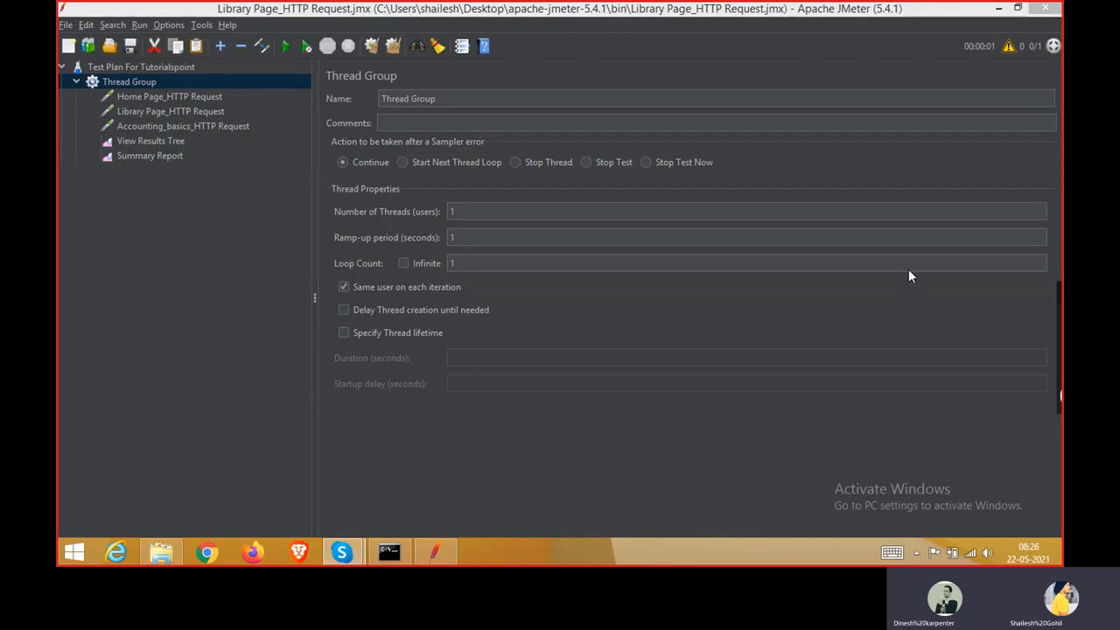
Add an HTTP Request Defaults config element to the Thread Group and move it above Home Page_HTTP Request
left_click(202, 98)
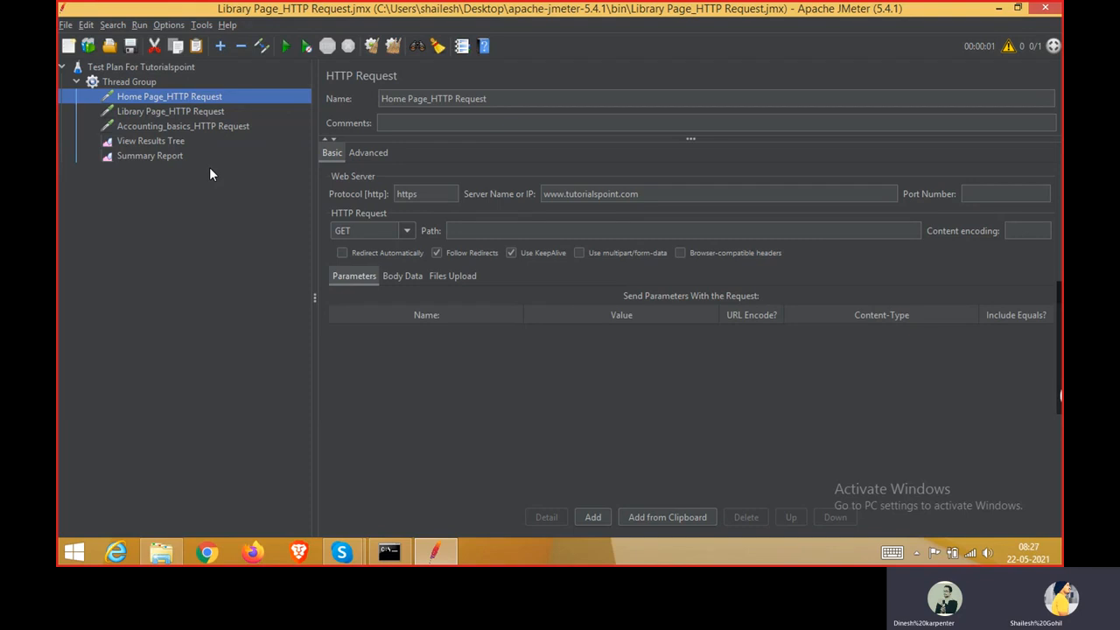
right_click(125, 82)
mouse_move(141, 91)
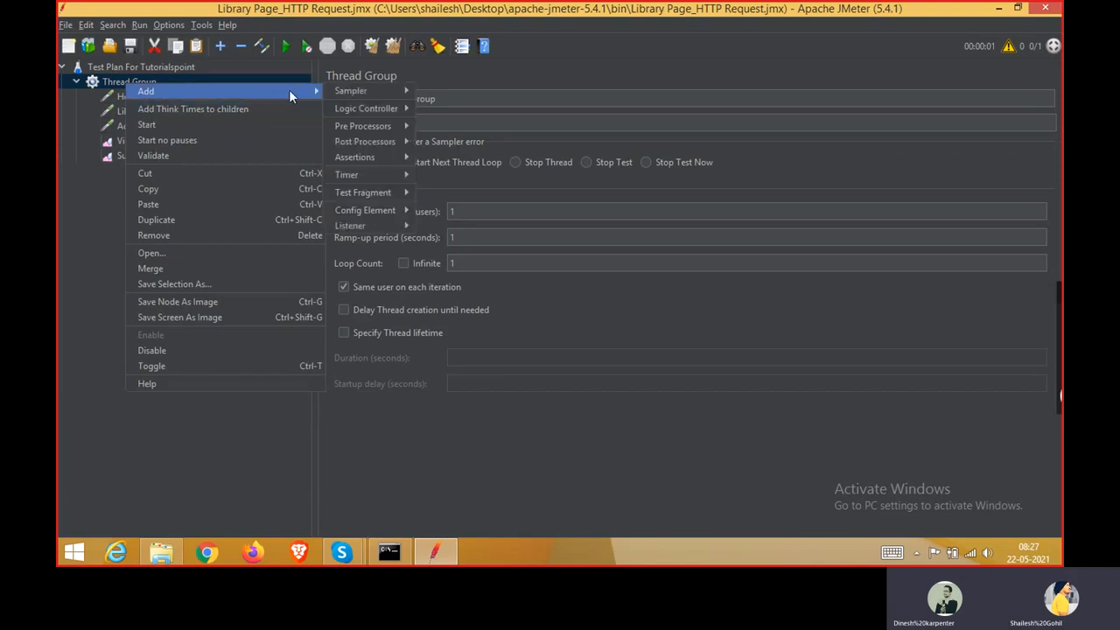
mouse_move(363, 93)
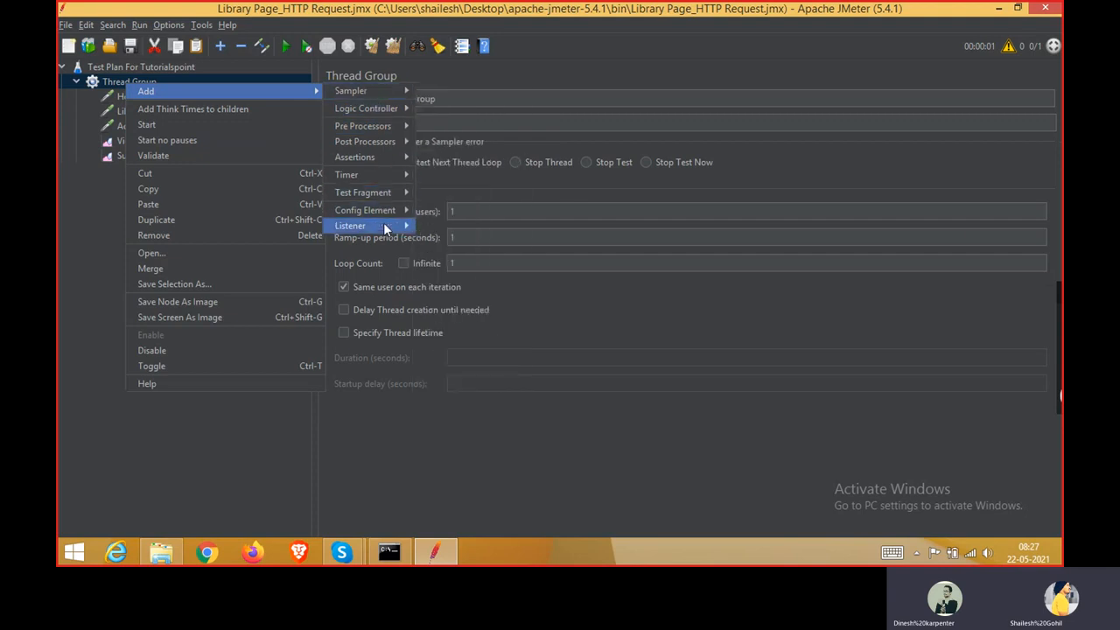
mouse_move(384, 211)
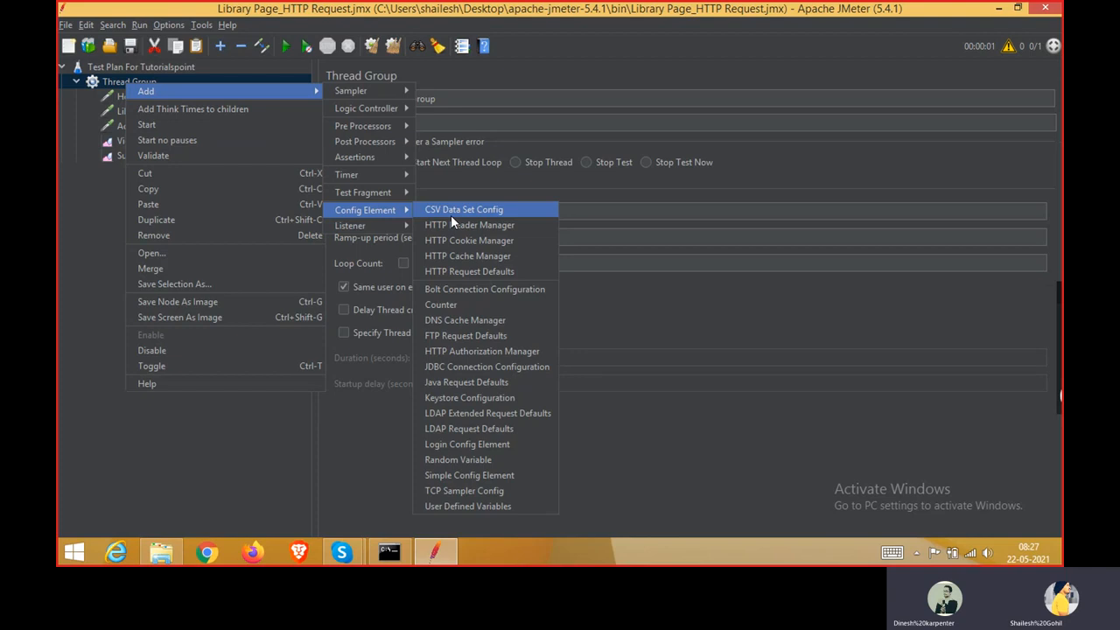
left_click(460, 271)
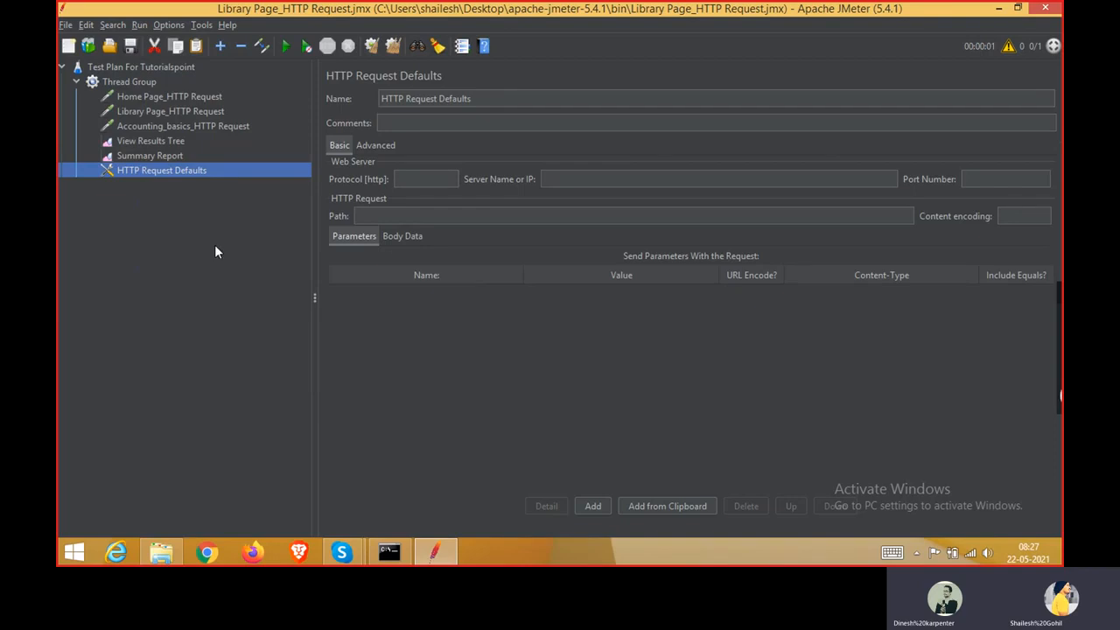
left_click_drag(136, 170, 141, 133)
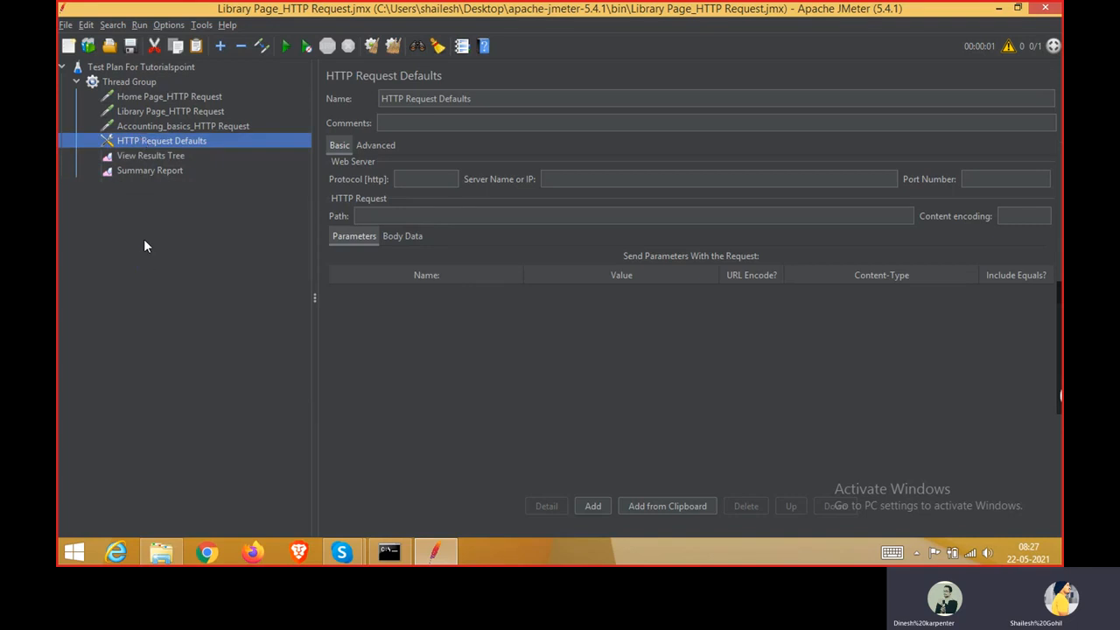
left_click_drag(149, 141, 153, 97)
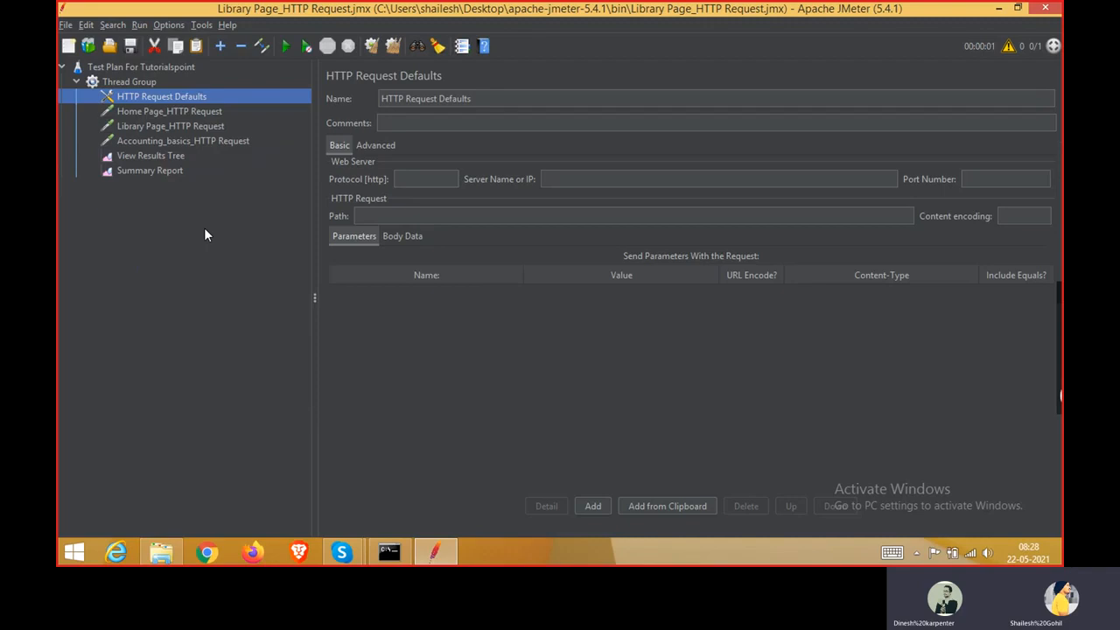
Copy the server name from Home Page_HTTP Request and clear it from that request
left_click(149, 112)
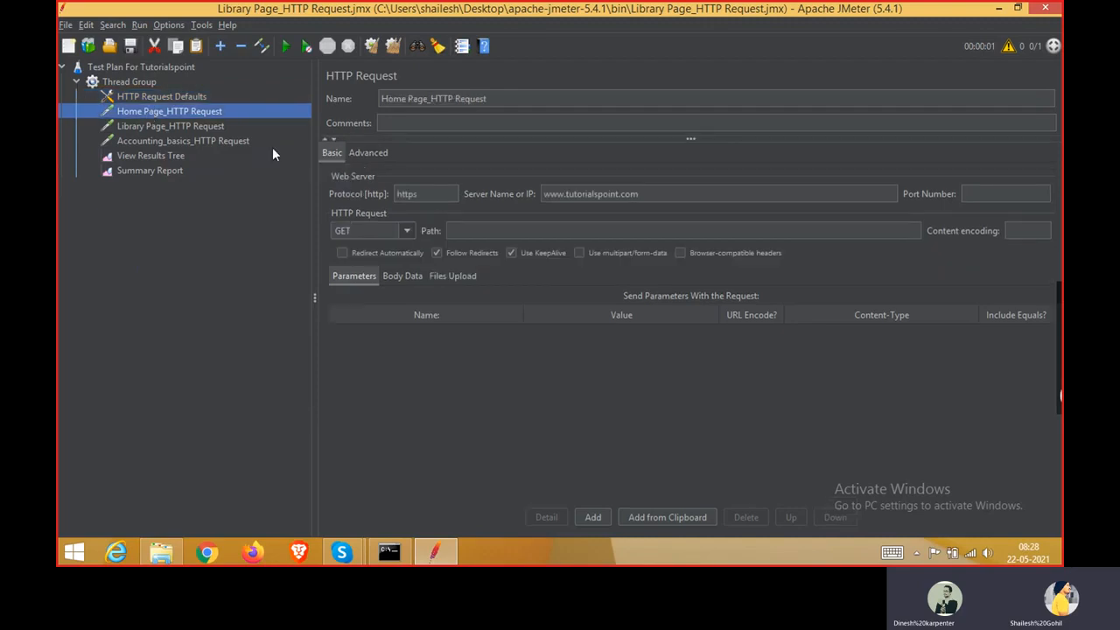
double_click(604, 195)
key("ctrl+c")
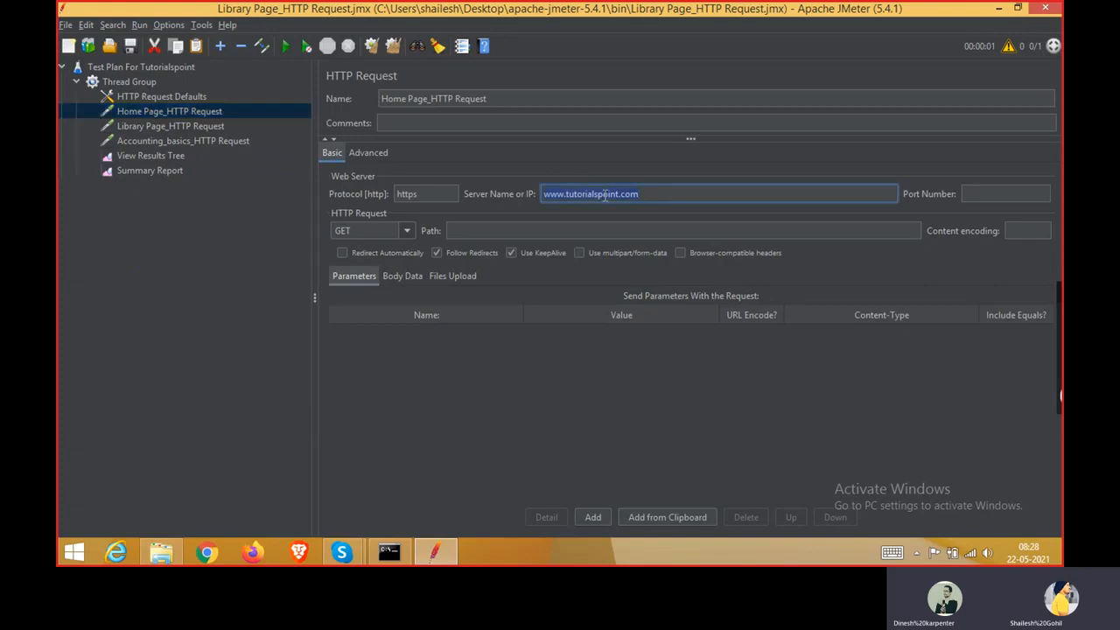
key("BackSpace")
left_click(157, 97)
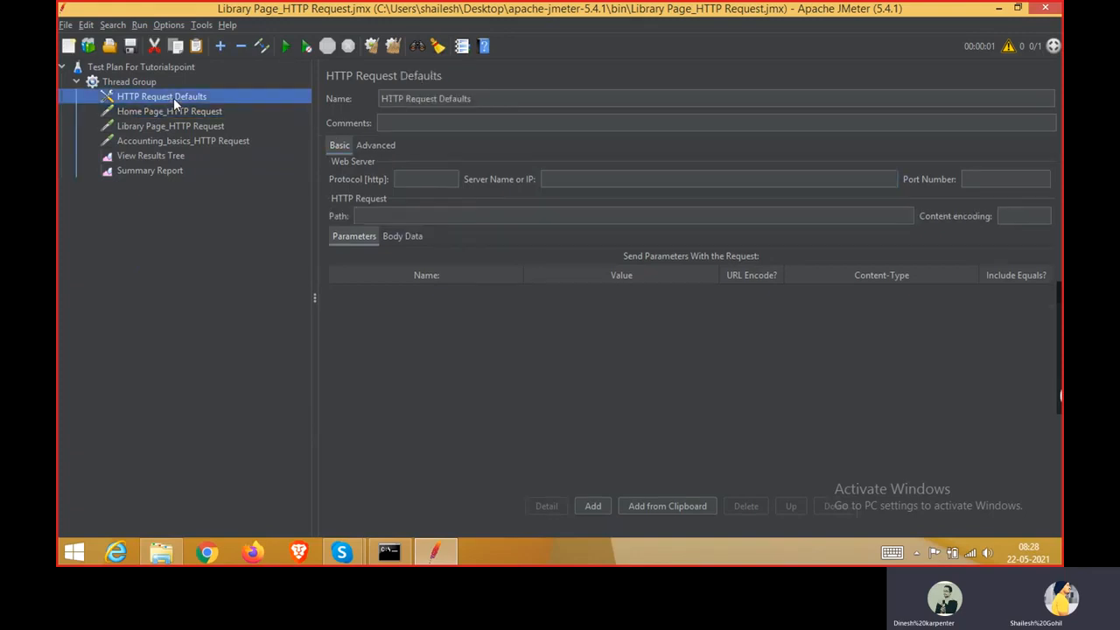
left_click(574, 177)
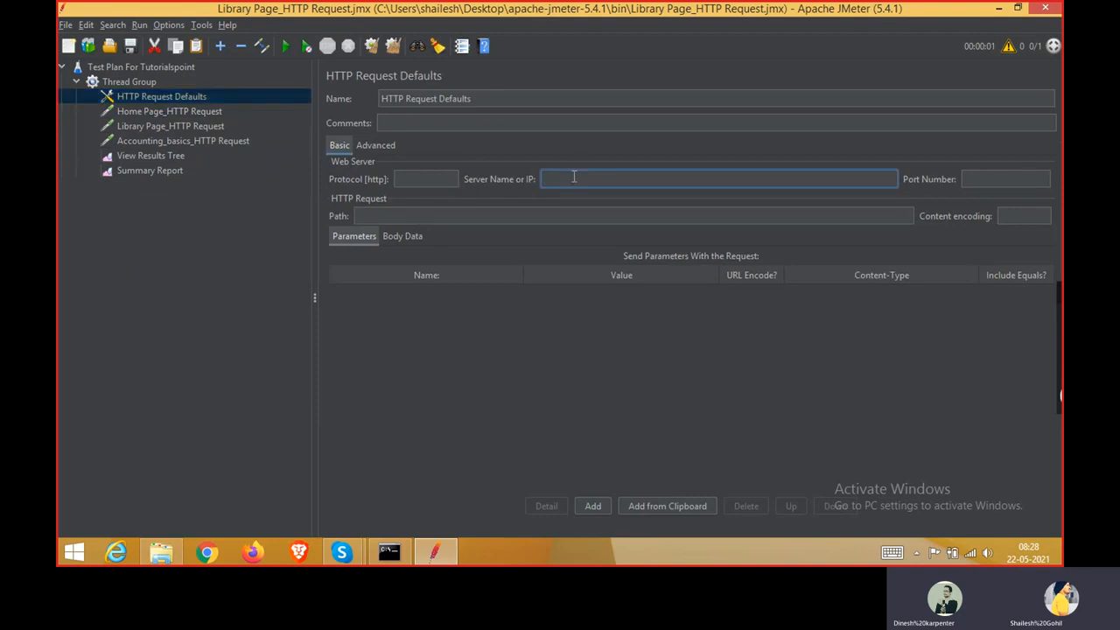
key("ctrl+v")
left_click(426, 180)
type("htt")
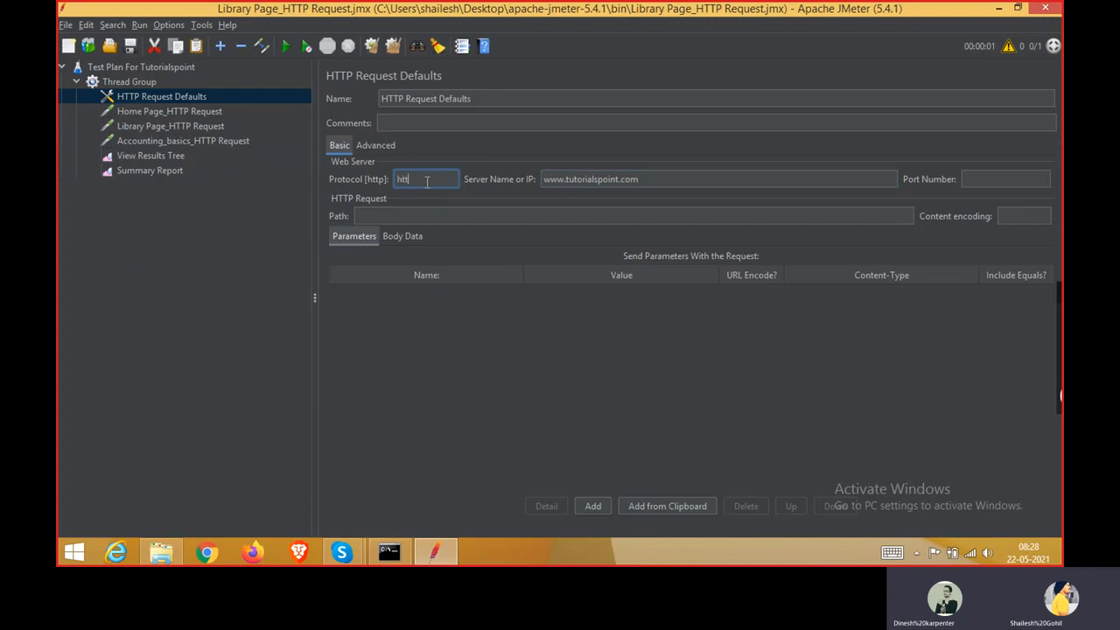
type("ps")
Clear the protocol from Home Page_HTTP Request
left_click(222, 114)
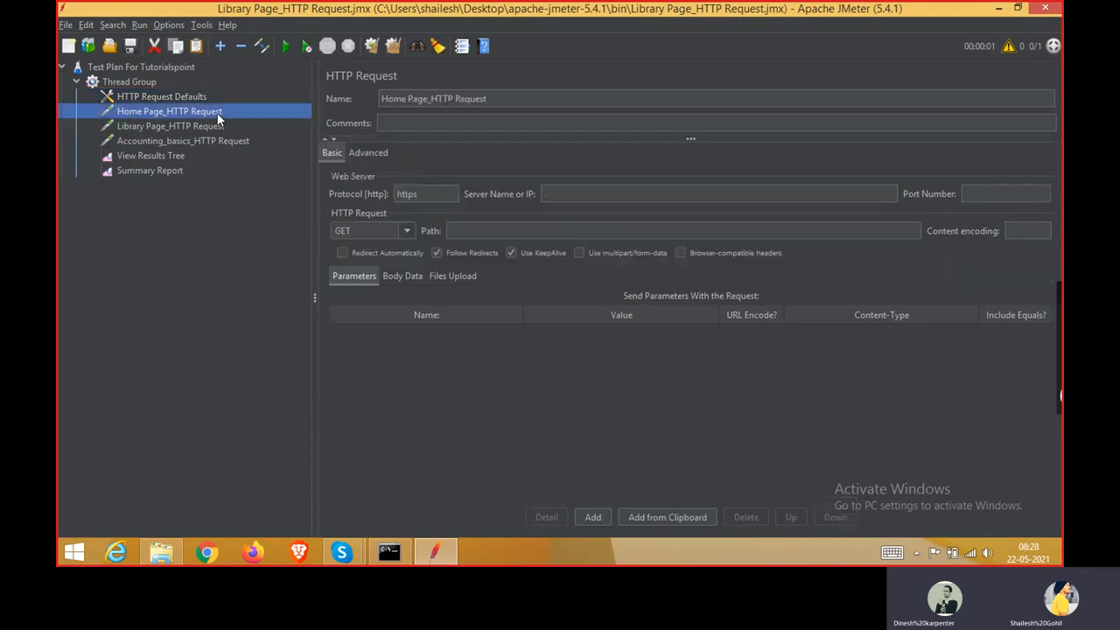
left_click(427, 188)
key("BackSpace")
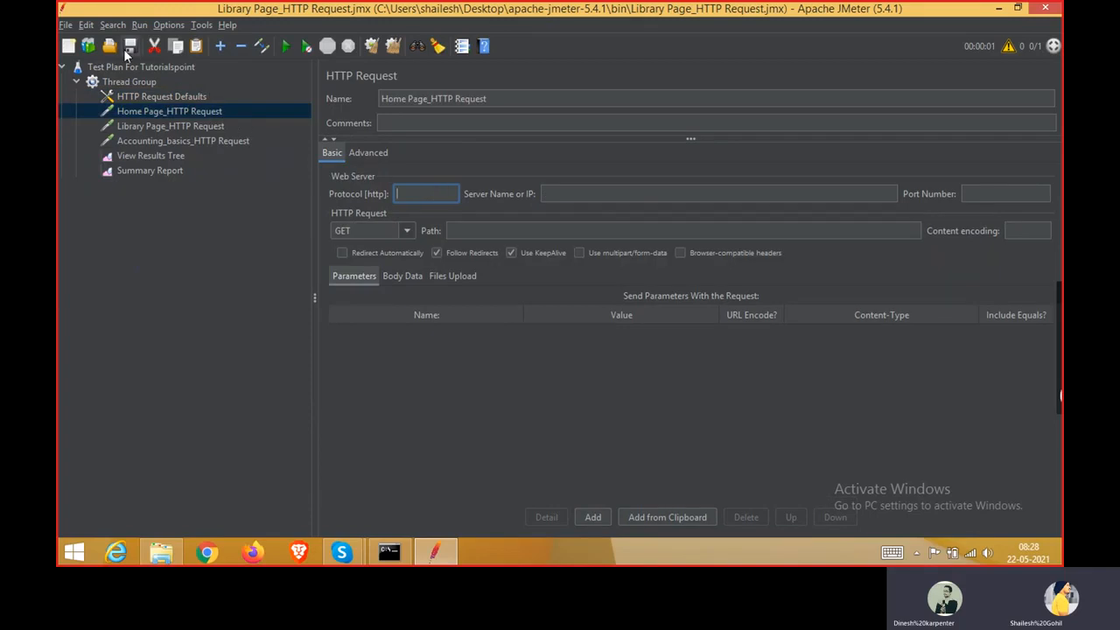
Clear the server name and protocol from Library Page_HTTP Request, keeping its path
left_click(154, 129)
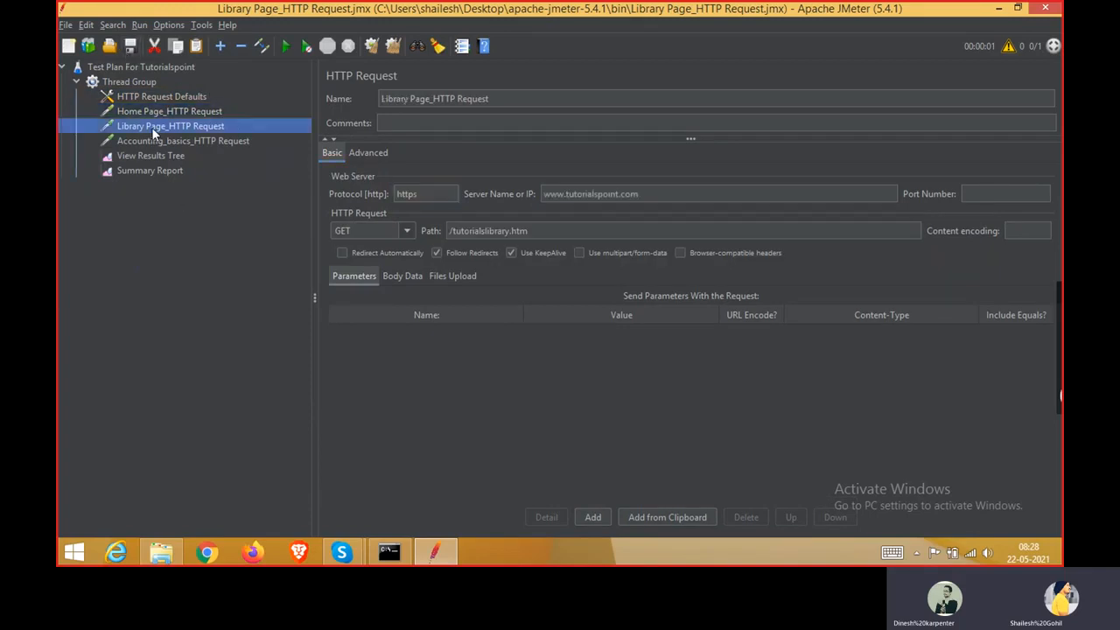
left_click(614, 195)
key("BackSpace")
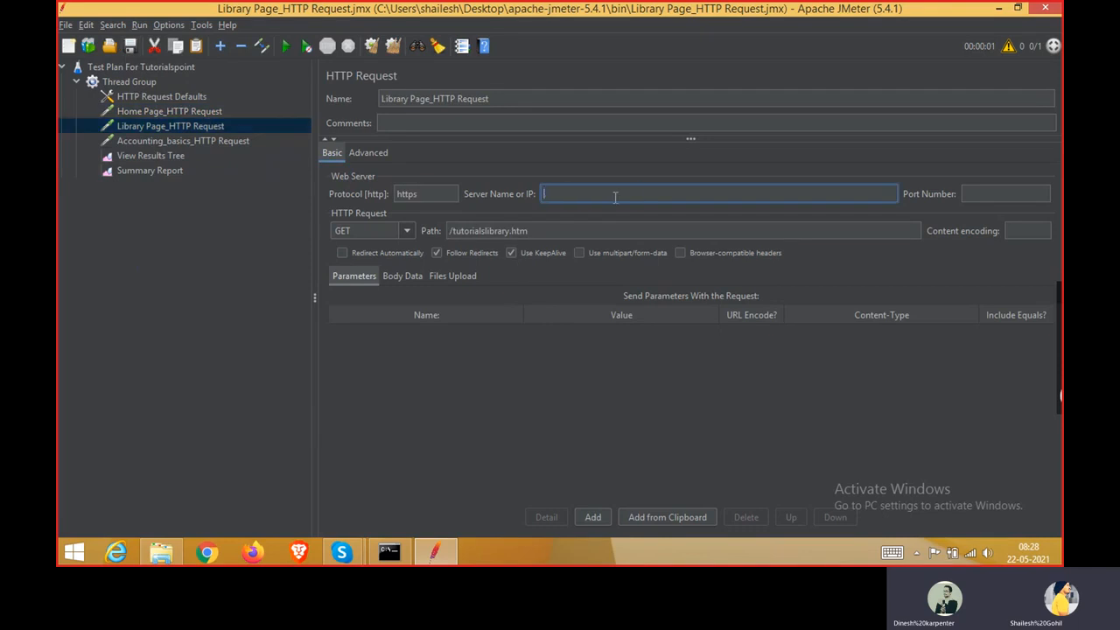
double_click(434, 194)
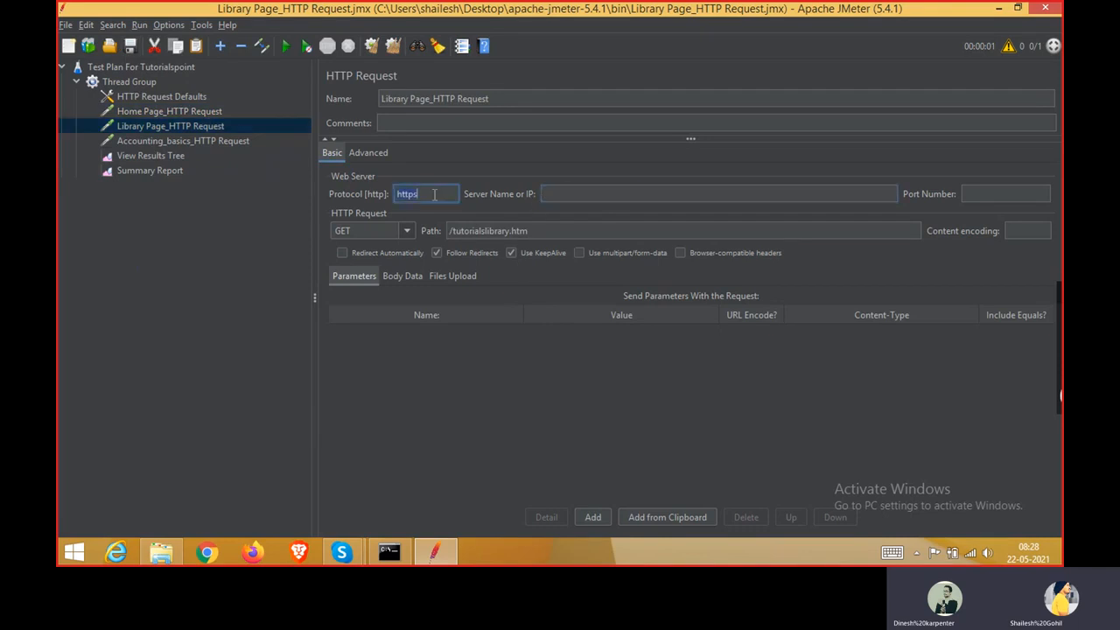
key("BackSpace")
Clear the server name and protocol from Accounting_basics_HTTP Request, keeping its path
left_click(148, 143)
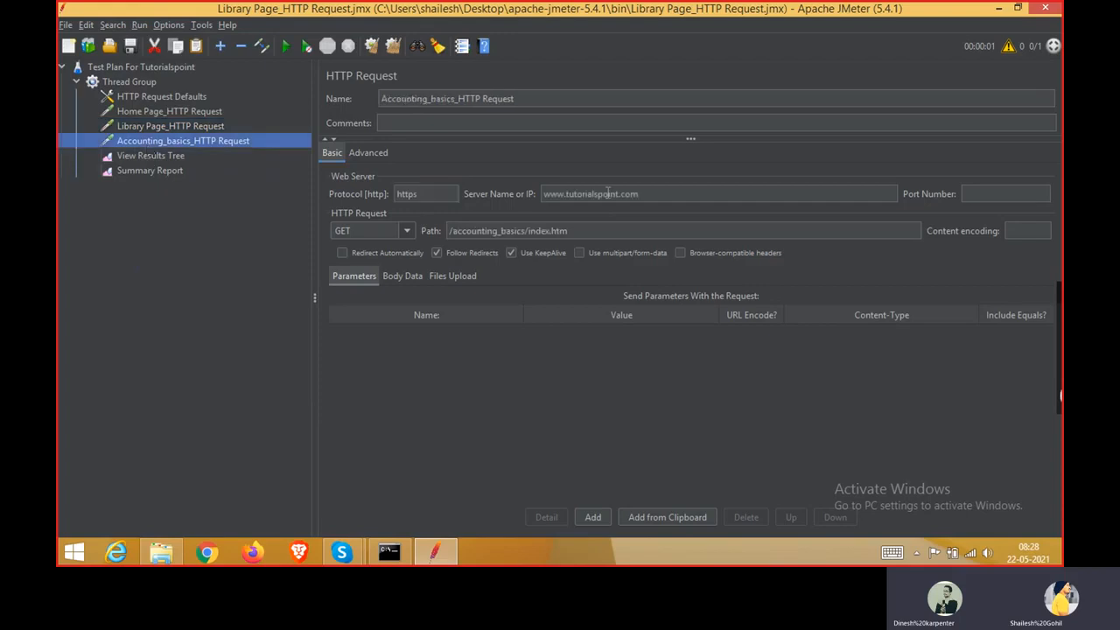
left_click(607, 194)
key("BackSpace")
key("BackSpace")
key("BackSpace")
key("BackSpace")
key("BackSpace")
key("BackSpace")
key("BackSpace")
key("BackSpace")
key("BackSpace")
key("BackSpace")
key("BackSpace")
key("BackSpace")
key("BackSpace")
key("BackSpace")
key("BackSpace")
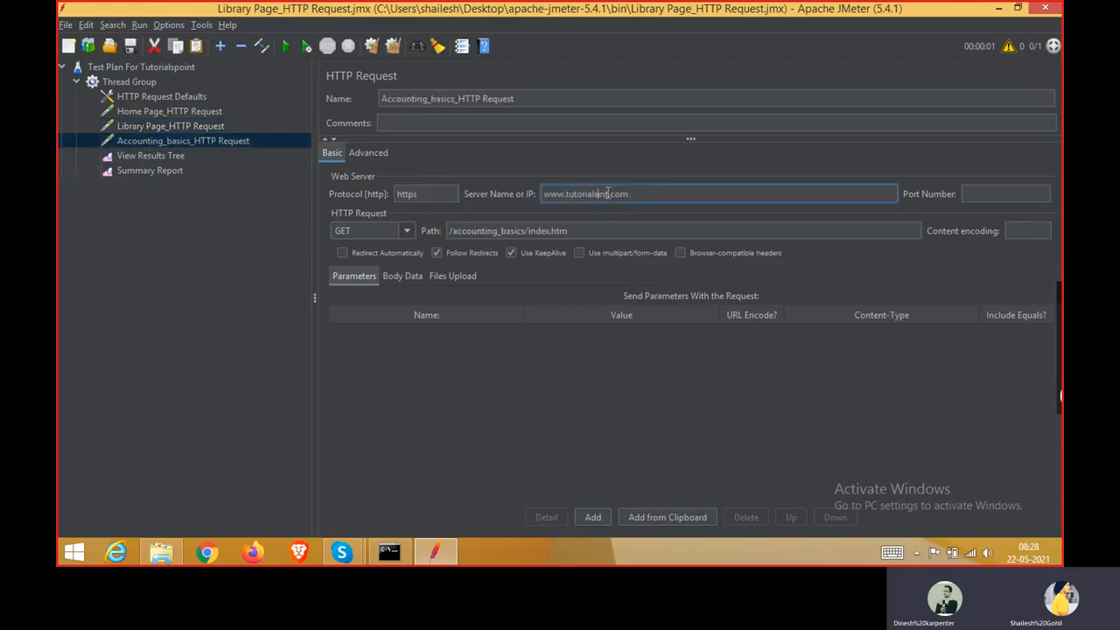
key("Delete")
key("Delete")
key("Delete")
key("Delete")
key("Delete")
key("Delete")
key("Delete")
double_click(445, 193)
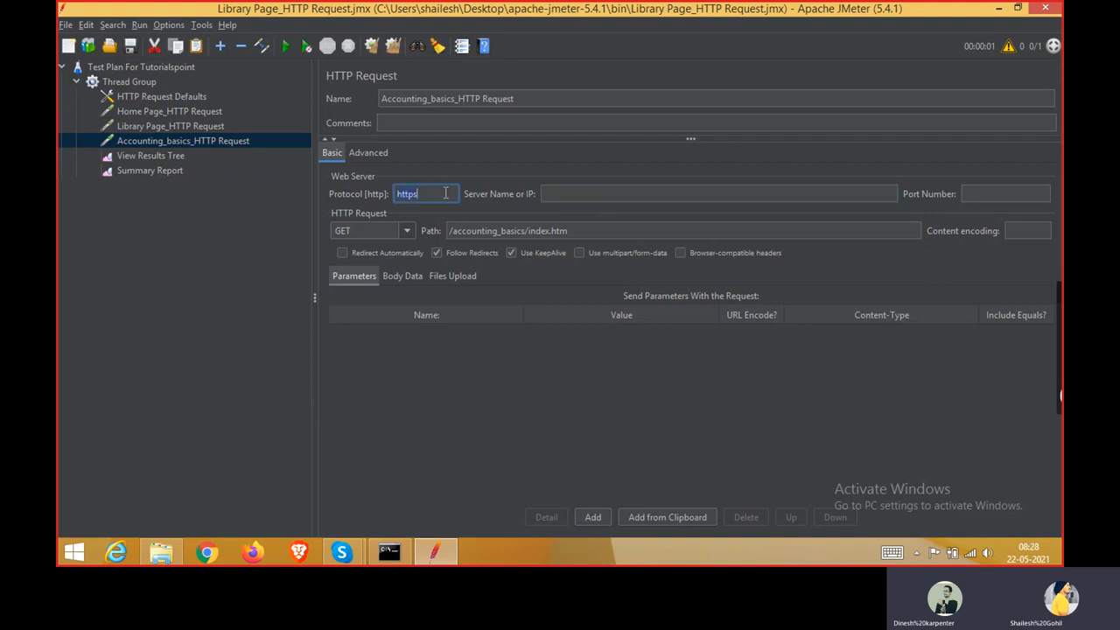
key("BackSpace")
Review the web server settings of HTTP Request Defaults against those of the Home Page, Library Page and Accounting_basics requests
left_click(147, 97)
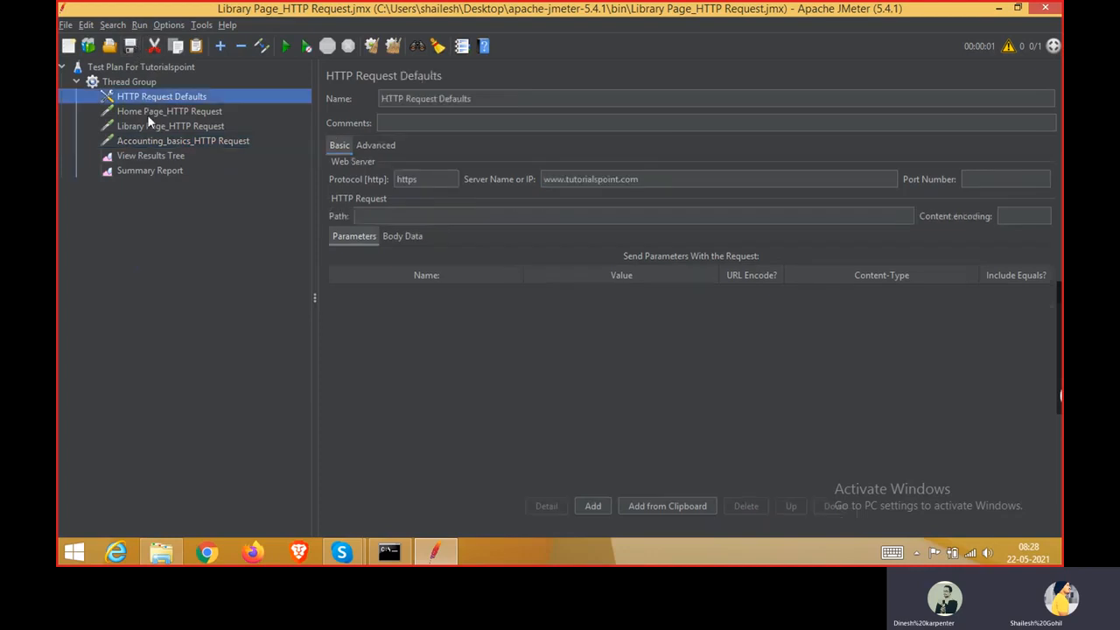
left_click(147, 112)
left_click(153, 127)
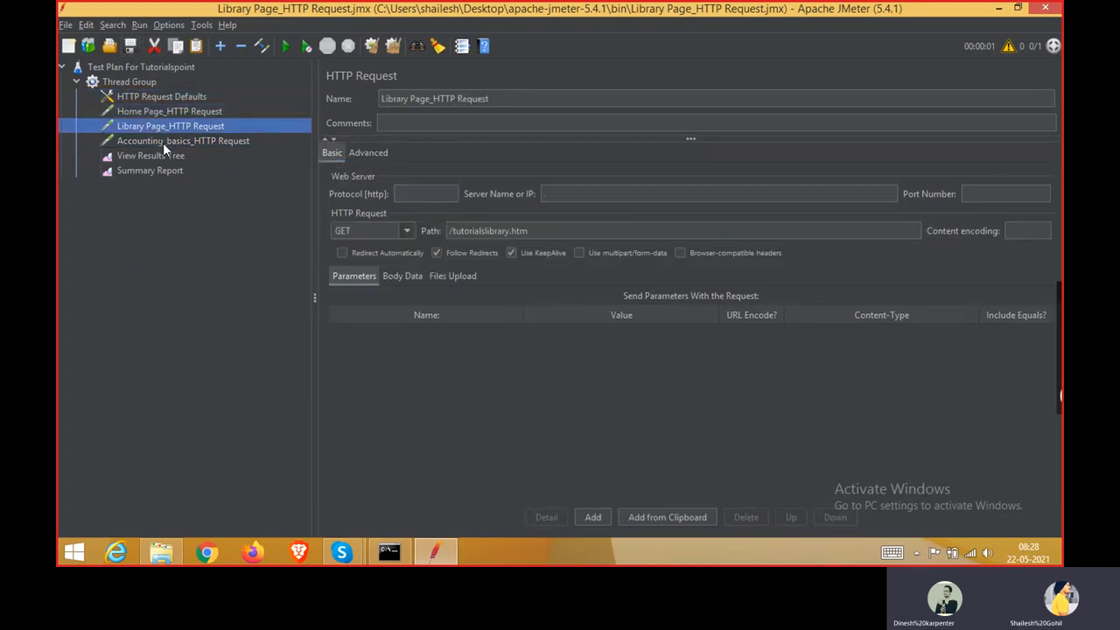
left_click(163, 142)
left_click(140, 98)
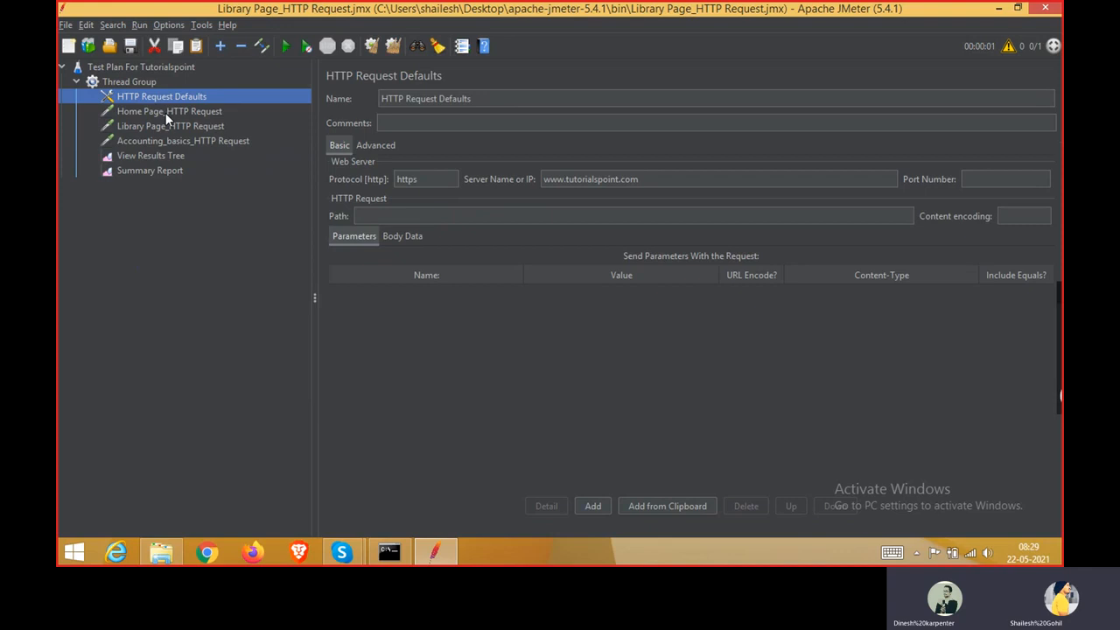
left_click(167, 112)
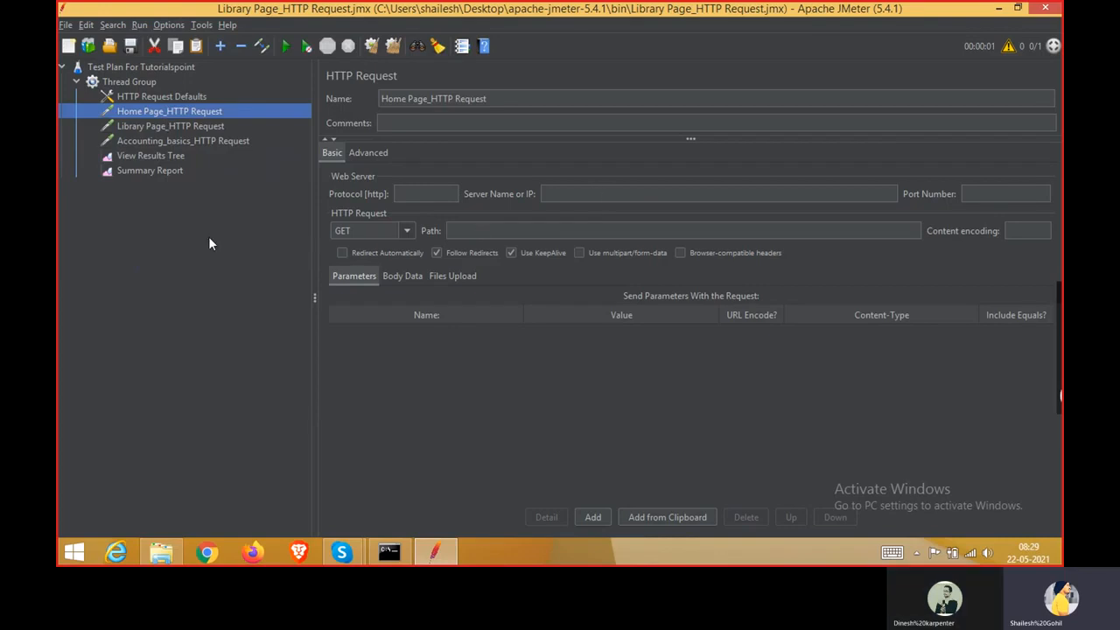
left_click(160, 97)
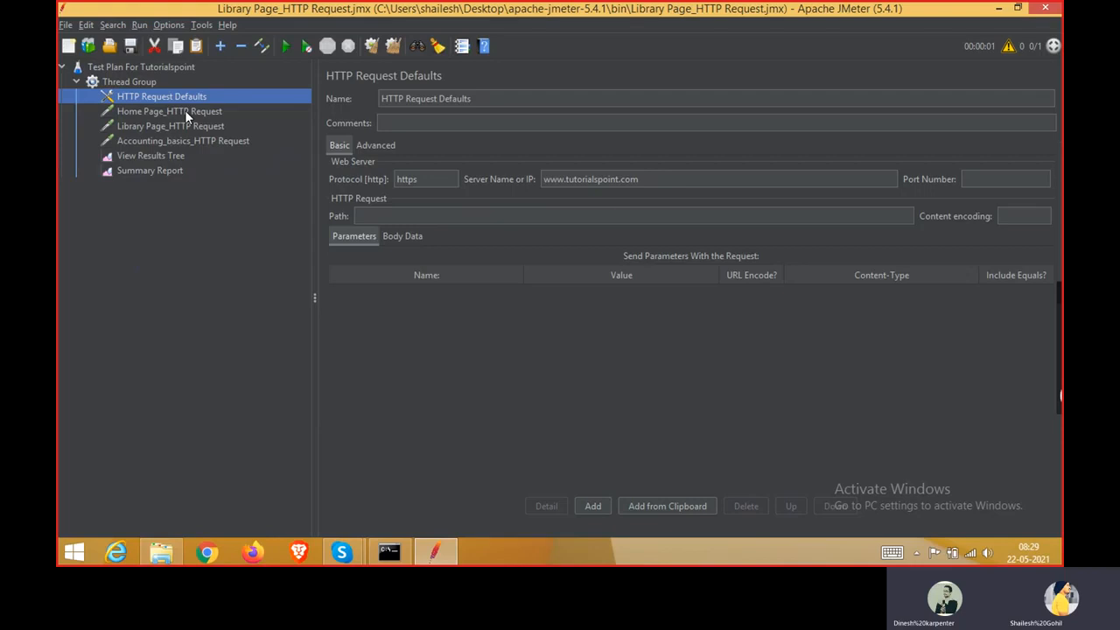
left_click(185, 111)
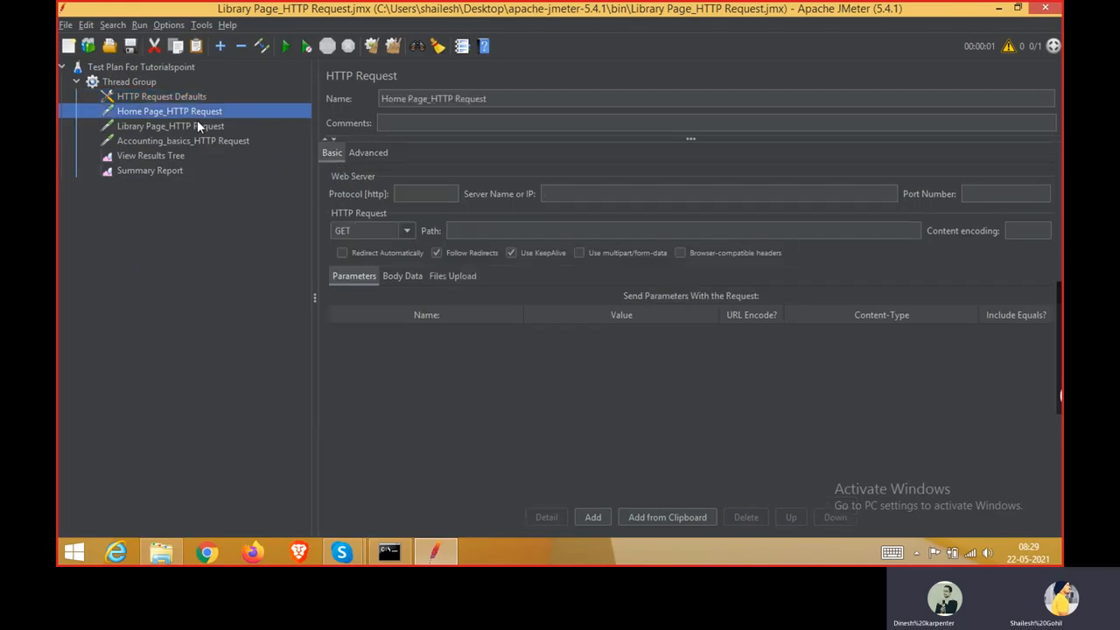
left_click(204, 126)
left_click(220, 140)
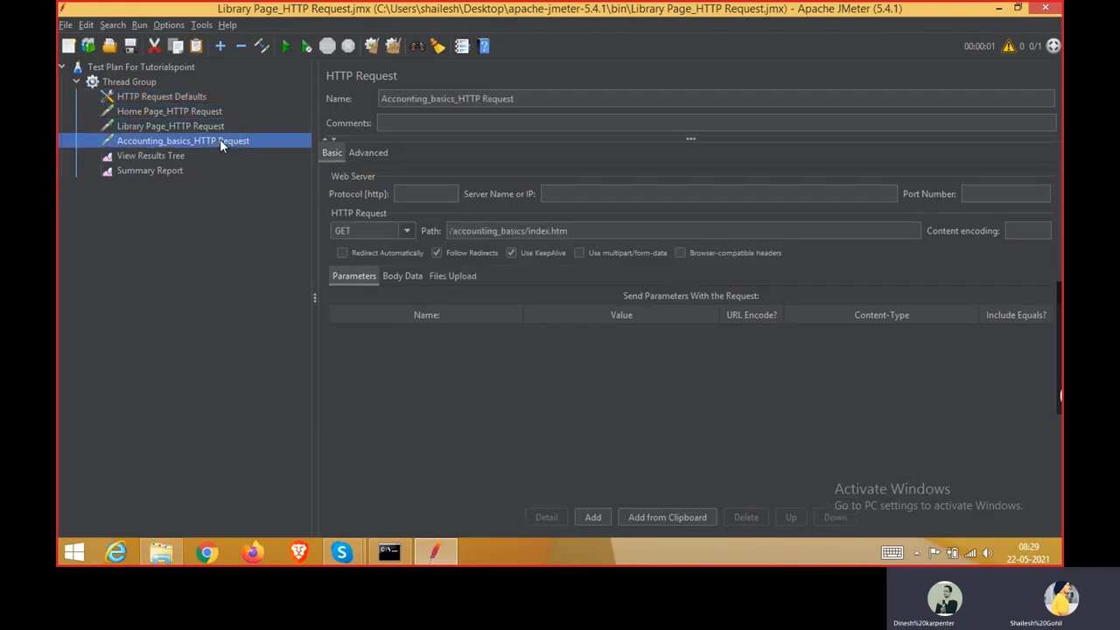
left_click(173, 96)
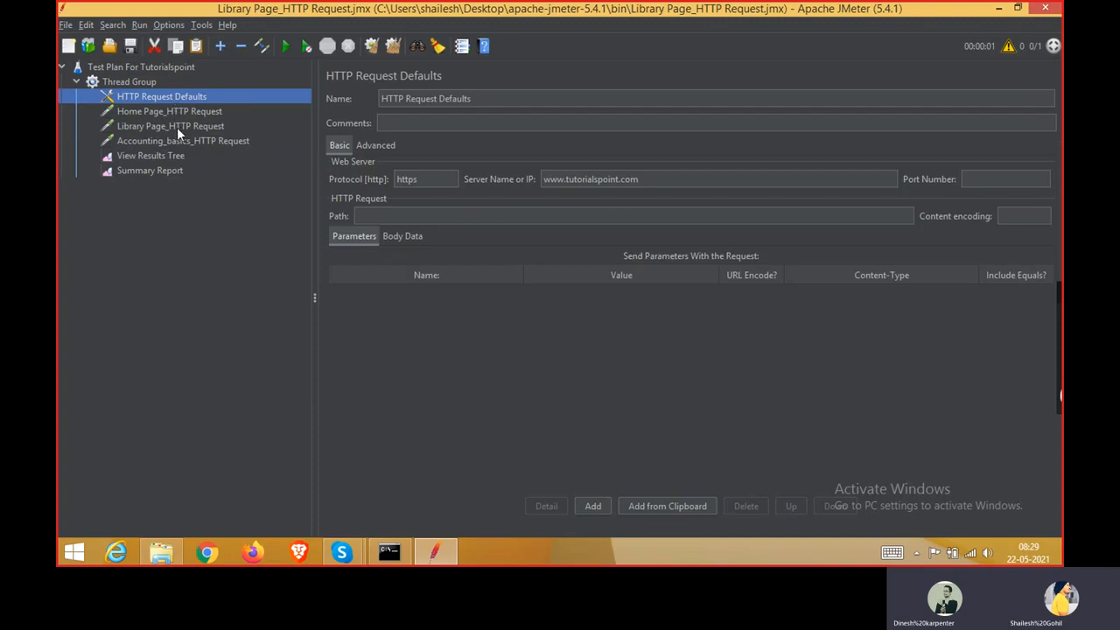
Override the defaults in Accounting_basics_HTTP Request with server name google.com and protocol https
left_click(173, 141)
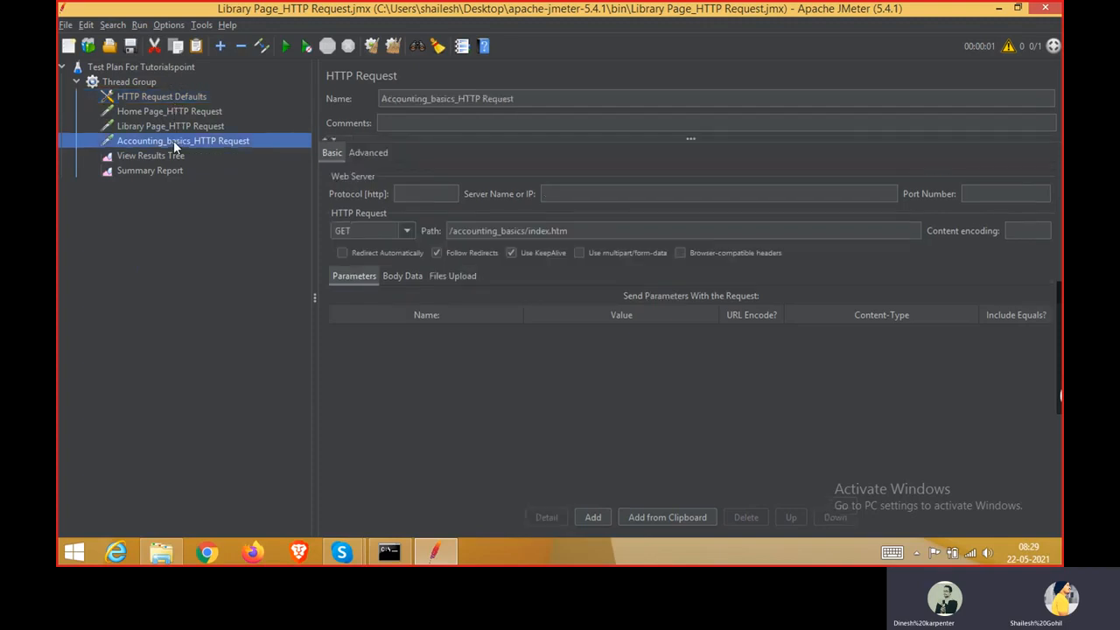
left_click(573, 193)
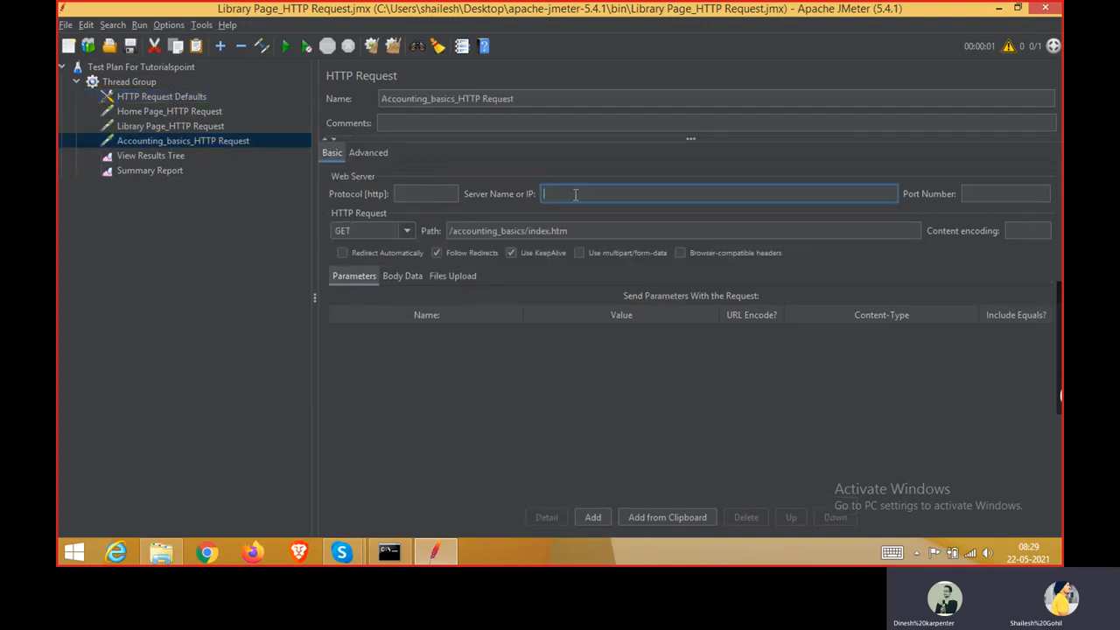
type("google.com")
left_click(432, 198)
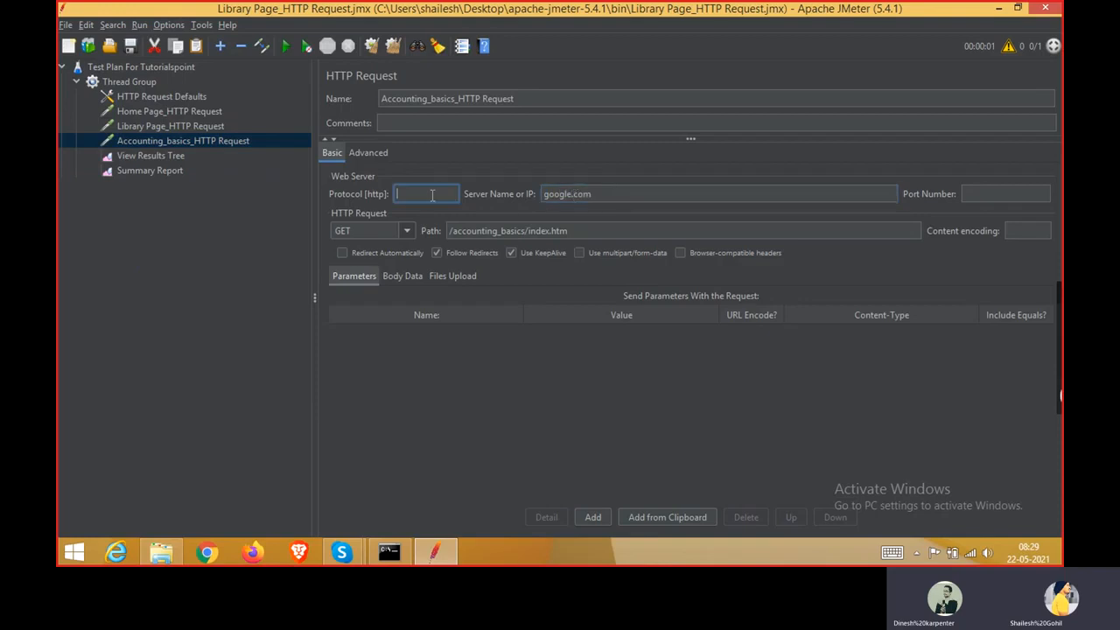
left_click(518, 400)
left_click(422, 199)
type("https")
left_click(533, 369)
Run the test plan and examine the Home Page_HTTP Request's sampler result and request body in View Results Tree
left_click(160, 155)
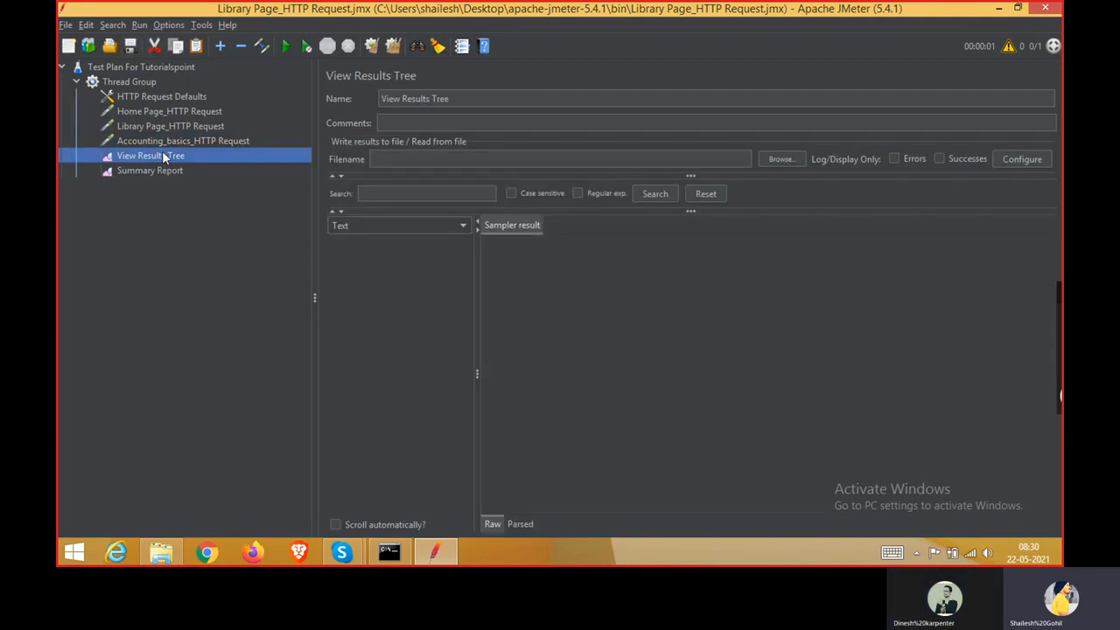
left_click(286, 48)
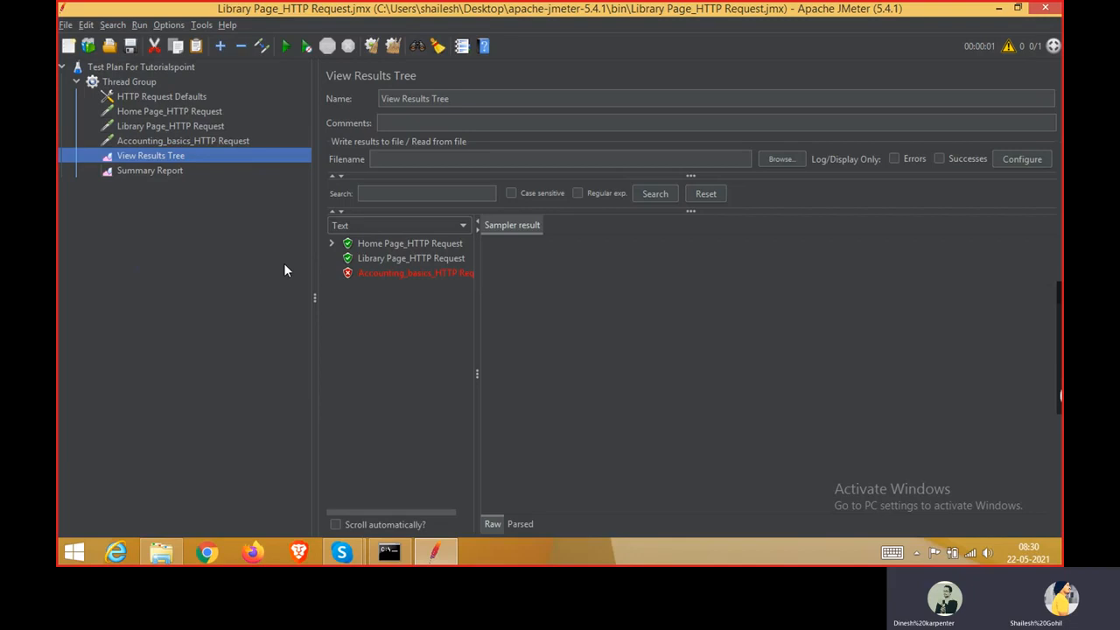
left_click(400, 247)
left_click(333, 244)
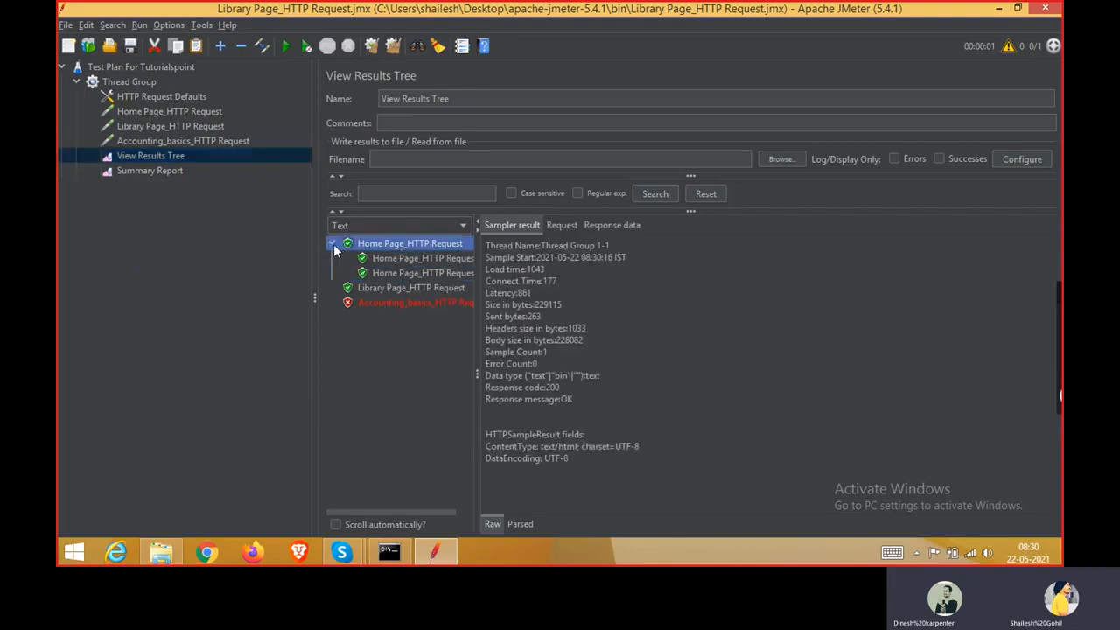
left_click(562, 227)
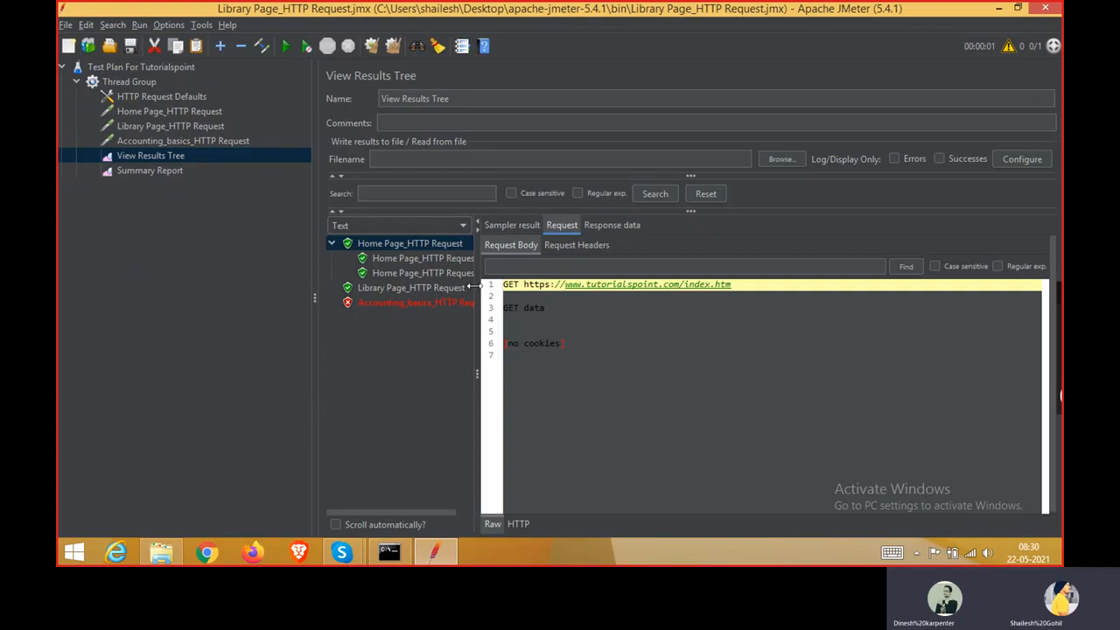
Widen the results list and examine the request bodies of the Library Page and Accounting_basics requests
left_click_drag(477, 285, 498, 283)
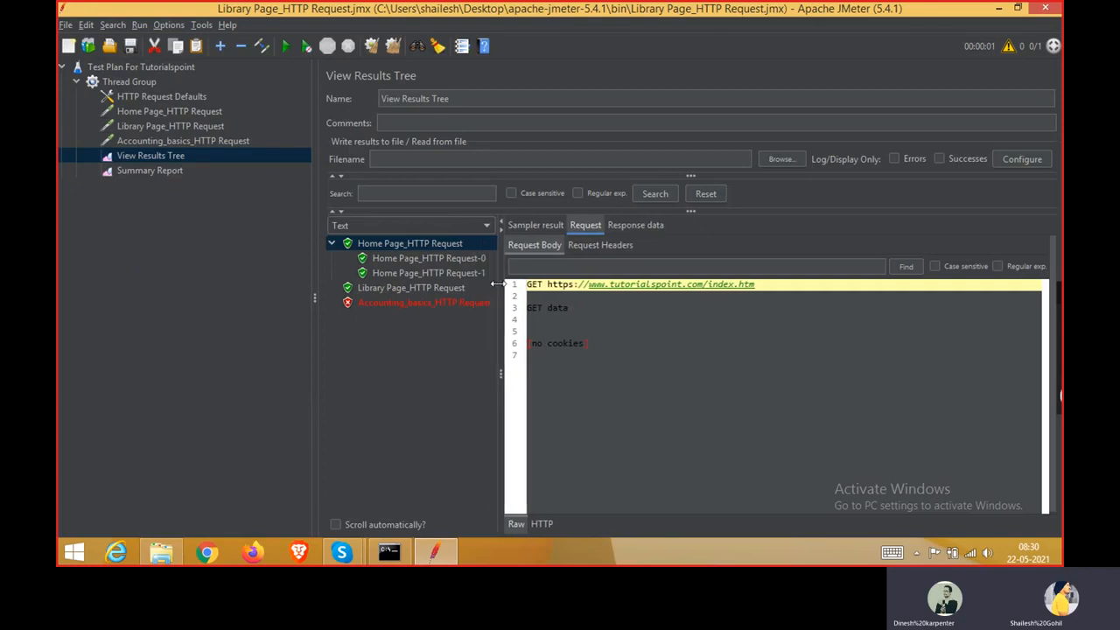
left_click(401, 288)
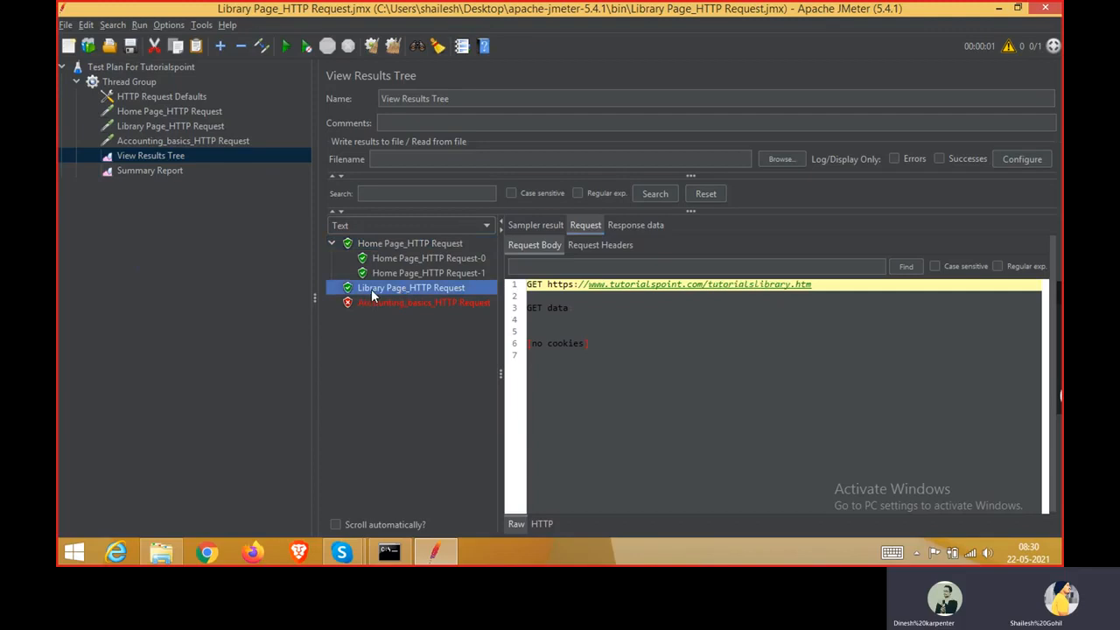
left_click(447, 304)
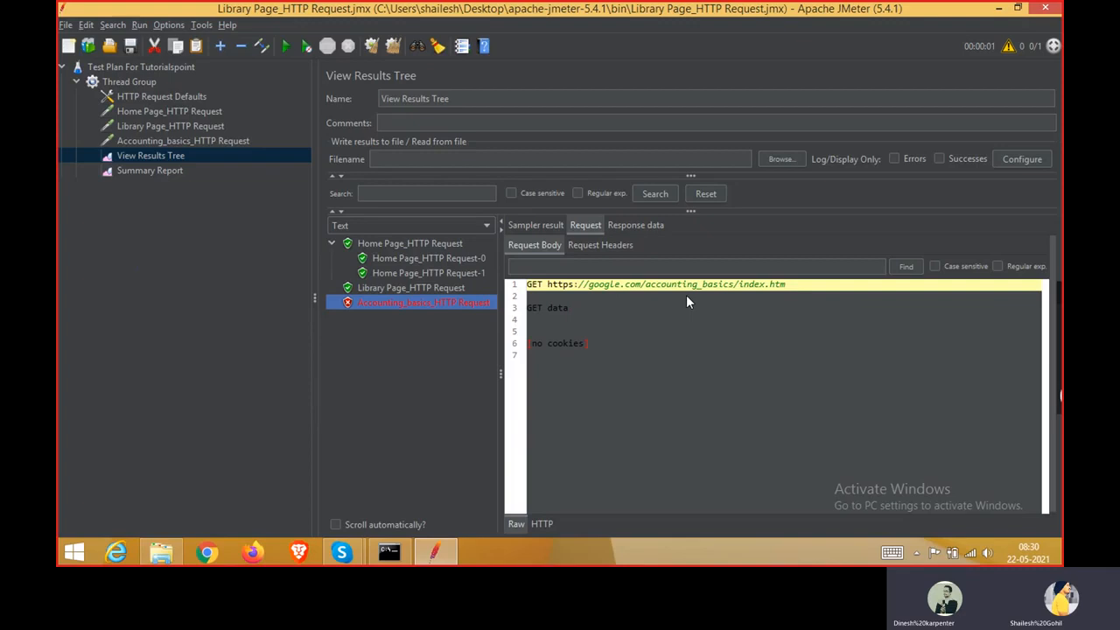
Remove the server name and protocol overrides from Accounting_basics_HTTP Request
left_click(204, 143)
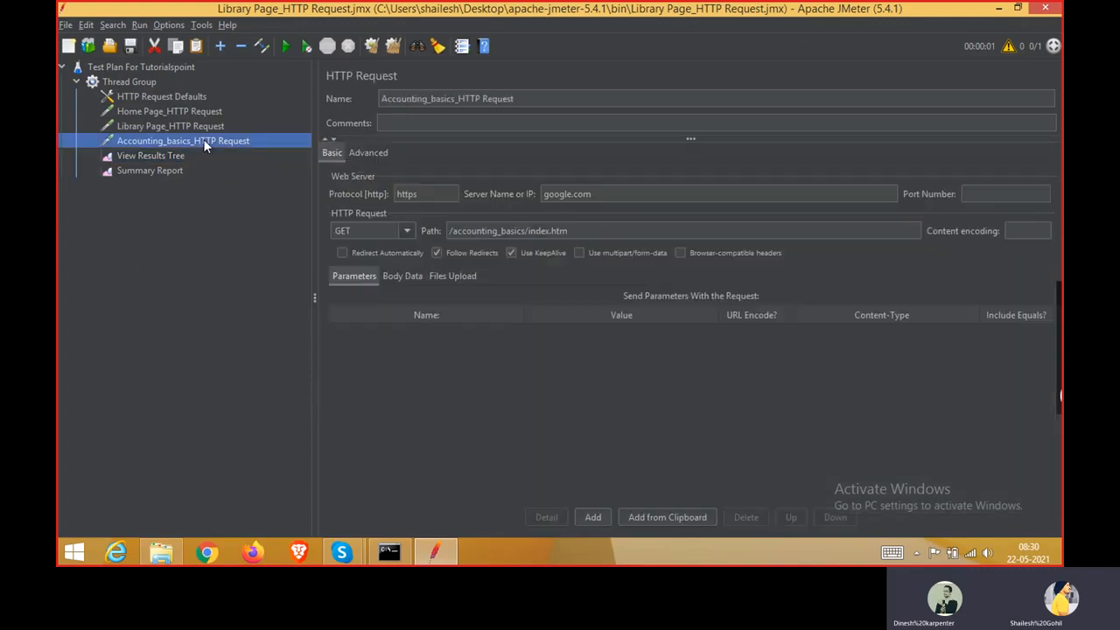
double_click(575, 195)
key("BackSpace")
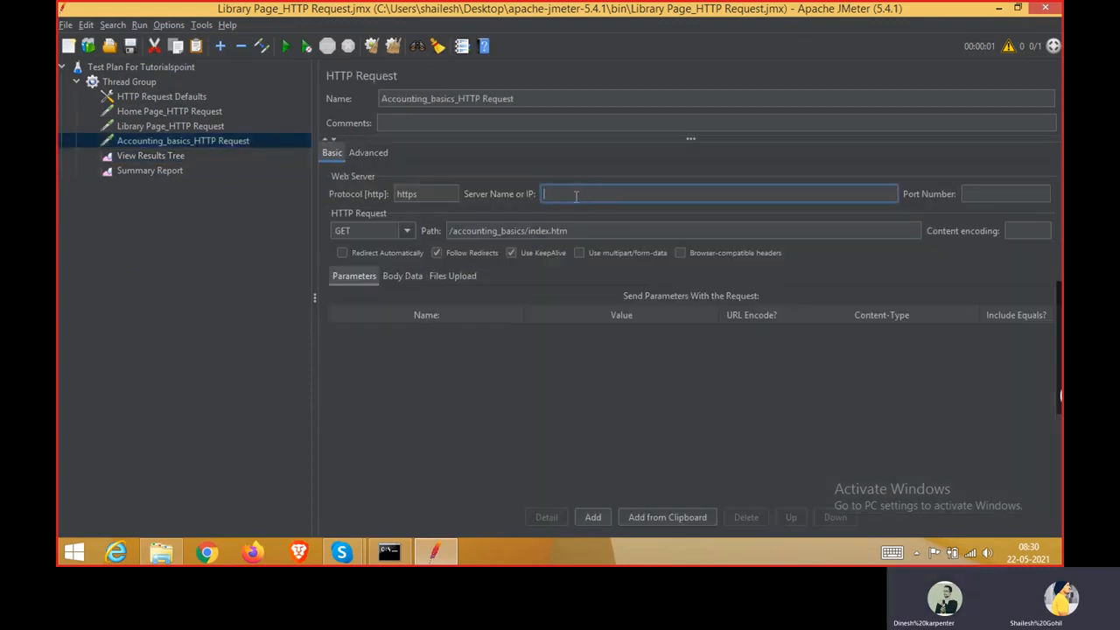
left_click(431, 195)
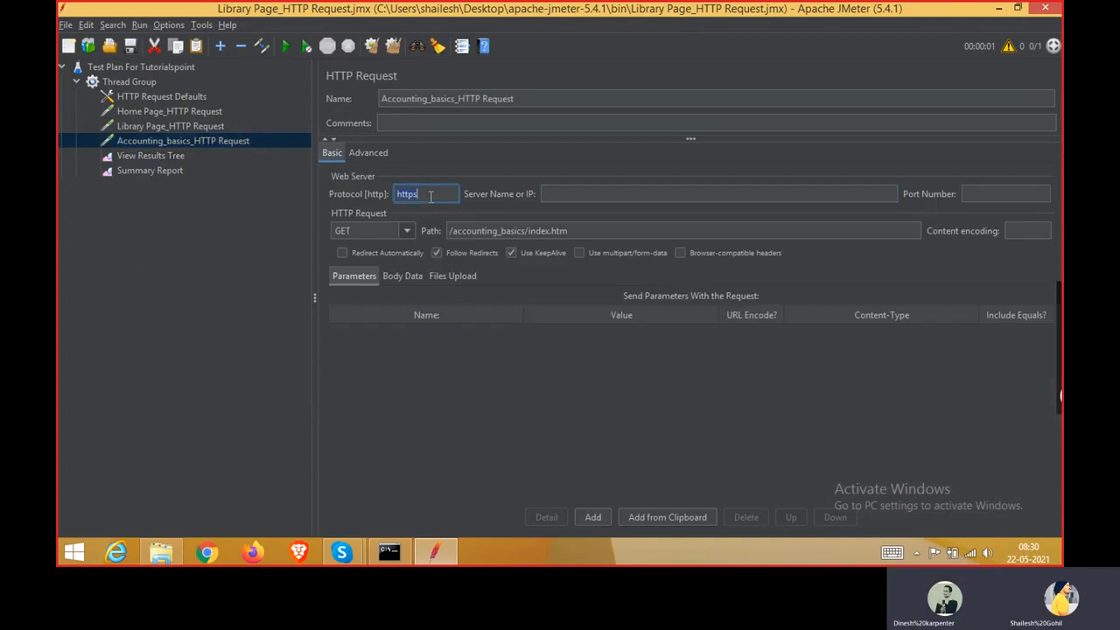
key("BackSpace")
Run the test plan again and examine the request bodies of all three requests in View Results Tree
left_click(180, 157)
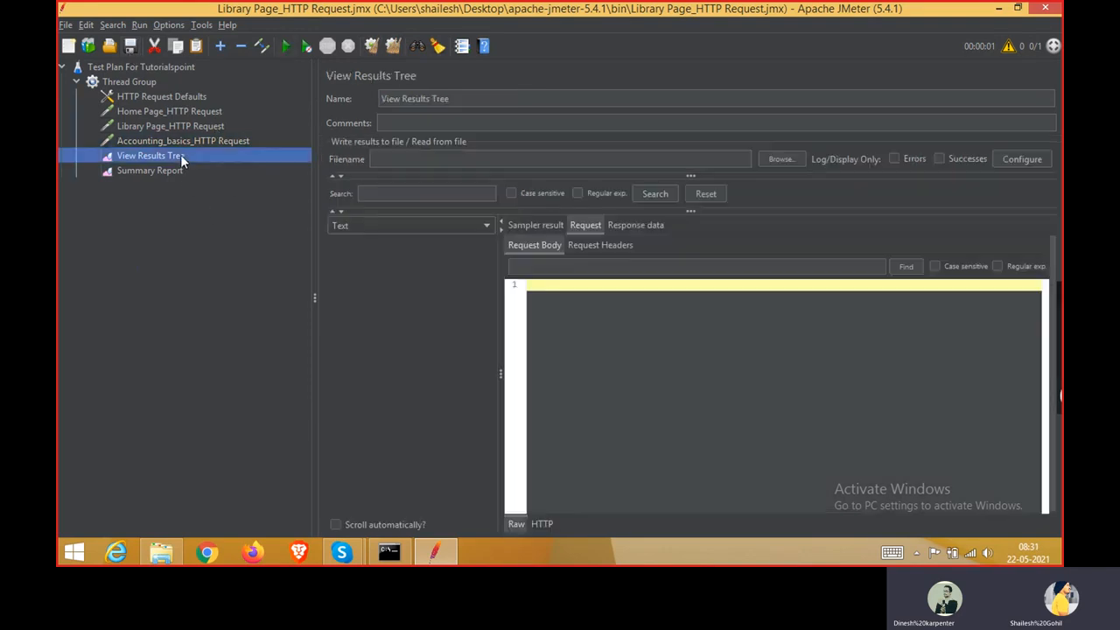
left_click(285, 47)
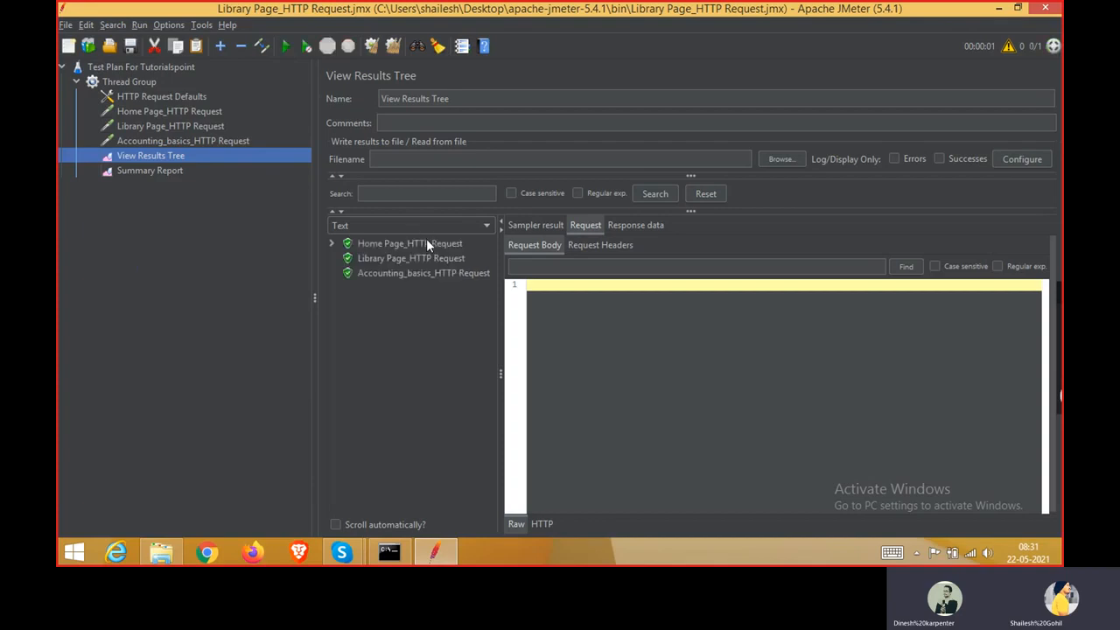
left_click(427, 245)
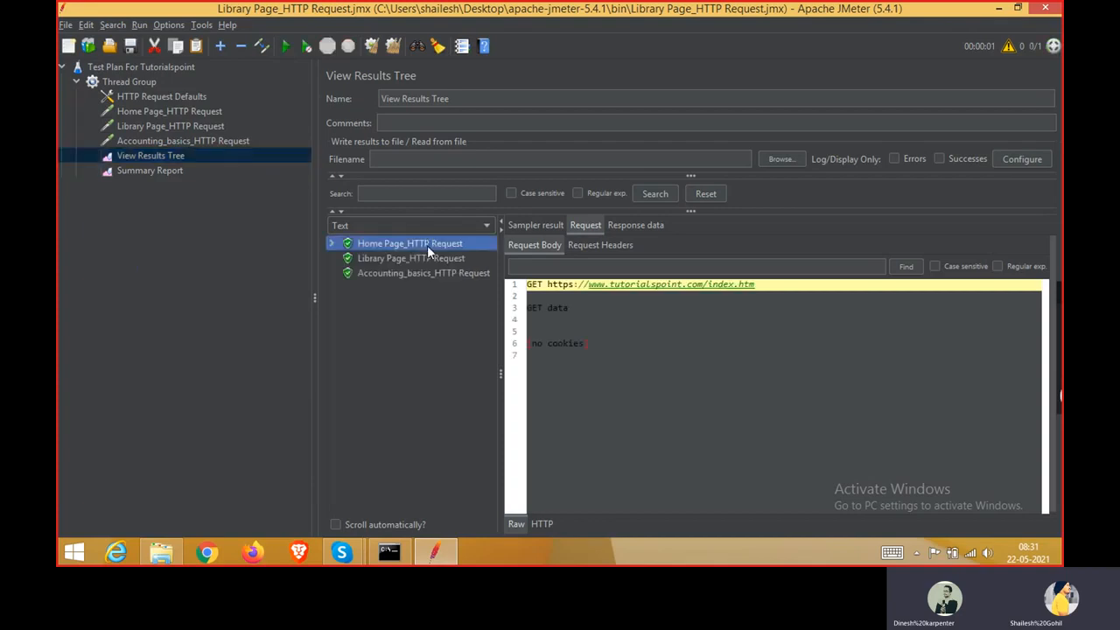
left_click(418, 260)
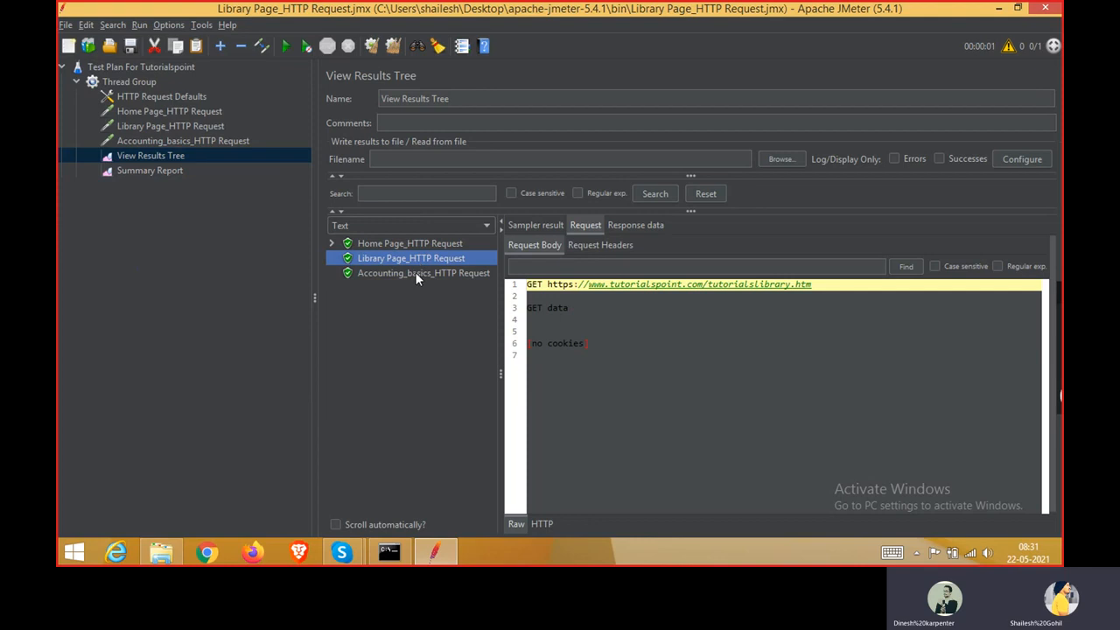
left_click(415, 273)
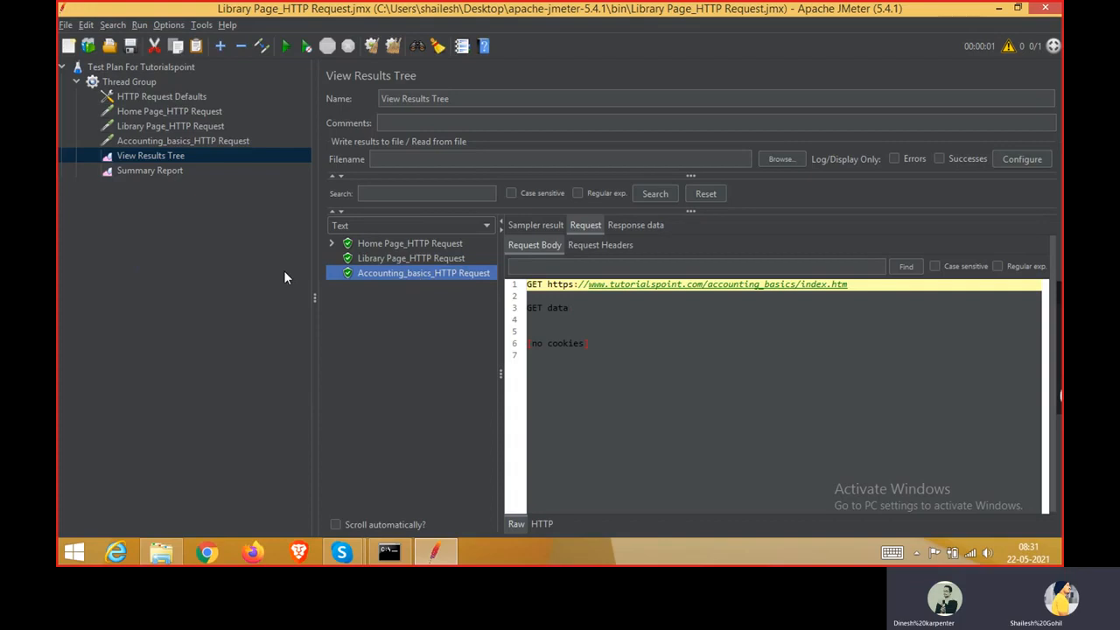
Copy Home Page_HTTP Request and paste it four times into the Thread Group
left_click(147, 111)
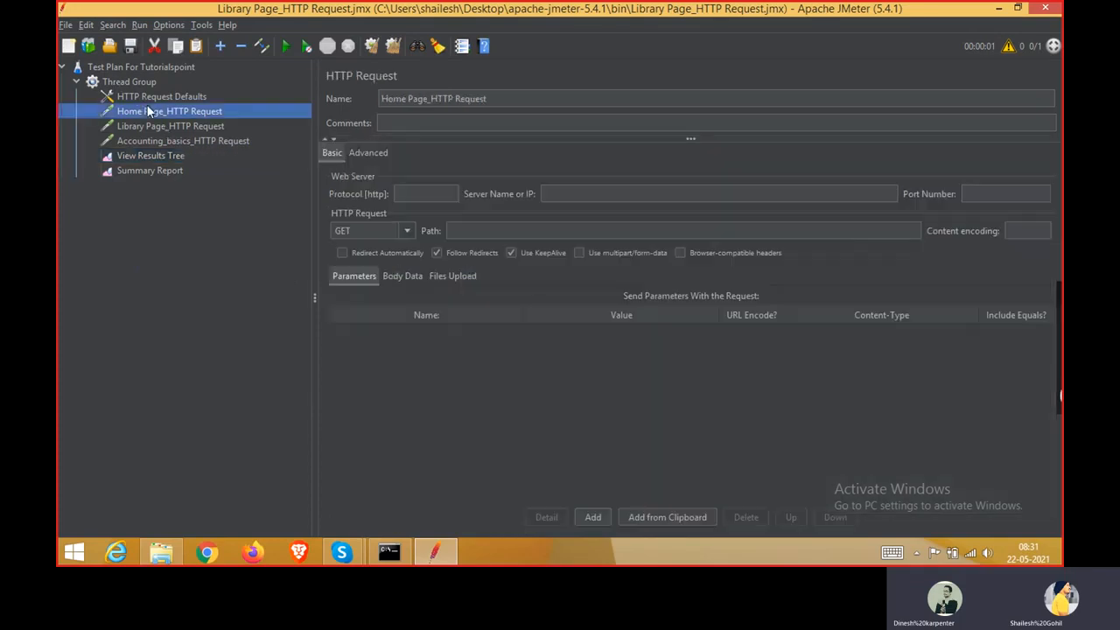
right_click(150, 111)
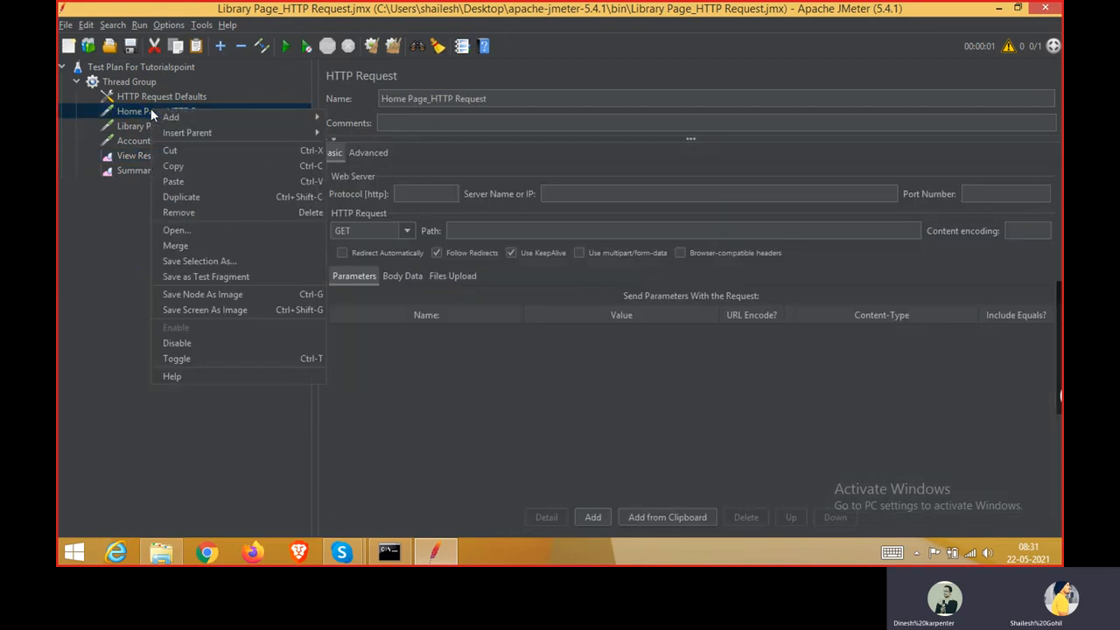
left_click(176, 164)
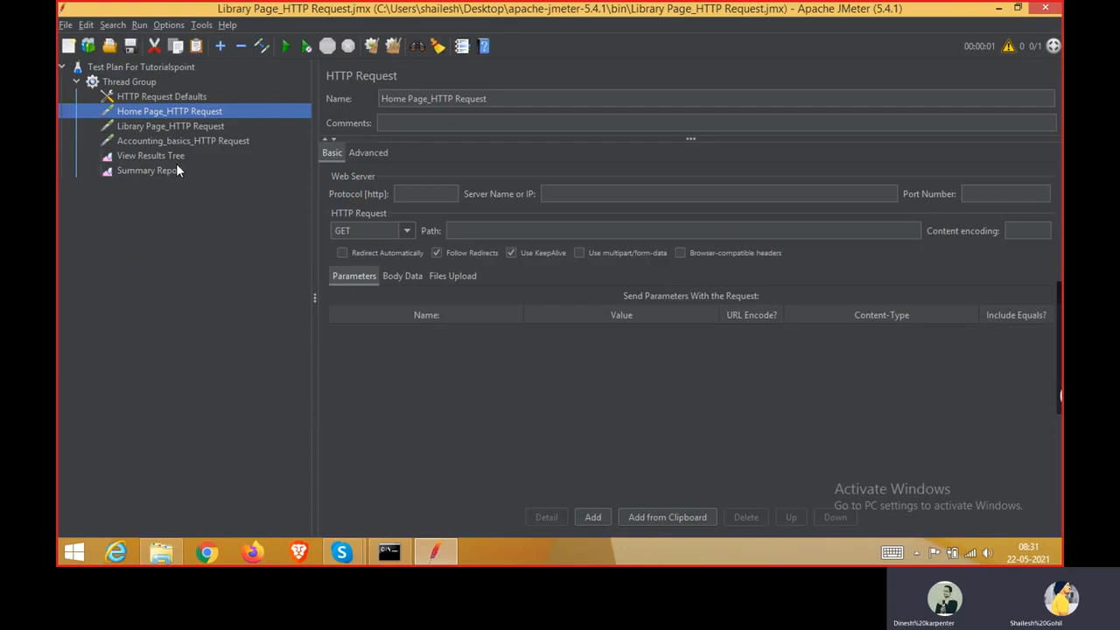
left_click(142, 82)
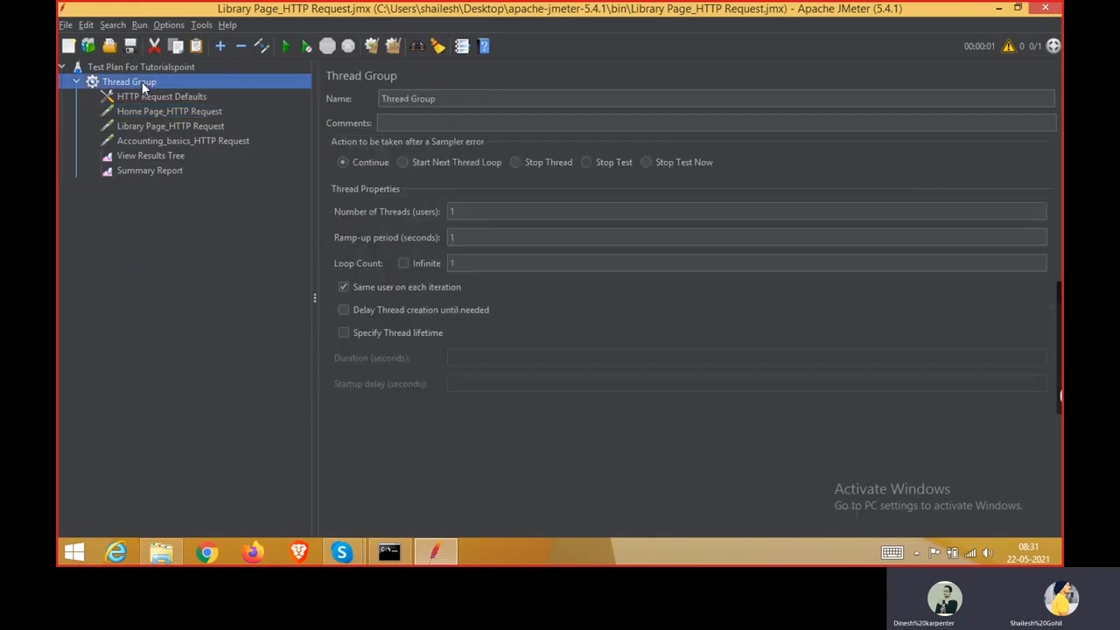
key("ctrl+v")
left_click(154, 185)
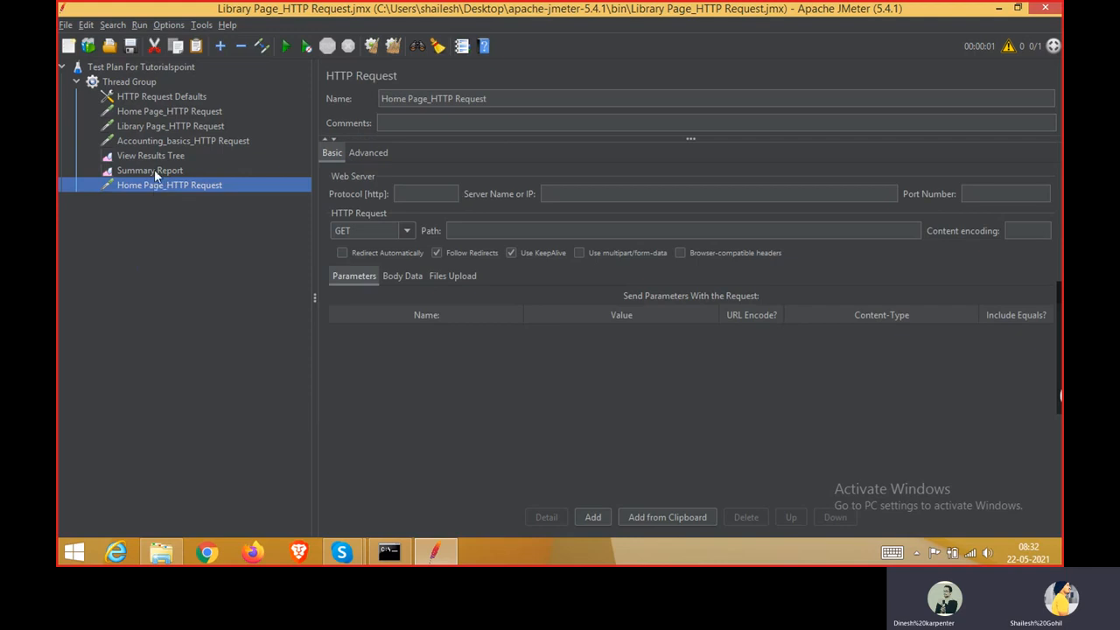
left_click(151, 86)
key("ctrl+v")
key("ctrl+v")
key("ctrl+v")
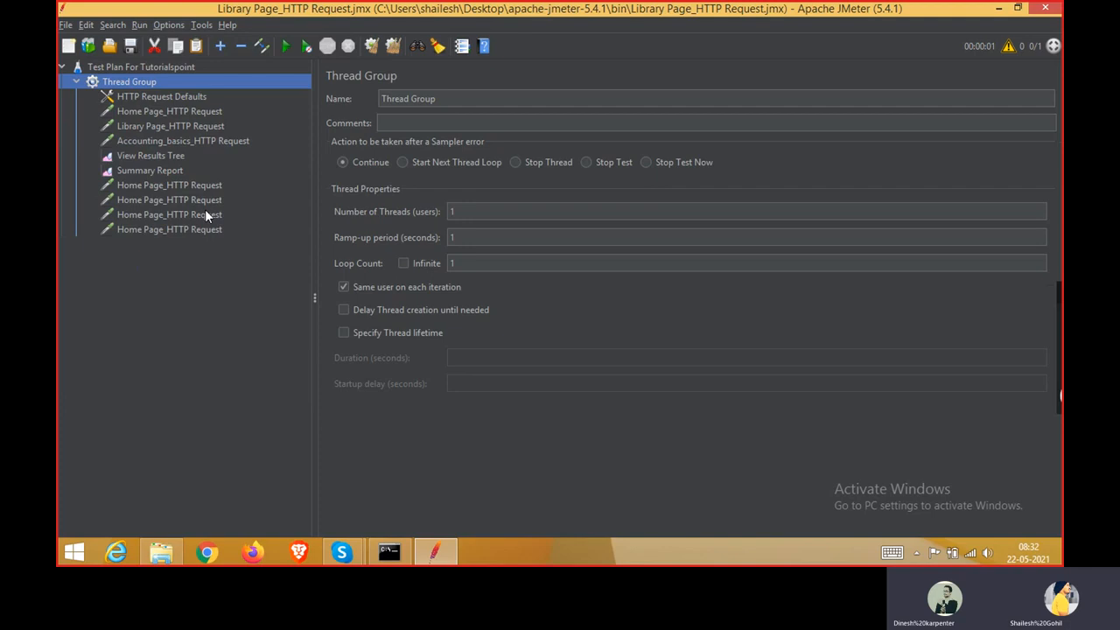
Paste a copy of the Thread Group into Test Plan For Tutorialspoint and expand both thread groups
left_click(77, 82)
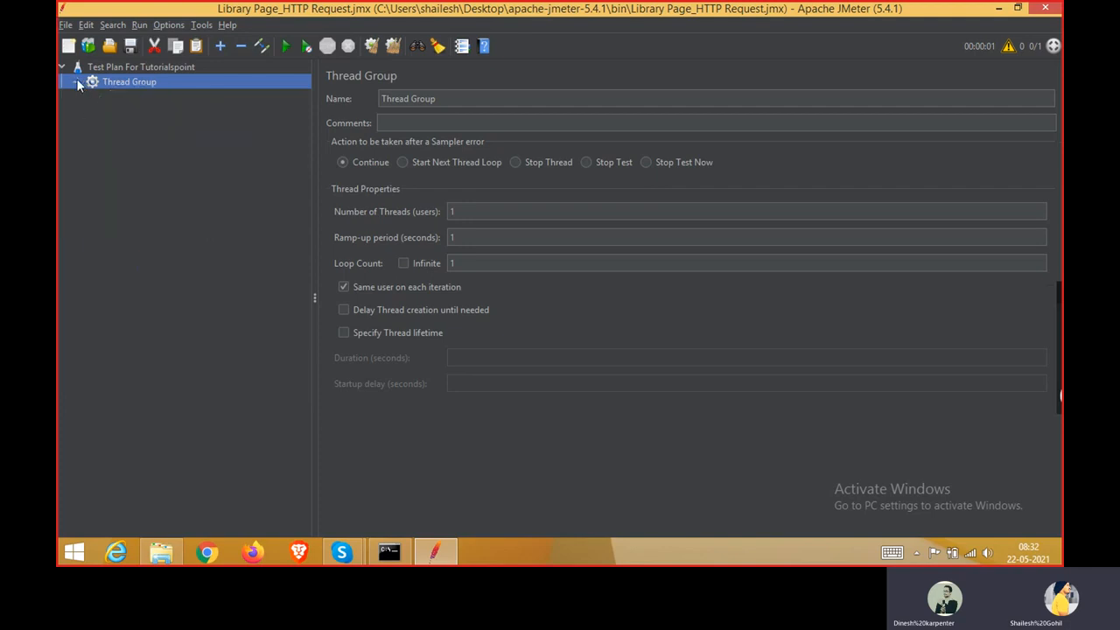
right_click(140, 87)
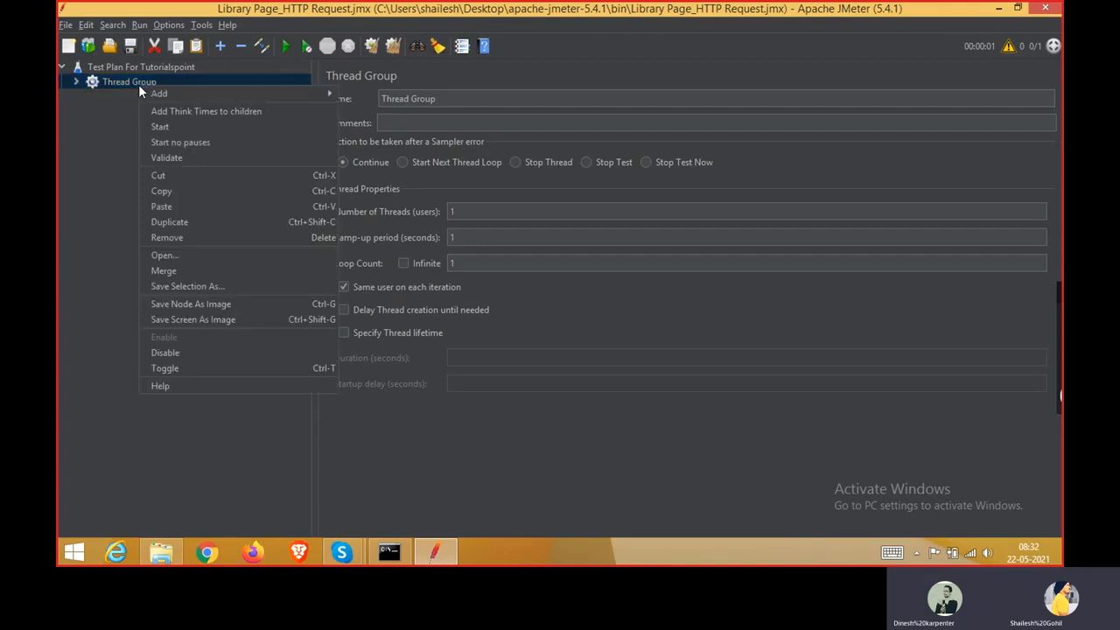
left_click(99, 137)
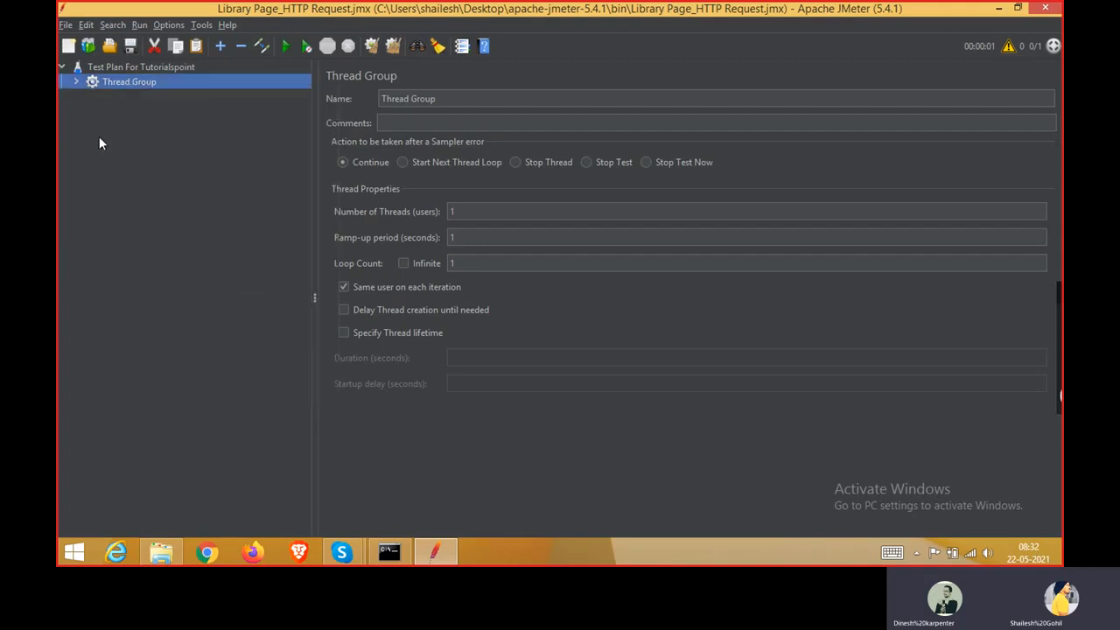
left_click(124, 67)
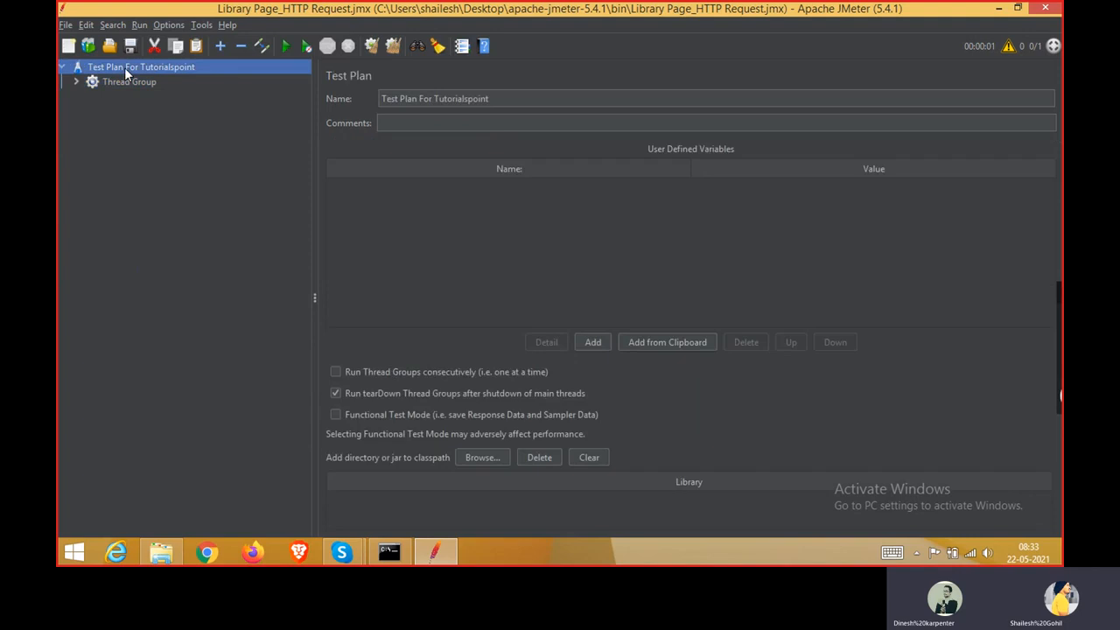
key("ctrl+v")
left_click(77, 82)
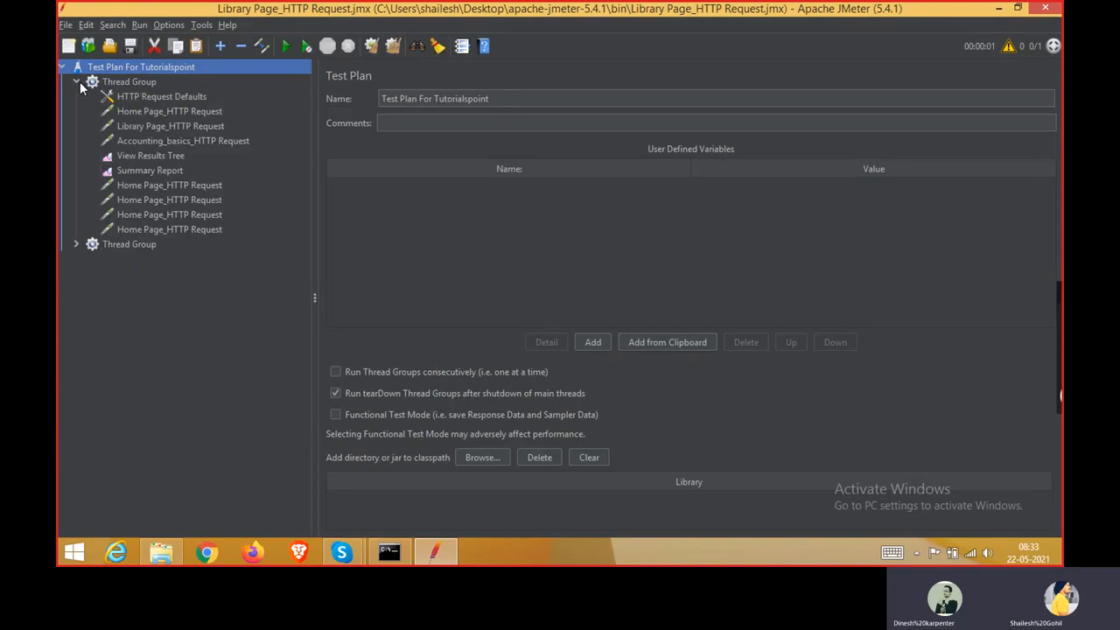
left_click(129, 98)
left_click(106, 244)
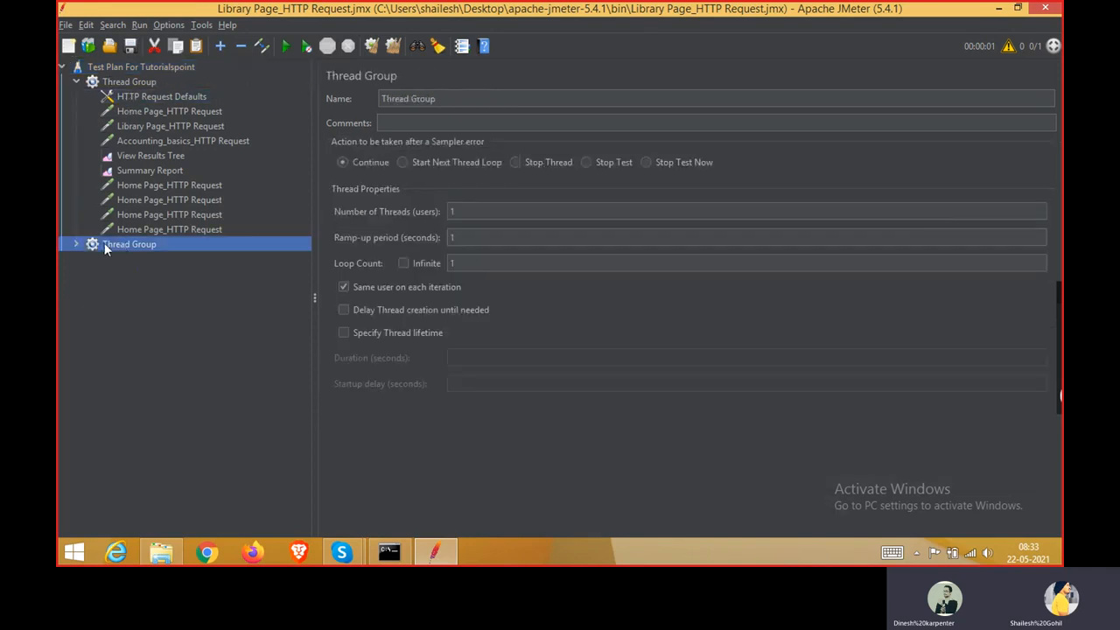
double_click(104, 244)
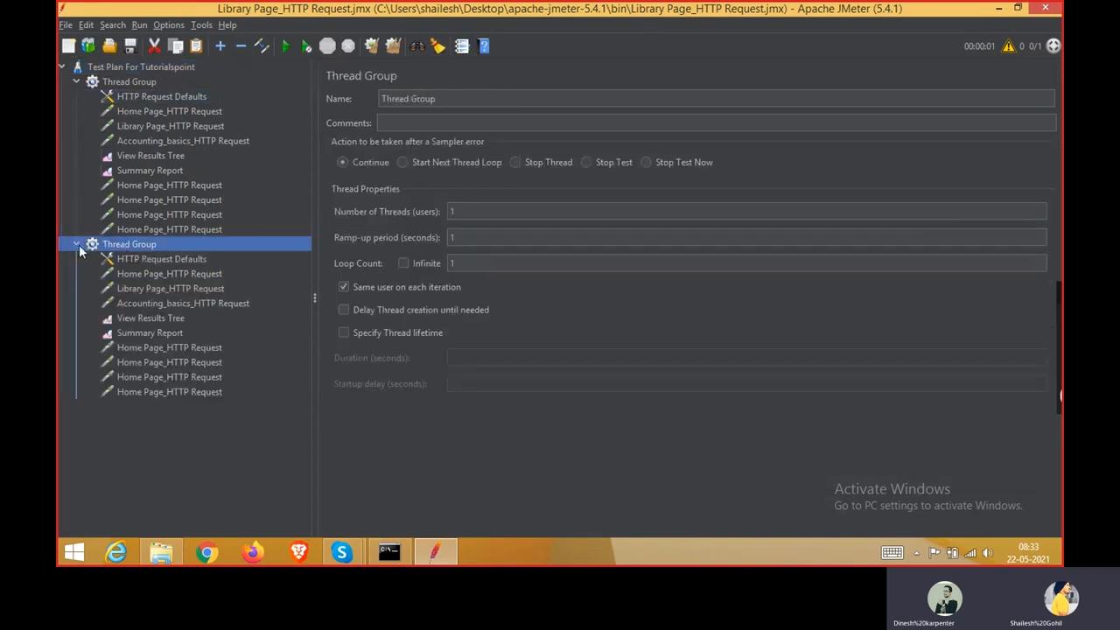
Check the copied Thread Group's HTTP Request Defaults and set that group's number of threads to 2
left_click(164, 259)
left_click(155, 247)
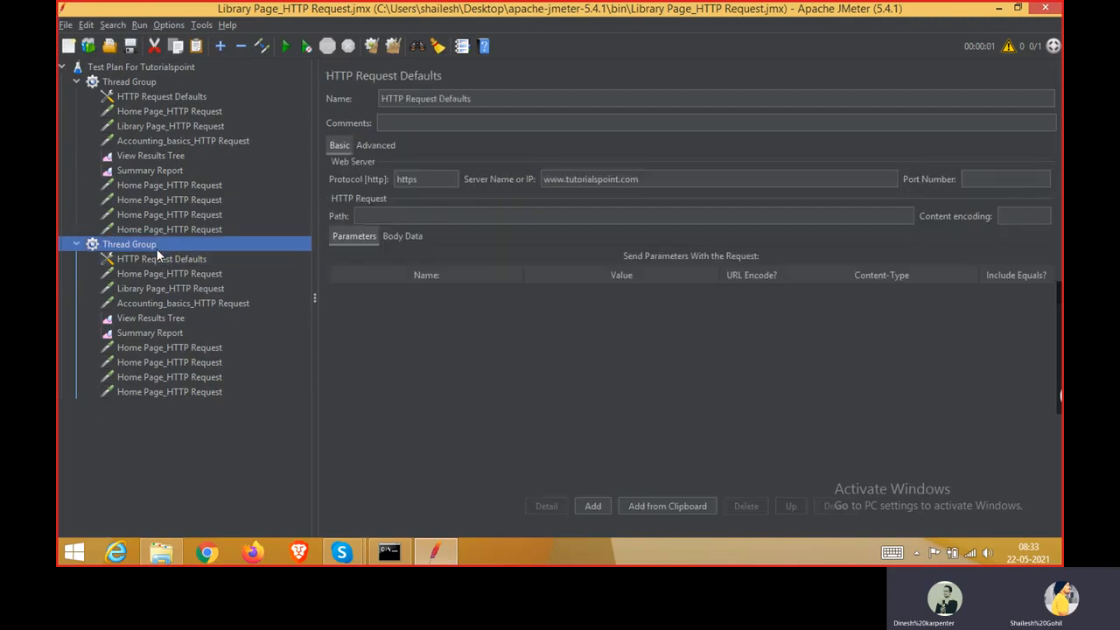
left_click(474, 215)
key("BackSpace")
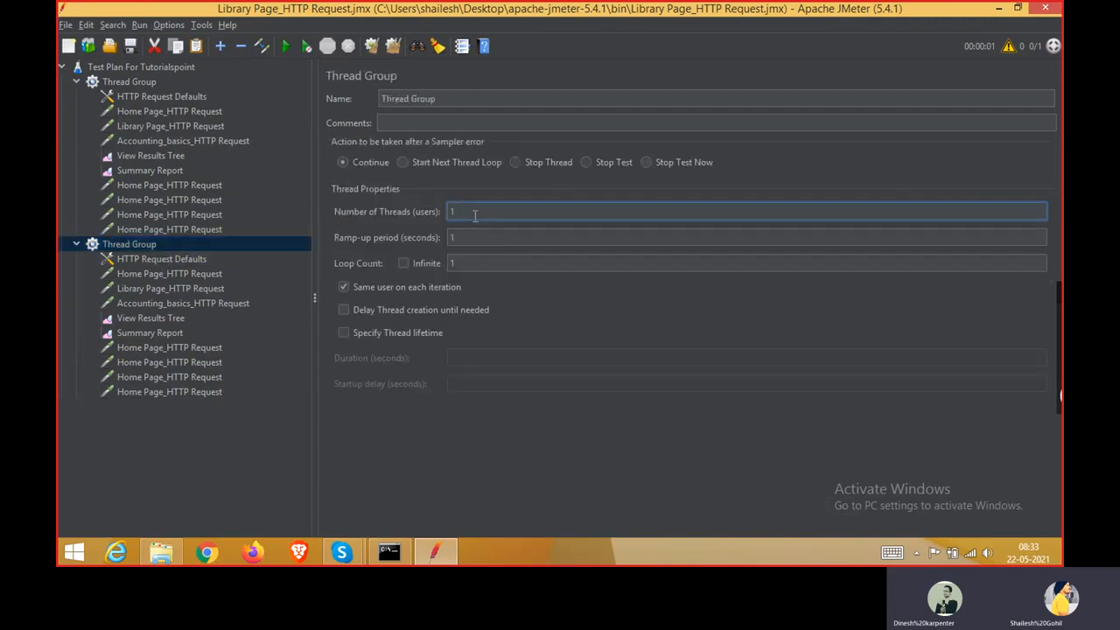
type("2")
left_click(249, 406)
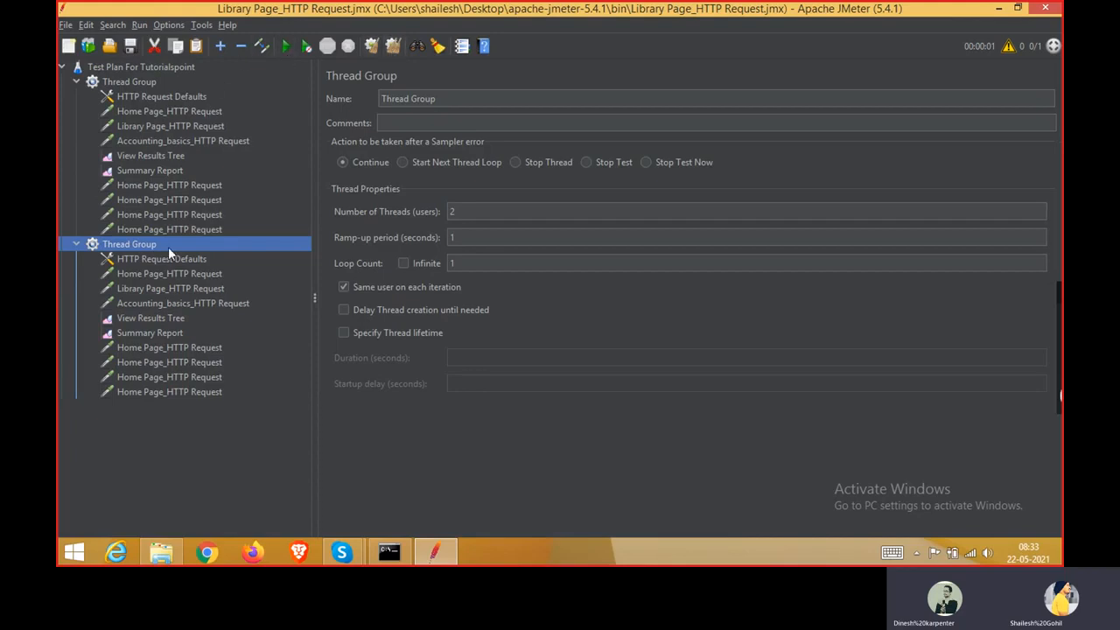
Run the test plan and compare the sampler results in the View Results Tree of both thread groups
left_click(170, 156)
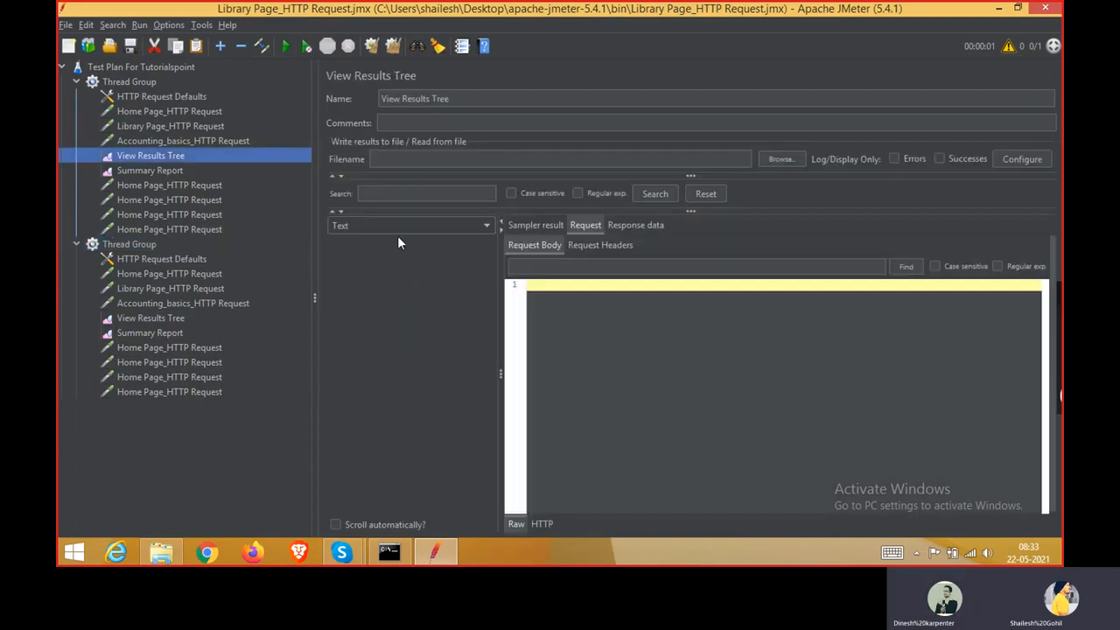
left_click(521, 229)
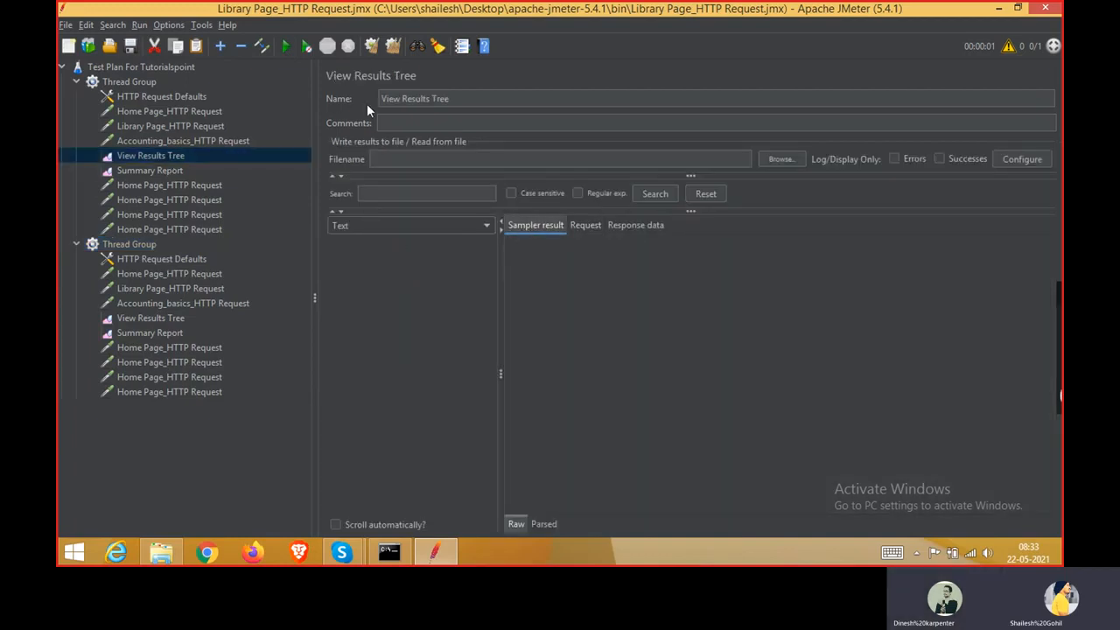
left_click(283, 51)
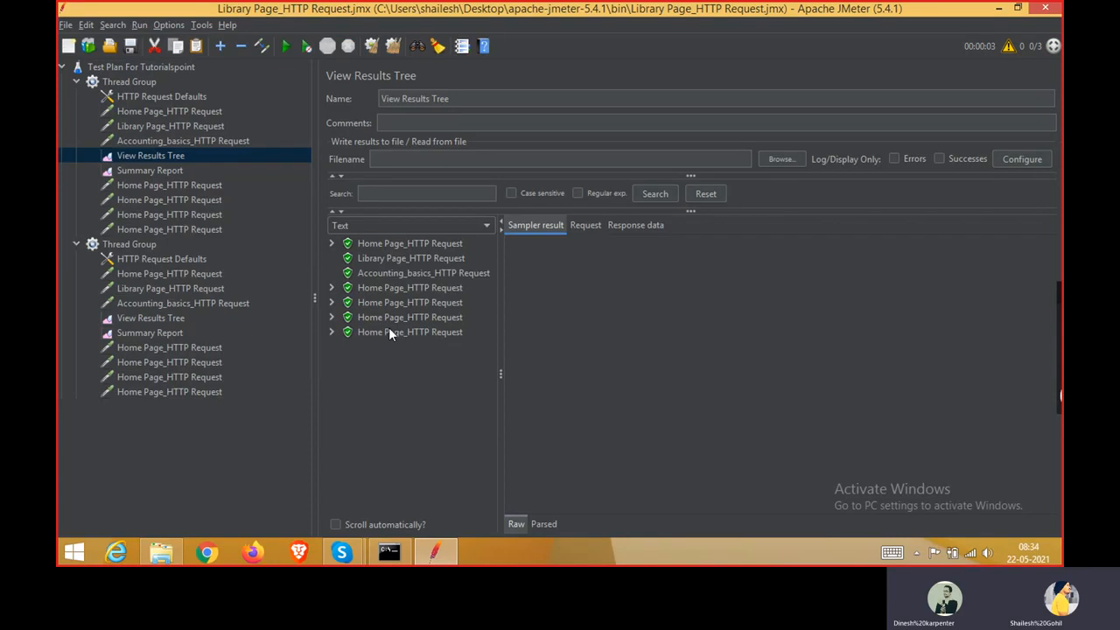
left_click(127, 245)
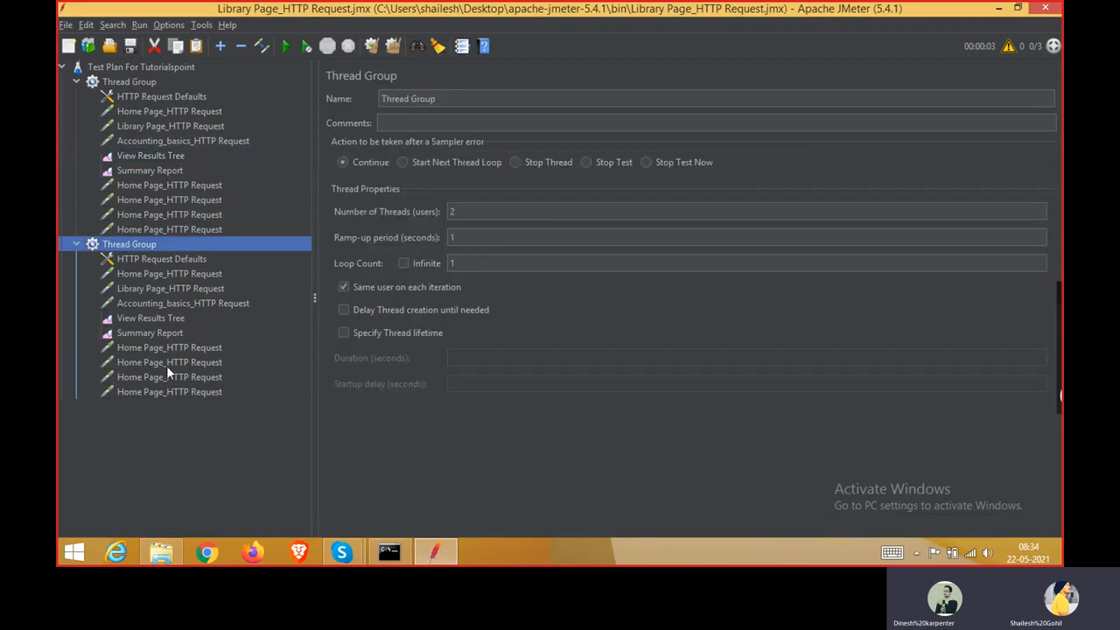
left_click(162, 319)
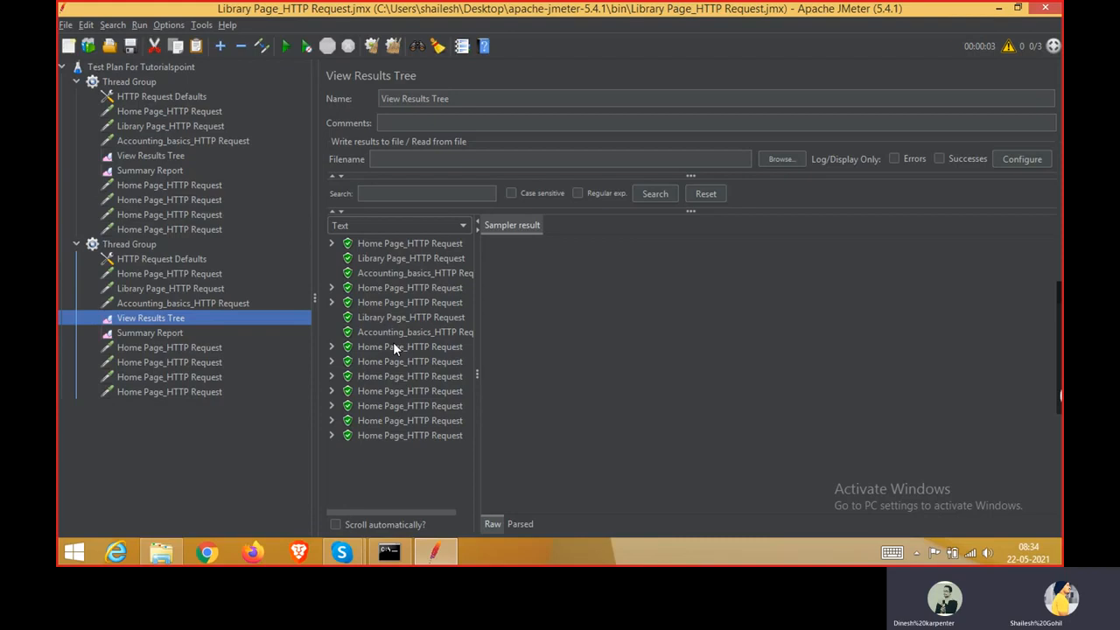
left_click(163, 155)
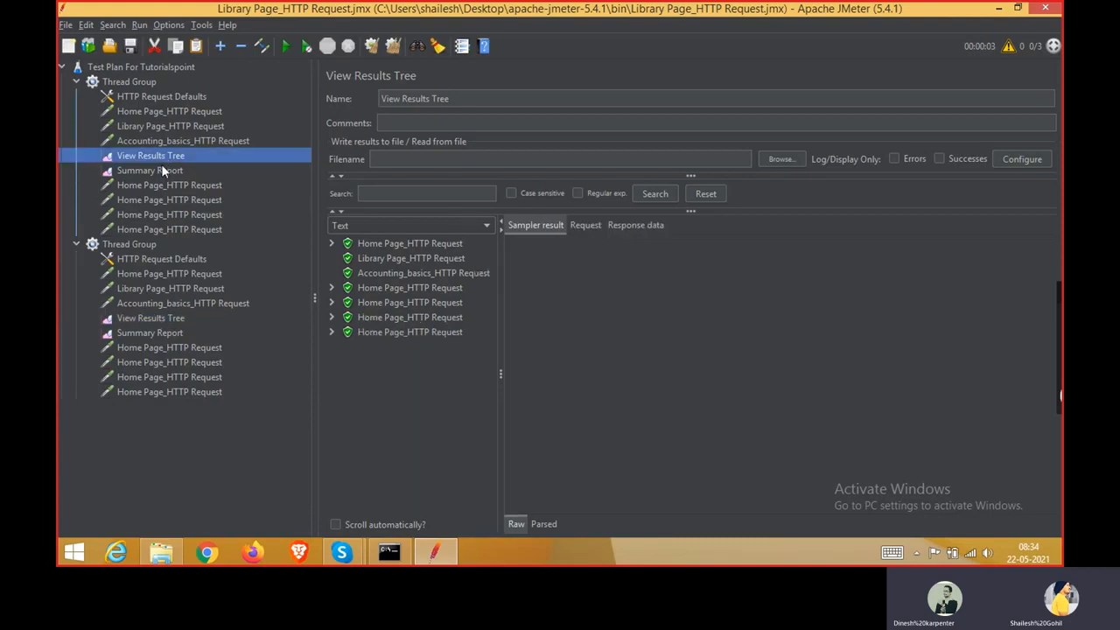
left_click(159, 318)
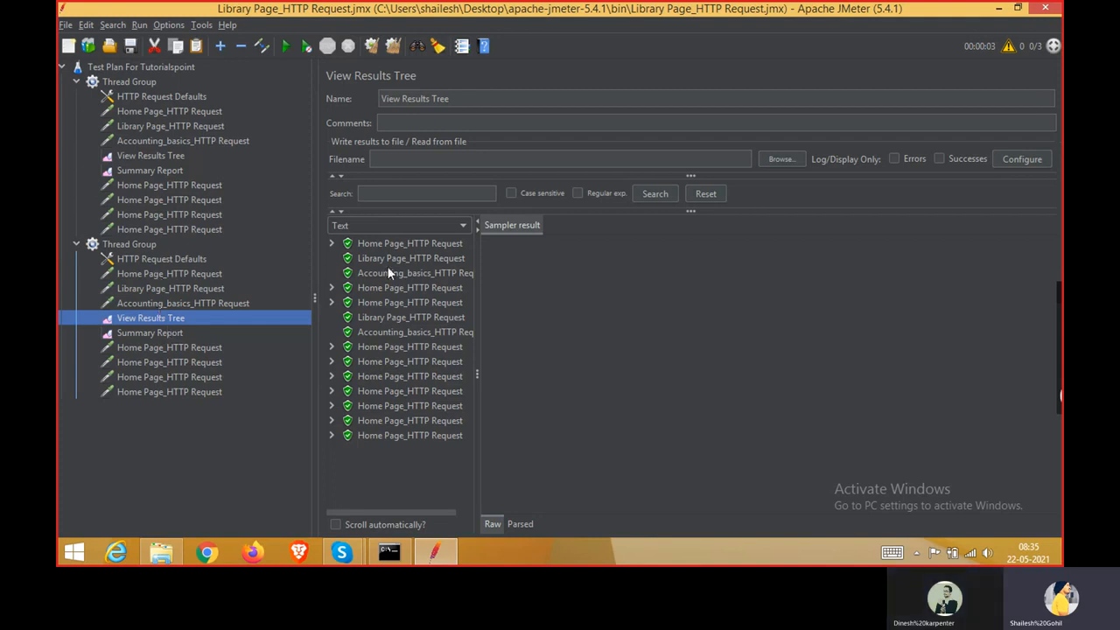
left_click(146, 155)
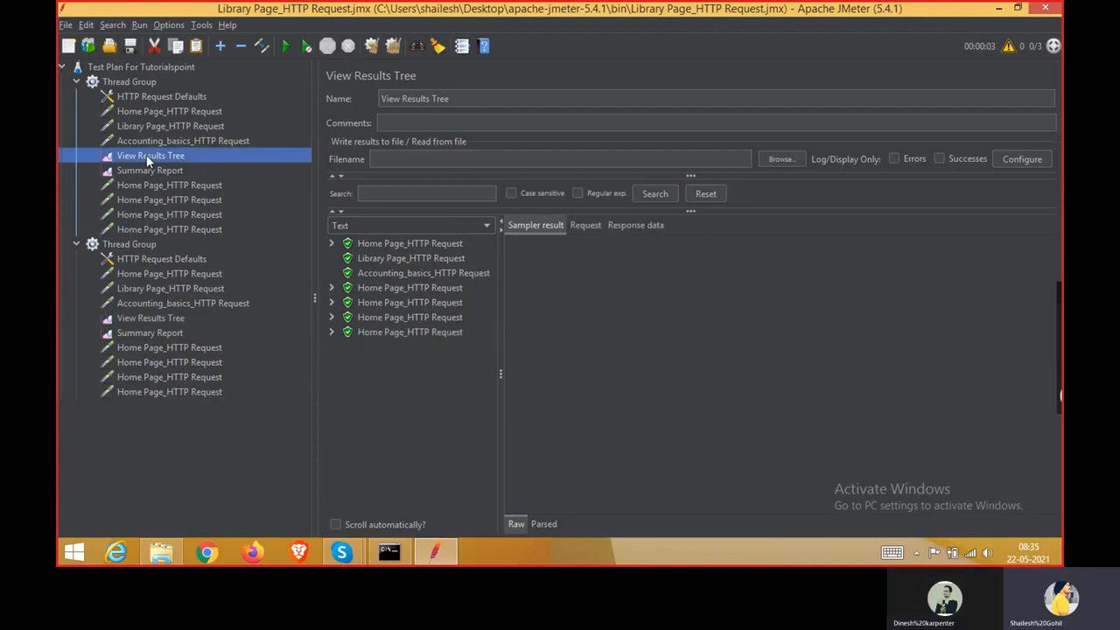
Check the second Thread Group's thread settings against the results in its View Results Tree
left_click(151, 319)
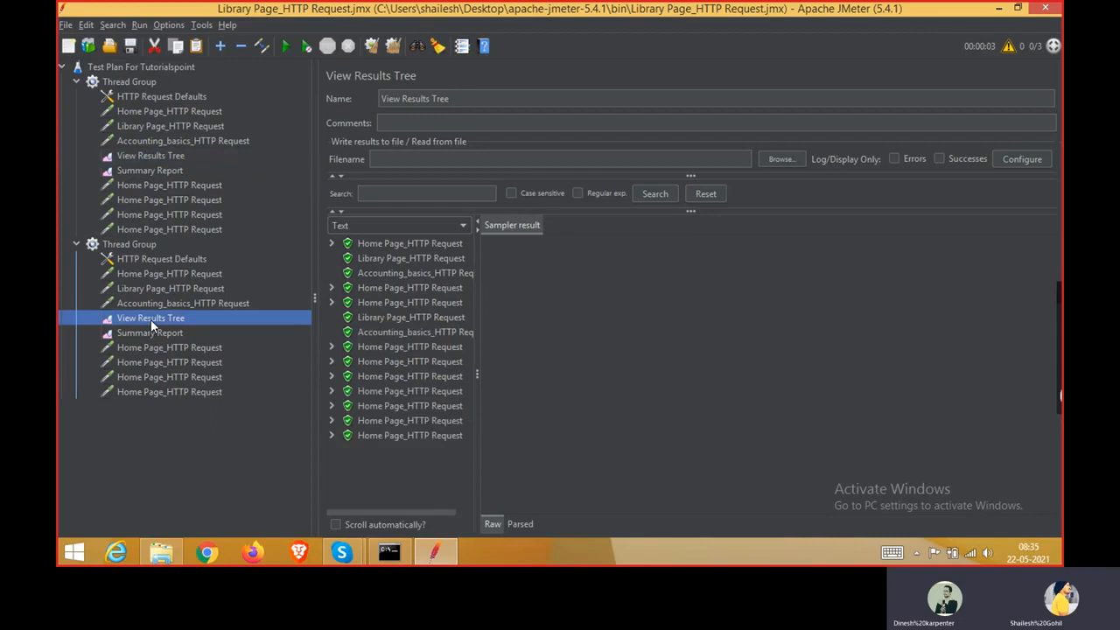
left_click(125, 247)
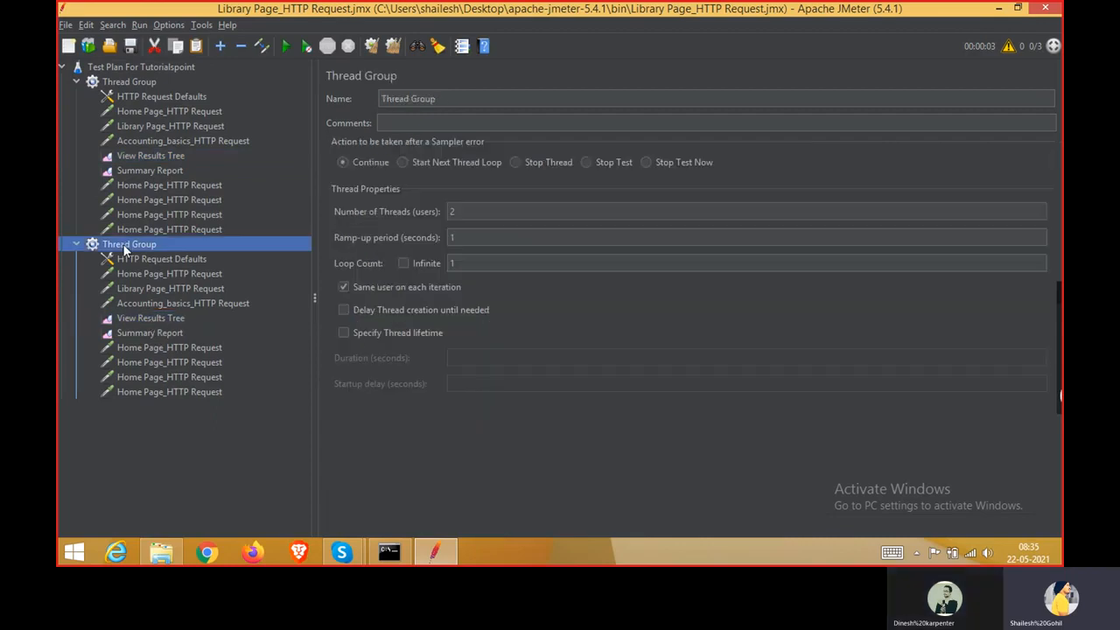
left_click(141, 319)
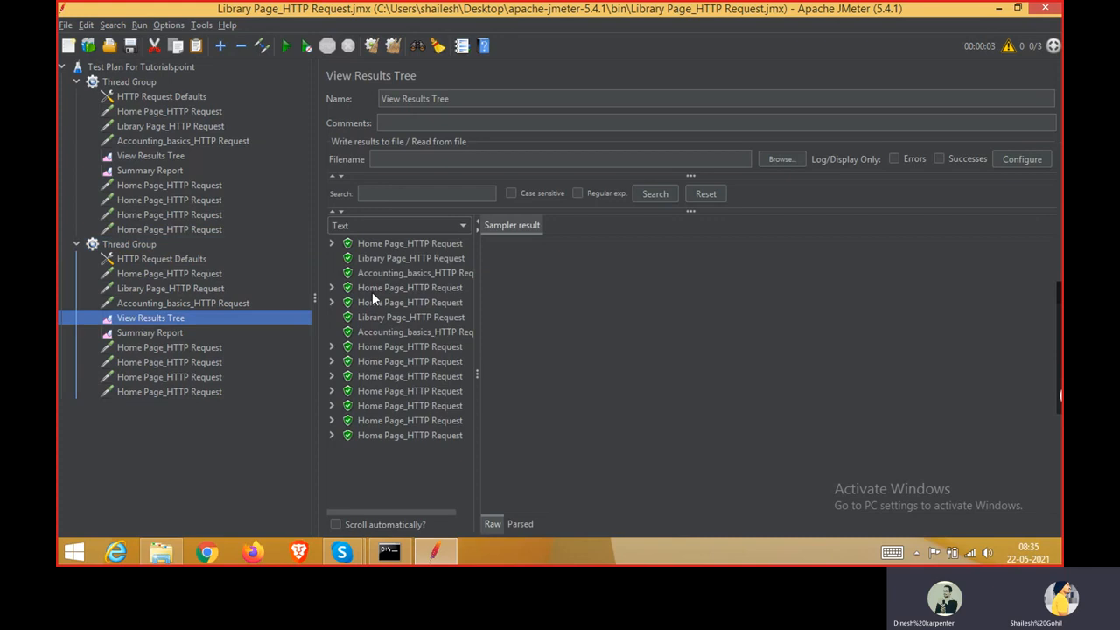
Expand the first Home Page_HTTP Request result, widen the results list, and compare the sampler results of its two sub-requests
left_click(332, 243)
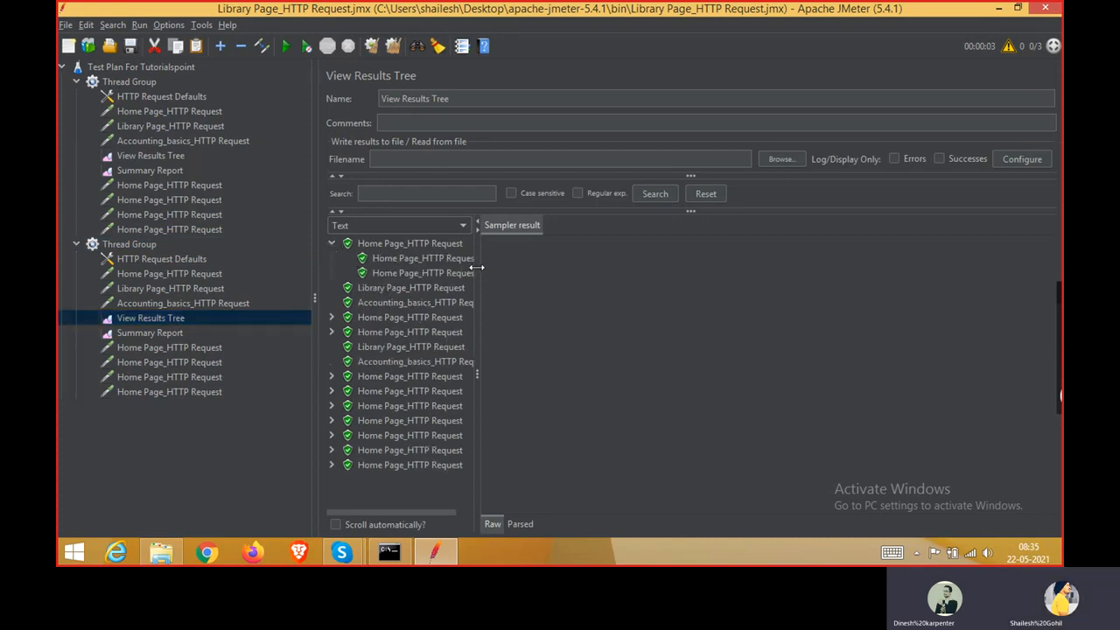
left_click_drag(476, 266, 536, 268)
left_click(446, 262)
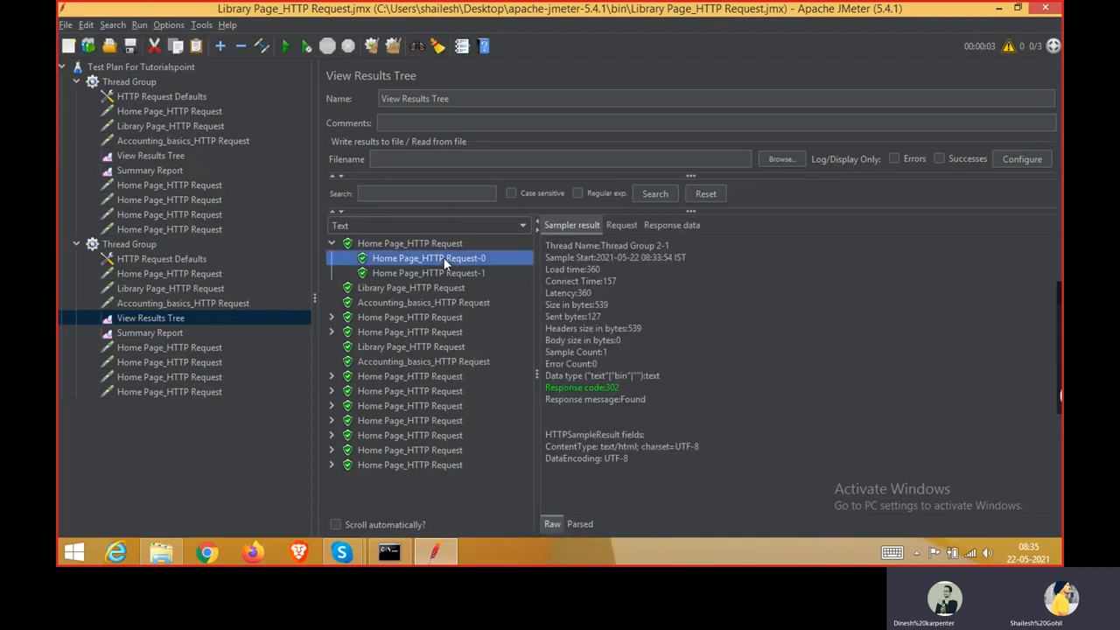
left_click(446, 273)
left_click(444, 263)
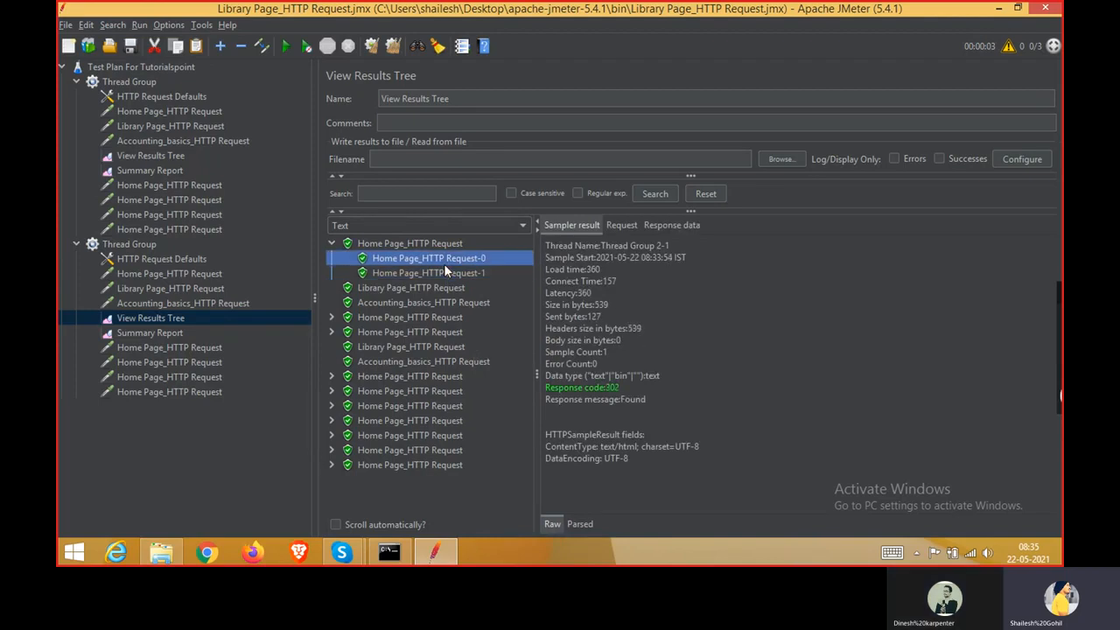
left_click(447, 275)
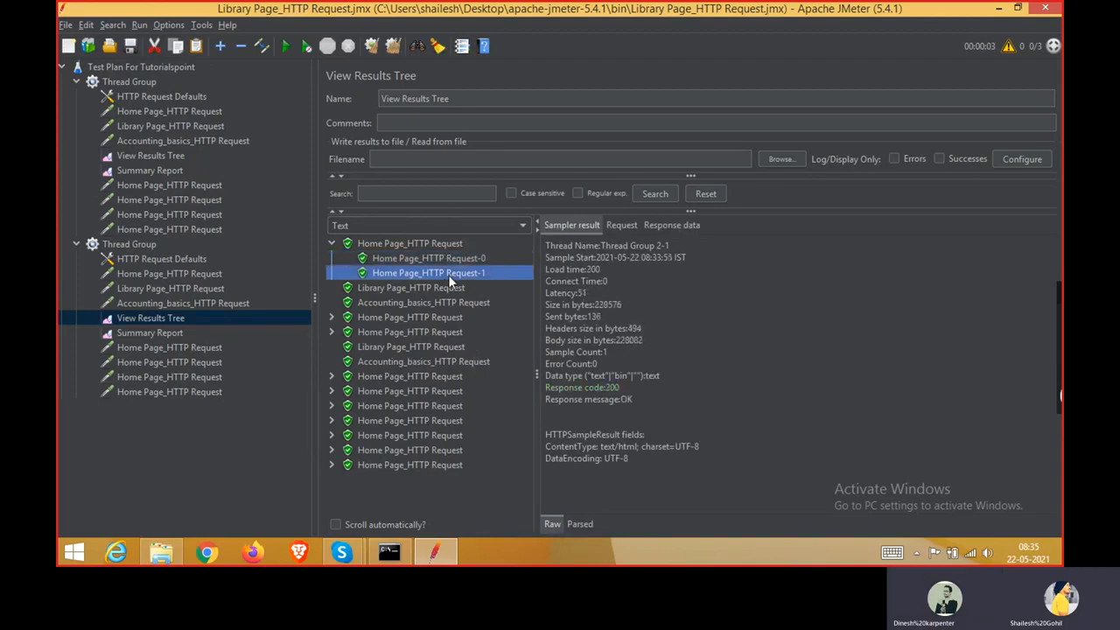
Inspect the sub-requests of the second Home Page_HTTP Request result, then collapse both expanded results and narrow the results list
left_click(343, 321)
left_click(332, 319)
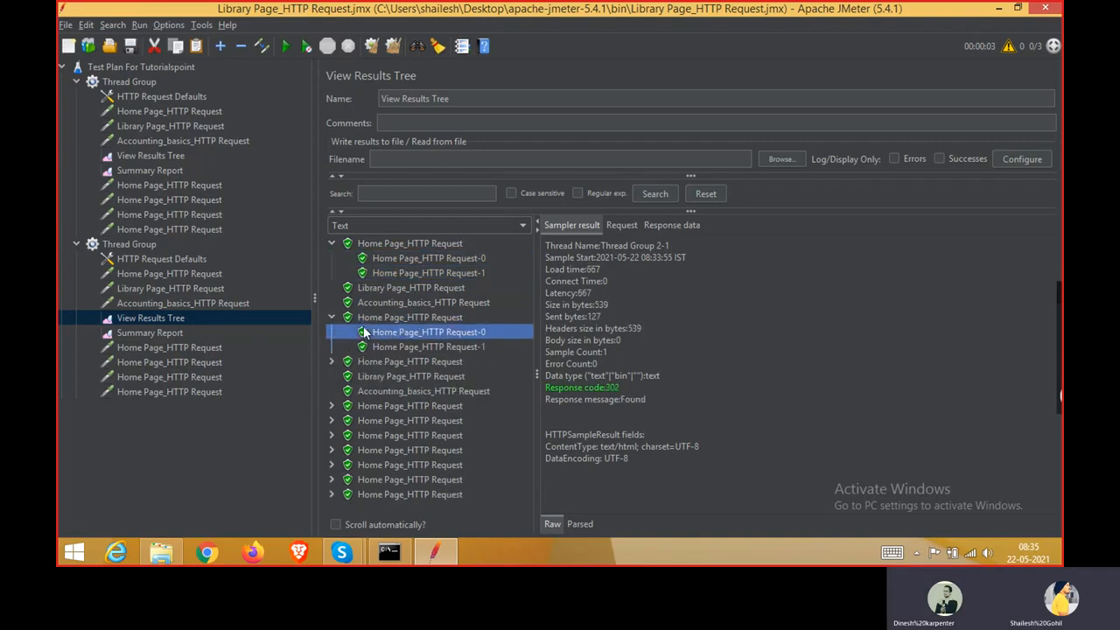
left_click(366, 332)
left_click(377, 347)
left_click(378, 337)
left_click(331, 318)
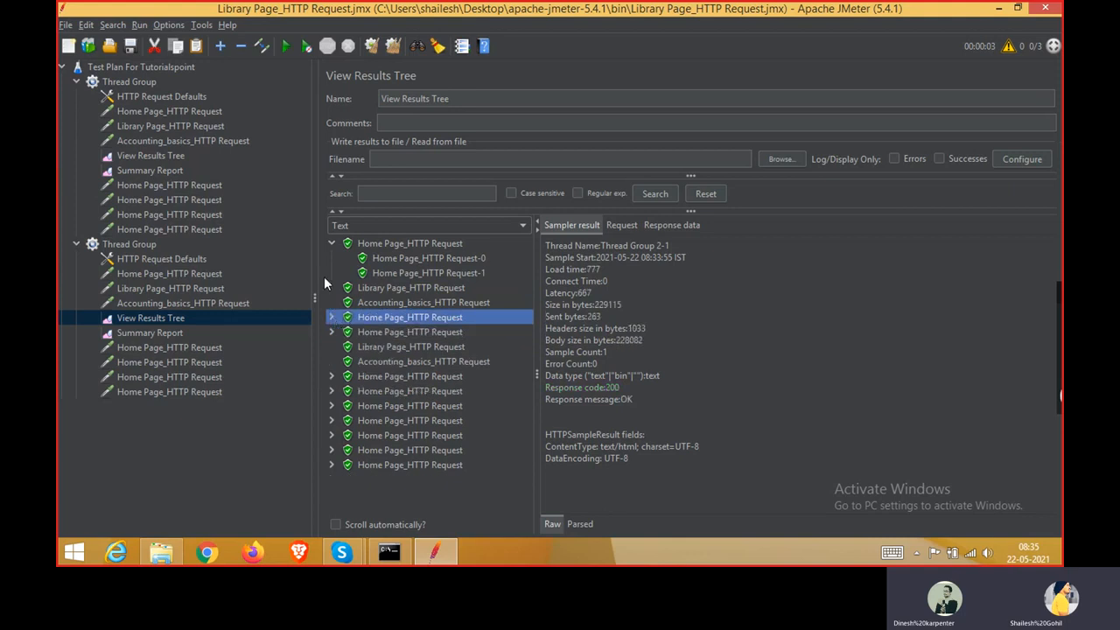
left_click(330, 244)
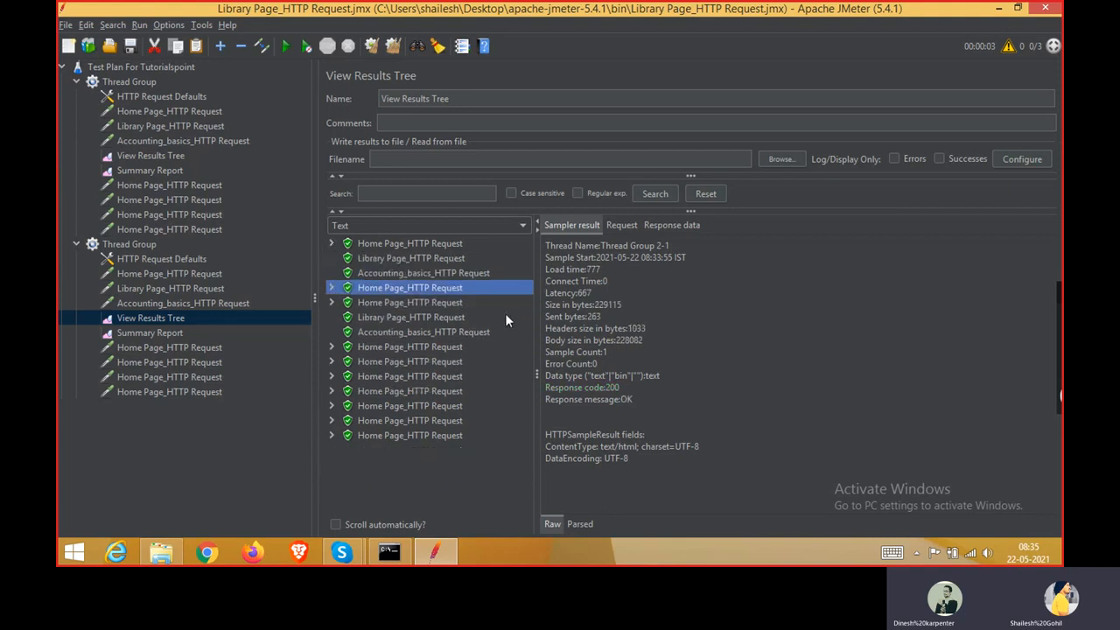
left_click_drag(536, 311, 510, 313)
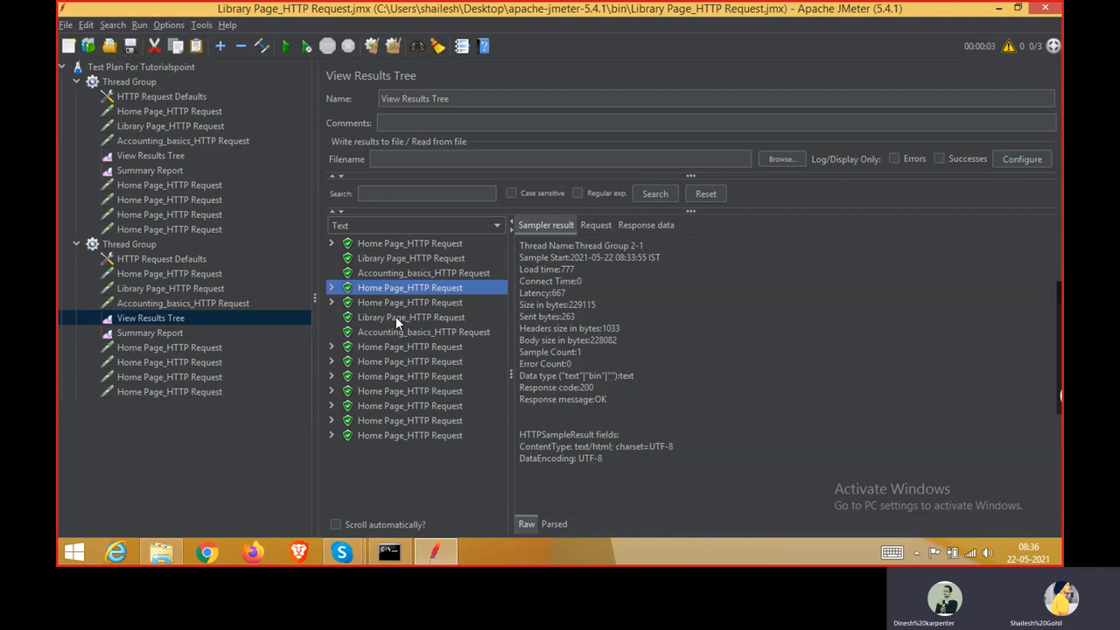
Compare the Summary Reports of both thread groups and widen the first report's Label column to show full request names
left_click(149, 334)
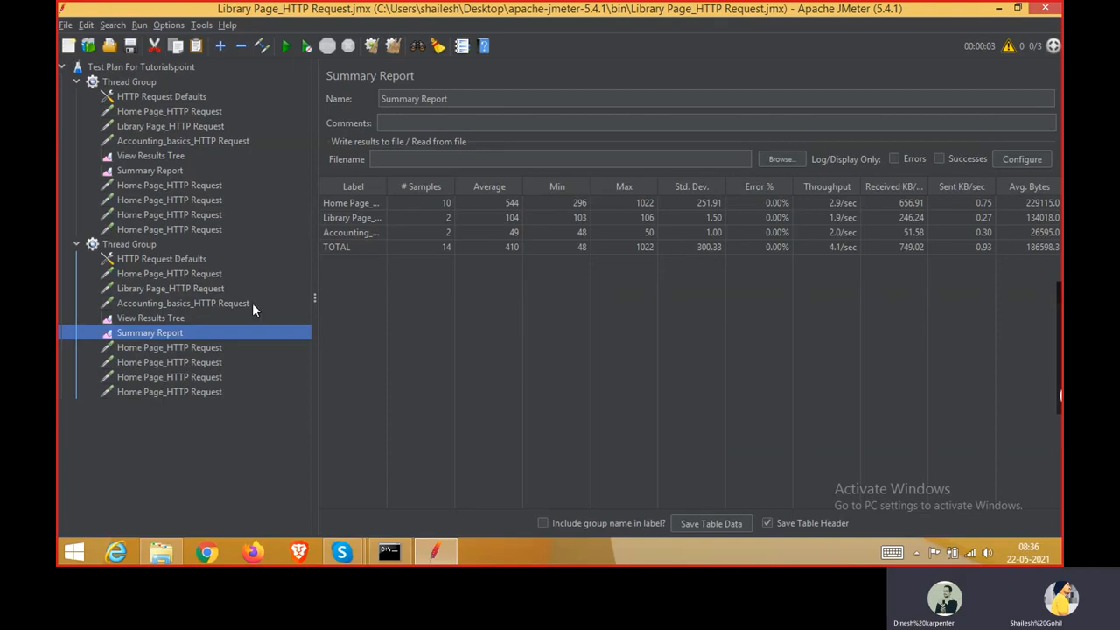
left_click(144, 172)
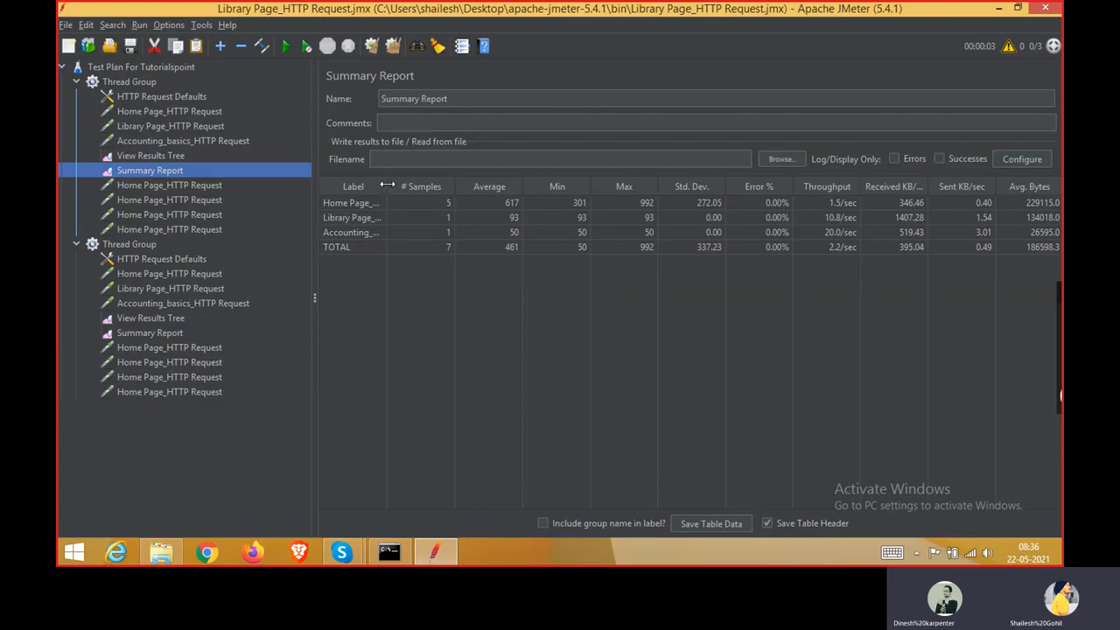
left_click_drag(387, 185, 471, 186)
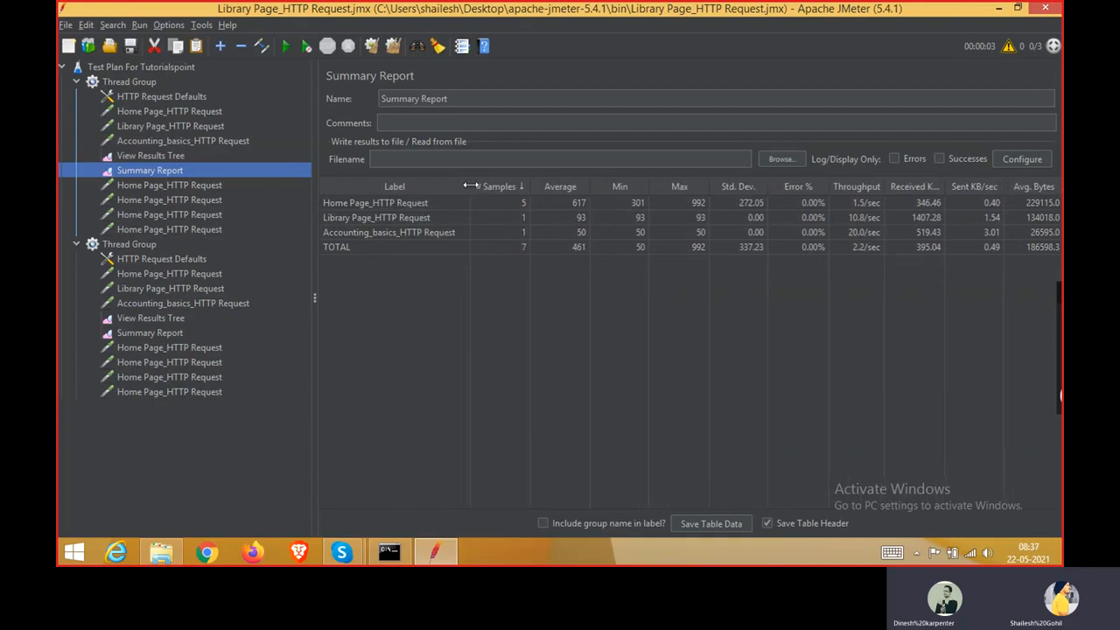
Review the first Thread Group's thread properties, its HTTP Request Defaults and its View Results Tree
left_click(129, 83)
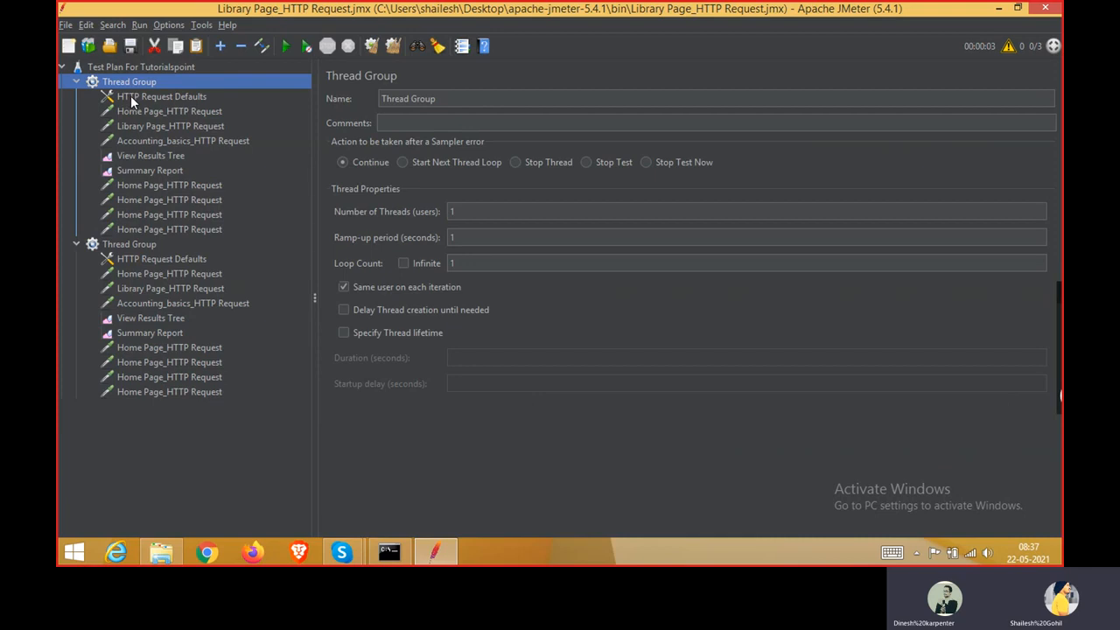
left_click(131, 101)
left_click(131, 85)
left_click(149, 158)
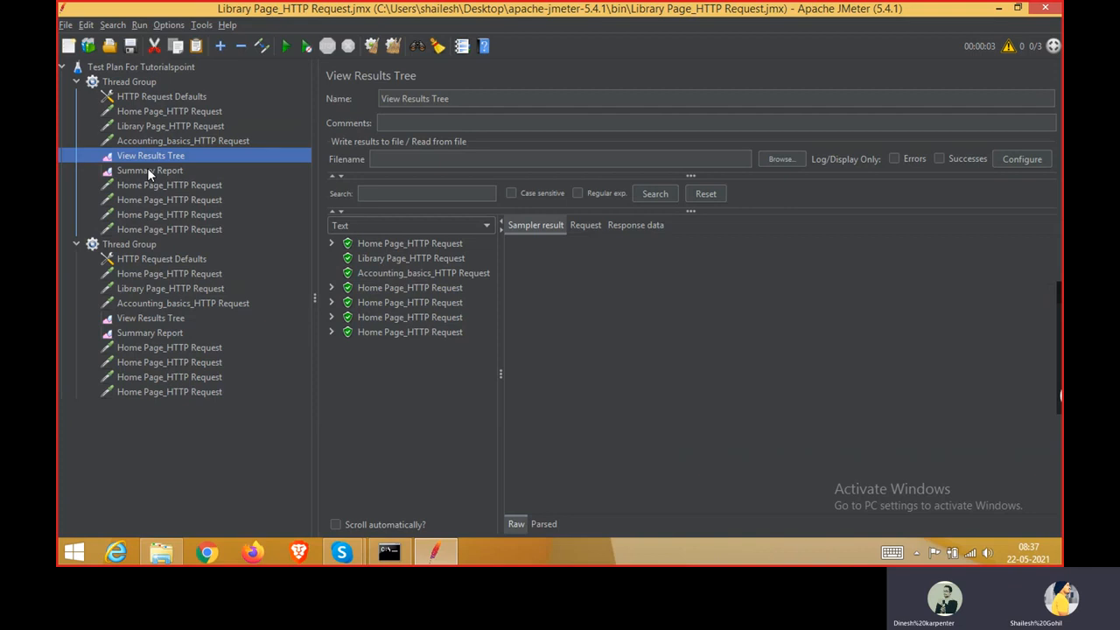
Set the path of the first Home Page_HTTP Request in the first Thread Group to /API-1
left_click(163, 114)
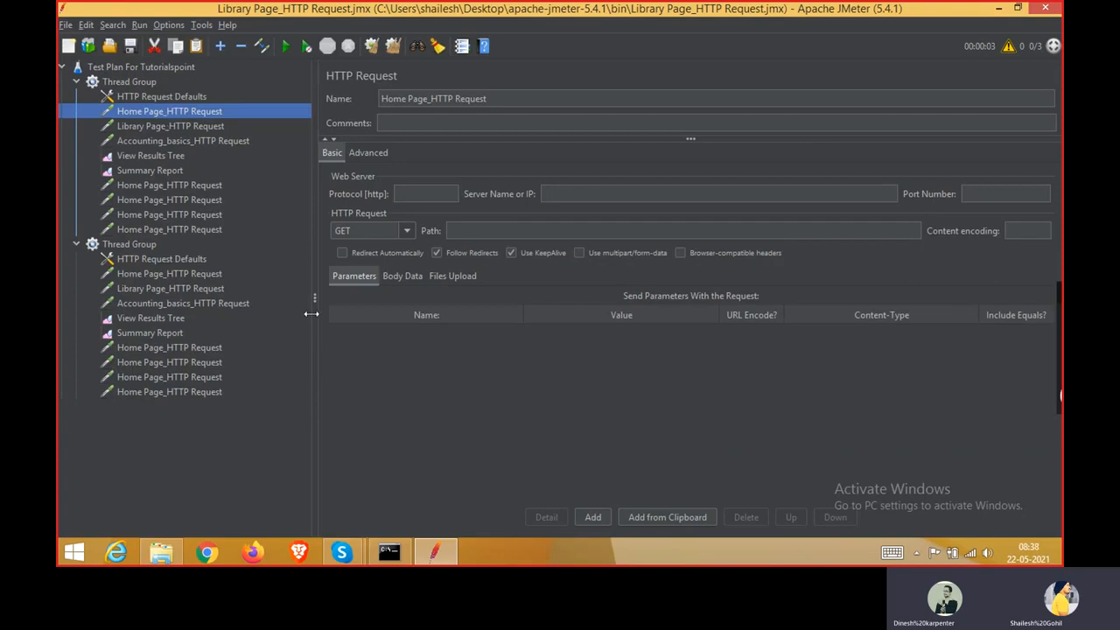
left_click(485, 232)
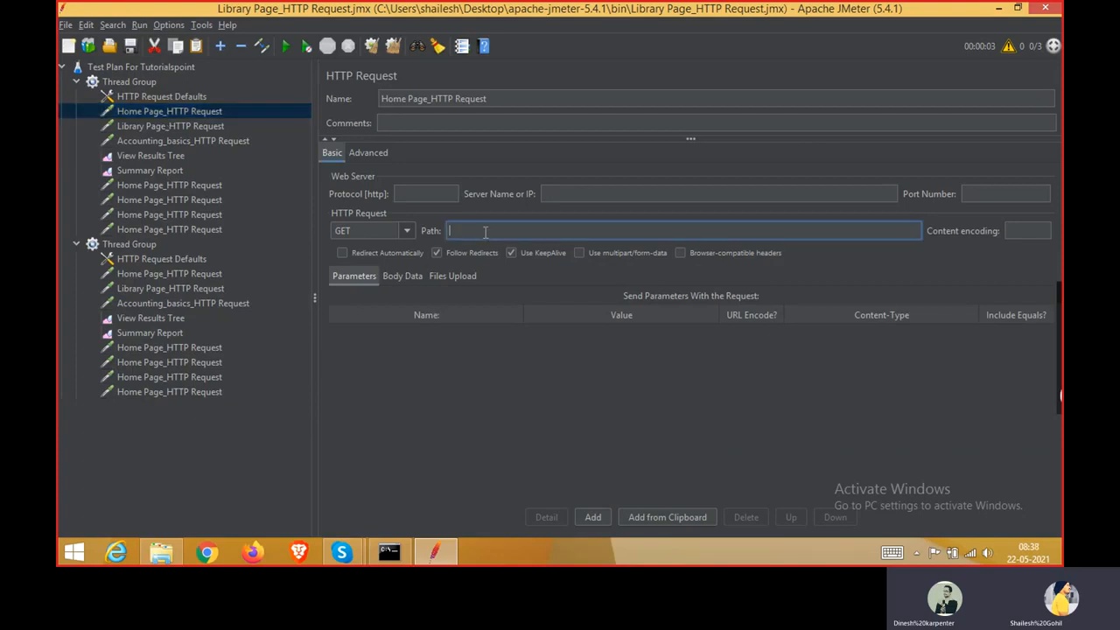
type("/API")
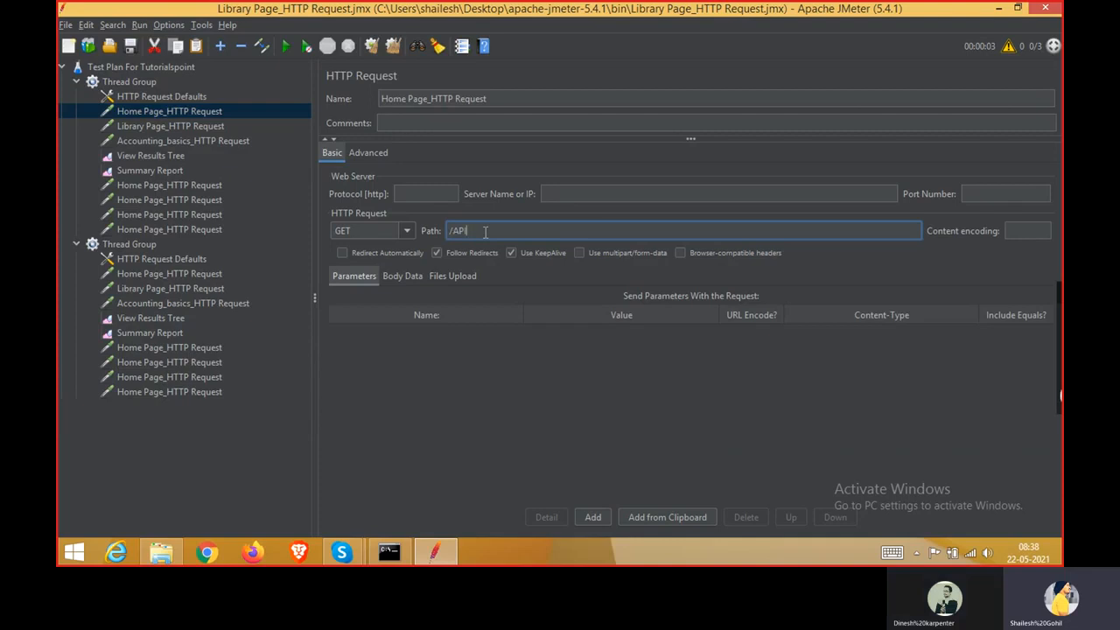
type("-1")
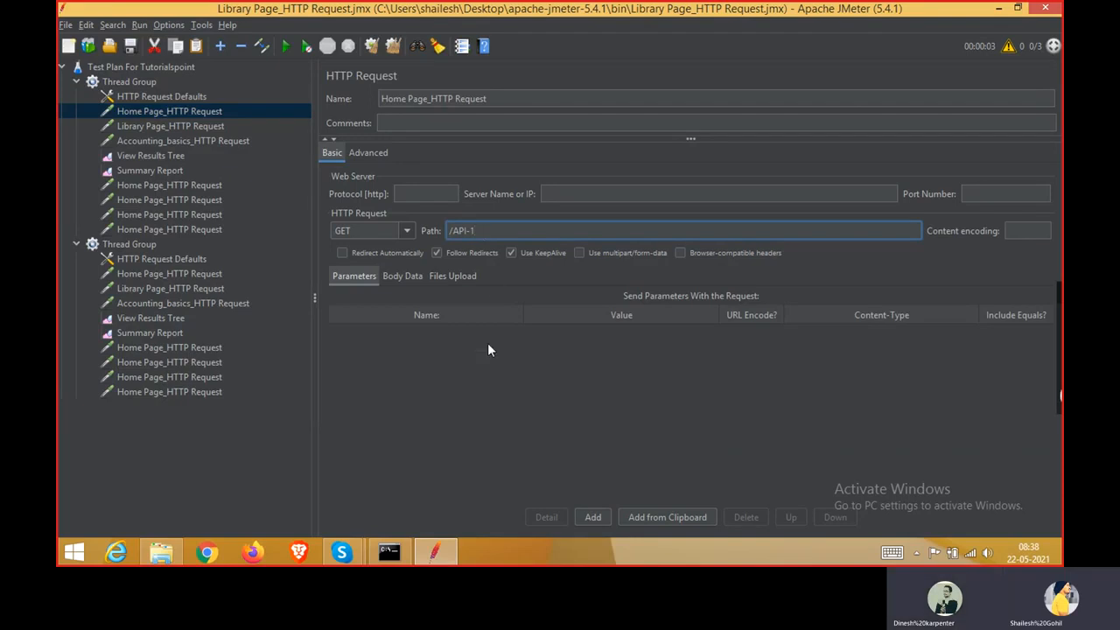
left_click(496, 369)
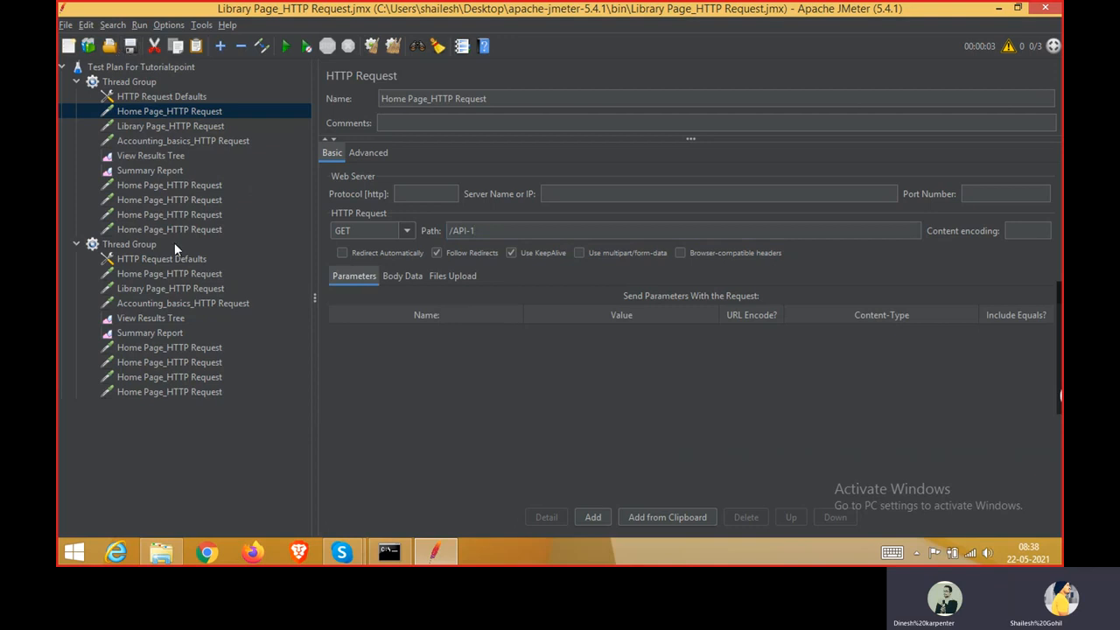
Set the path of the first Home Page_HTTP Request in the second Thread Group to /API-2, keeping the GET method
left_click(161, 278)
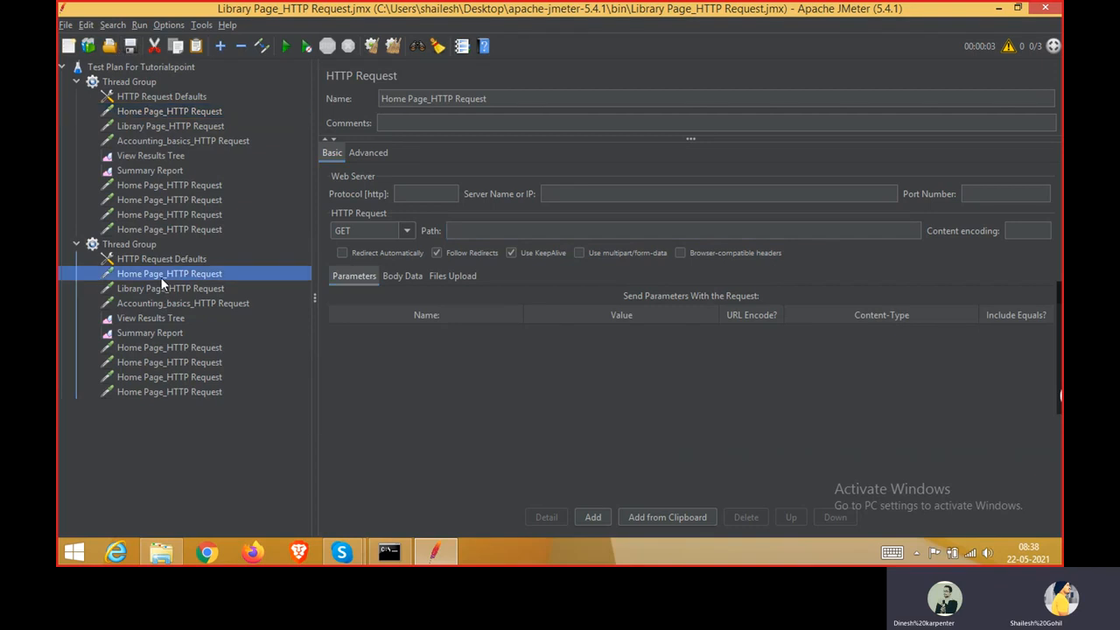
left_click(504, 231)
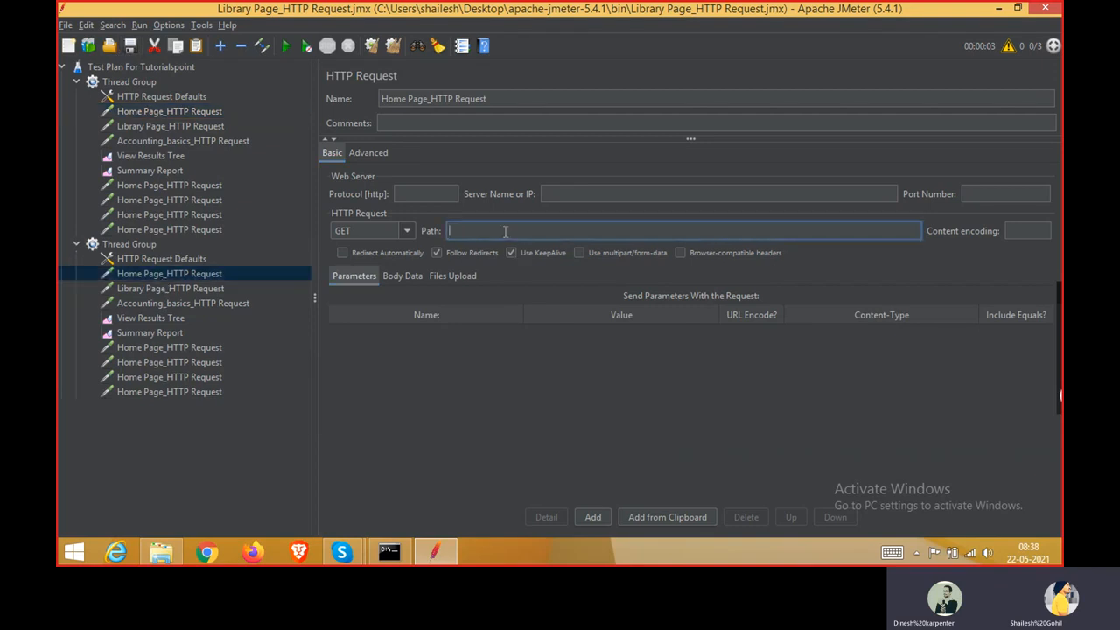
type("/API-2")
left_click(407, 231)
left_click(409, 232)
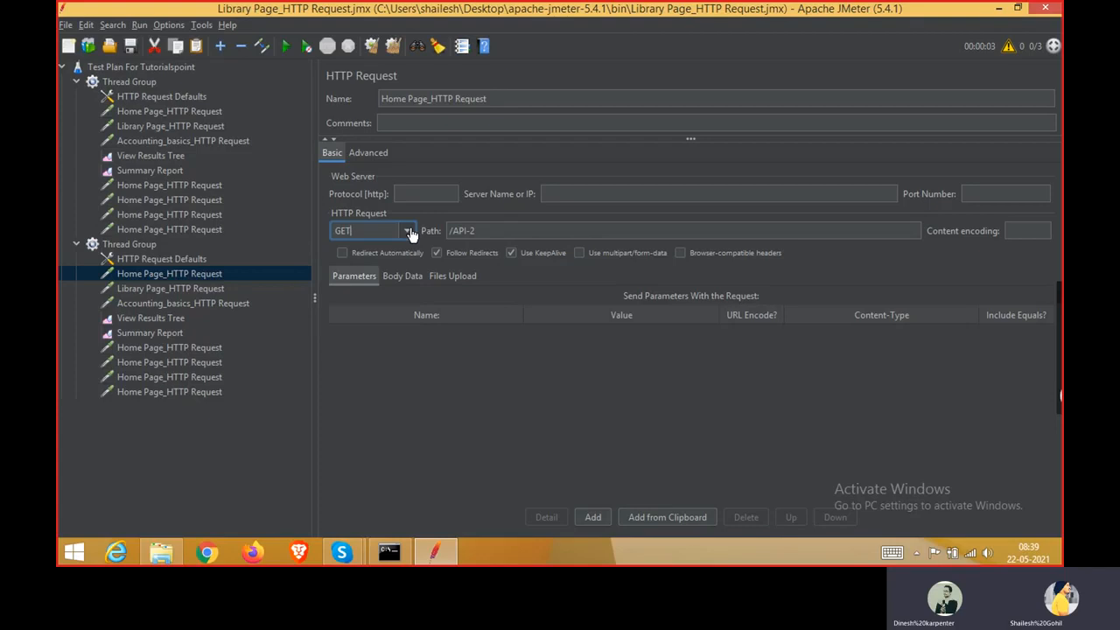
Review the first Thread Group's settings, its Home Page_HTTP Request sample count in the Summary Report, and that request's first sampler result
left_click(161, 170)
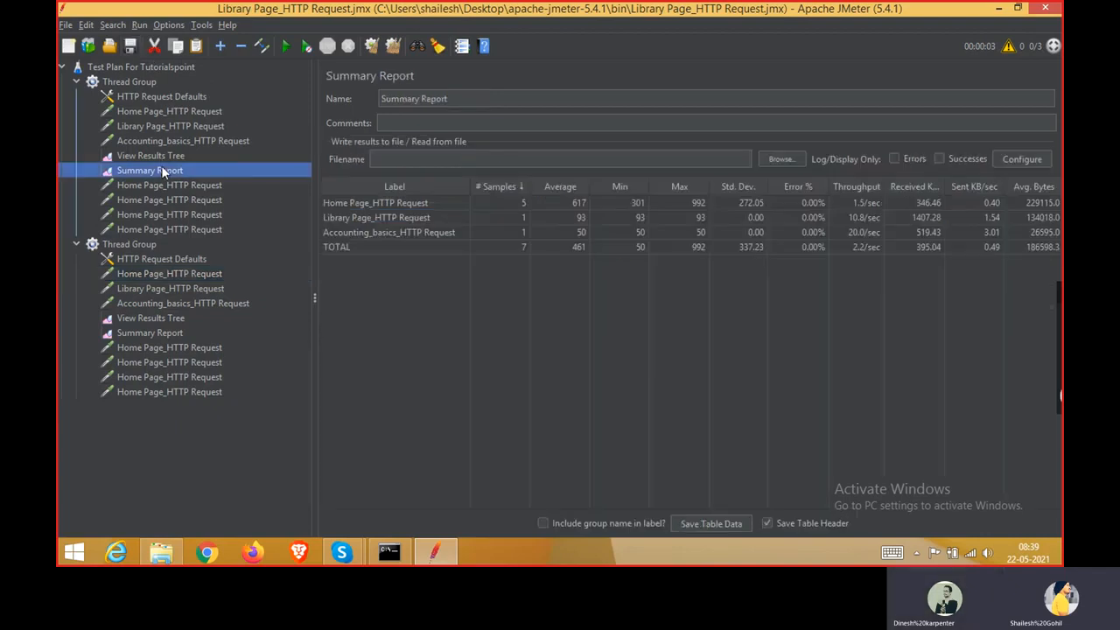
left_click(148, 83)
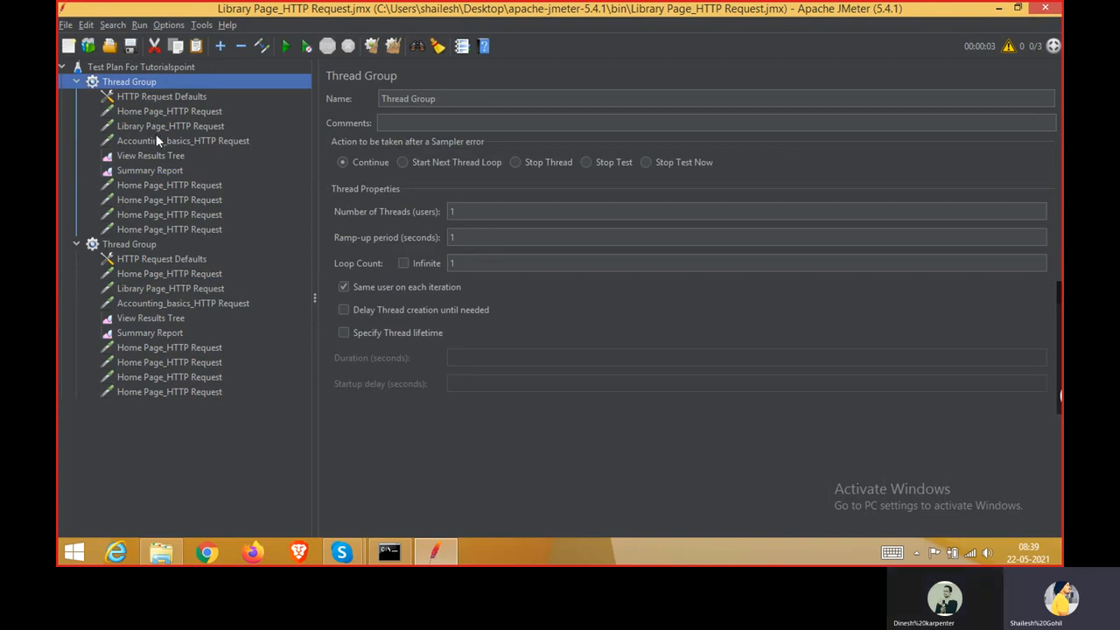
left_click(162, 171)
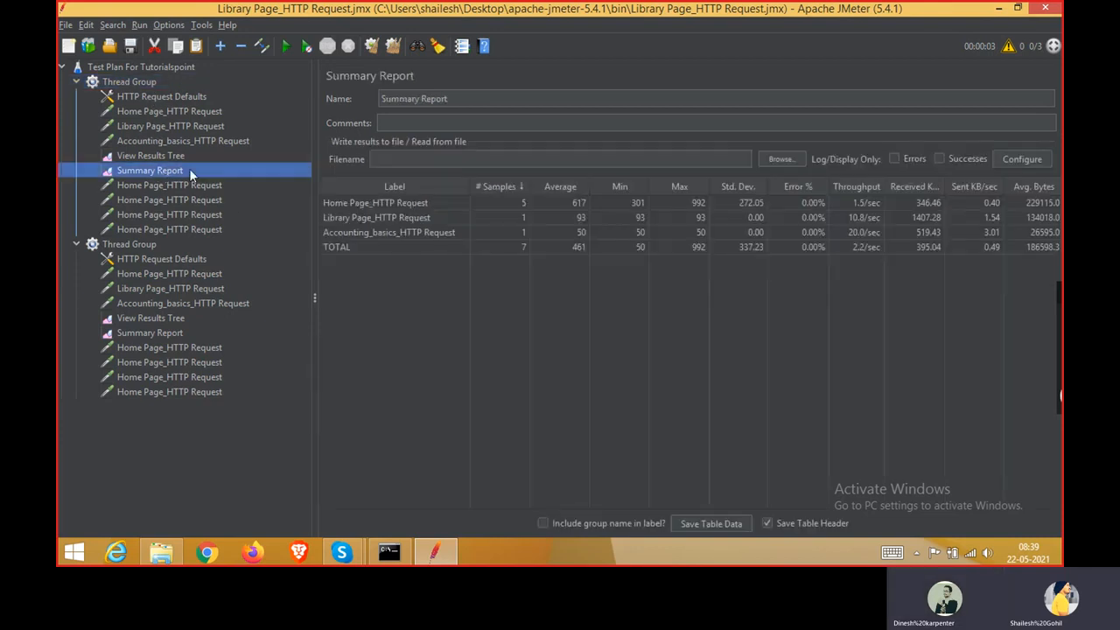
left_click(522, 202)
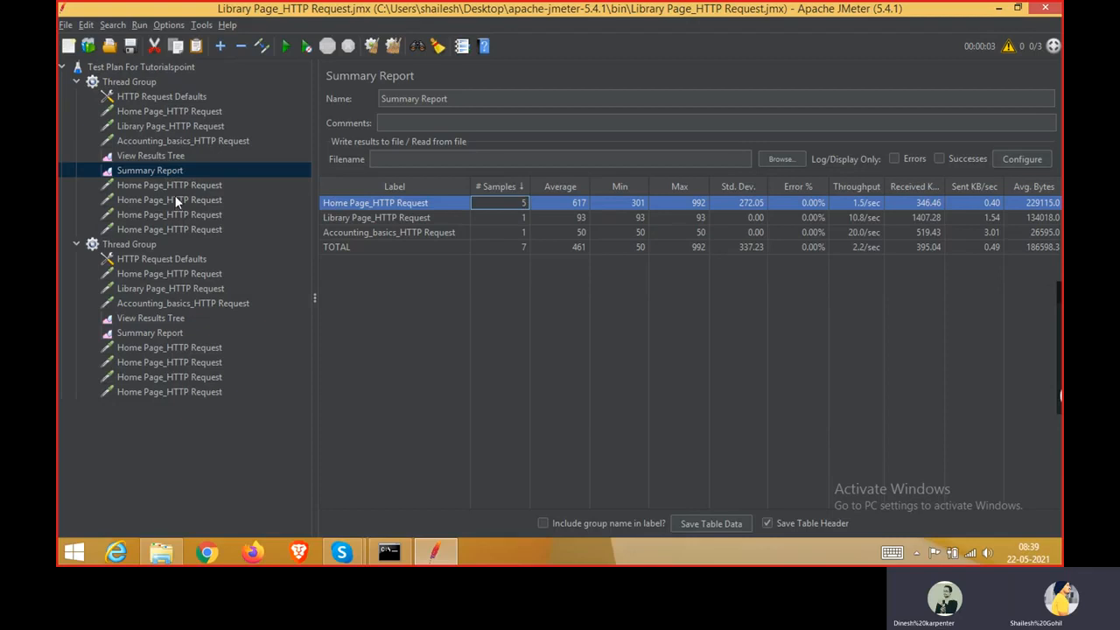
left_click(150, 158)
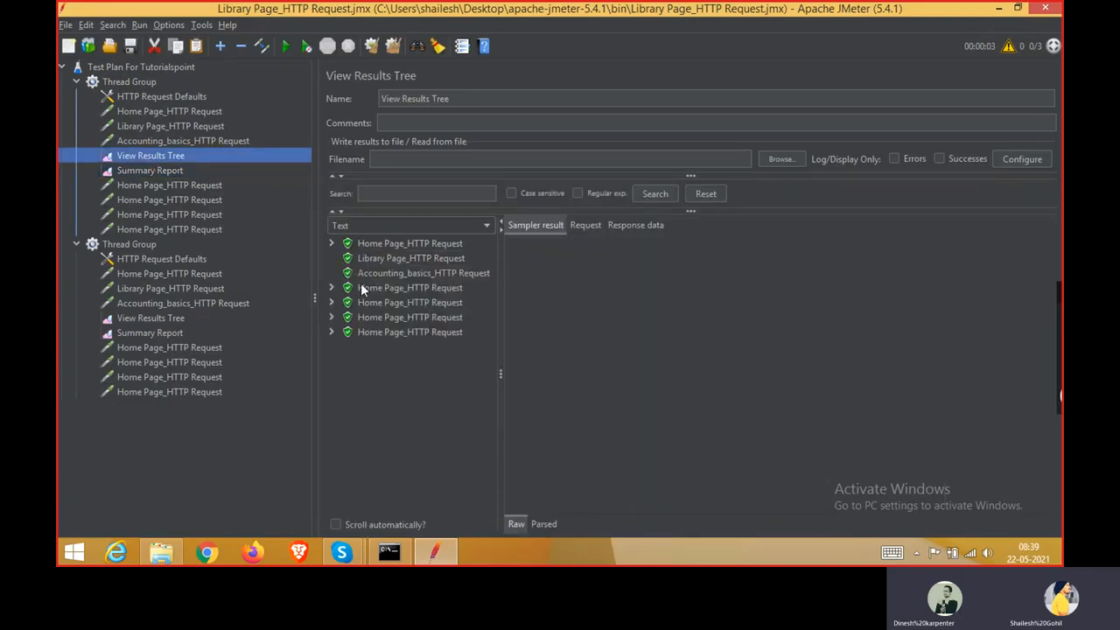
left_click(359, 248)
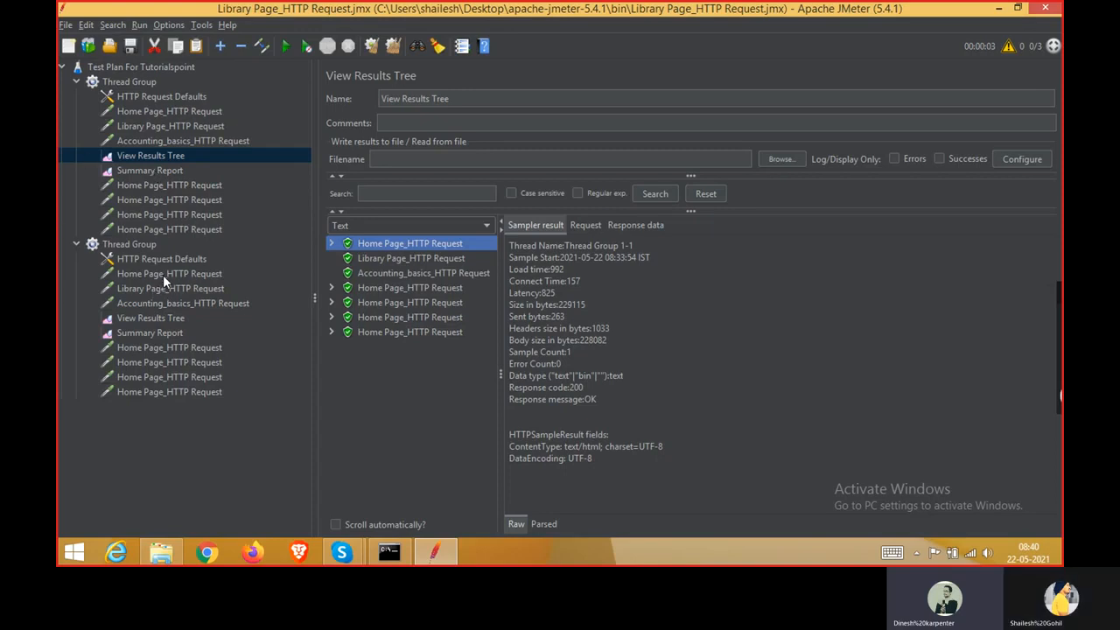
Run the test plan again and compare the Summary Reports of both thread groups
left_click(156, 180)
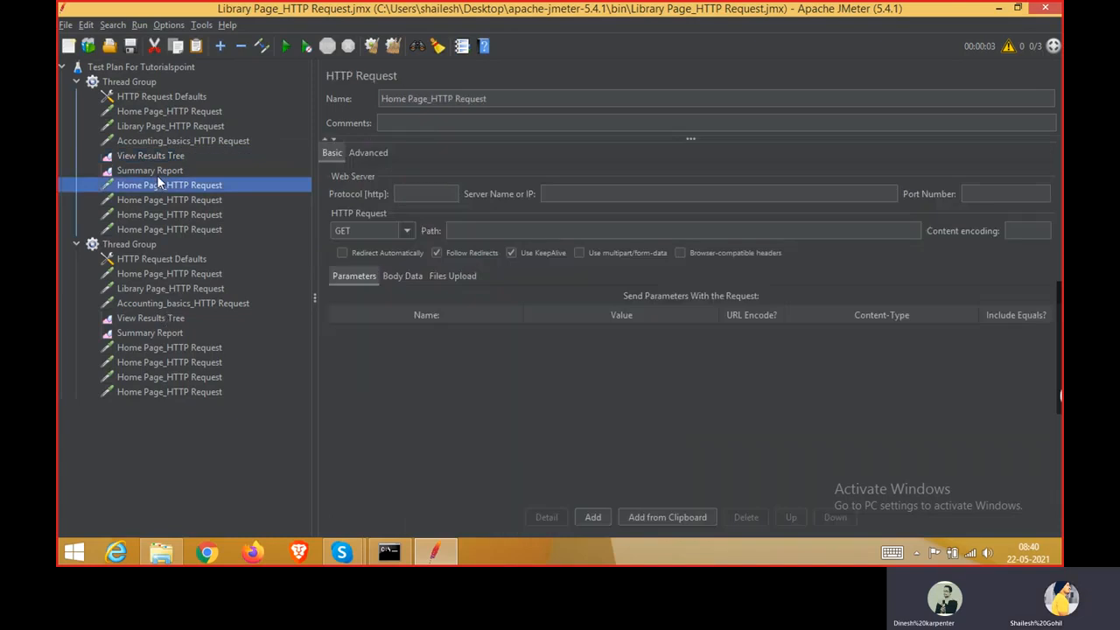
left_click(157, 171)
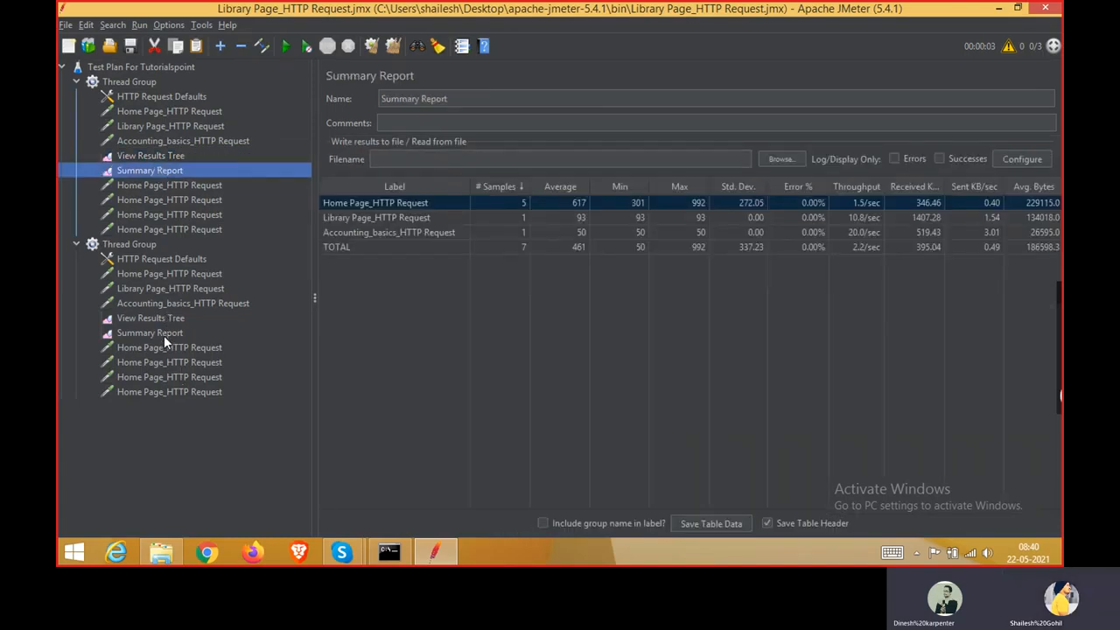
left_click(164, 335)
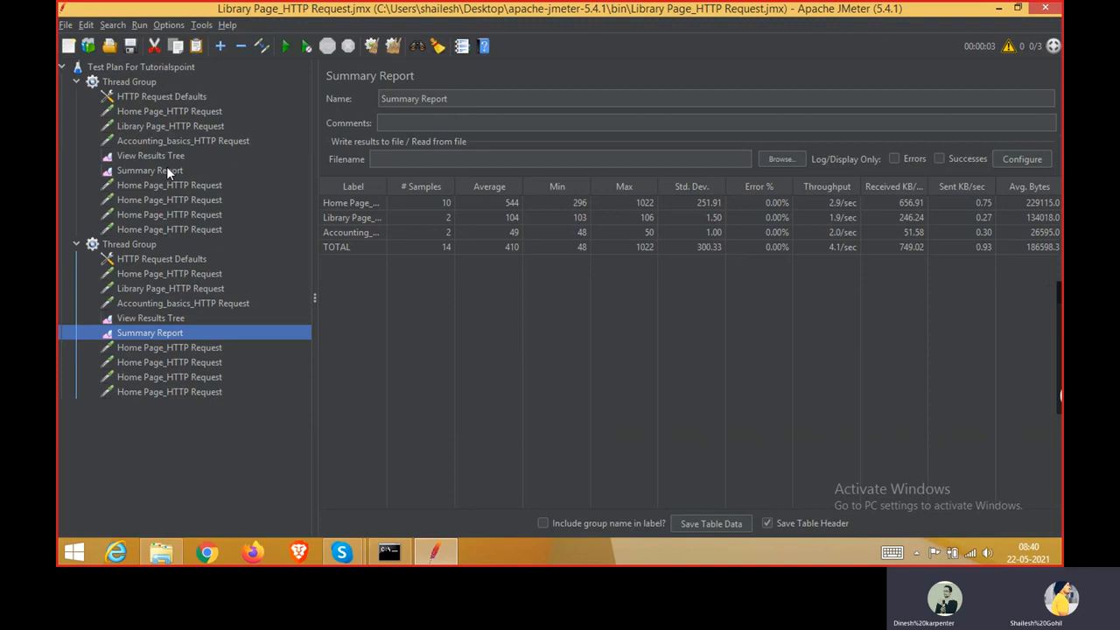
left_click(287, 47)
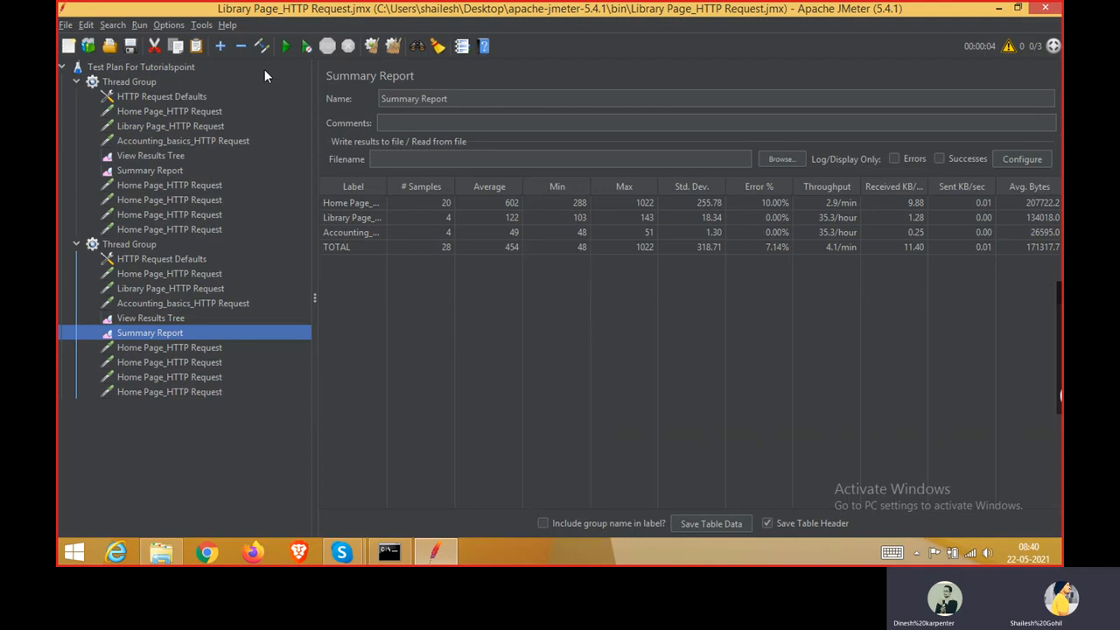
left_click(148, 172)
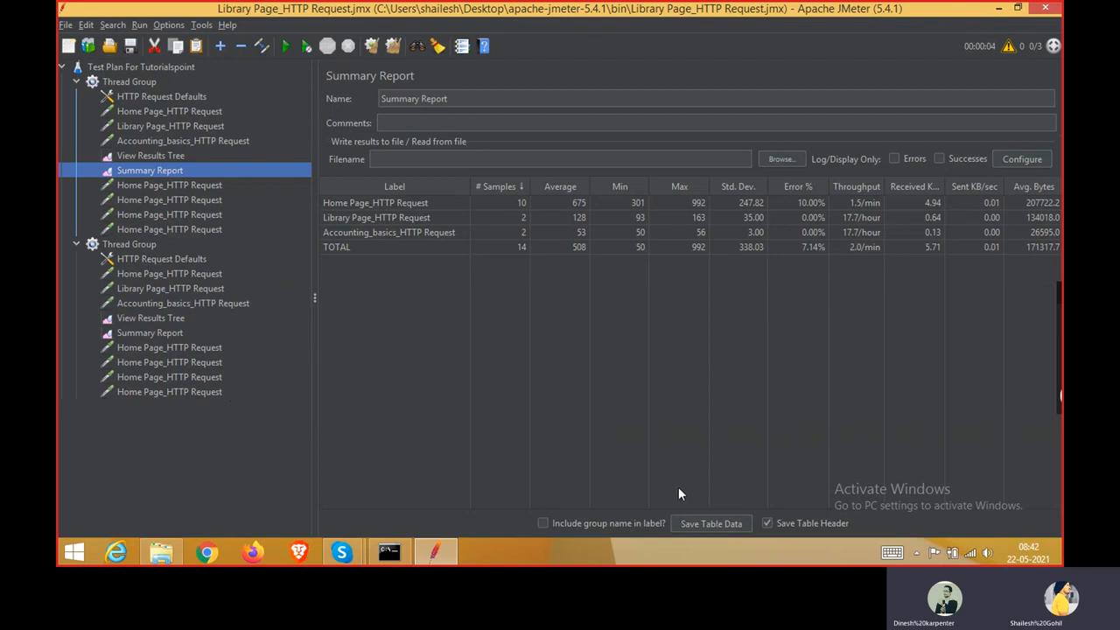
left_click(65, 26)
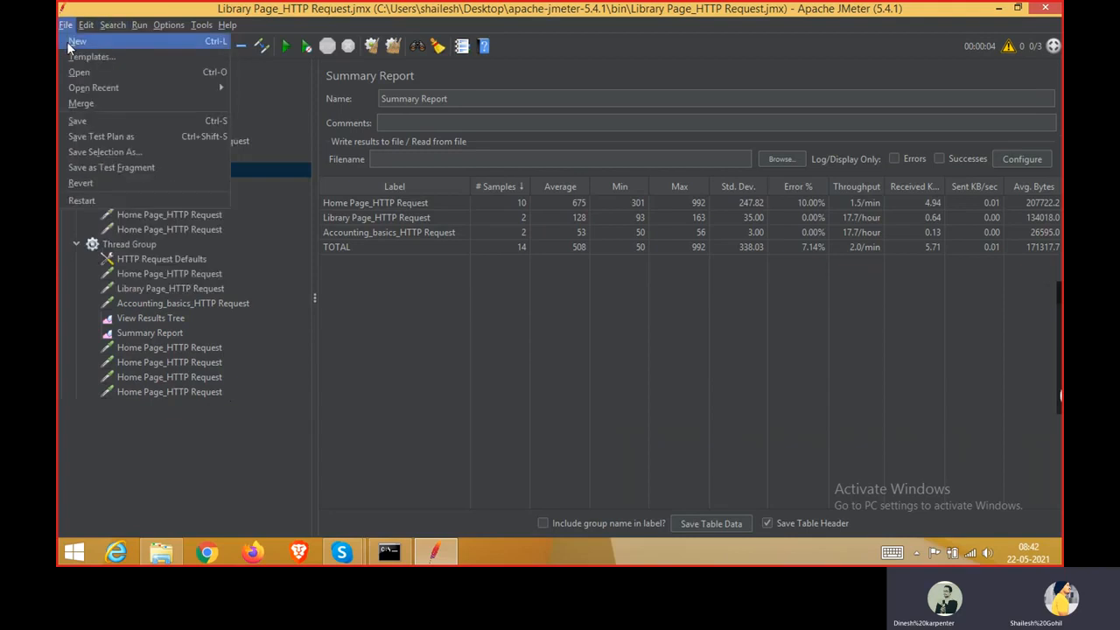
left_click(236, 473)
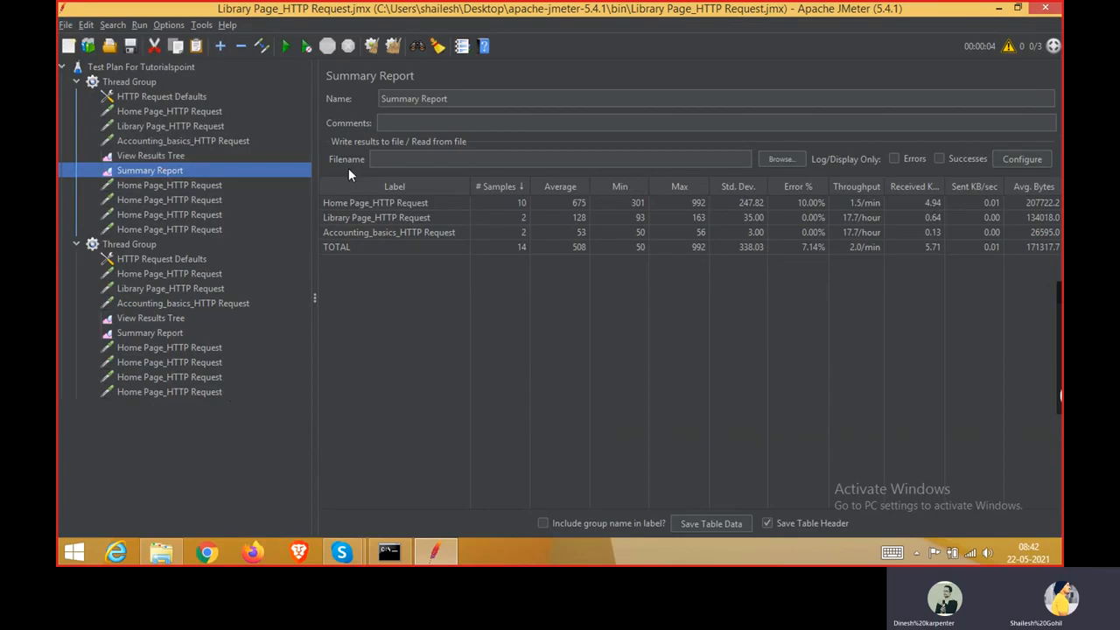
Set the first Thread Group's Summary Report results file to Udemy_1_user_summary.csv in the bin folder
left_click(391, 160)
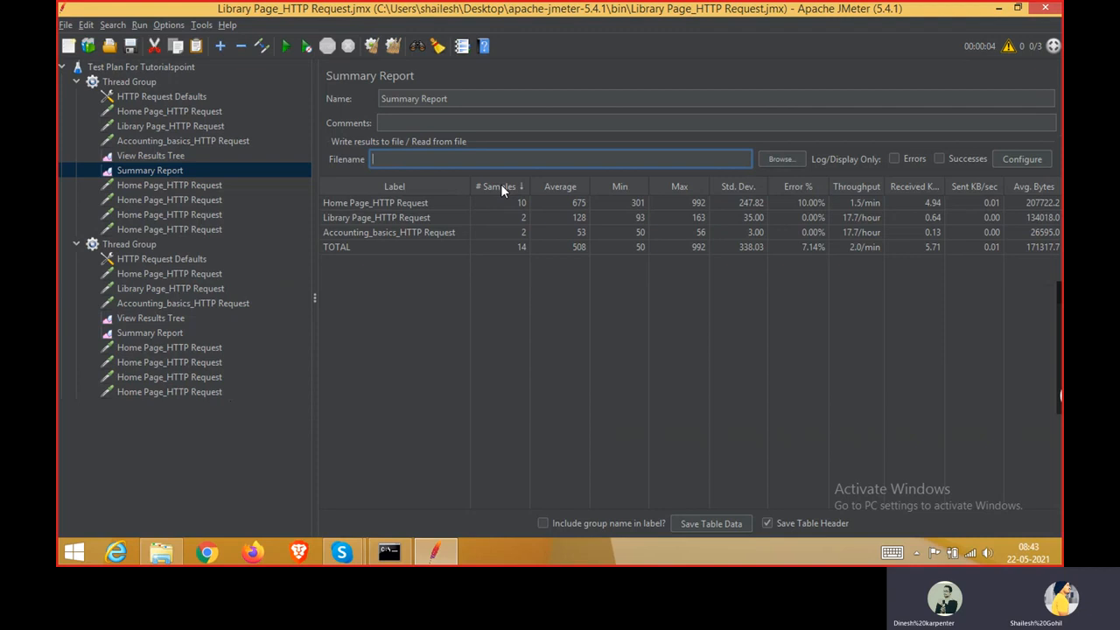
left_click(769, 161)
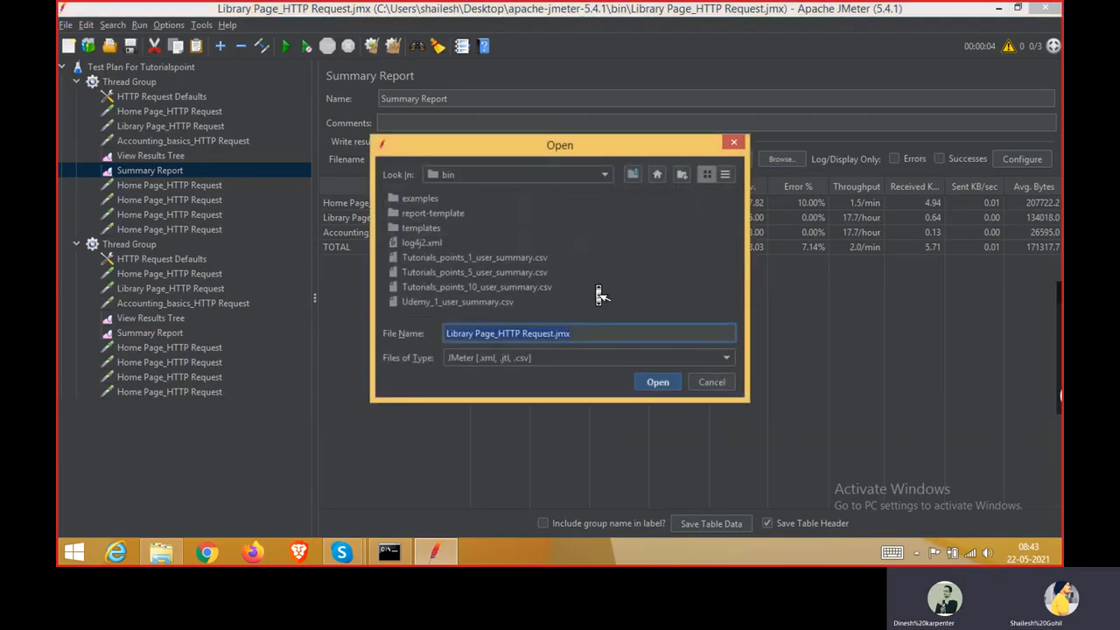
left_click(432, 302)
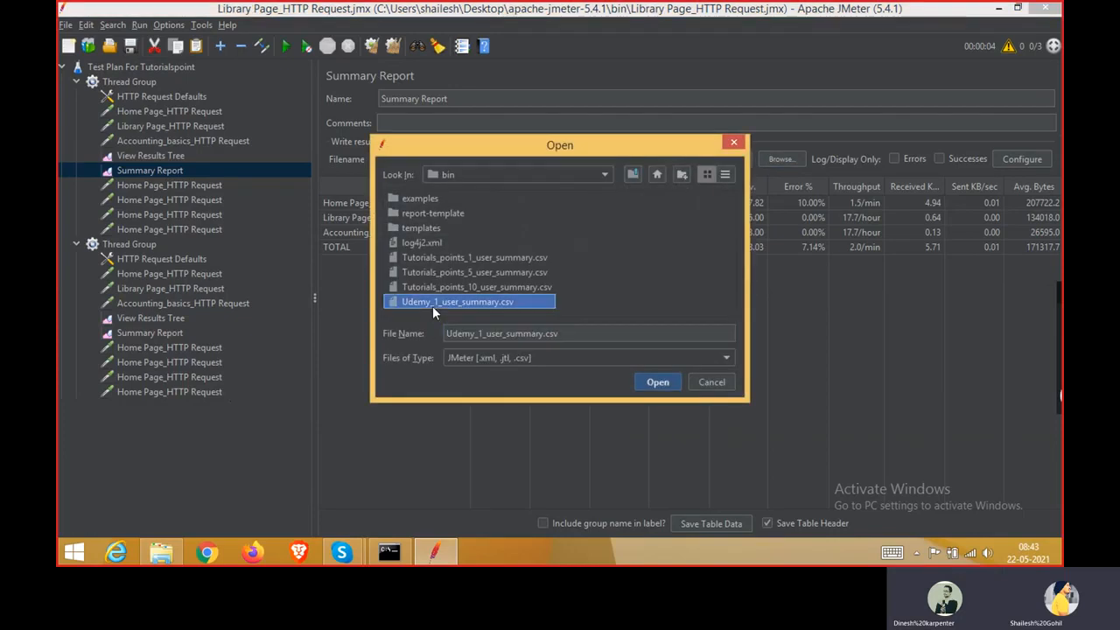
left_click(657, 382)
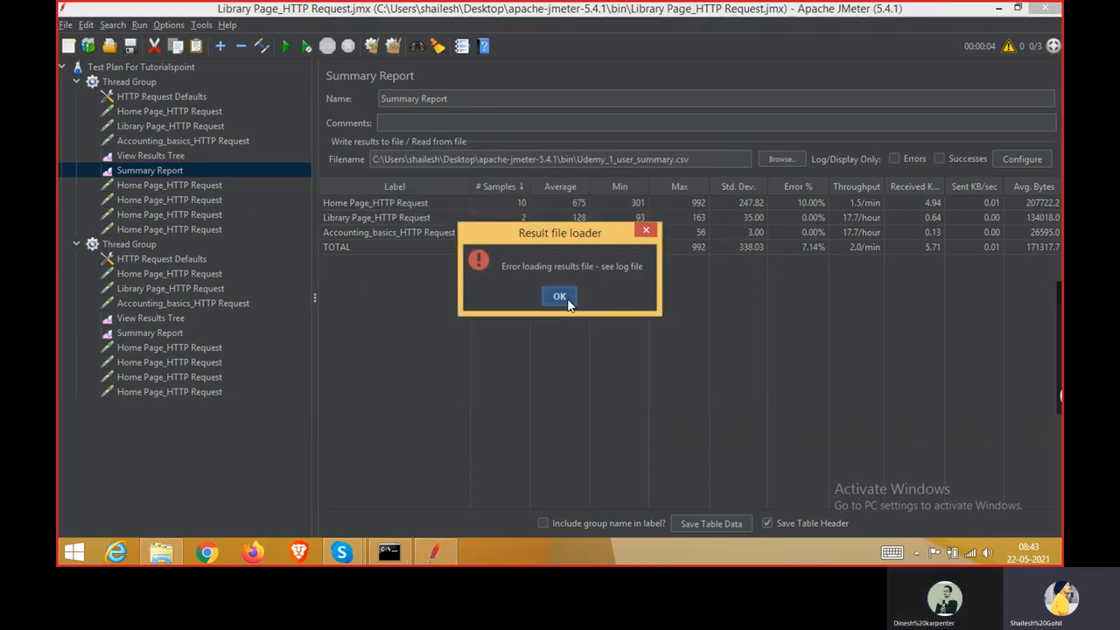
left_click(564, 298)
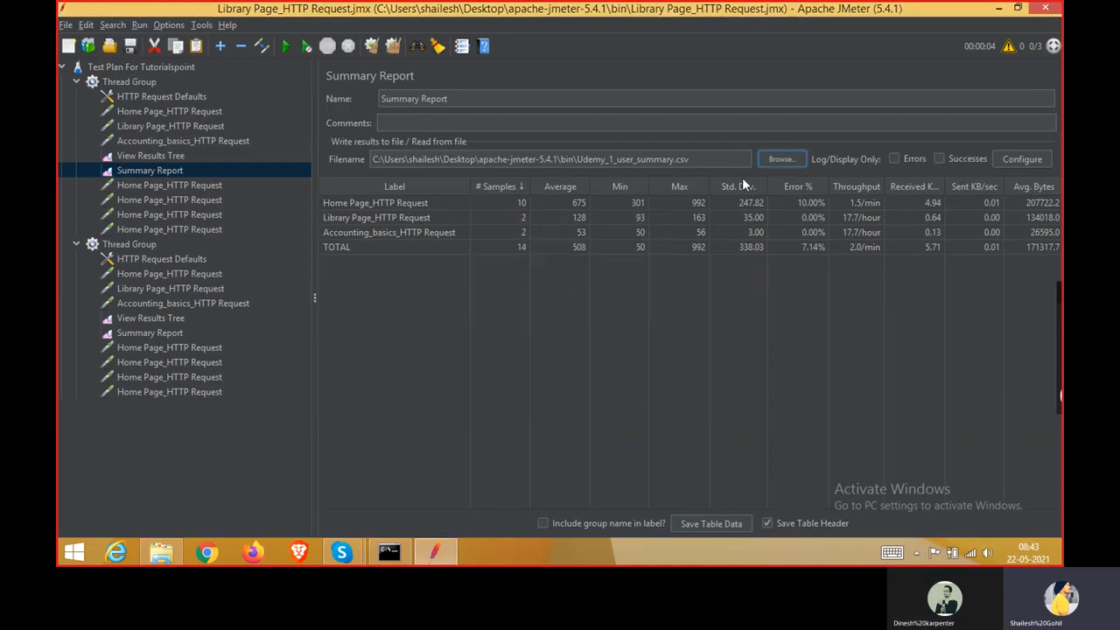
left_click(780, 160)
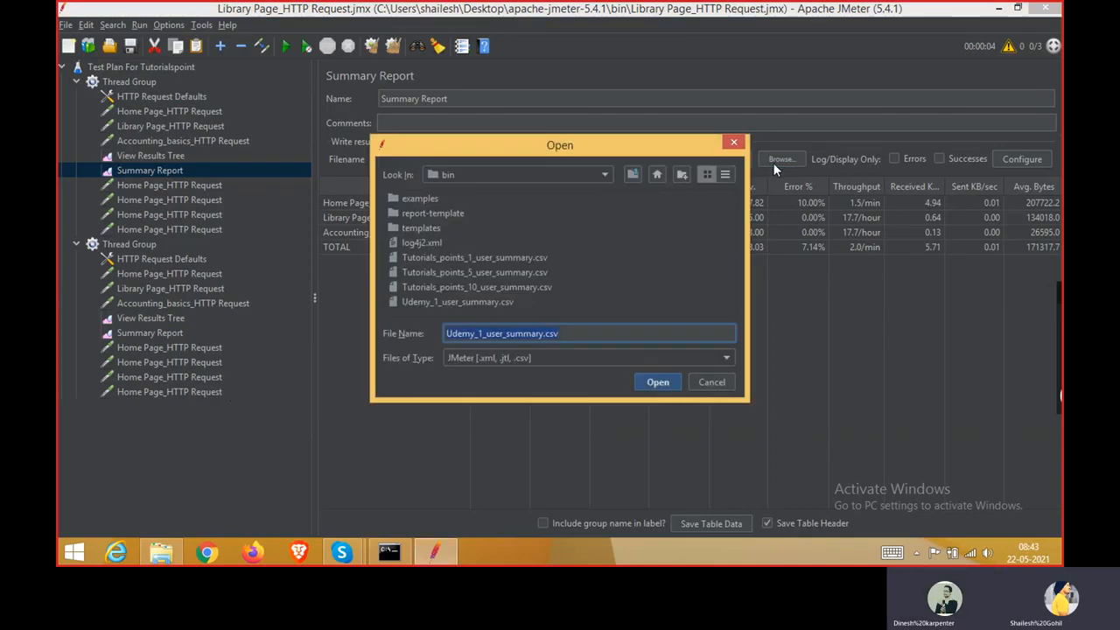
left_click(704, 385)
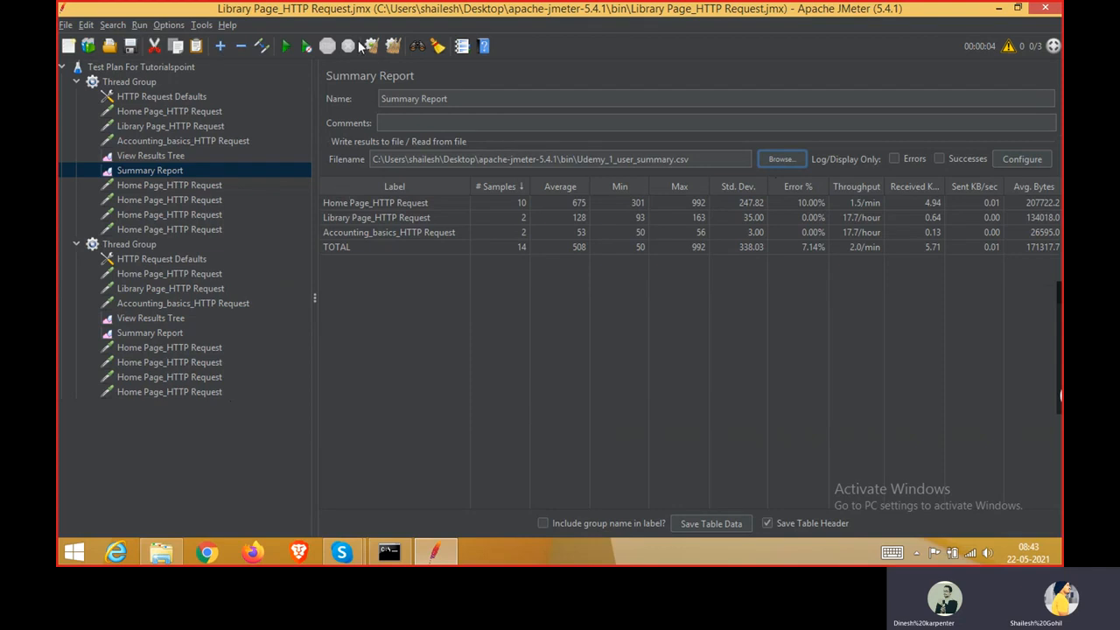
Switch to the bin folder in File Explorer, examine the contents of Udemy_1_user_summary in Excel, and close the workbook
left_click(161, 552)
double_click(365, 477)
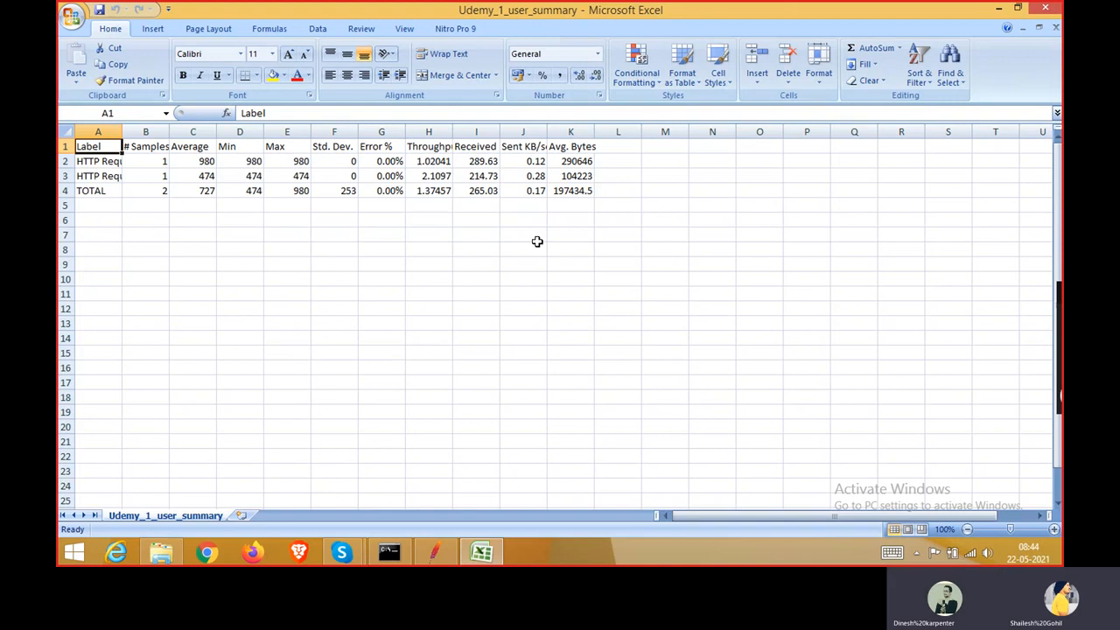
left_click(1045, 8)
left_click(374, 554)
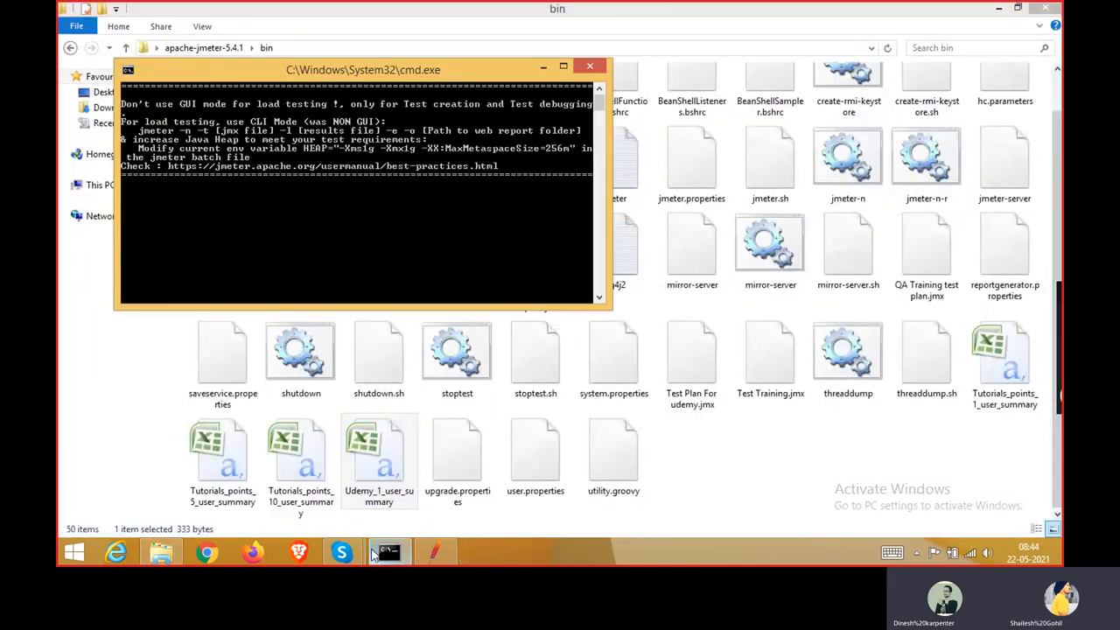
left_click(425, 548)
left_click(425, 548)
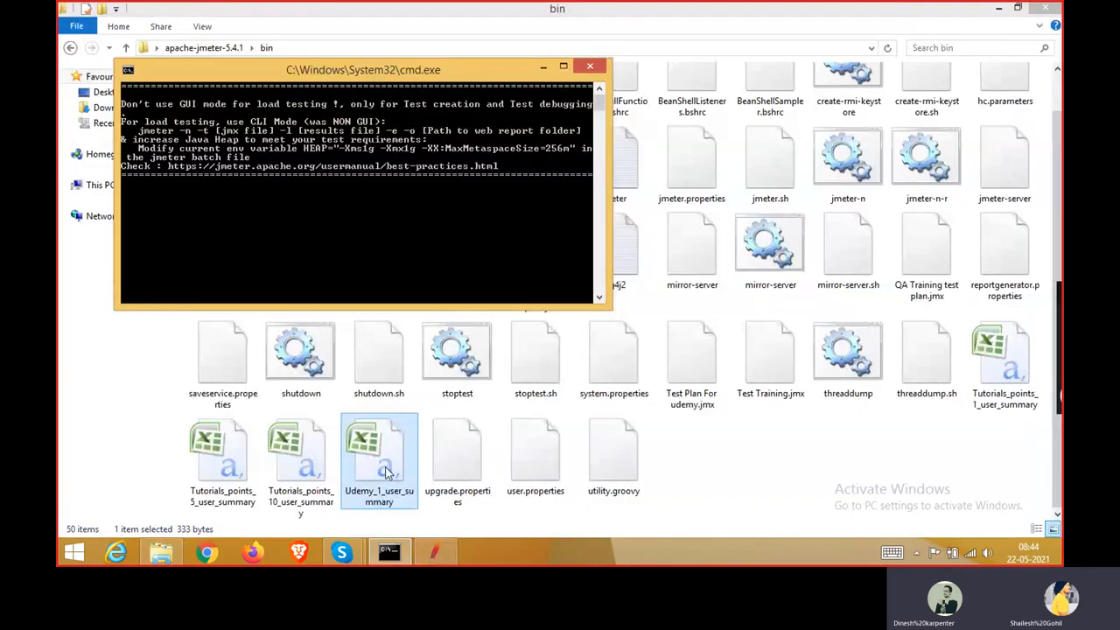
left_click(517, 521)
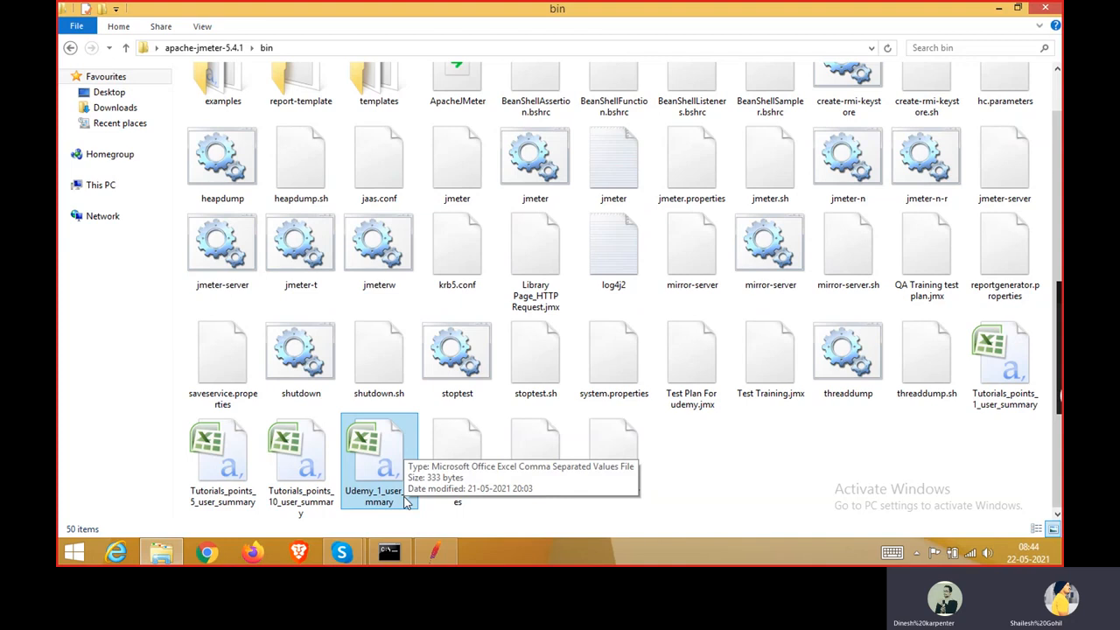
Switch back to JMeter, clear the Summary Report results, and run the test plan, appending results to the existing Udemy_1_user_summary.csv
left_click(433, 552)
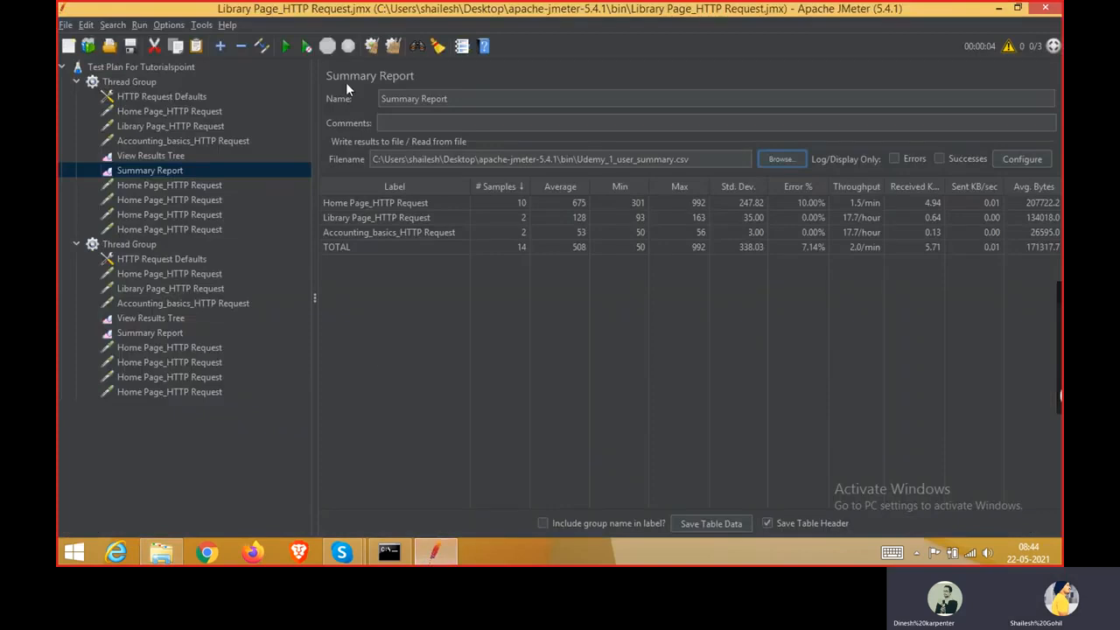
left_click(384, 48)
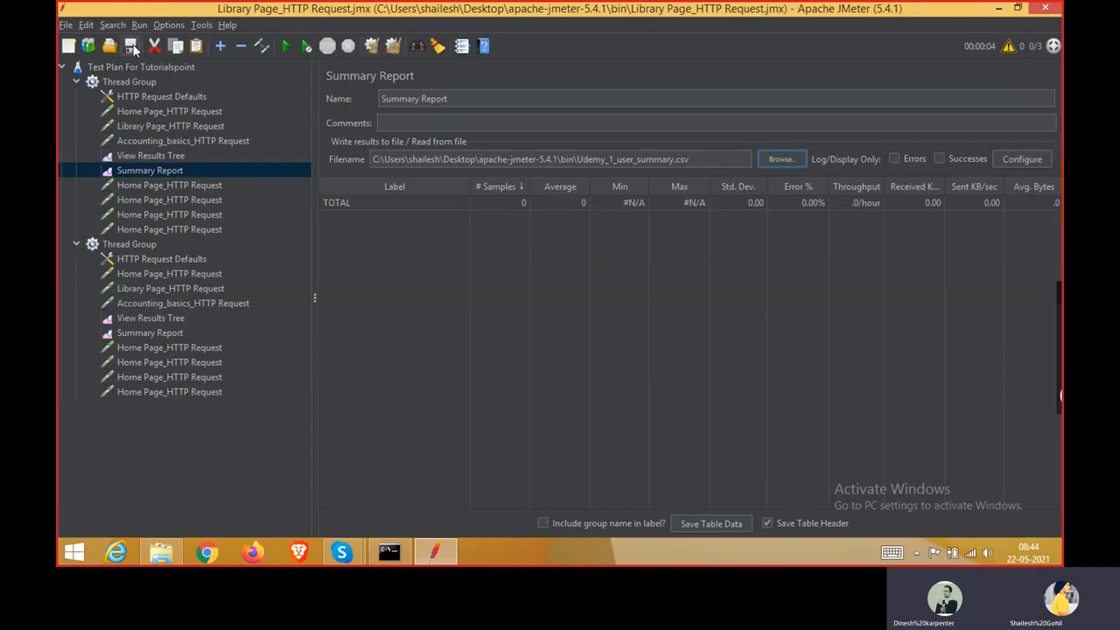
left_click(284, 46)
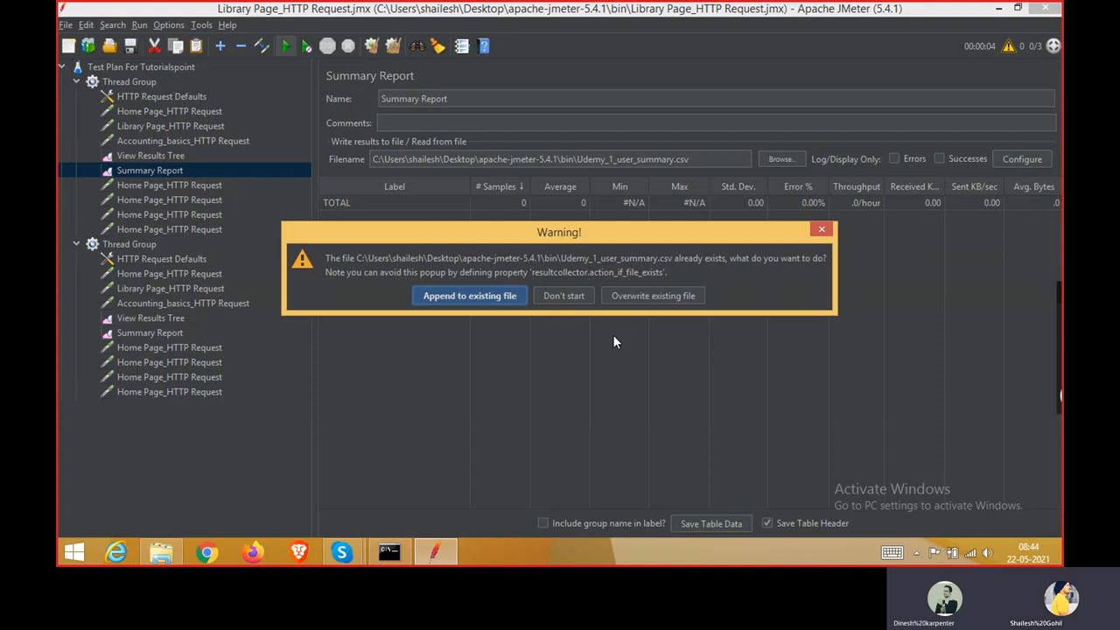
left_click(481, 302)
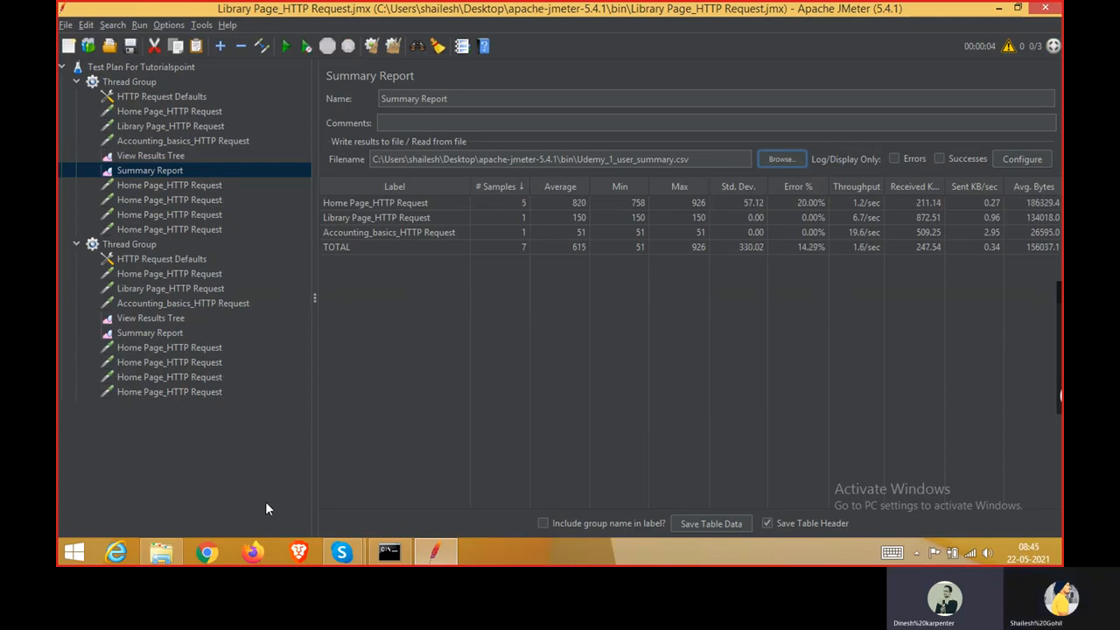
Switch to the bin folder in File Explorer, refresh its listing, and open Udemy_1_user_summary in Excel
left_click(173, 553)
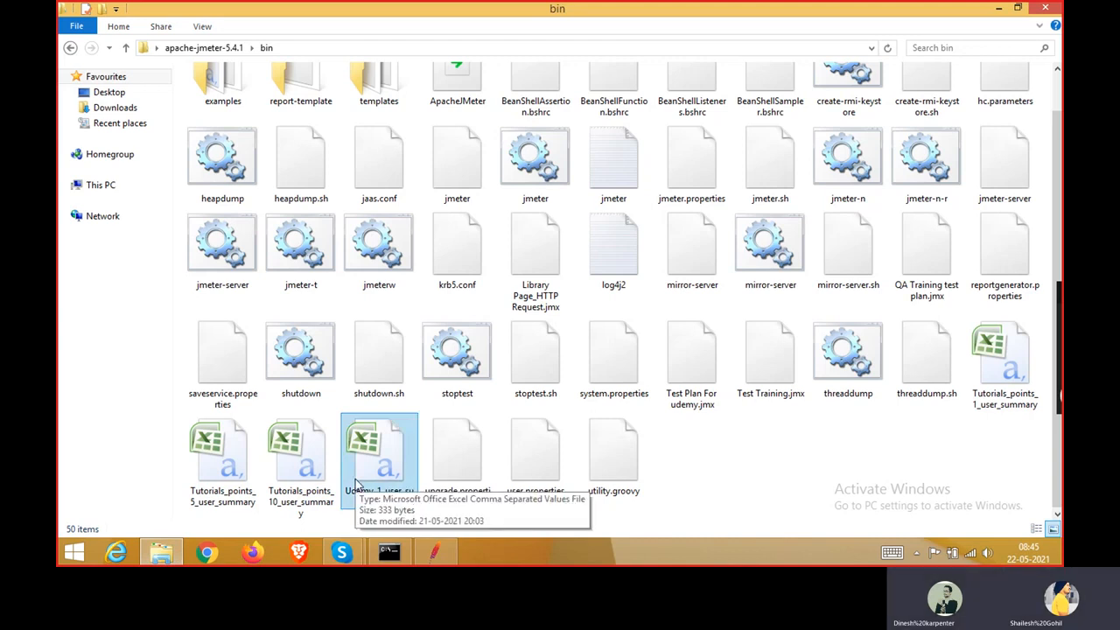
right_click(774, 482)
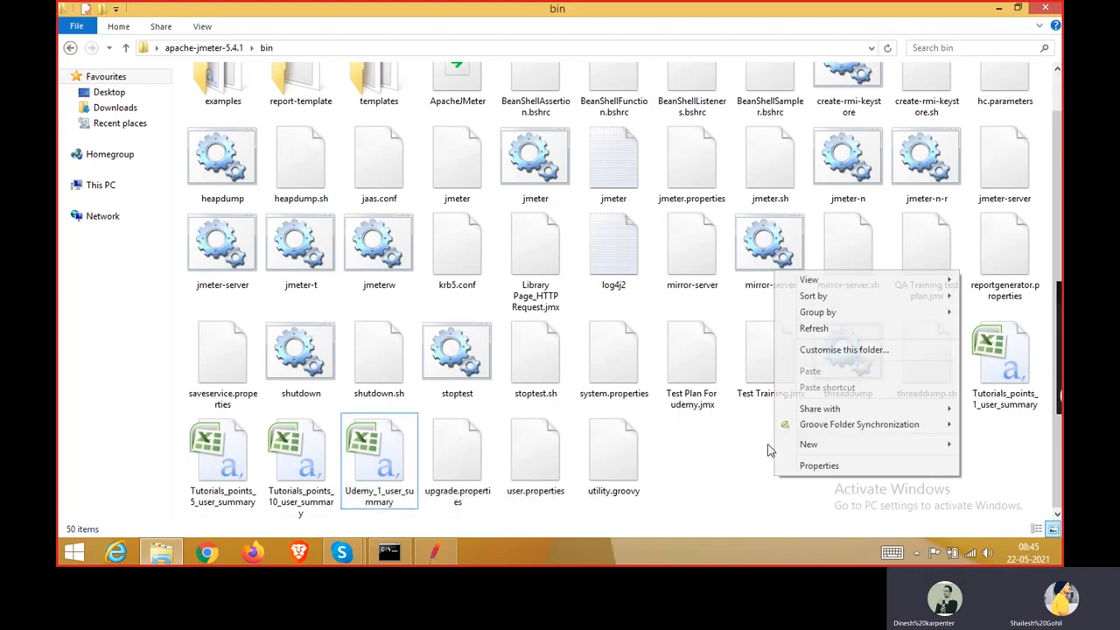
left_click(814, 326)
scroll(704, 434, "down", 1)
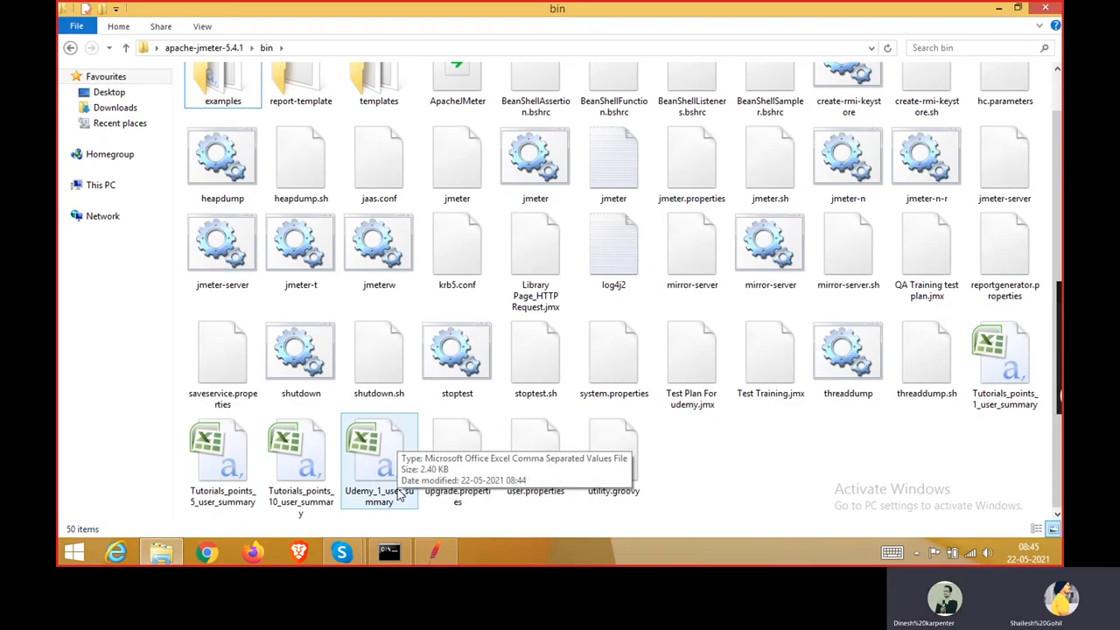
double_click(379, 463)
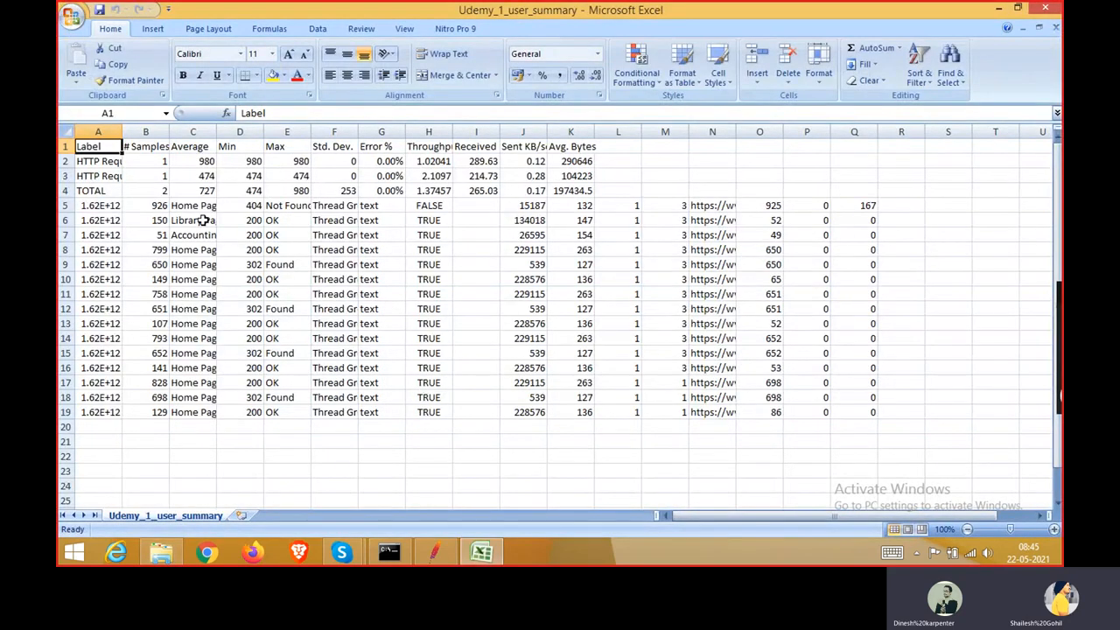
Auto-fit all columns, examine the appended request rows and their URLs, and close the workbook without saving
double_click(216, 131)
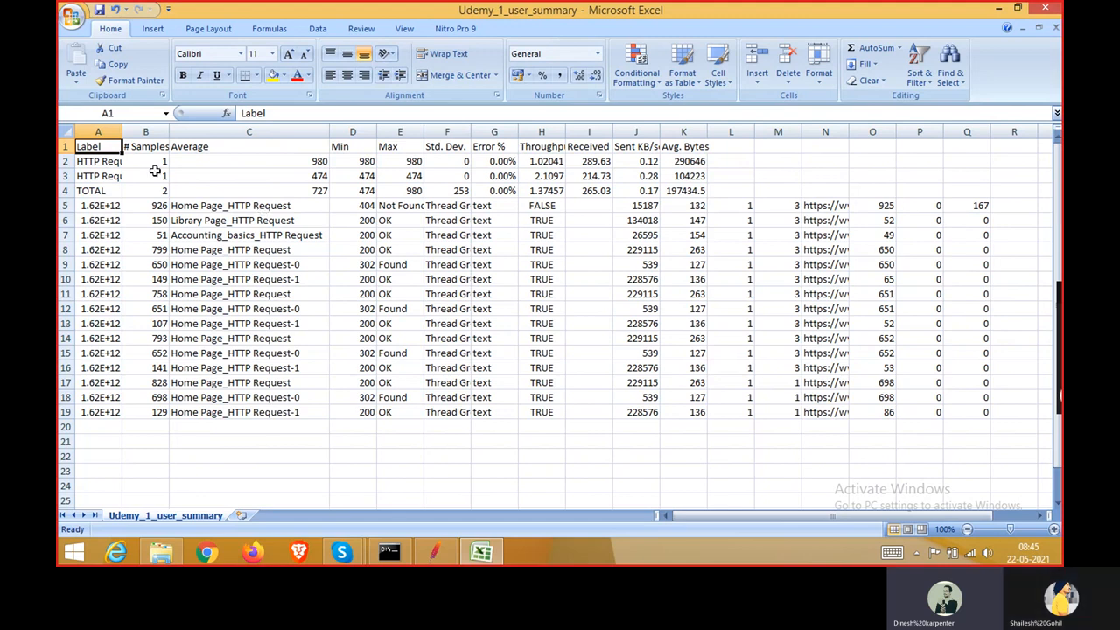
left_click(66, 131)
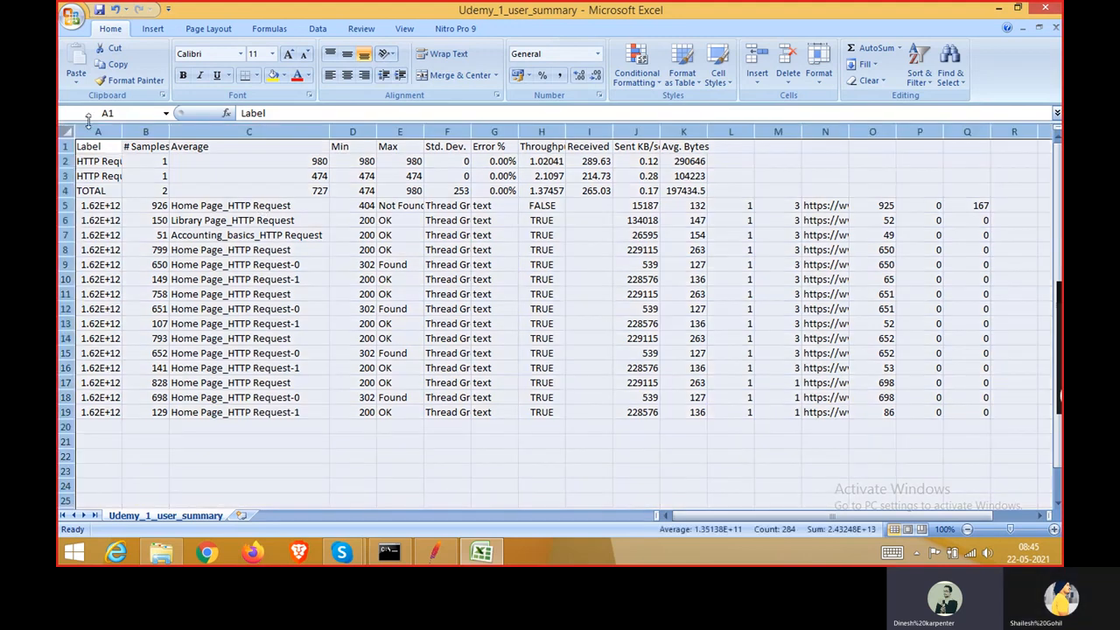
double_click(169, 127)
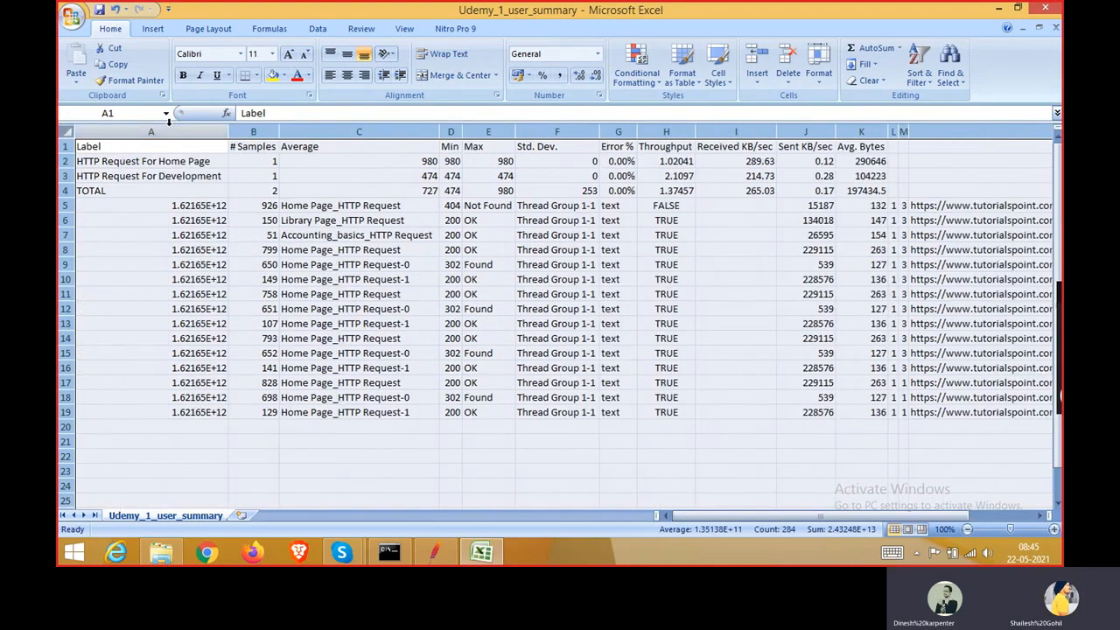
double_click(179, 205)
left_click(175, 245)
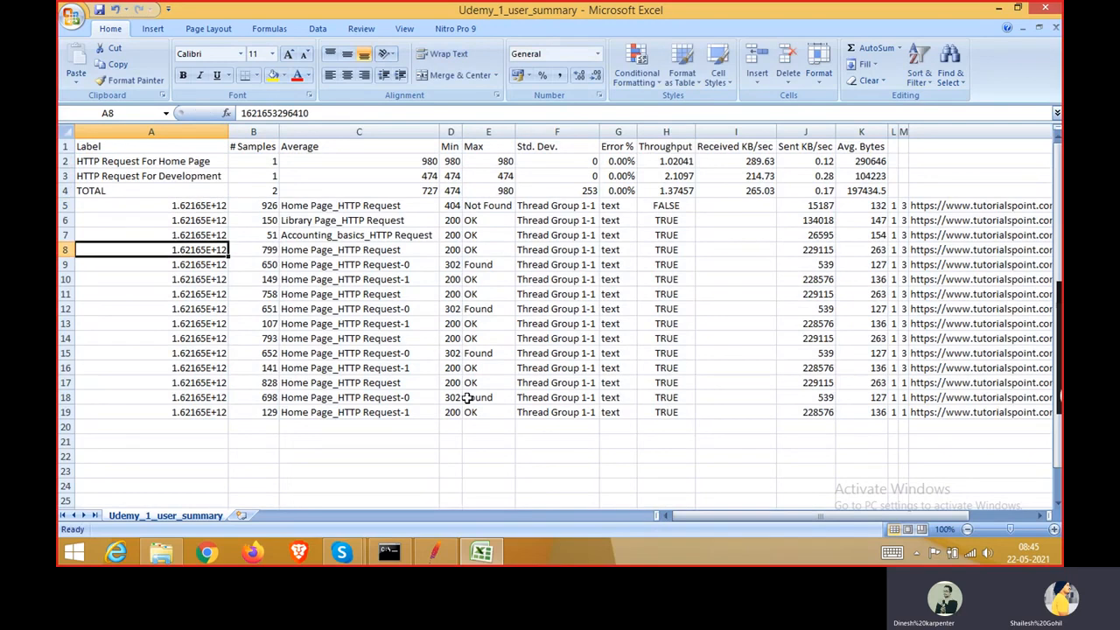
left_click_drag(691, 522, 787, 512)
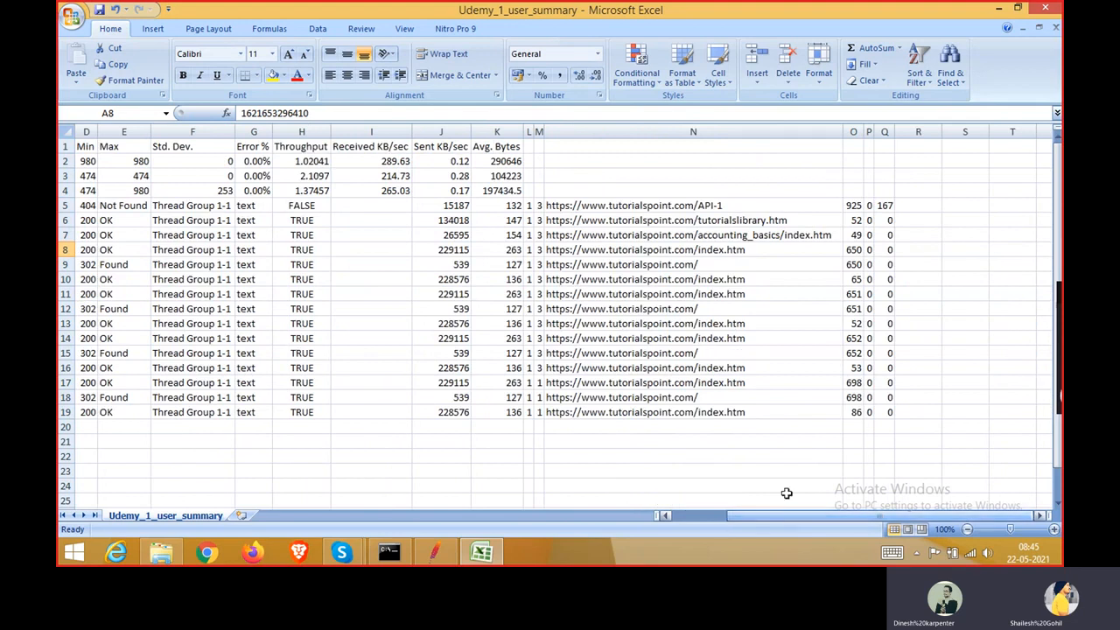
left_click(1041, 7)
left_click(554, 317)
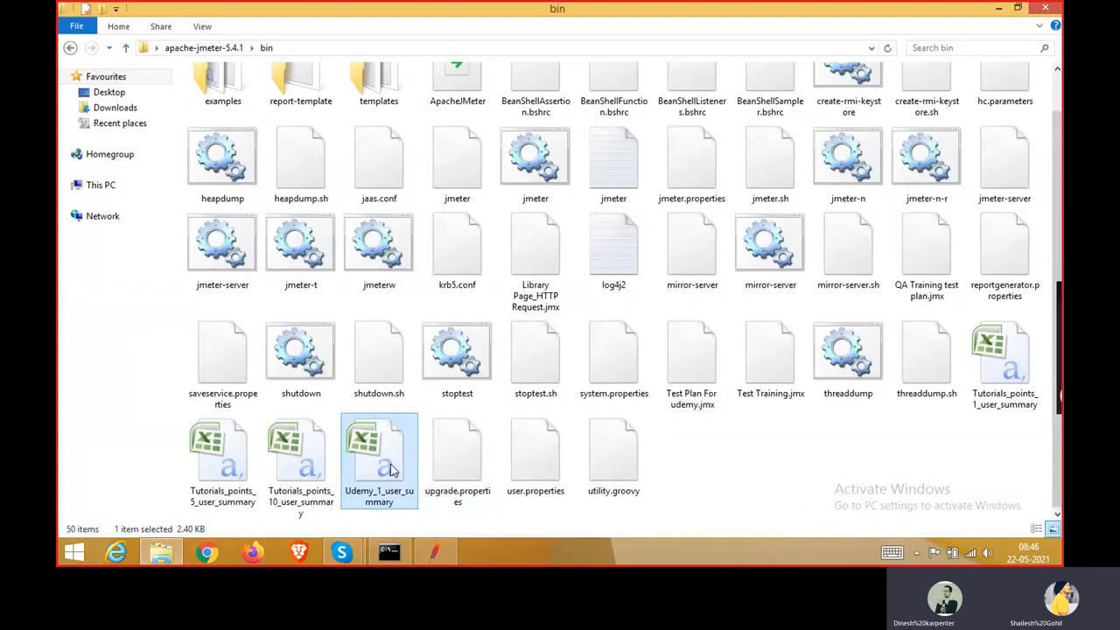
Reopen Udemy_1_user_summary and clear the contents of cells A2 to K4 below the header row
double_click(390, 464)
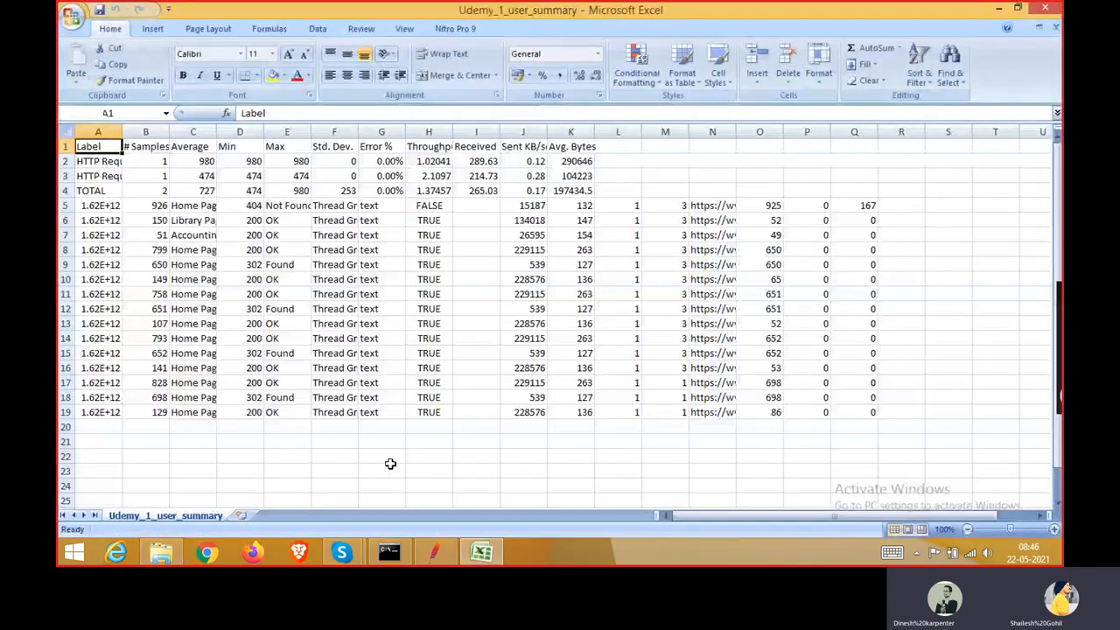
left_click(584, 190)
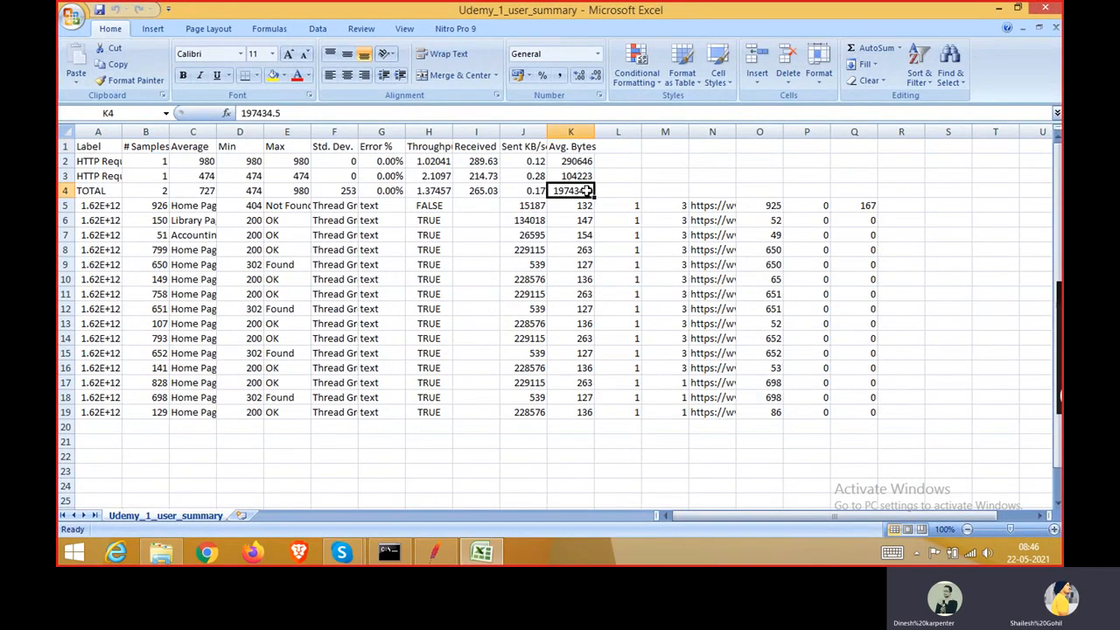
key("shift+Left")
key("shift+Left")
key("shift+Left")
key("shift+Left")
key("shift+Left")
key("shift+Left")
key("shift+Left")
key("shift+Left")
key("shift+Left")
key("shift+Left")
key("shift+Up")
key("shift+Up")
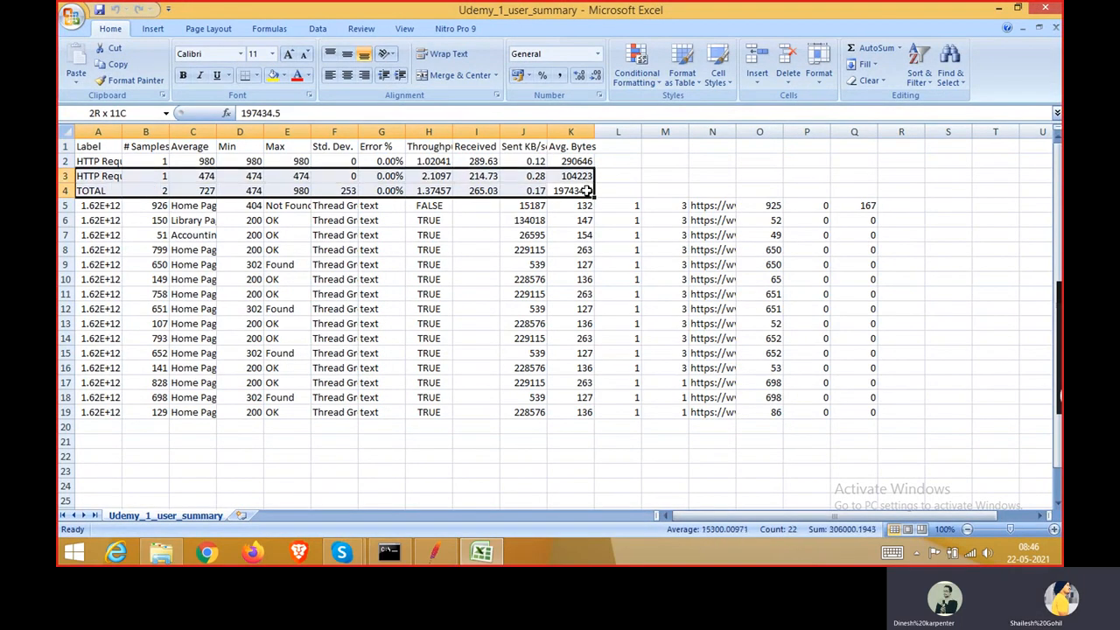
key("Delete")
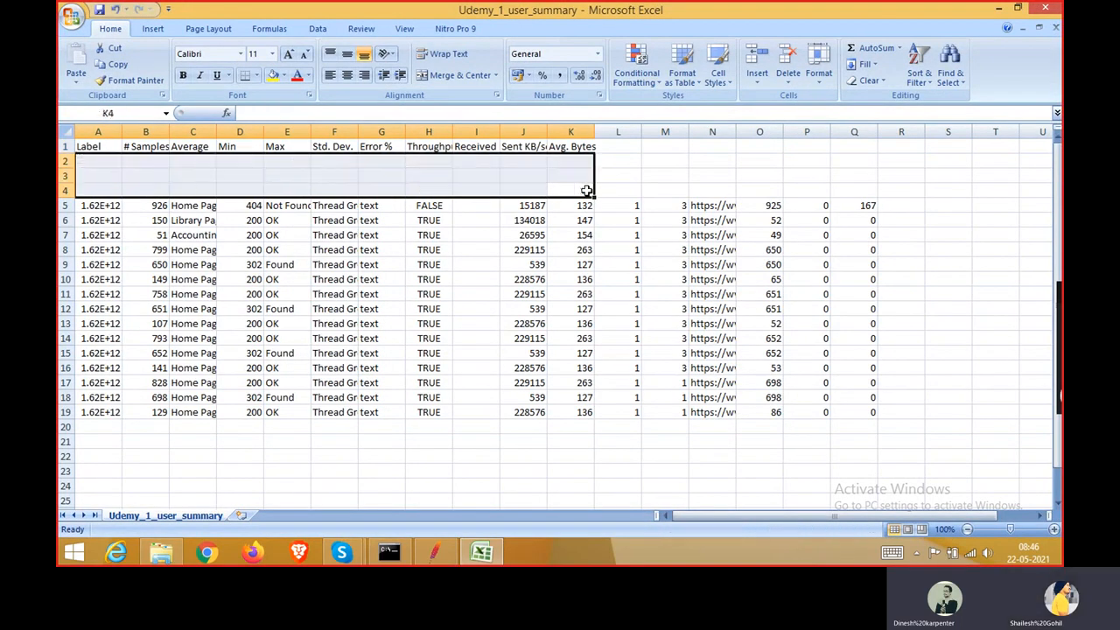
Delete the blank rows 2 to 4 from the Udemy_1_user_summary sheet
left_click(66, 163)
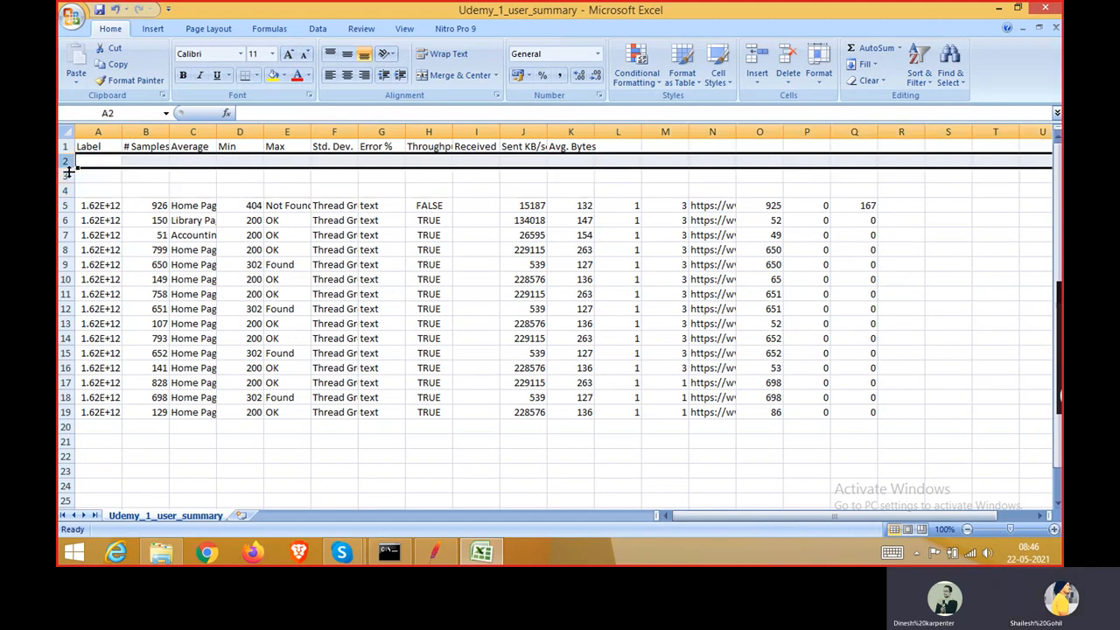
right_click(69, 165)
left_click(318, 190)
left_click_drag(68, 195, 68, 194)
left_click(64, 190)
key("shift+Up")
key("shift+Up")
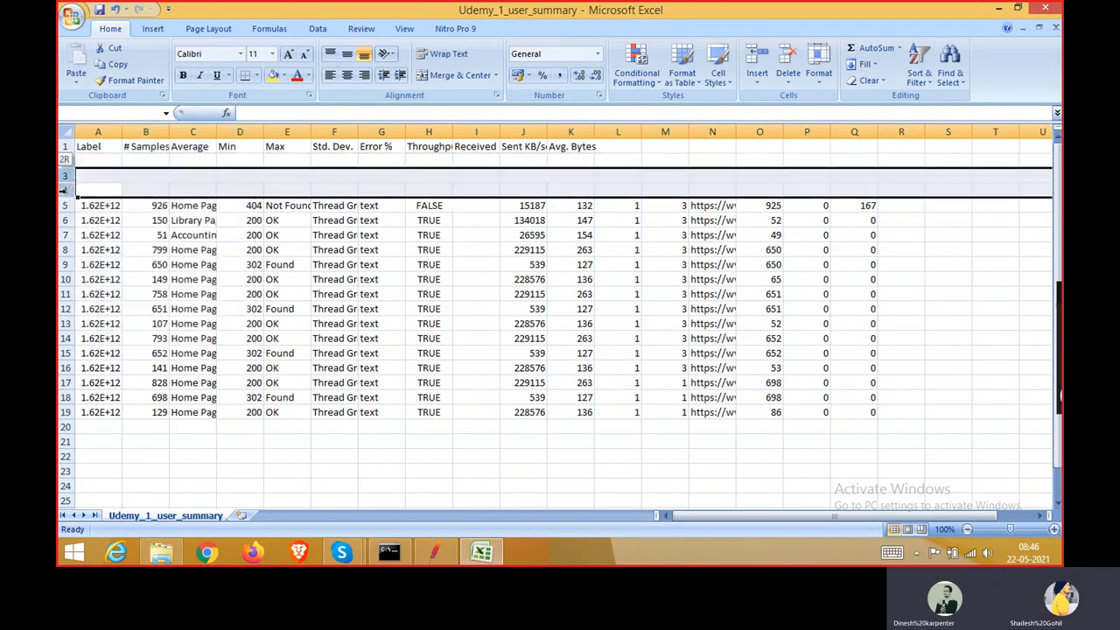
right_click(68, 173)
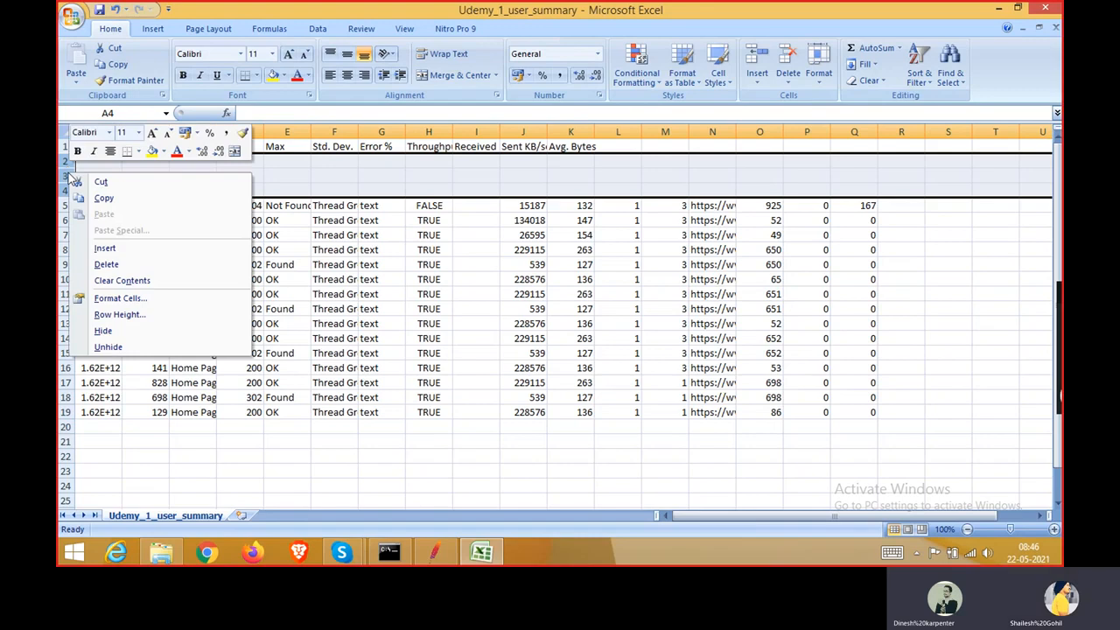
left_click(106, 264)
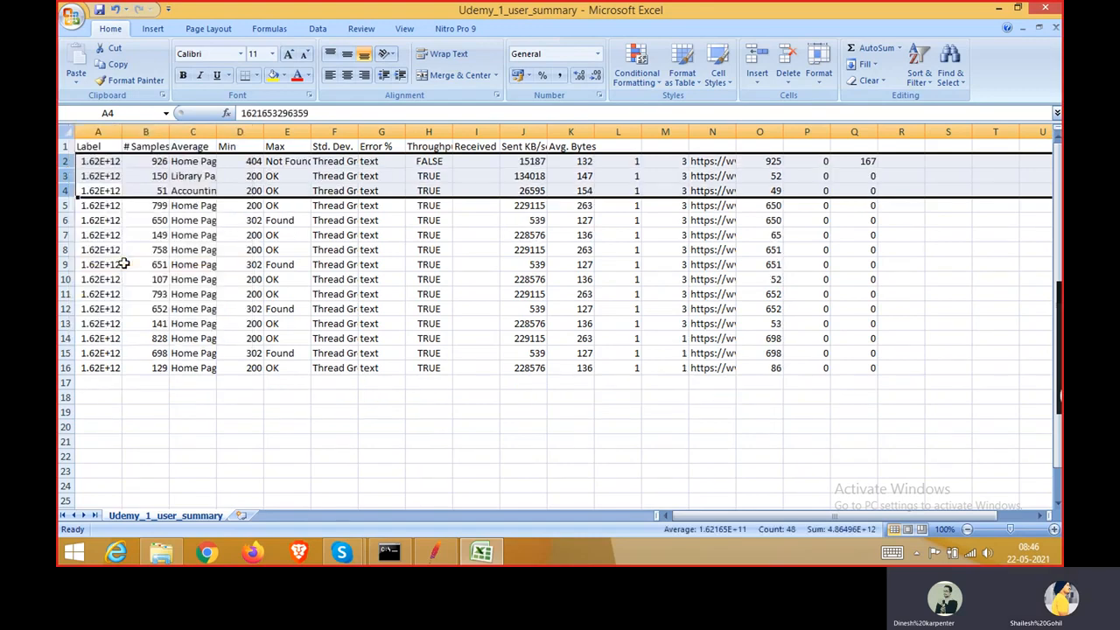
Save Udemy_1_user_summary in CSV format and close the workbook without saving it again
left_click(271, 438)
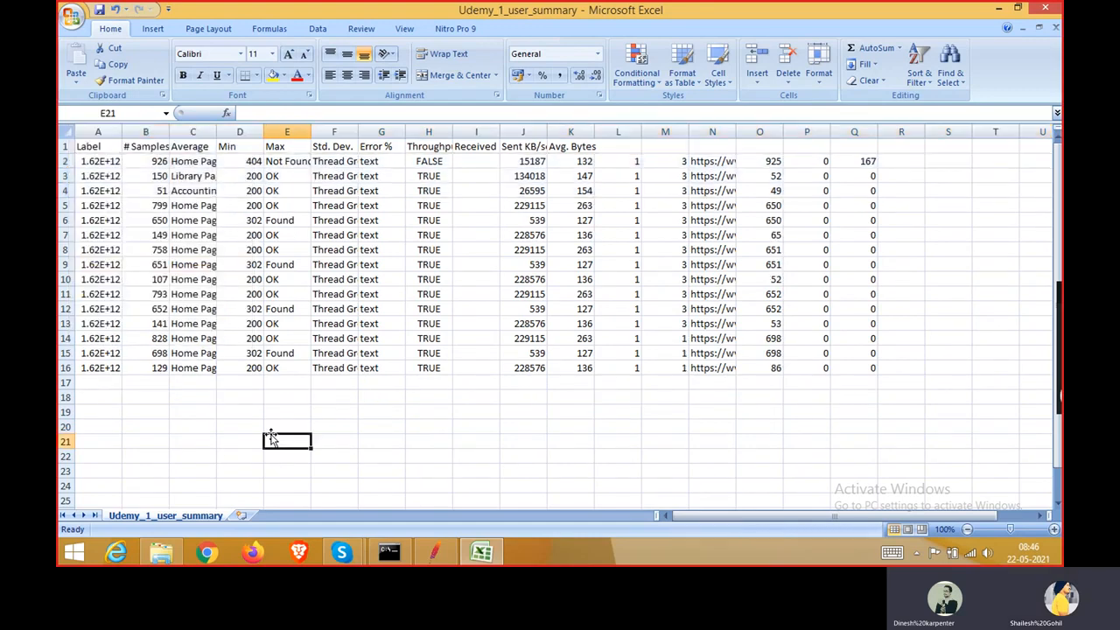
key("ctrl+s")
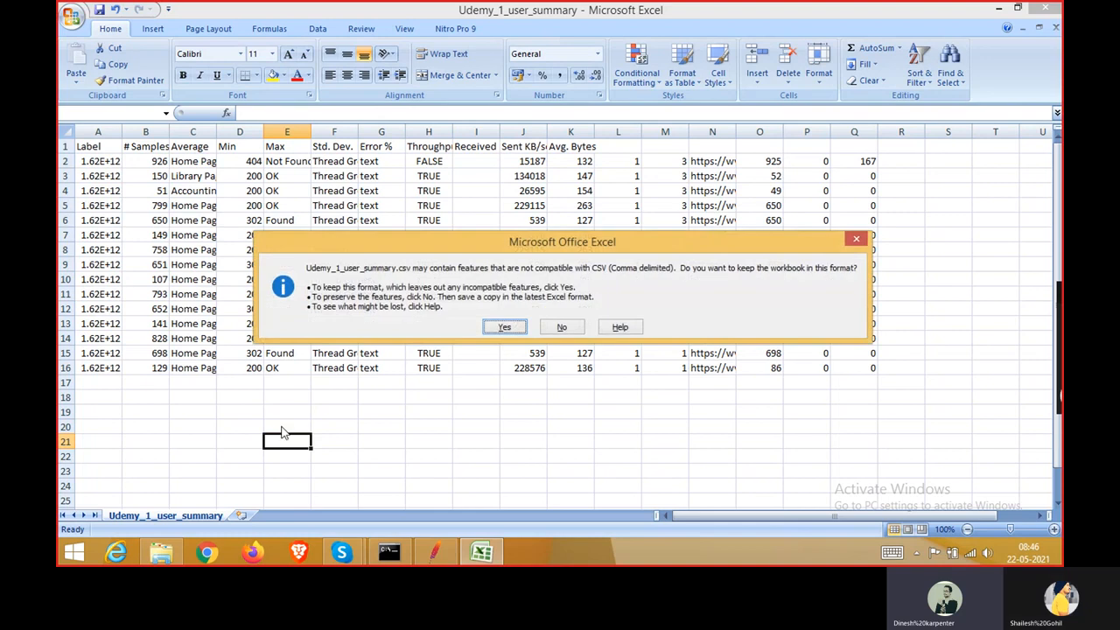
left_click(486, 330)
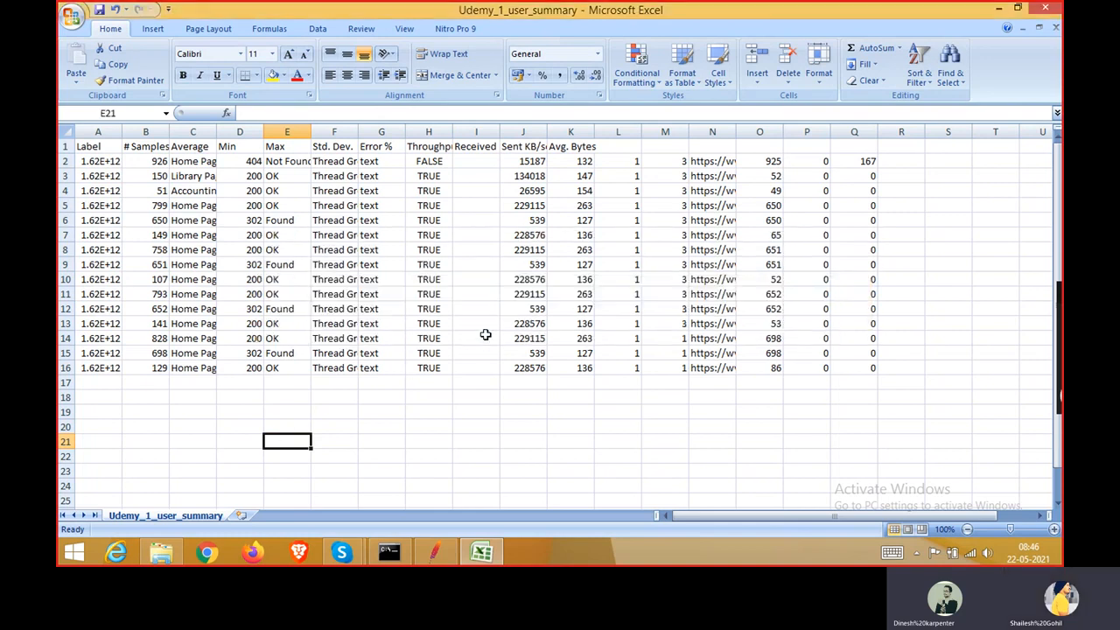
left_click(484, 366)
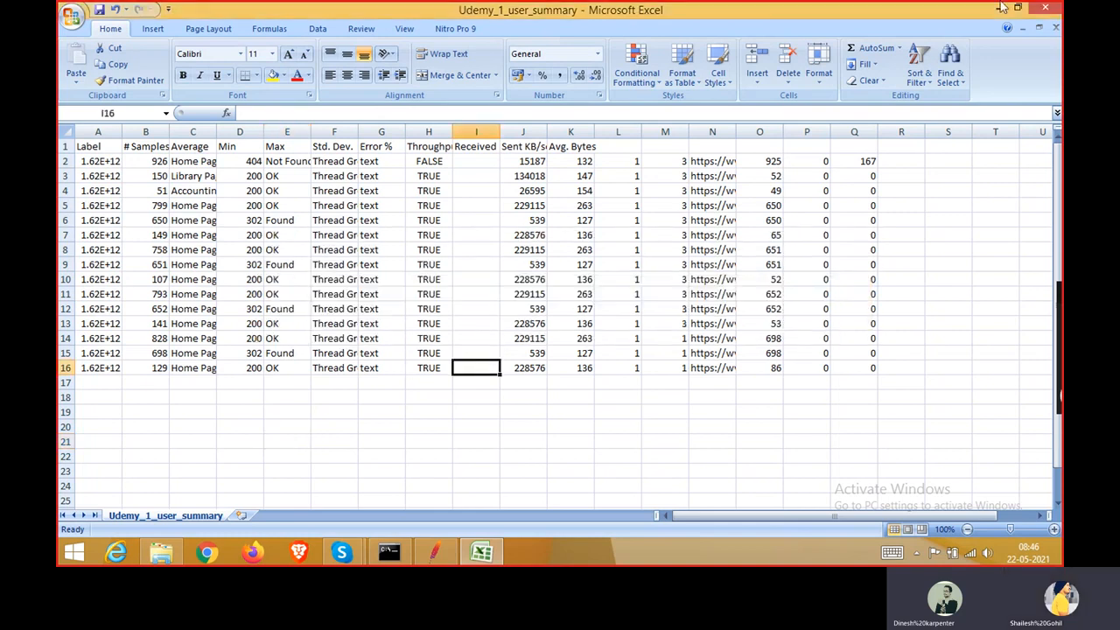
left_click(1044, 8)
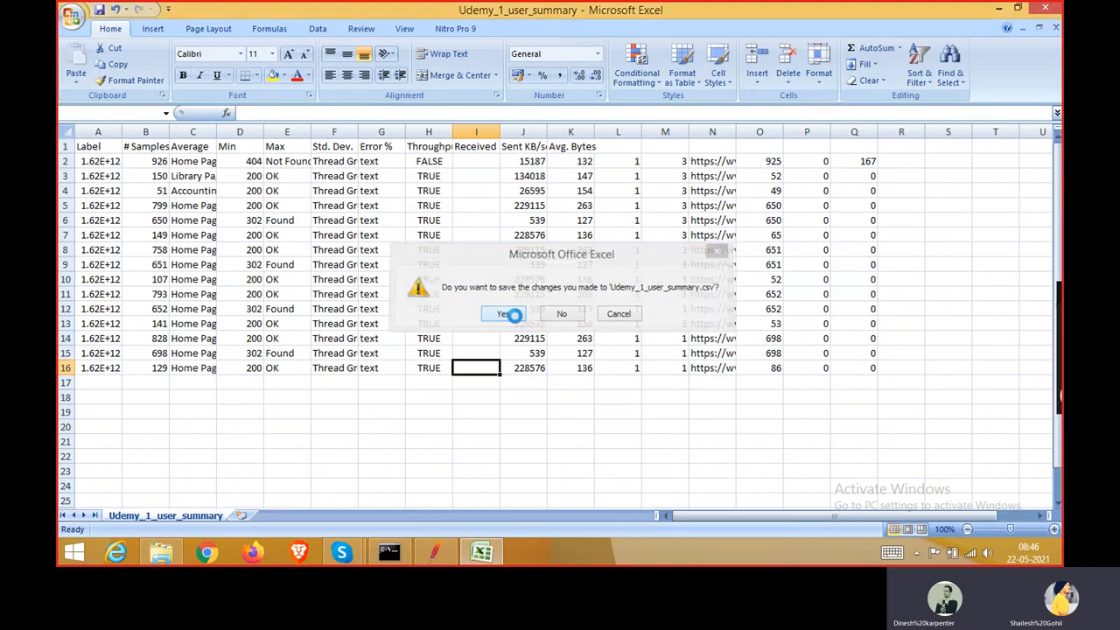
left_click(502, 313)
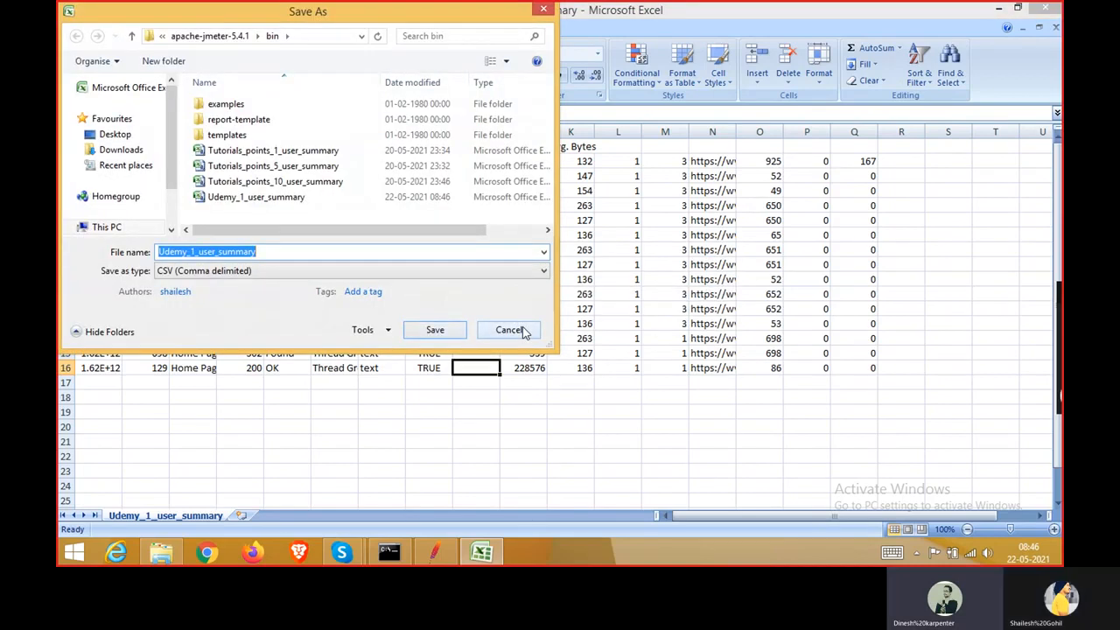
left_click(508, 330)
left_click(562, 318)
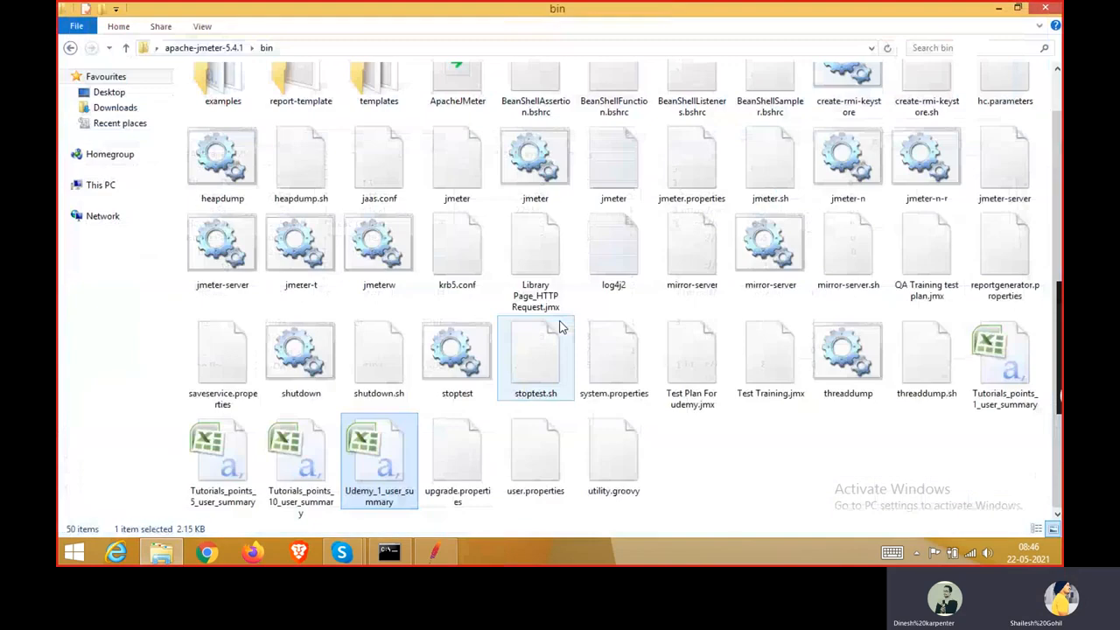
Switch to JMeter and clear all results from the Summary Report
left_click(779, 466)
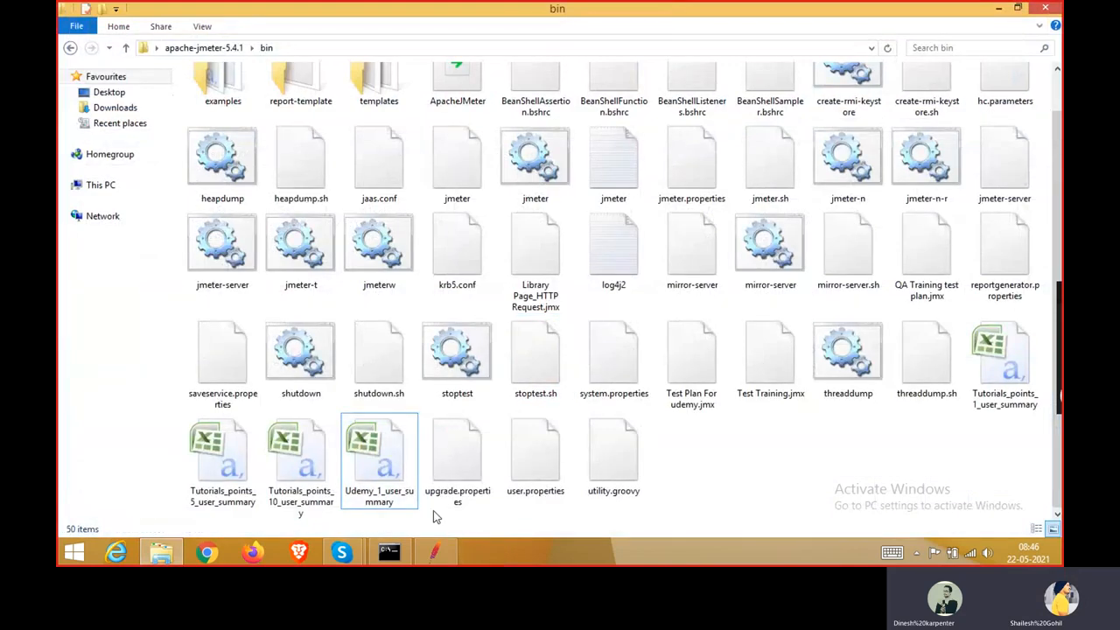
left_click(432, 553)
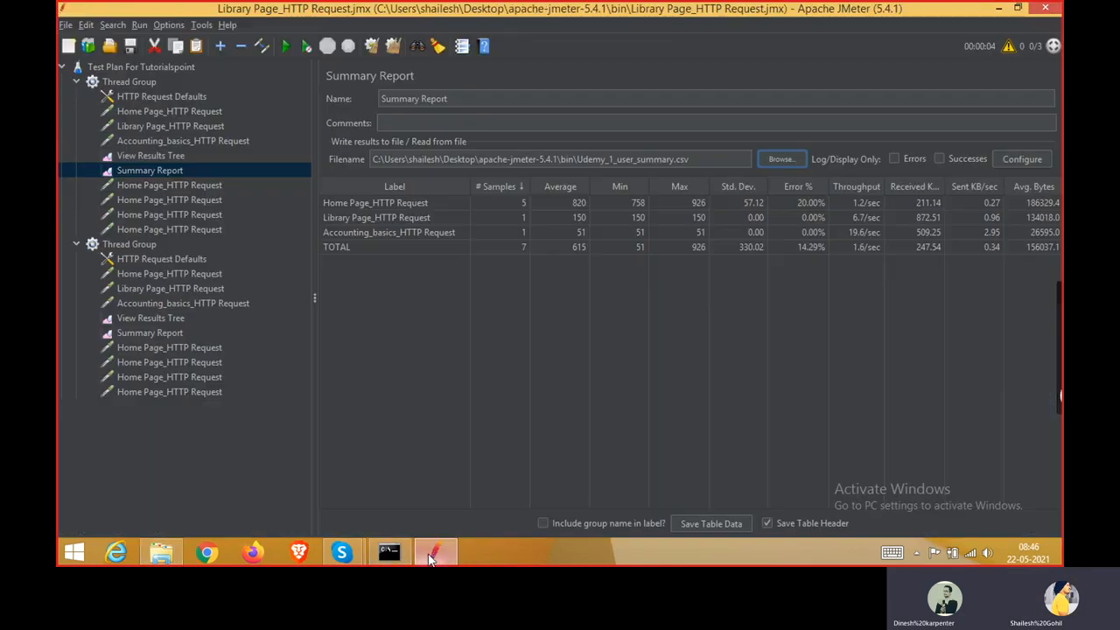
left_click(392, 46)
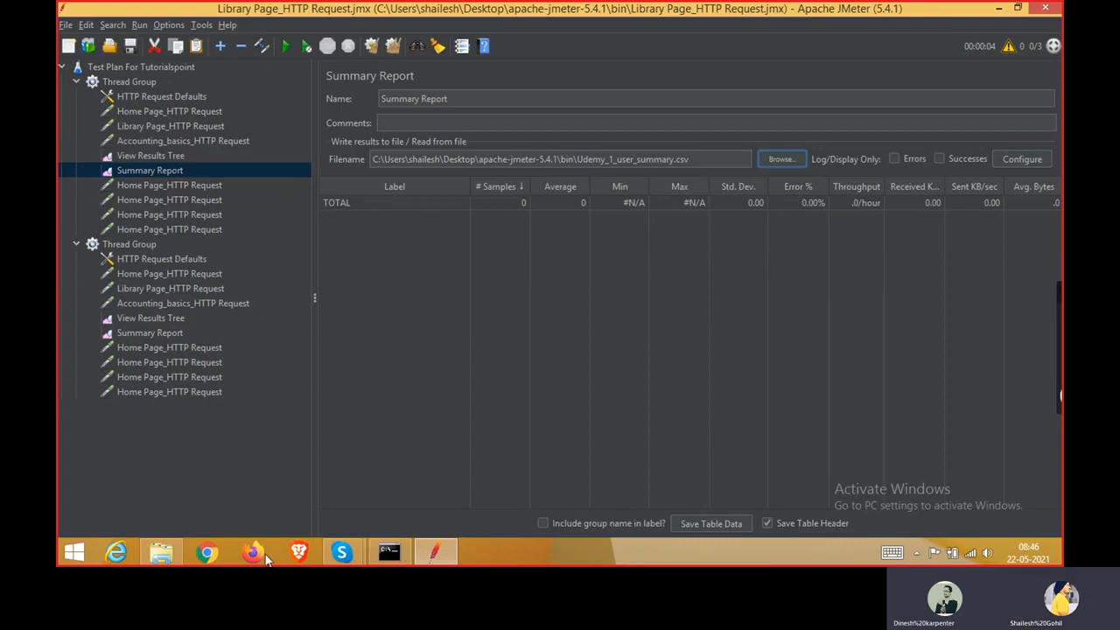
Try to load Udemy_1_user_summary.csv from the bin folder into the Summary Report
left_click(783, 158)
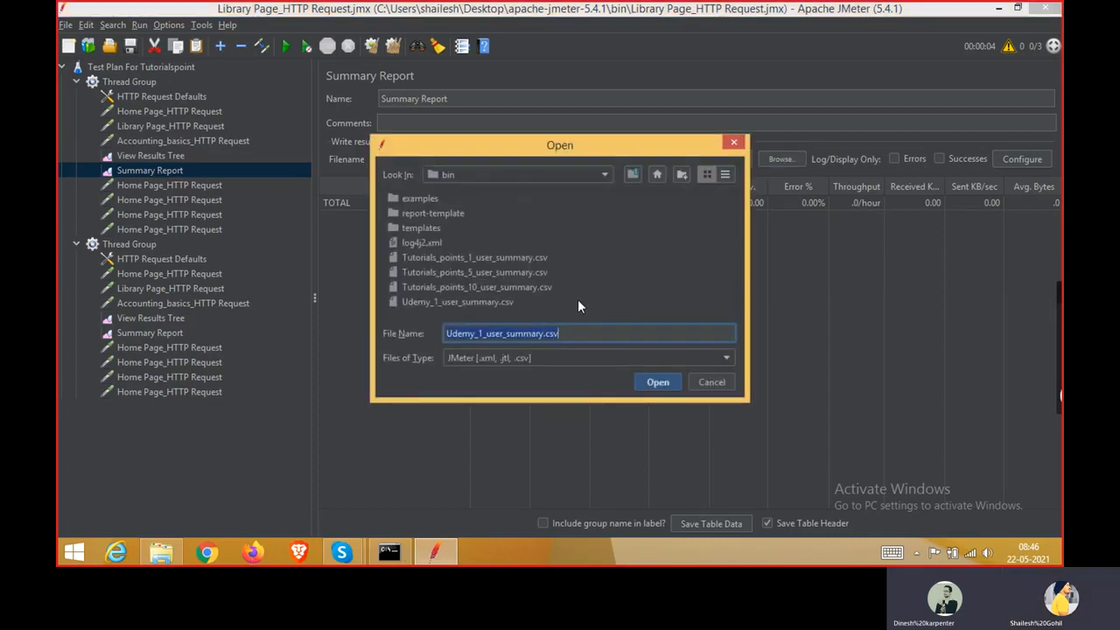
left_click(491, 301)
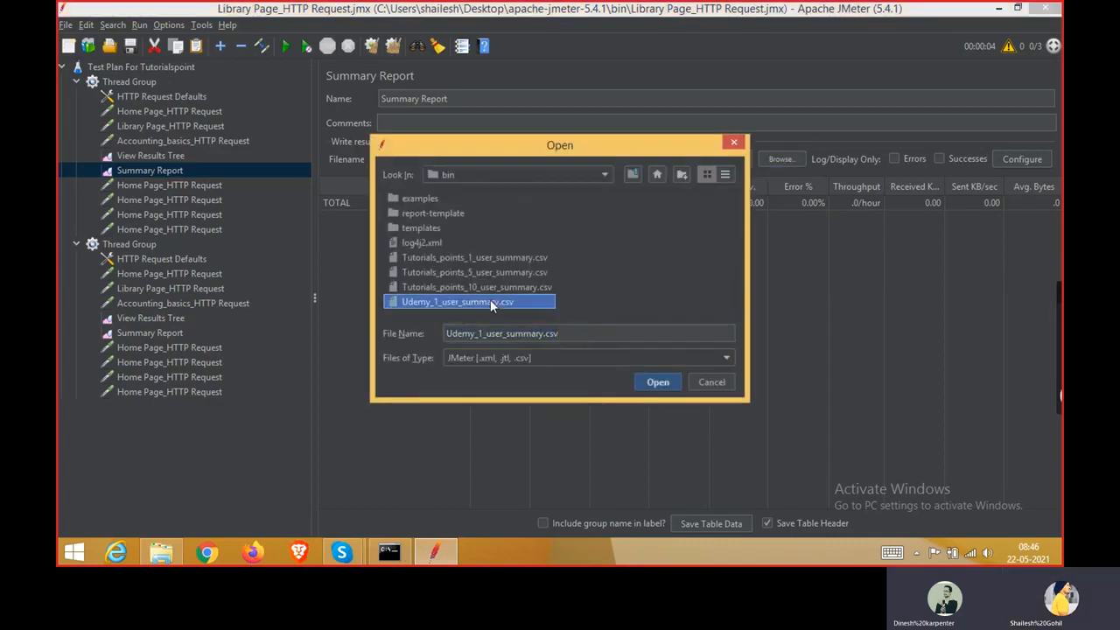
left_click(656, 383)
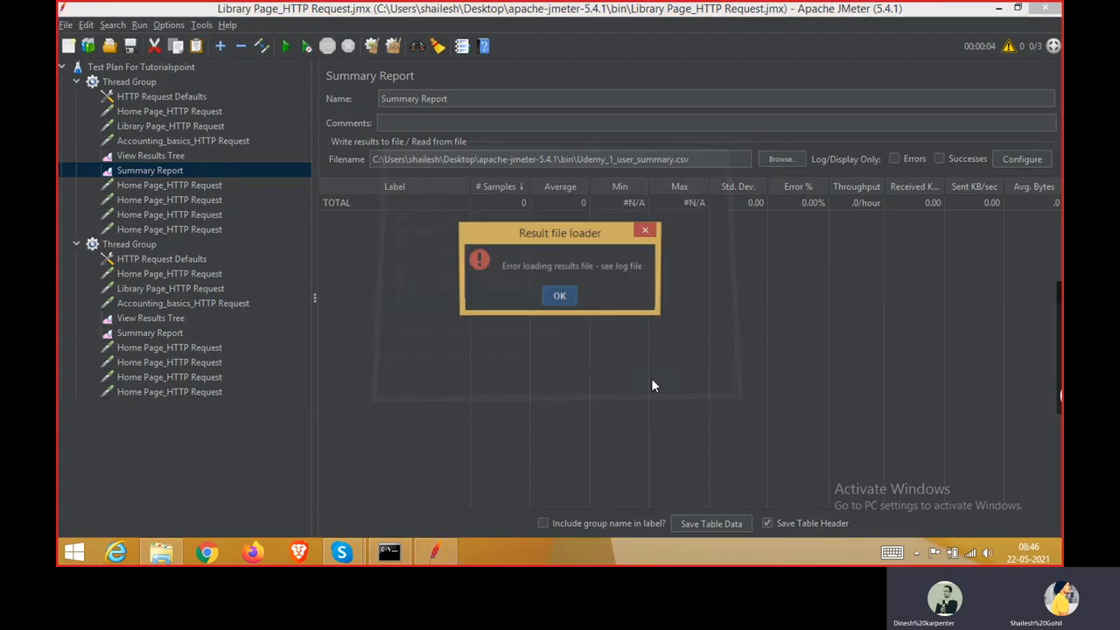
left_click(560, 298)
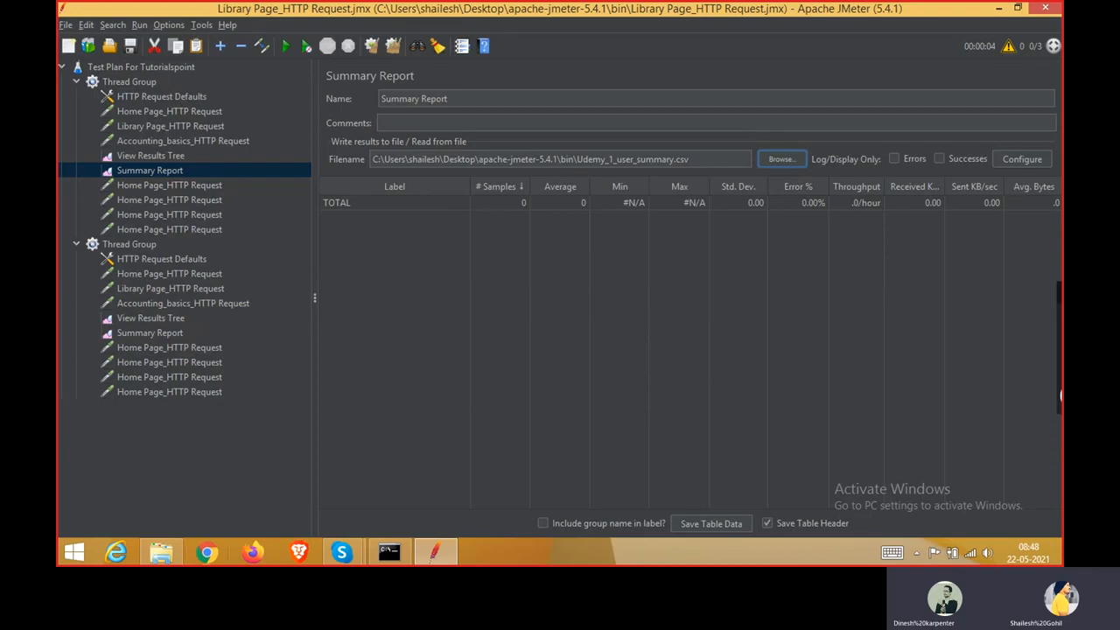
Switch to Firefox, decline making it the default browser, and open the tutorialspoint.com home page
left_click(253, 554)
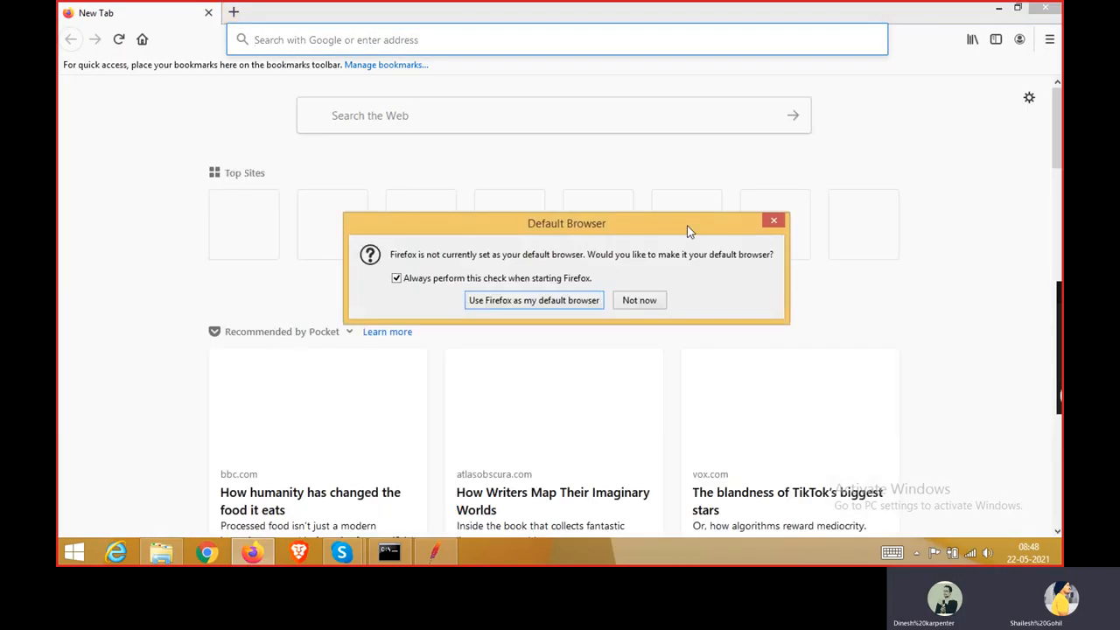
left_click(640, 300)
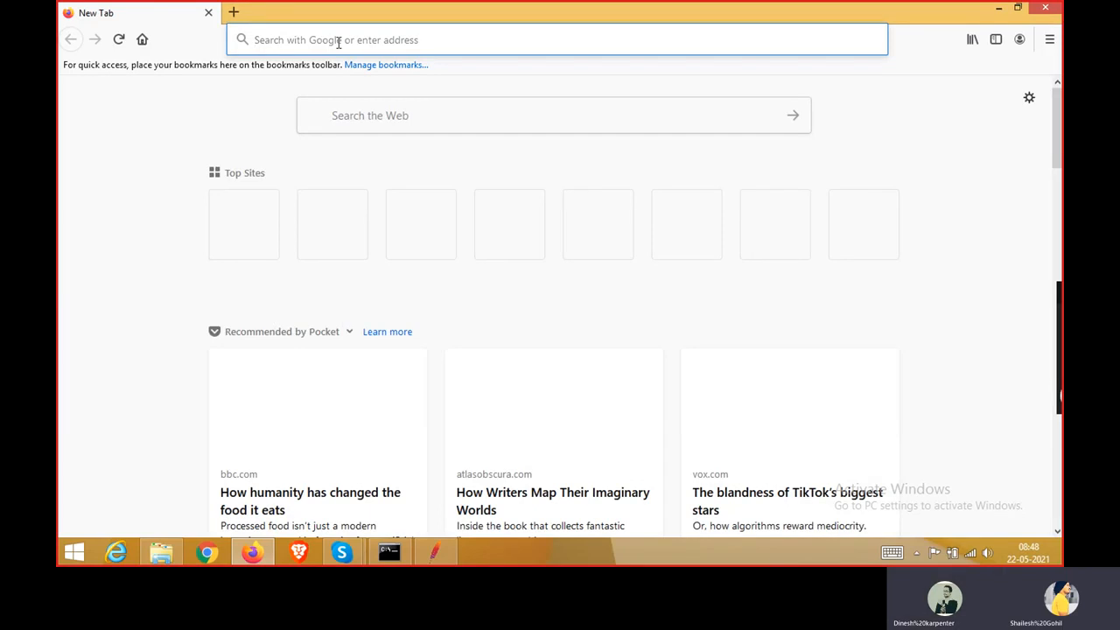
type("tutor")
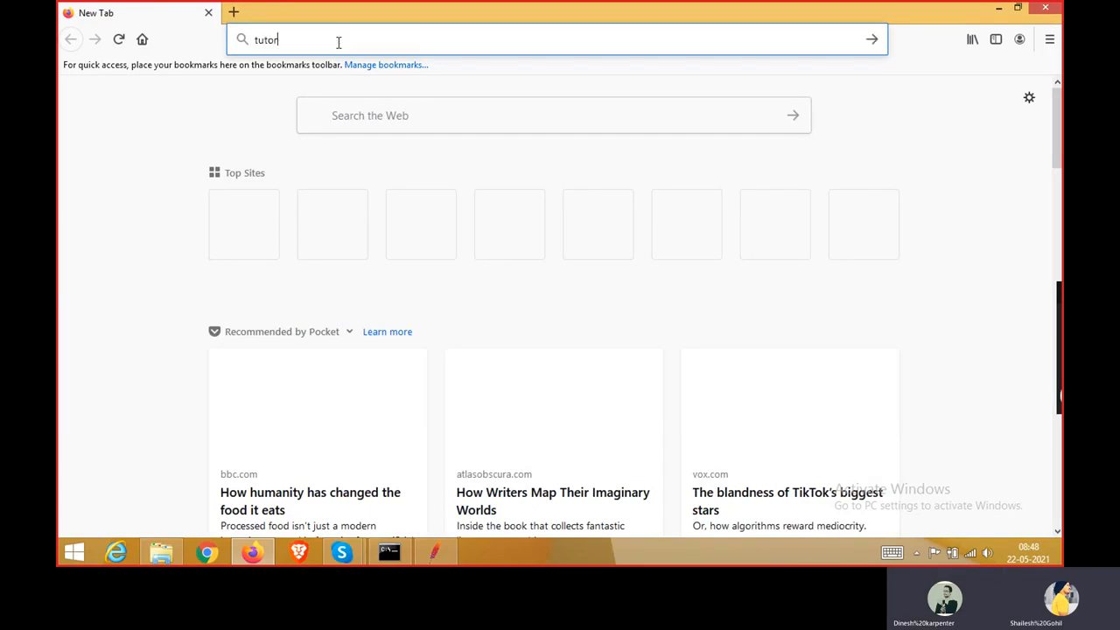
type("ialpoints")
key("Return")
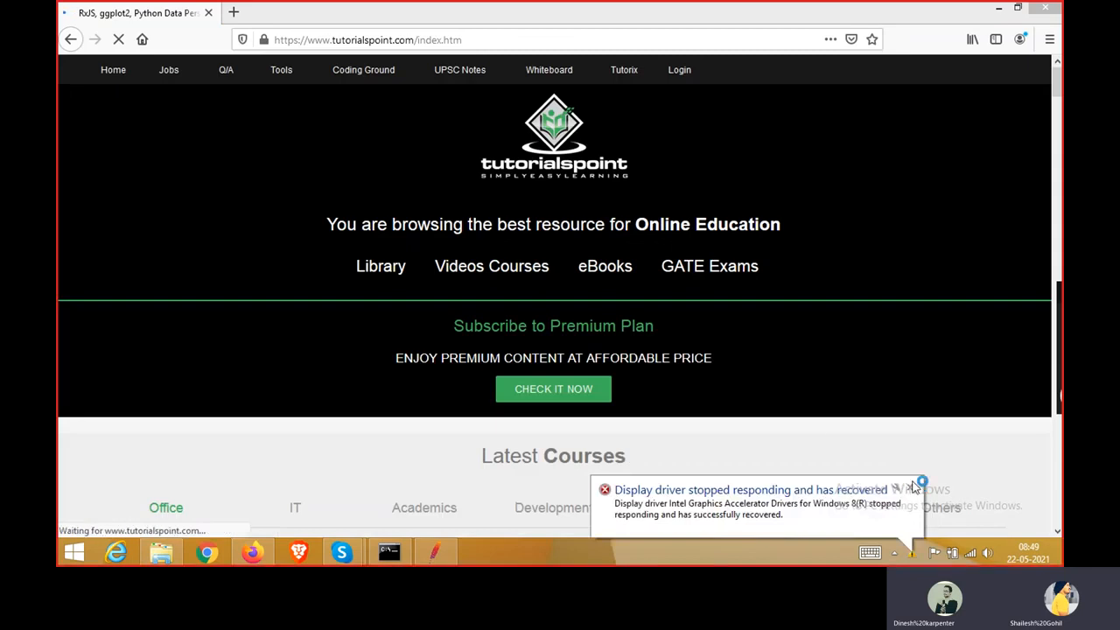
left_click(912, 488)
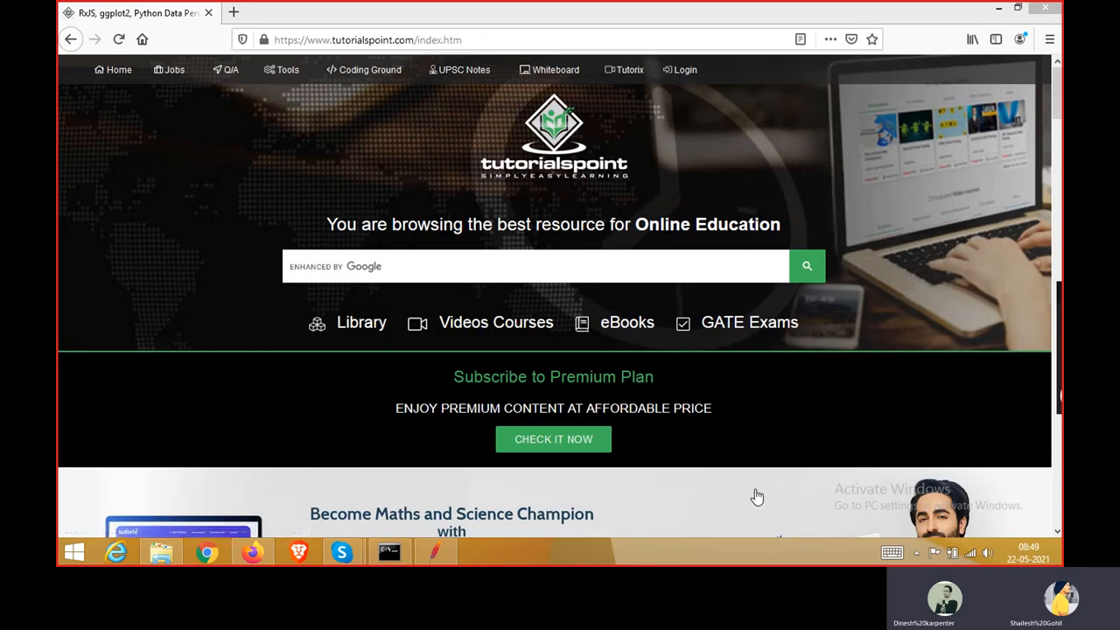
Capture the home page's network requests by reloading it, and examine the status and headers of the index.htm request
right_click(711, 139)
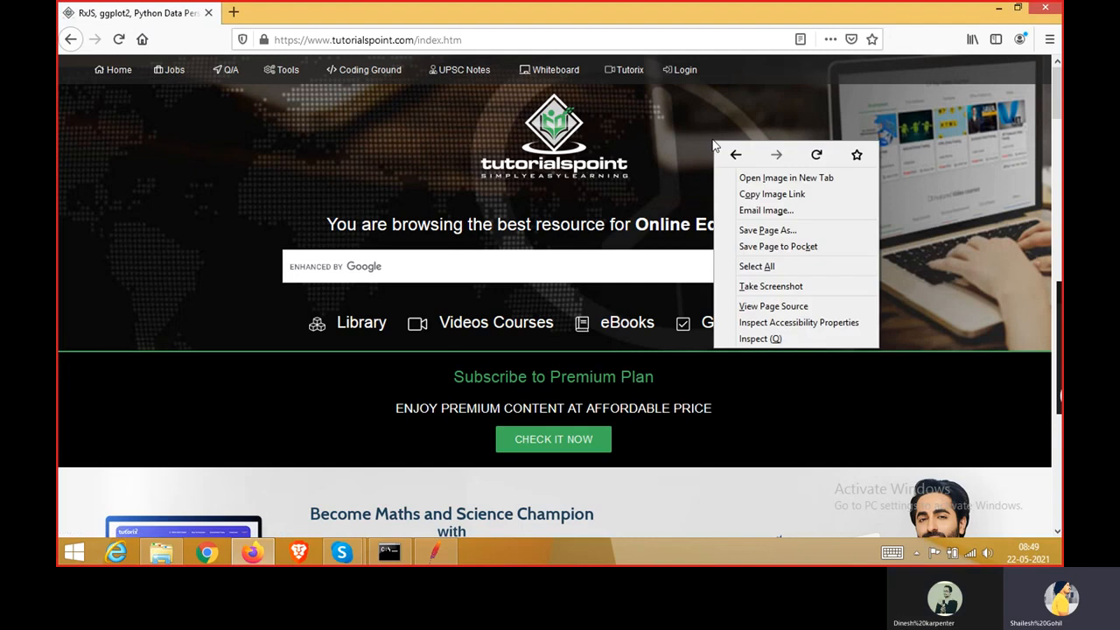
left_click(777, 337)
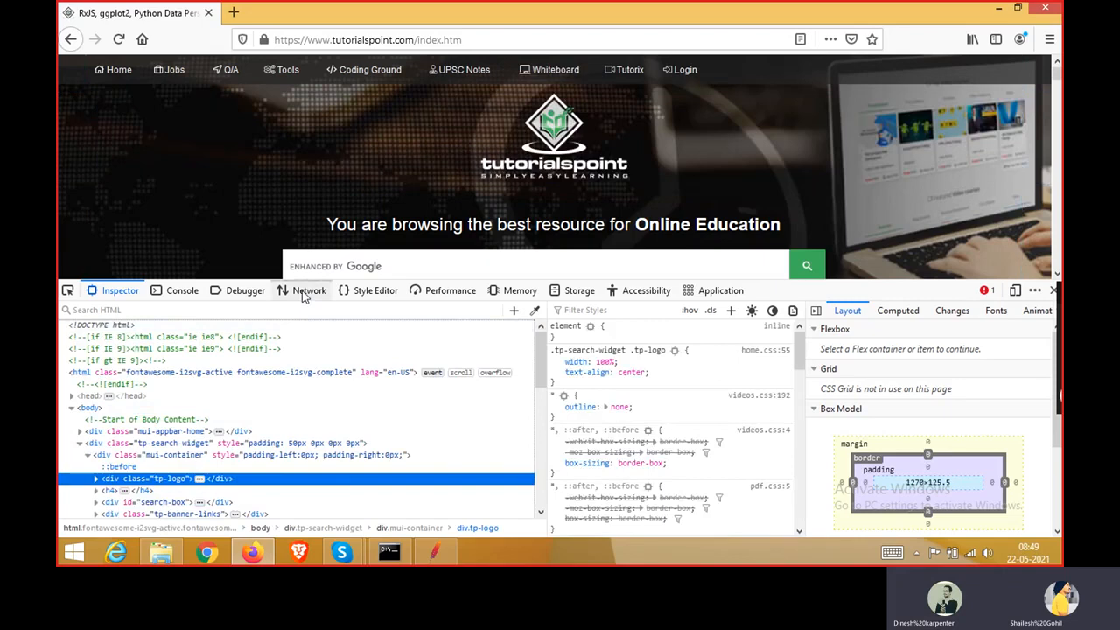
left_click(300, 290)
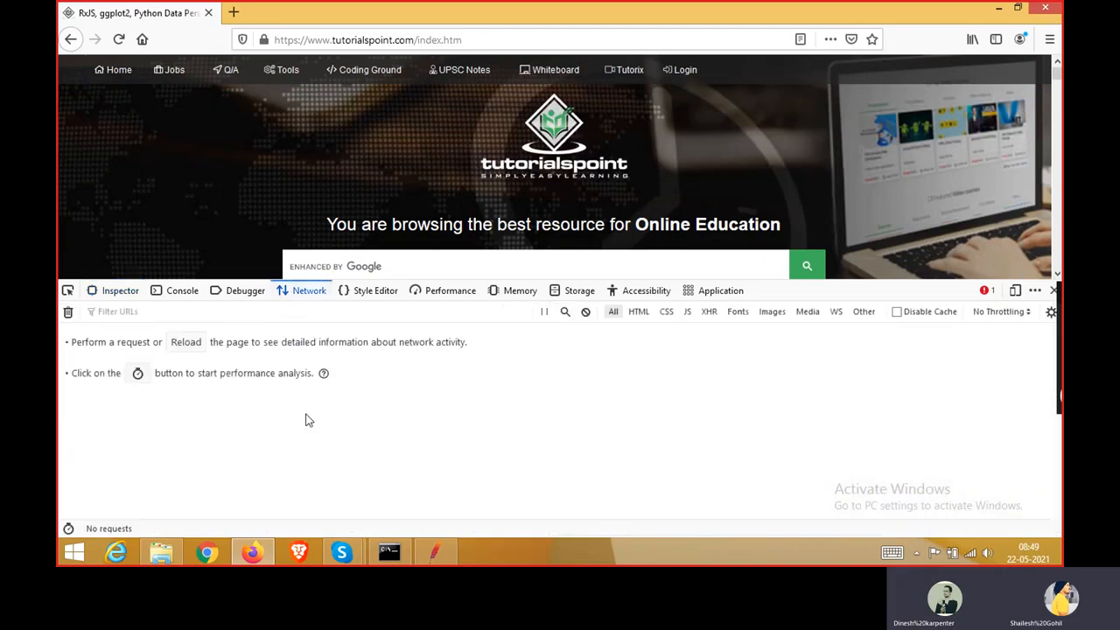
key("F5")
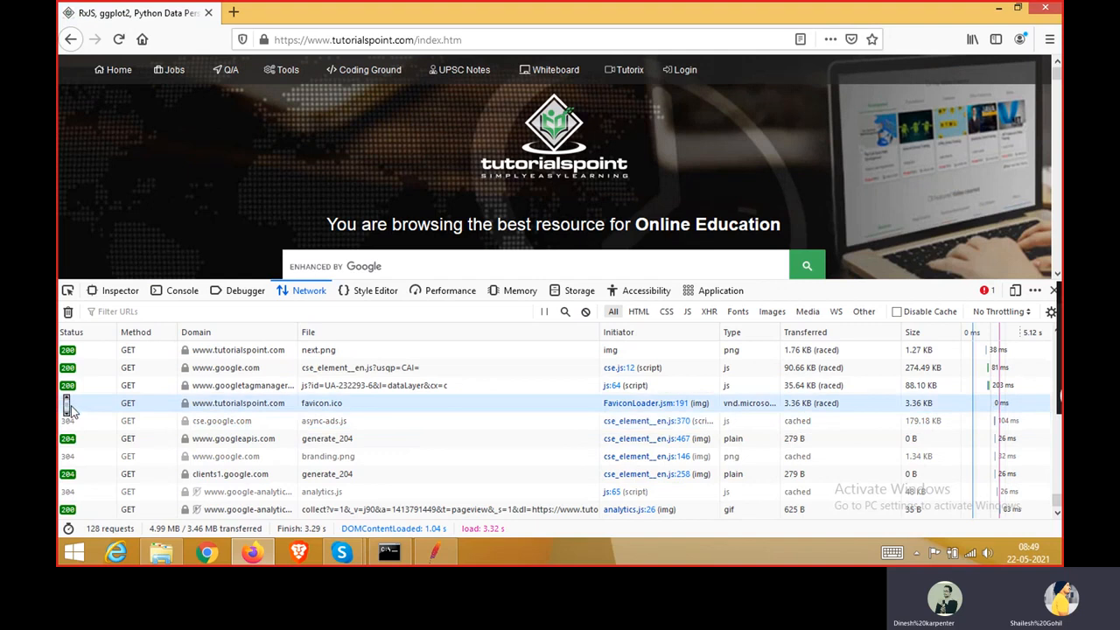
scroll(70, 407, "down", 5)
scroll(70, 411, "up", 5)
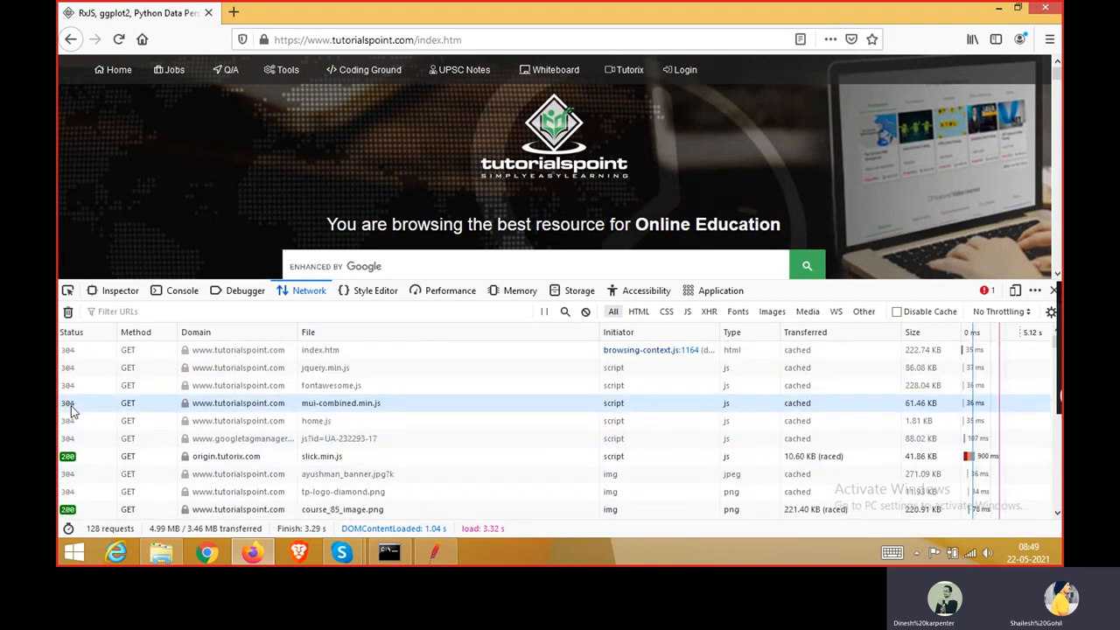
left_click(76, 352)
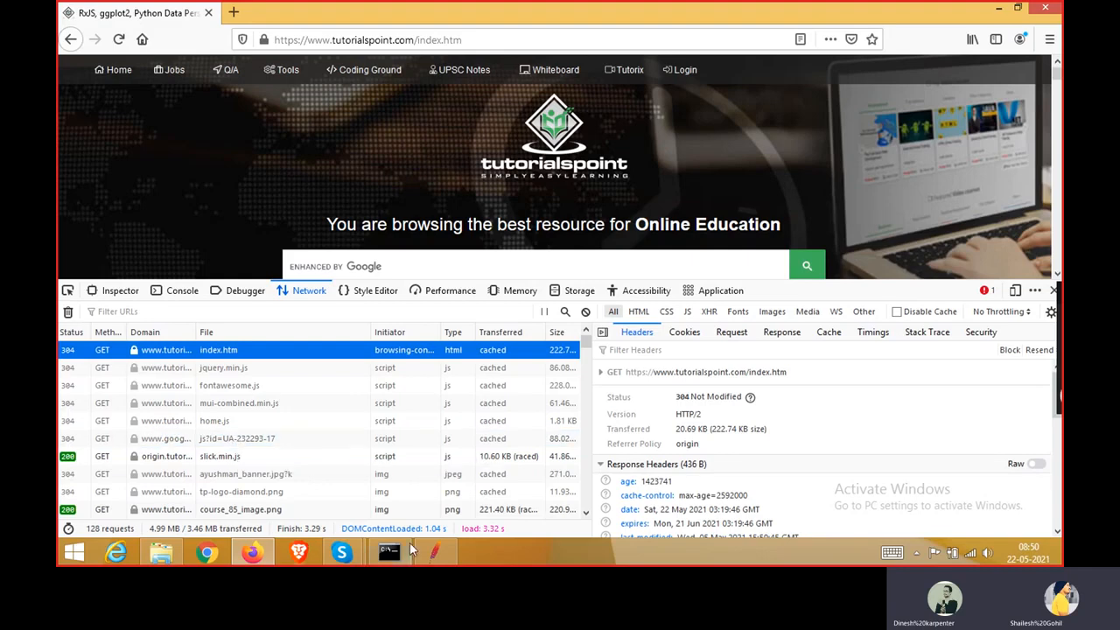
Switch to JMeter, create a new test plan, and add a Thread Group to it
left_click(432, 560)
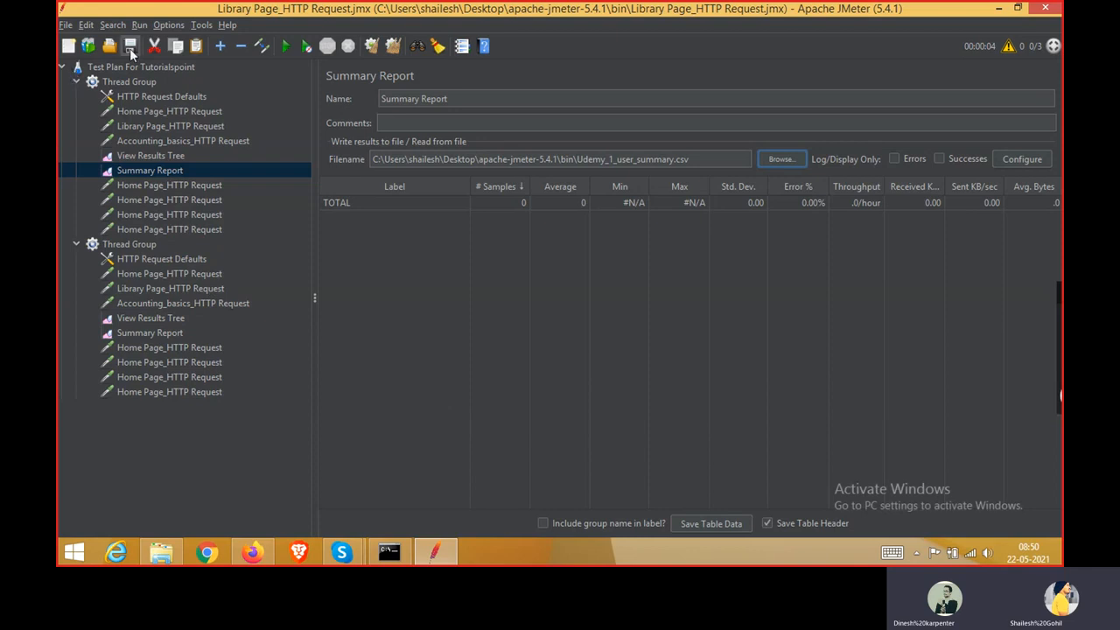
left_click(68, 47)
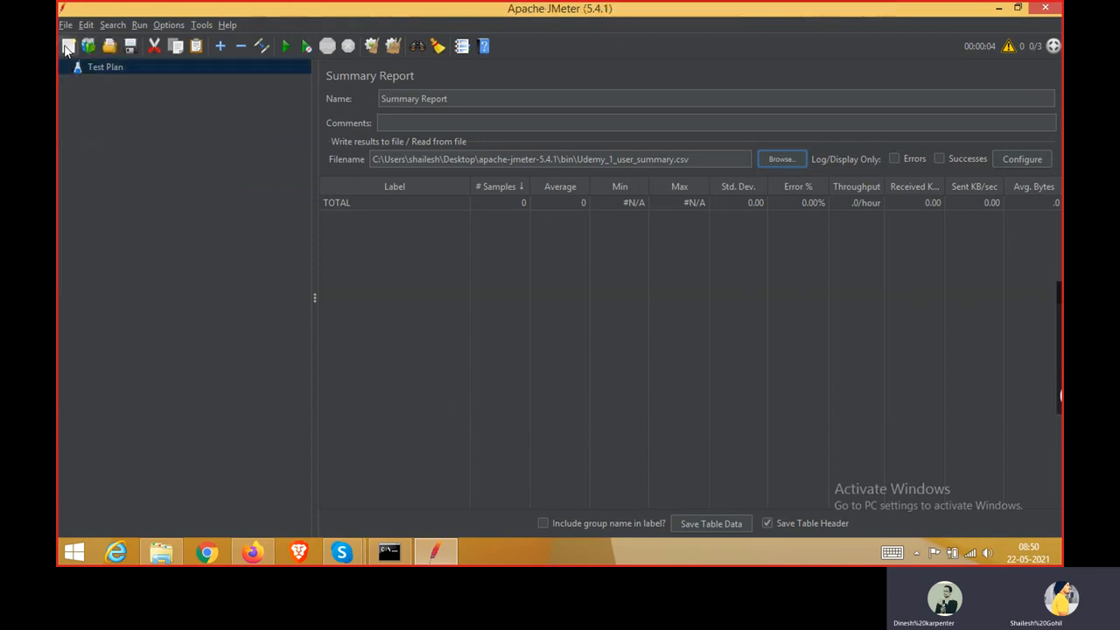
right_click(100, 68)
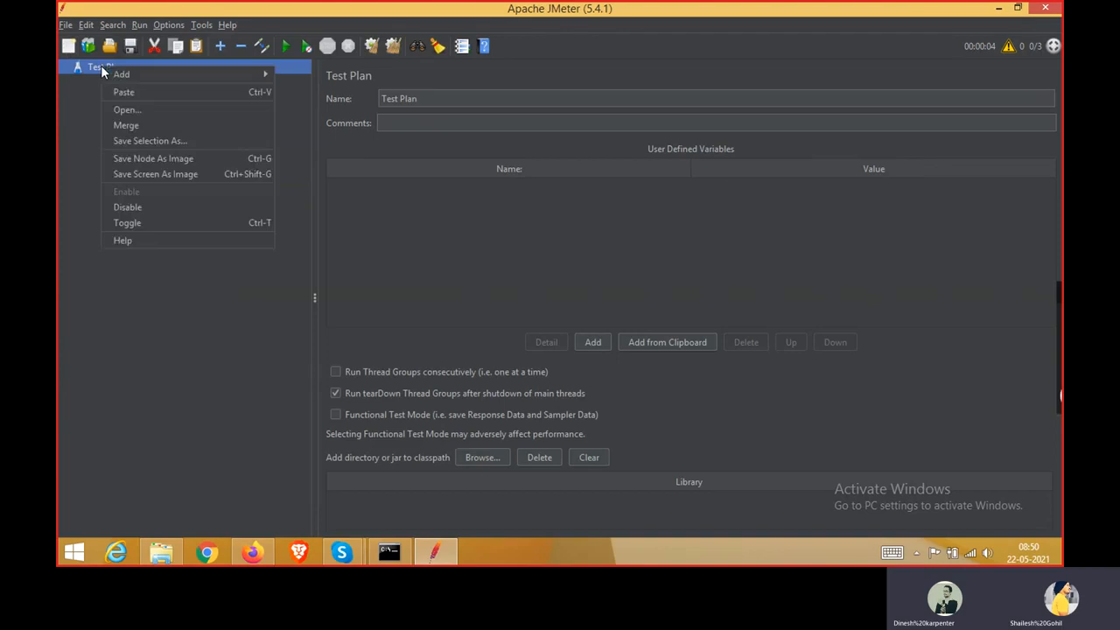
mouse_move(175, 74)
mouse_move(341, 84)
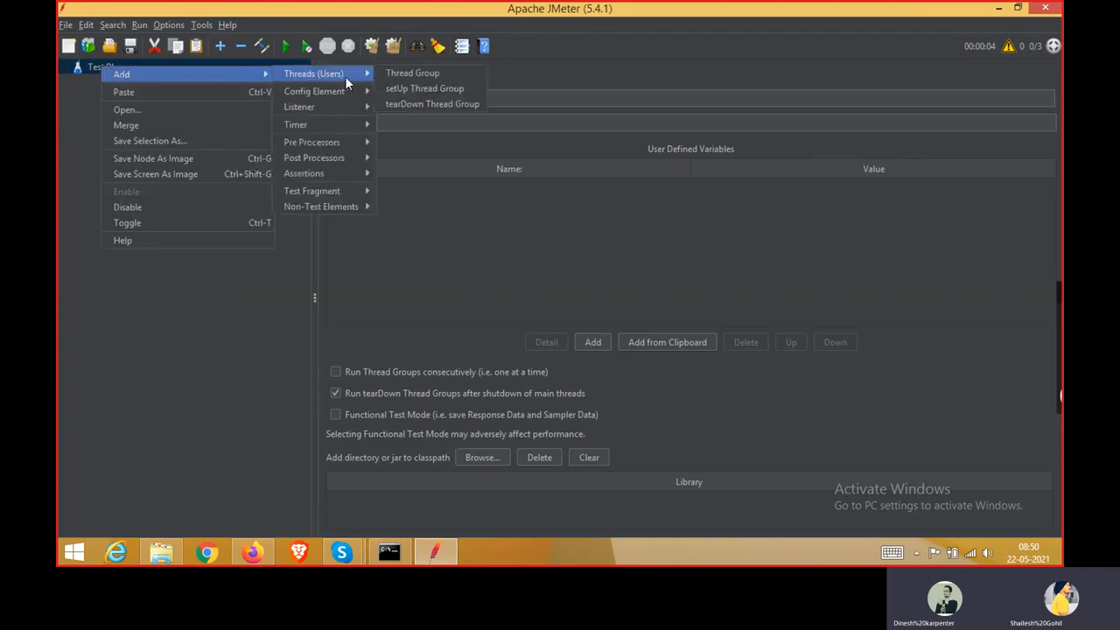
left_click(396, 74)
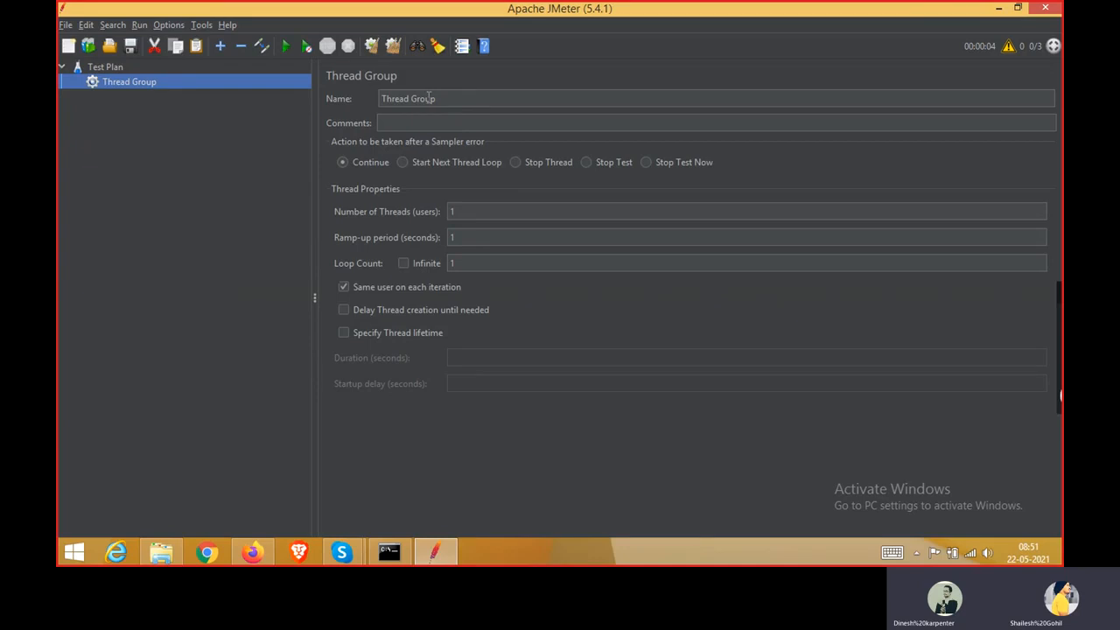
Add an HTTP Header Manager config element to the Thread Group
right_click(136, 80)
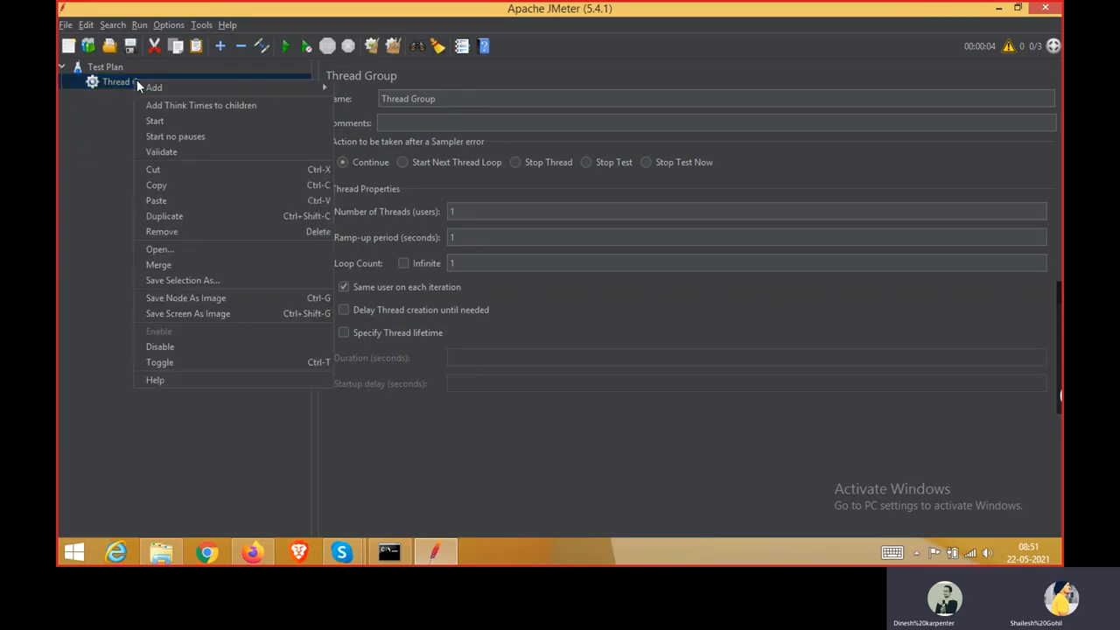
mouse_move(155, 90)
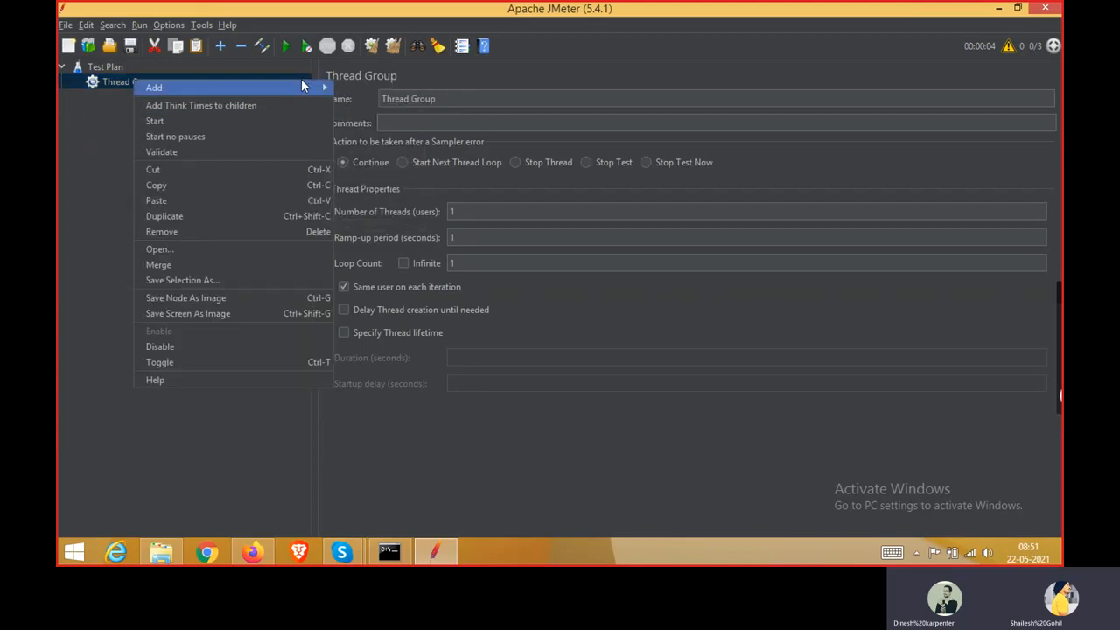
mouse_move(362, 88)
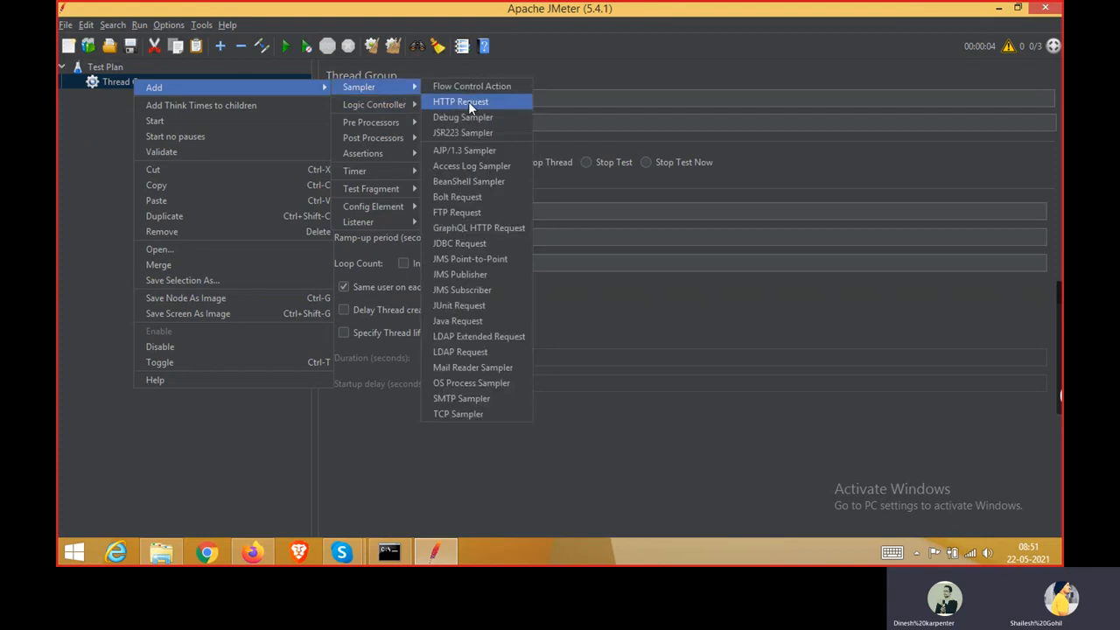
mouse_move(391, 210)
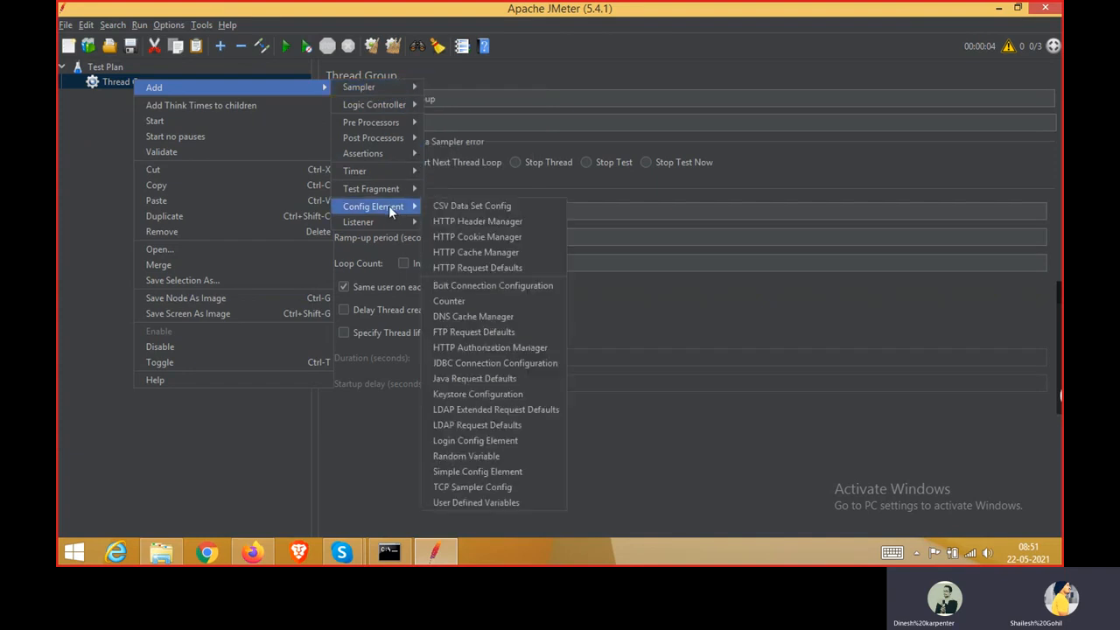
left_click(462, 221)
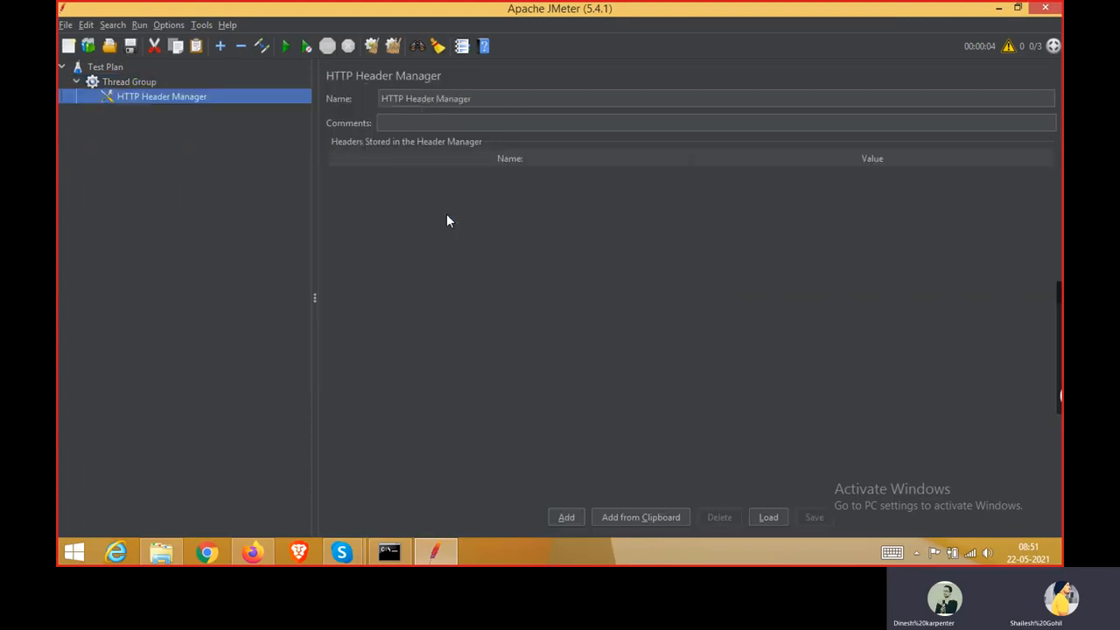
Add an HTTP Cookie Manager and an HTTP Cache Manager config element to the Thread Group
right_click(145, 83)
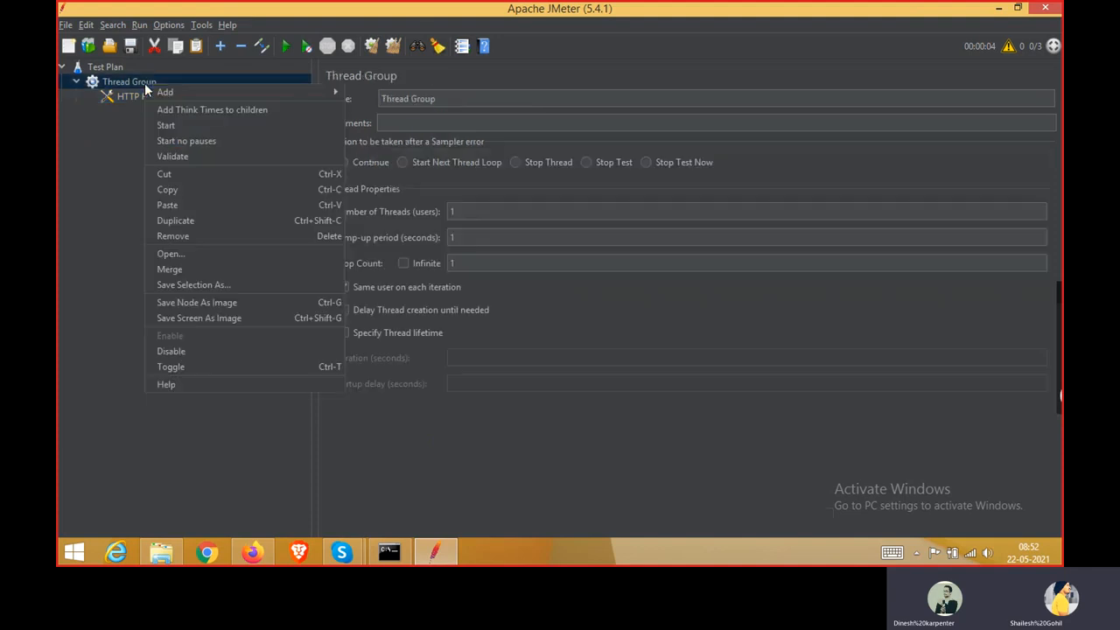
mouse_move(188, 96)
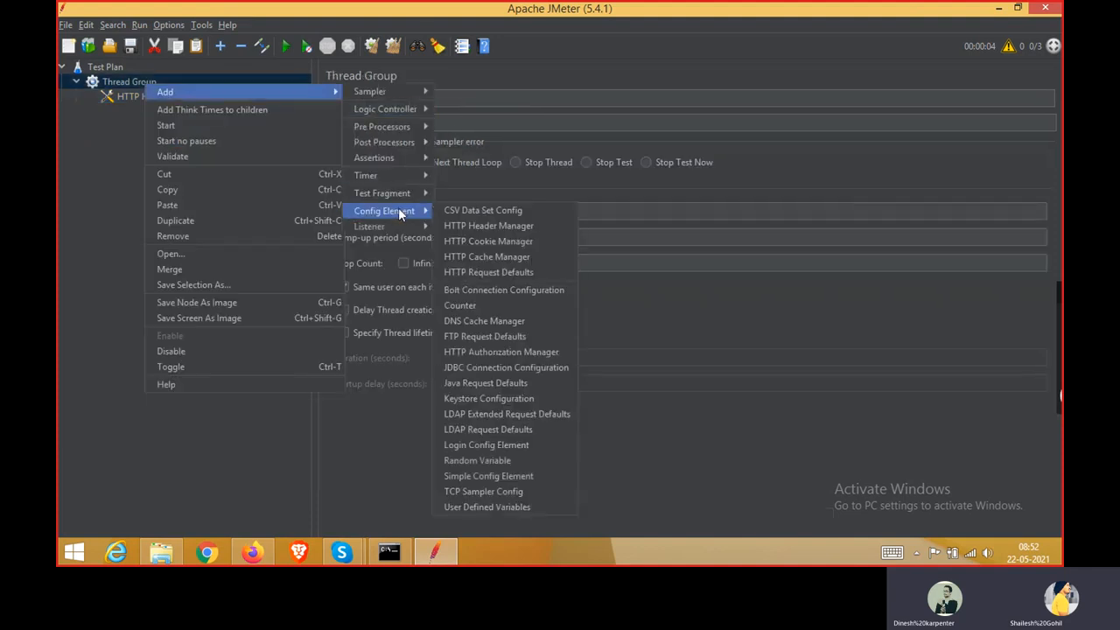
left_click(478, 245)
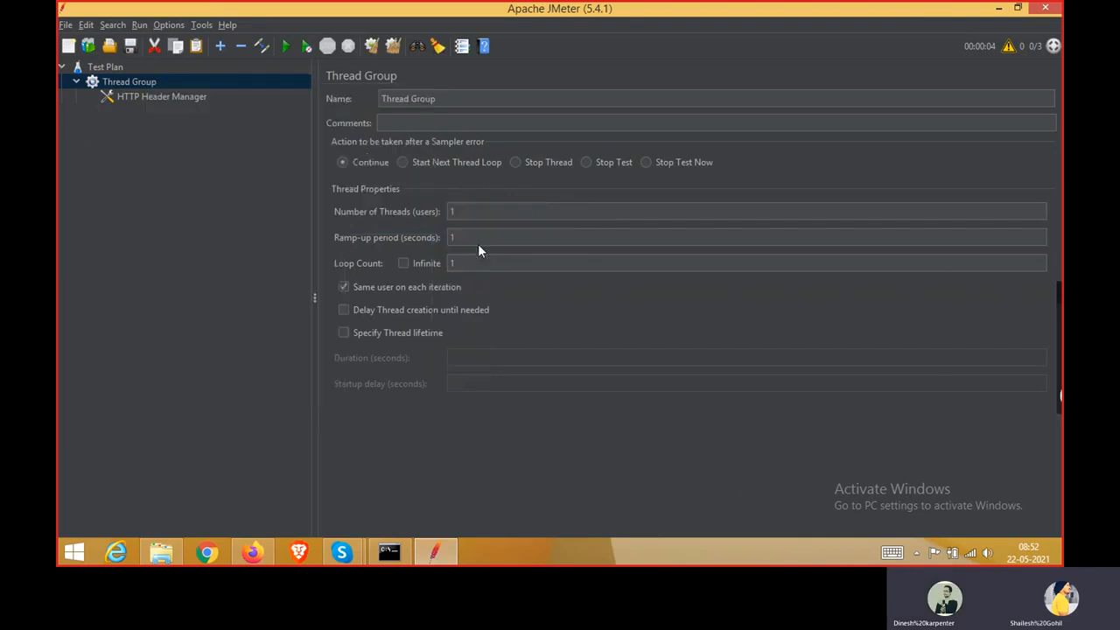
left_click(131, 81)
right_click(133, 79)
mouse_move(283, 91)
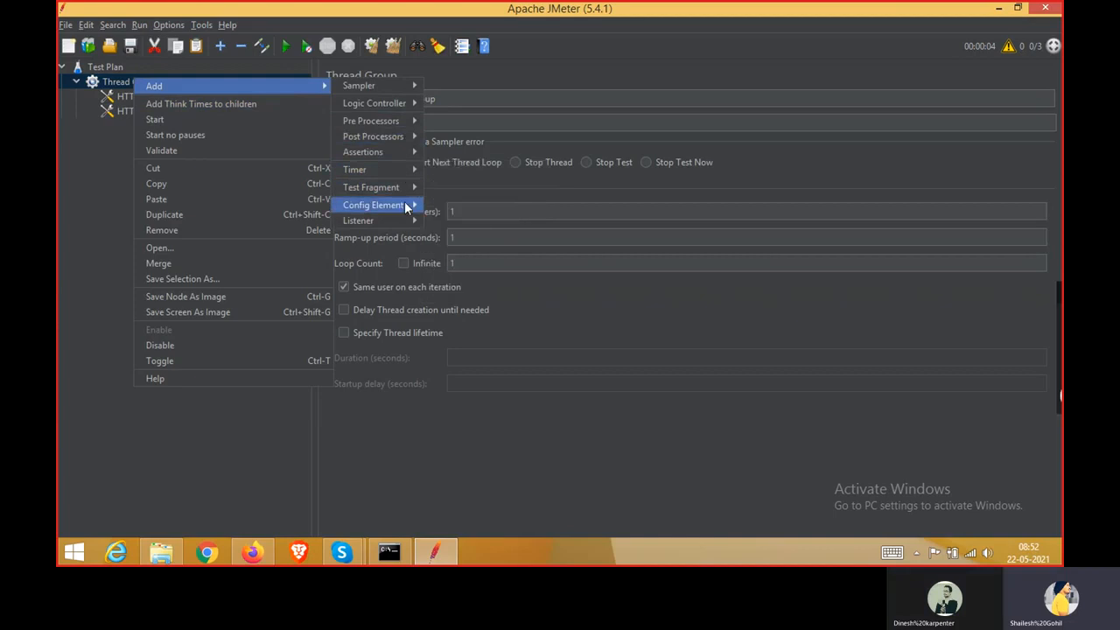
mouse_move(404, 201)
left_click(479, 252)
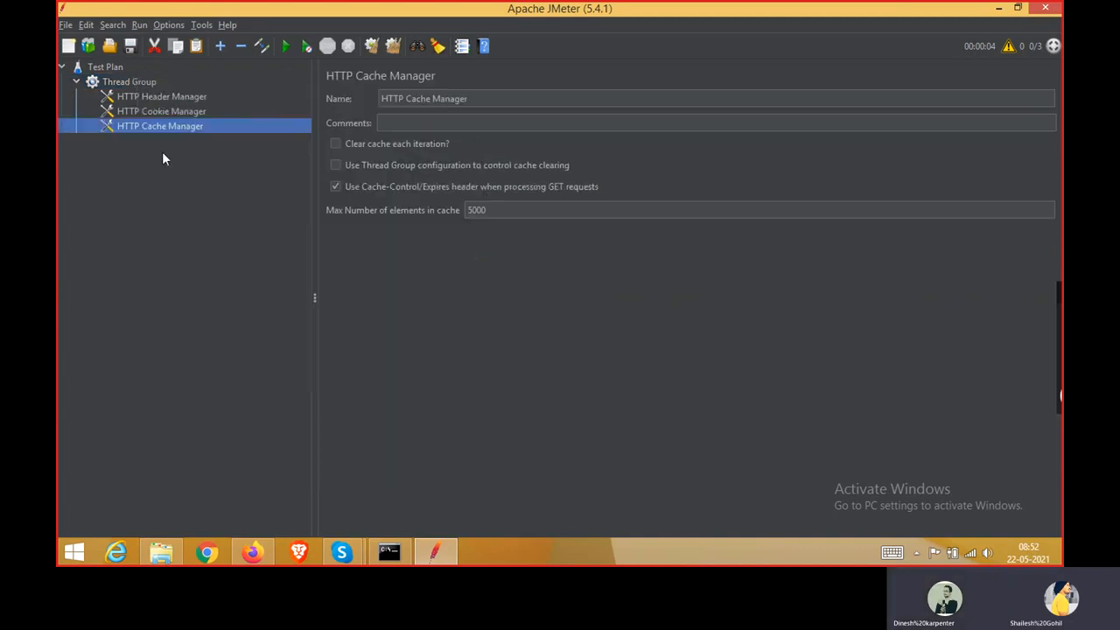
Add an HTTP Request Defaults element to the Thread Group and review the settings of each of its config elements
right_click(129, 81)
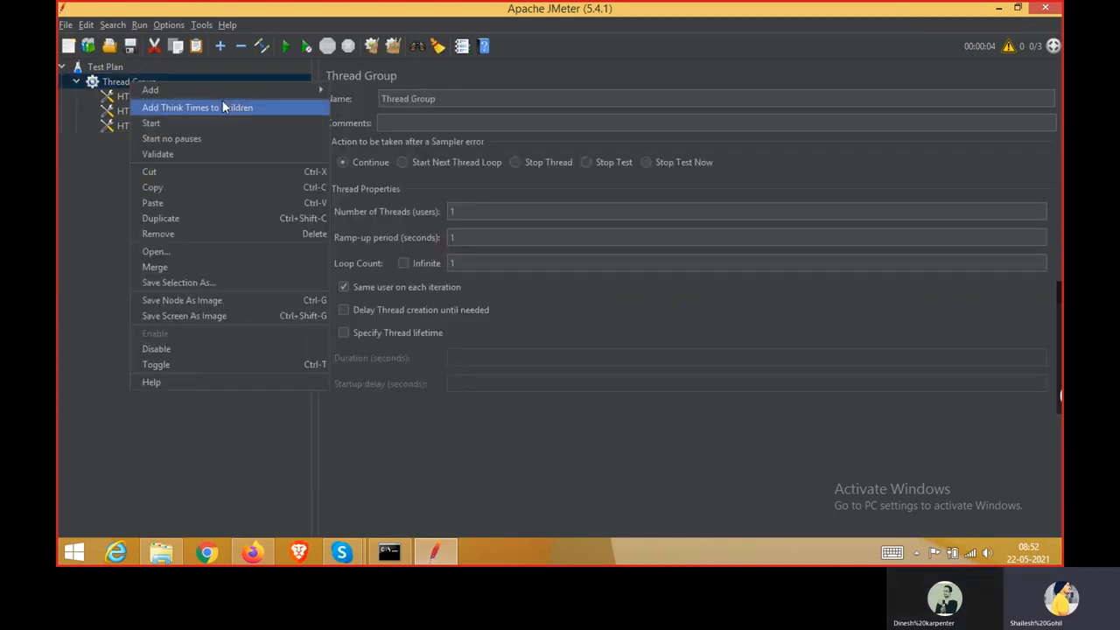
mouse_move(223, 92)
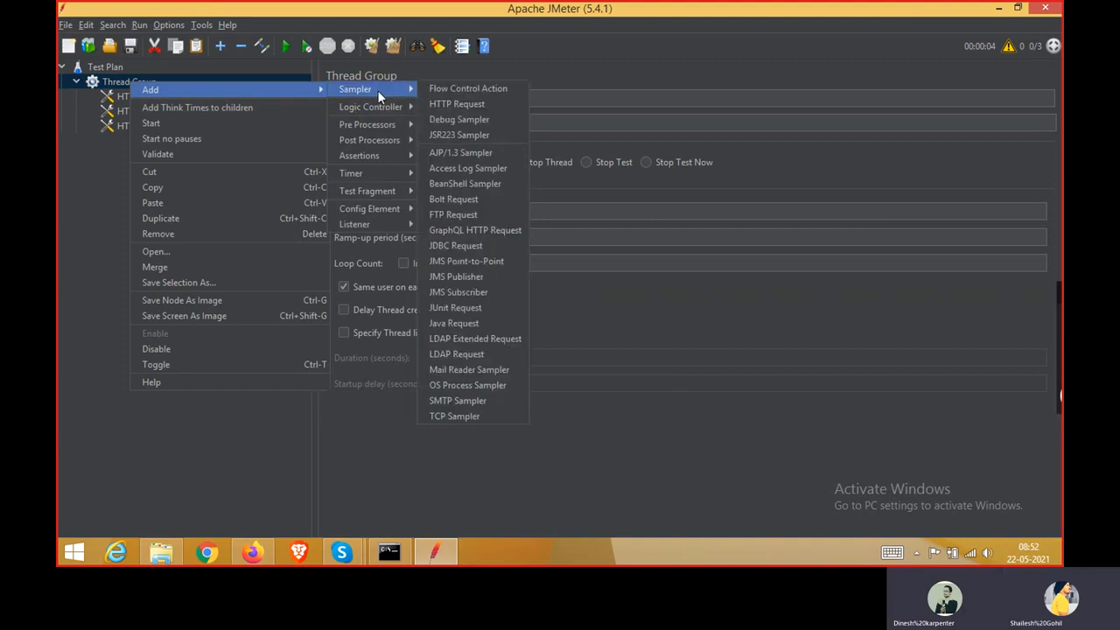
mouse_move(400, 206)
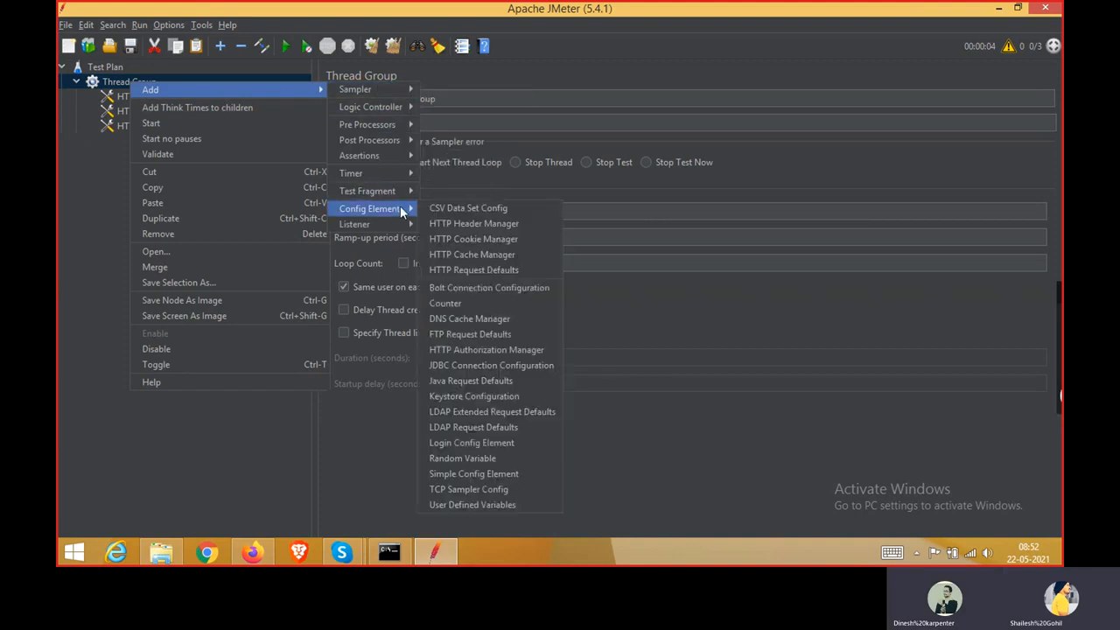
left_click(492, 269)
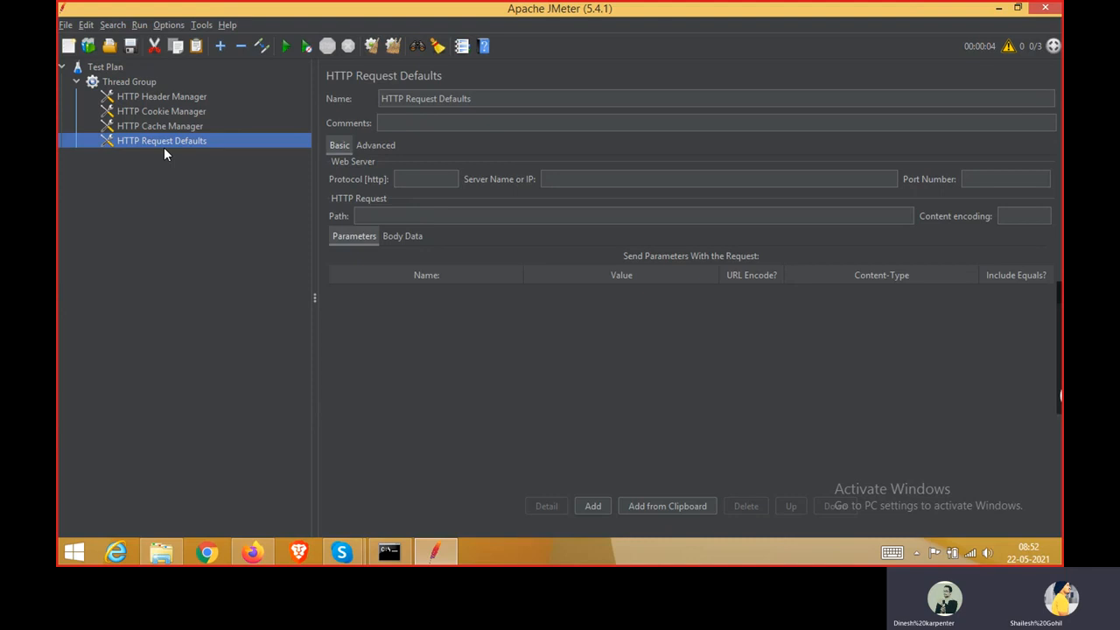
left_click(155, 102)
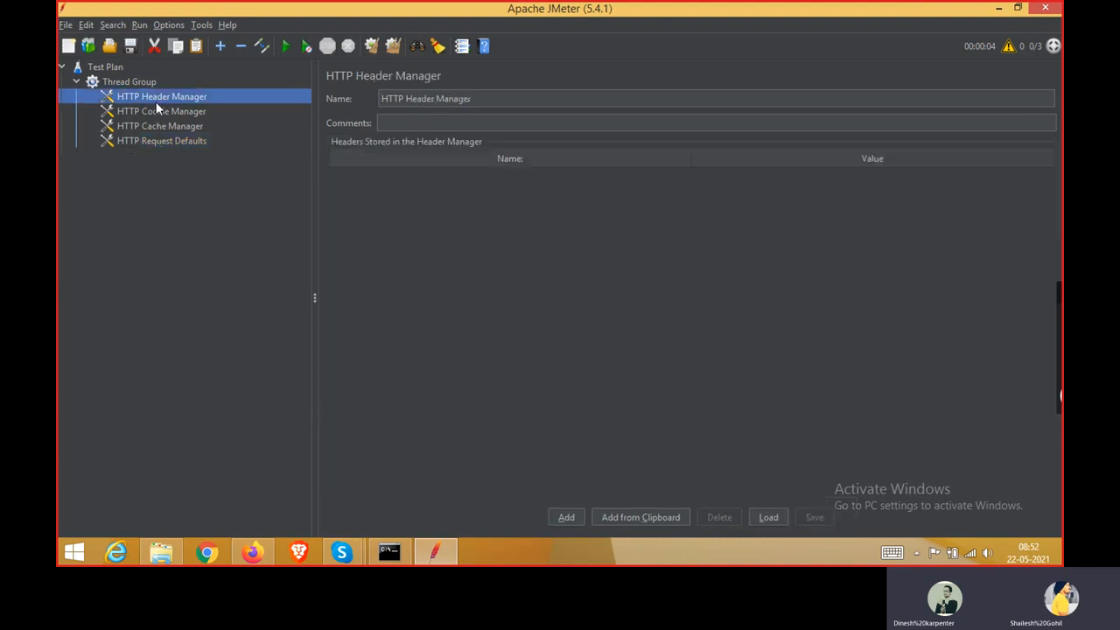
left_click(159, 114)
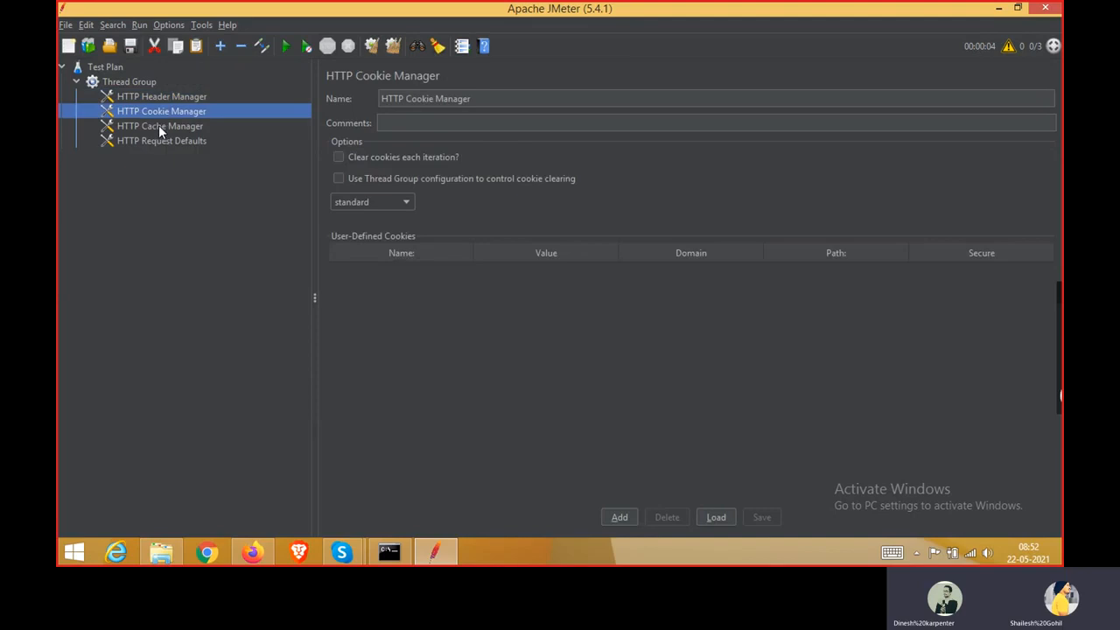
left_click(160, 130)
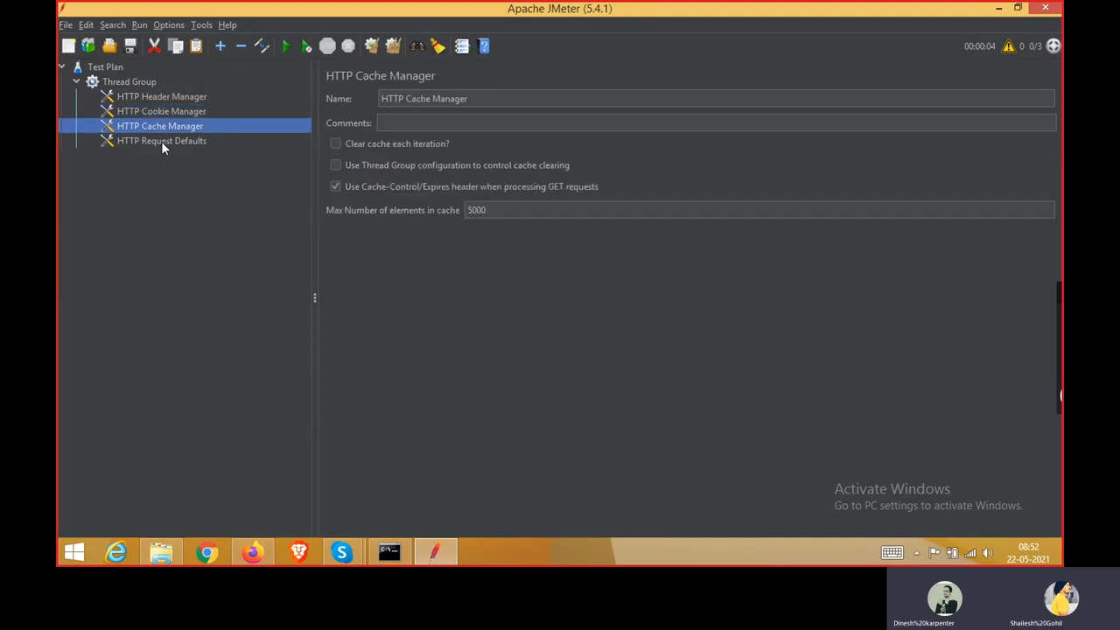
left_click(160, 143)
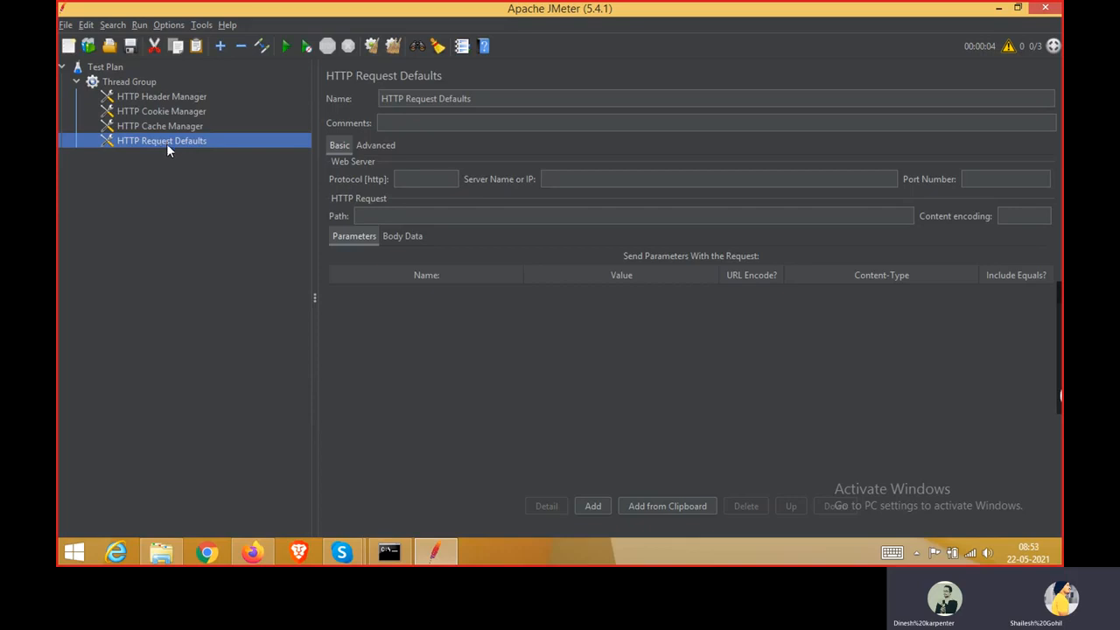
left_click(252, 551)
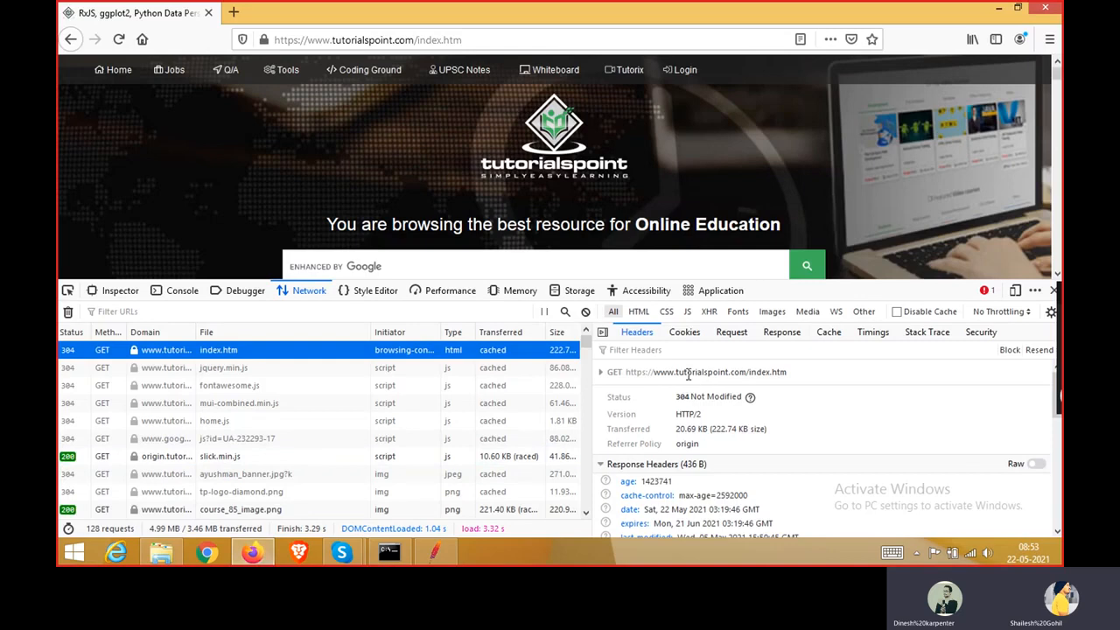
left_click_drag(653, 373, 797, 372)
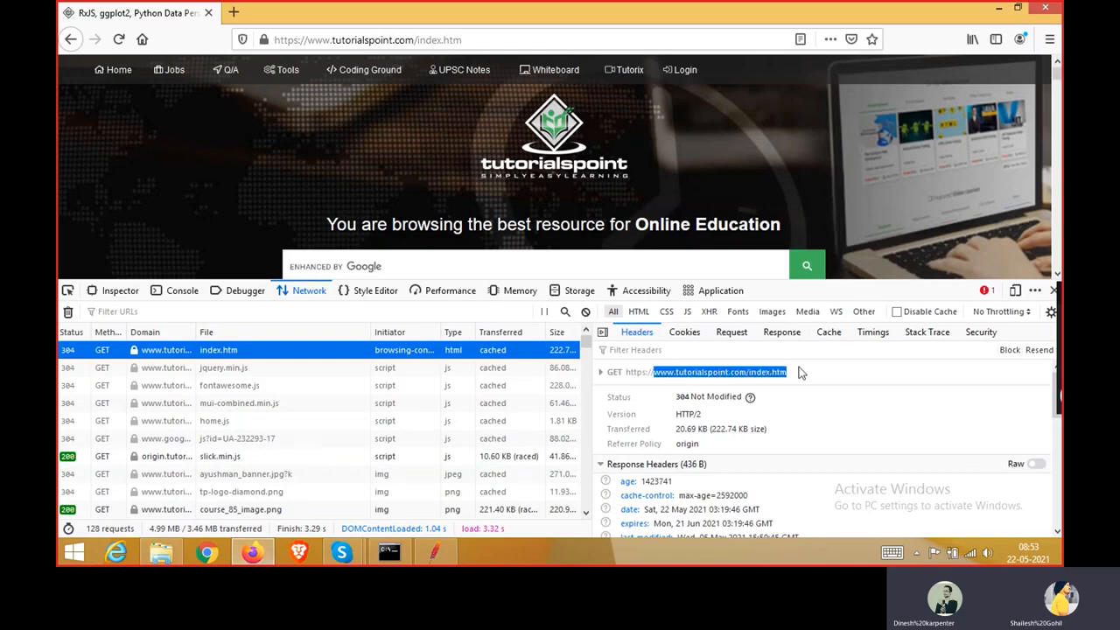
left_click(800, 372)
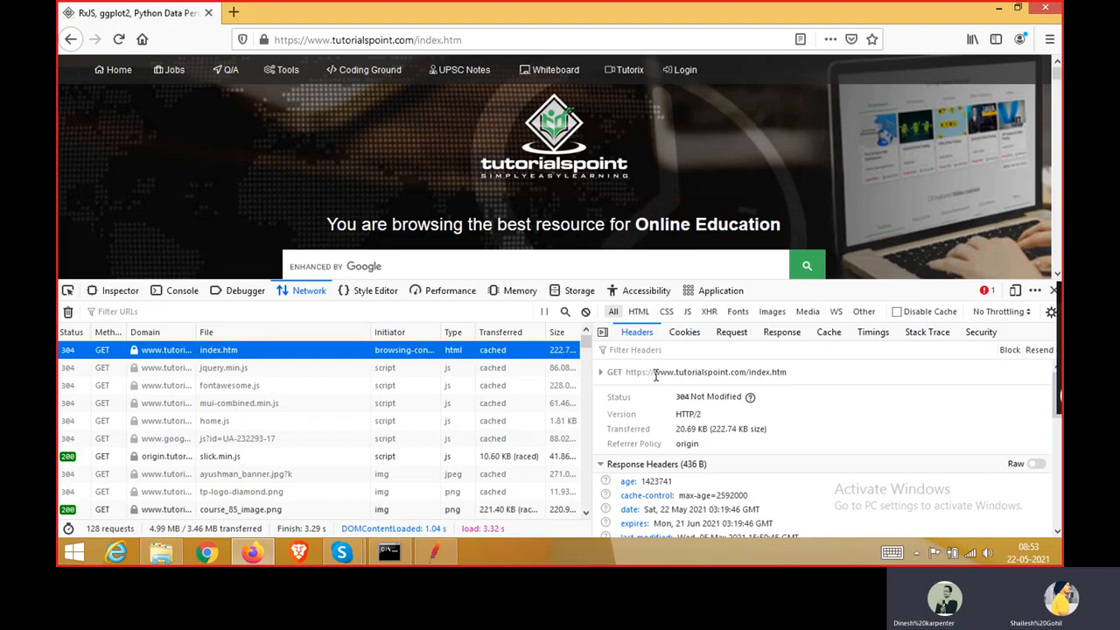
left_click_drag(655, 374, 752, 390)
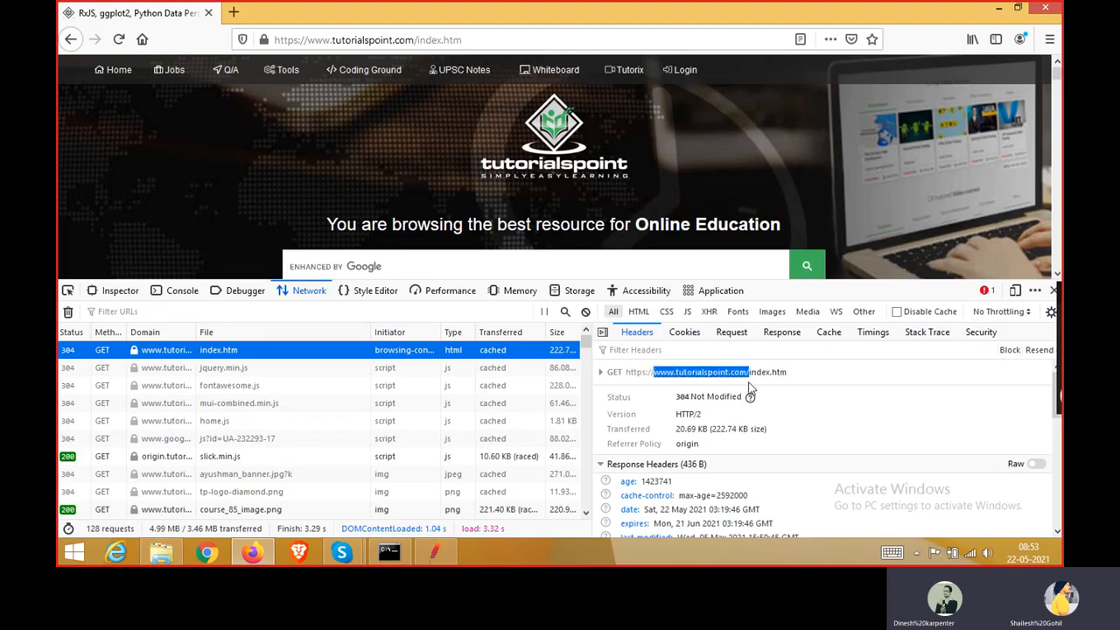
left_click(748, 385)
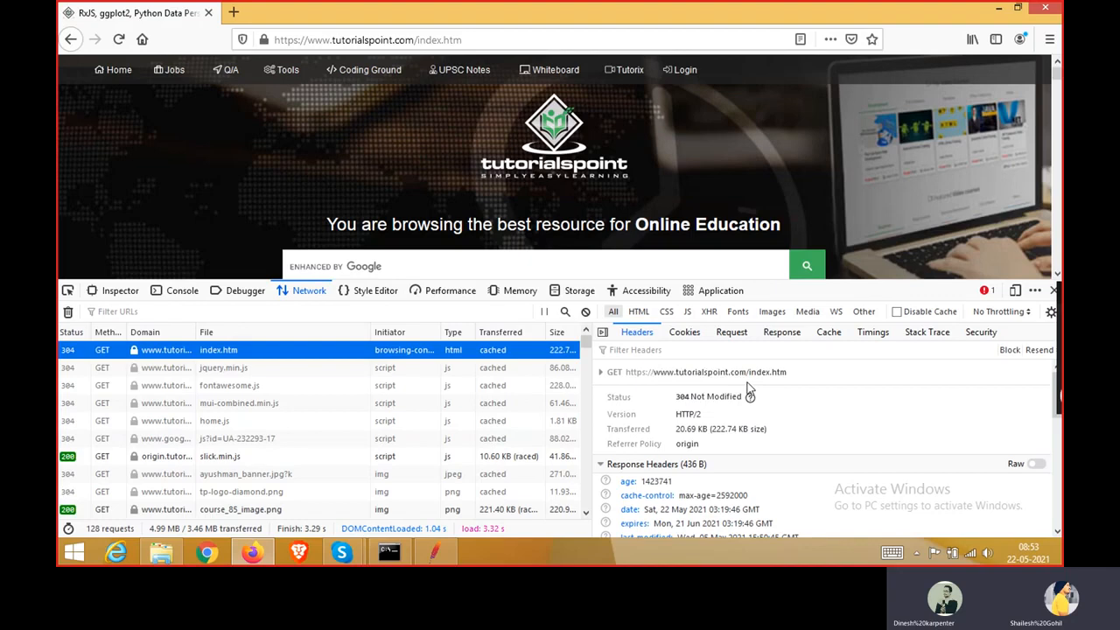
left_click_drag(747, 372, 656, 368)
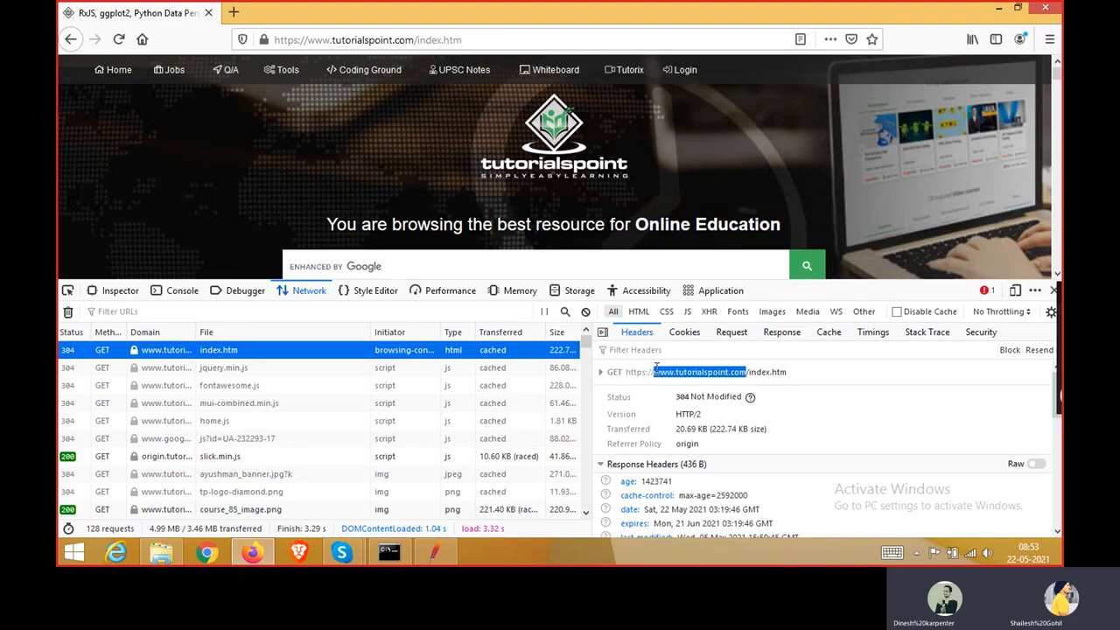
right_click(657, 370)
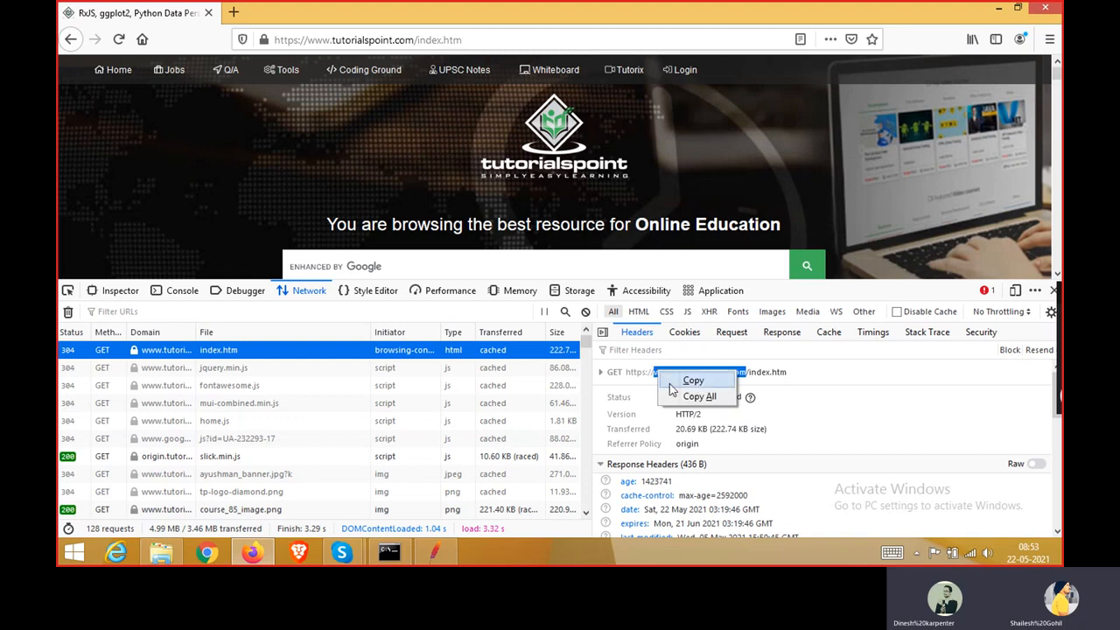
left_click(675, 380)
key("alt+Tab")
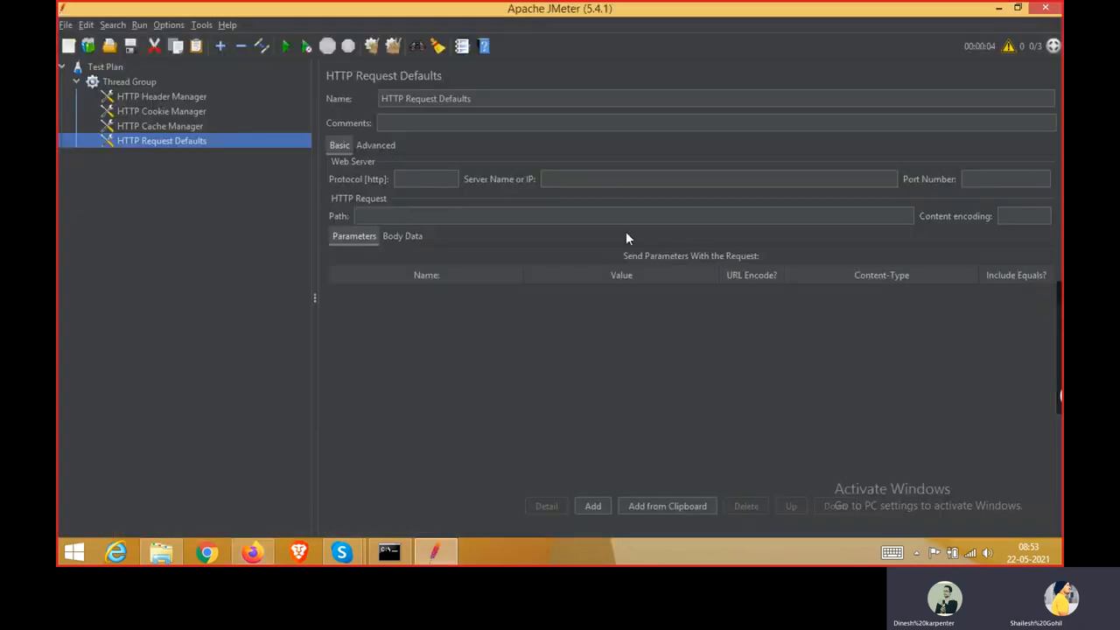
left_click(607, 177)
key("ctrl+v")
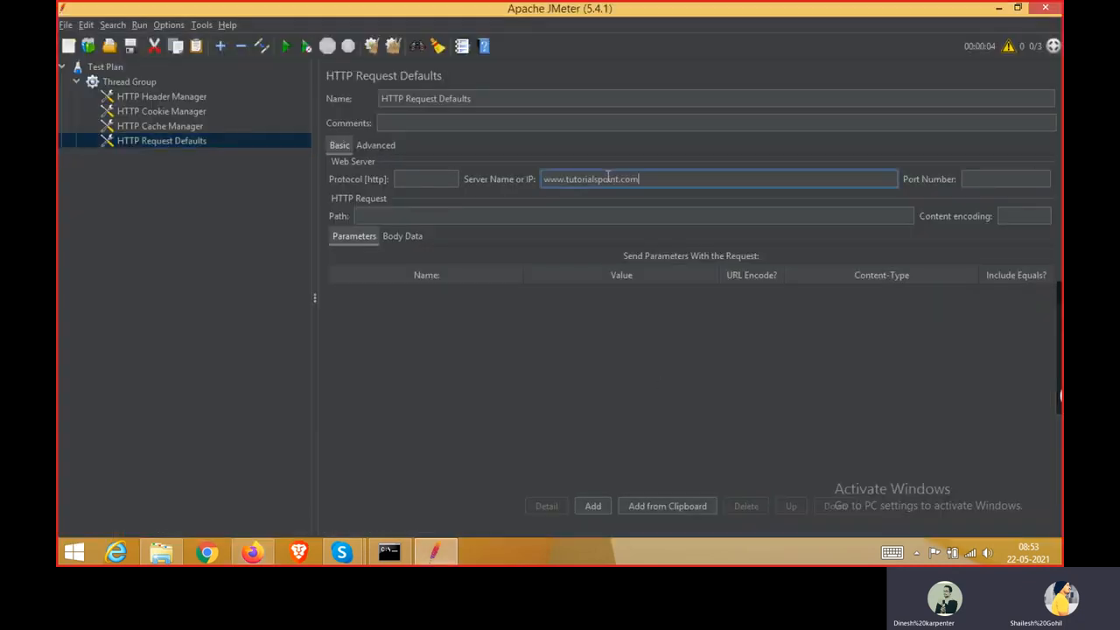
left_click(414, 181)
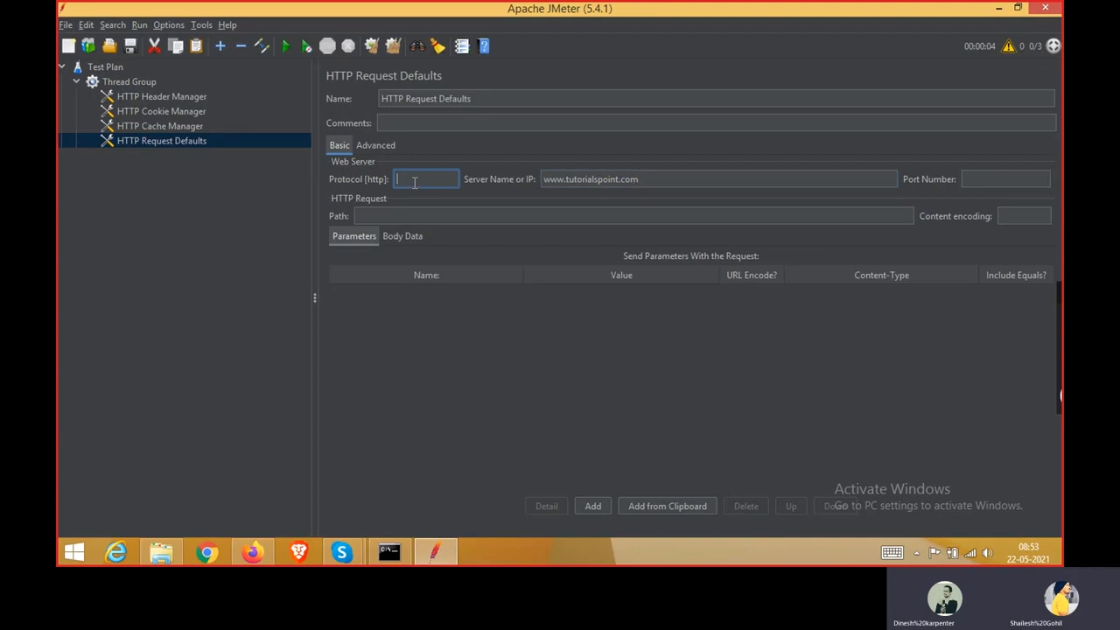
type("https")
left_click(226, 285)
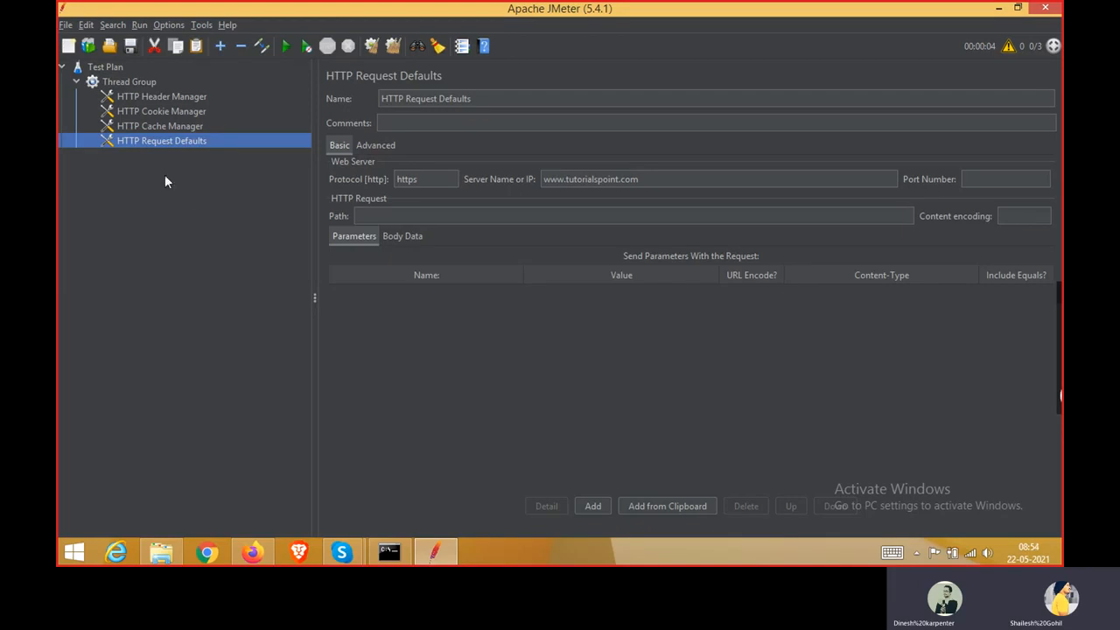
Add a Recording Controller logic controller to the Thread Group
right_click(147, 82)
mouse_move(194, 89)
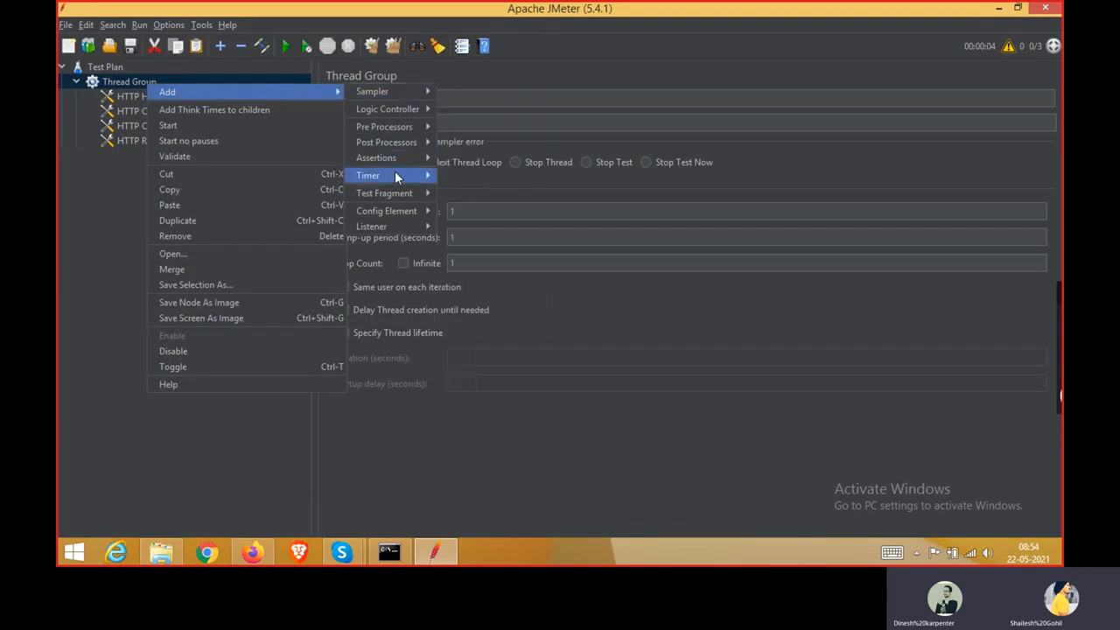
mouse_move(410, 217)
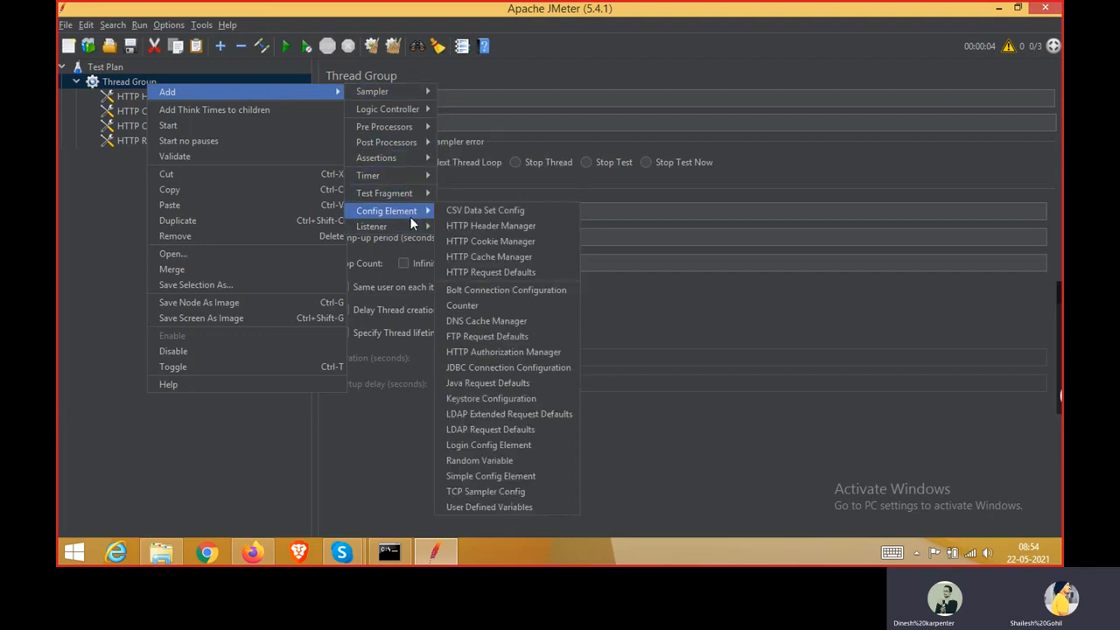
mouse_move(406, 111)
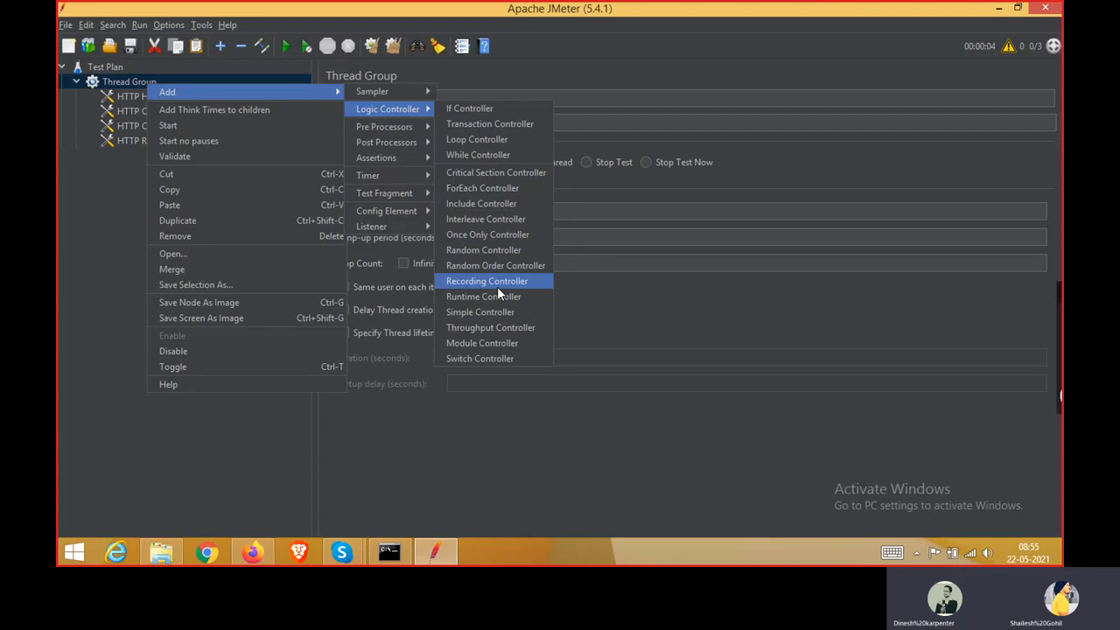
left_click(497, 286)
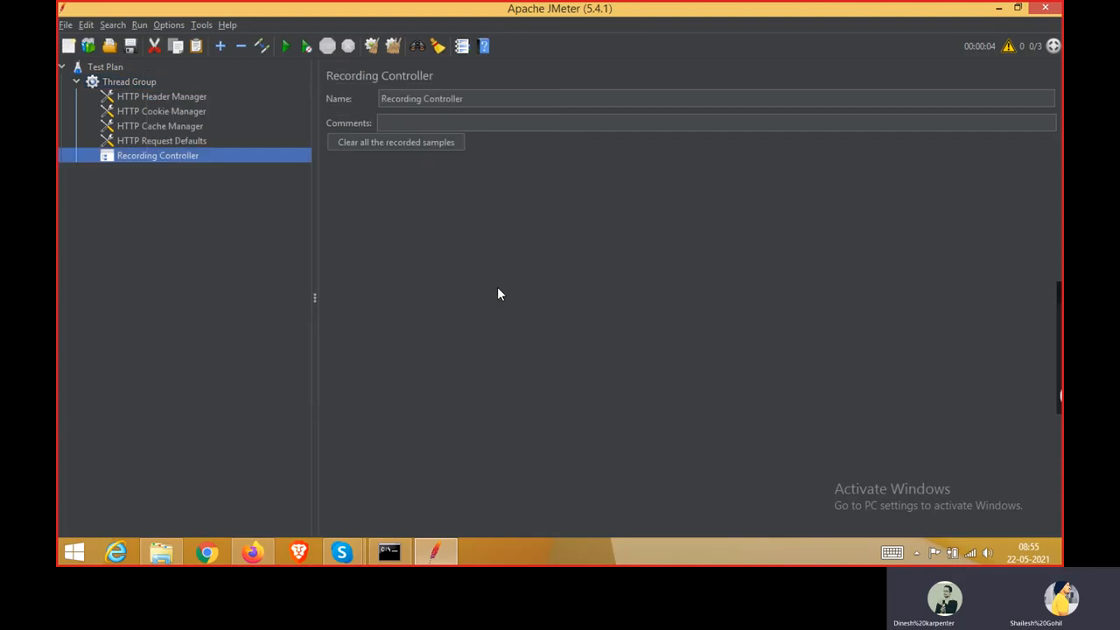
left_click(153, 140)
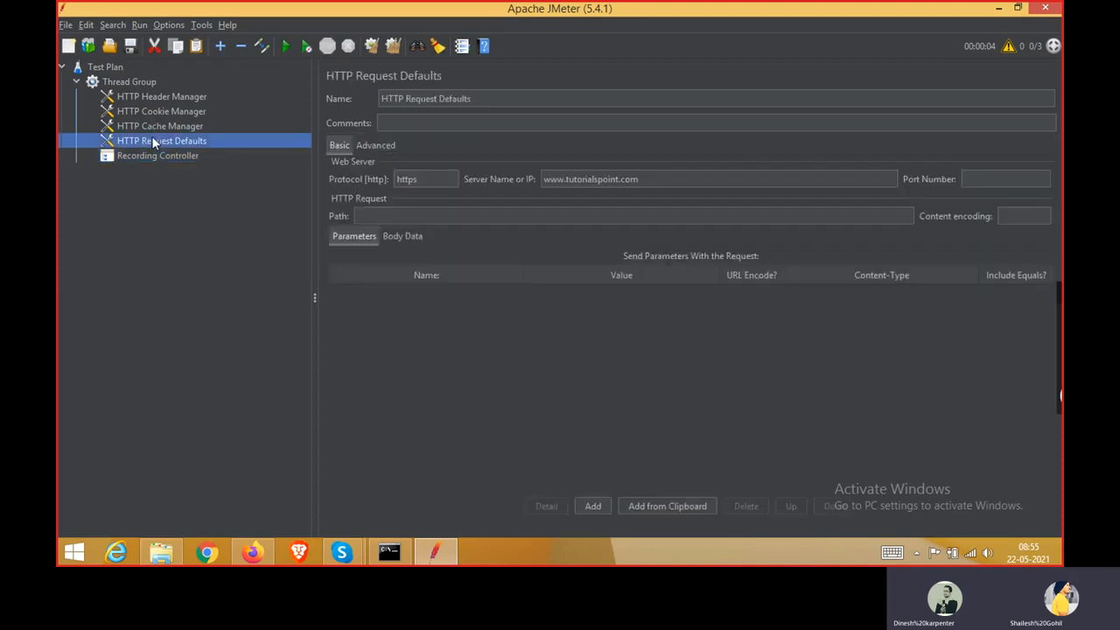
left_click(129, 83)
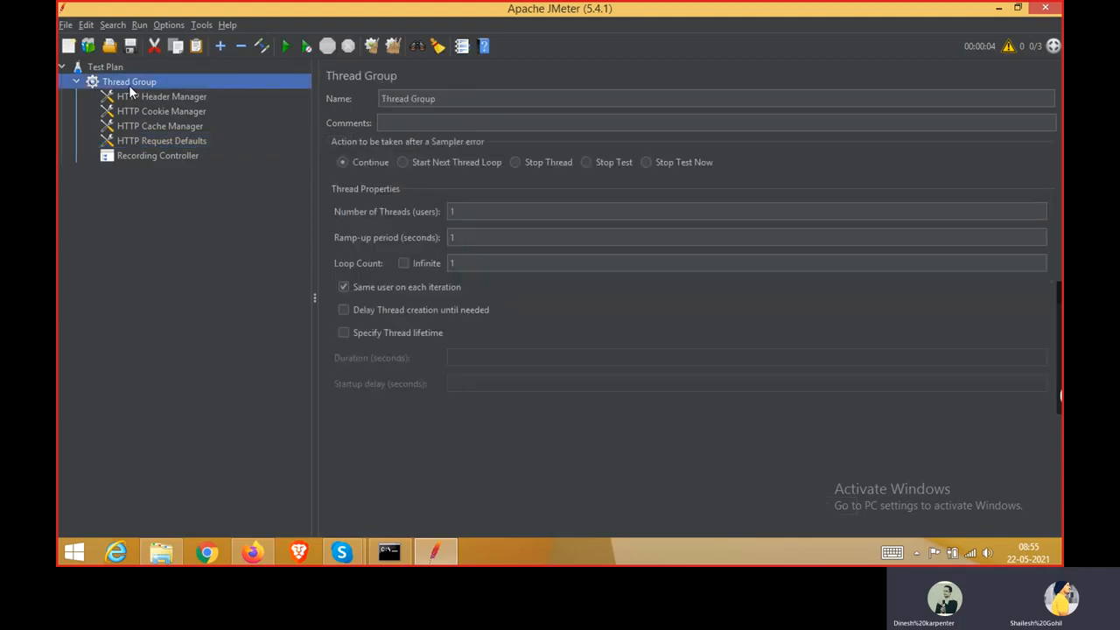
right_click(130, 87)
mouse_move(146, 96)
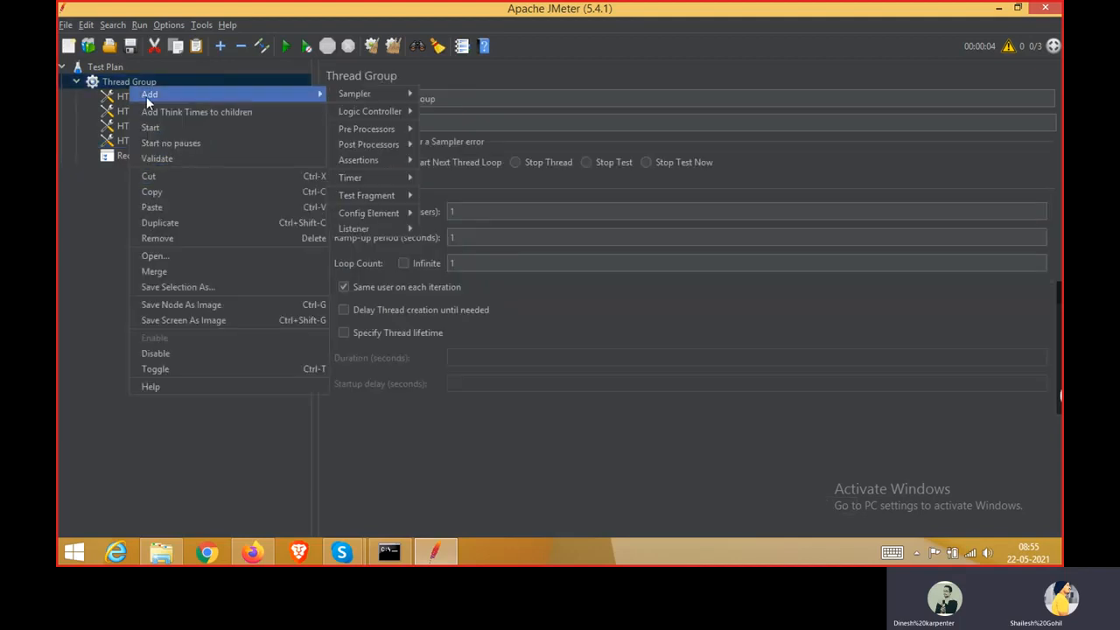
mouse_move(356, 94)
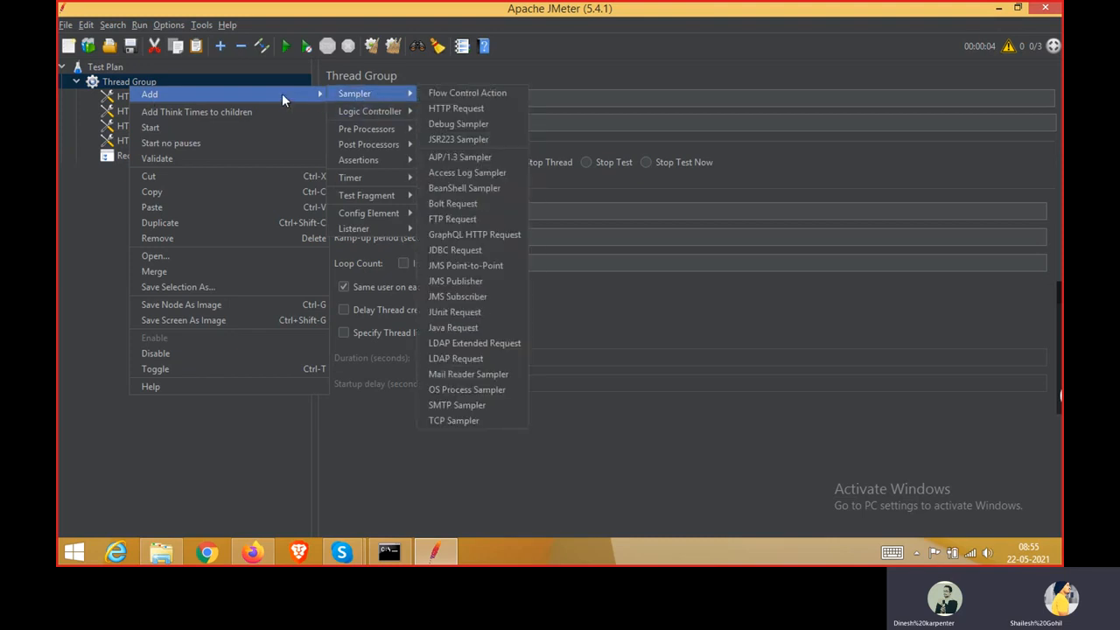
Add an HTTP(S) Test Script Recorder non-test element to the Test Plan
left_click(117, 68)
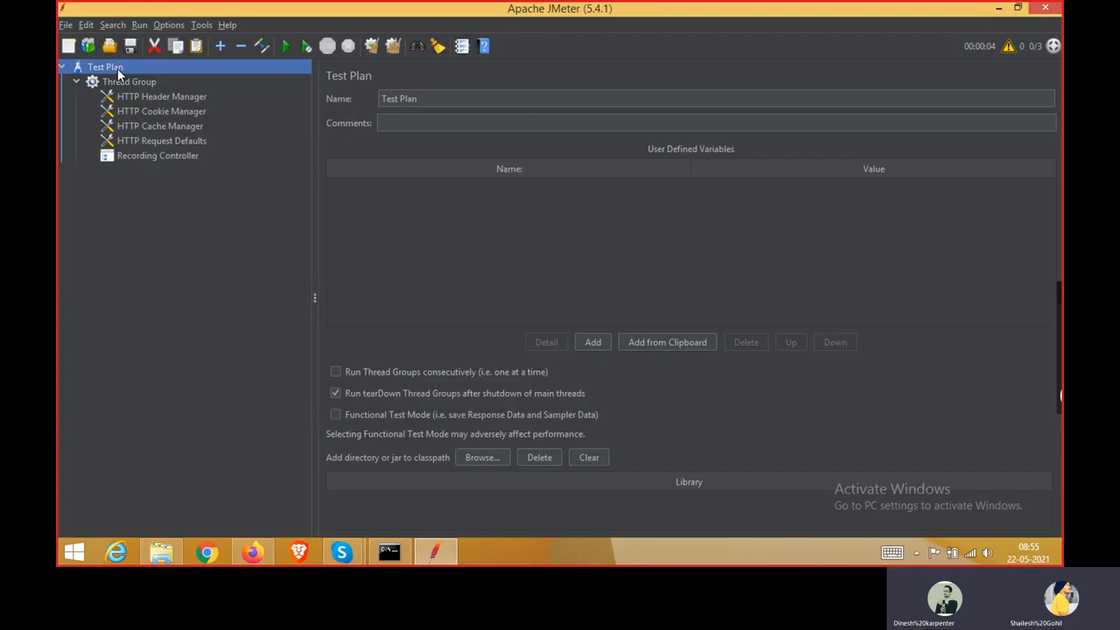
right_click(117, 68)
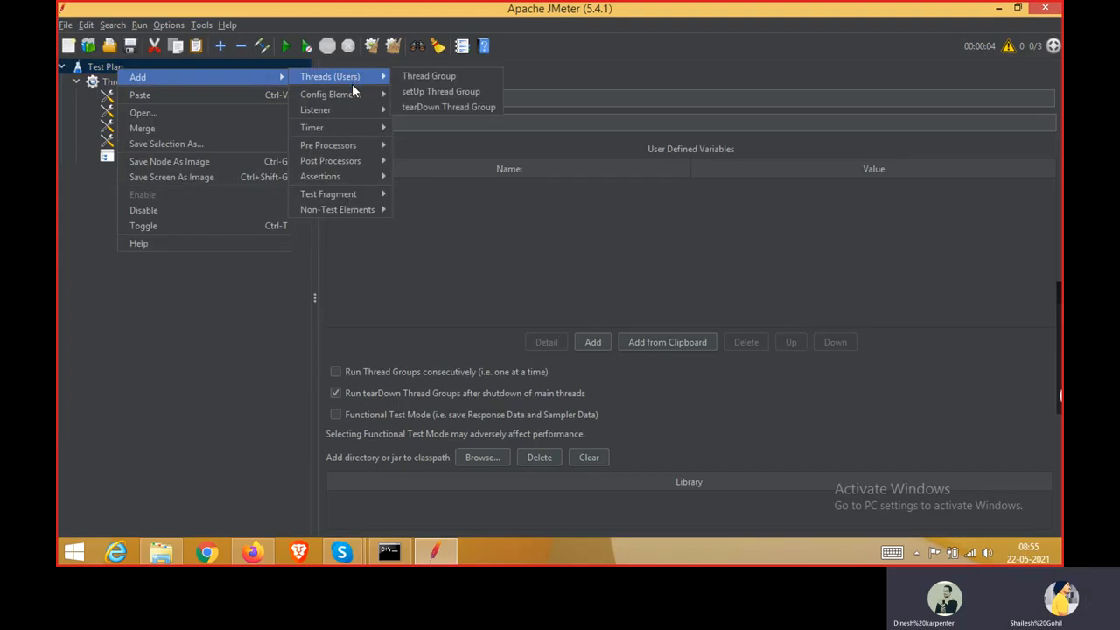
mouse_move(366, 213)
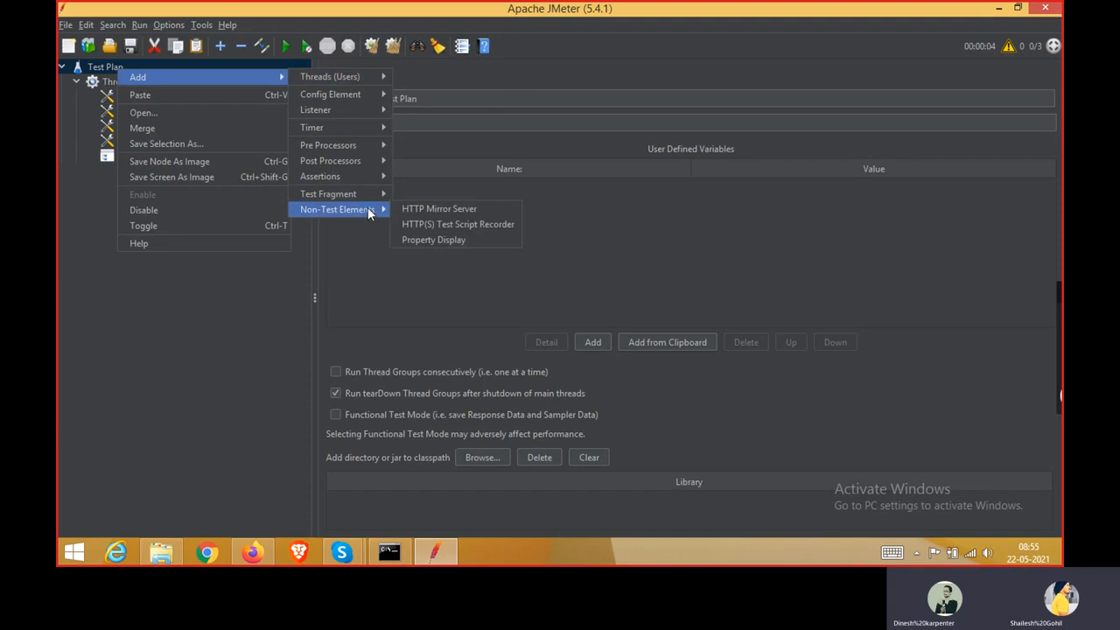
left_click(435, 224)
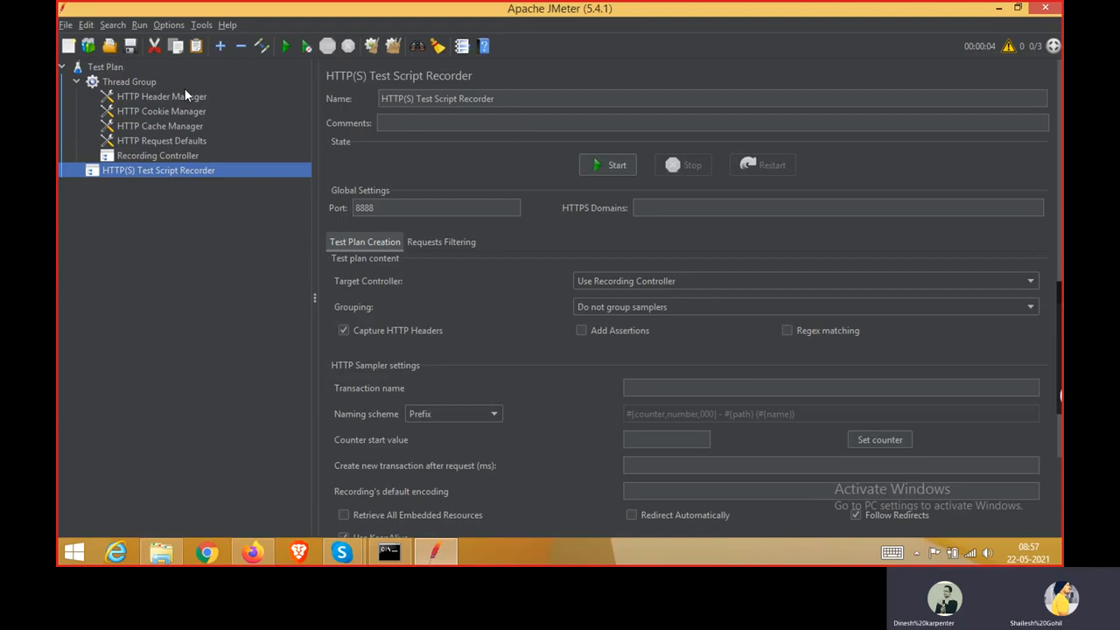
Switch to File Explorer, show the JMeter bin folder in details view and look through its files
left_click(161, 551)
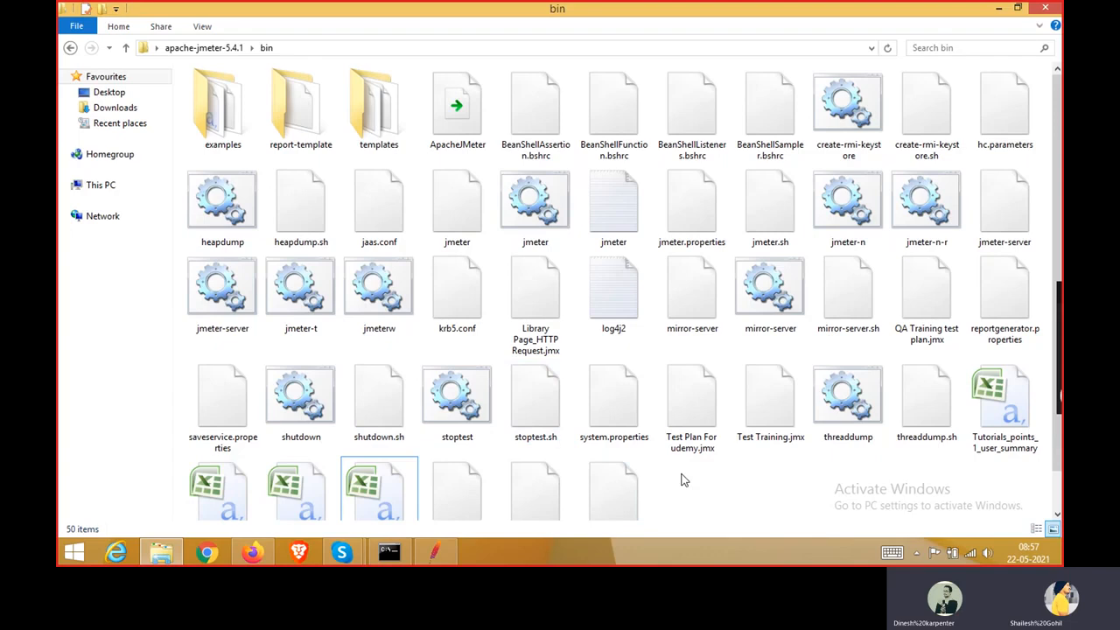
left_click(1035, 529)
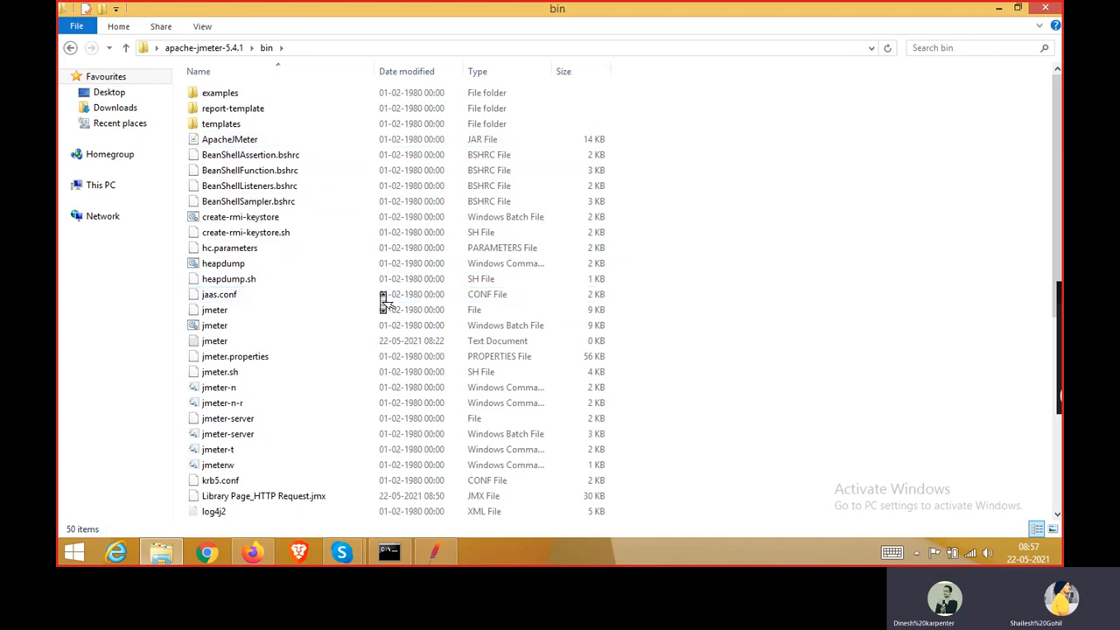
scroll(383, 300, "down", 5)
scroll(382, 298, "up", 5)
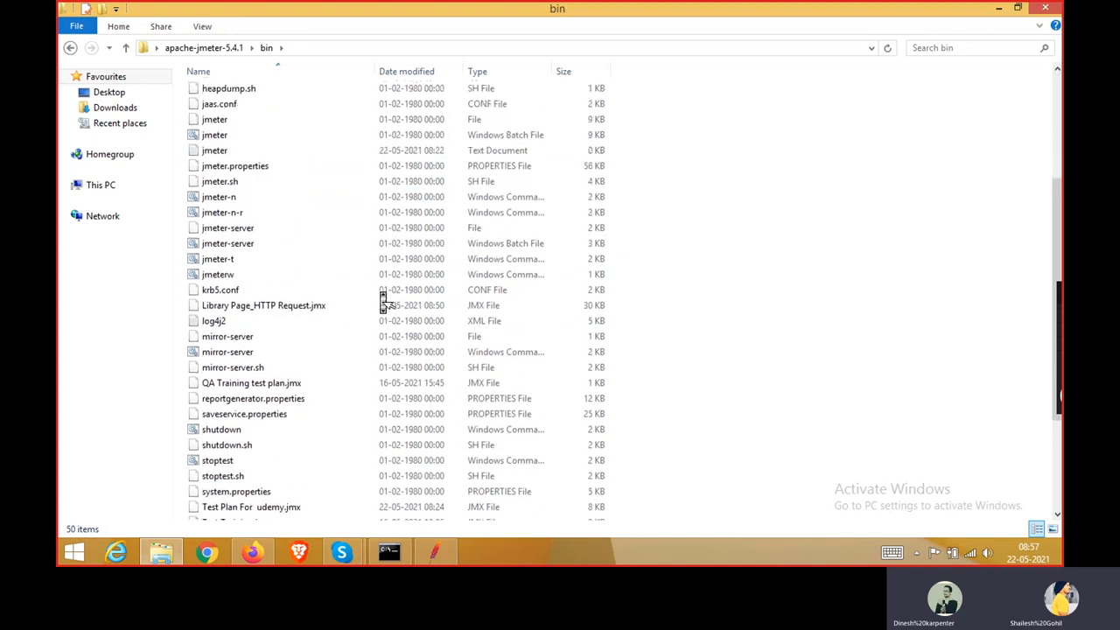
left_click(390, 552)
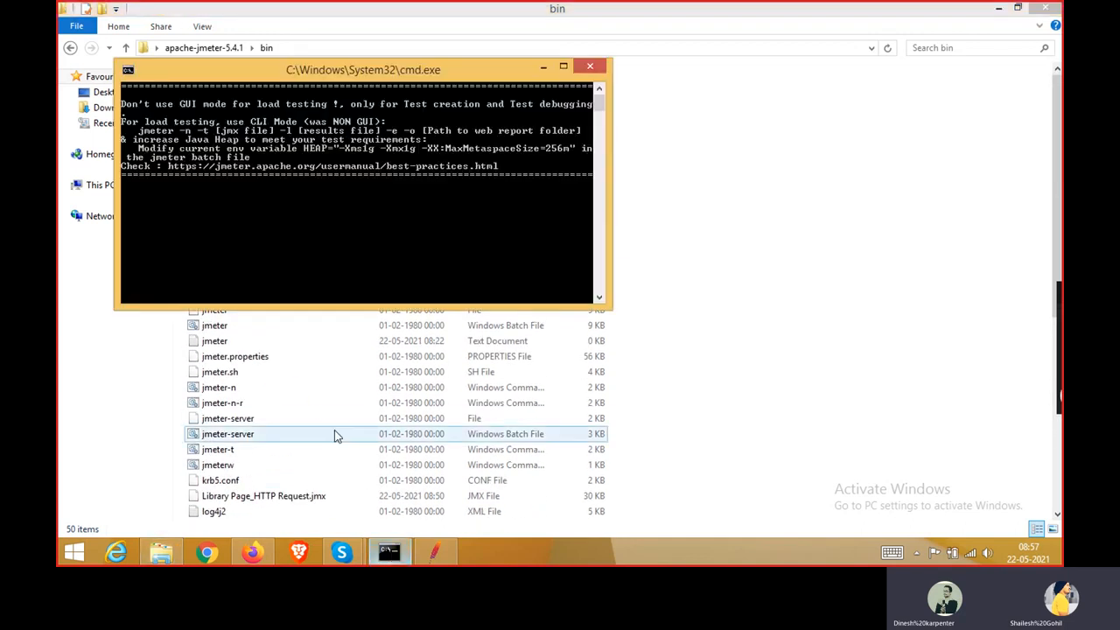
Switch to JMeter and run the test plan without saving it first
left_click(429, 551)
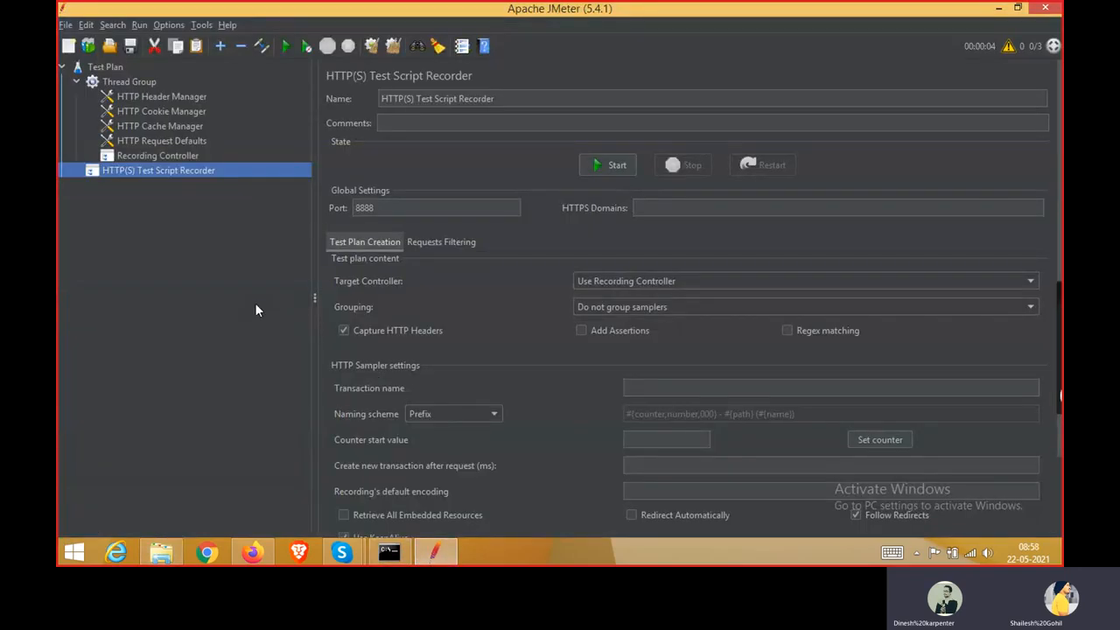
left_click(286, 49)
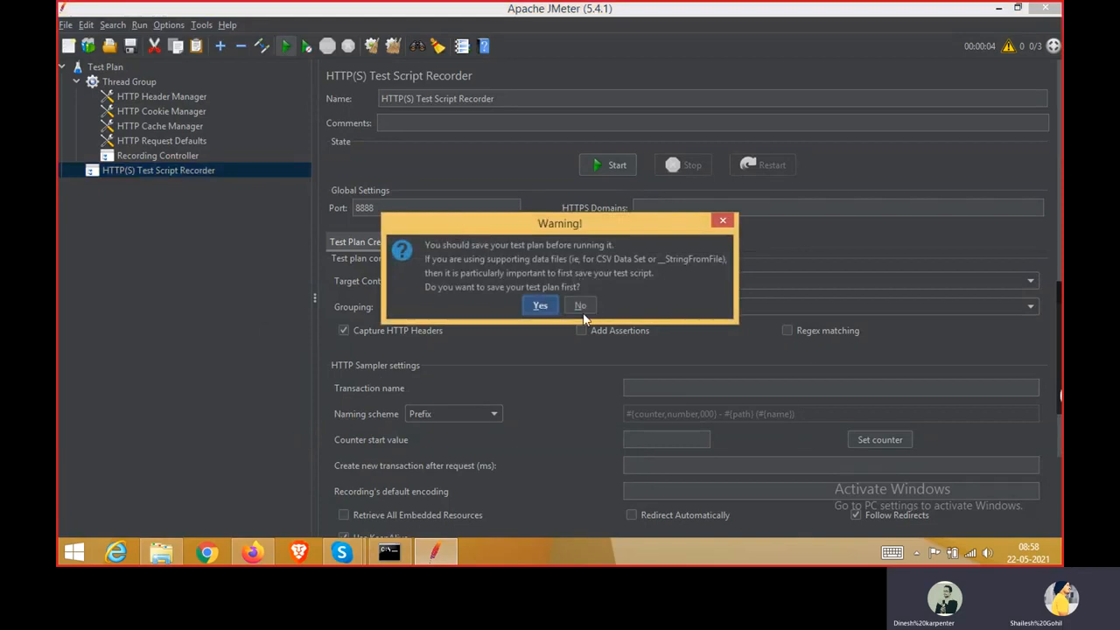
left_click(581, 307)
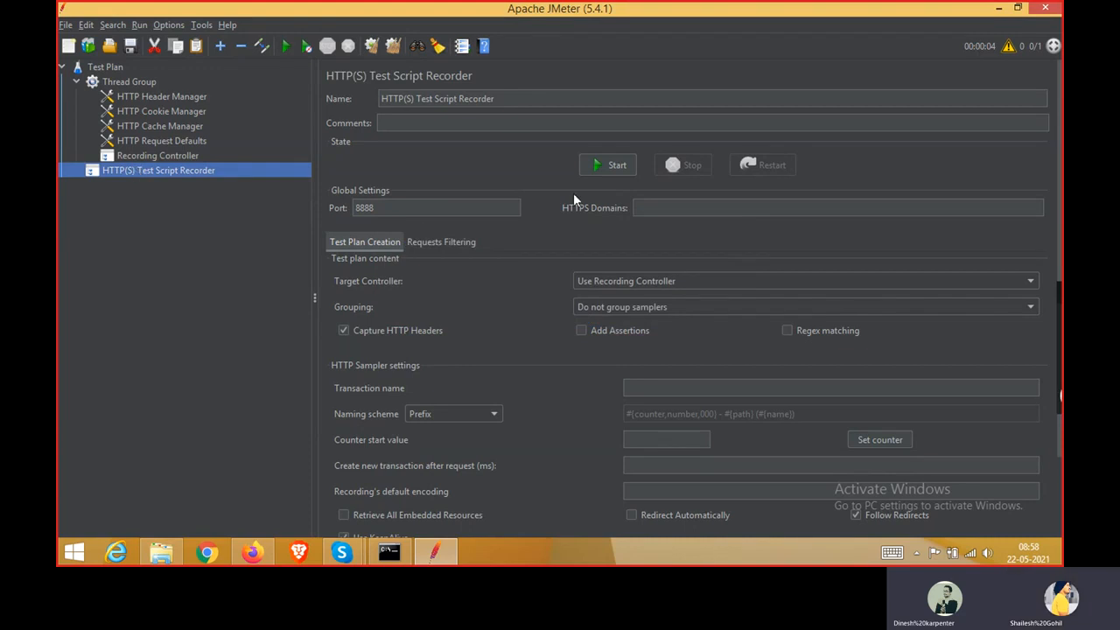
Start the HTTP(S) Test Script Recorder and allow Java(TM) Platform SE binary through the firewall on private networks
left_click(605, 166)
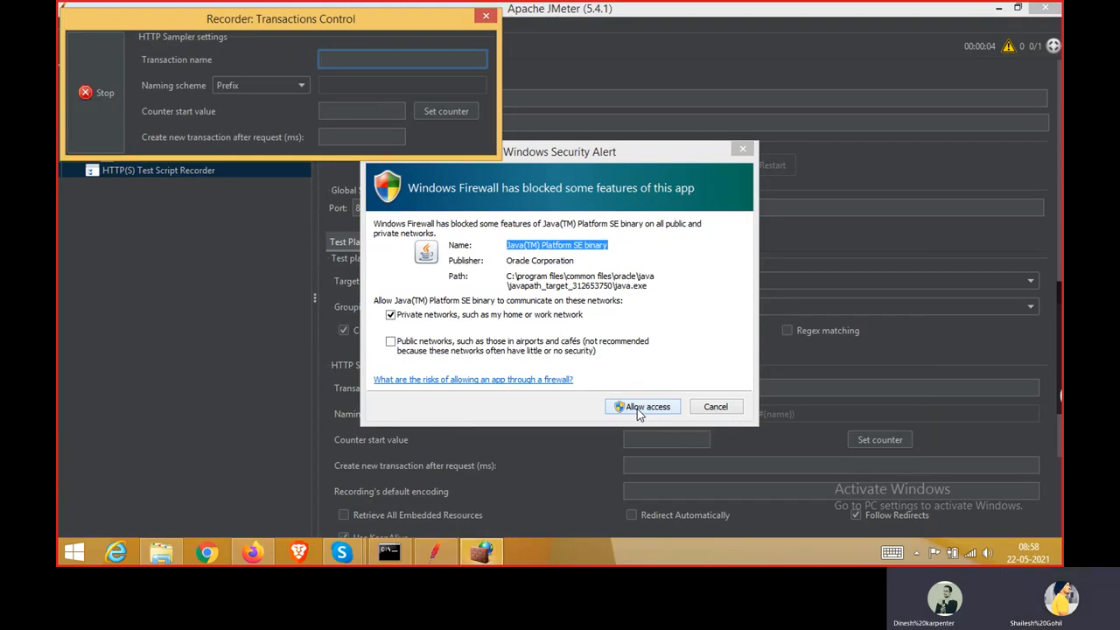
left_click(637, 408)
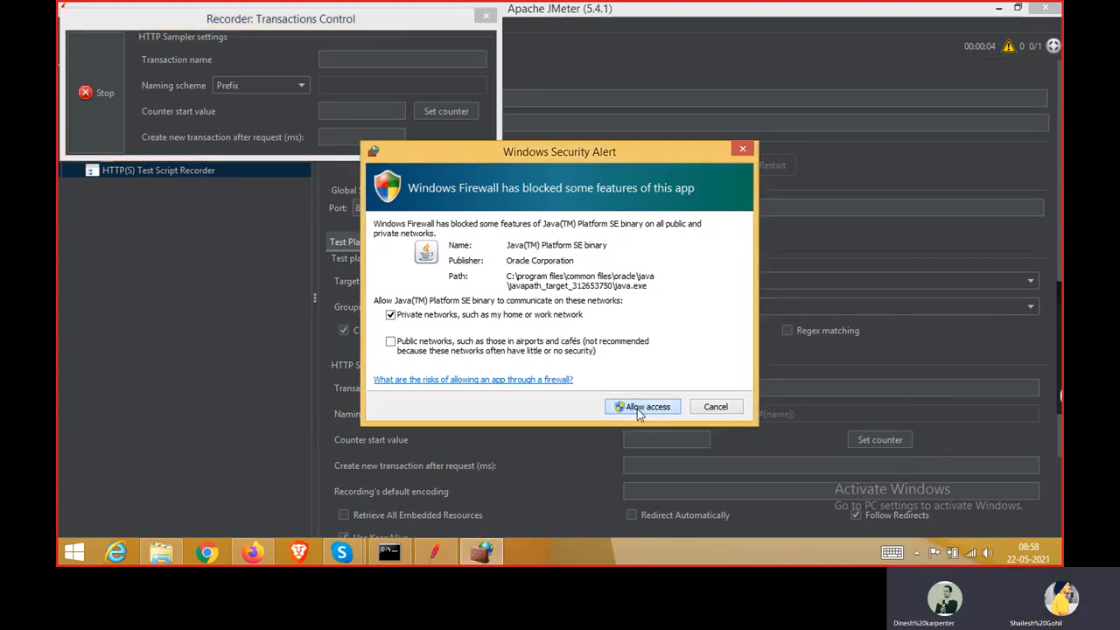
left_click(639, 408)
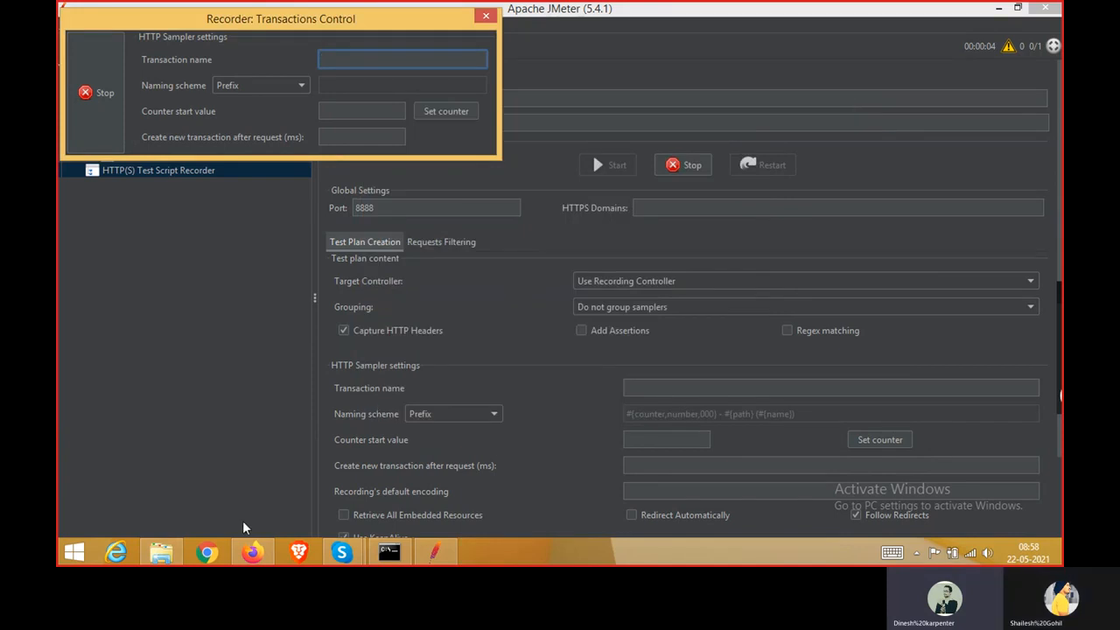
Switch to File Explorer, move the recorder window off the file list and select the ApacheJMeterTemporaryRootCA certificate in the bin folder
left_click(161, 552)
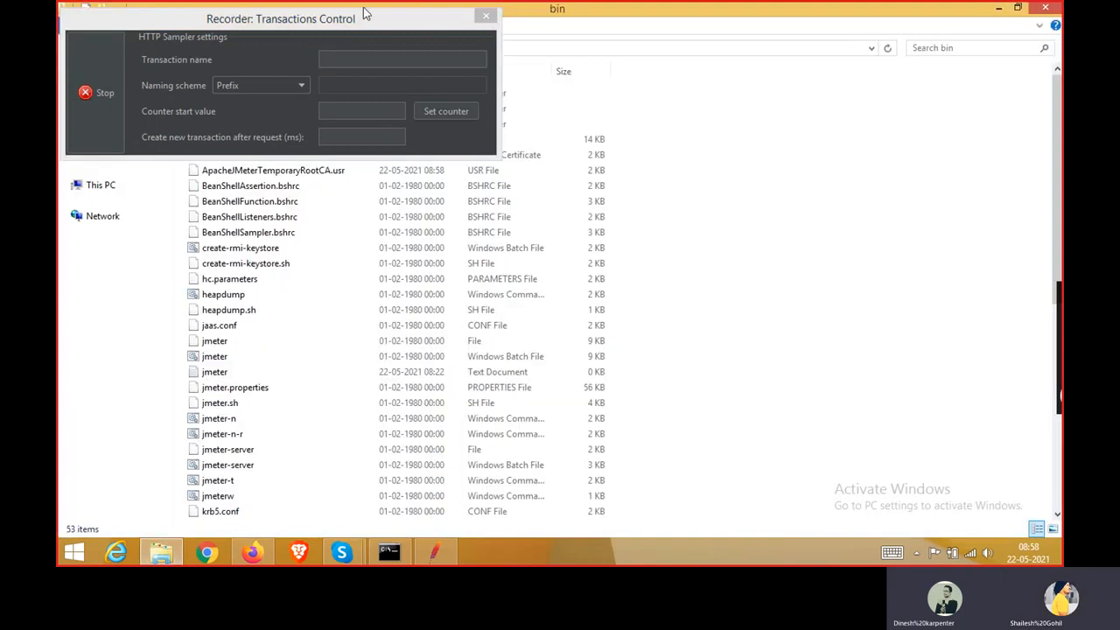
left_click_drag(365, 14, 855, 203)
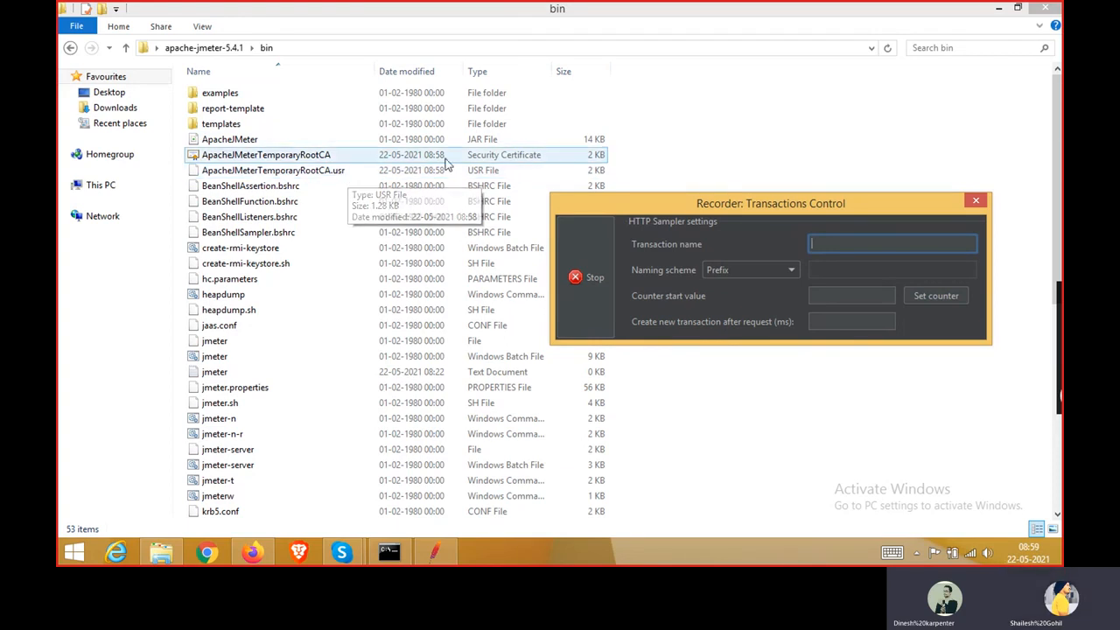
left_click(479, 157)
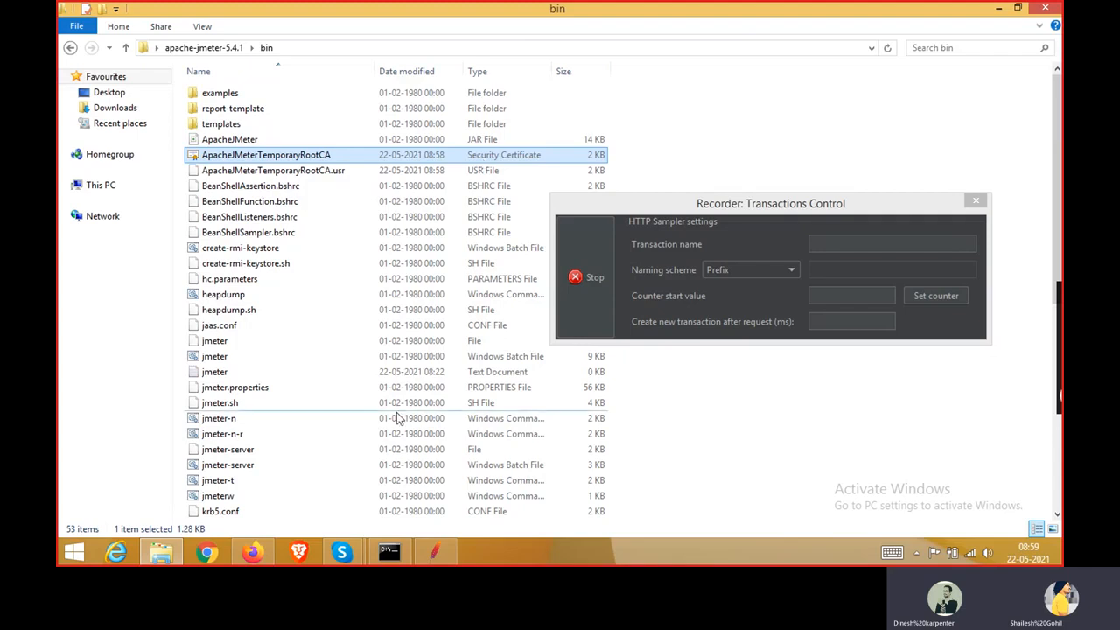
Move the Recorder: Transactions Control window aside and stop the recording from it
left_click(253, 554)
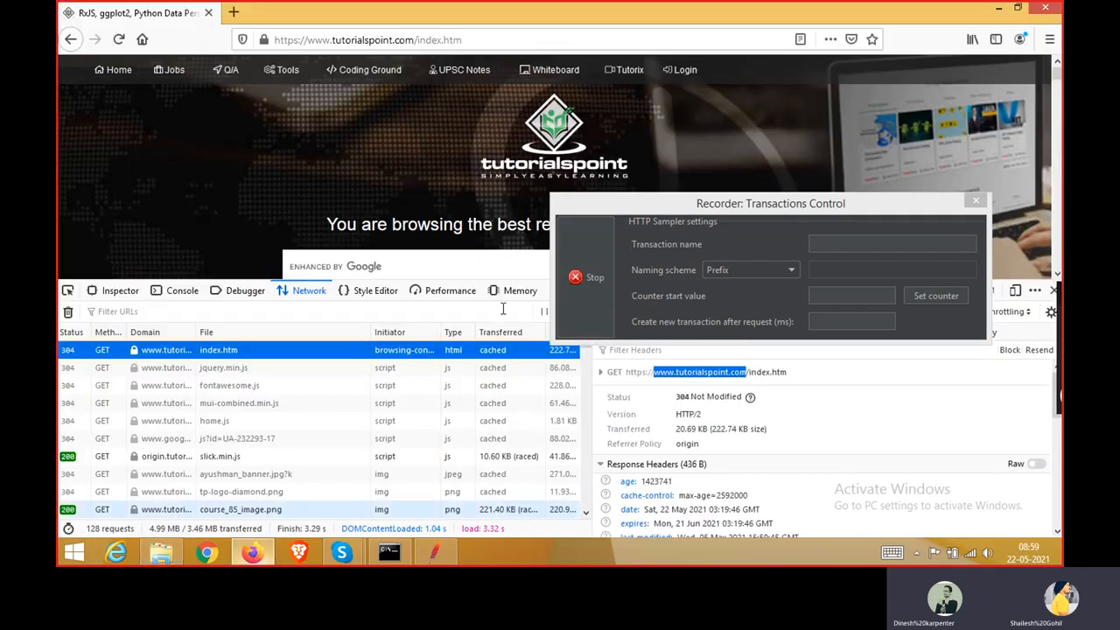
left_click(823, 201)
left_click_drag(768, 160, 732, 126)
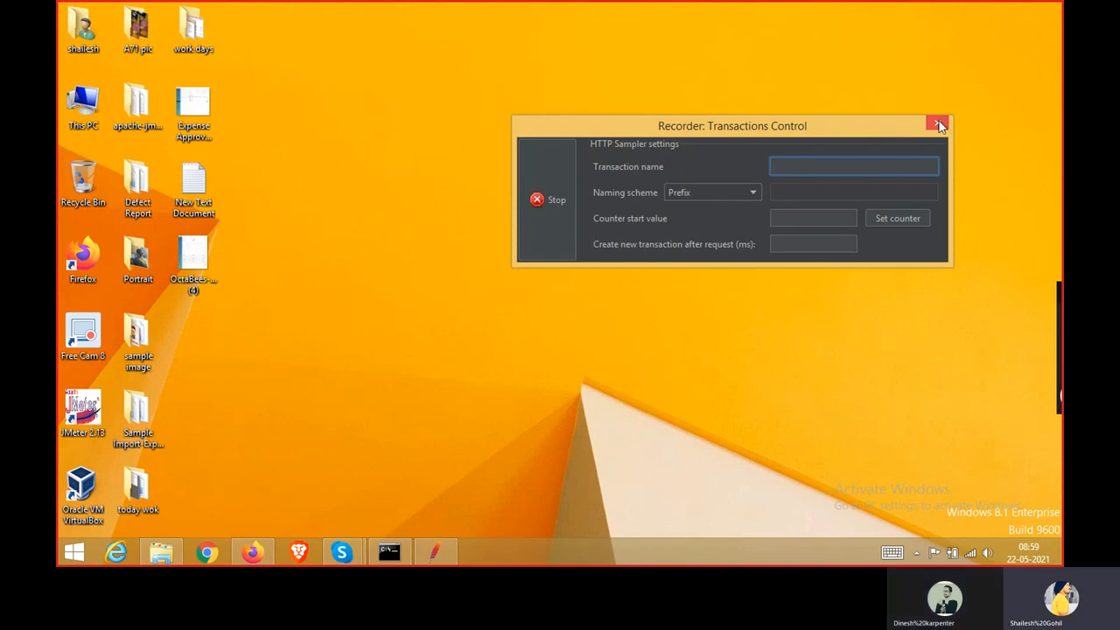
left_click_drag(763, 124, 994, 128)
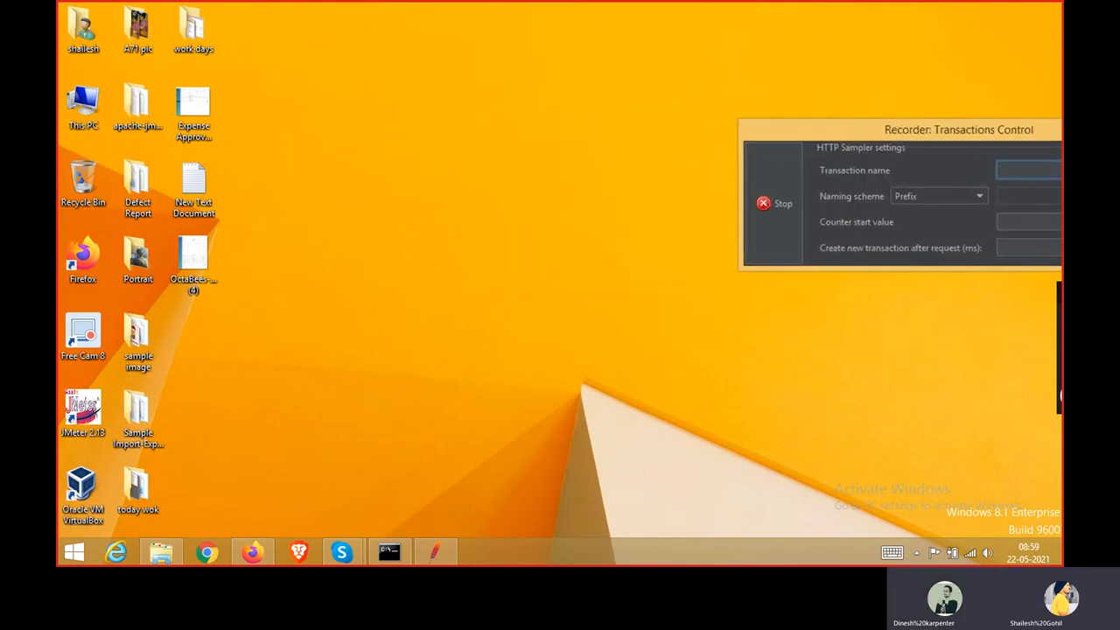
left_click(763, 210)
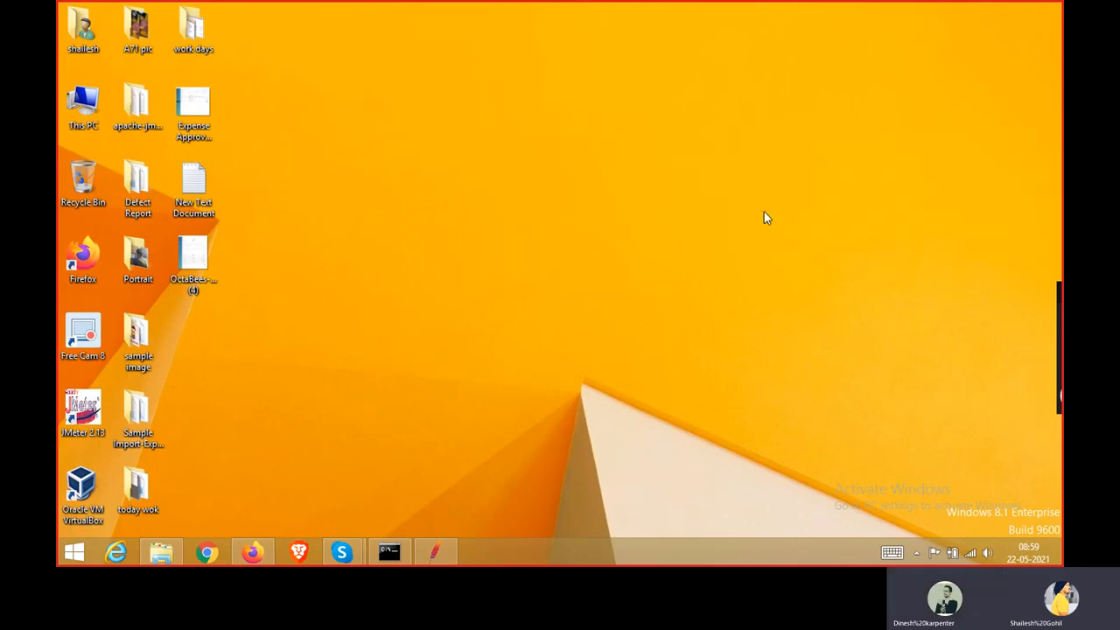
Switch to Firefox, search its options for "cer" and open the Certificate Manager
left_click(261, 554)
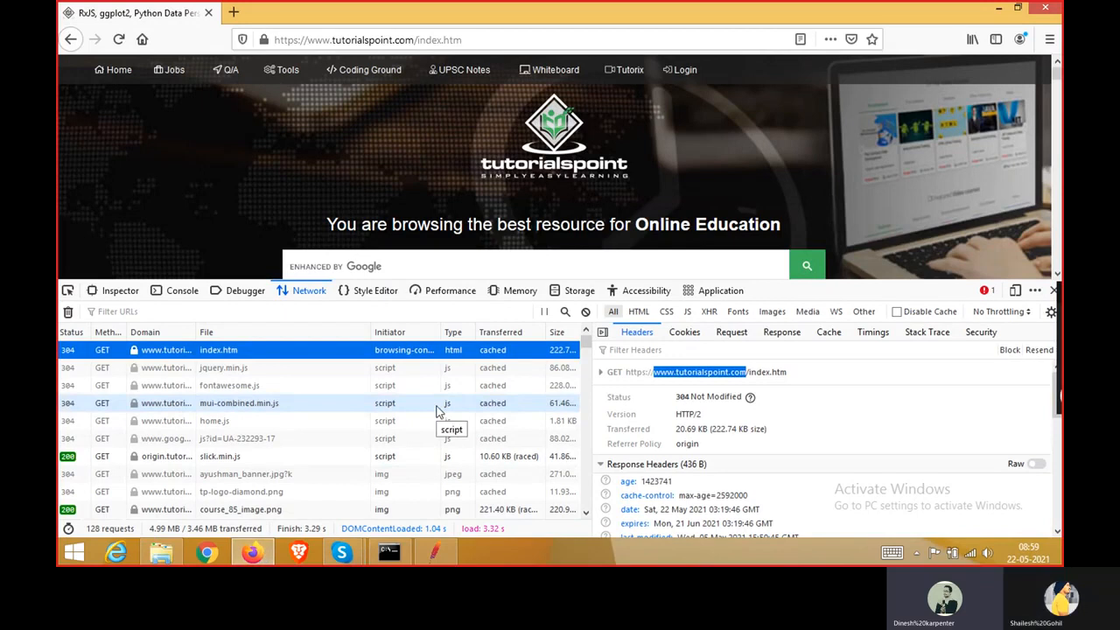
left_click(243, 41)
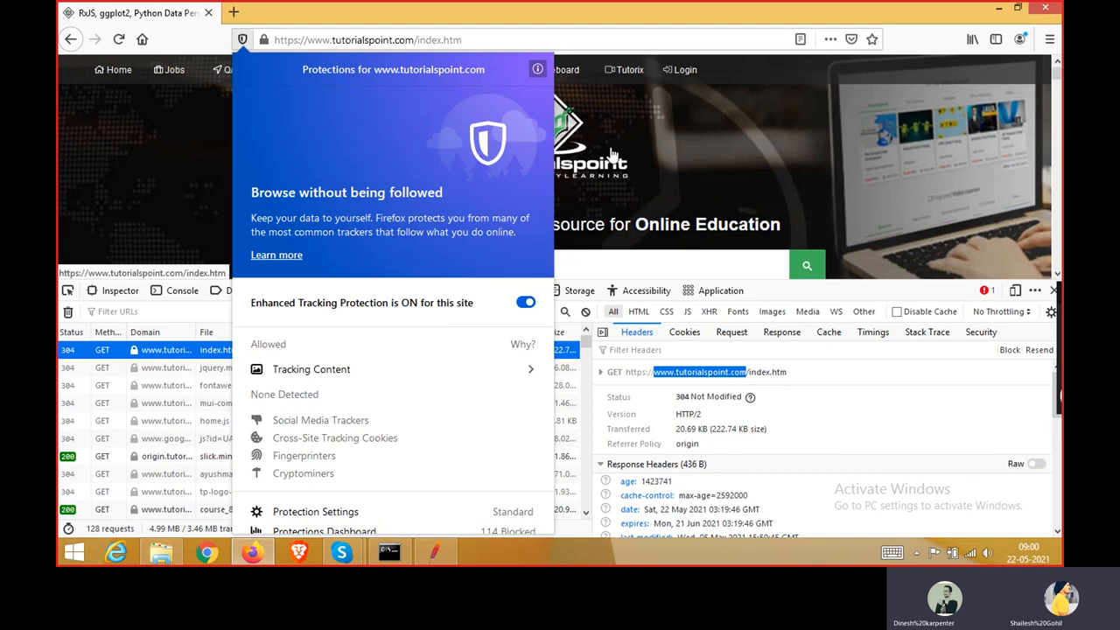
left_click(197, 163)
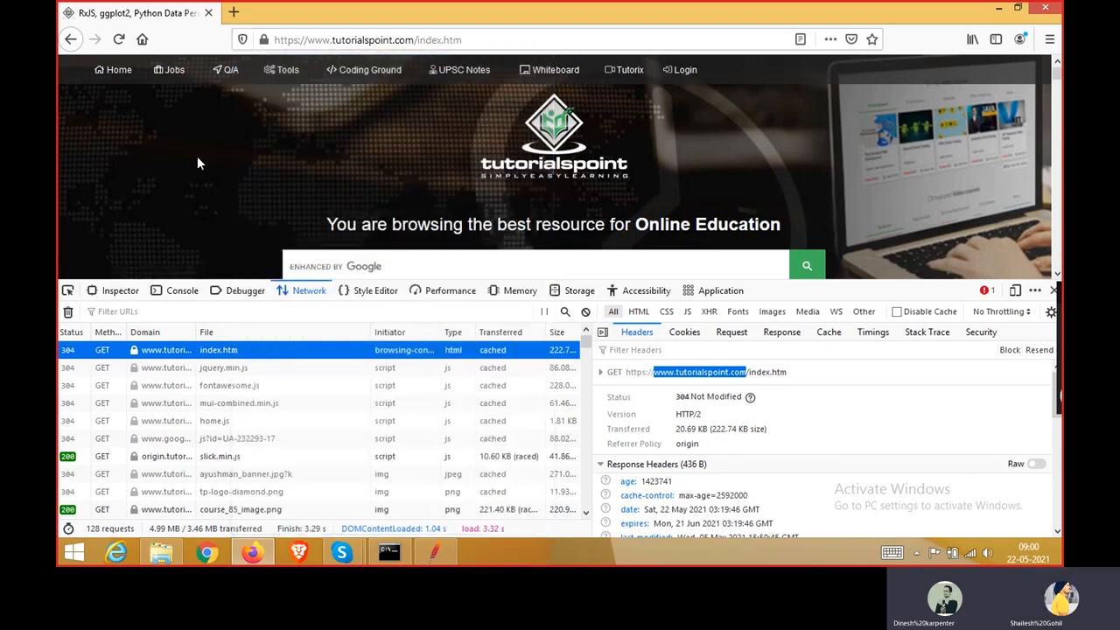
left_click(1048, 40)
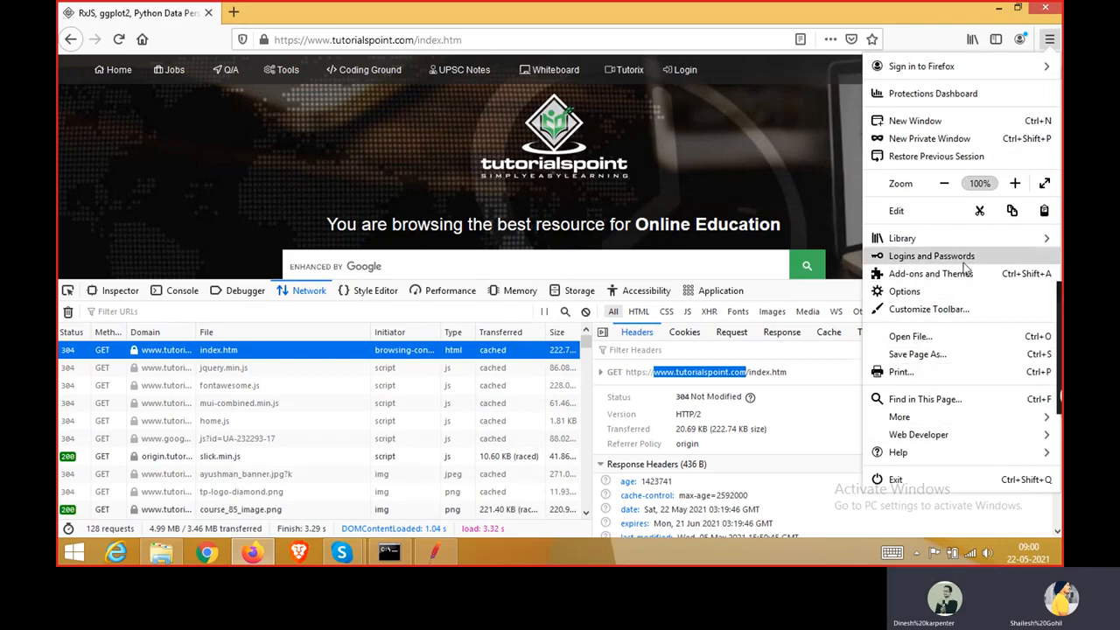
left_click(952, 296)
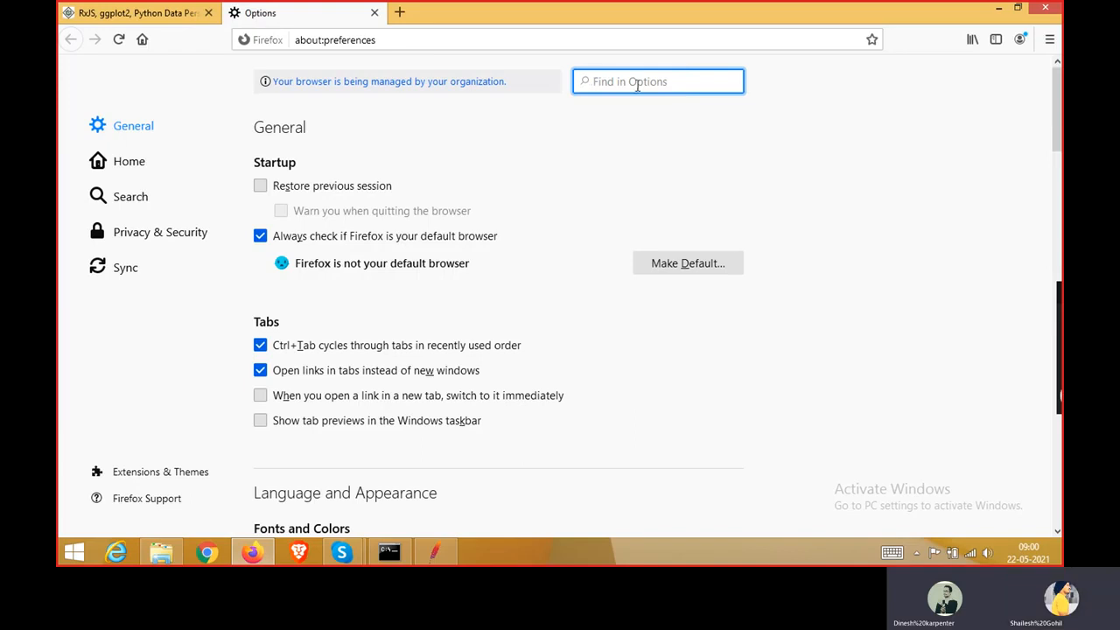
type("cer")
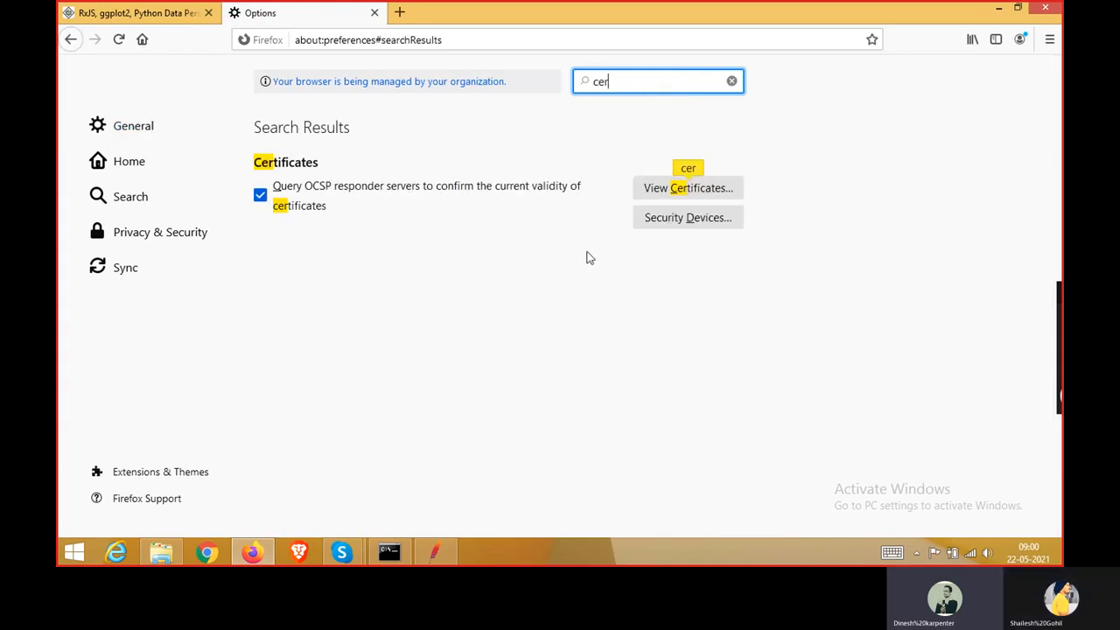
left_click(661, 195)
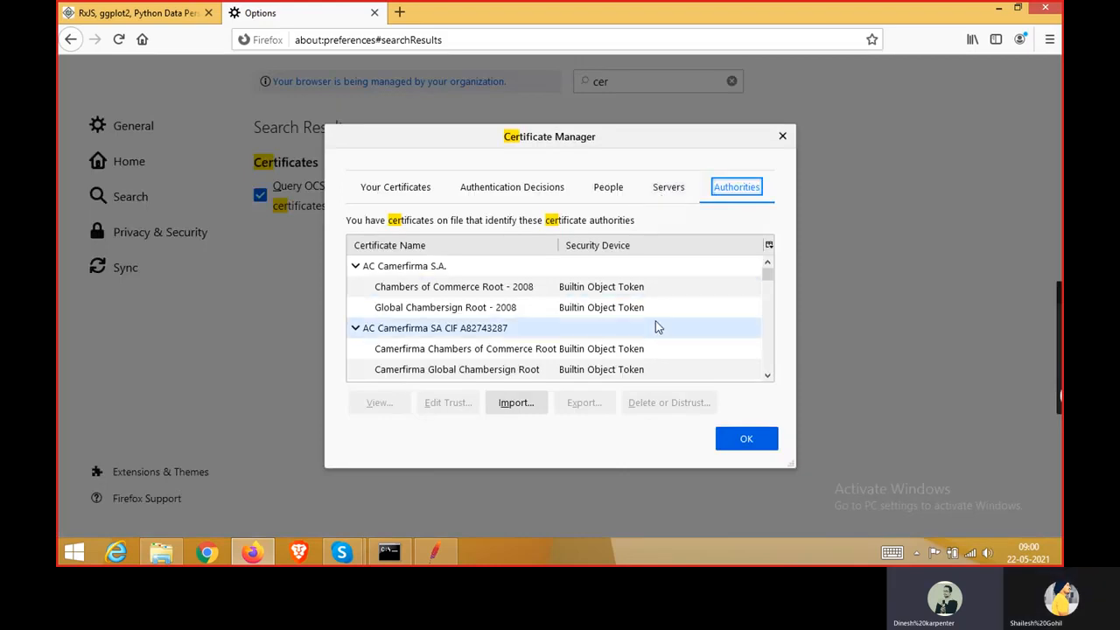
Start importing a CA certificate and browse to the apache-jmeter-5.4.1\bin folder using its path copied from File Explorer
left_click(516, 404)
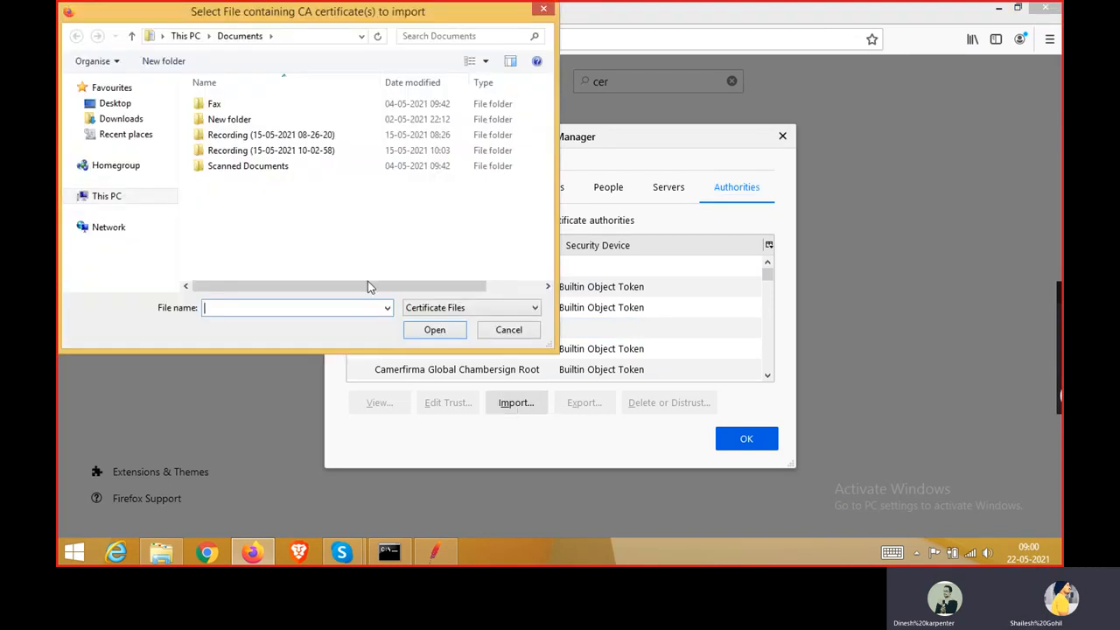
left_click_drag(368, 23, 546, 128)
left_click(161, 554)
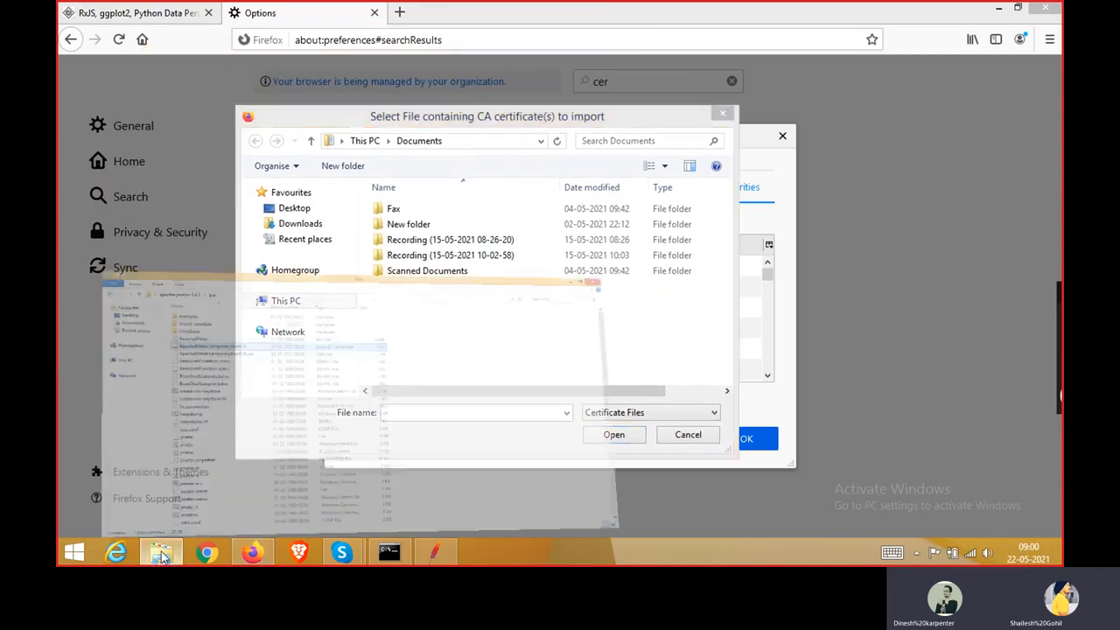
left_click(327, 49)
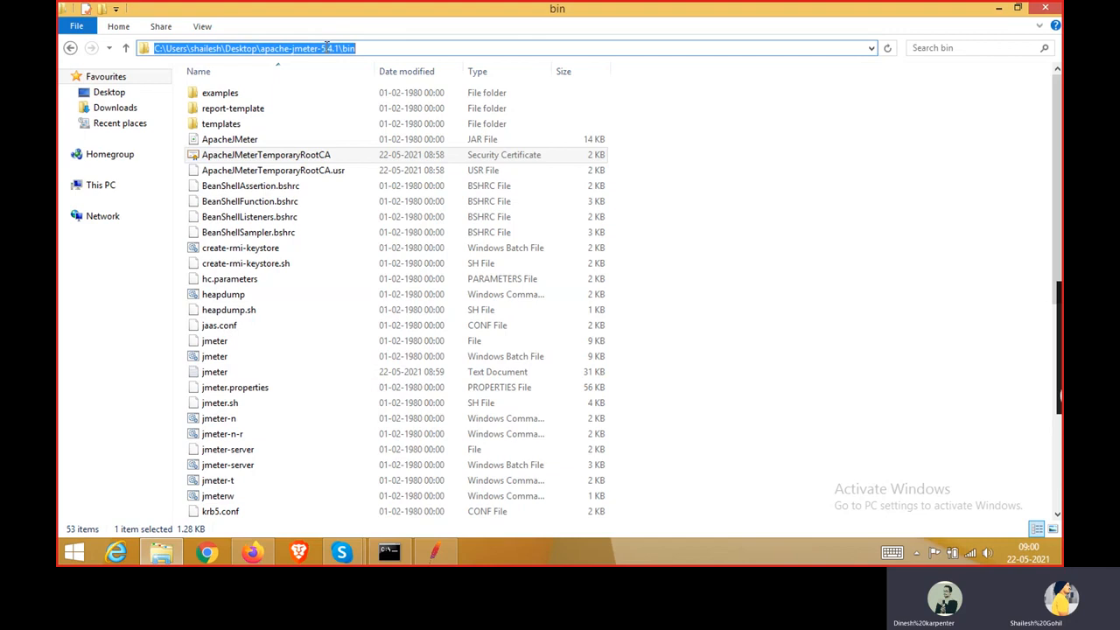
key("alt+Tab")
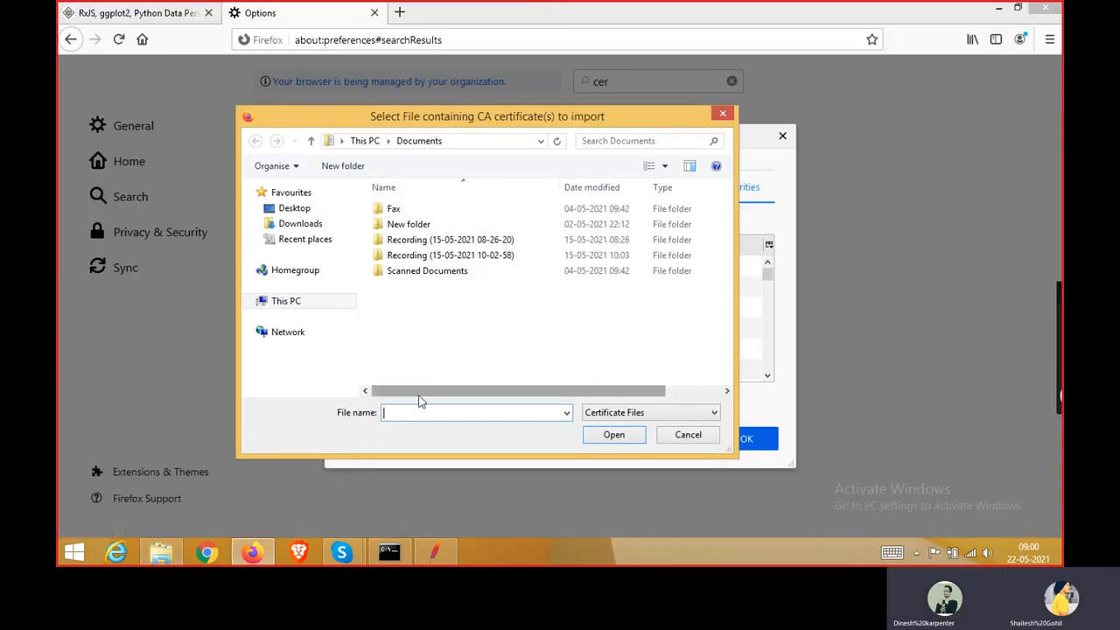
key("ctrl+v")
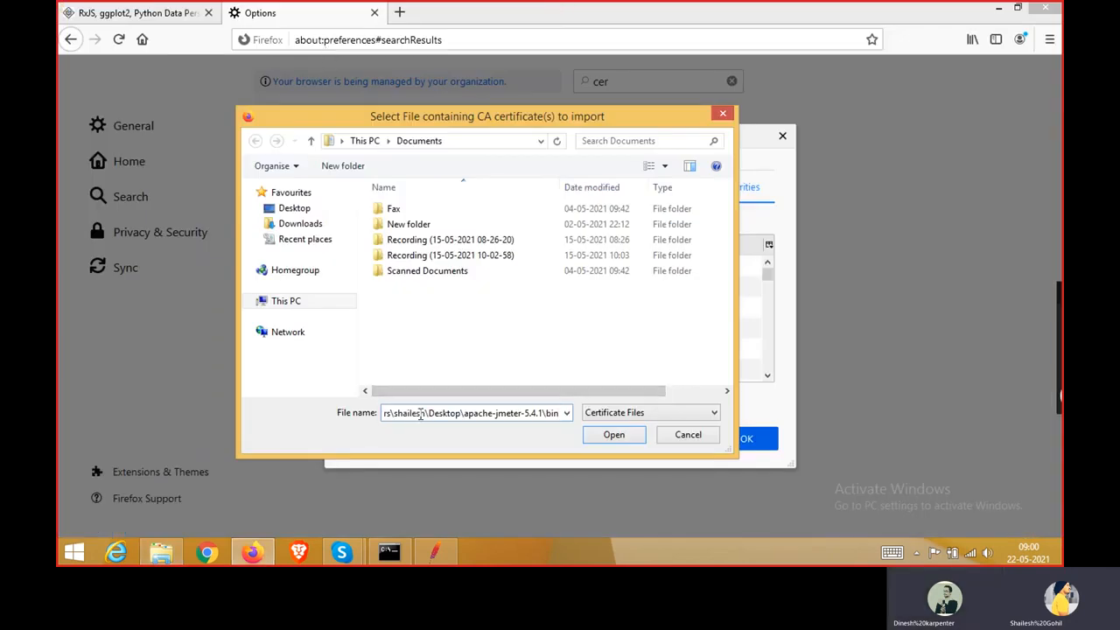
key("Return")
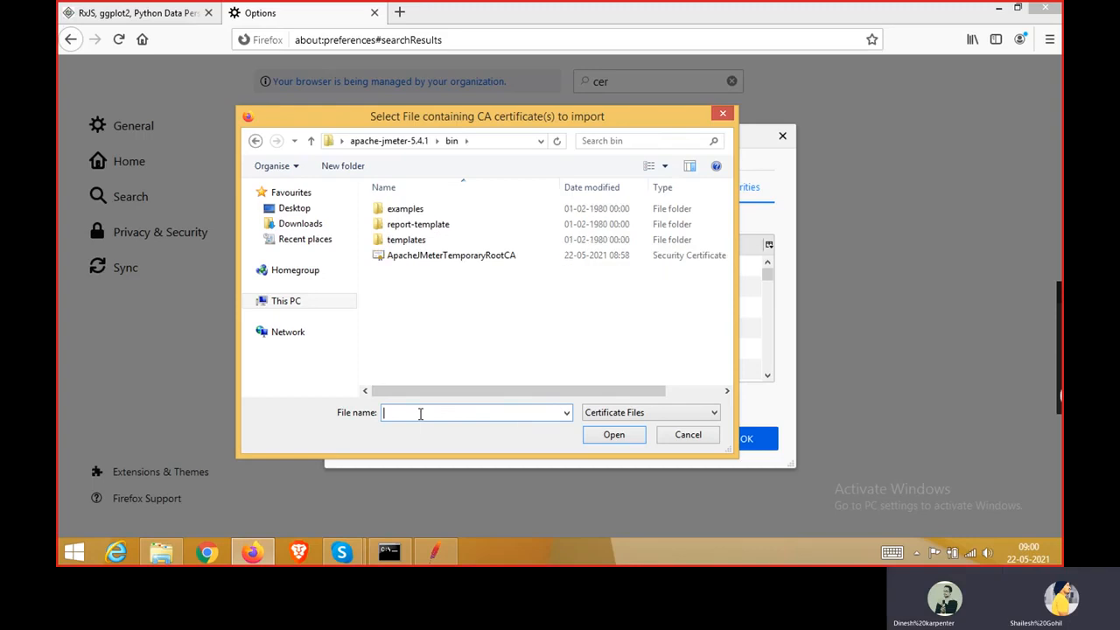
Import the ApacheJMeterTemporaryRootCA certificate, trusting it to identify both websites and email users
left_click(487, 259)
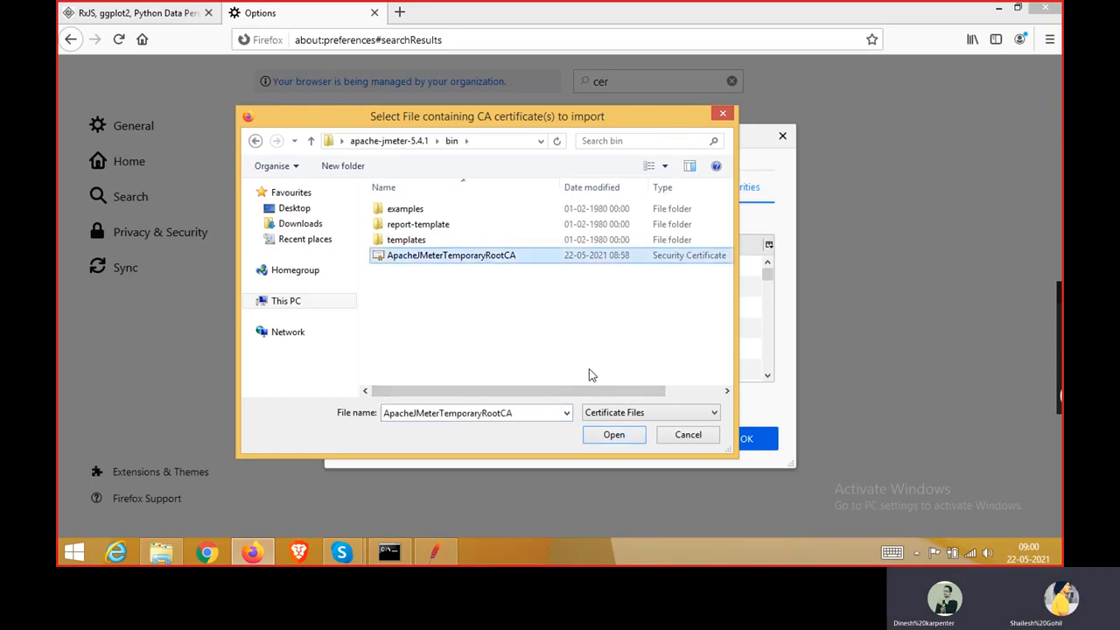
left_click(601, 435)
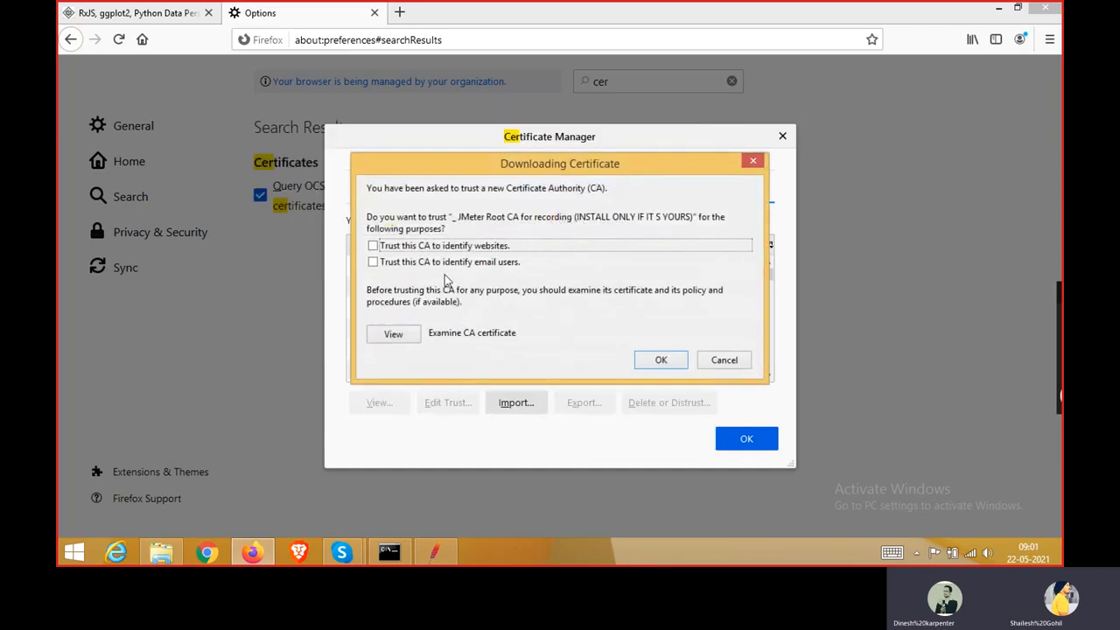
left_click(373, 246)
left_click(374, 262)
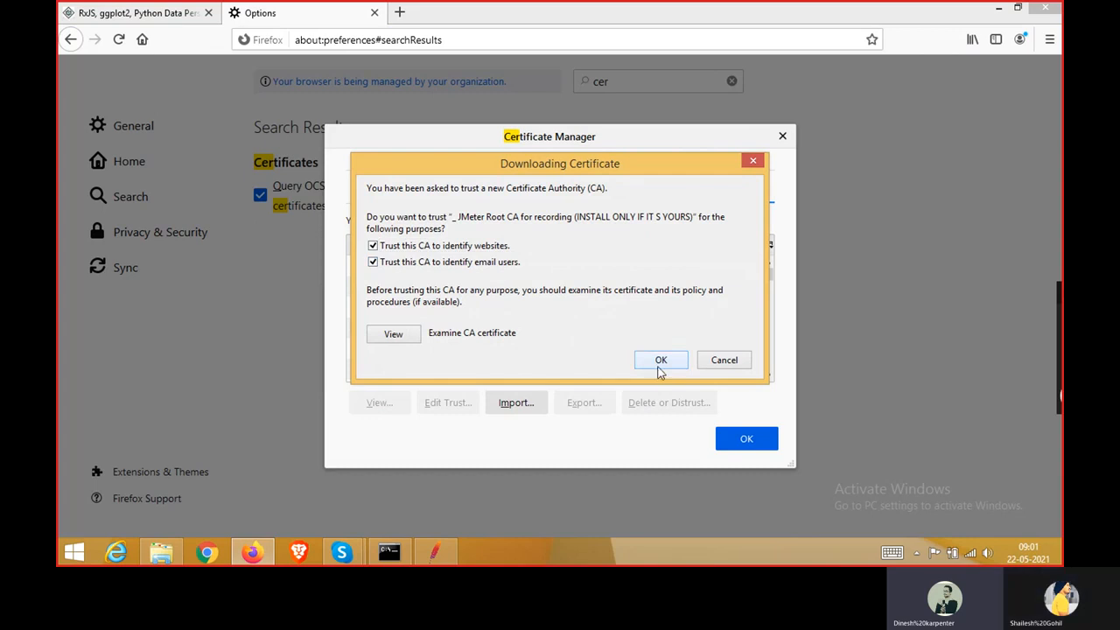
left_click(661, 360)
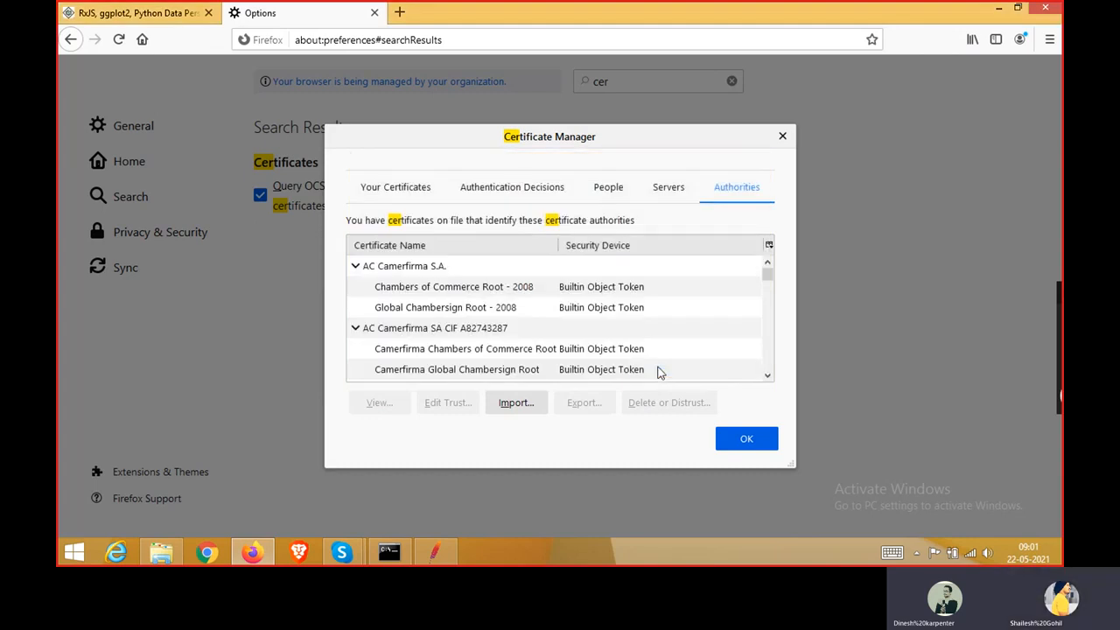
Look through the certificate authorities list for the JMeter Root CA entry, reopening the Certificate Manager, and close it
scroll(659, 373, "down", 3)
scroll(659, 373, "down", 4)
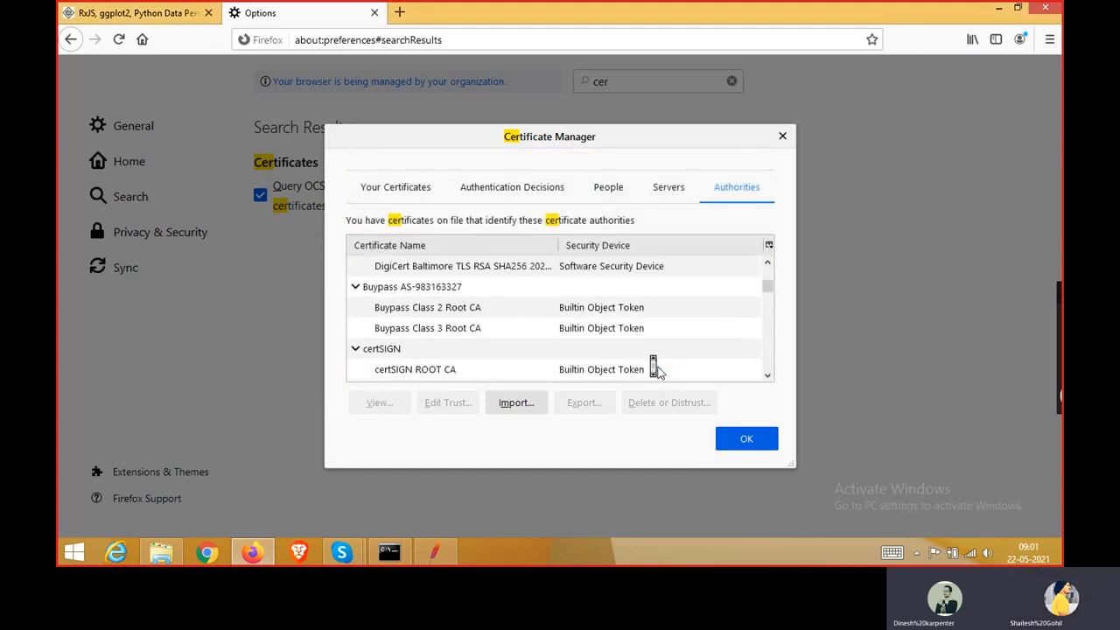
scroll(659, 373, "up", 7)
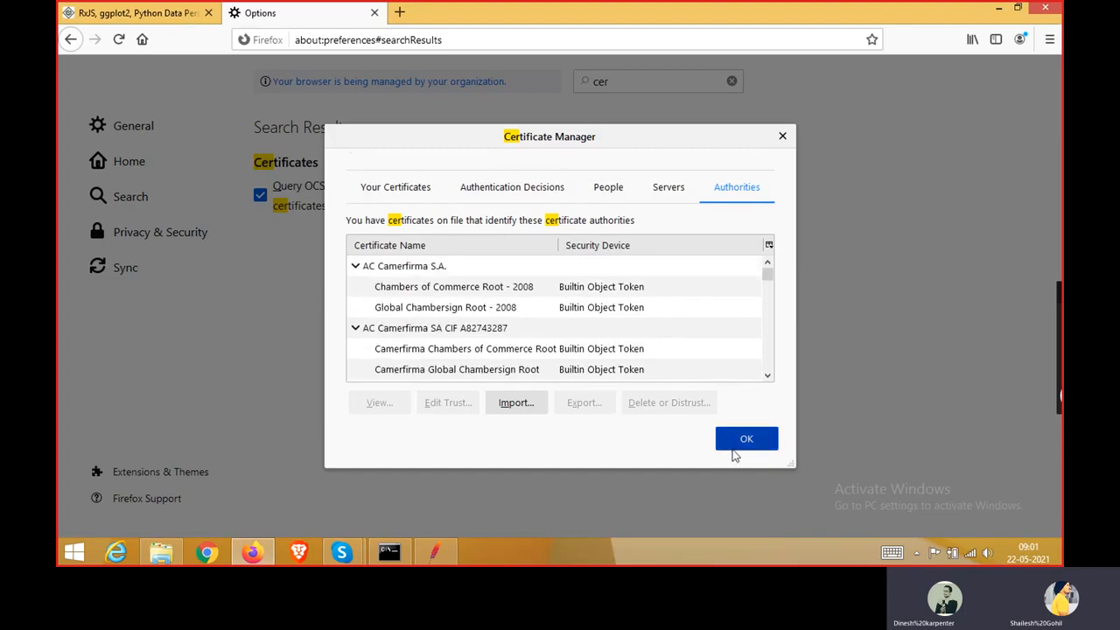
left_click(746, 442)
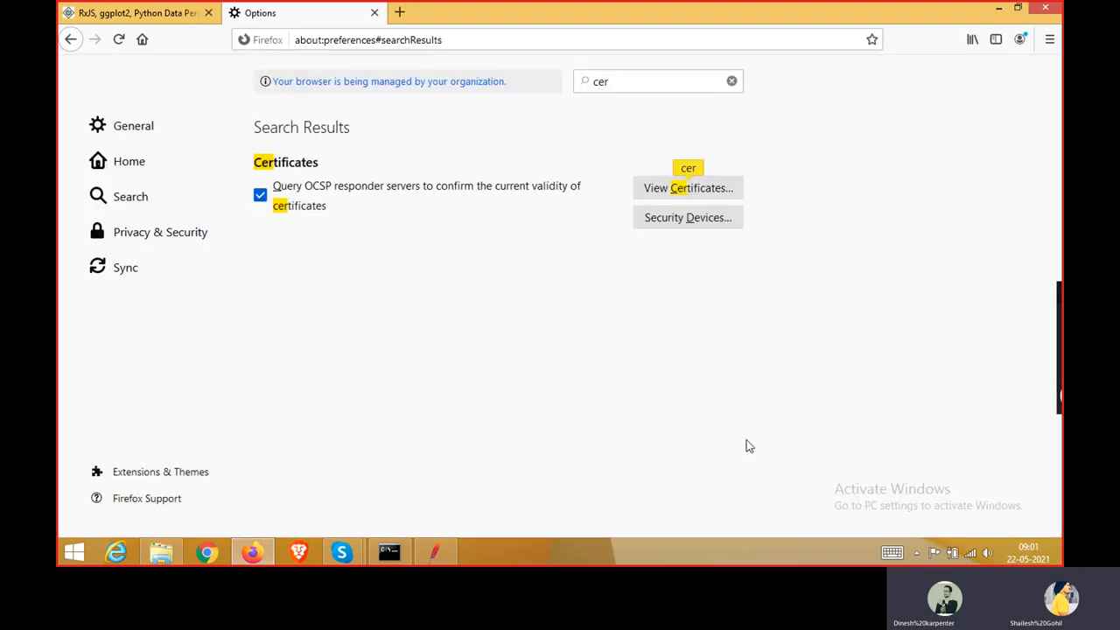
left_click(684, 195)
scroll(656, 367, "down", 2)
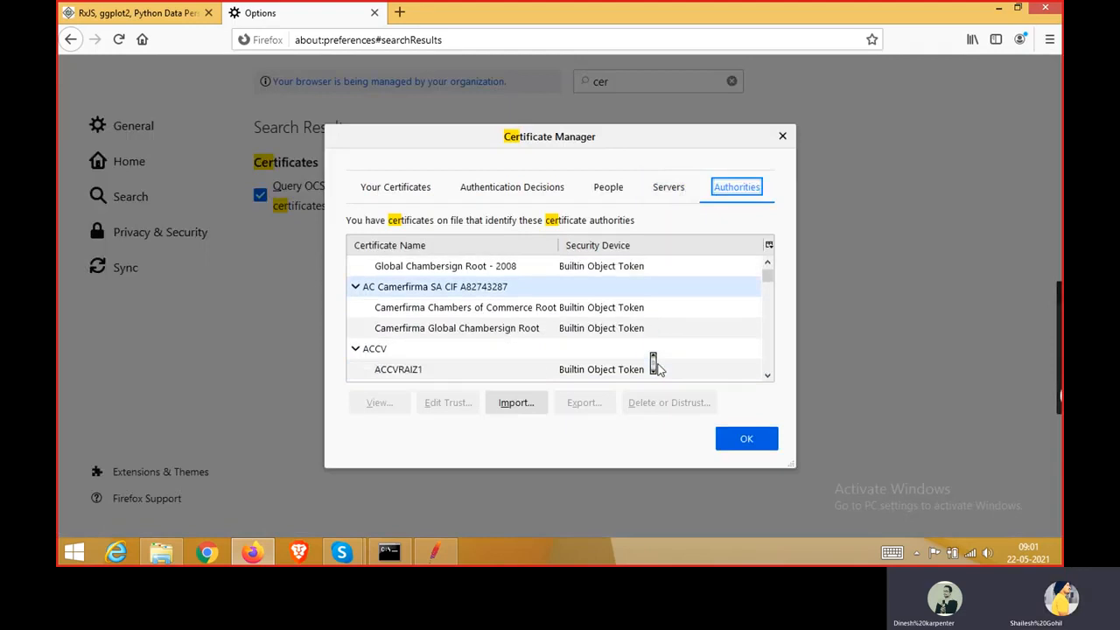
scroll(656, 367, "down", 1)
left_click(644, 350)
scroll(638, 349, "down", 2)
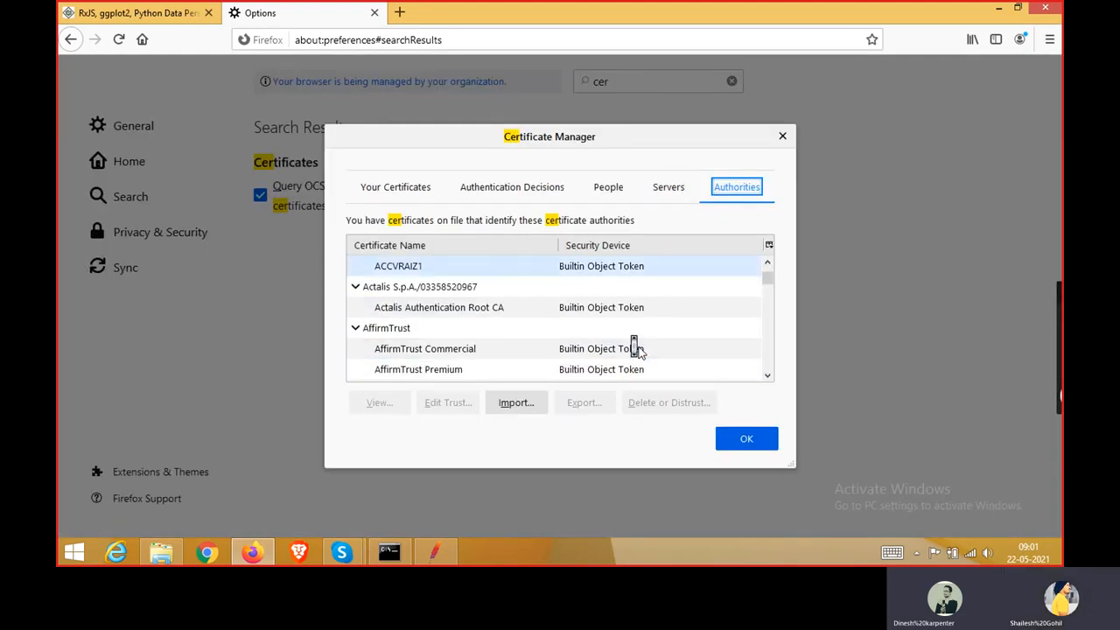
scroll(636, 349, "up", 3)
scroll(635, 348, "up", 4)
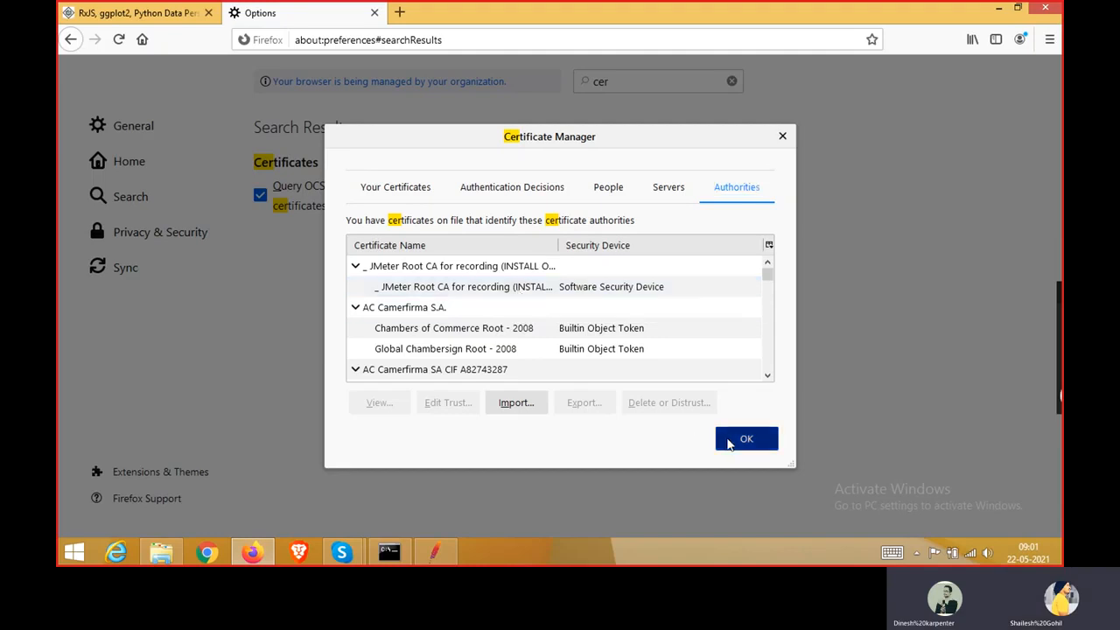
left_click(727, 441)
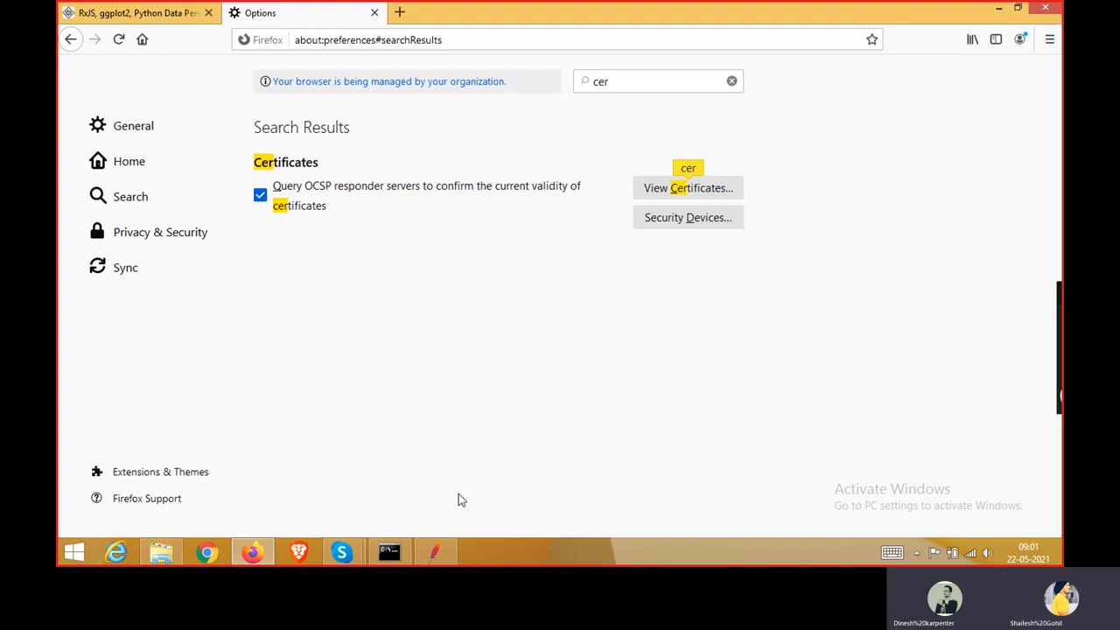
Switch to JMeter, start the HTTP(S) Test Script Recorder, acknowledge the root CA notice and move the Transactions Control window aside
left_click(435, 556)
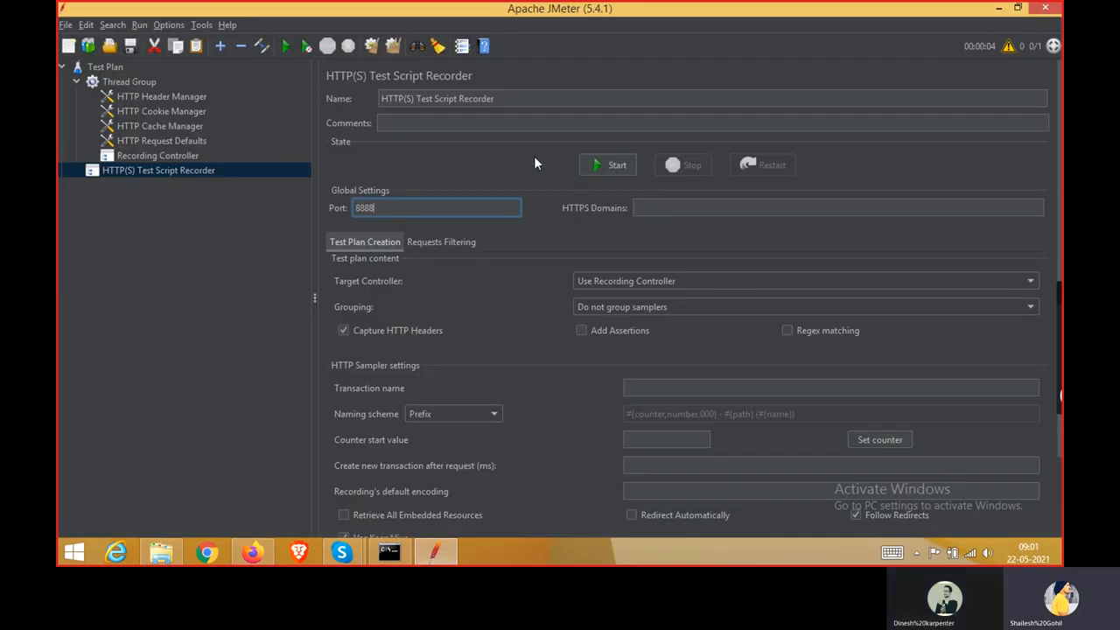
left_click(603, 167)
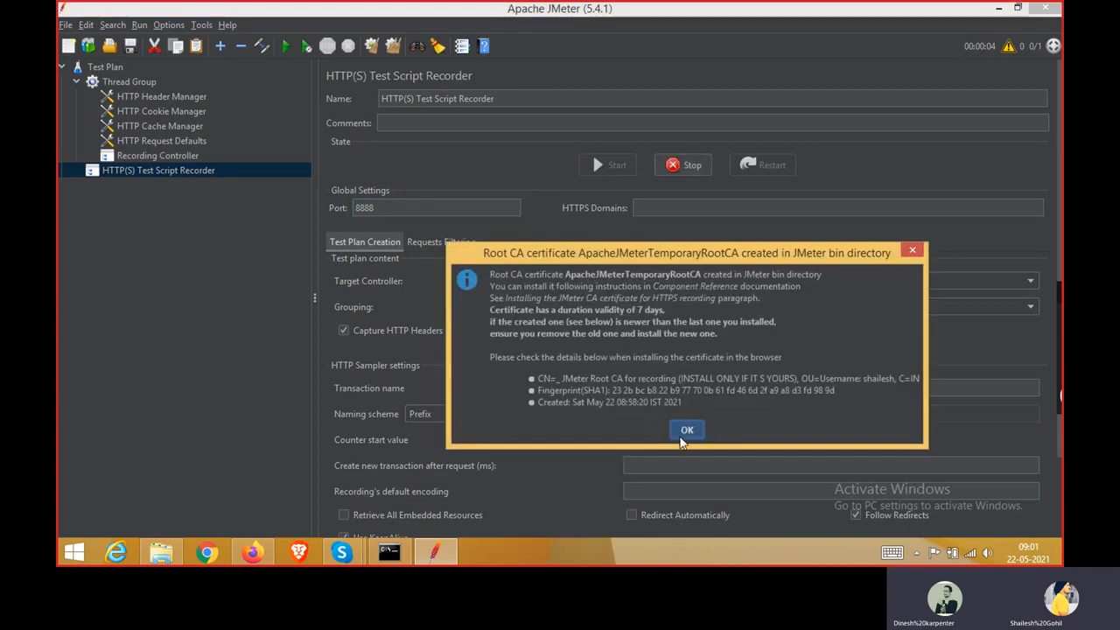
left_click(682, 434)
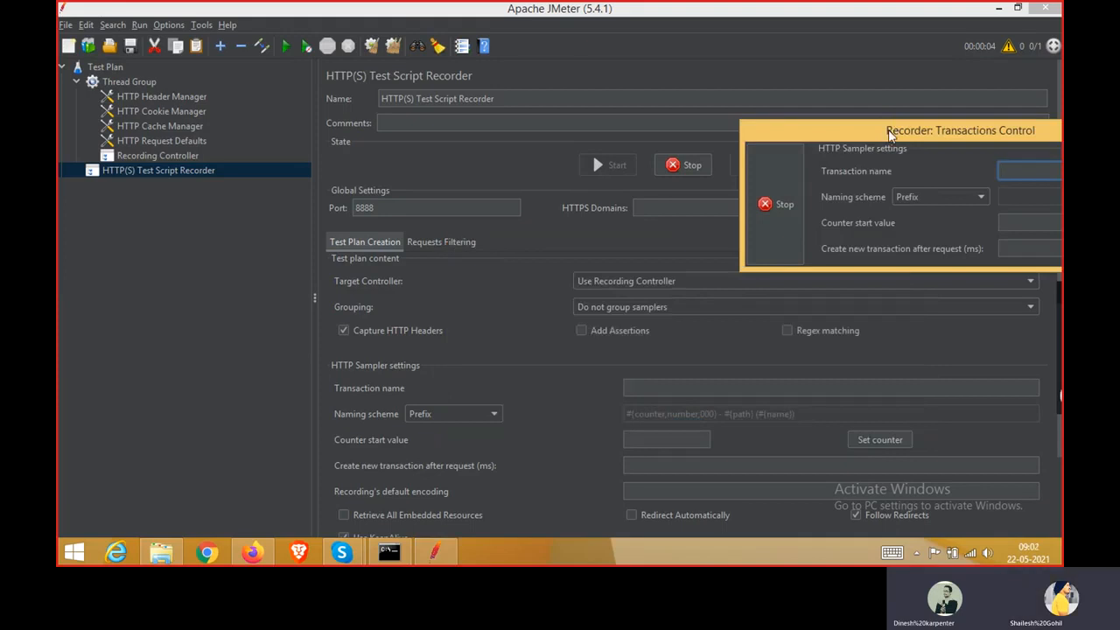
left_click_drag(891, 134, 1045, 560)
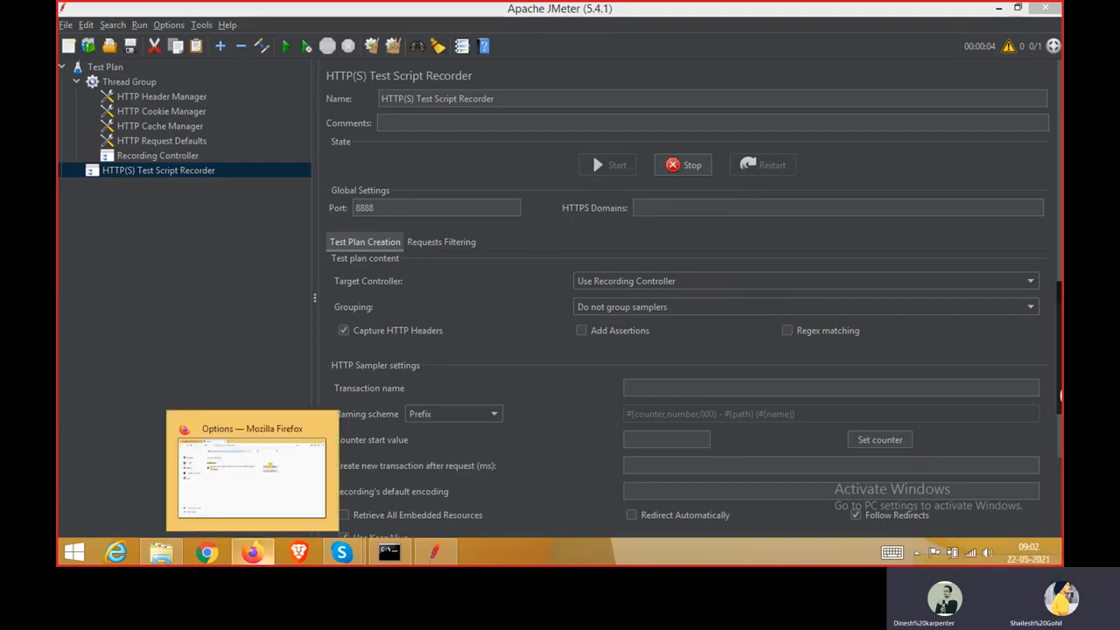
Switch to Firefox, search its options for "prox" and open the network connection settings
left_click(252, 551)
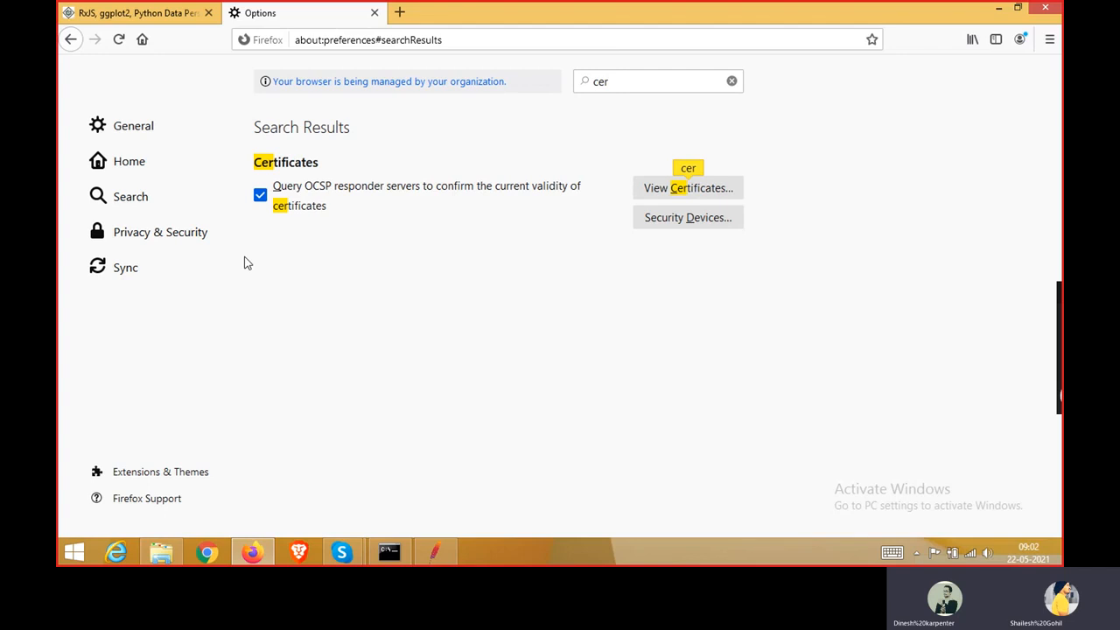
left_click(625, 81)
key("ctrl+a")
key("BackSpace")
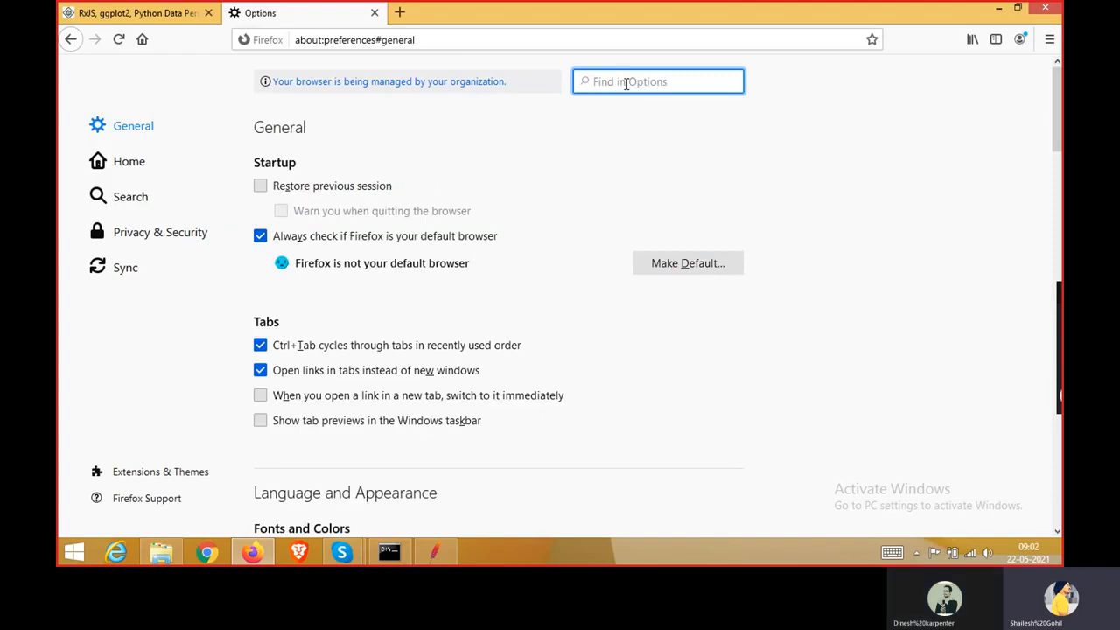
type("pro")
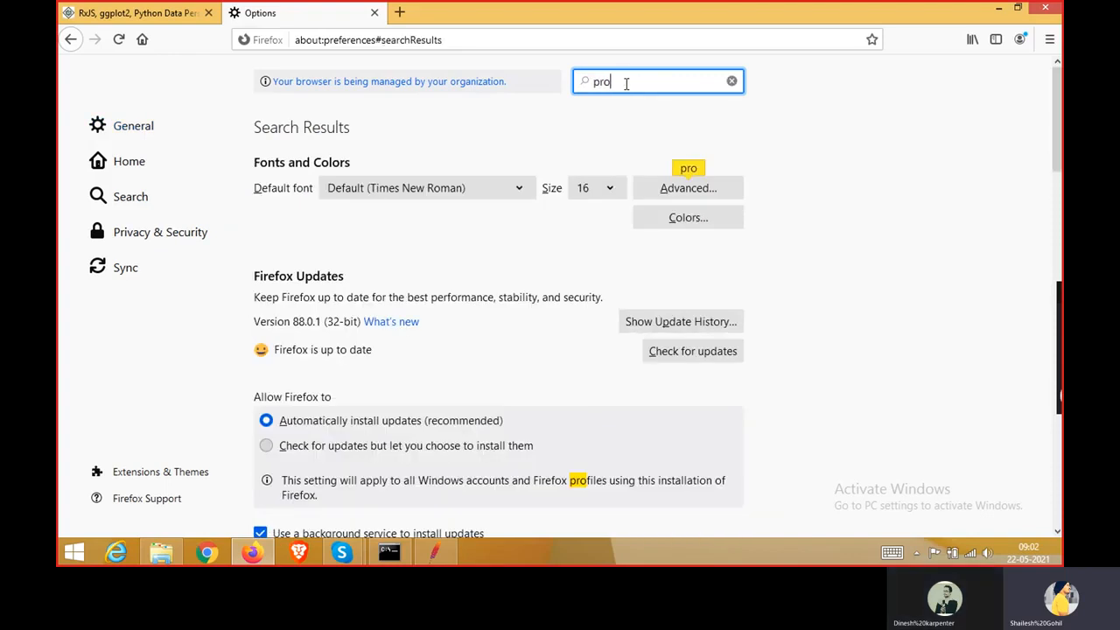
type("x")
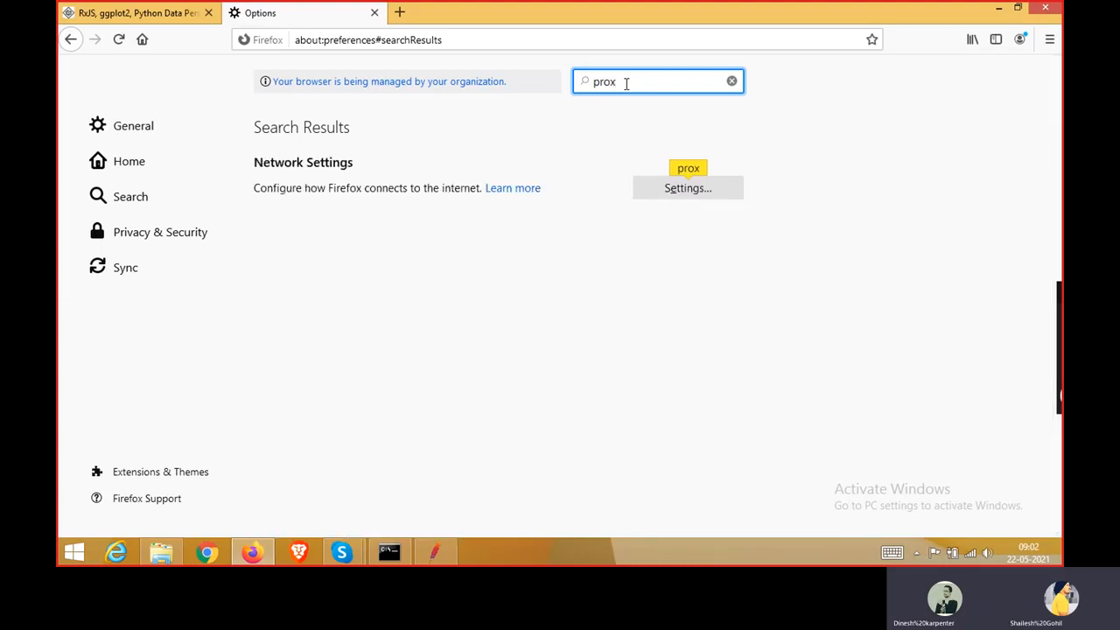
left_click(679, 193)
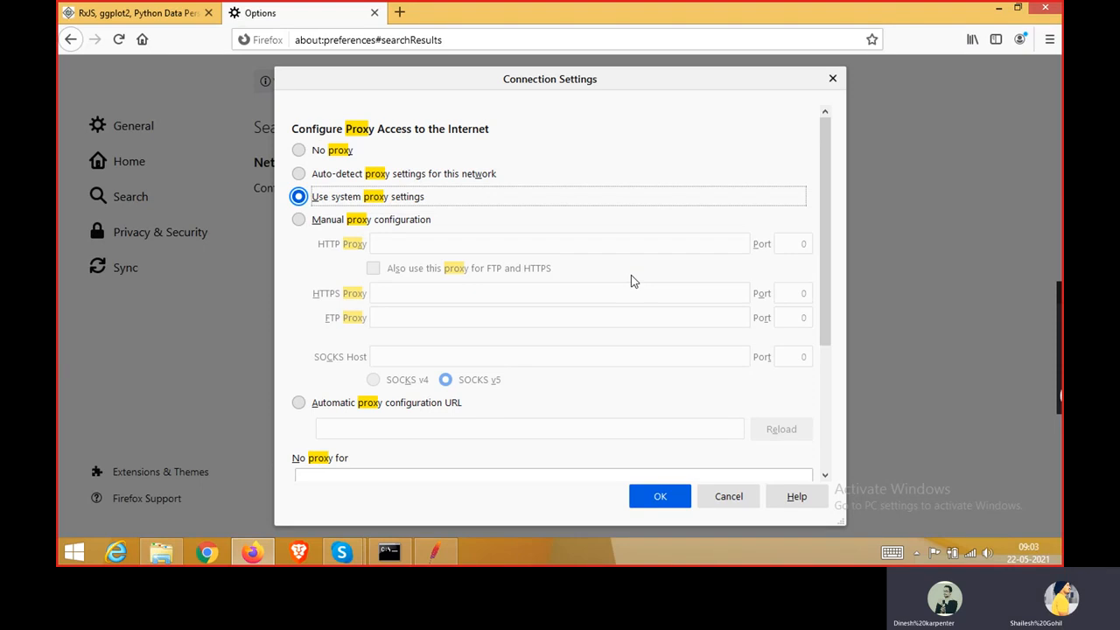
Choose manual proxy configuration with localhost as the HTTP proxy and 8888 as its port
left_click(298, 219)
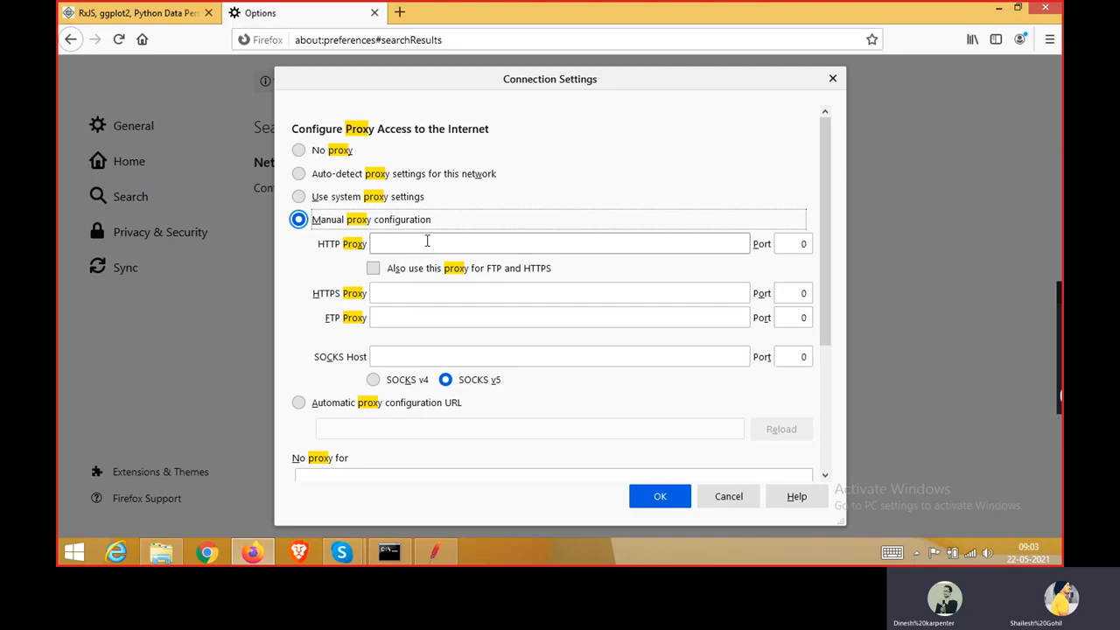
left_click(427, 241)
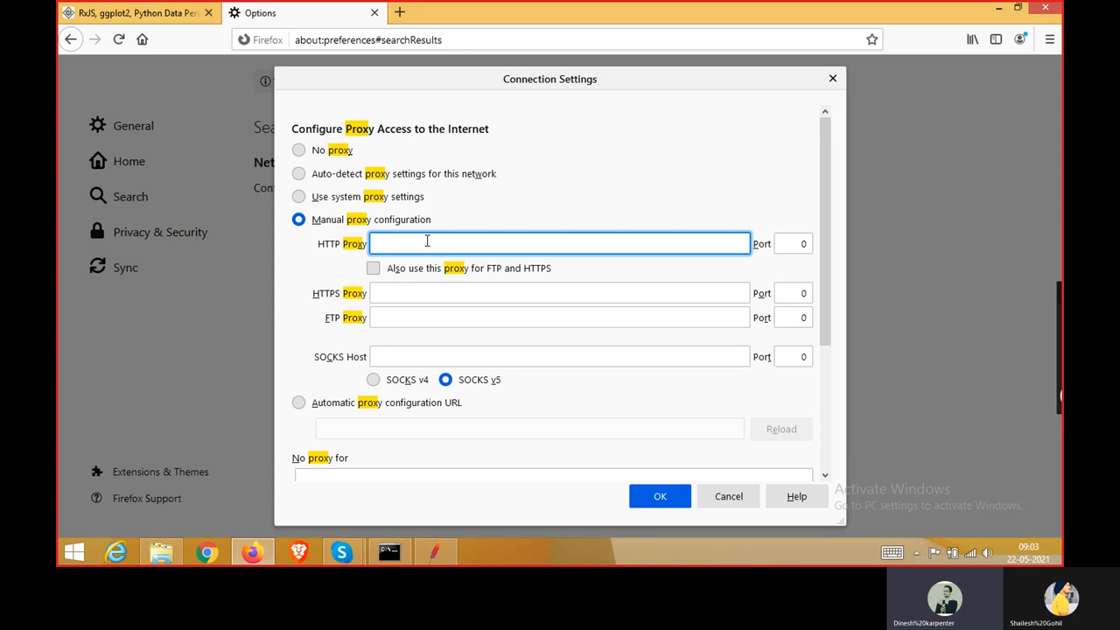
type("localhost")
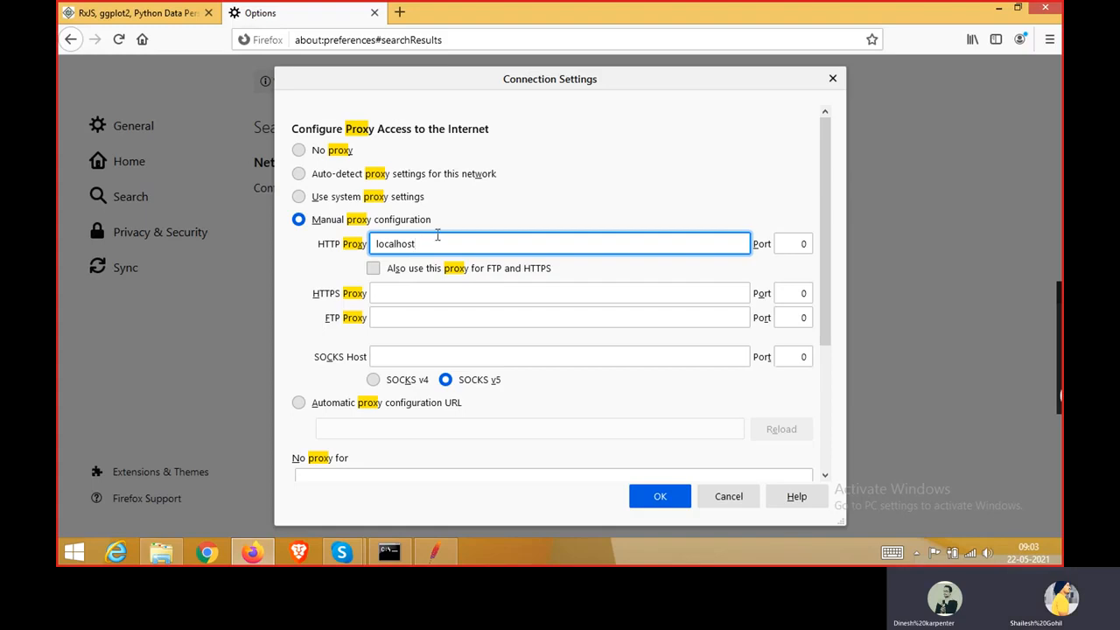
left_click(800, 244)
type("8")
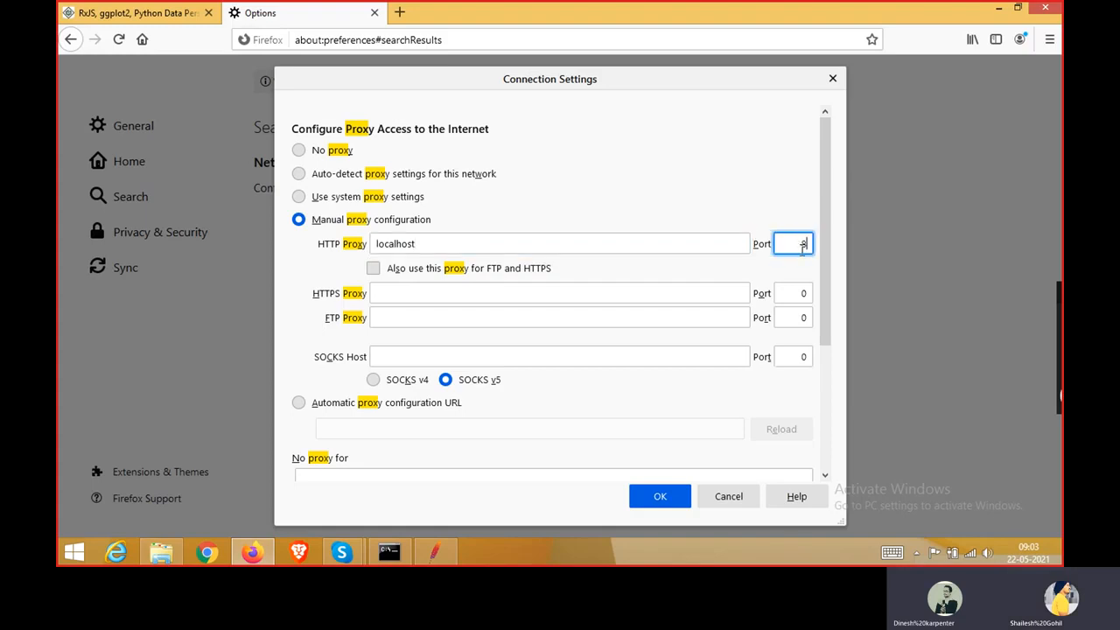
type("888")
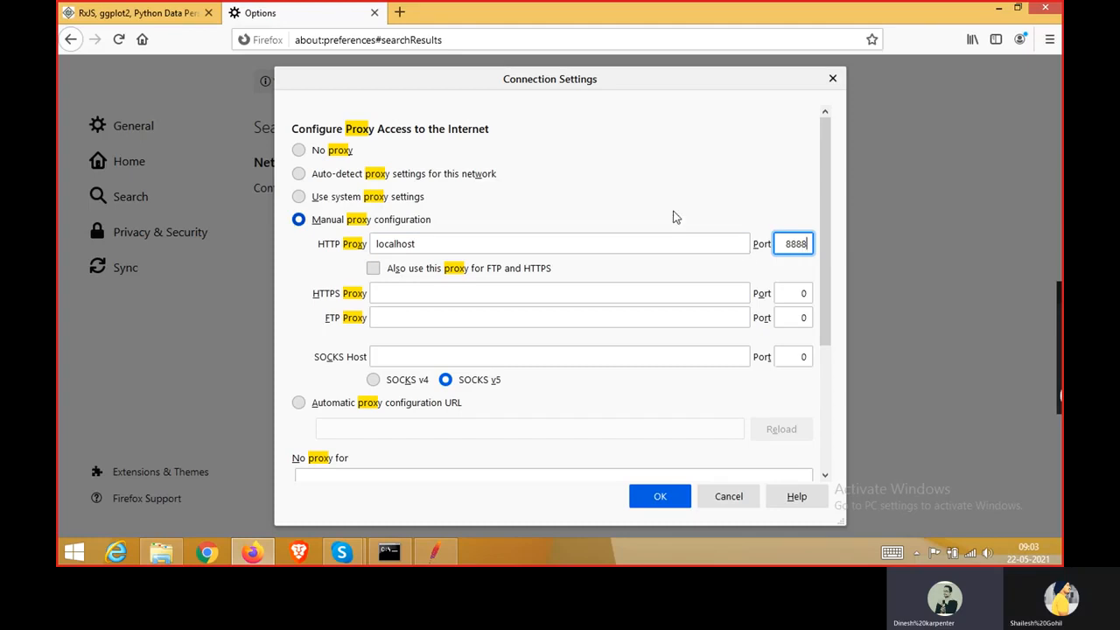
left_click(673, 217)
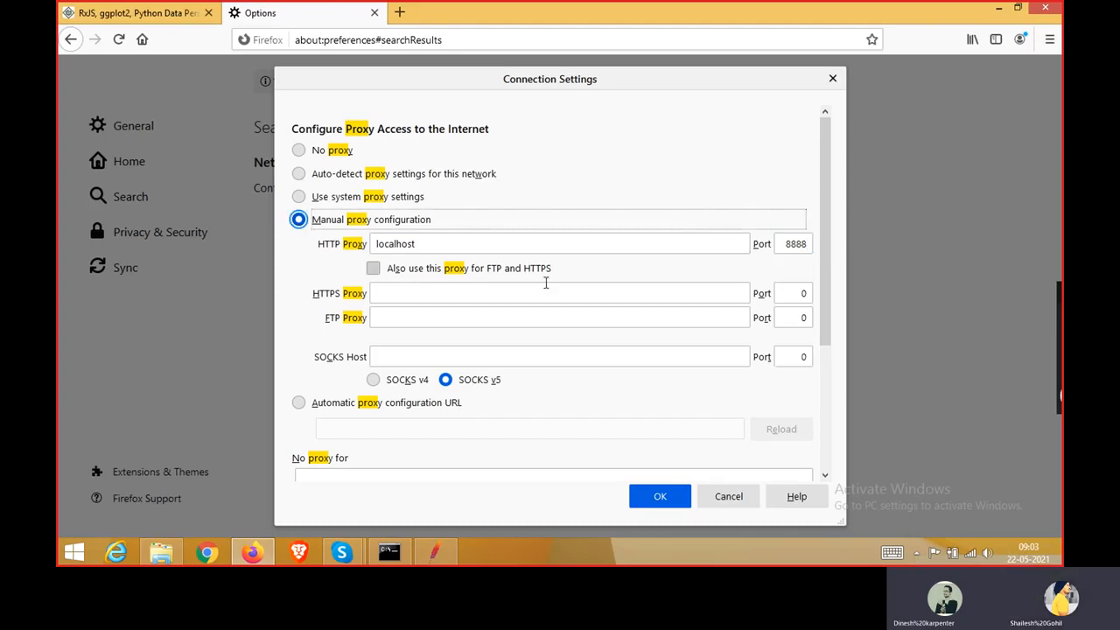
Use the same proxy for FTP and HTTPS too, and confirm the connection settings
left_click(372, 268)
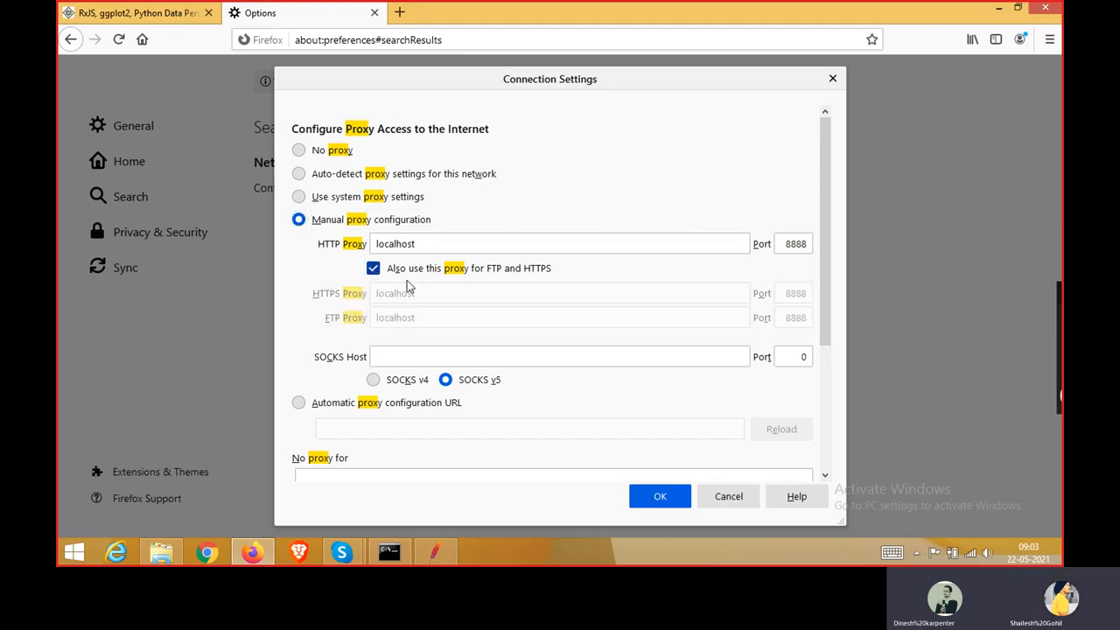
left_click(658, 503)
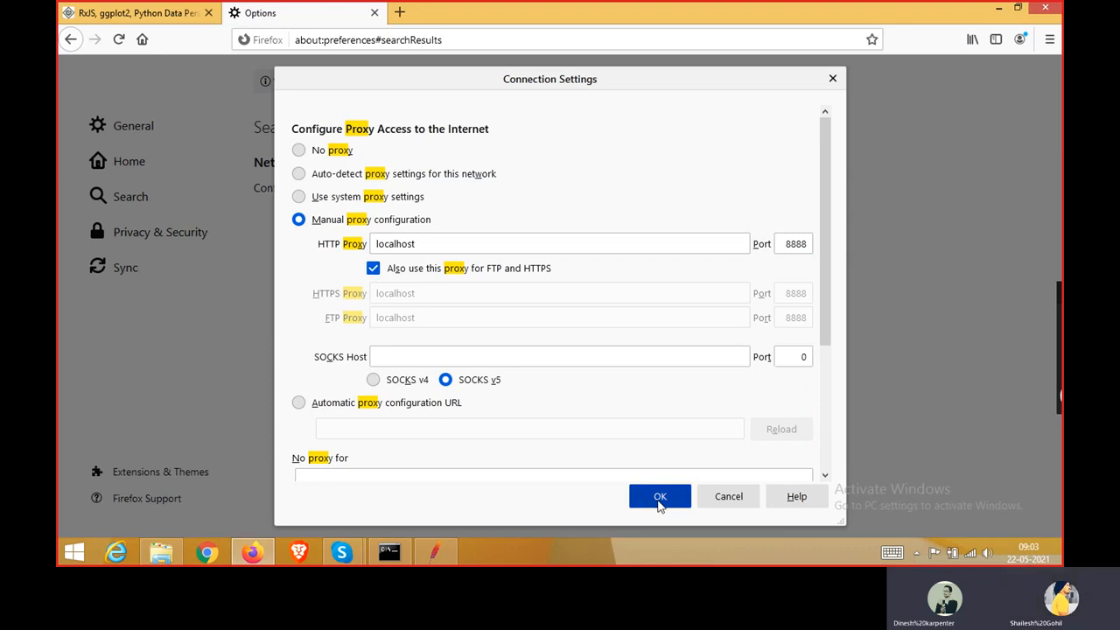
left_click(658, 506)
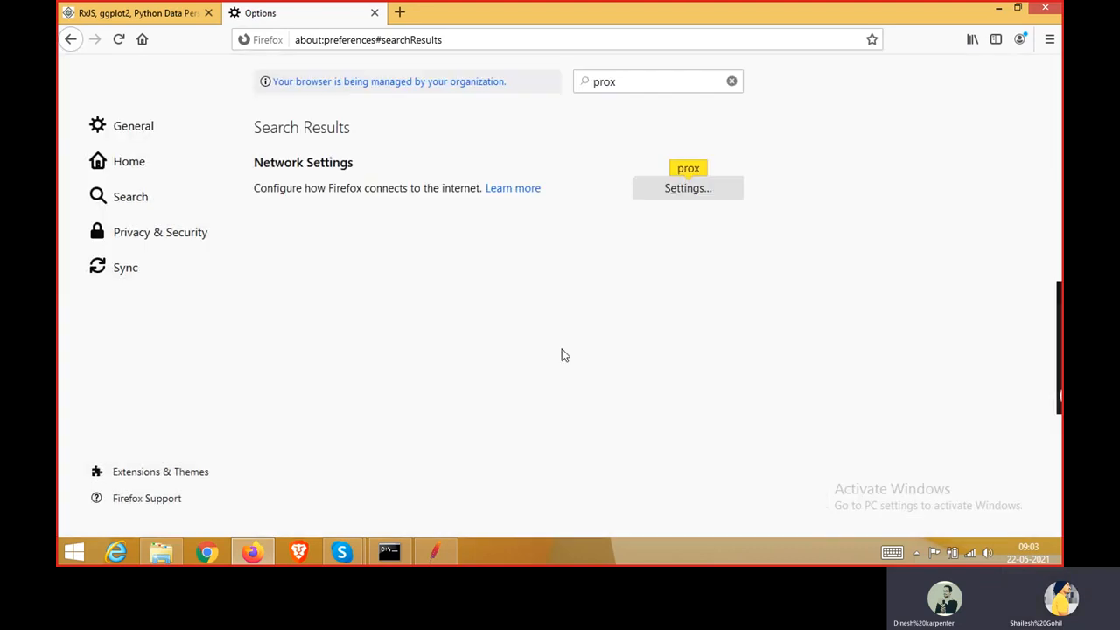
Check the running recorder in JMeter, return to the tutorialspoint.com tab in Firefox and reload the page through the proxy
left_click(438, 553)
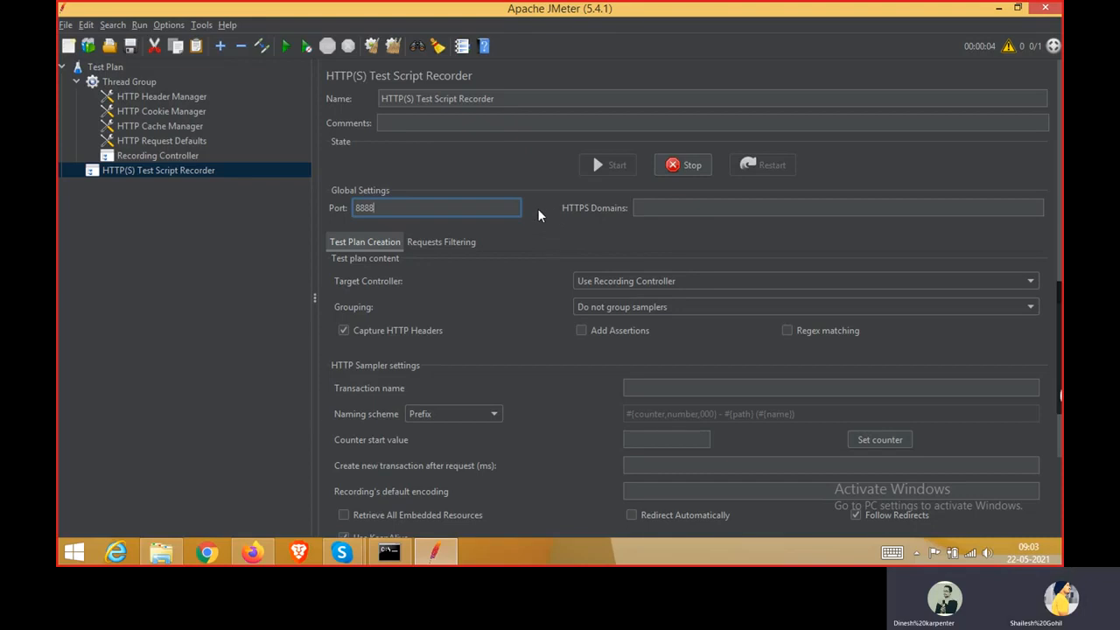
key("alt+Tab")
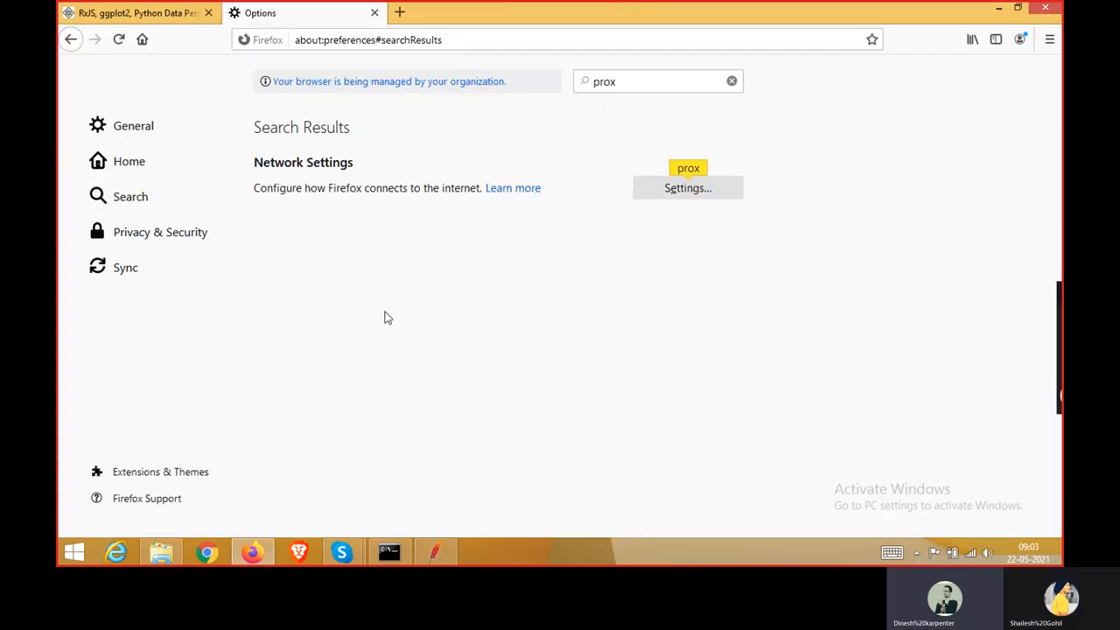
left_click(136, 12)
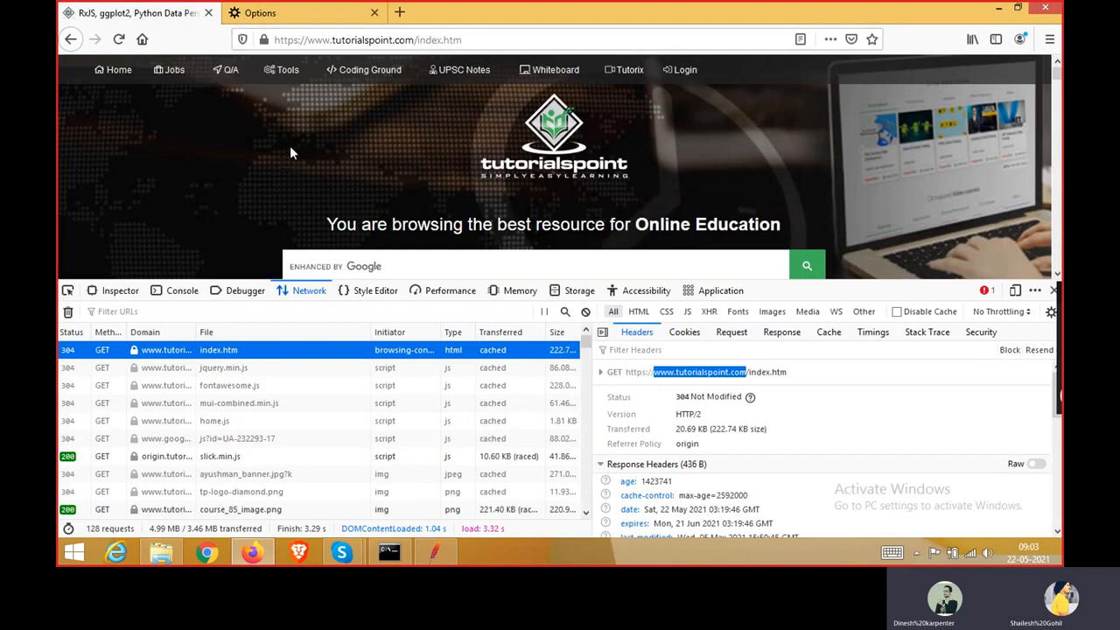
key("F5")
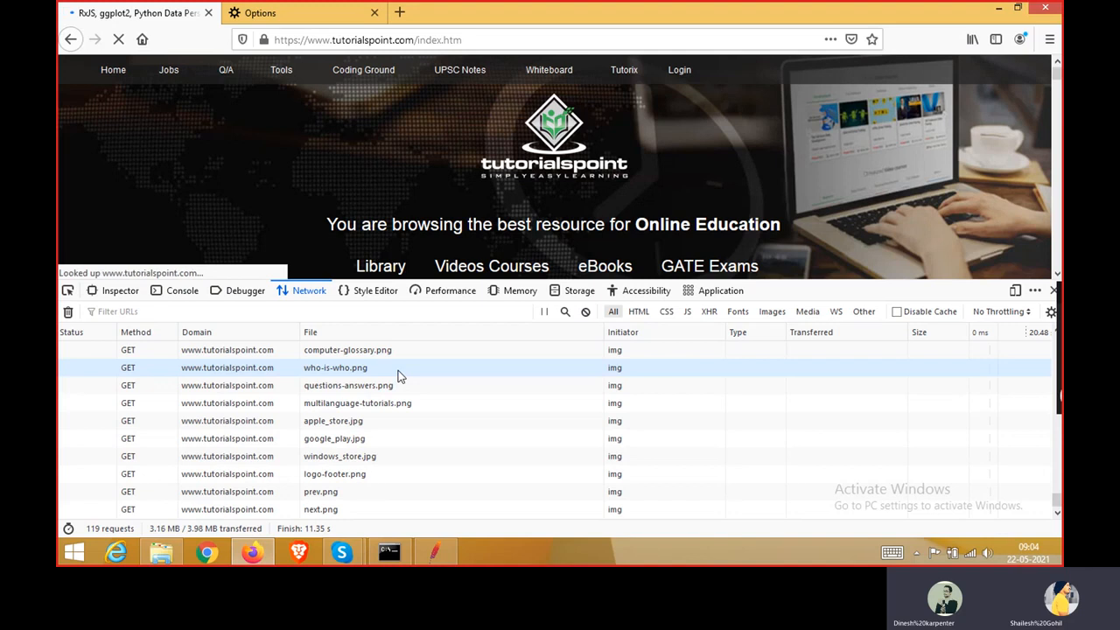
Switch to JMeter, expand the Recording Controller and examine the recorded requests, including the index.htm and mui-combined.min.js samples
key("alt+Tab")
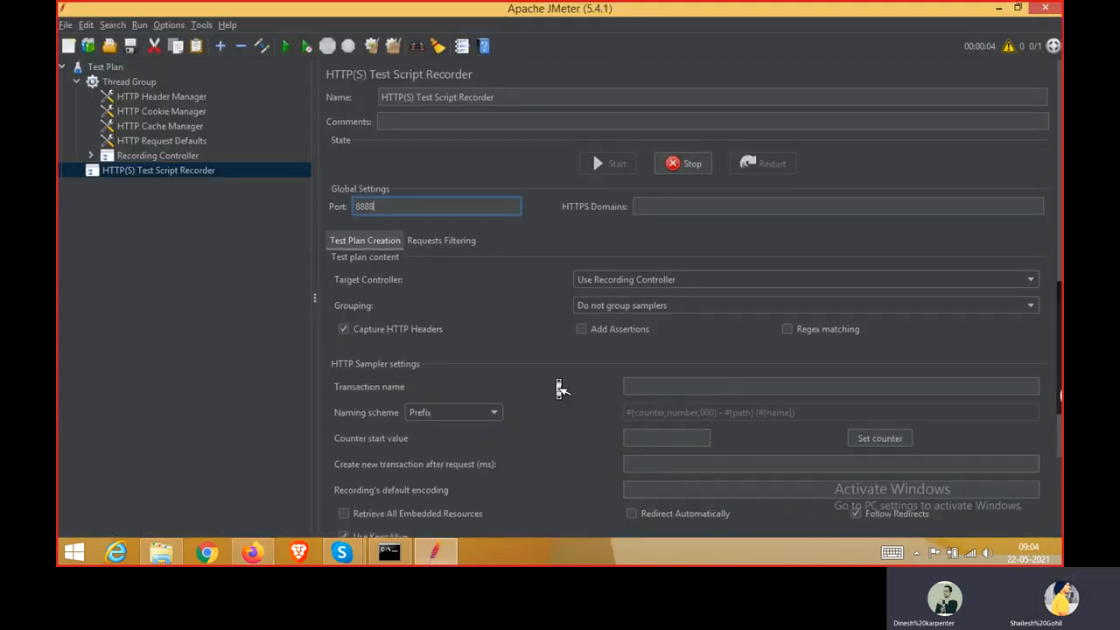
left_click(163, 154)
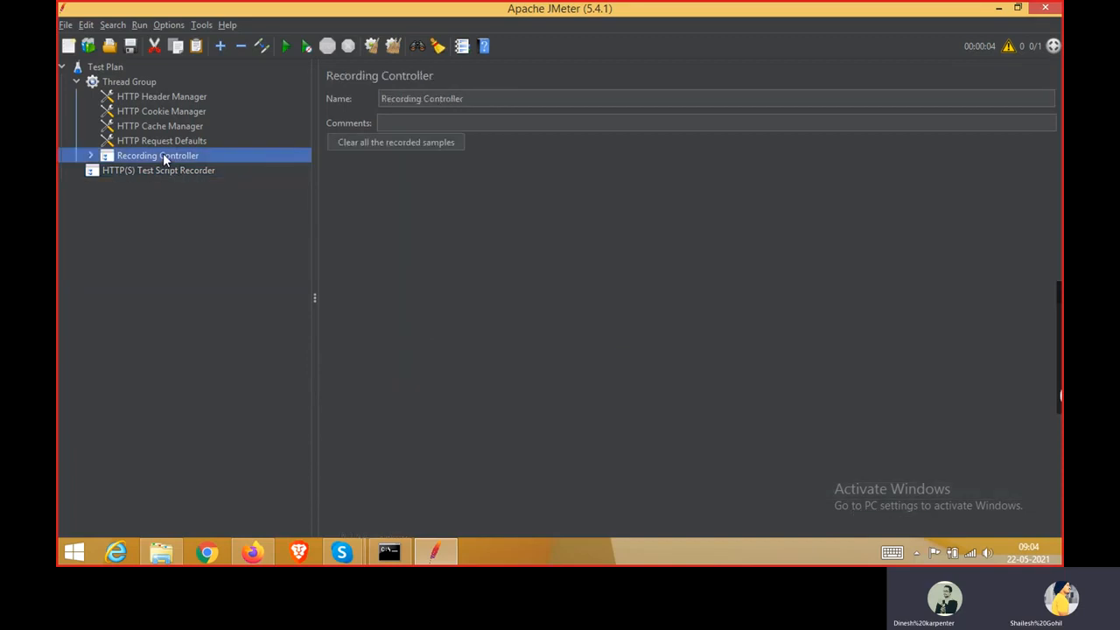
double_click(89, 156)
scroll(195, 299, "up", 2)
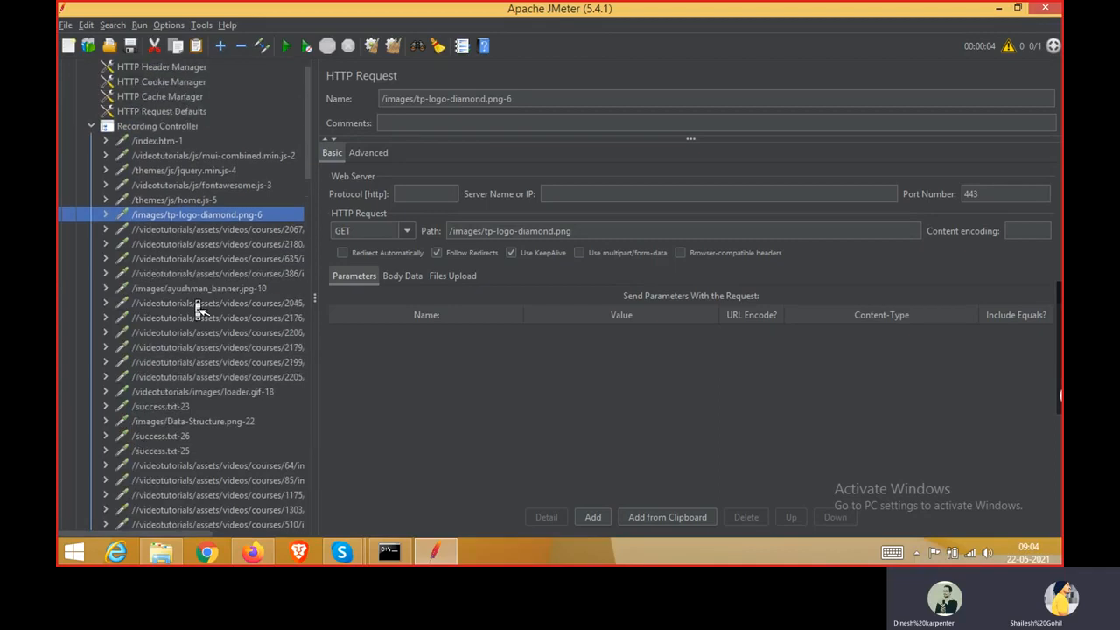
scroll(197, 308, "down", 9)
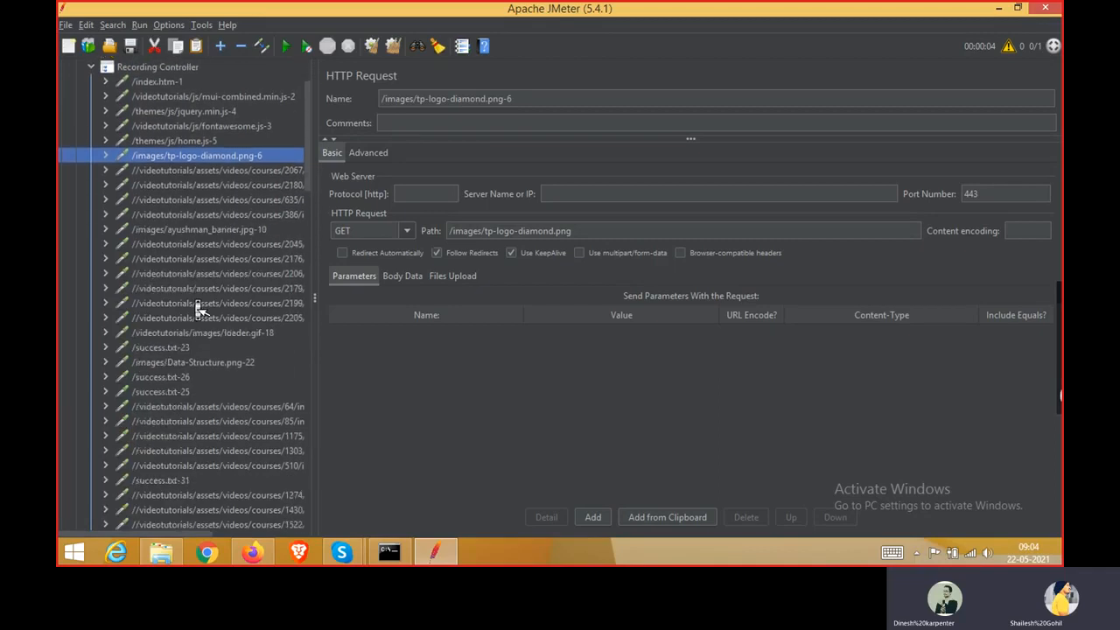
scroll(197, 308, "down", 10)
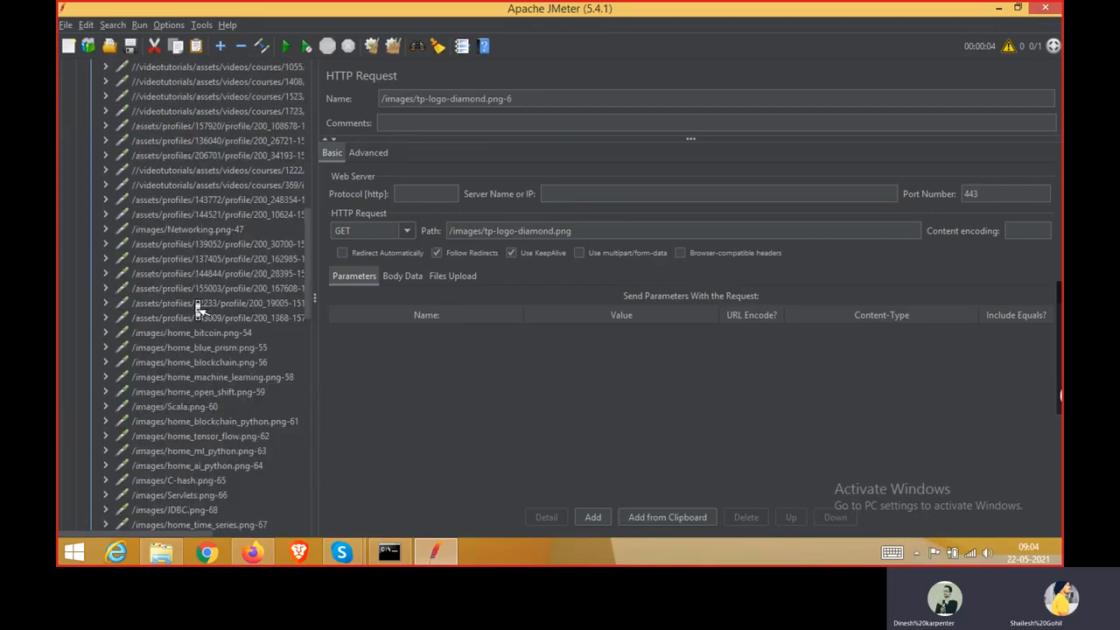
scroll(197, 308, "up", 17)
scroll(197, 308, "up", 3)
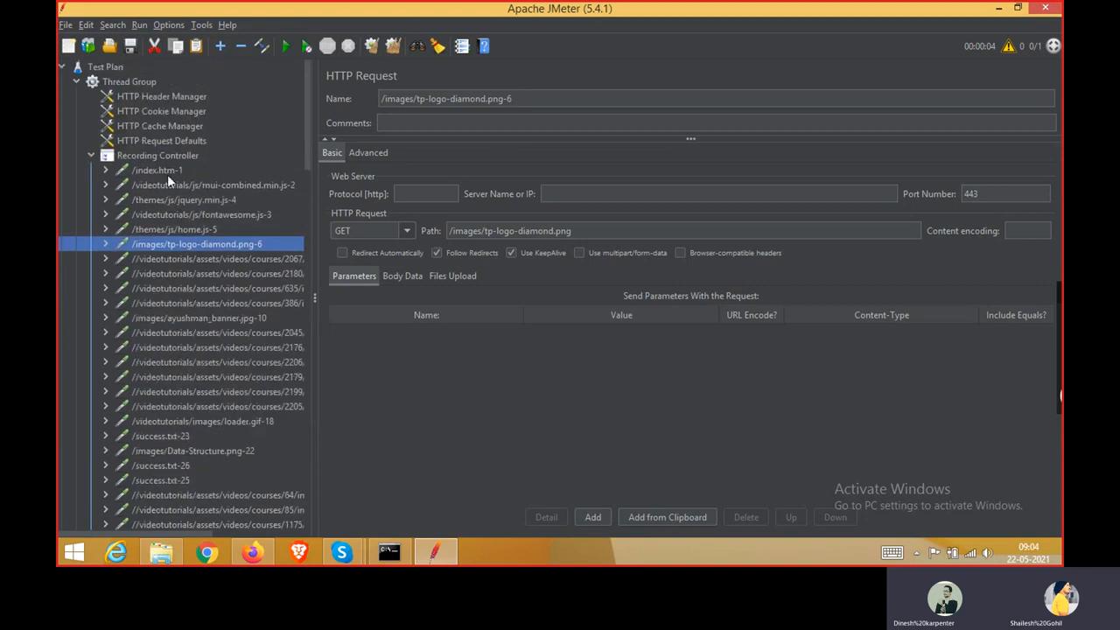
left_click(167, 175)
left_click(169, 185)
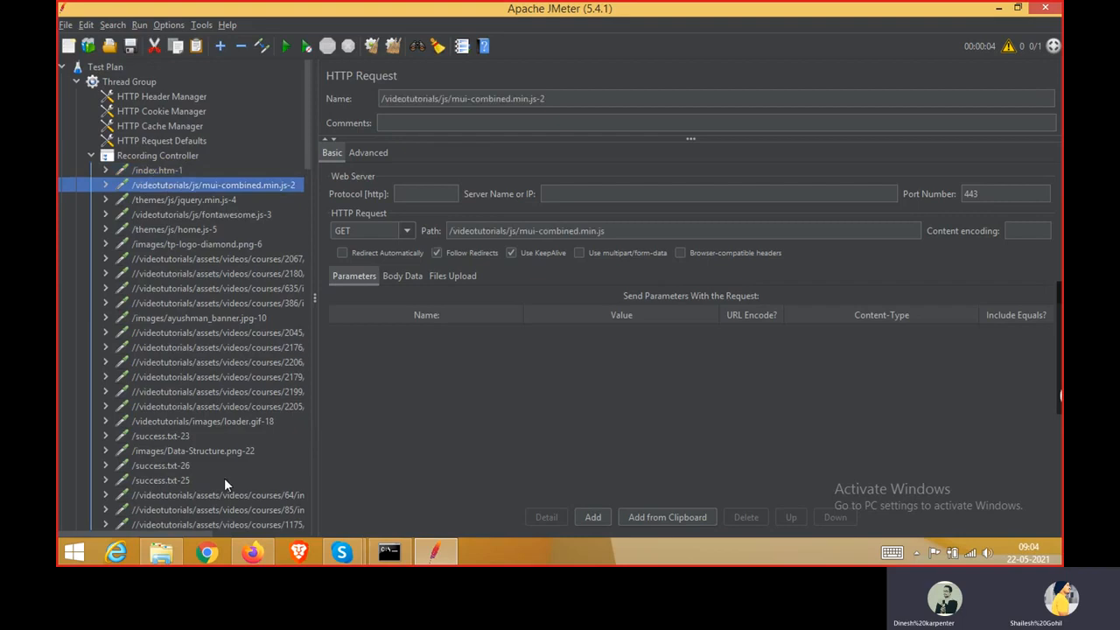
Switch to Firefox, load google.com in the Options tab to generate additional traffic, and close that tab
left_click(253, 562)
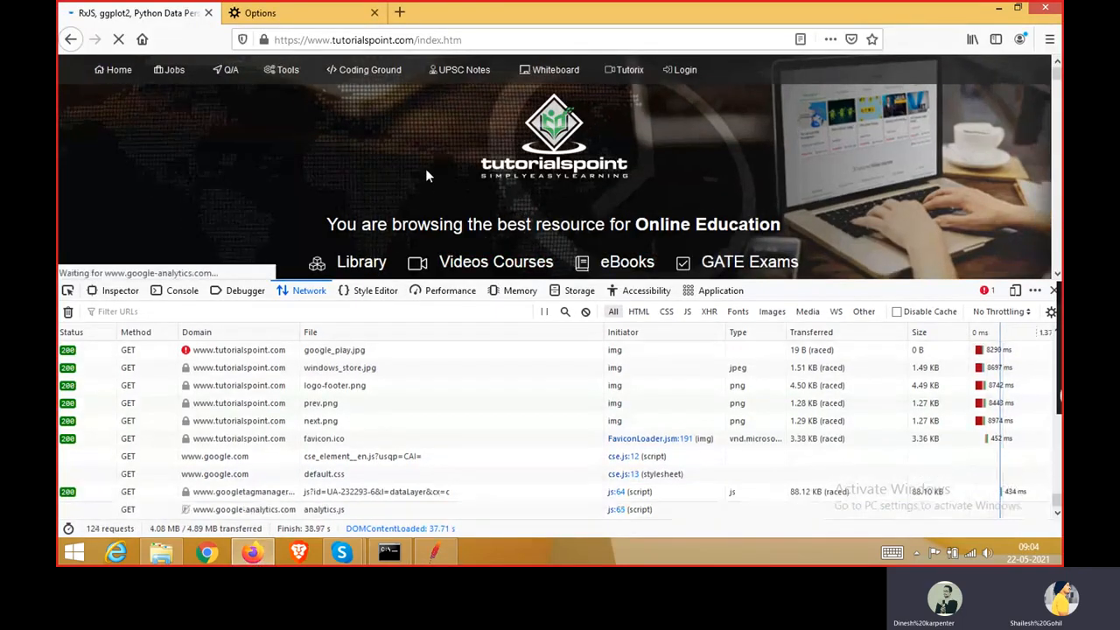
left_click(342, 12)
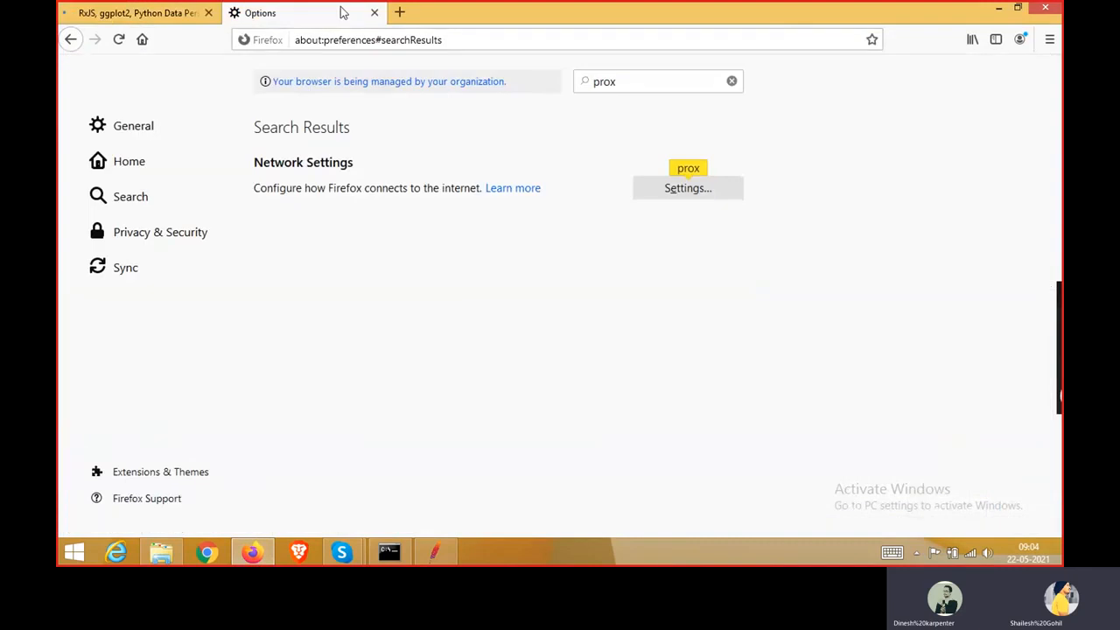
left_click(354, 40)
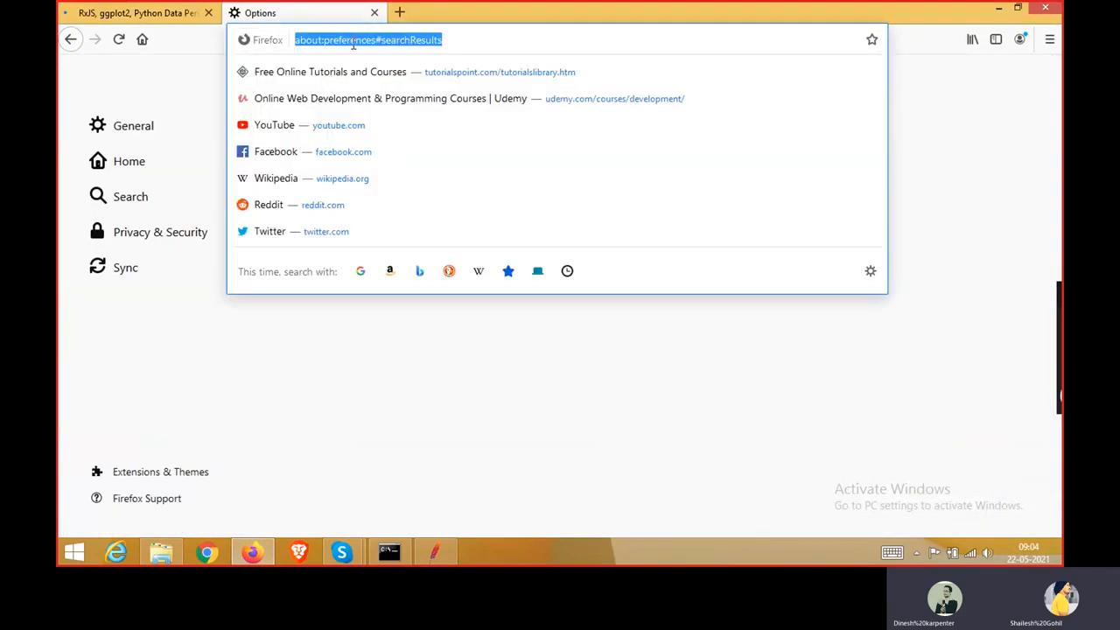
triple_click(353, 40)
key("BackSpace")
type("go")
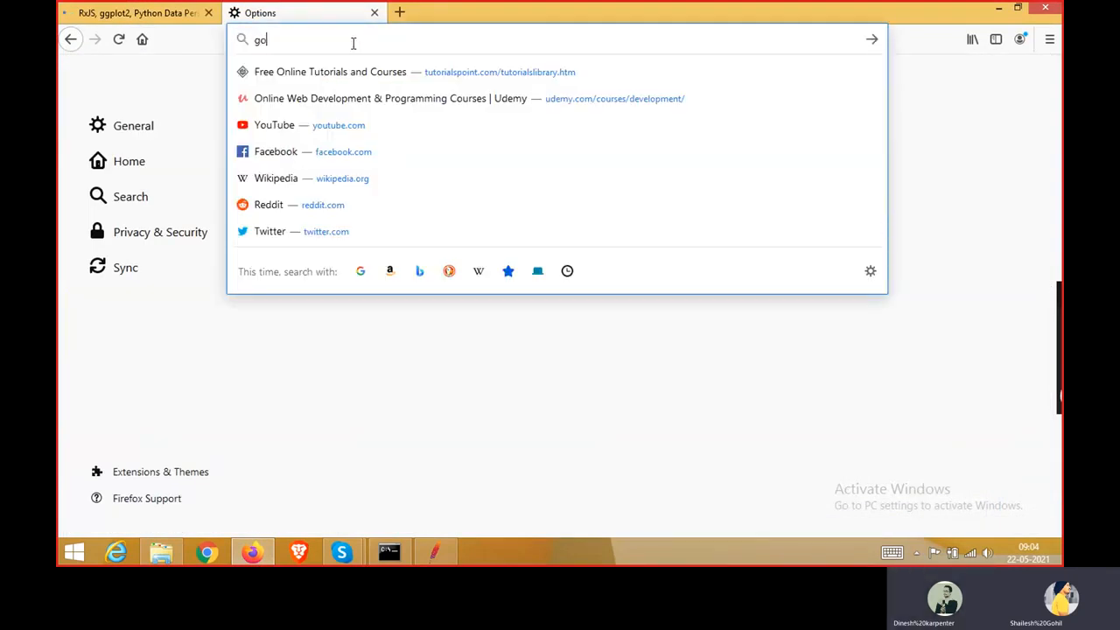
type("ogle.com")
key("Return")
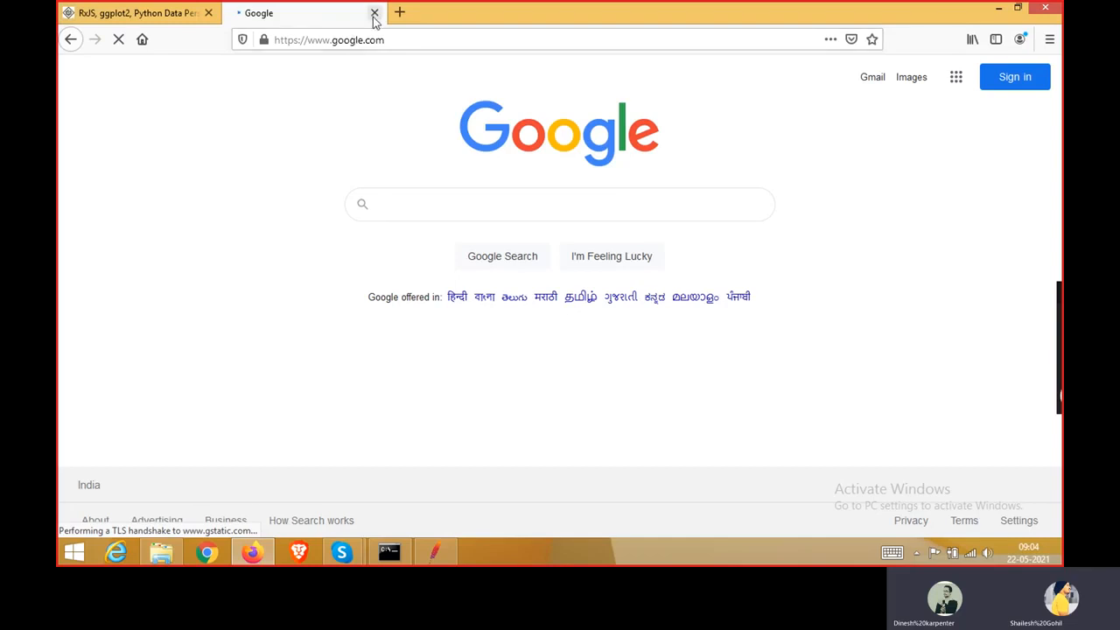
left_click(374, 14)
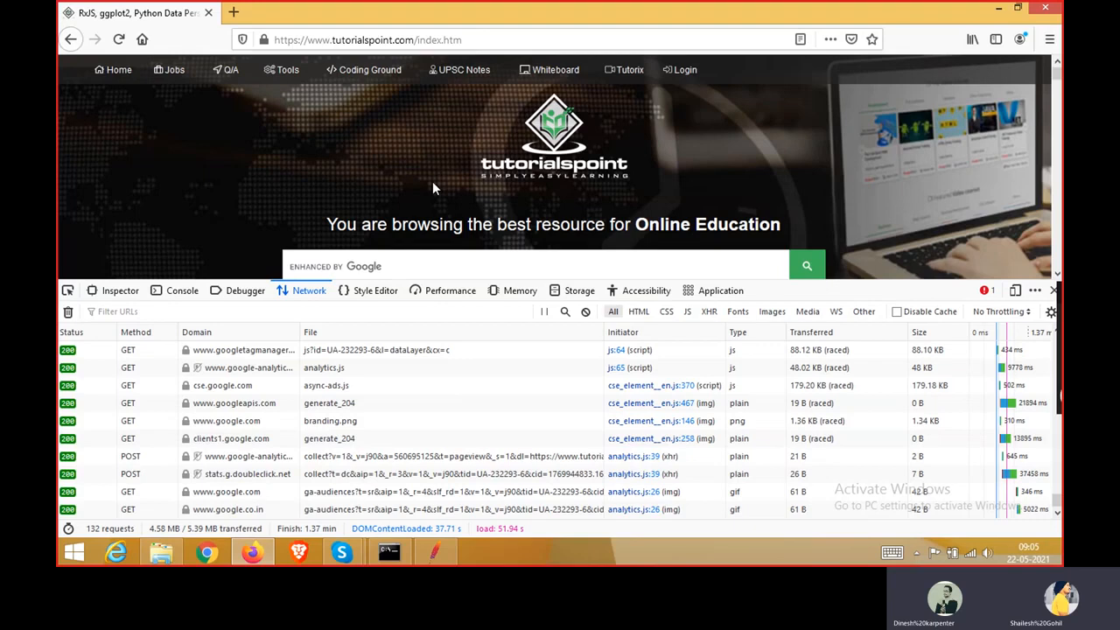
Switch to JMeter, review the Recording Controller's samples down to the end of the list and open the HTTP(S) Test Script Recorder
key("alt+Tab")
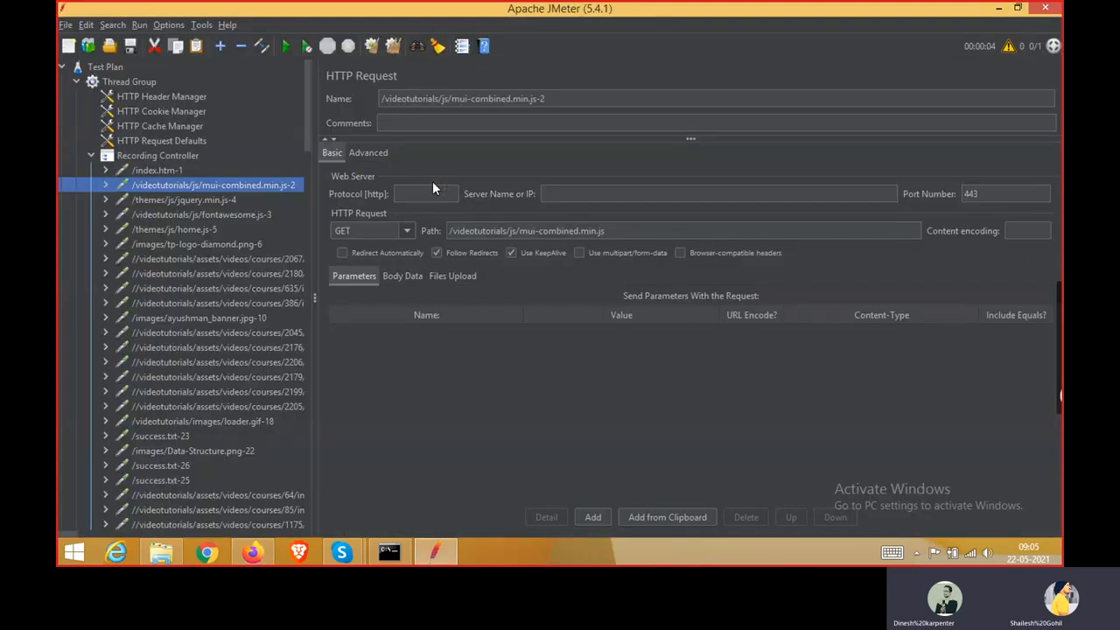
left_click(169, 155)
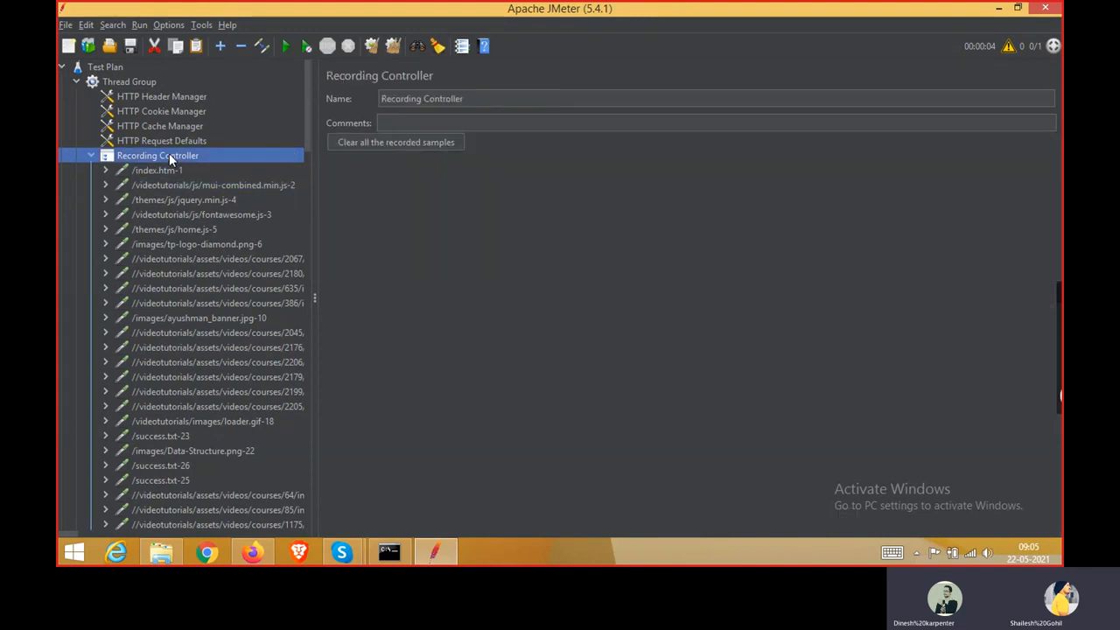
scroll(201, 287, "down", 6)
scroll(199, 282, "down", 20)
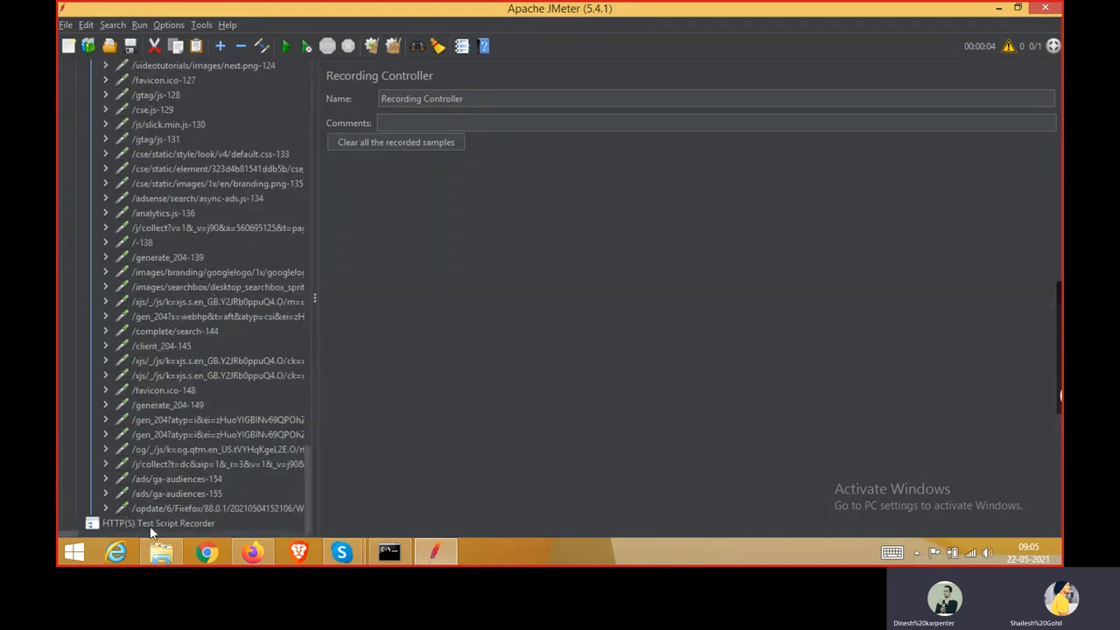
left_click(159, 524)
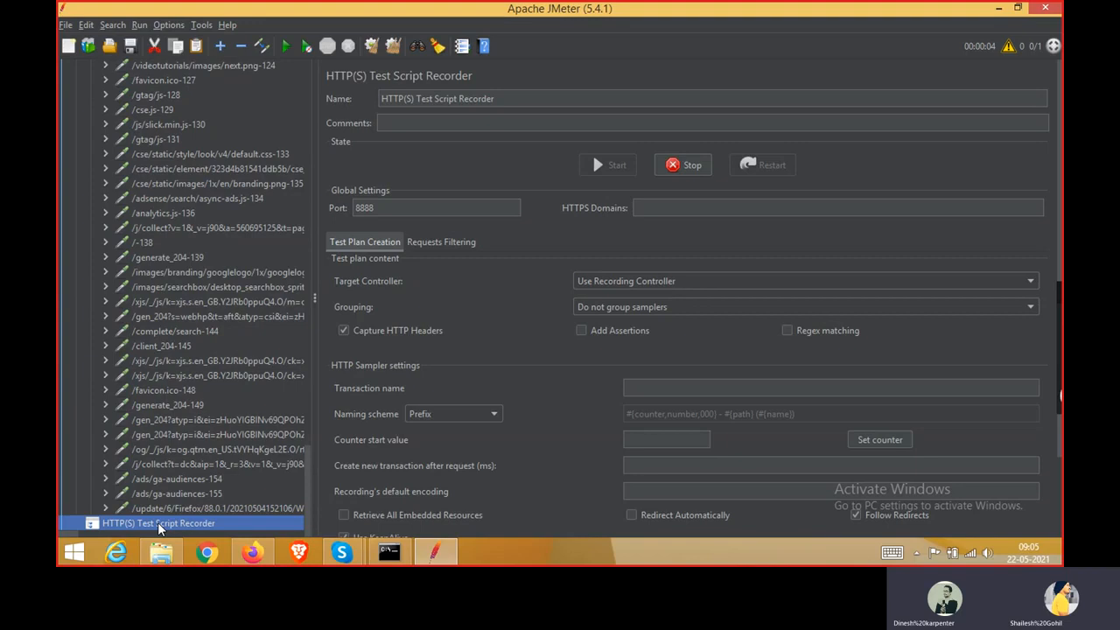
Switch to Firefox and look over the tutorialspoint.com home page
left_click(252, 552)
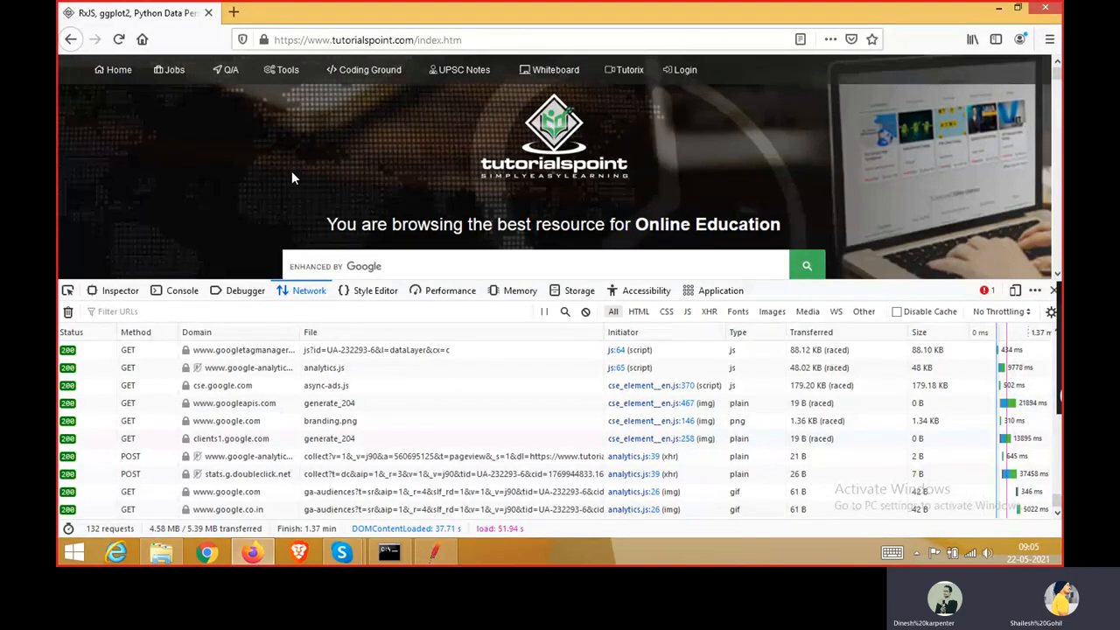
scroll(288, 168, "down", 3)
scroll(289, 168, "up", 3)
scroll(236, 163, "down", 5)
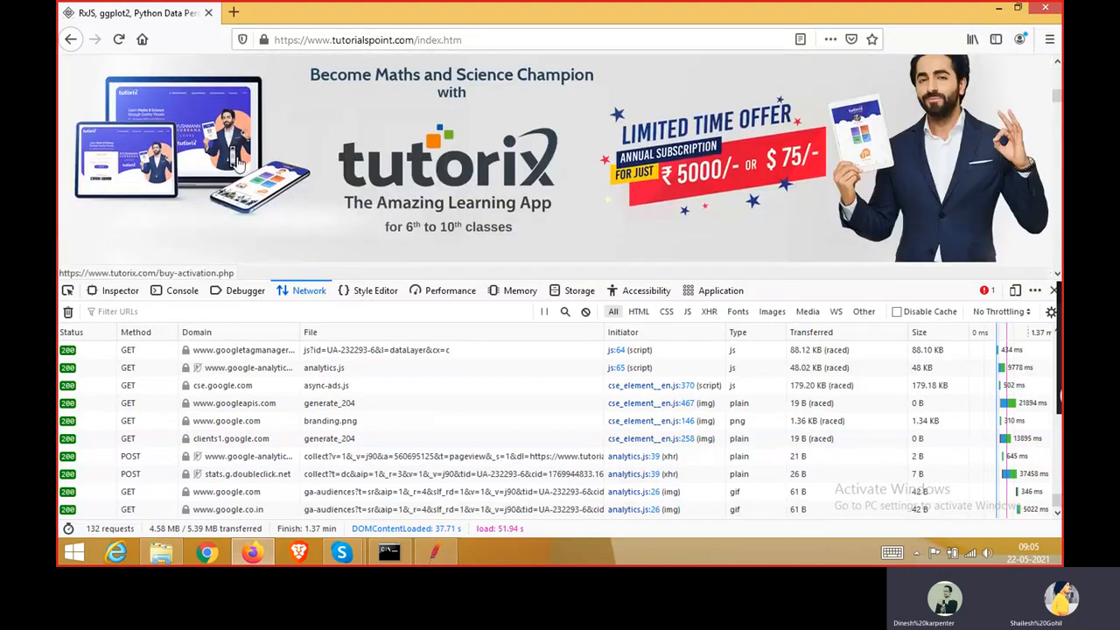
scroll(236, 159, "up", 2)
scroll(236, 156, "up", 3)
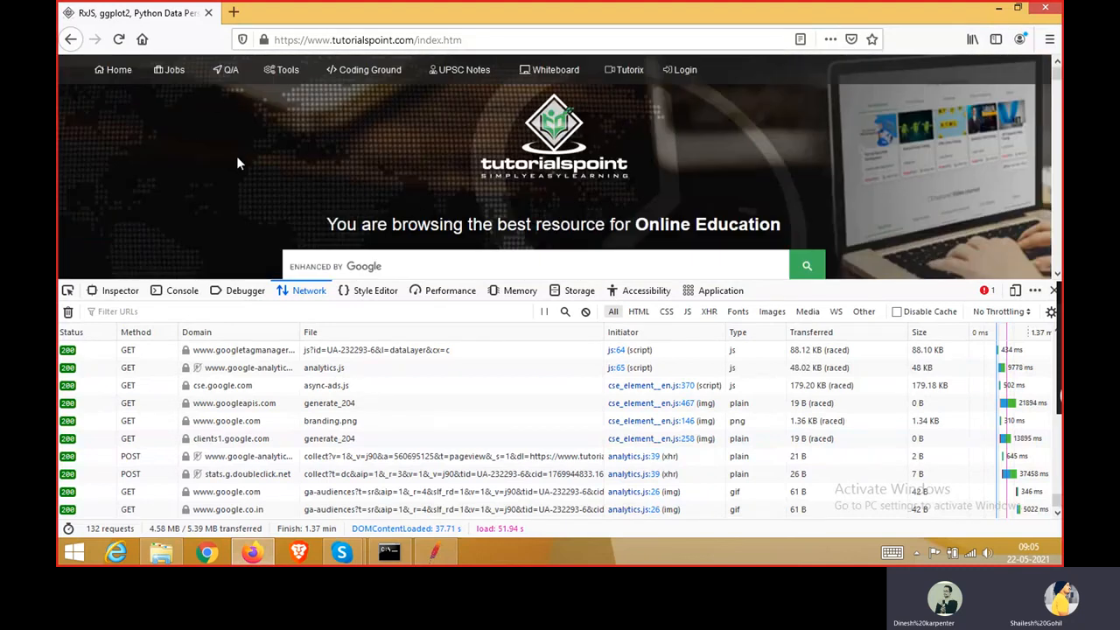
Open the Tutorialspoint Q/A page, switch to JMeter and examine the requests captured by the HTTP(S) Test Script Recorder
left_click(229, 70)
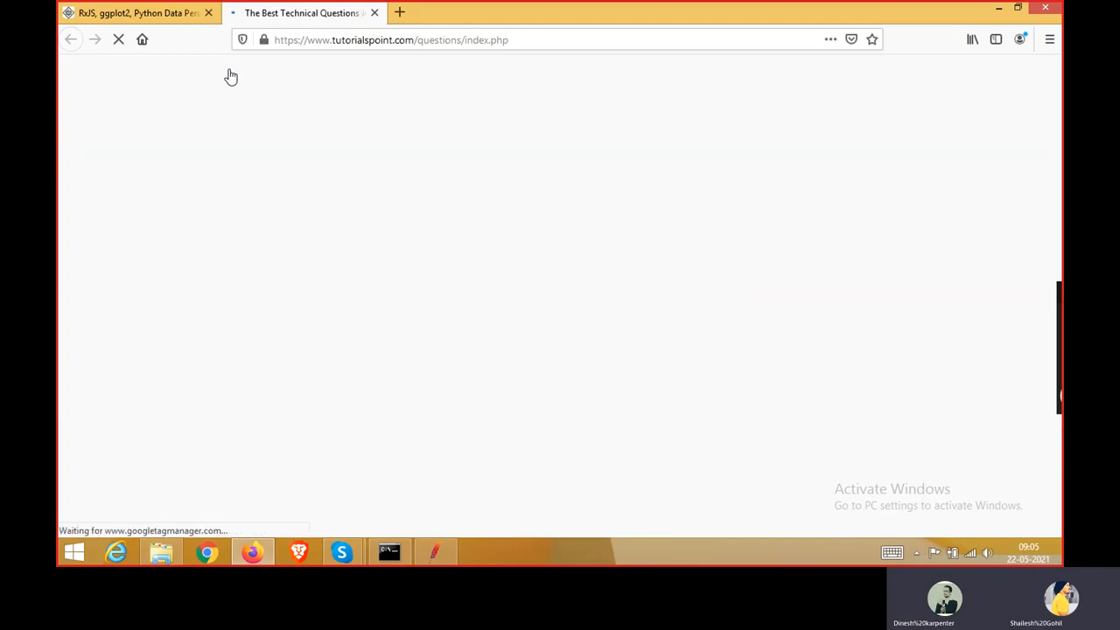
left_click(390, 559)
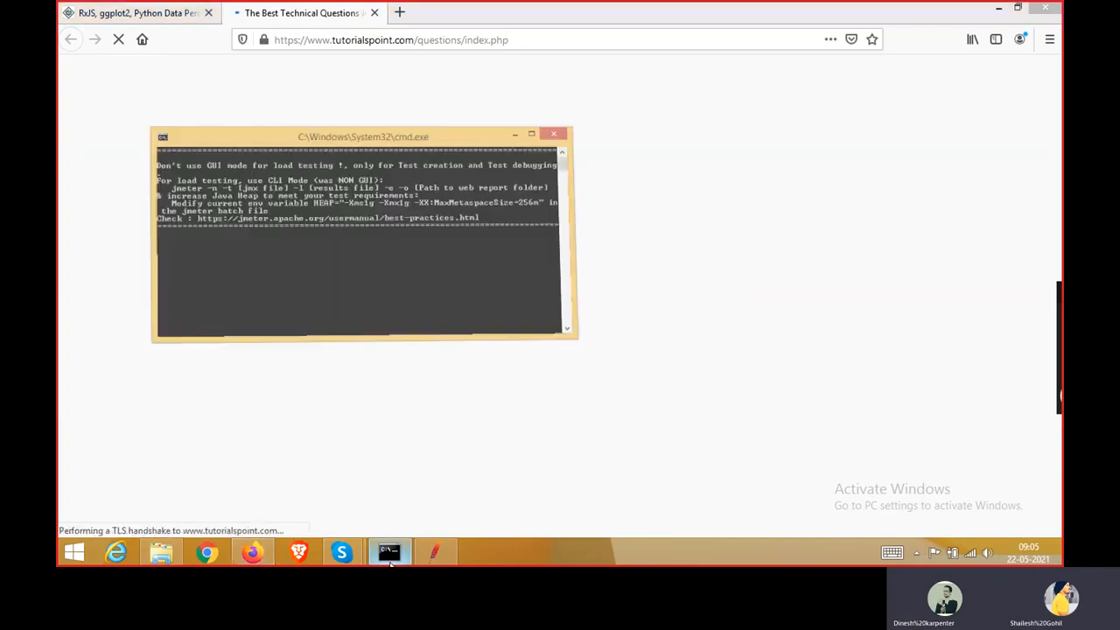
left_click(434, 552)
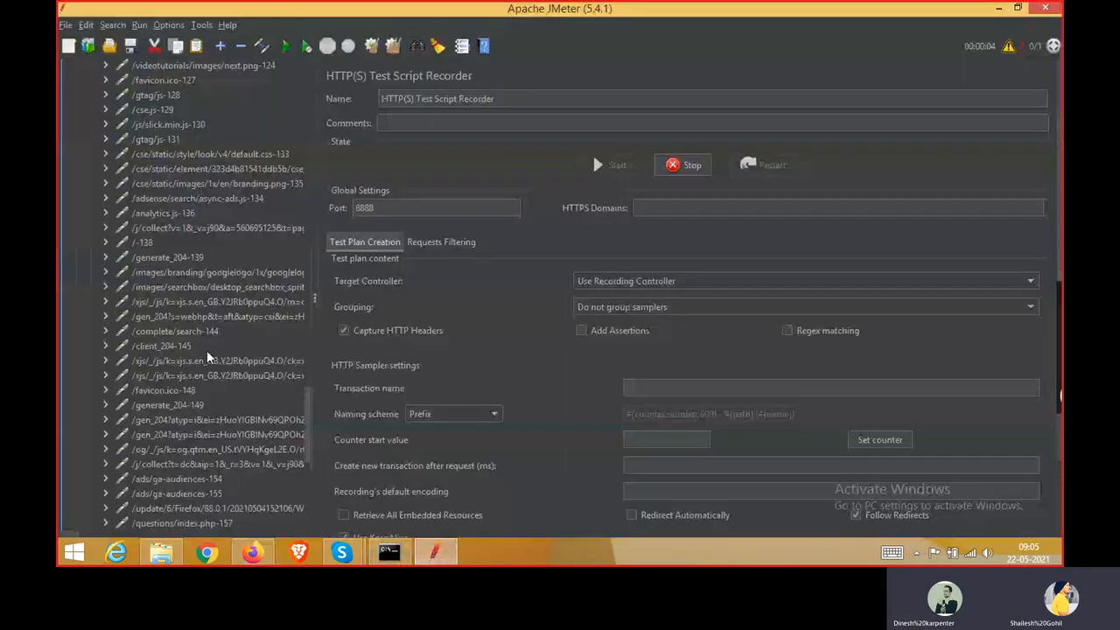
scroll(207, 350, "down", 10)
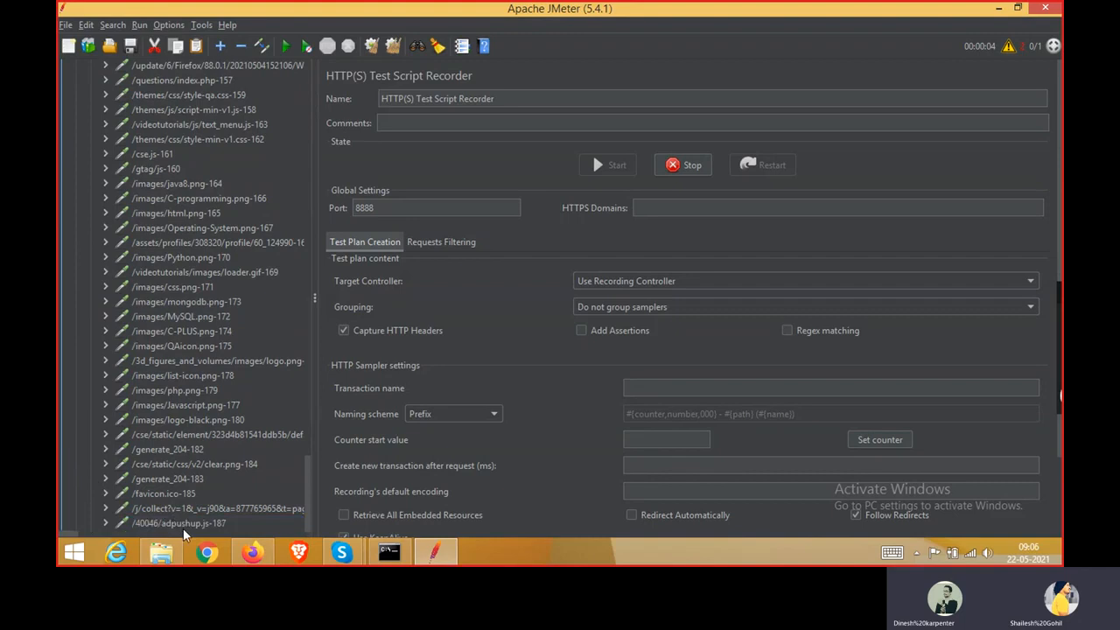
scroll(183, 527, "down", 1)
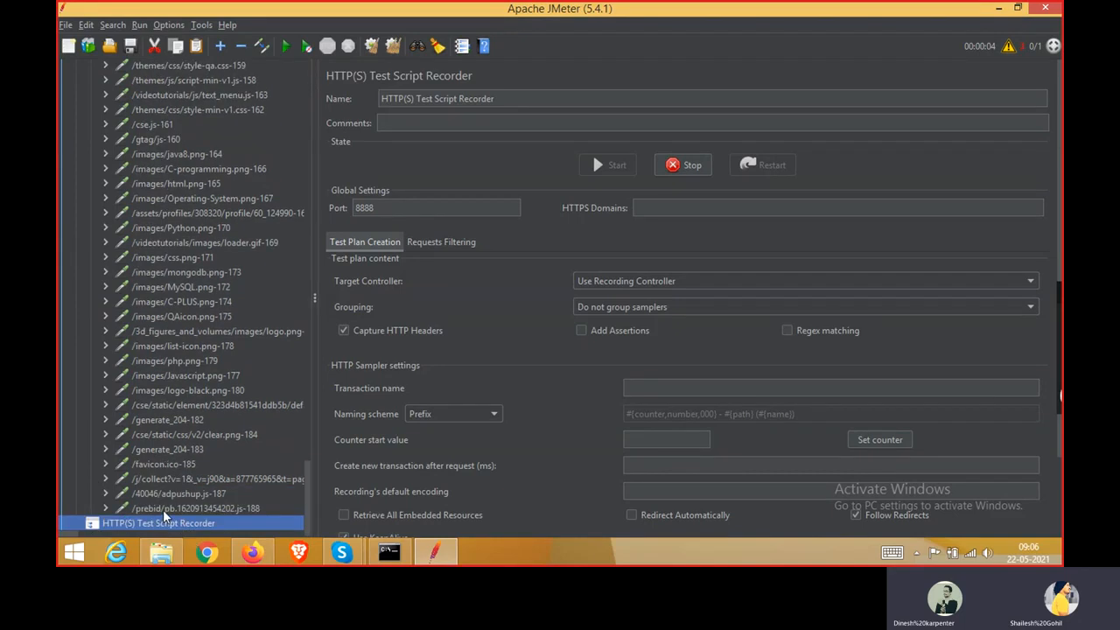
scroll(180, 526, "down", 1)
scroll(179, 526, "down", 1)
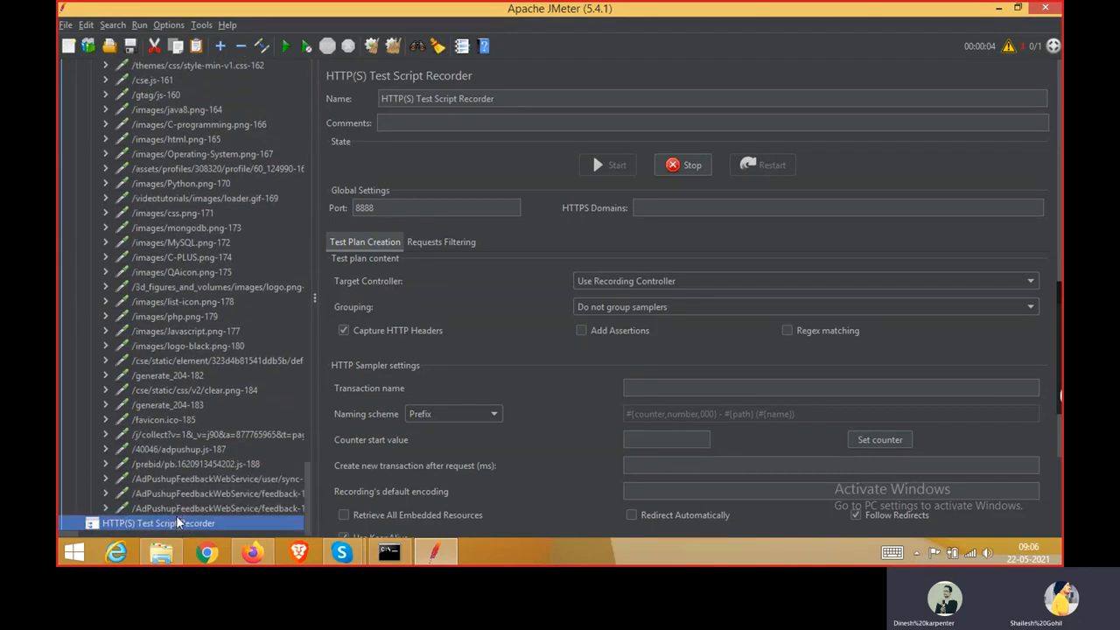
scroll(200, 520, "down", 1)
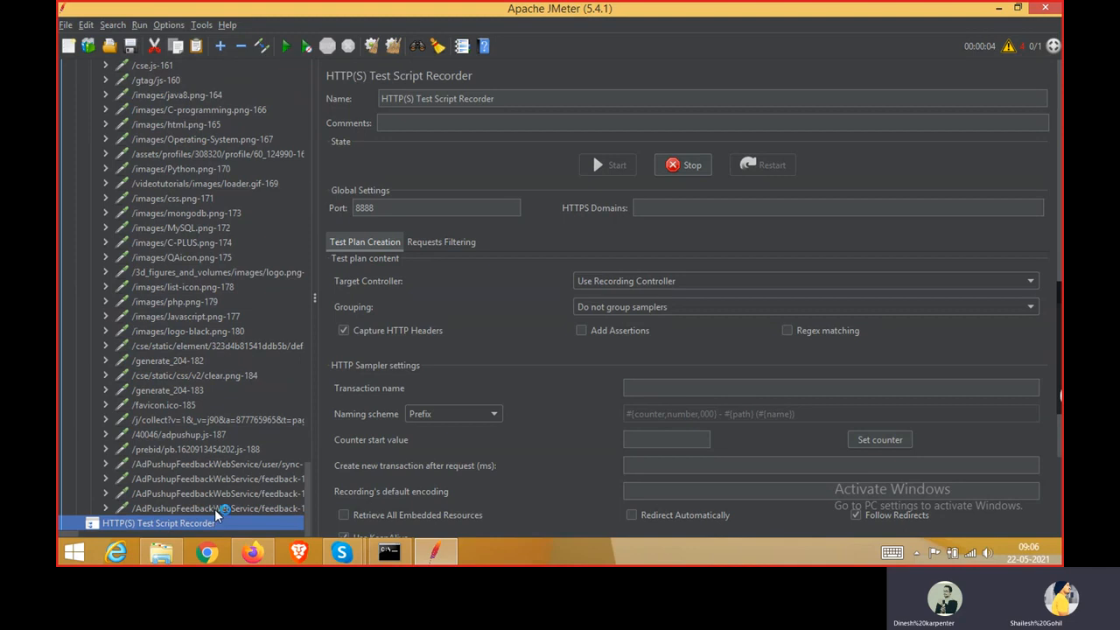
Switch back to Firefox and browse the Tutorialspoint home page through the Top Courses and Top Trainers sections
key("alt+Tab")
left_click(131, 12)
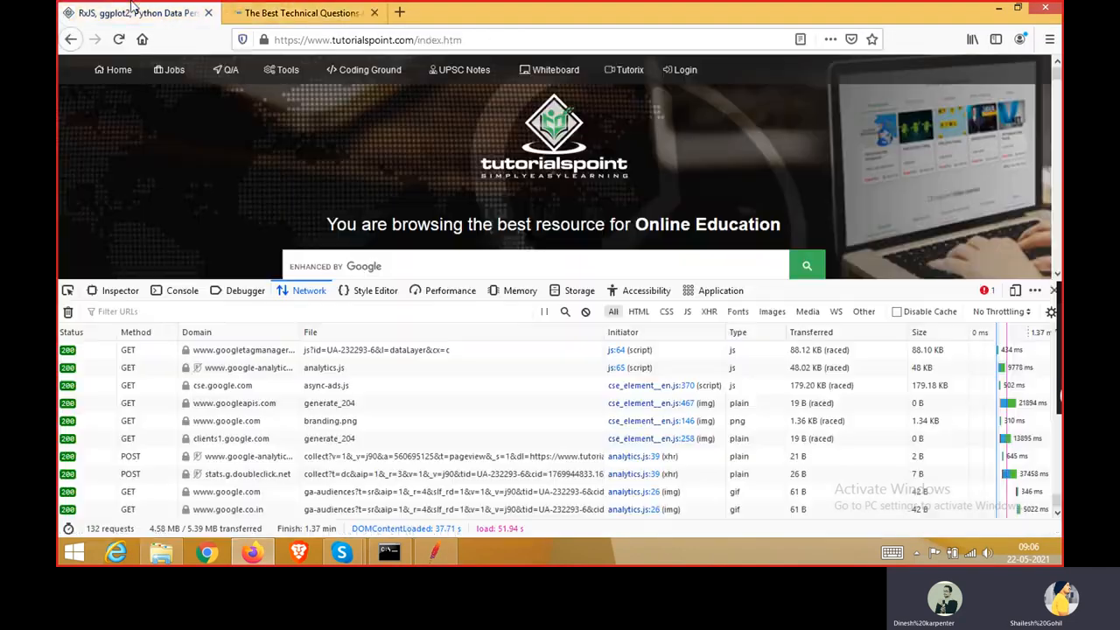
scroll(289, 214, "down", 5)
scroll(289, 214, "down", 10)
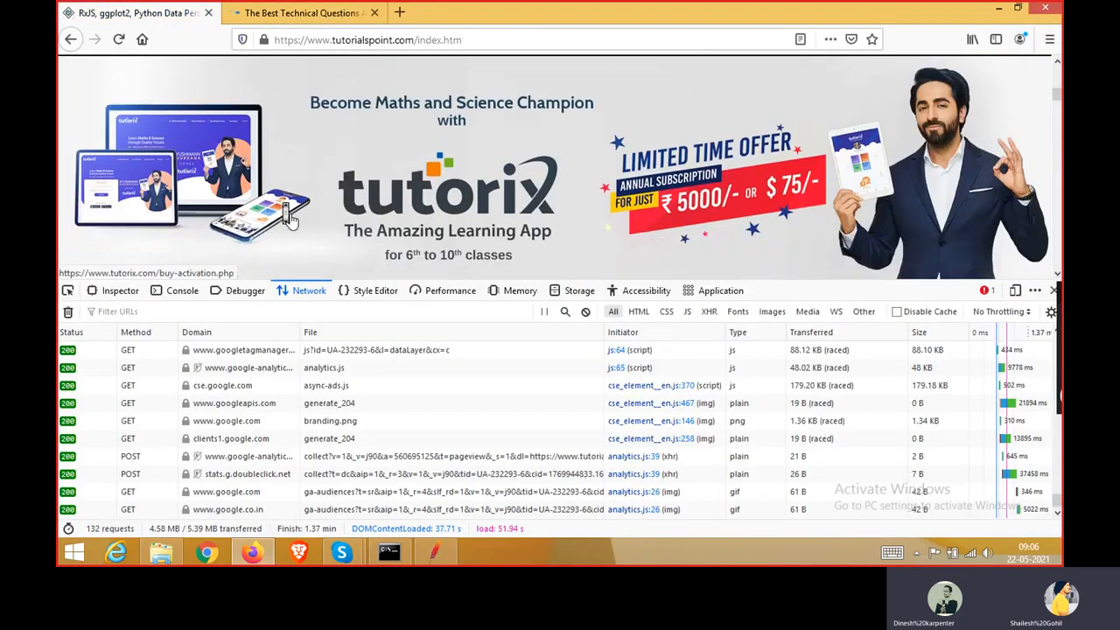
scroll(289, 216, "down", 6)
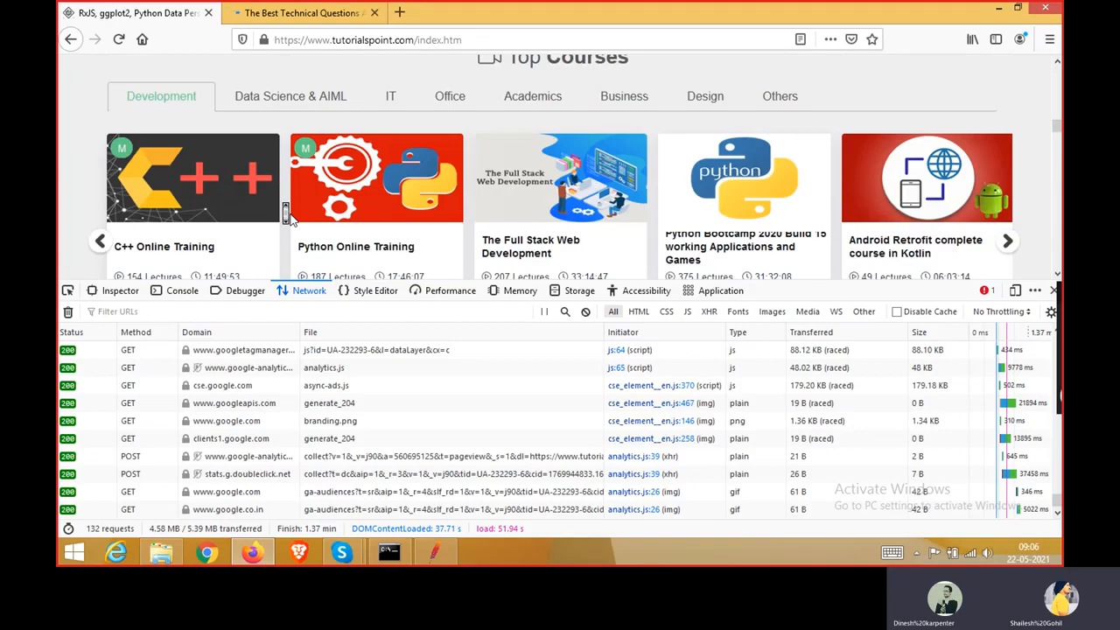
scroll(291, 218, "down", 3)
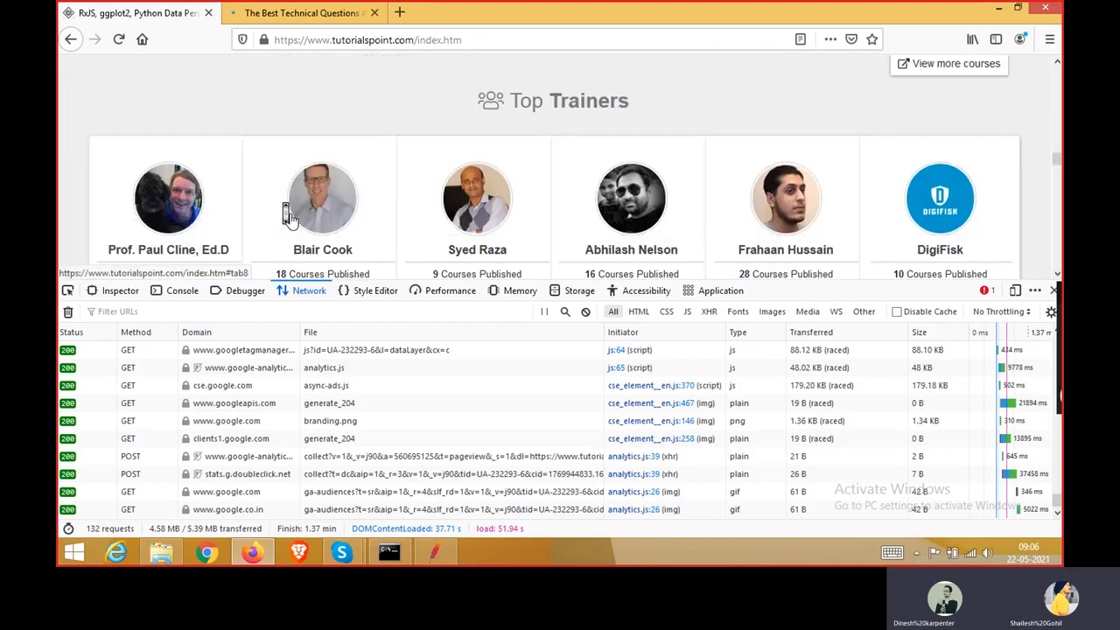
scroll(291, 219, "down", 3)
key("Home")
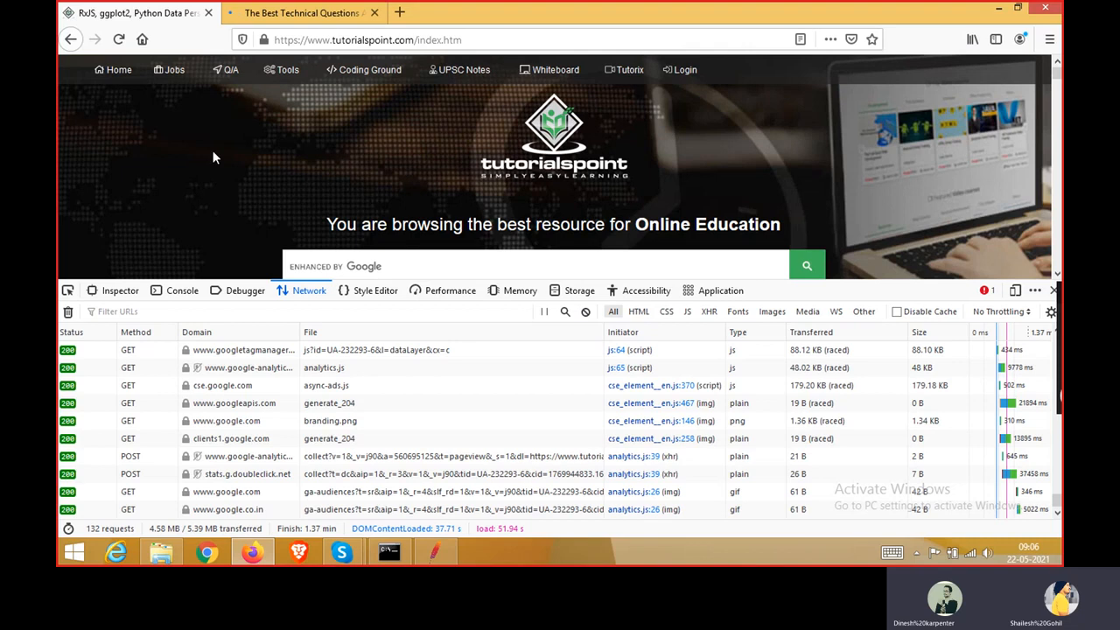
Close the duplicate home page tab opened from the Home link and open the Tutorialspoint Library page
left_click(123, 78)
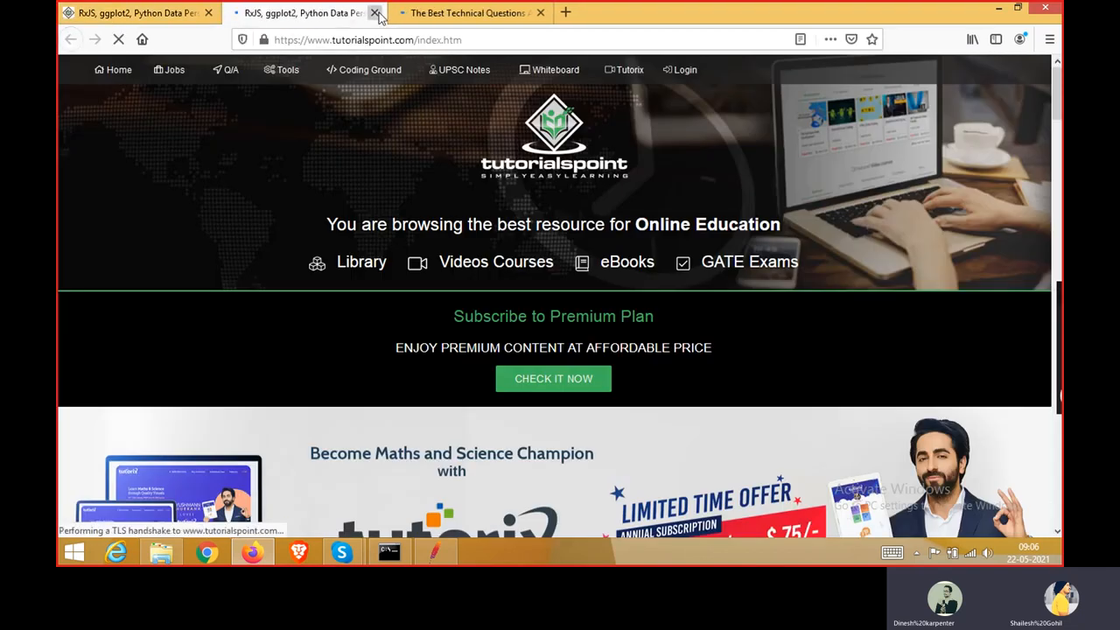
left_click(375, 13)
scroll(325, 170, "down", 3)
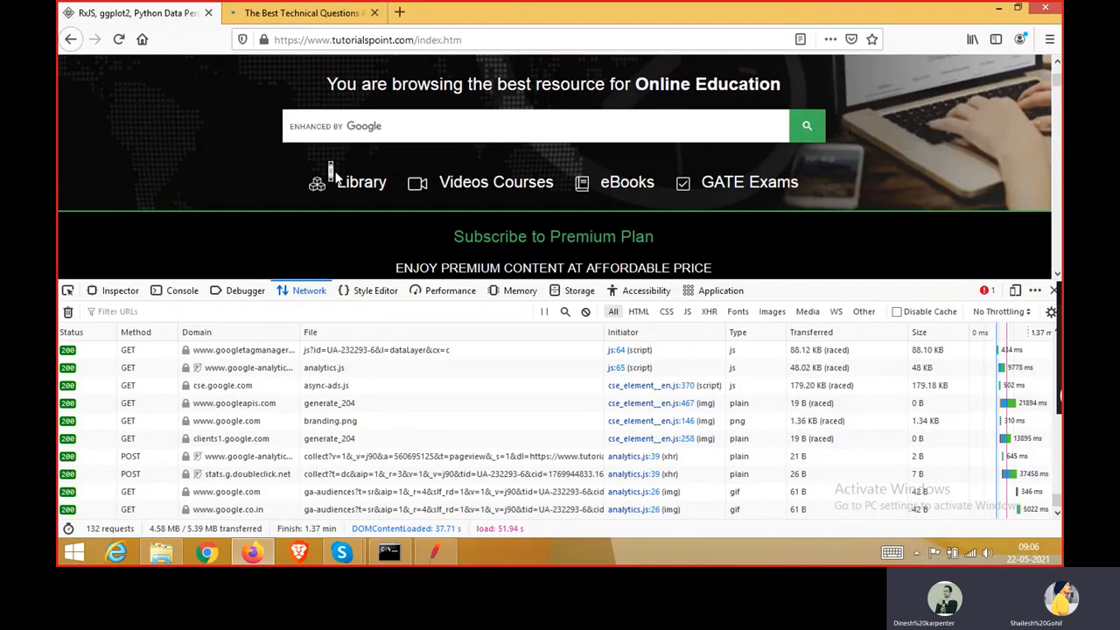
scroll(330, 172, "down", 1)
left_click(350, 156)
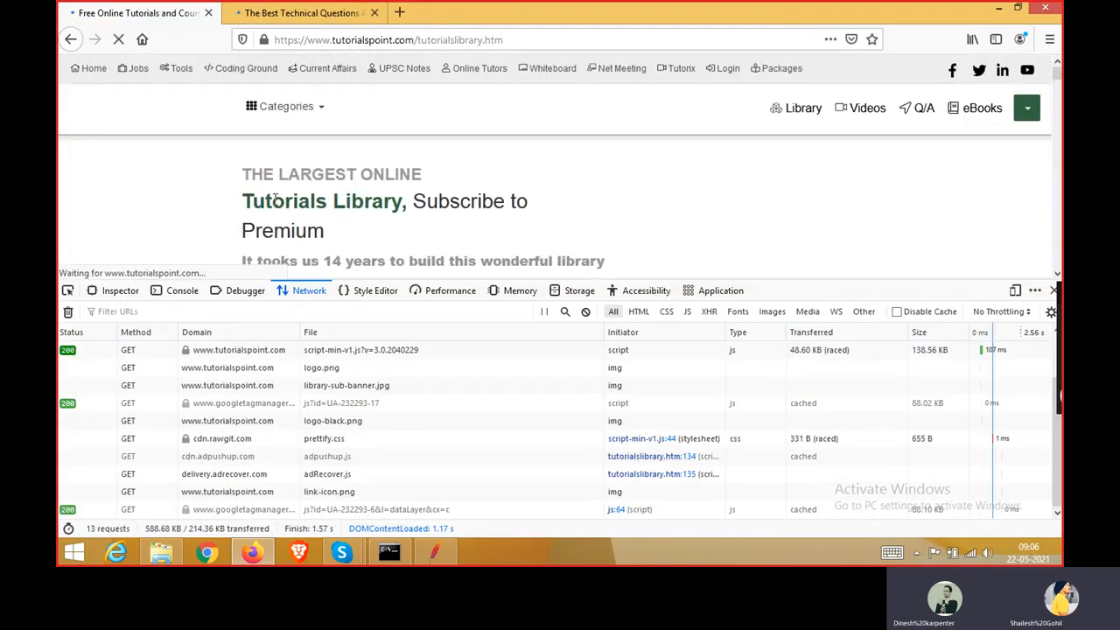
scroll(274, 200, "down", 3)
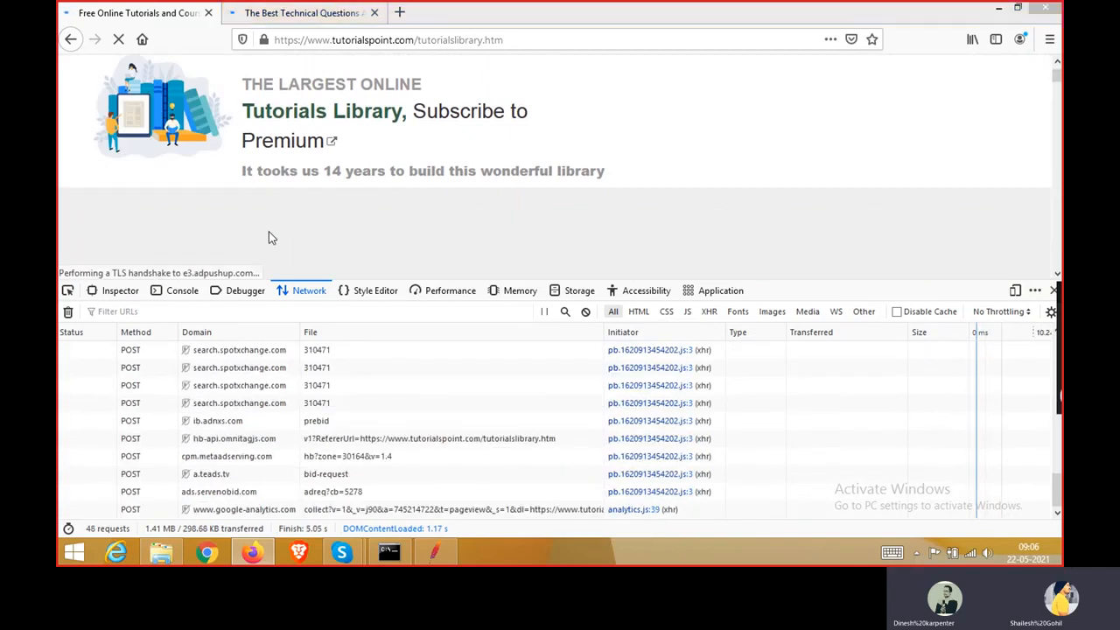
Switch to JMeter, stop the HTTP(S) Test Script Recorder and review the last recorded requests
key("alt+Tab")
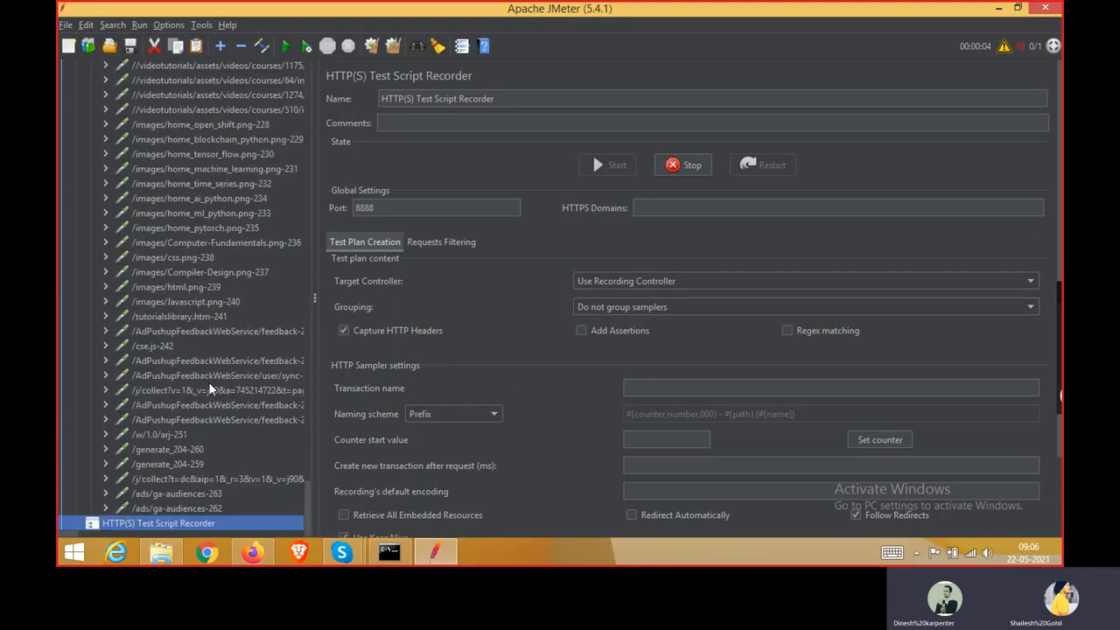
left_click(688, 166)
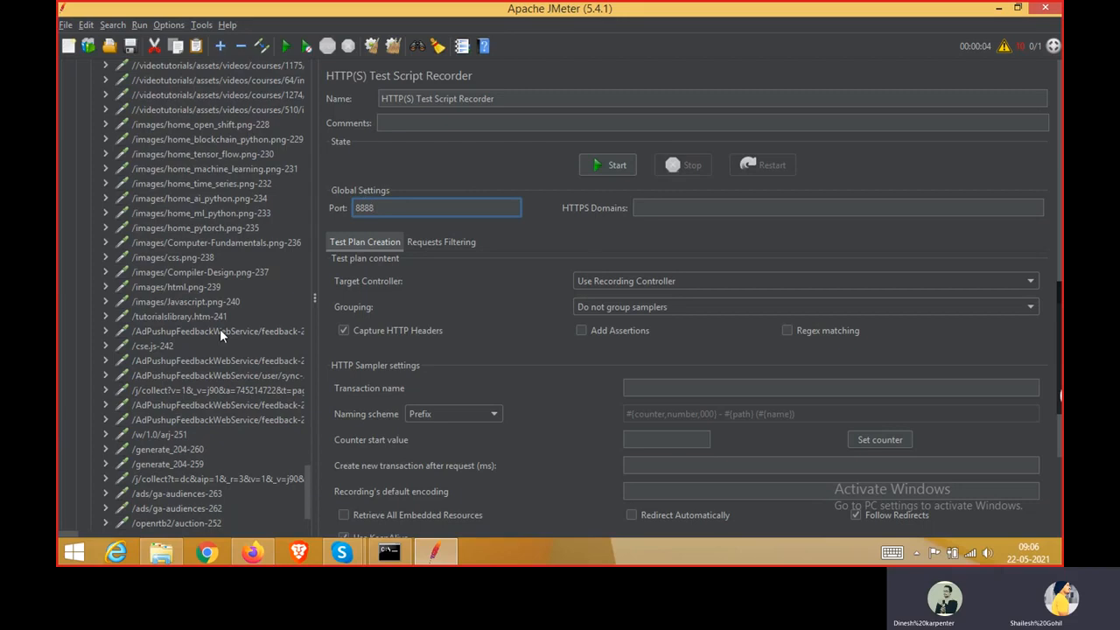
scroll(220, 329, "down", 4)
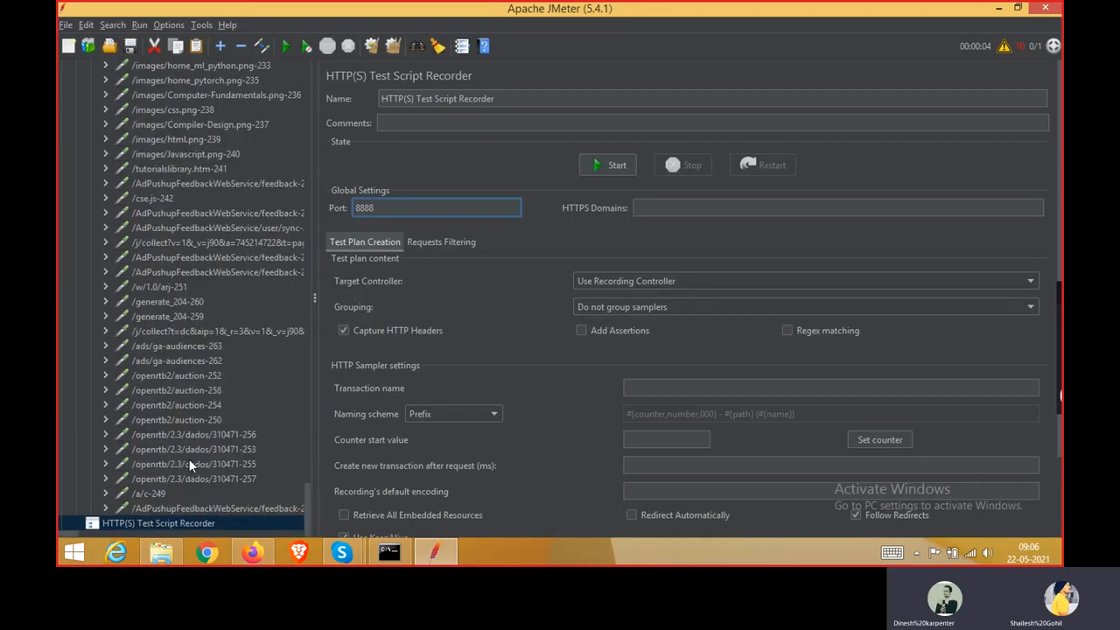
Review the recorder's test plan content settings and add a blank entry to URL Patterns to Exclude in Requests Filtering
scroll(487, 408, "down", 3)
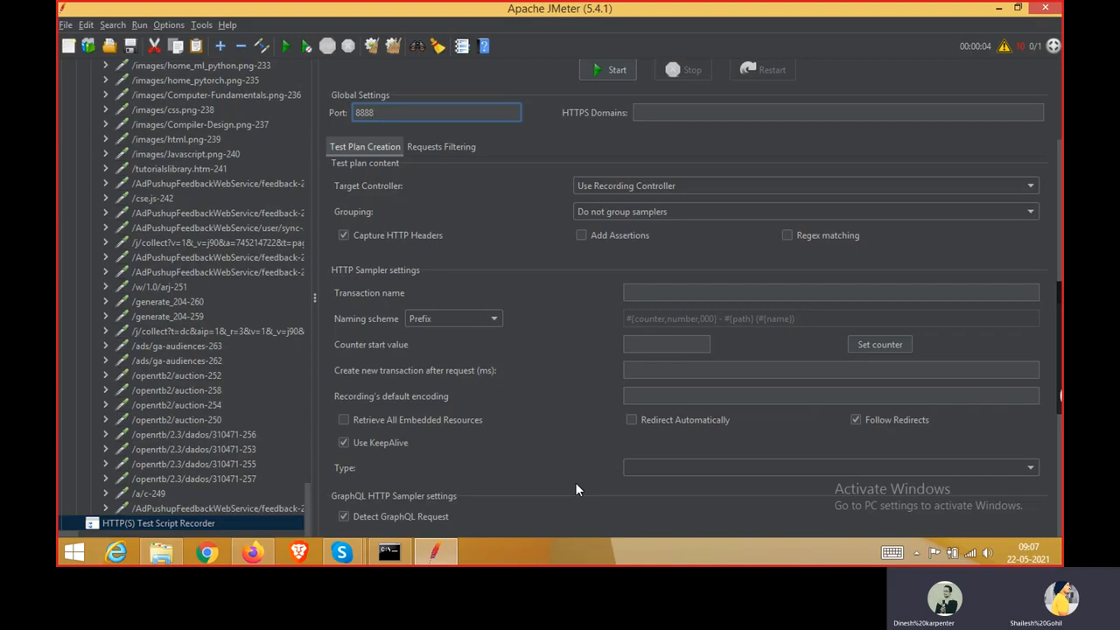
key("XF86MonBrightnessUp")
key("XF86MonBrightnessUp")
left_click(786, 235)
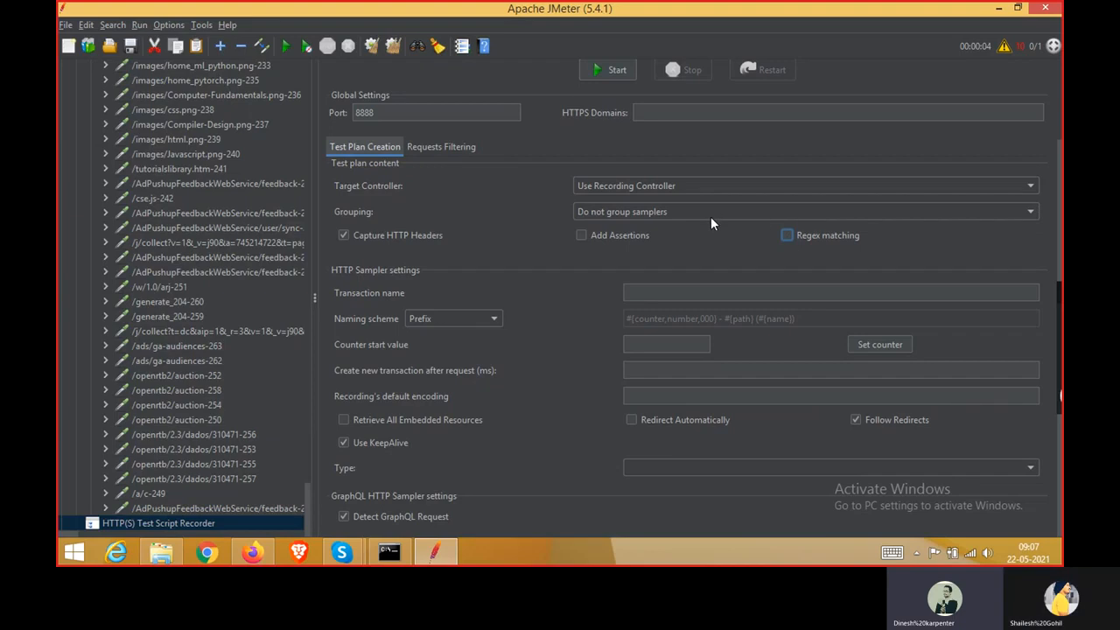
left_click(457, 149)
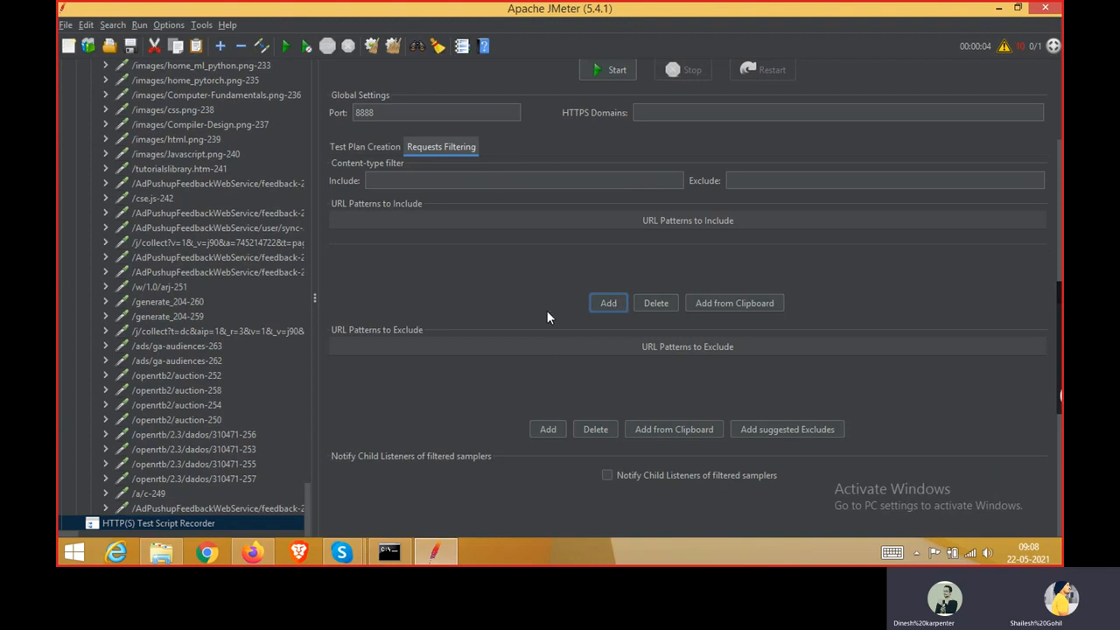
left_click(544, 427)
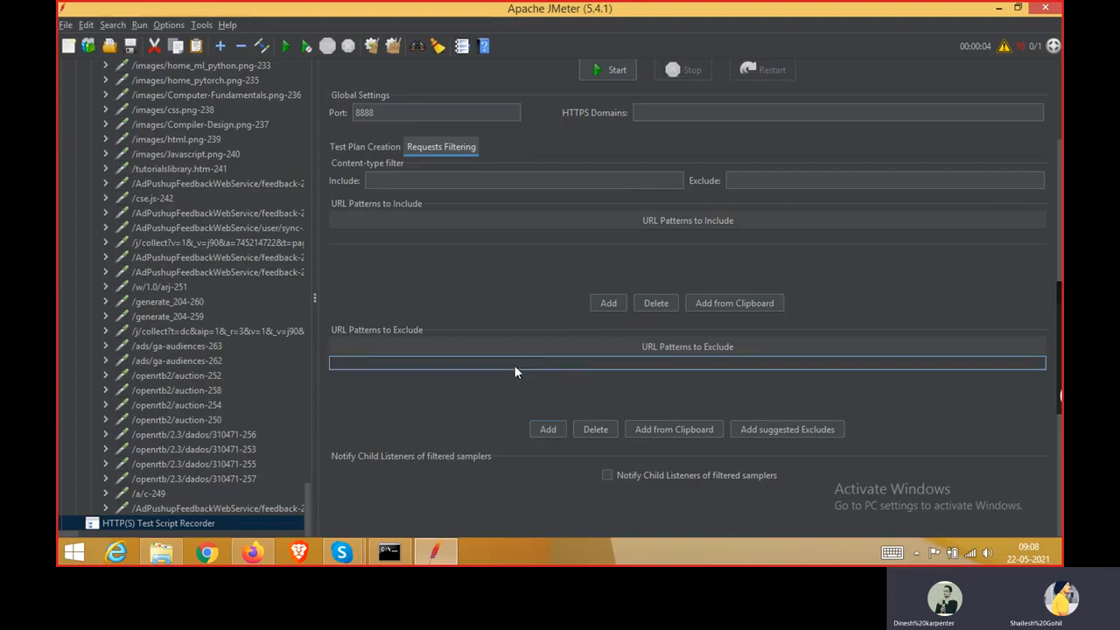
double_click(518, 359)
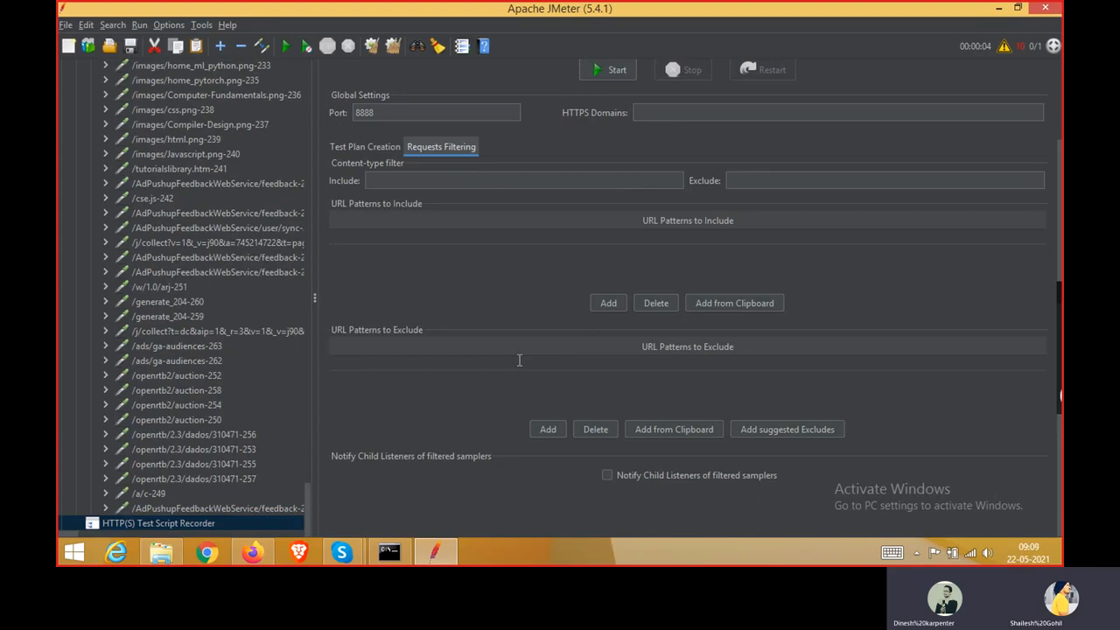
Switch to Firefox and close the technical questions page, keeping the Tutorials Library page open
left_click(252, 551)
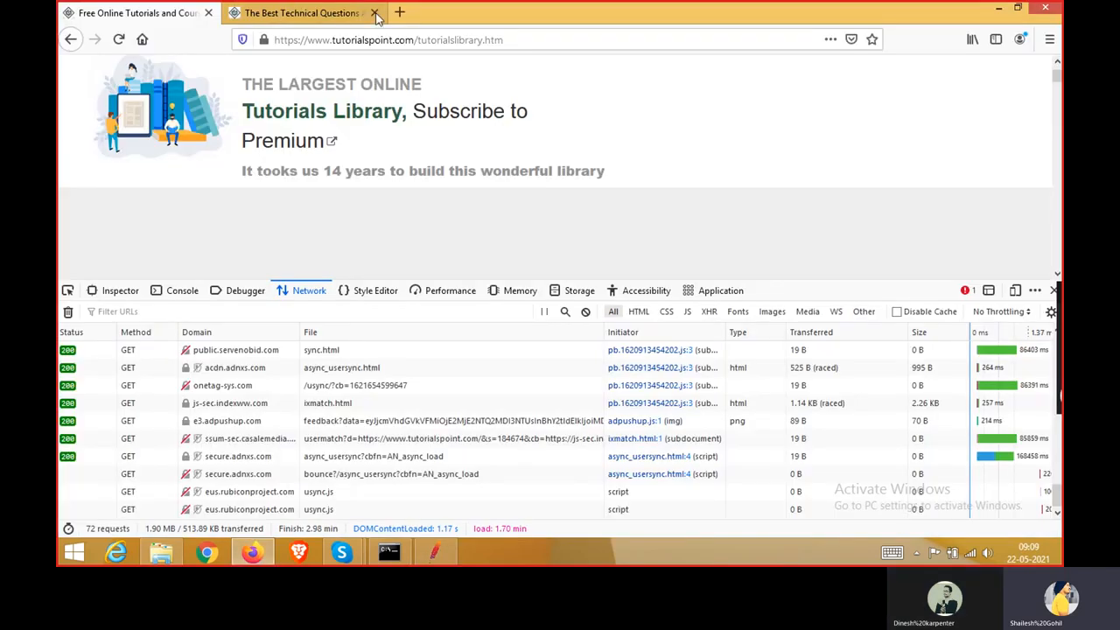
left_click(330, 12)
left_click(374, 12)
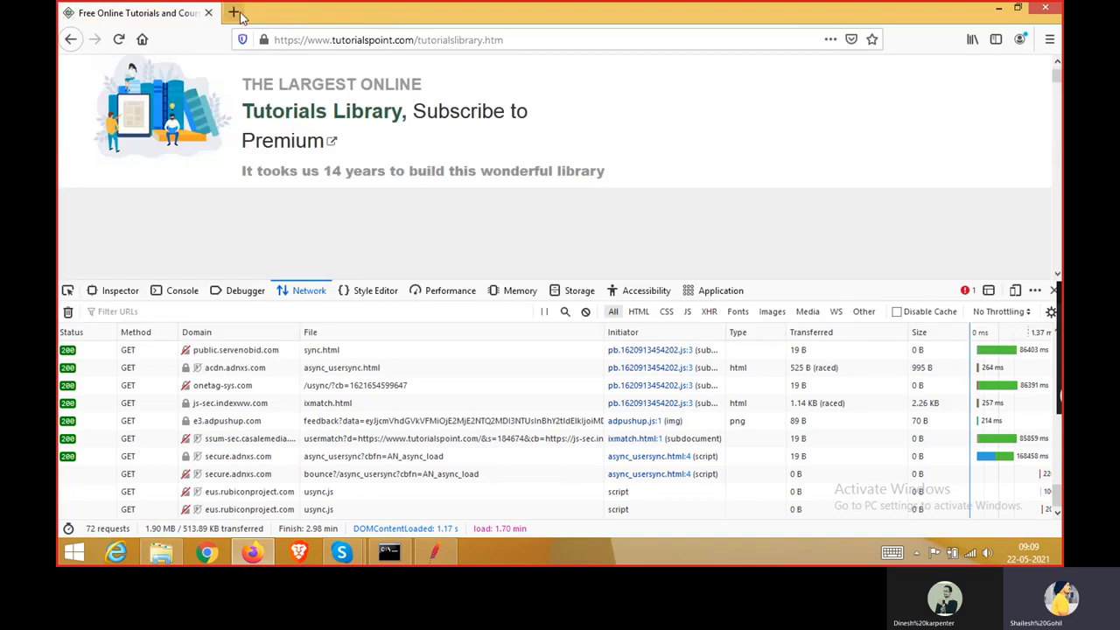
Try to load google.com in a new tab and retry the connection
left_click(282, 40)
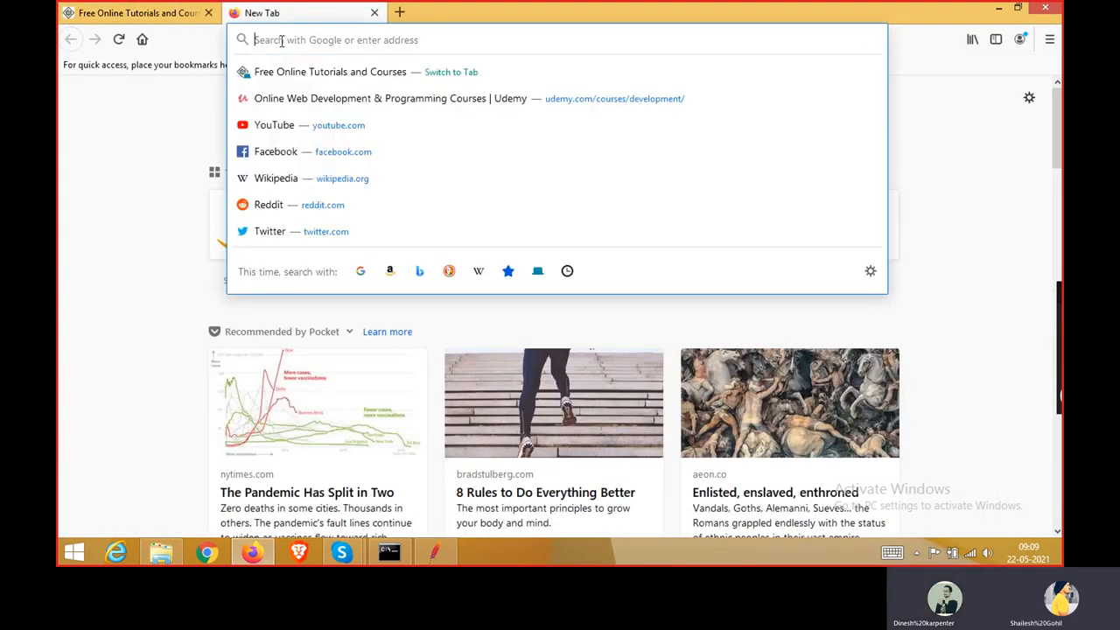
type("googl")
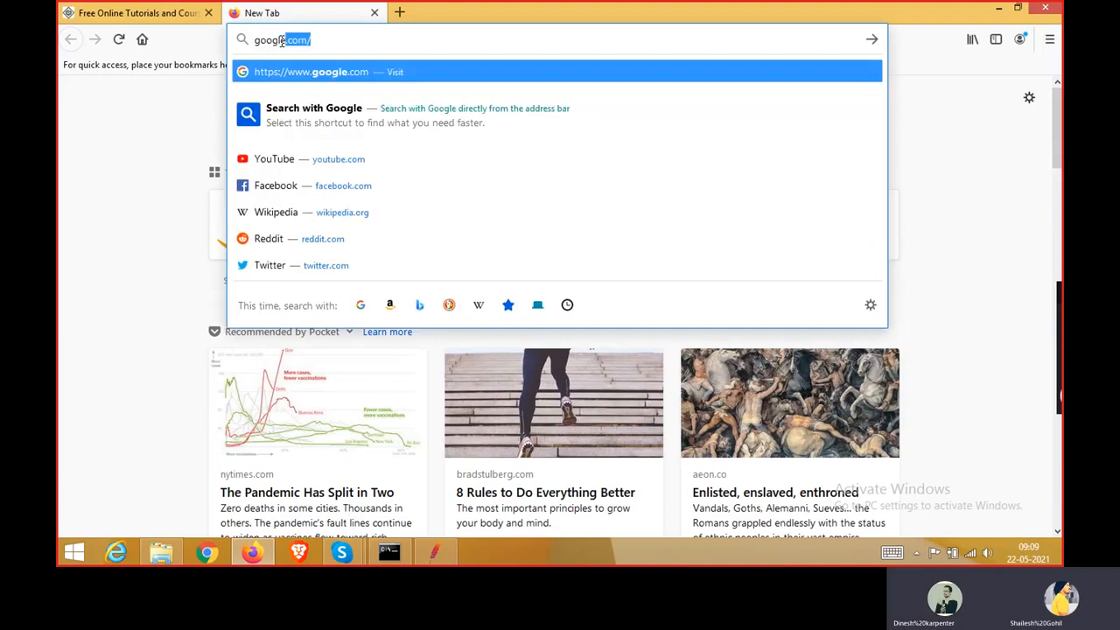
type("e.")
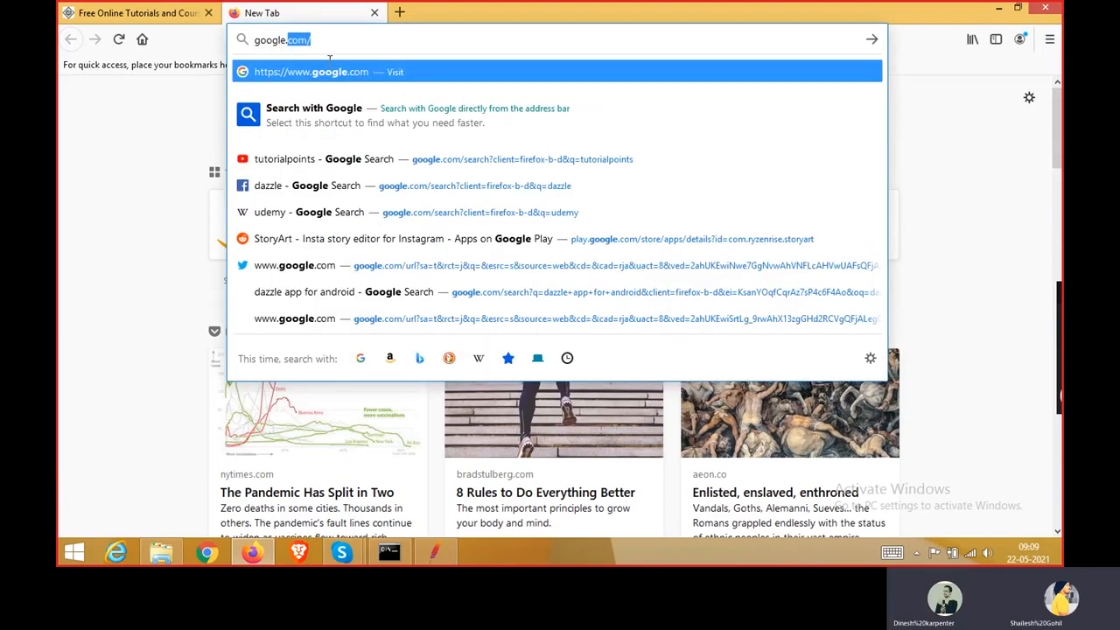
key("Return")
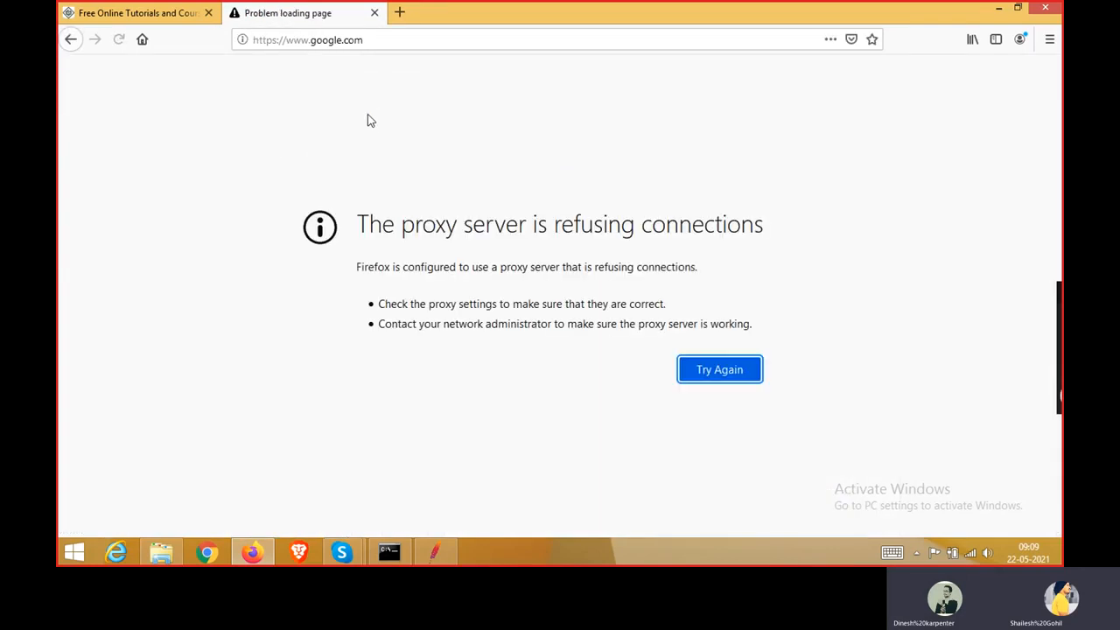
left_click(711, 372)
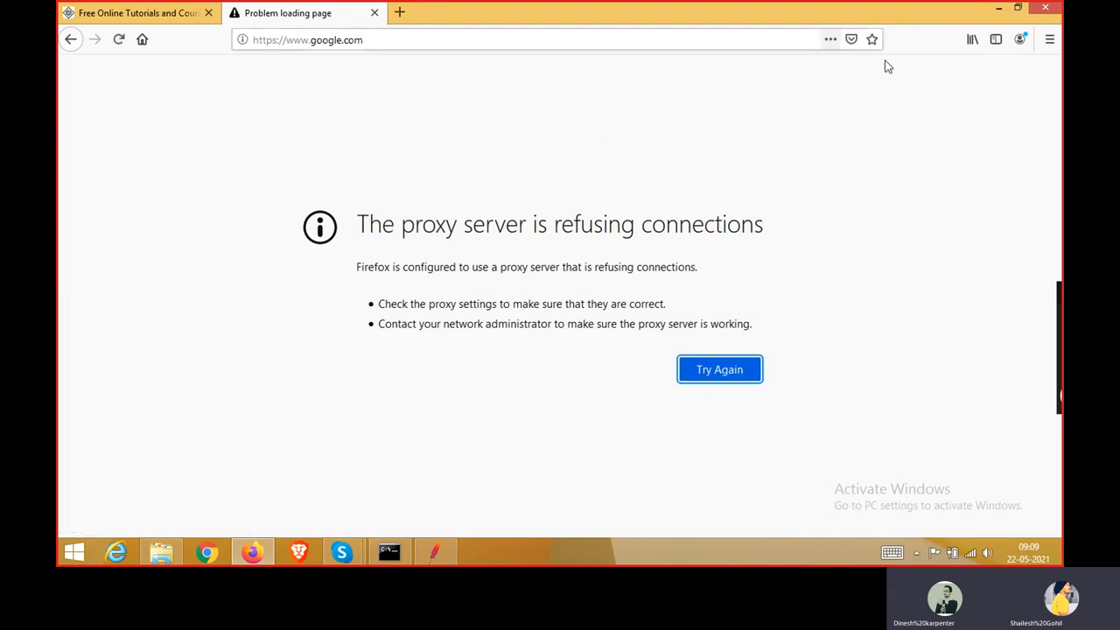
Open Firefox's network connection settings by searching the options for "prox" and set proxy access to No proxy
left_click(1049, 38)
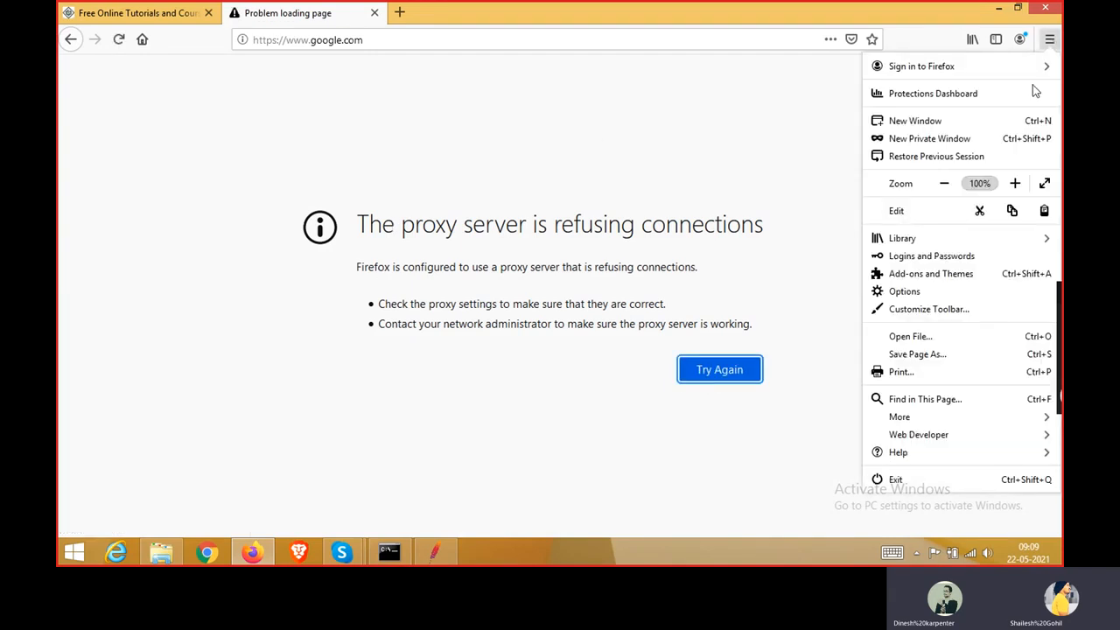
left_click(933, 294)
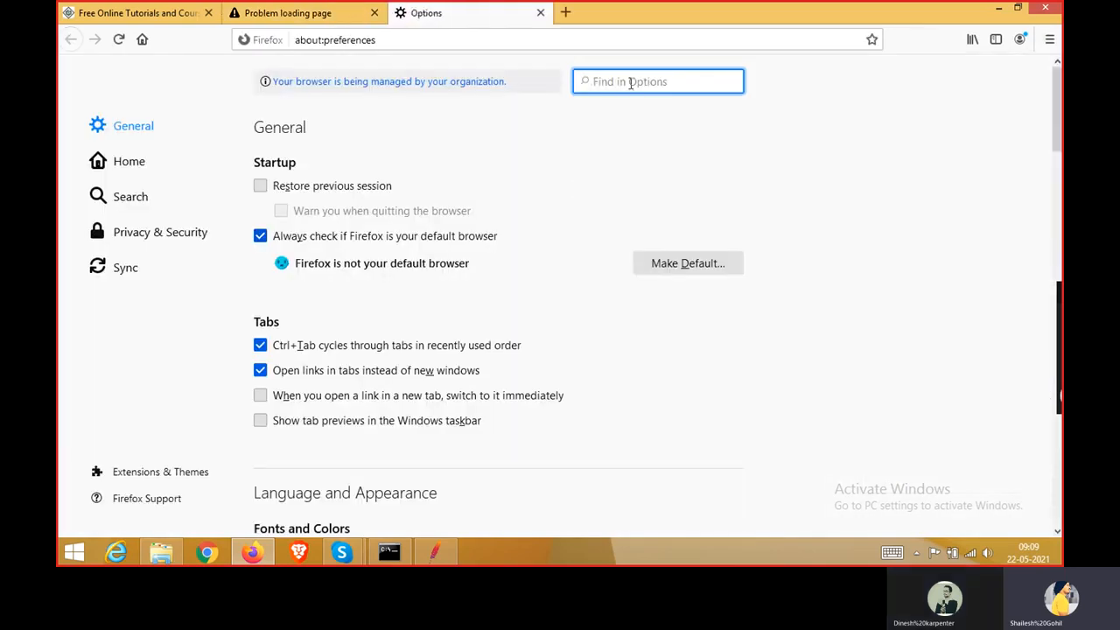
type("prox")
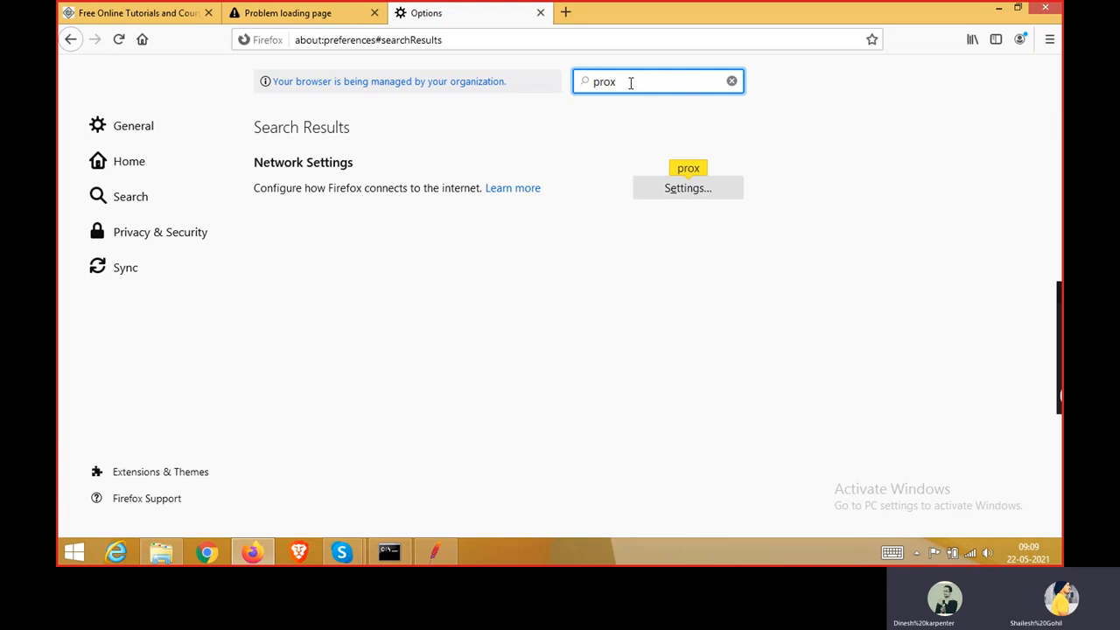
left_click(678, 184)
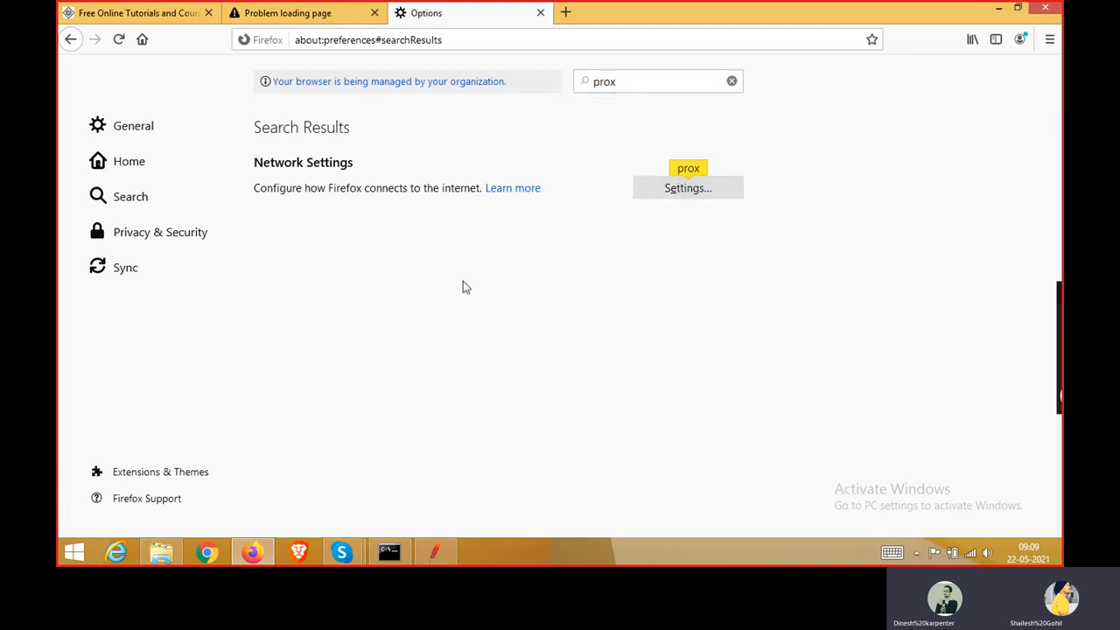
left_click(690, 189)
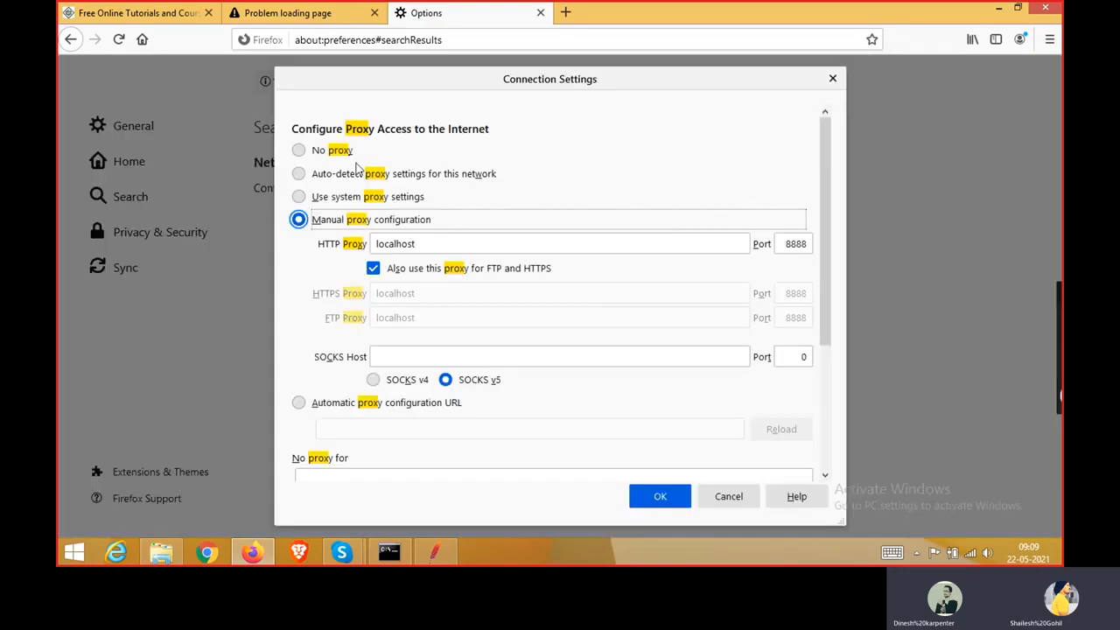
left_click(300, 174)
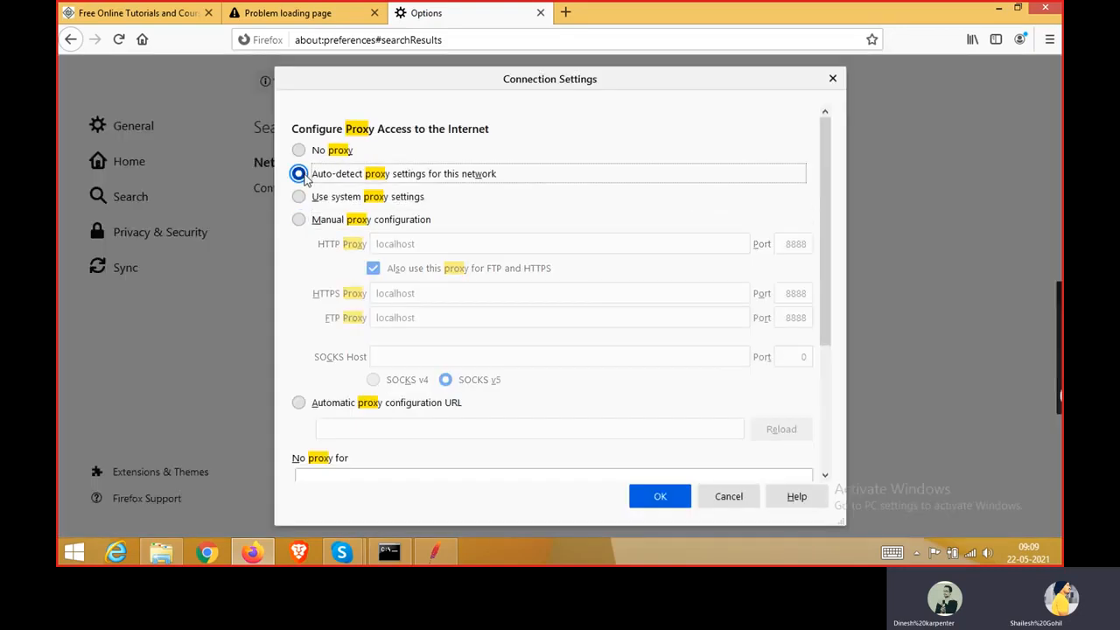
left_click(300, 151)
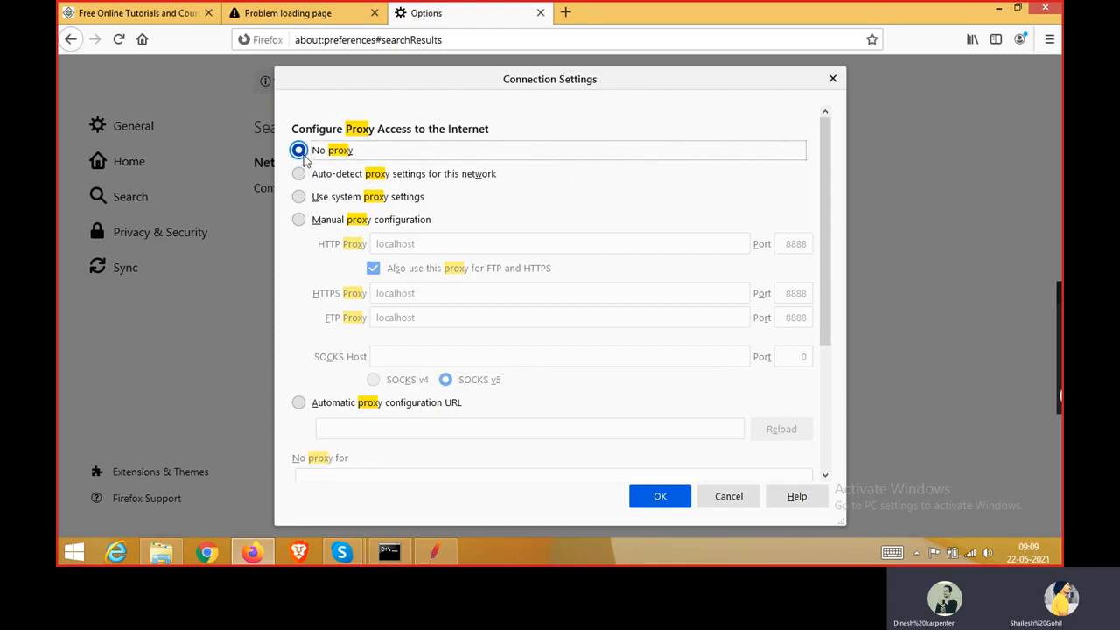
left_click(658, 497)
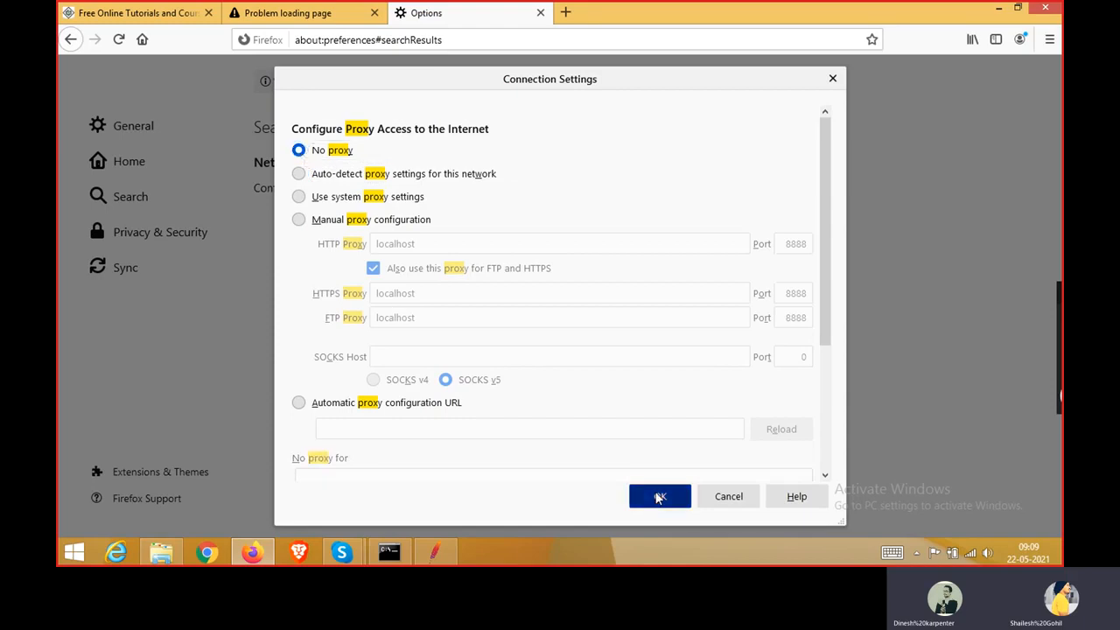
Reload the failed google.com page and search Google for "jmeter exclude request", using the corrected spelling
left_click(317, 10)
key("F5")
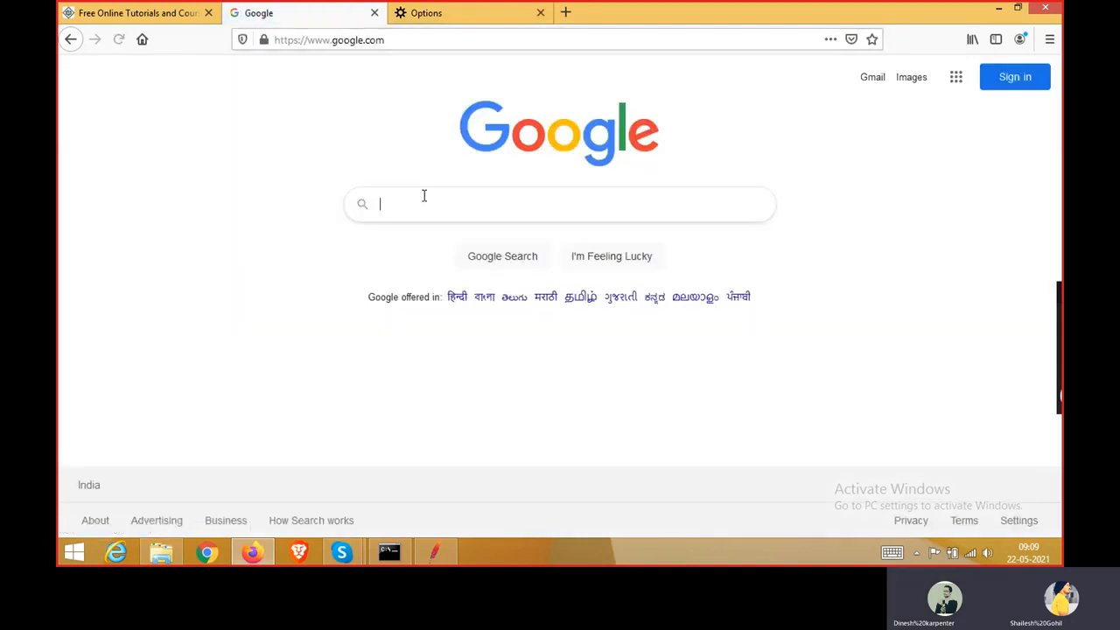
left_click(434, 205)
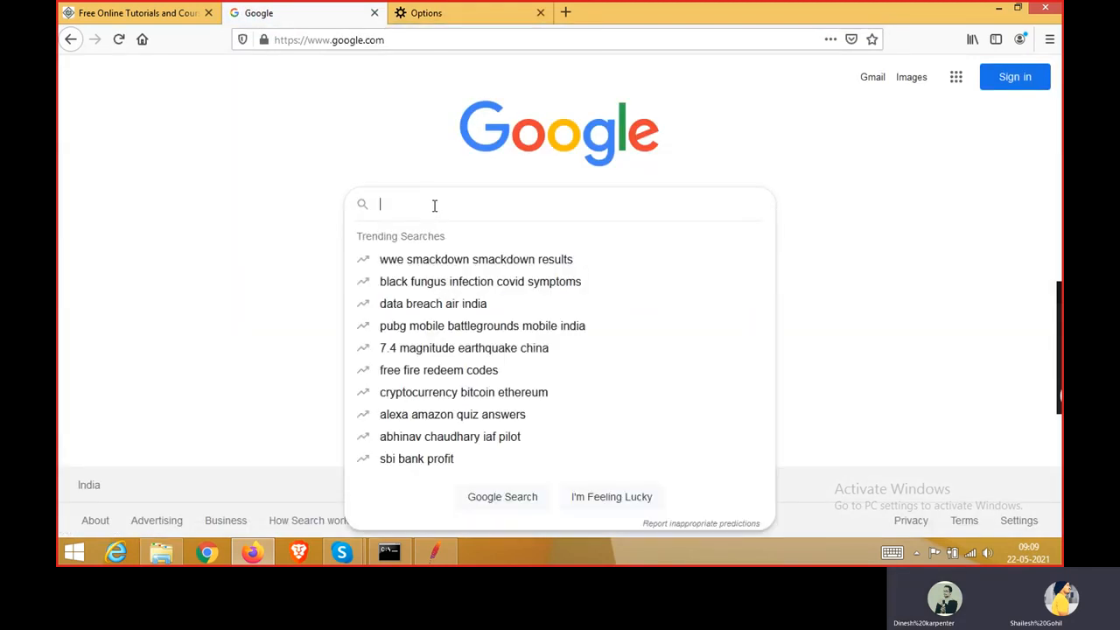
type("jemter")
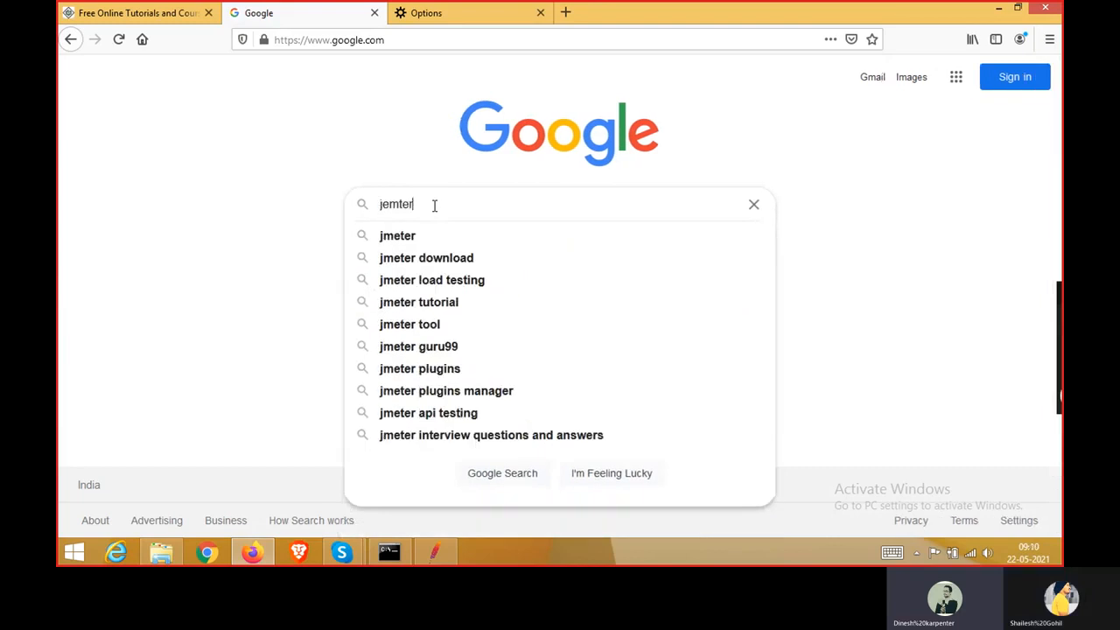
key("BackSpace")
key("BackSpace")
key("BackSpace")
type("et")
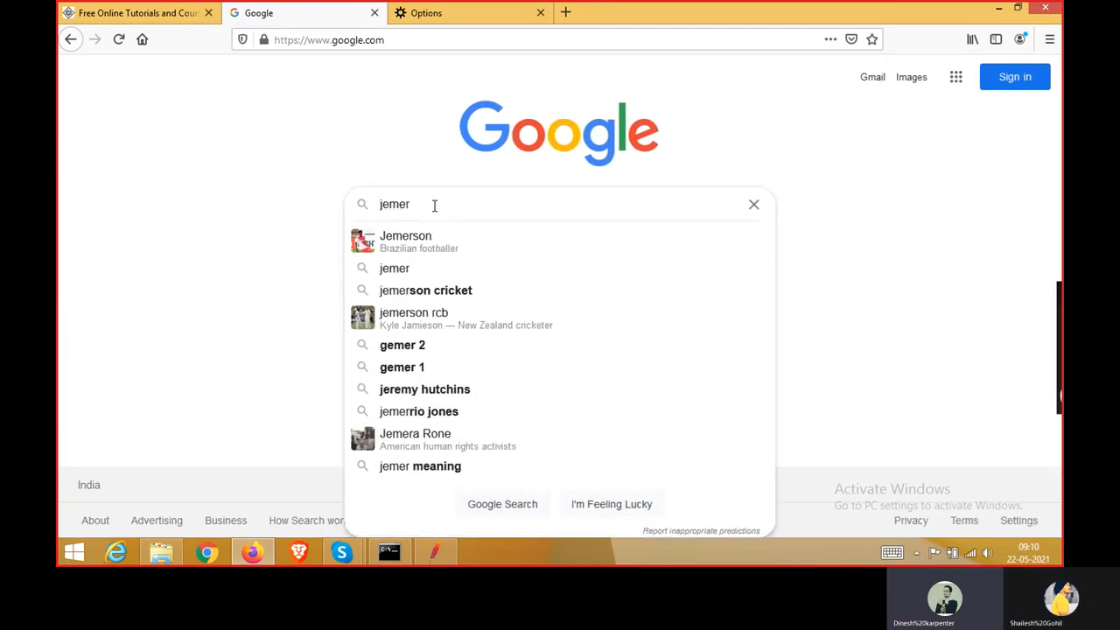
type("er ex")
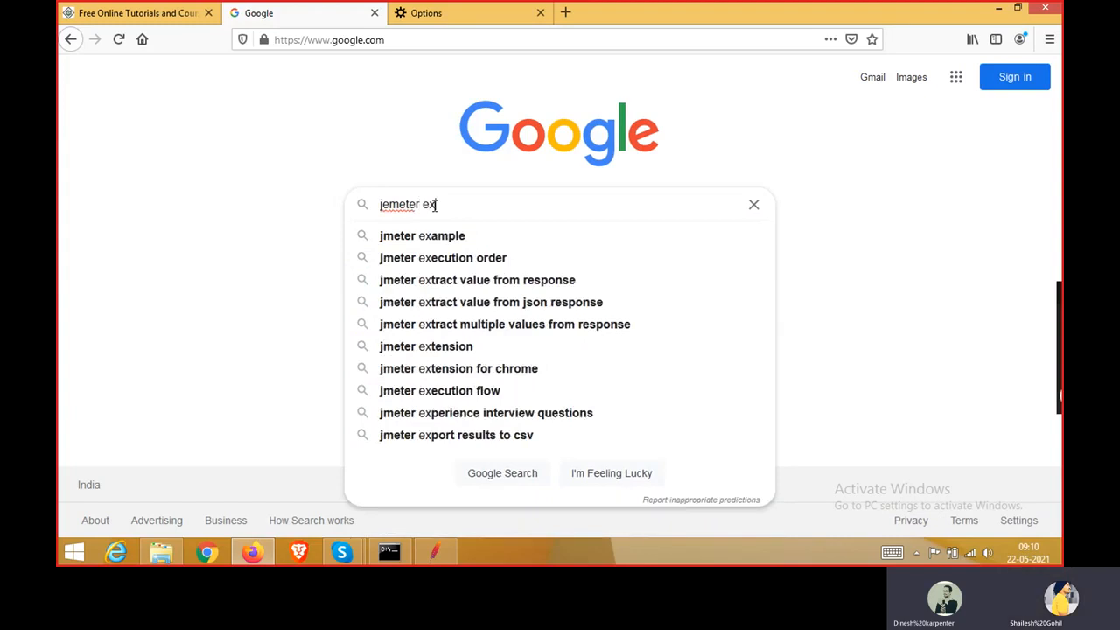
type("cul")
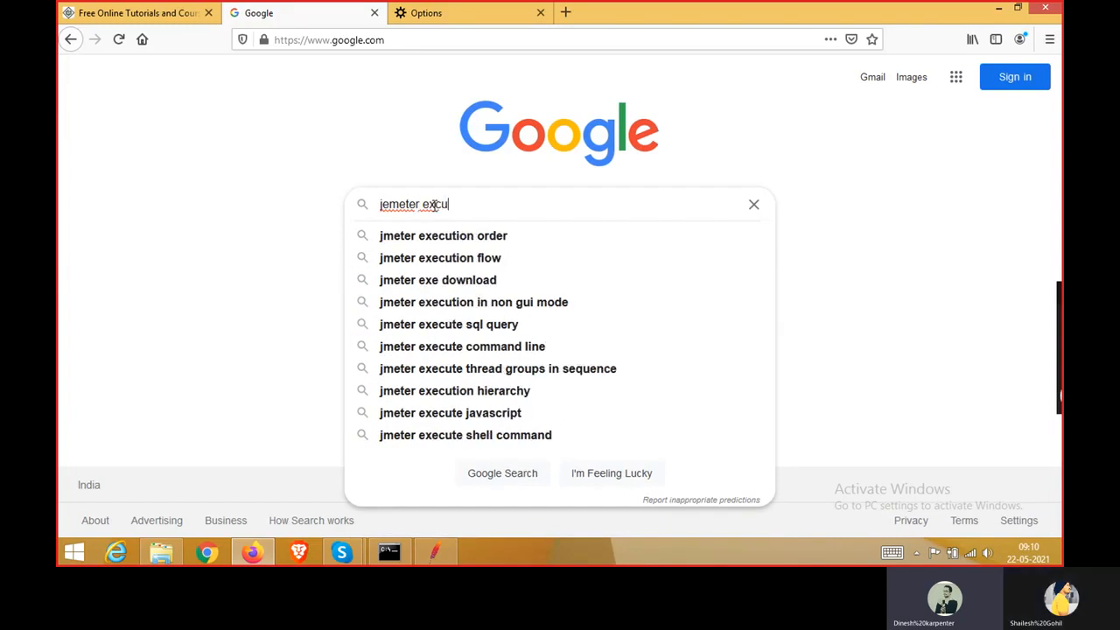
type("de req")
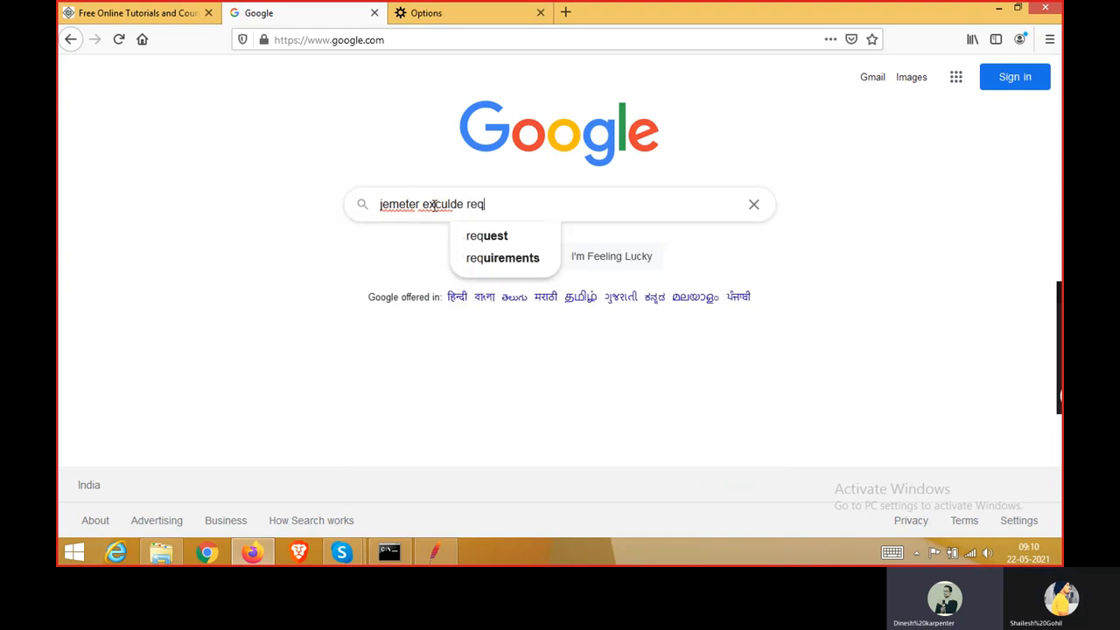
key("Down")
key("Down")
key("Up")
key("Return")
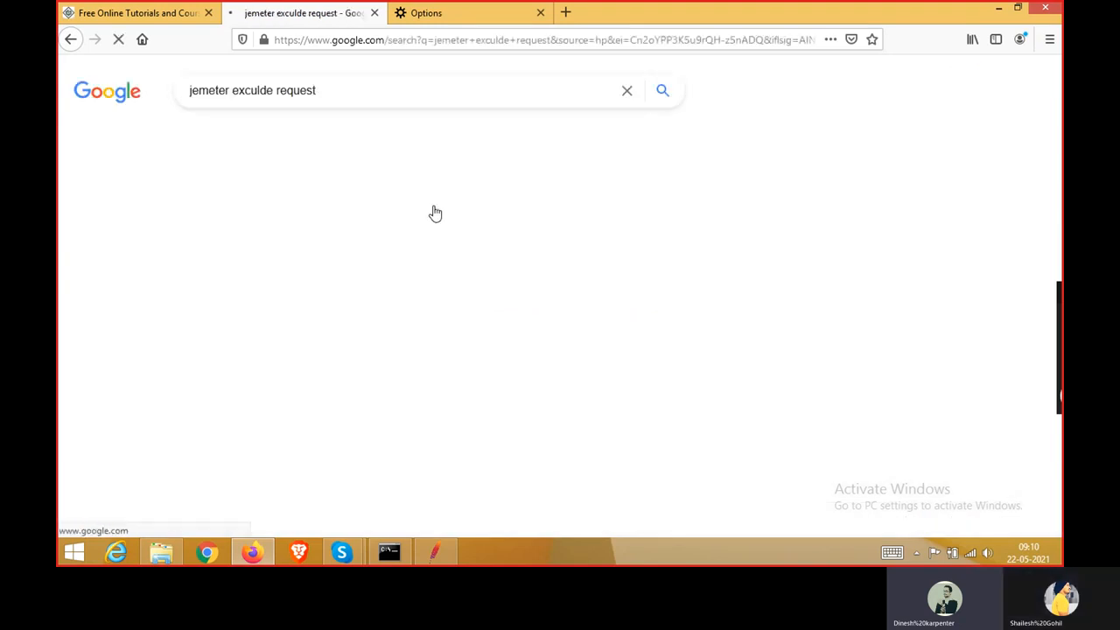
left_click(387, 204)
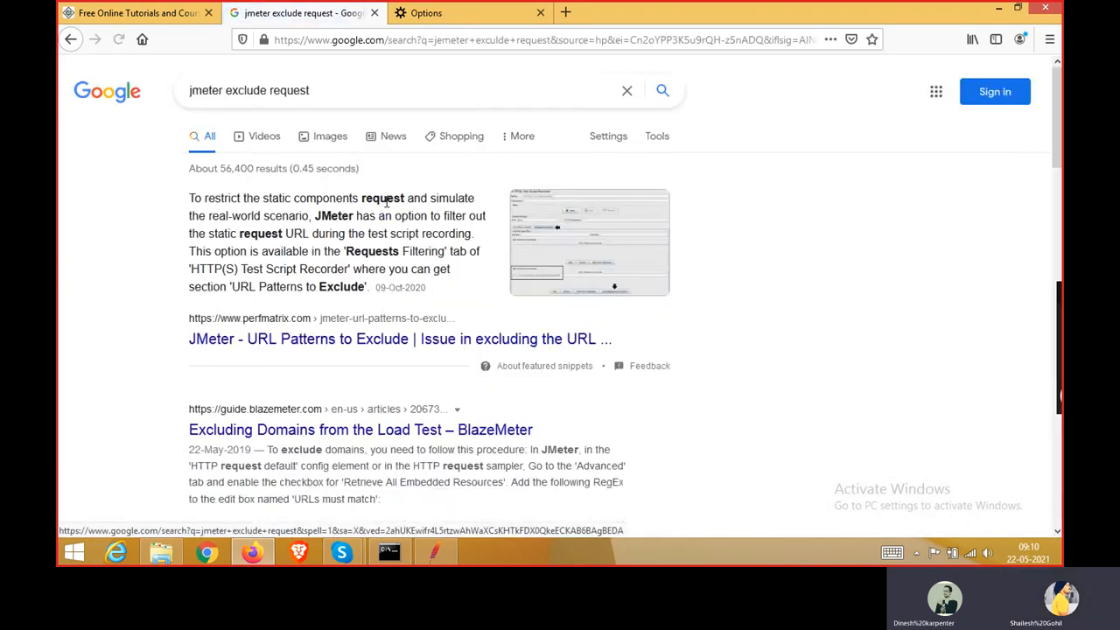
Open the PerfMatrix article on JMeter URL Patterns to Exclude and read how to write an exclusion expression
scroll(419, 284, "down", 3)
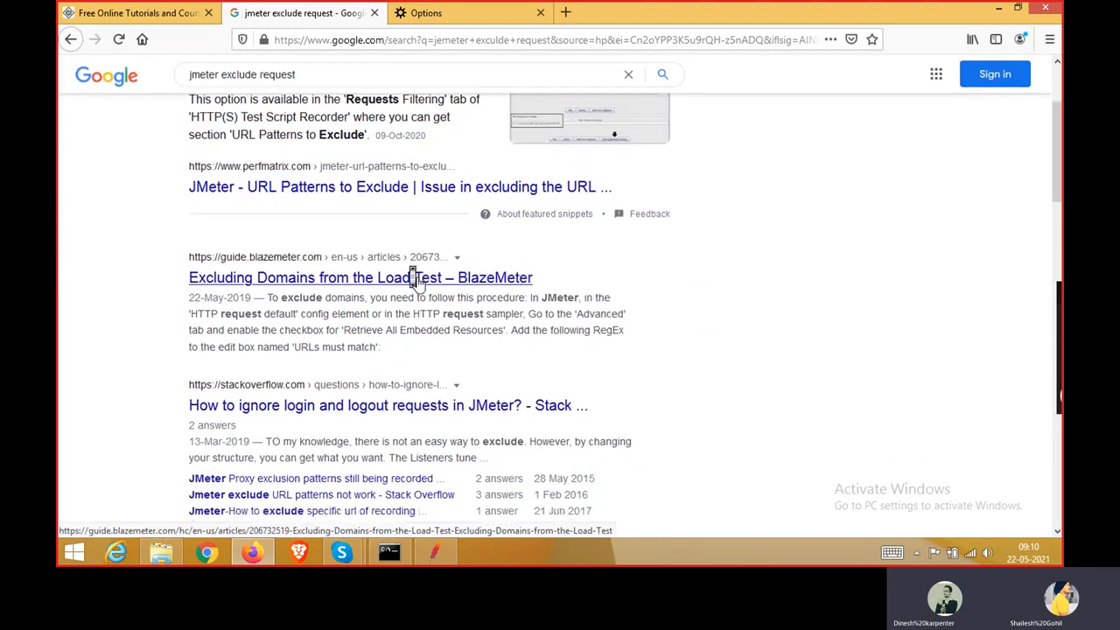
left_click(354, 200)
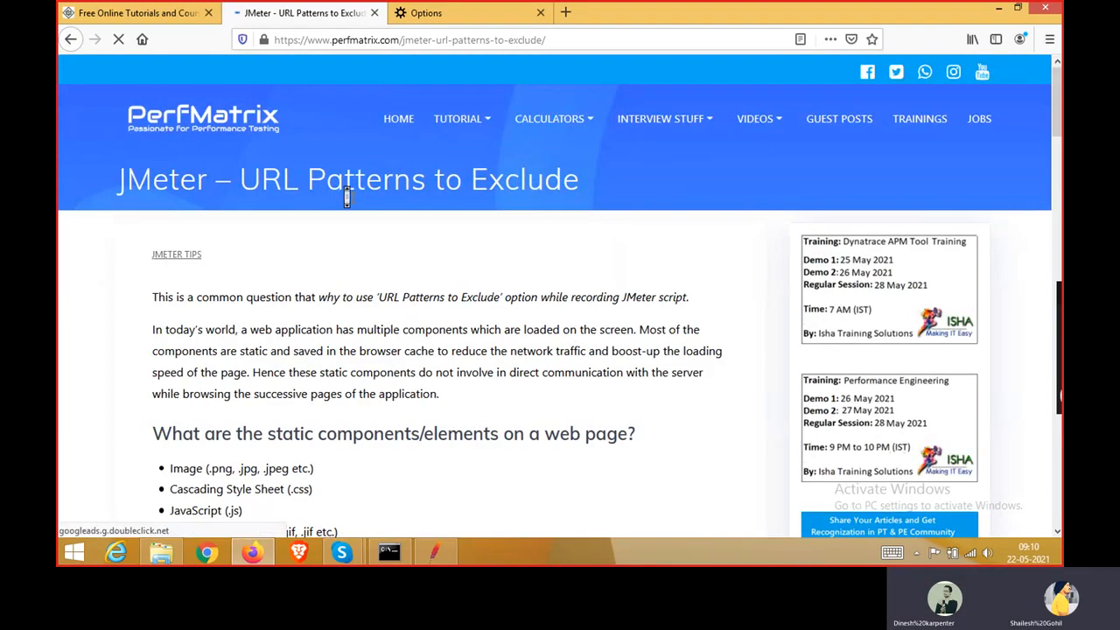
scroll(350, 199, "down", 1)
scroll(347, 198, "down", 4)
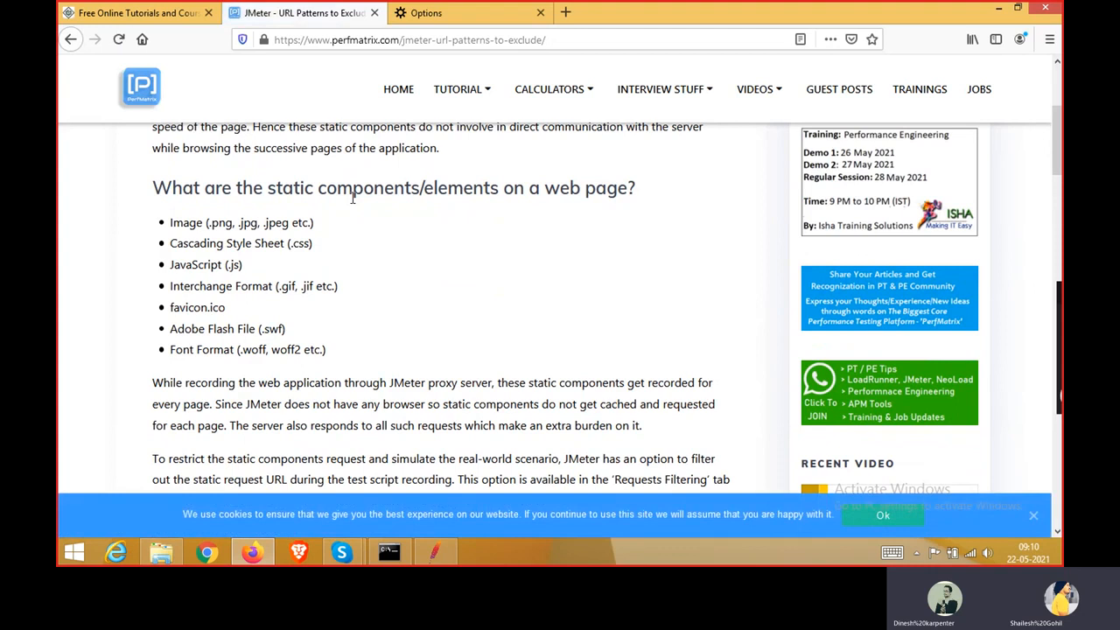
scroll(350, 198, "down", 6)
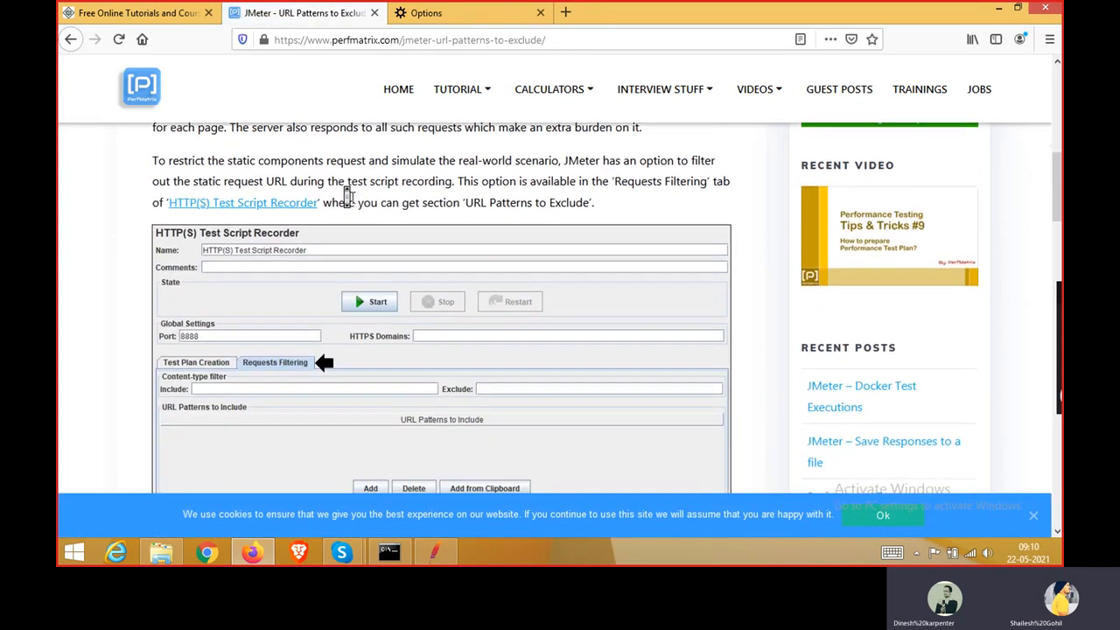
scroll(347, 198, "down", 6)
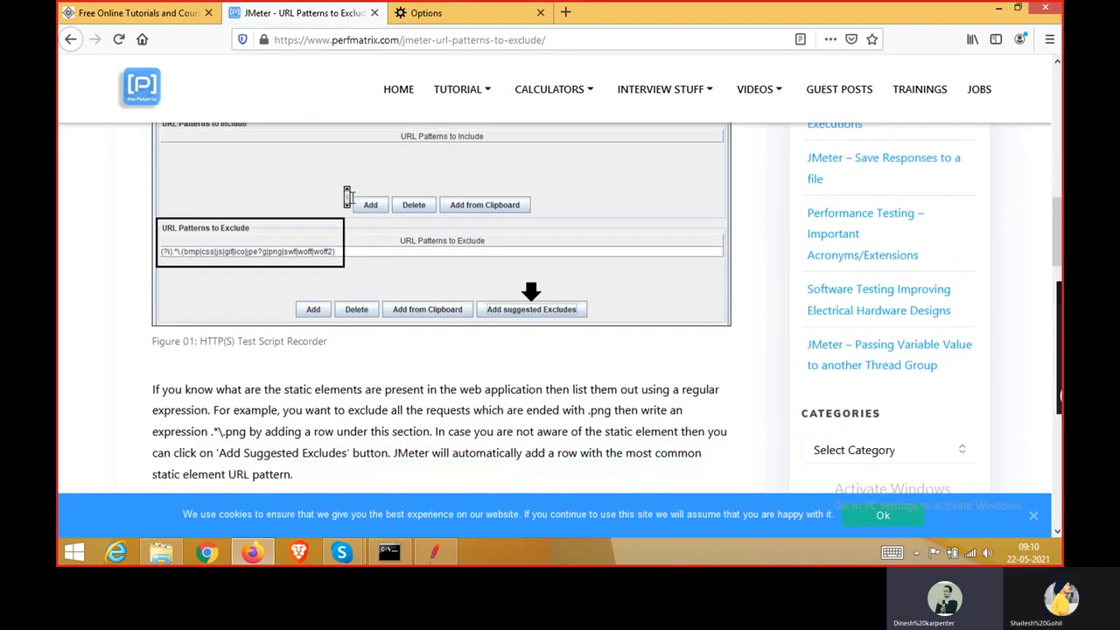
scroll(348, 197, "down", 1)
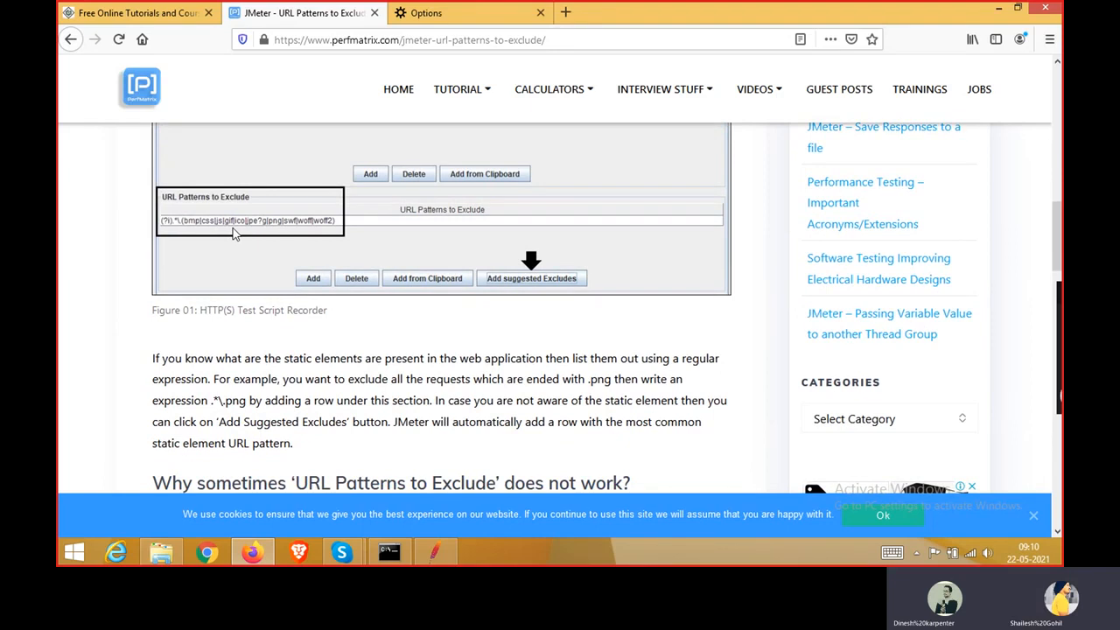
scroll(234, 234, "down", 4)
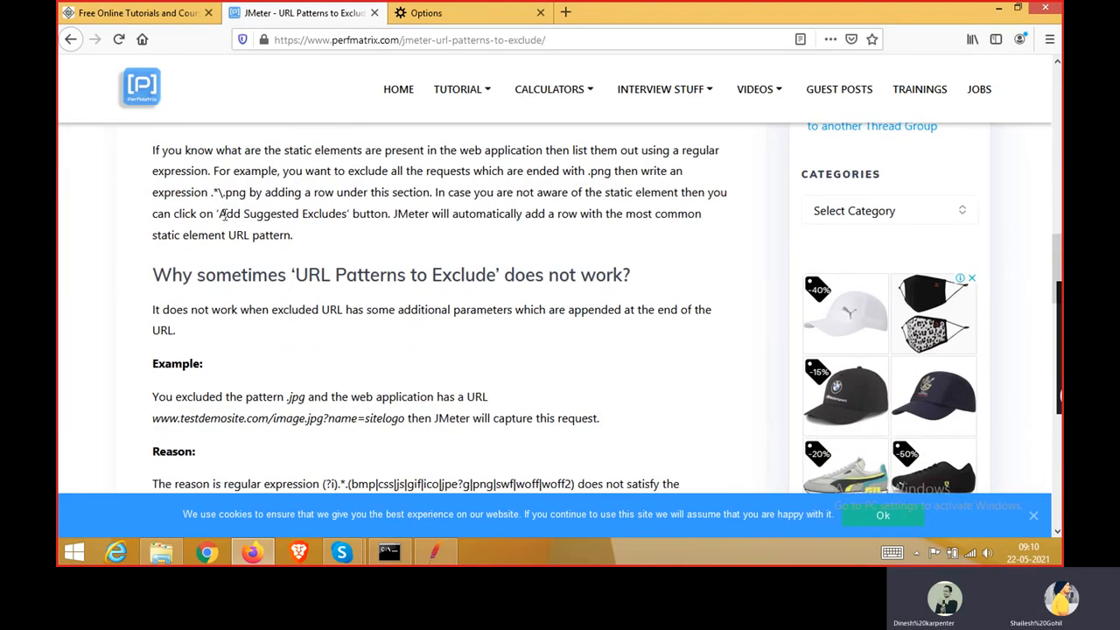
Copy the expression .*\.png from the article, switch to JMeter and paste it as a URL Patterns to Exclude entry
left_click_drag(211, 192, 250, 192)
key("ctrl+c")
left_click(276, 219)
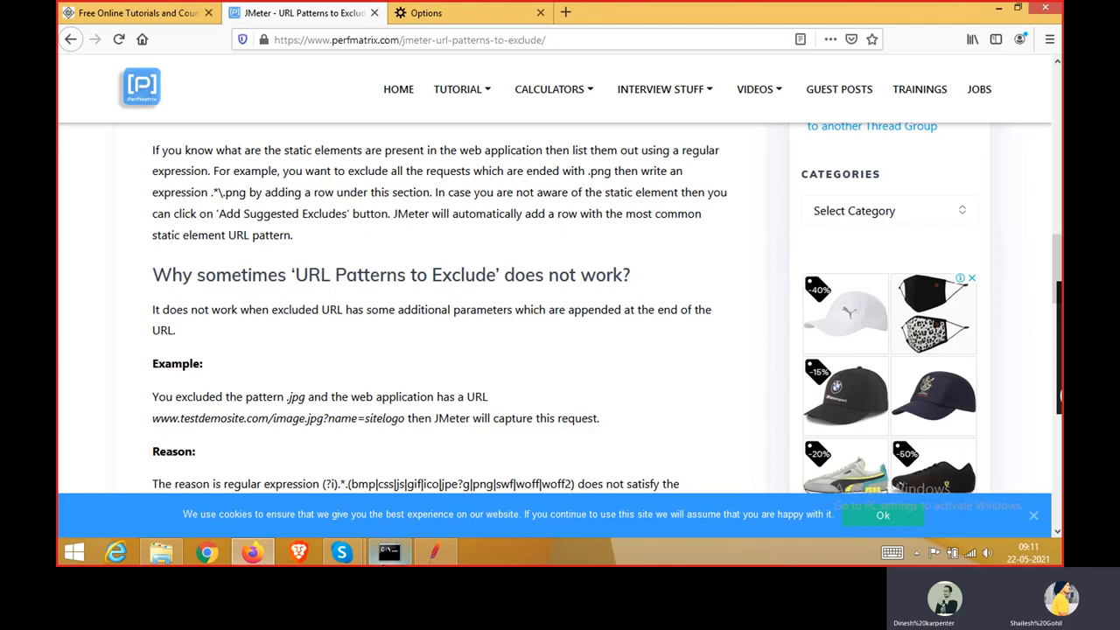
left_click(390, 552)
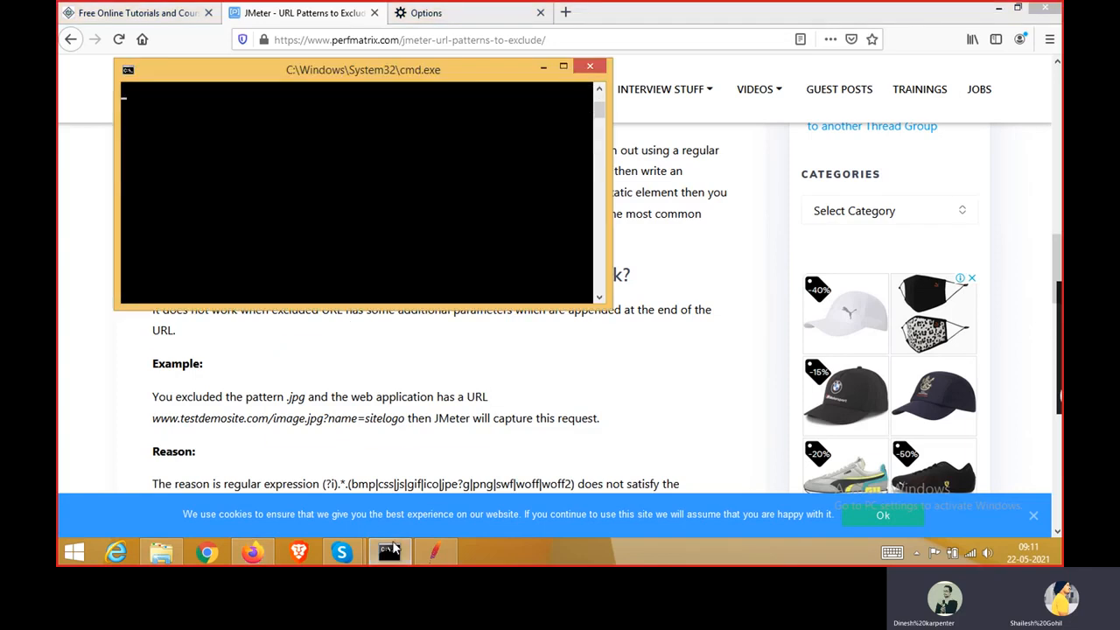
left_click(390, 553)
left_click(434, 553)
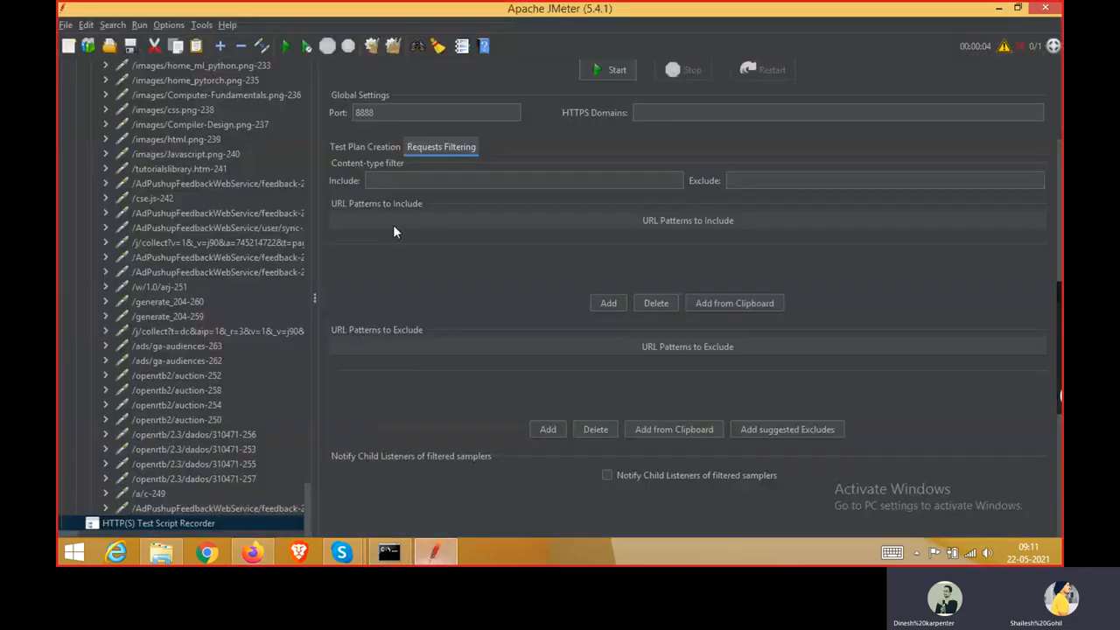
key("ctrl+v")
Remove the Recording Controller with all its recorded requests from the Thread Group
scroll(310, 407, "up", 5)
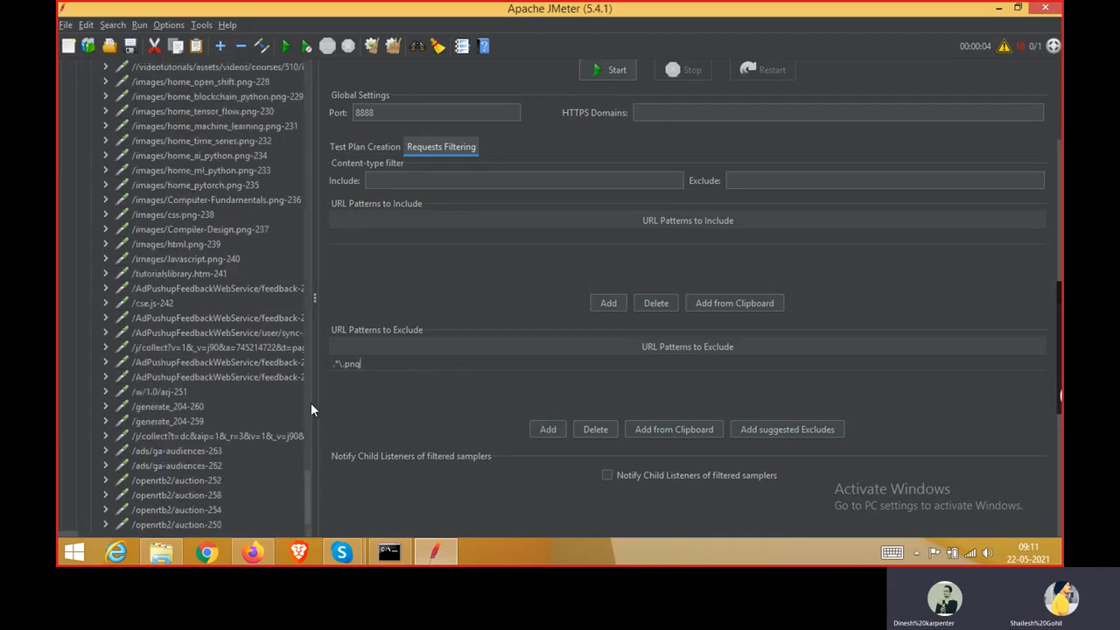
scroll(315, 412, "up", 3)
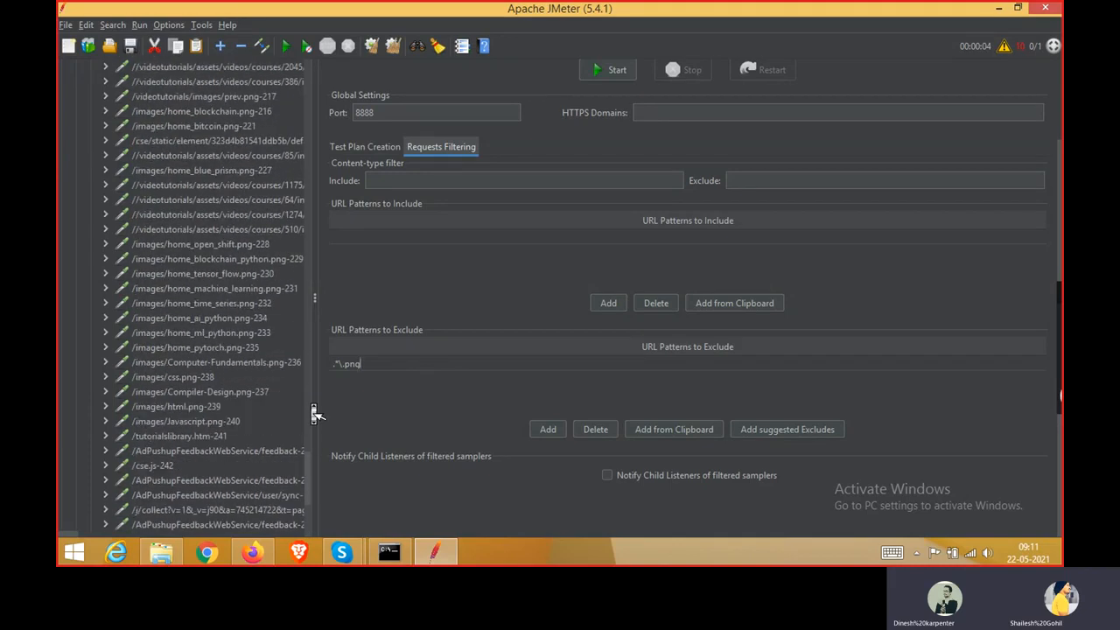
scroll(315, 413, "up", 1)
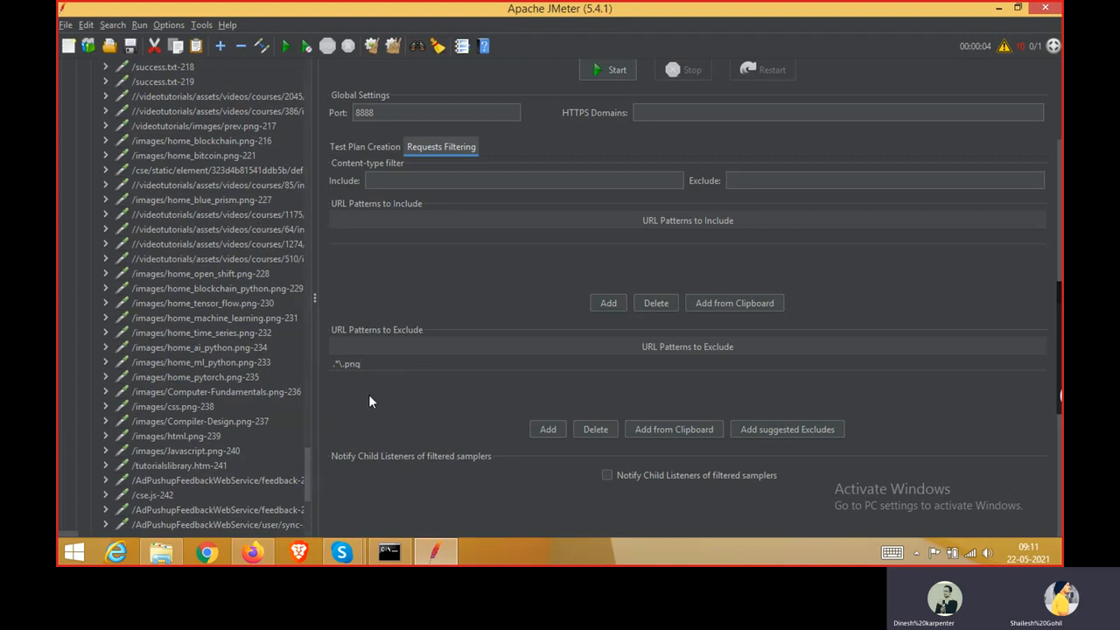
scroll(257, 359, "up", 15)
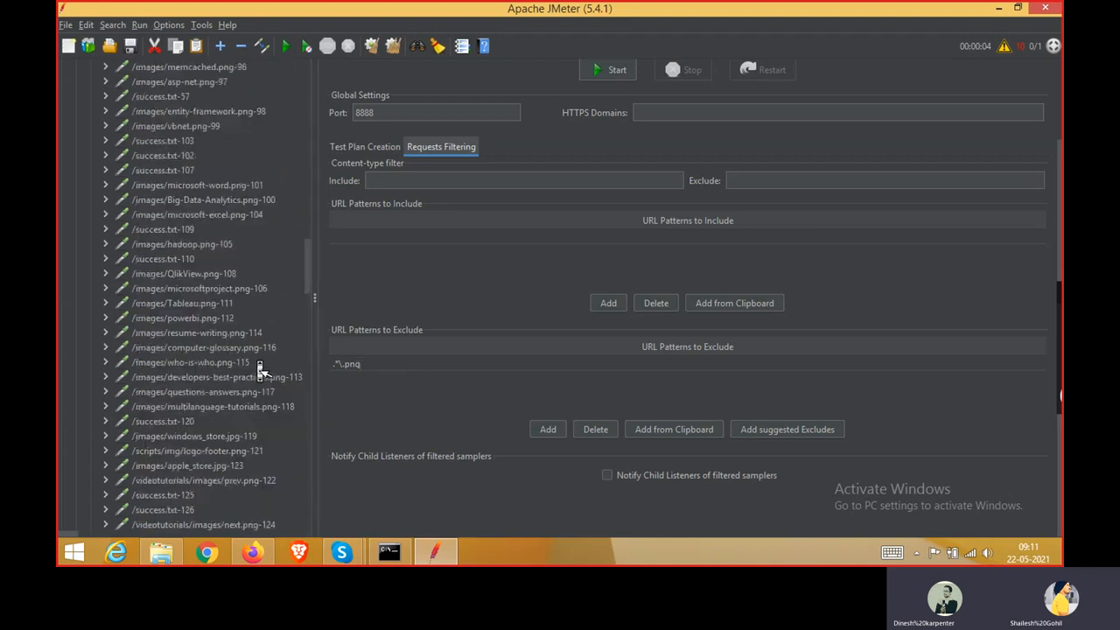
scroll(259, 369, "up", 12)
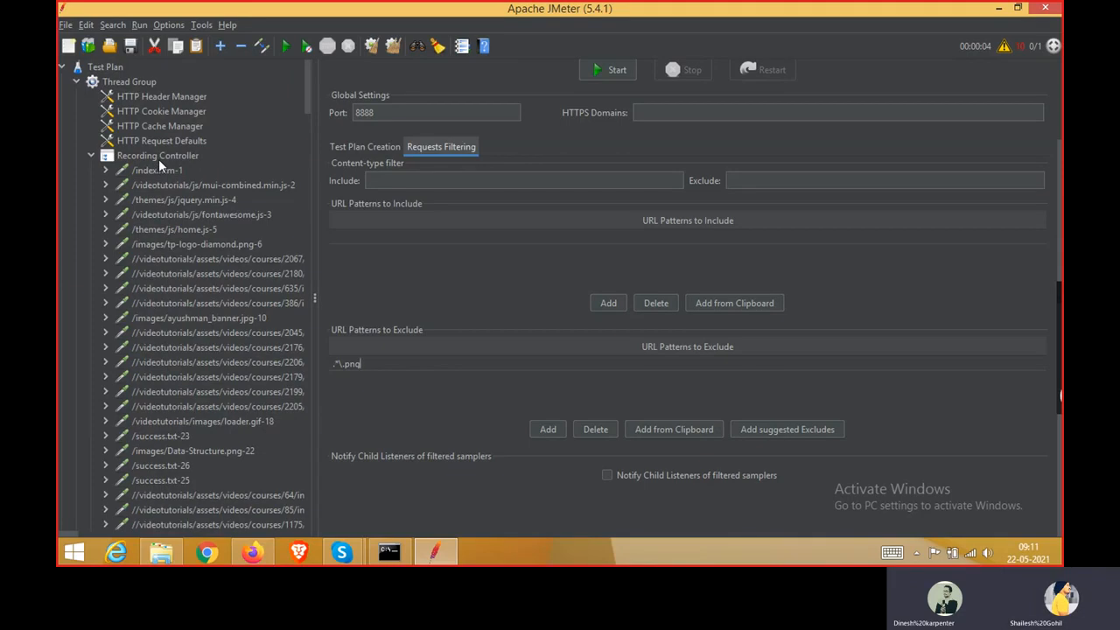
right_click(158, 158)
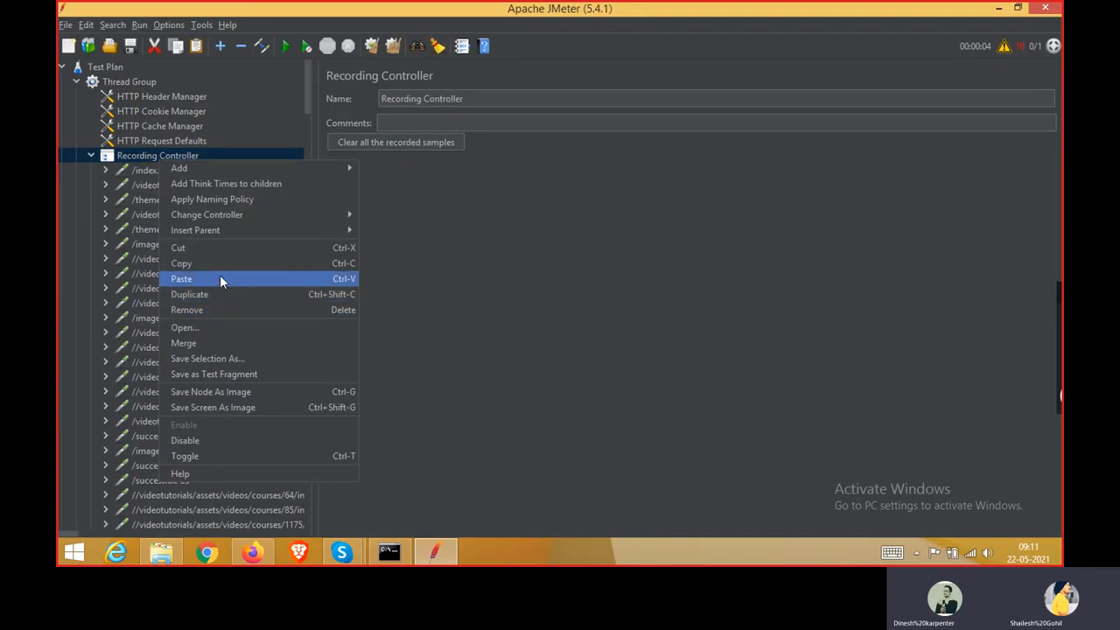
left_click(222, 311)
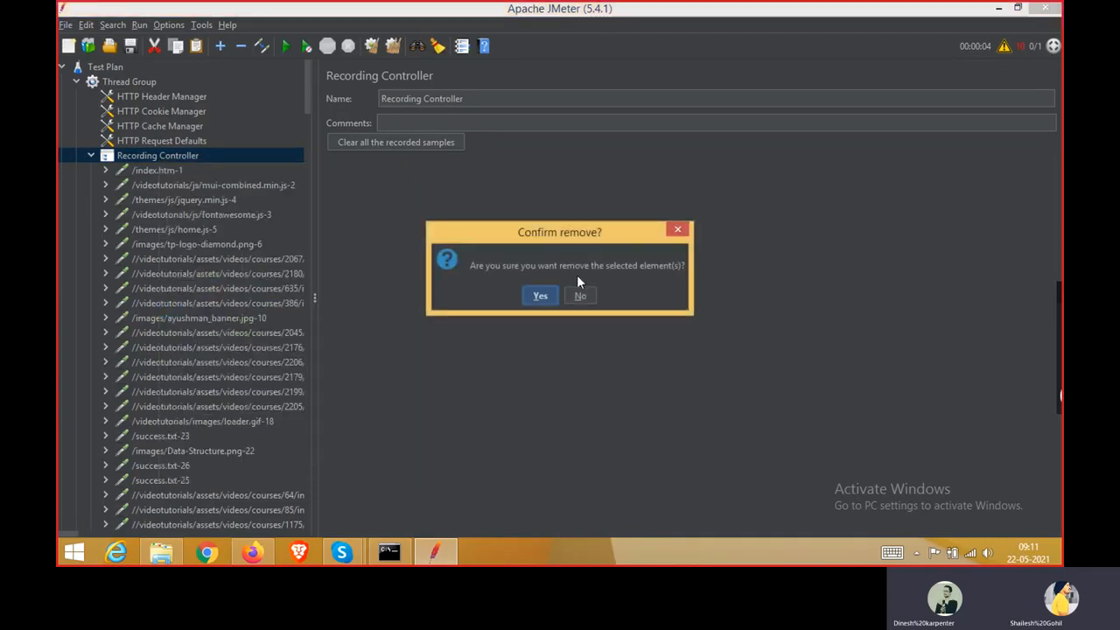
left_click(544, 295)
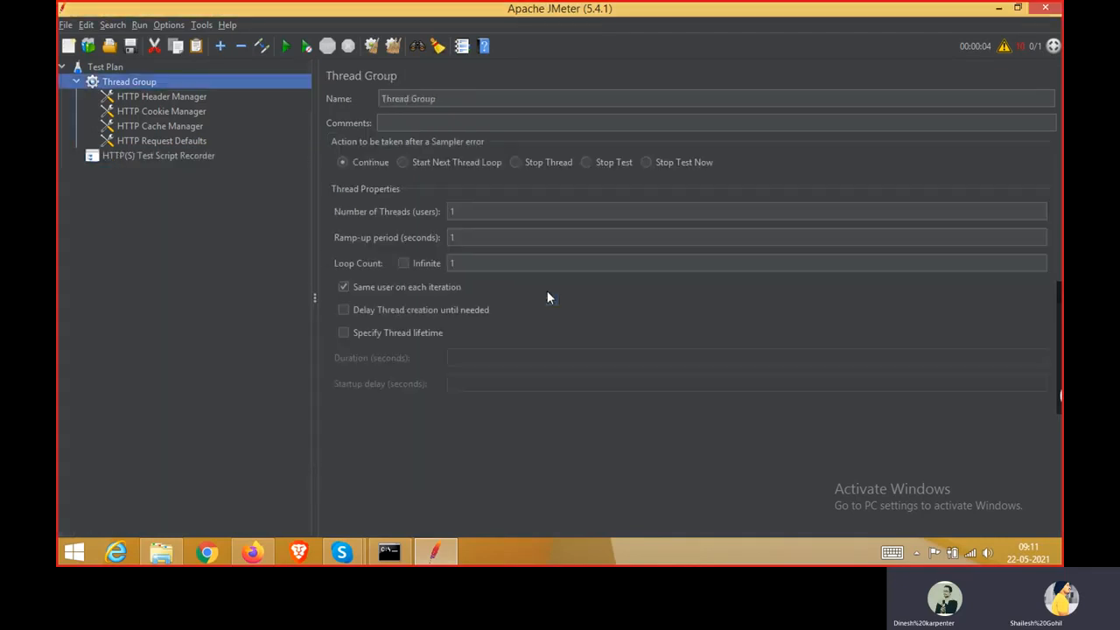
right_click(126, 82)
mouse_move(145, 94)
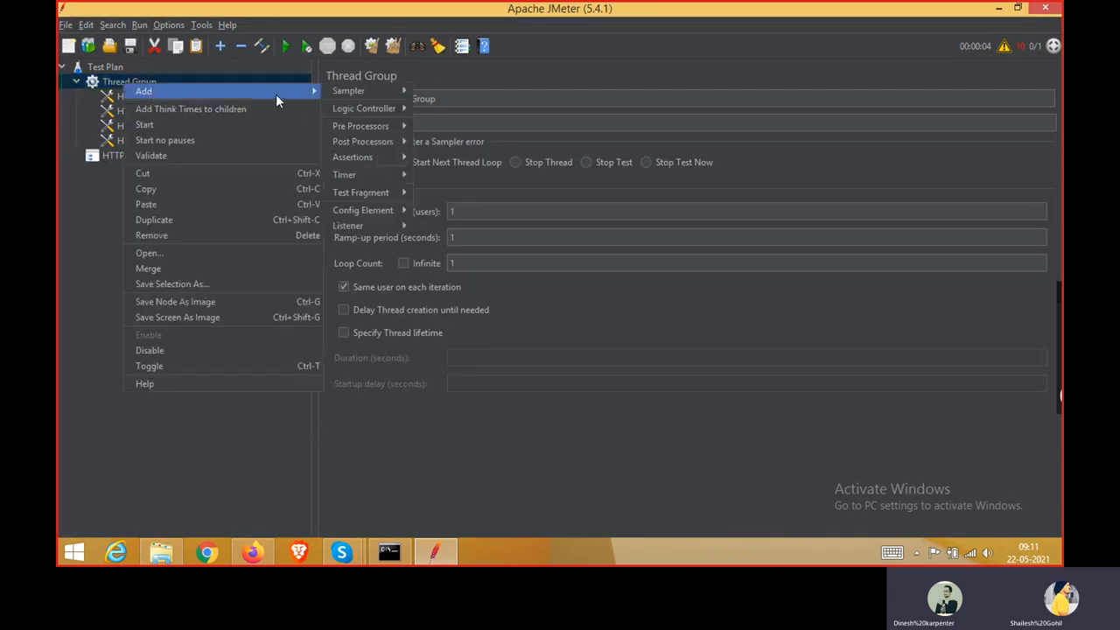
left_click(129, 68)
right_click(129, 69)
mouse_move(147, 76)
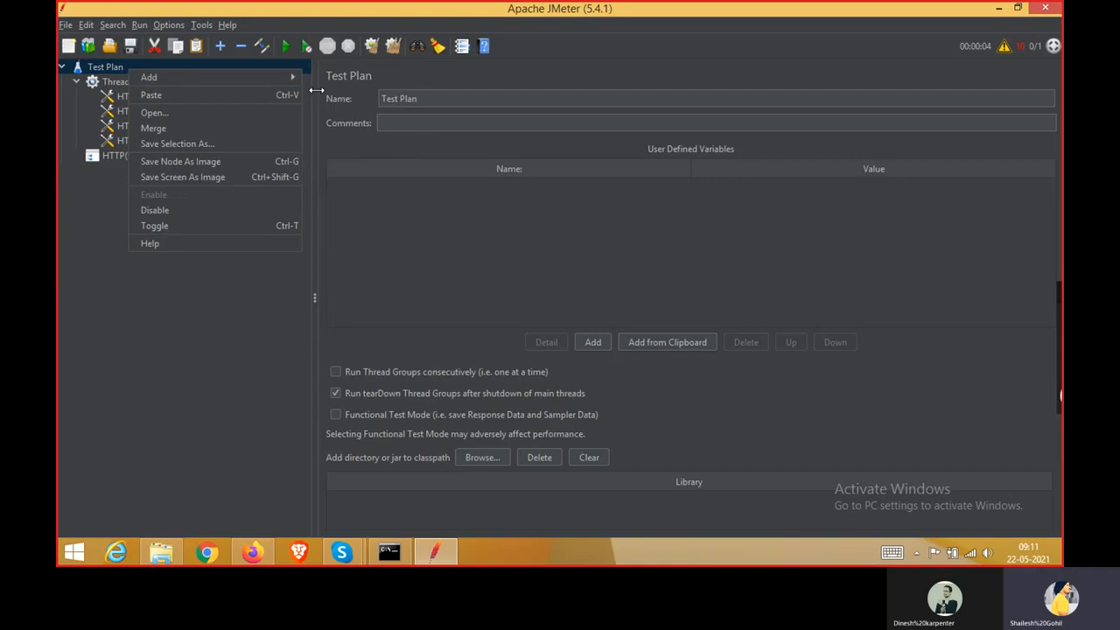
mouse_move(347, 85)
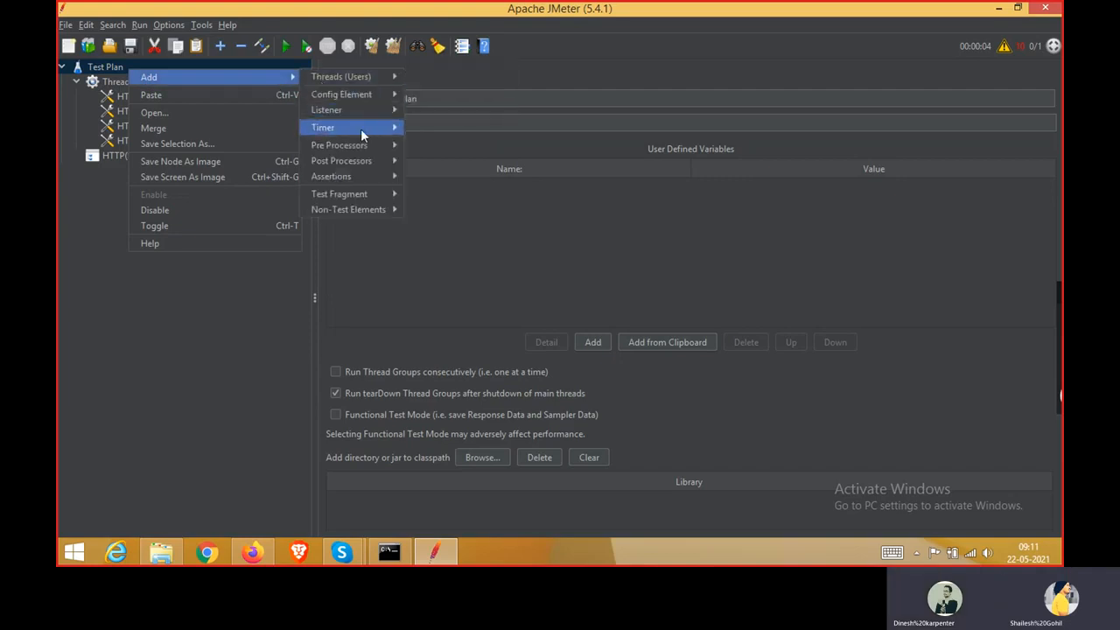
mouse_move(375, 196)
mouse_move(379, 216)
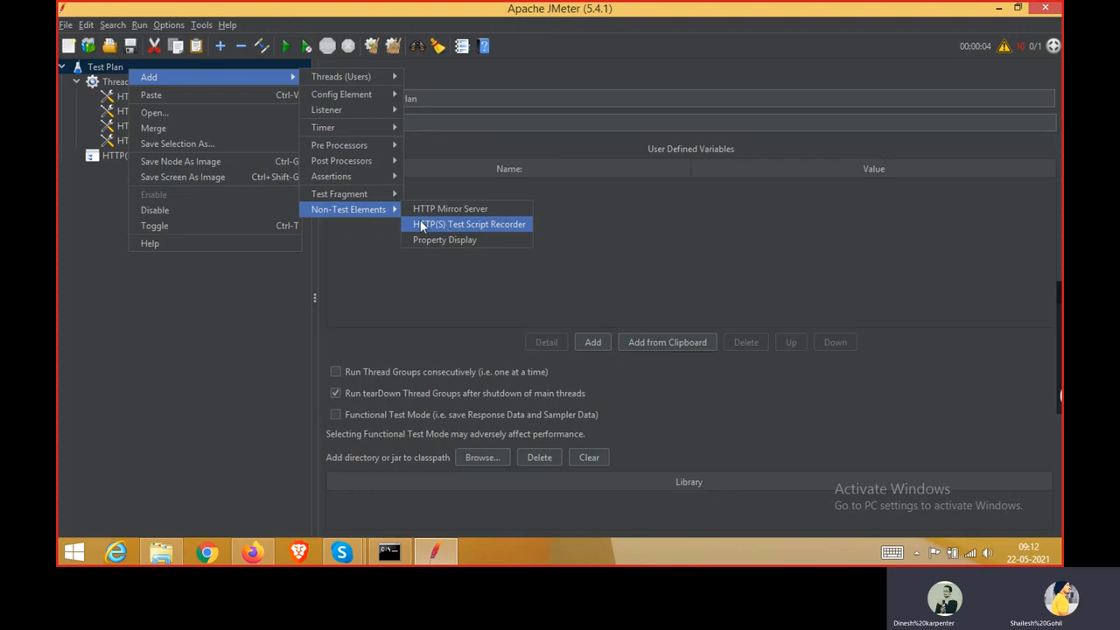
mouse_move(368, 176)
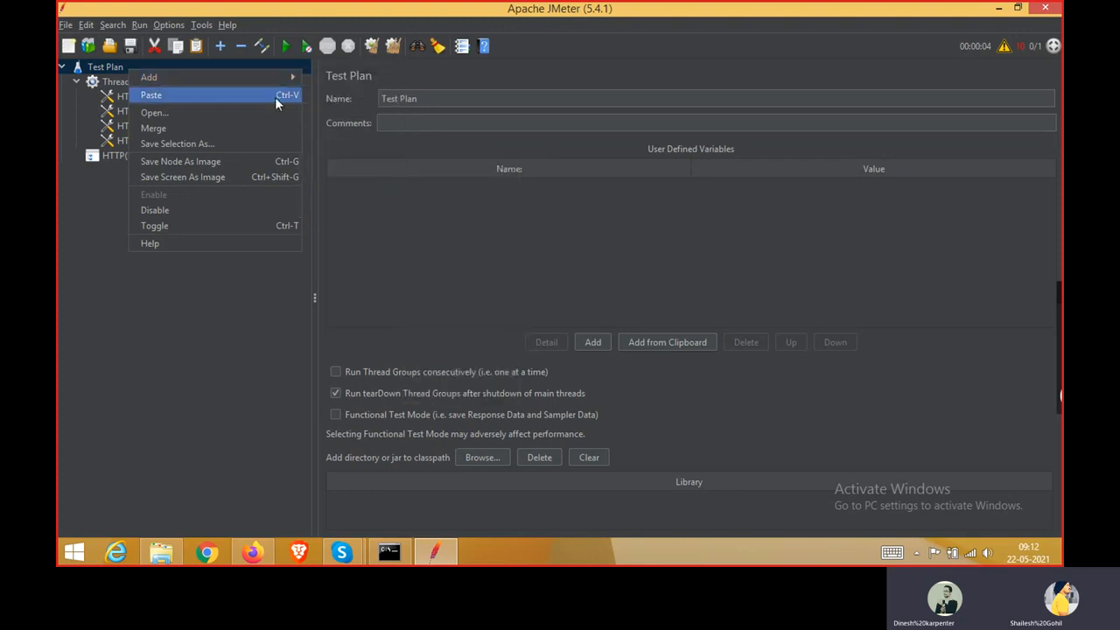
mouse_move(275, 78)
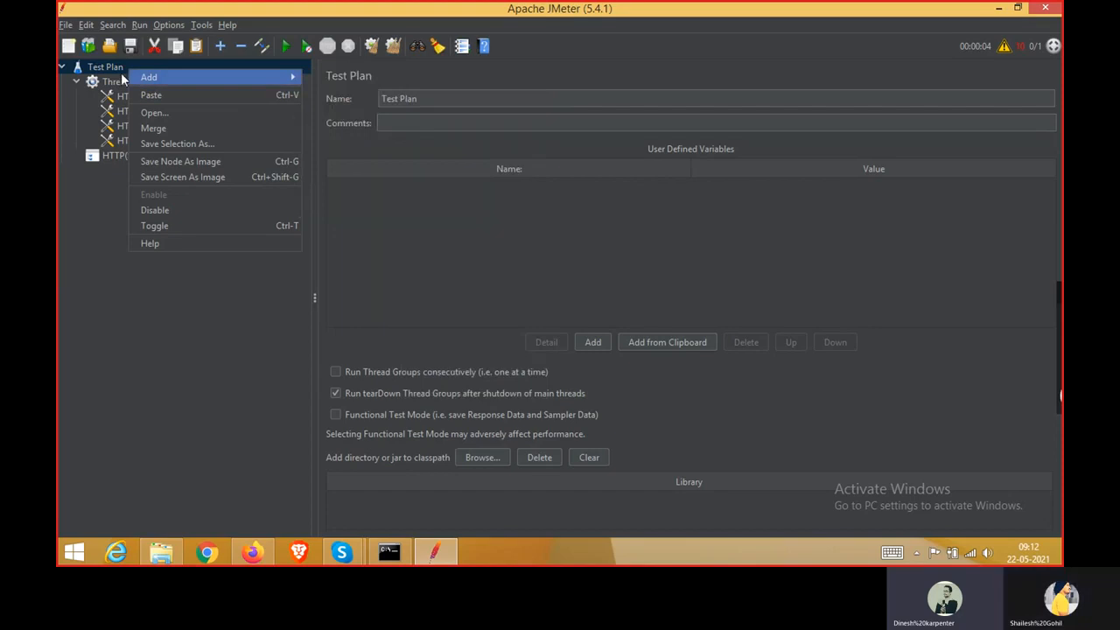
left_click(60, 113)
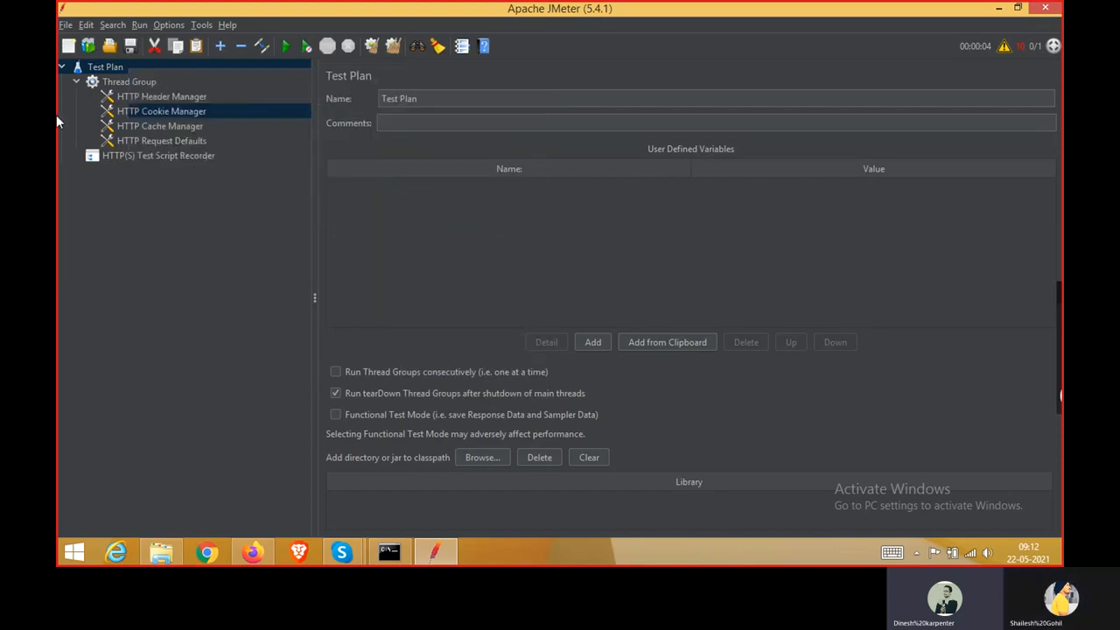
Add a new Recording Controller to the Thread Group
right_click(123, 79)
mouse_move(161, 91)
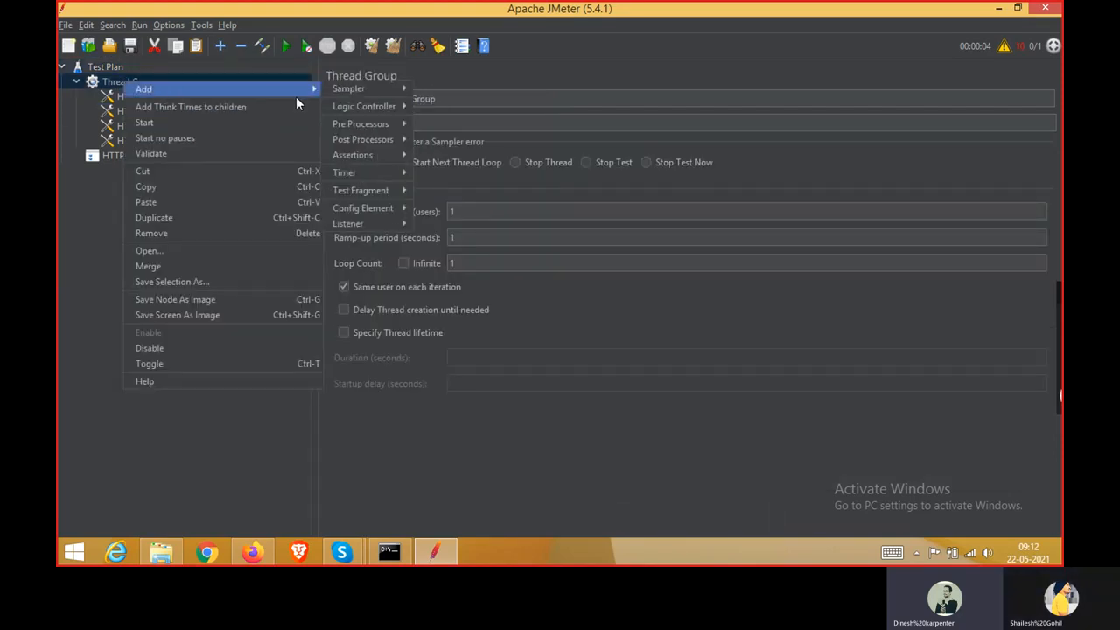
mouse_move(343, 105)
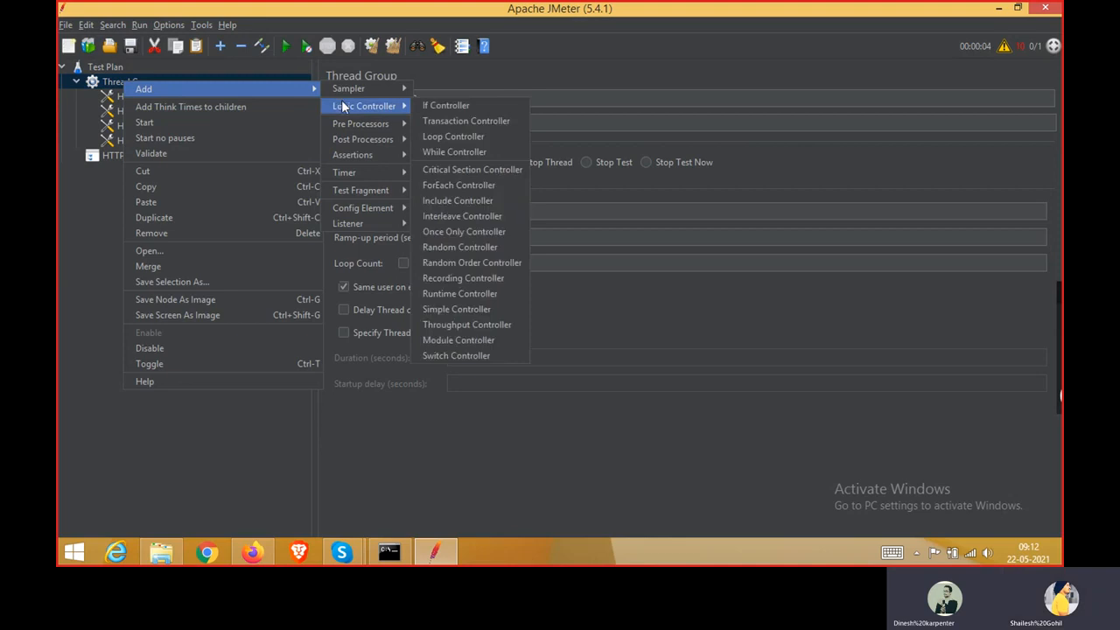
left_click(478, 280)
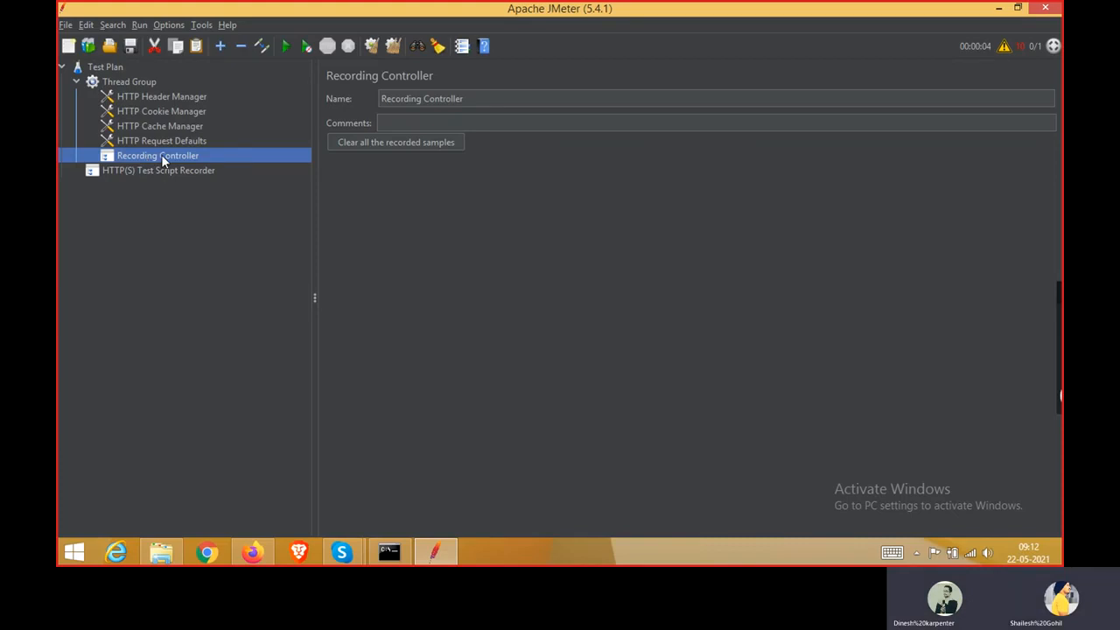
Start the HTTP(S) Test Script Recorder on port 8888 and acknowledge the root CA certificate notice
left_click(165, 171)
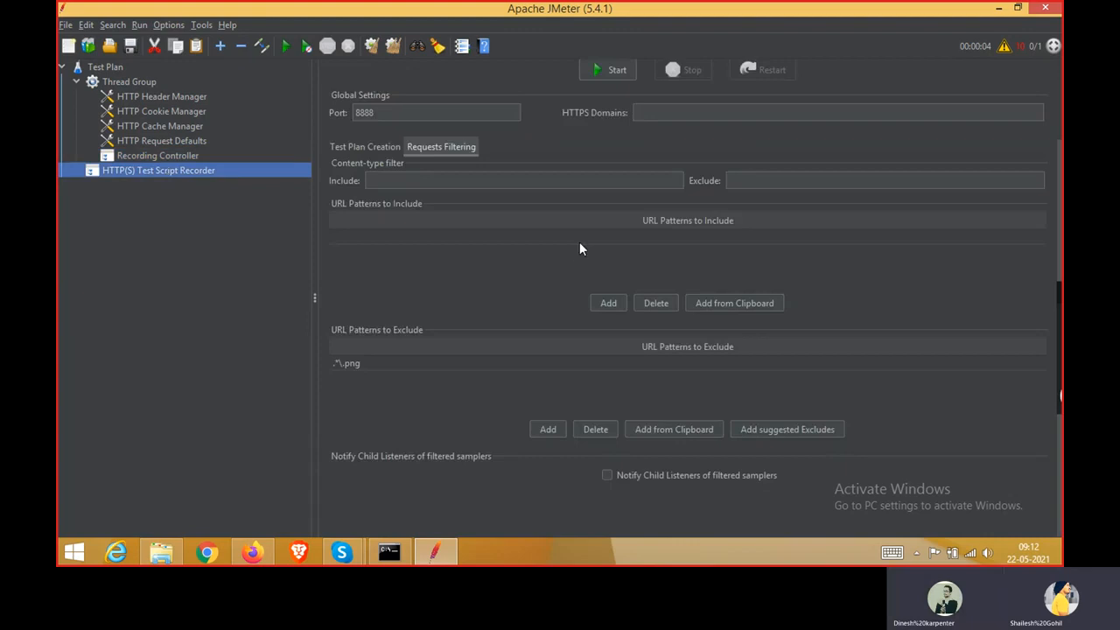
scroll(544, 192, "up", 1)
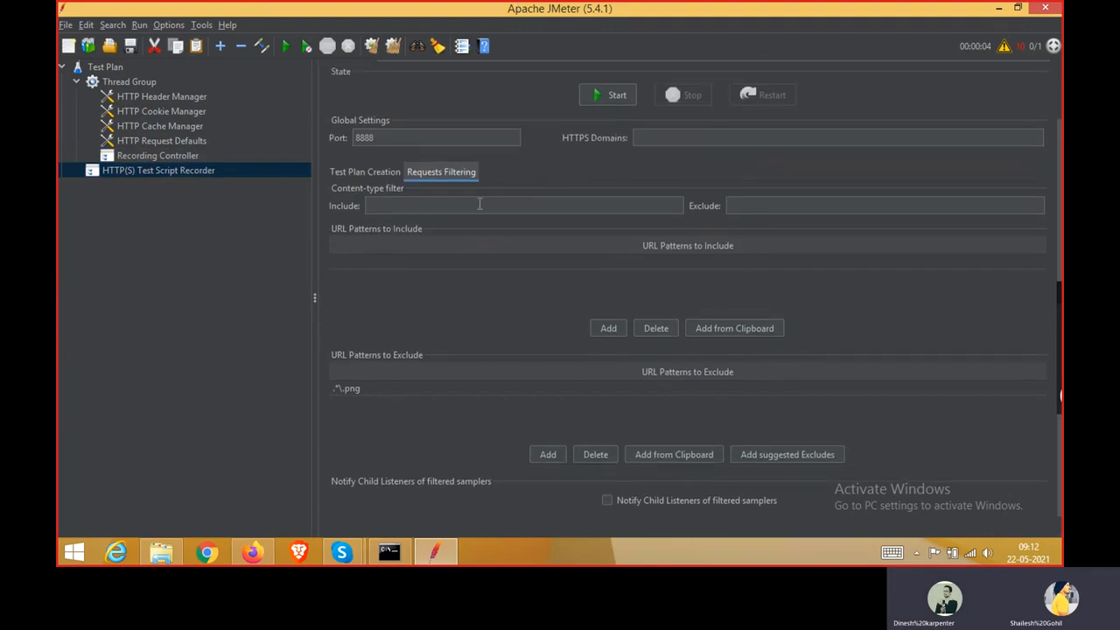
left_click(258, 561)
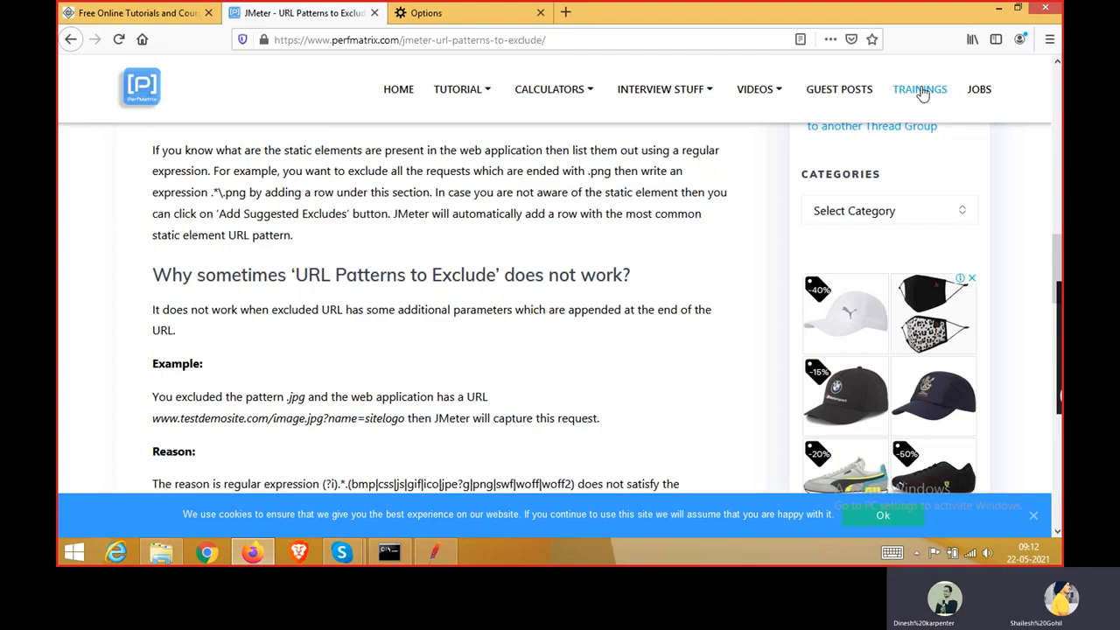
left_click(1050, 39)
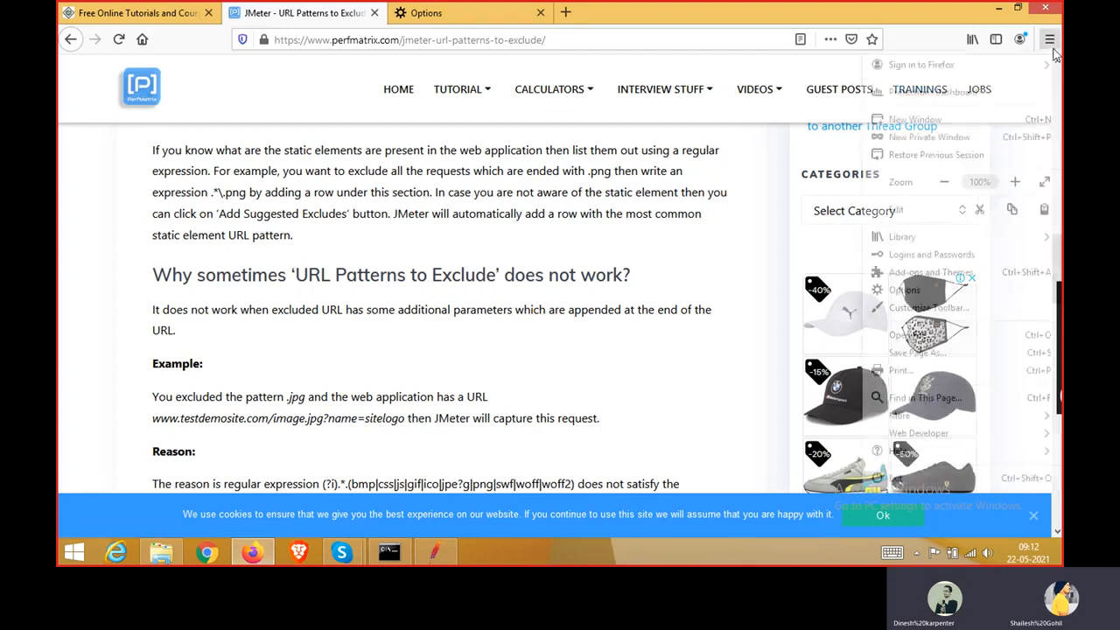
left_click(478, 9)
left_click(435, 551)
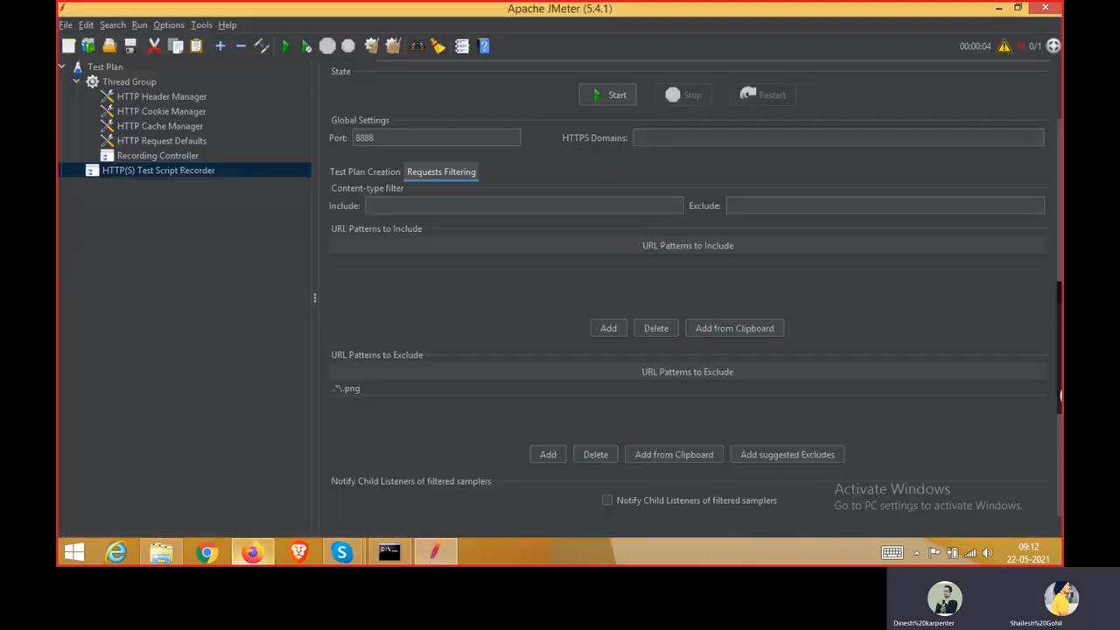
left_click(598, 96)
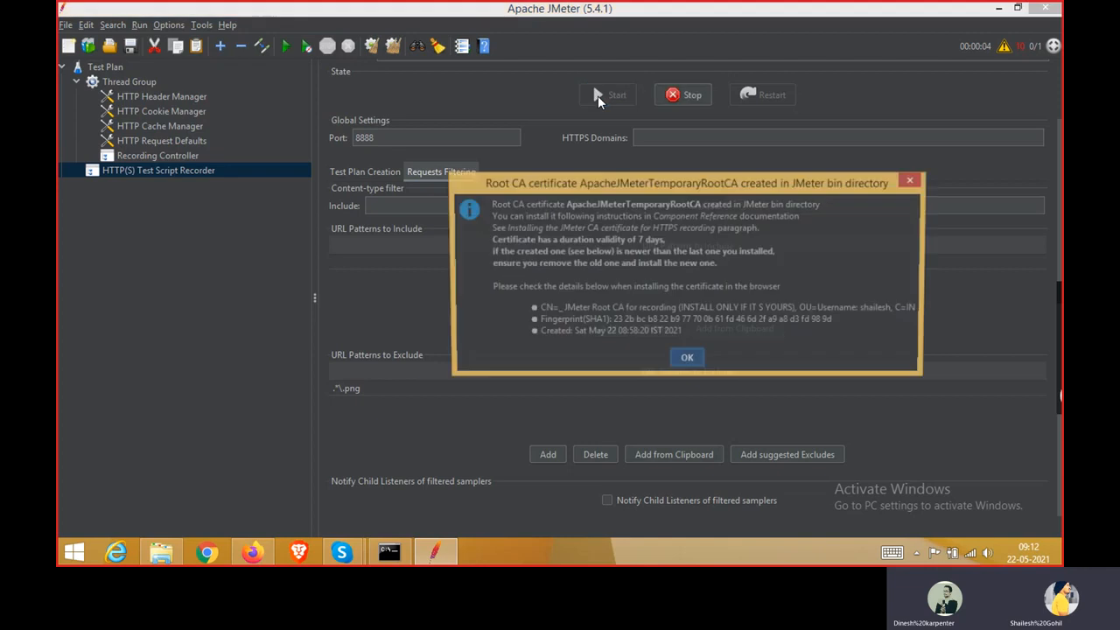
left_click(683, 360)
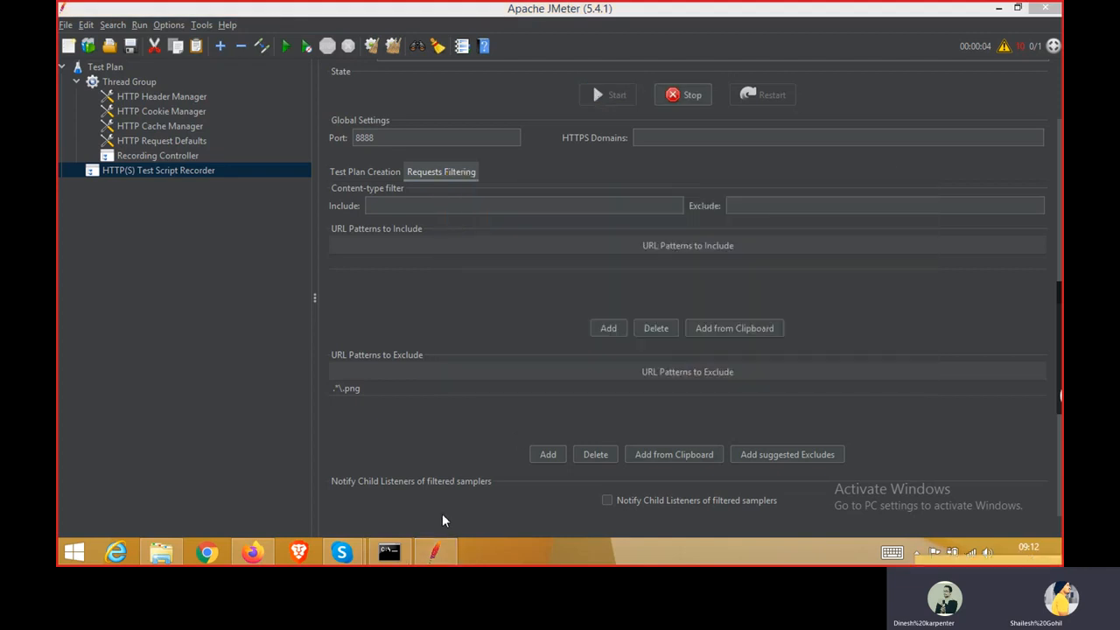
Switch to Firefox and set its connection to manual proxy configuration, using localhost and port 8888
left_click(265, 548)
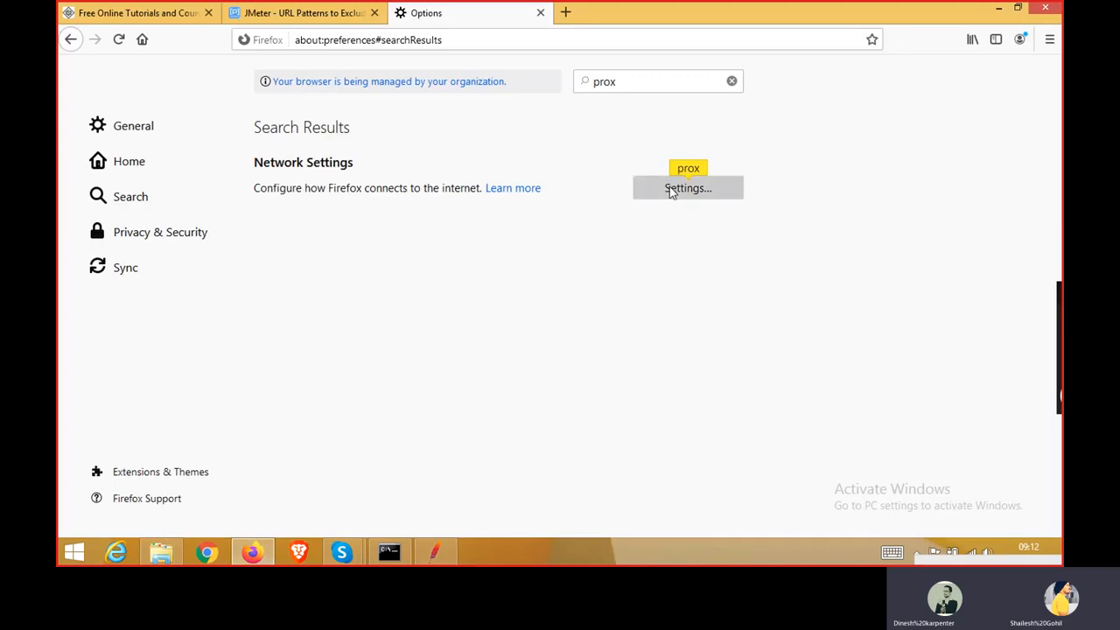
left_click(669, 191)
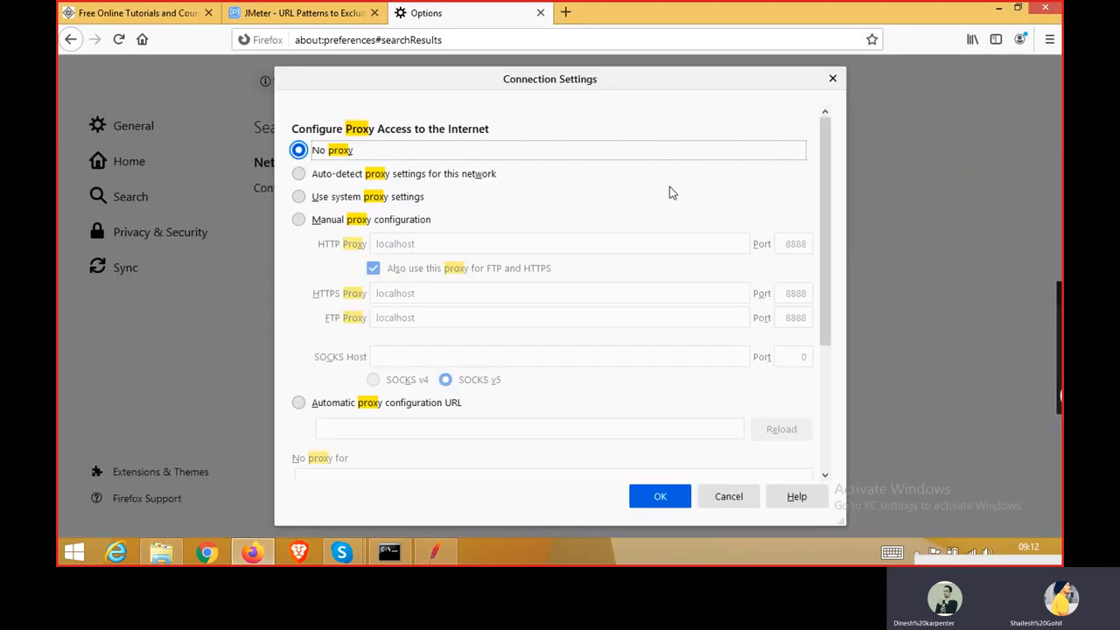
left_click(298, 219)
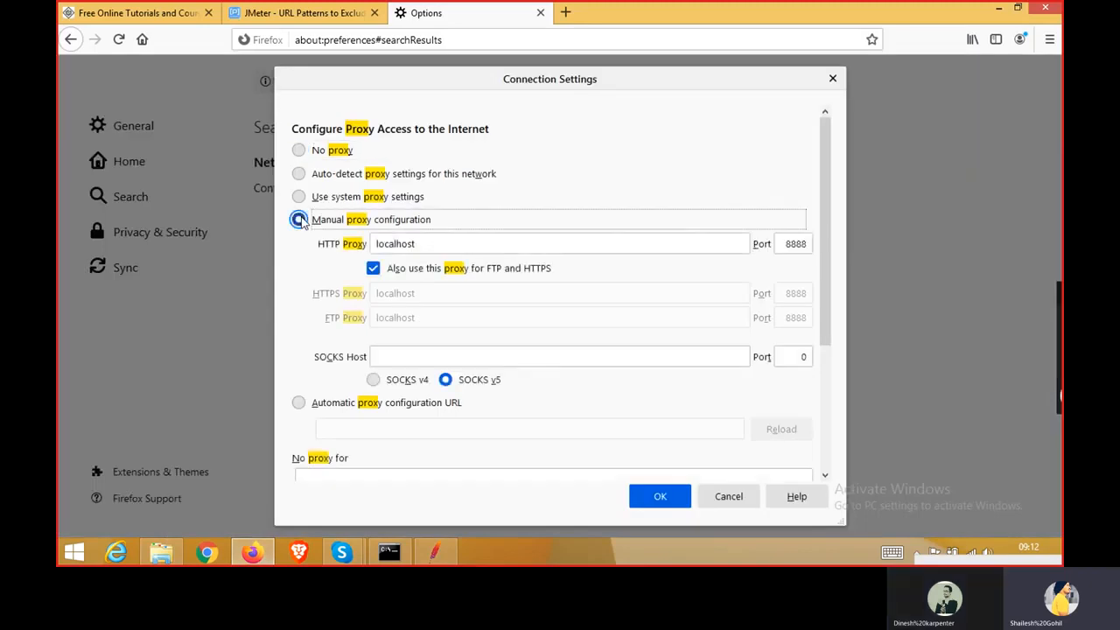
left_click(662, 496)
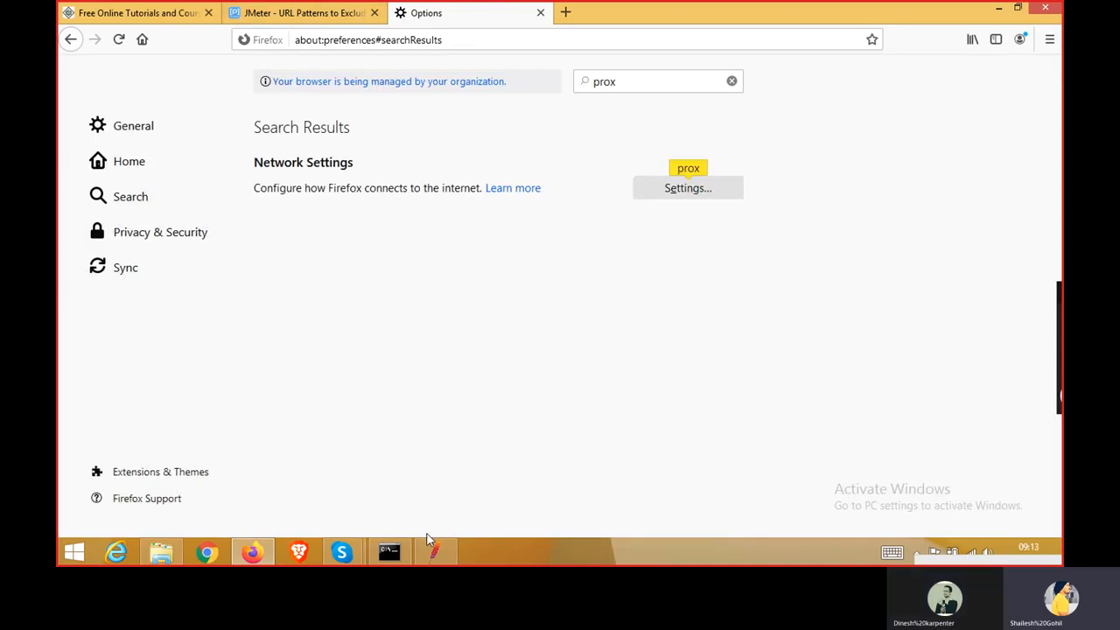
Return to JMeter and save the test plan as HTTP(S) Test Script Recorder.jmx in the bin folder
left_click(440, 552)
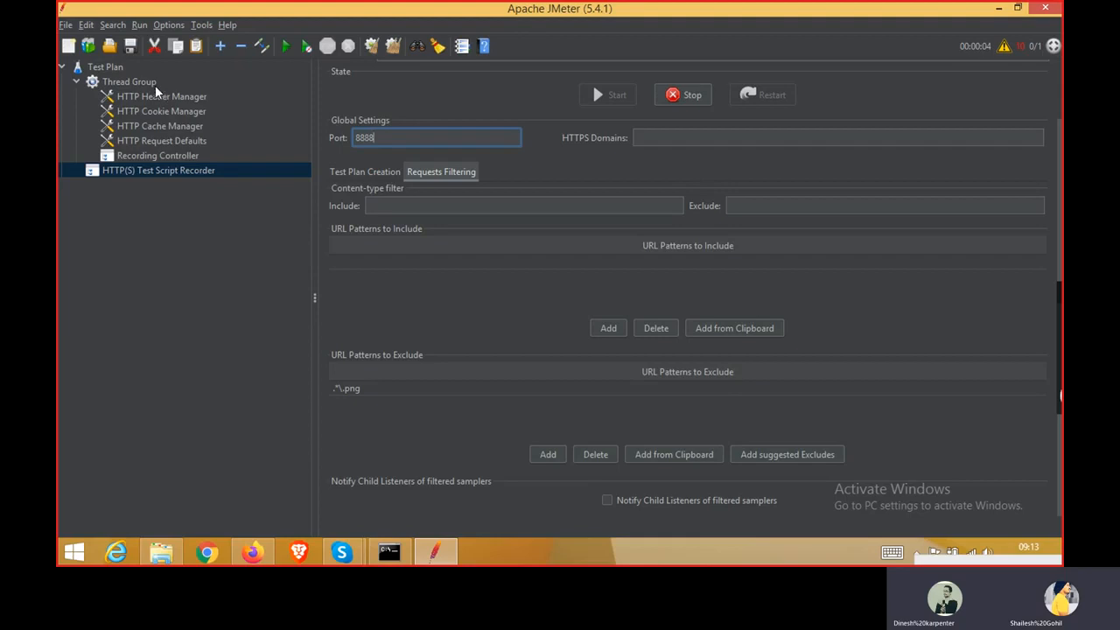
left_click(130, 48)
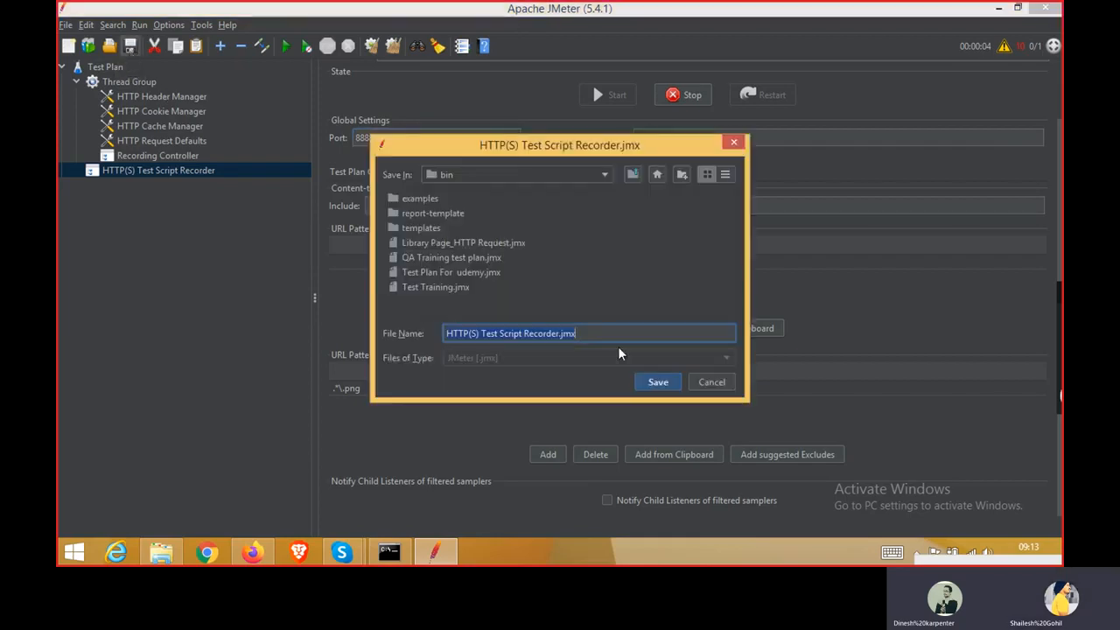
left_click(675, 387)
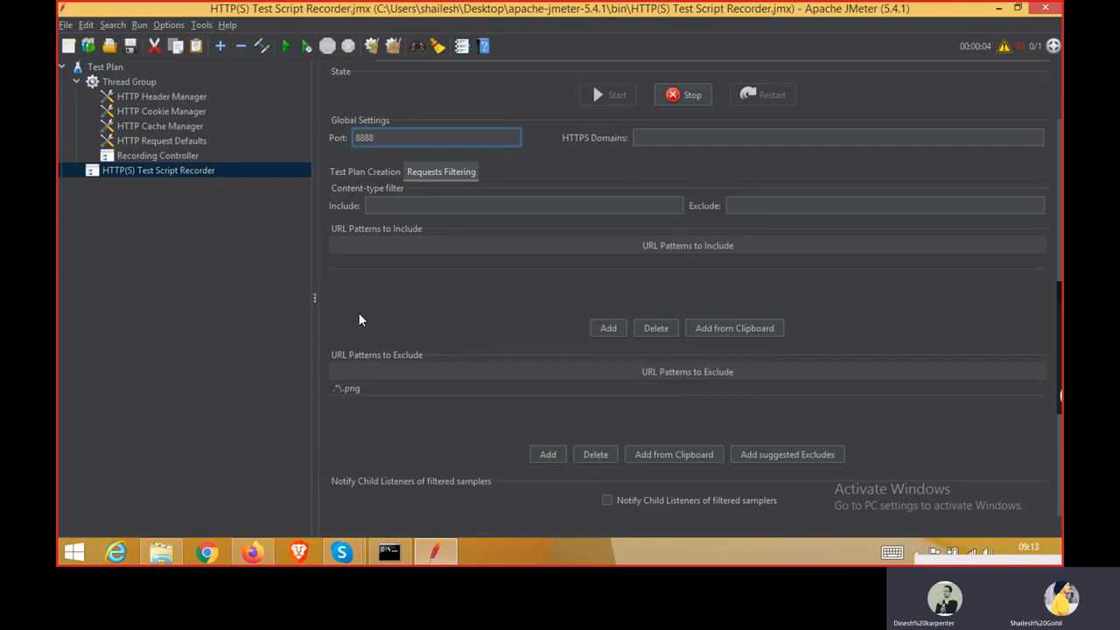
left_click(254, 553)
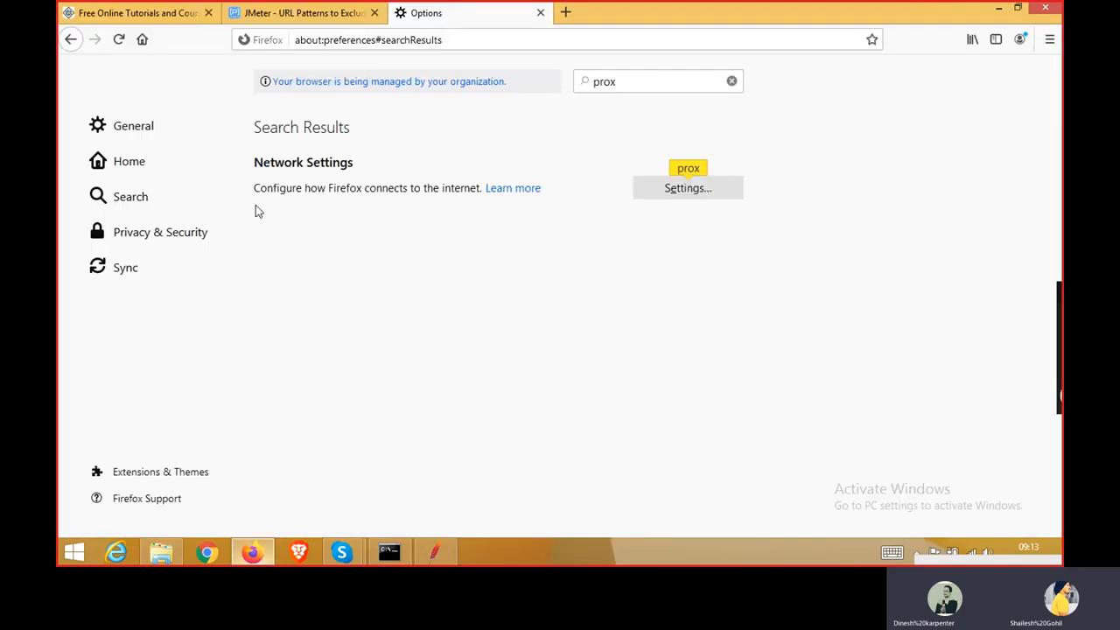
left_click(293, 12)
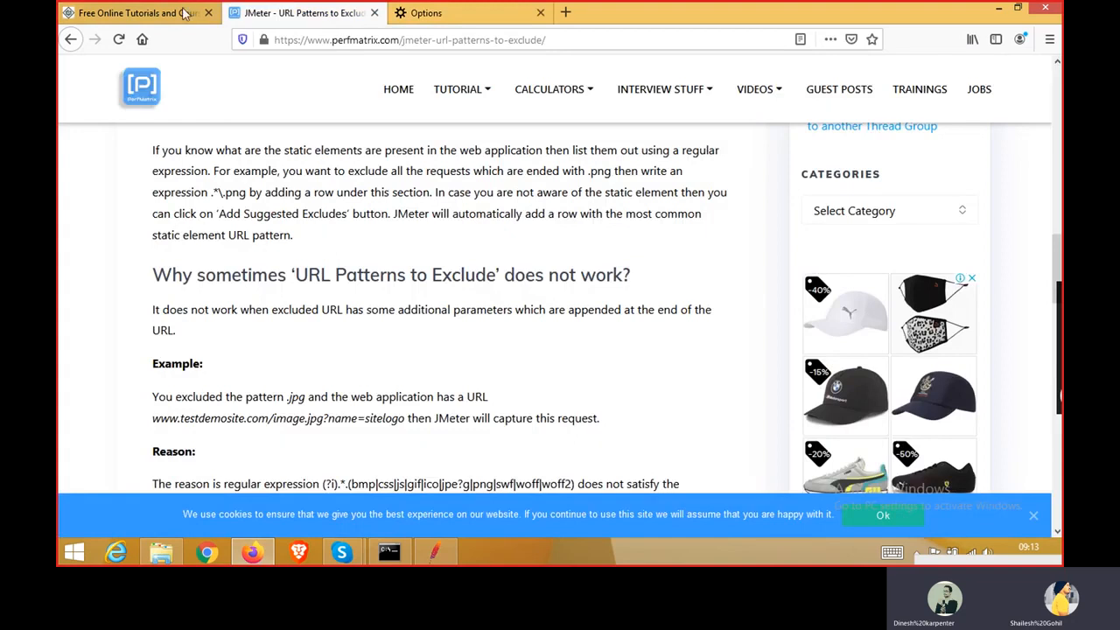
left_click(184, 12)
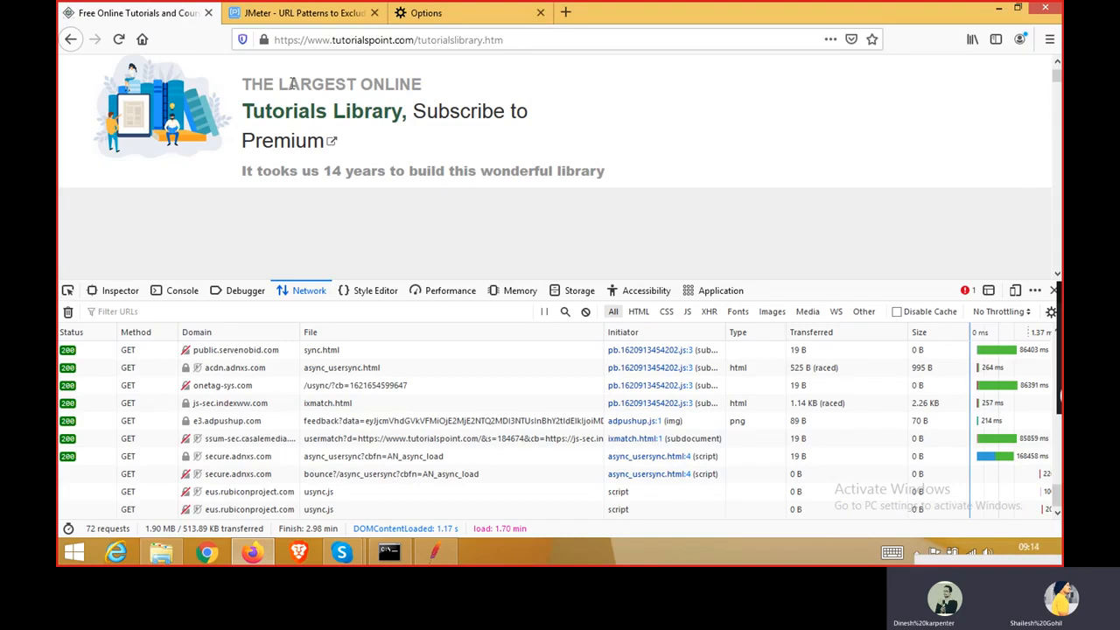
left_click(360, 40)
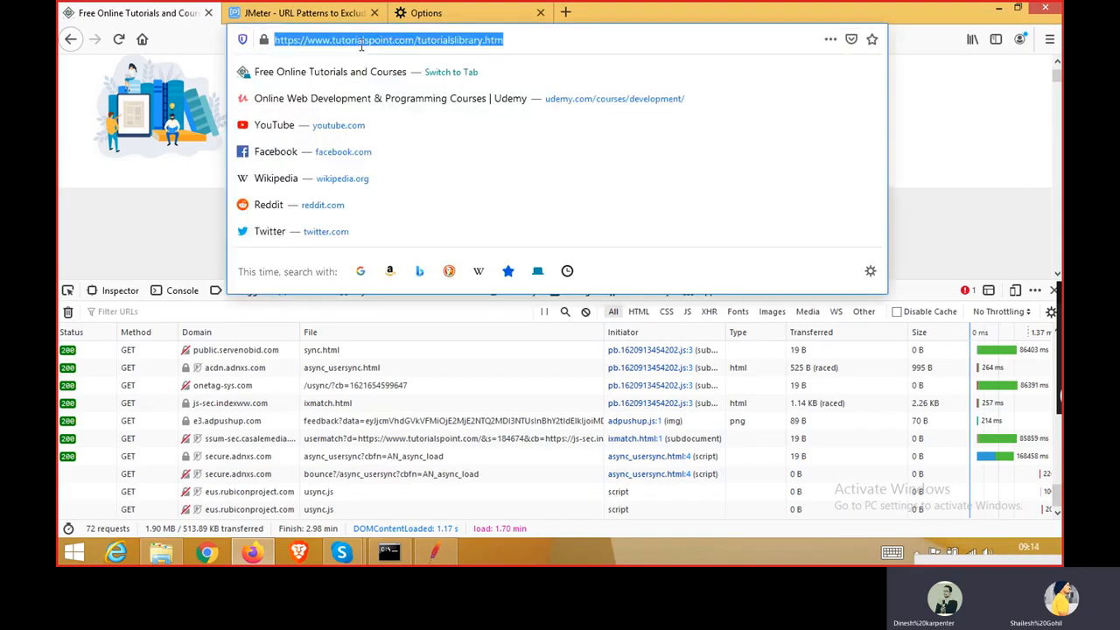
left_click(363, 40)
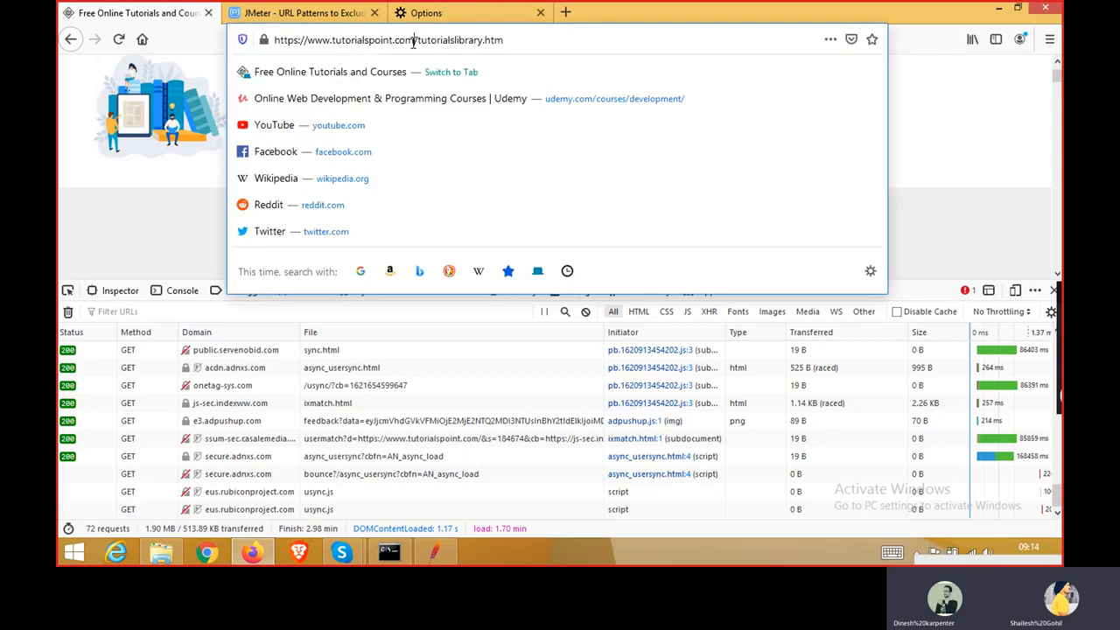
left_click_drag(405, 40, 414, 40)
key("shift+Left")
key("shift+Left")
key("shift+Left")
key("shift+Left")
key("shift+Left")
key("shift+Left")
key("shift+Left")
key("shift+Left")
key("shift+Left")
key("shift+Left")
key("shift+Left")
key("shift+Left")
key("shift+Left")
key("shift+Left")
key("shift+Left")
key("shift+Left")
key("shift+Left")
key("shift+Left")
key("shift+Left")
key("shift+Left")
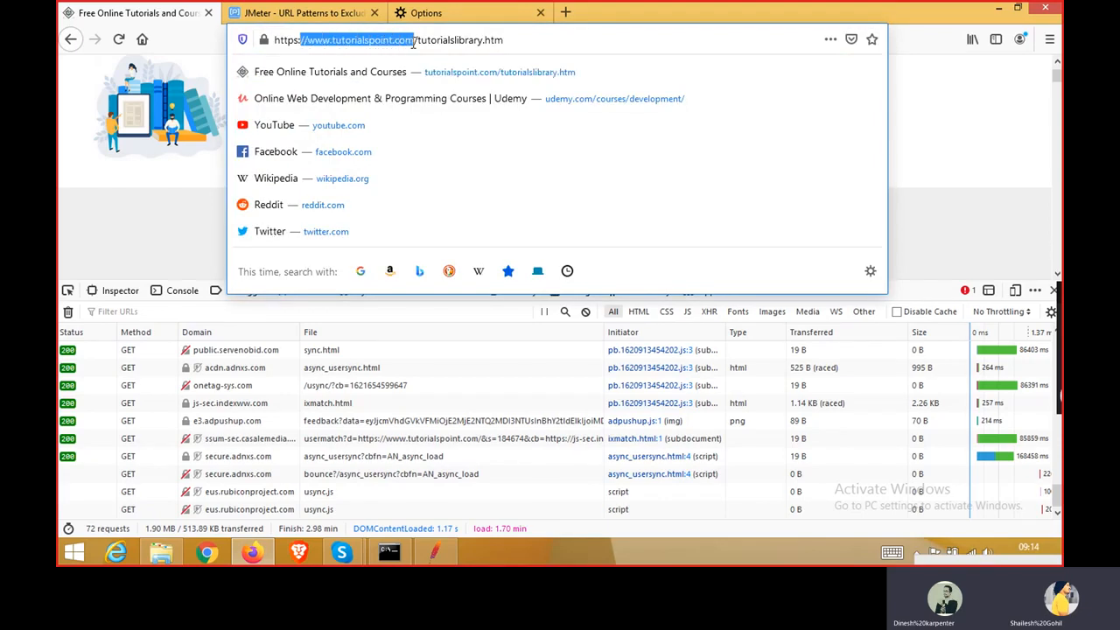
key("shift+Right")
key("shift+Right")
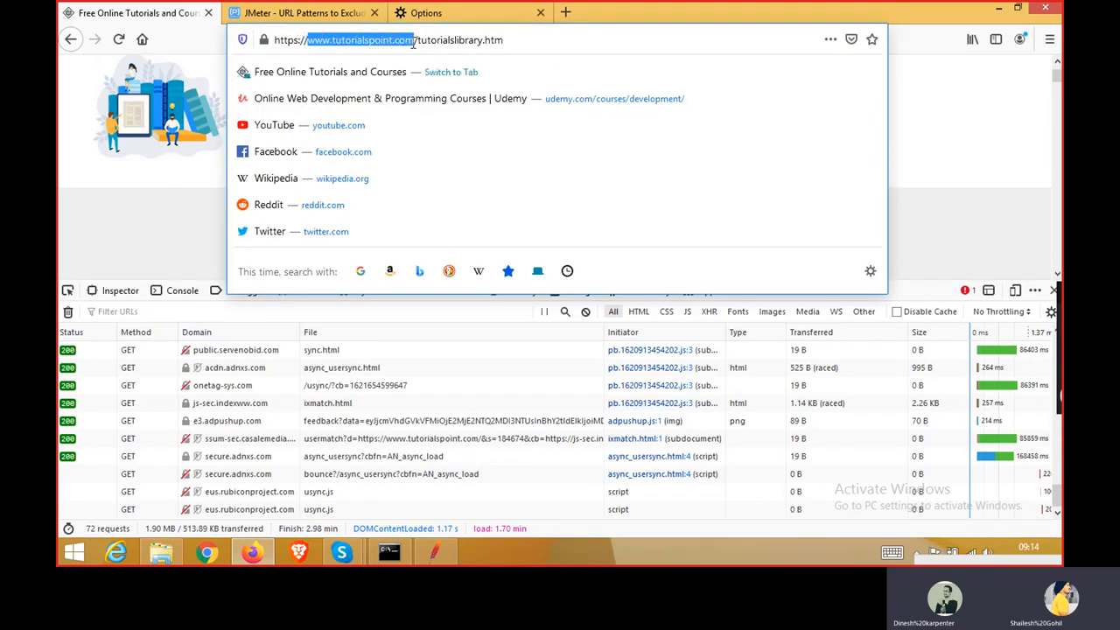
Close the PerfMatrix article and Options pages, and reload the Tutorialspoint library page through the recording proxy
left_click(372, 13)
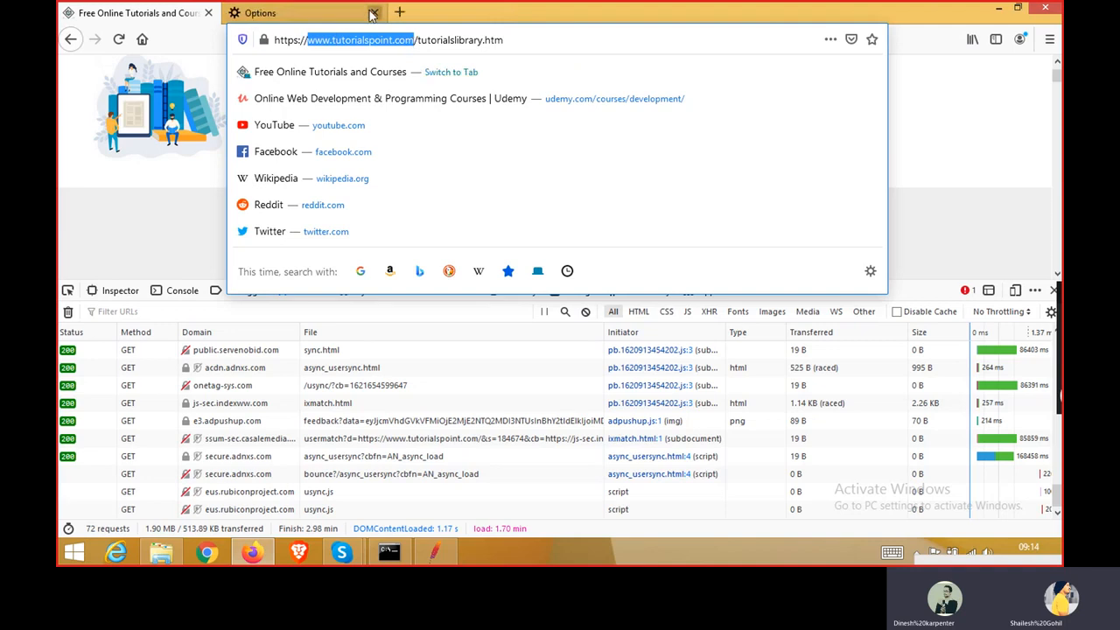
left_click(372, 13)
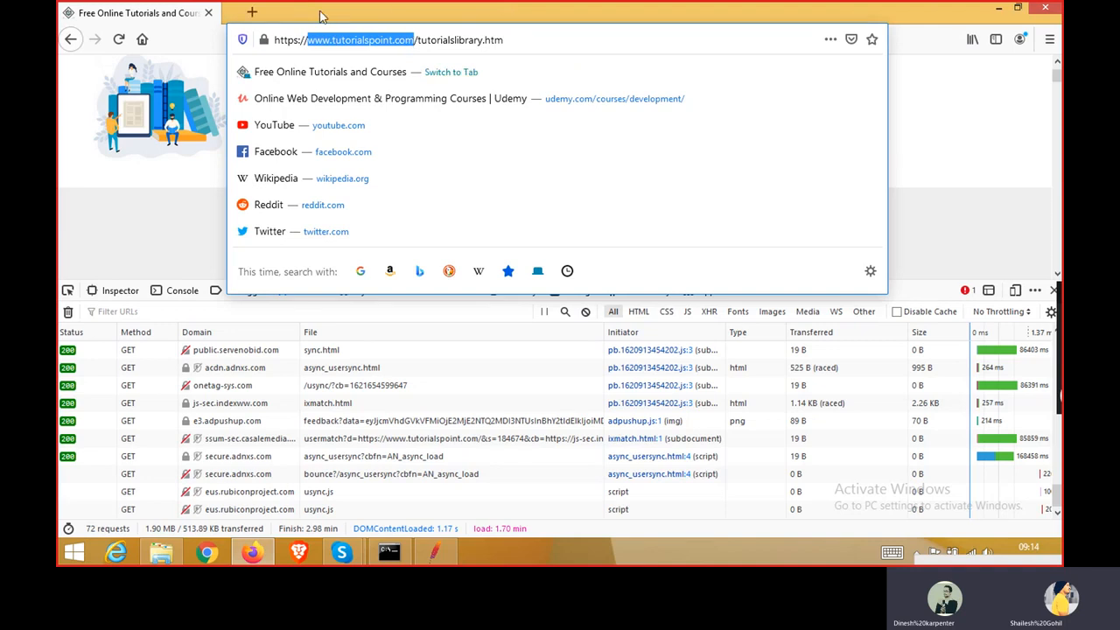
left_click(420, 5)
left_click(575, 139)
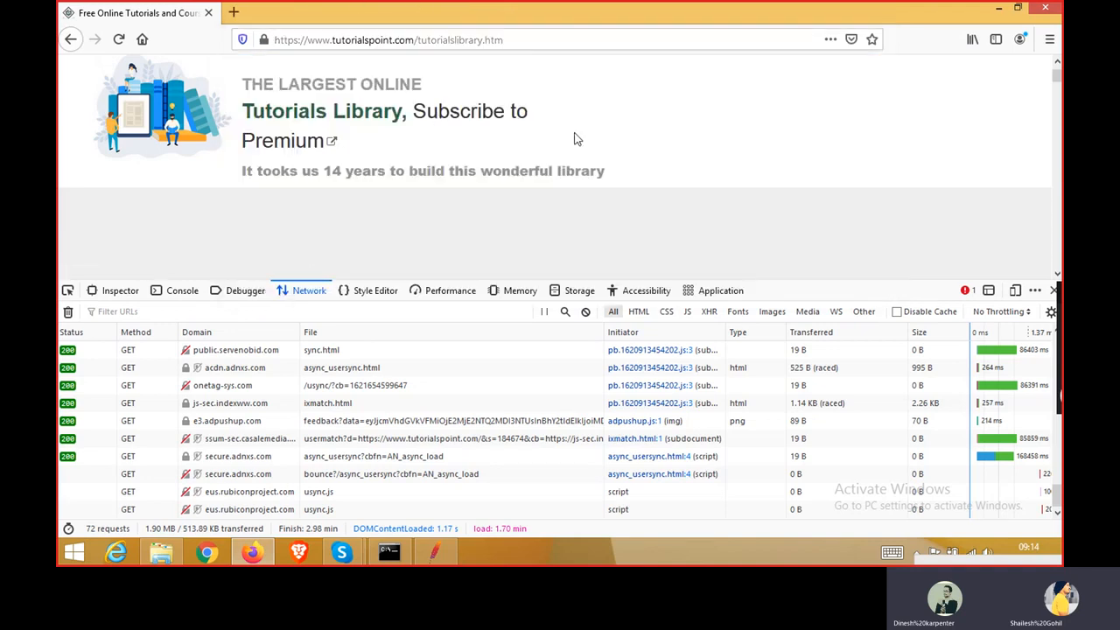
key("F5")
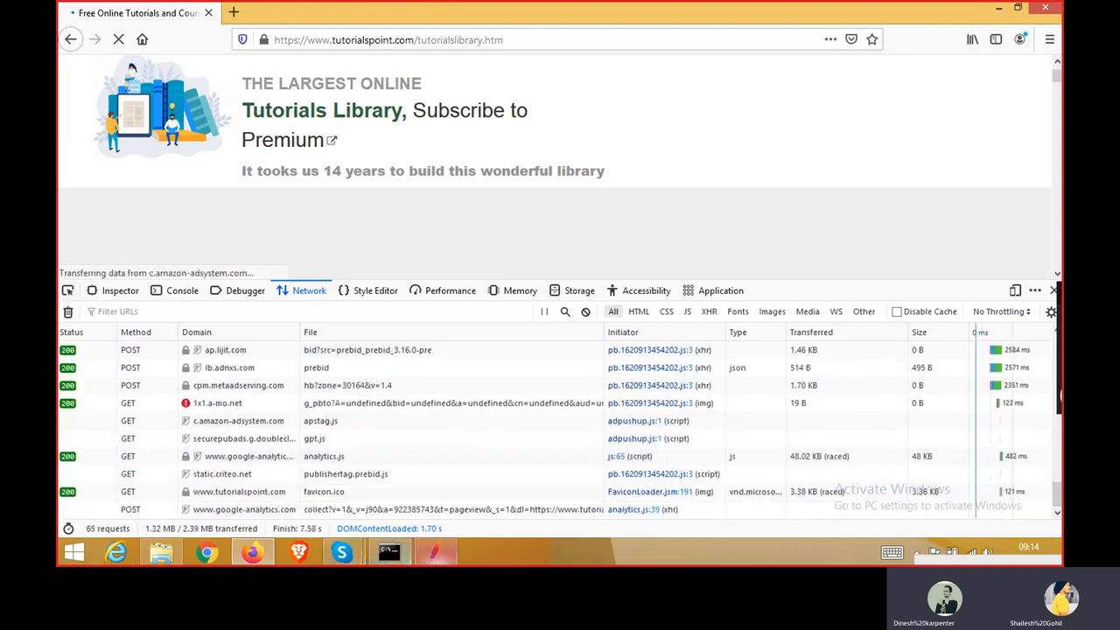
Switch to JMeter, check the Recording Controller for recorded samples, and stop the recorder from its Transactions Control window
left_click(432, 553)
left_click(163, 266)
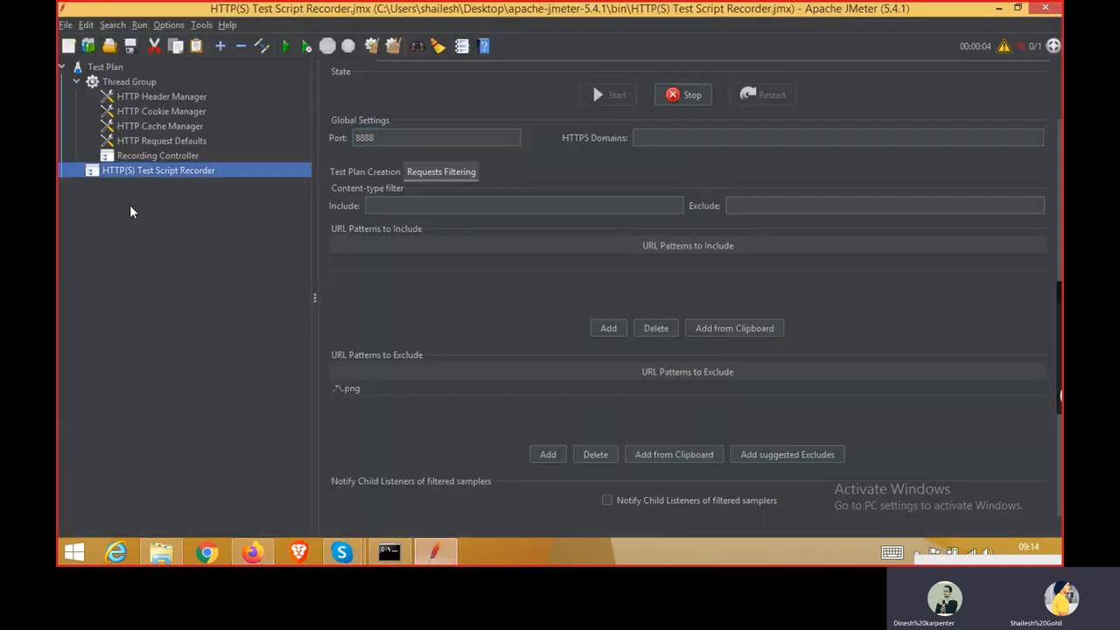
left_click(125, 158)
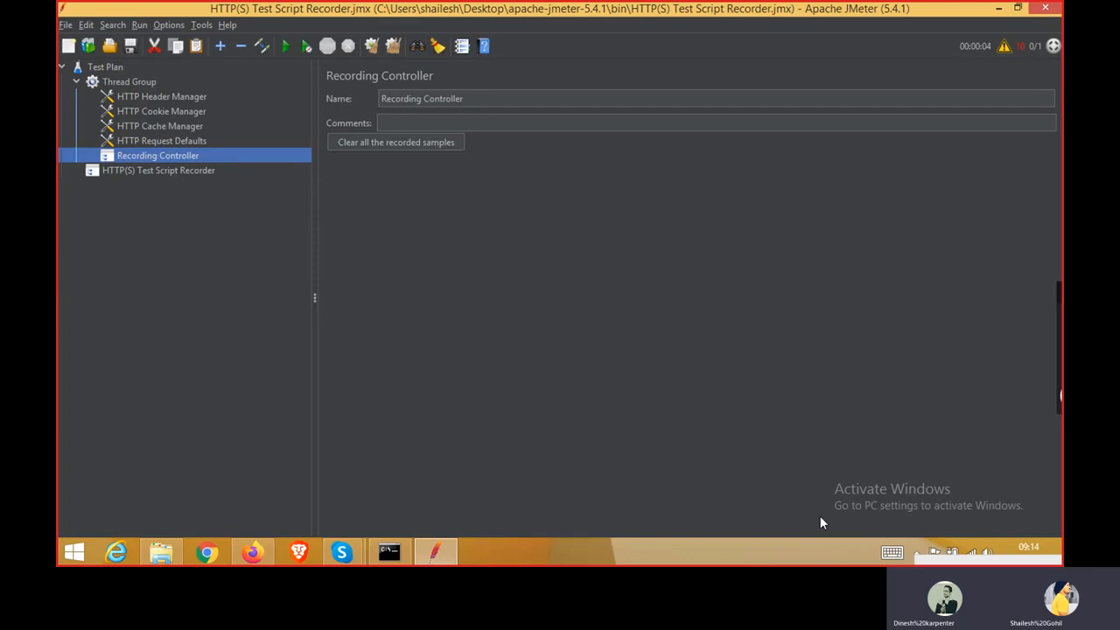
left_click_drag(970, 560, 780, 187)
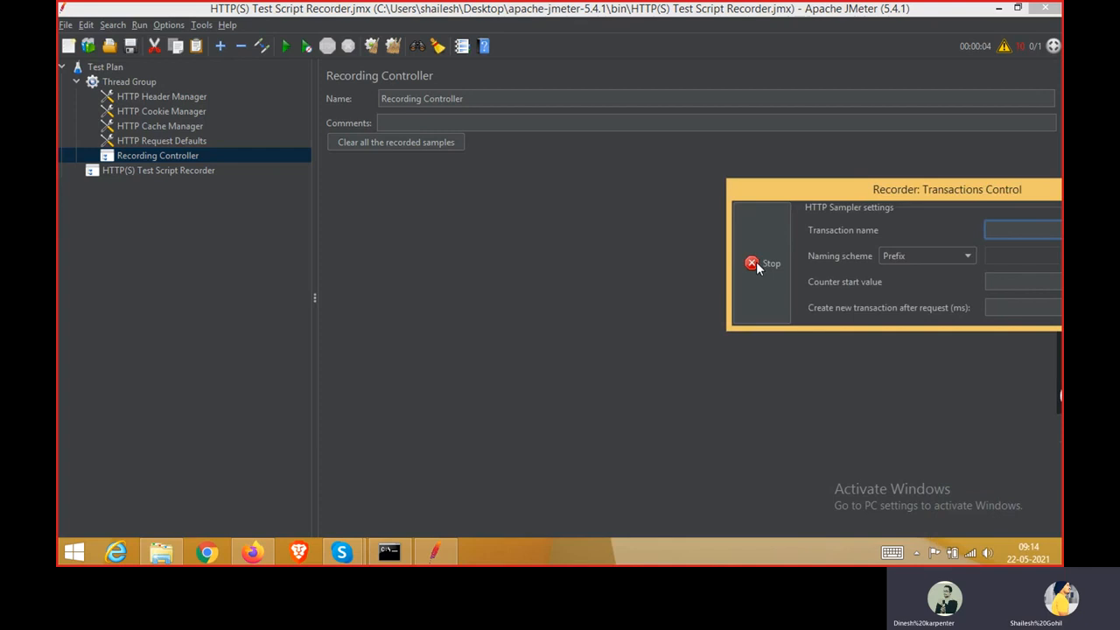
left_click(757, 266)
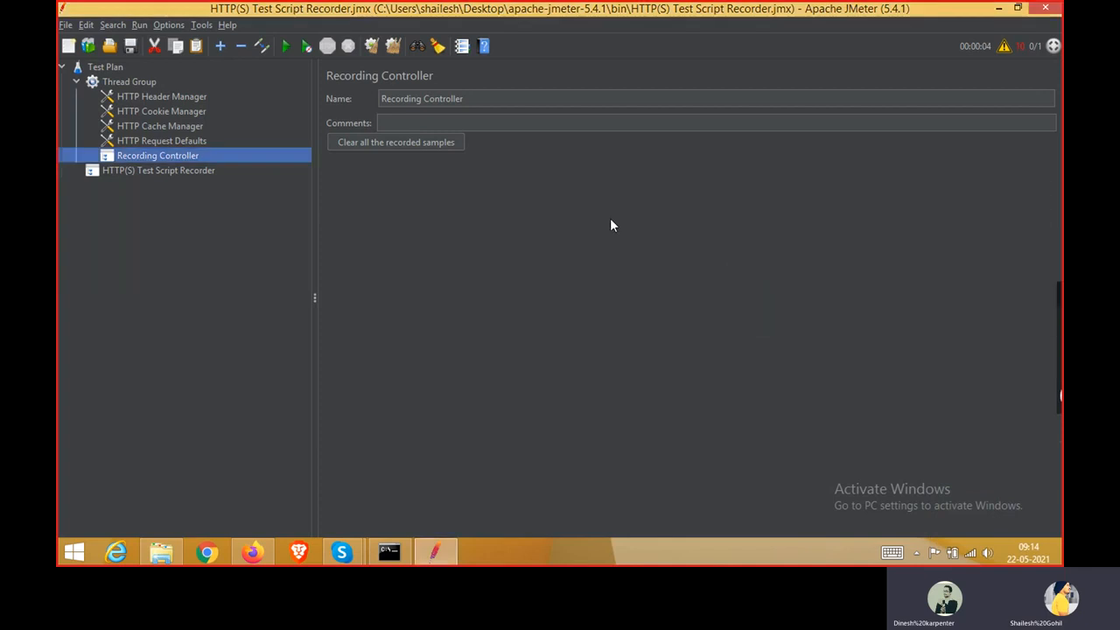
Start the HTTP(S) Test Script Recorder again, accept the root CA certificate notice, and move the Transactions Control window out of the way
left_click(195, 171)
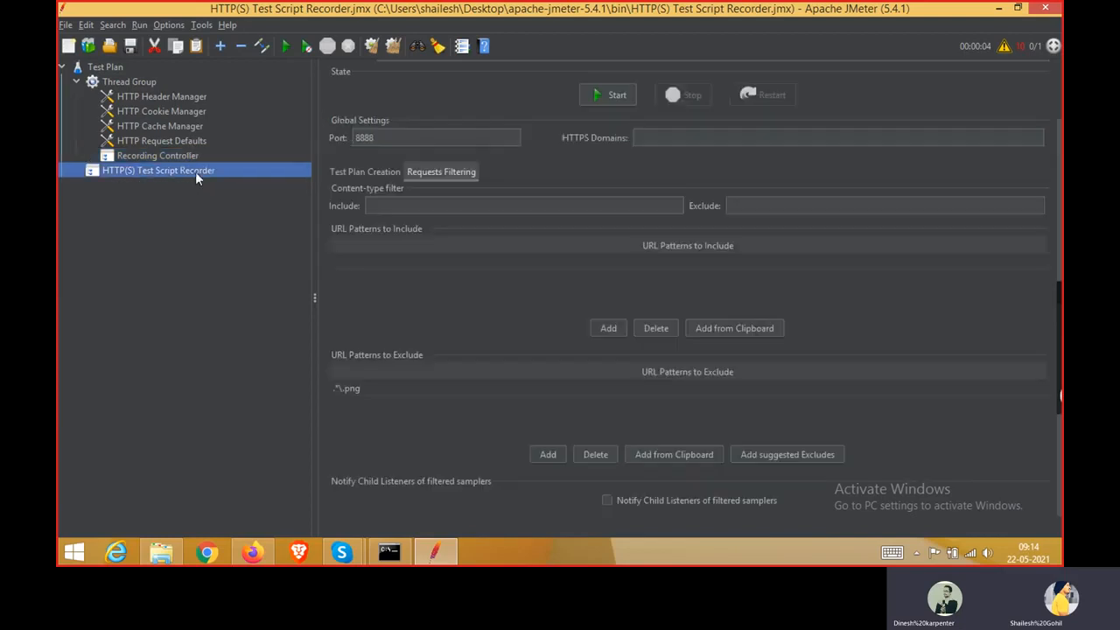
left_click(591, 98)
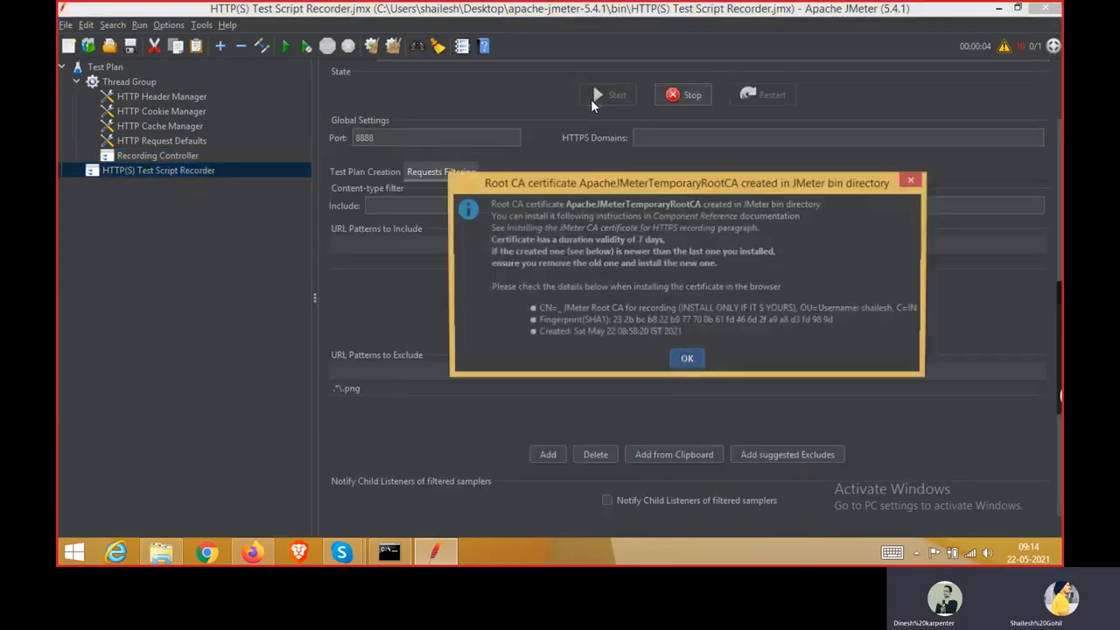
left_click(687, 360)
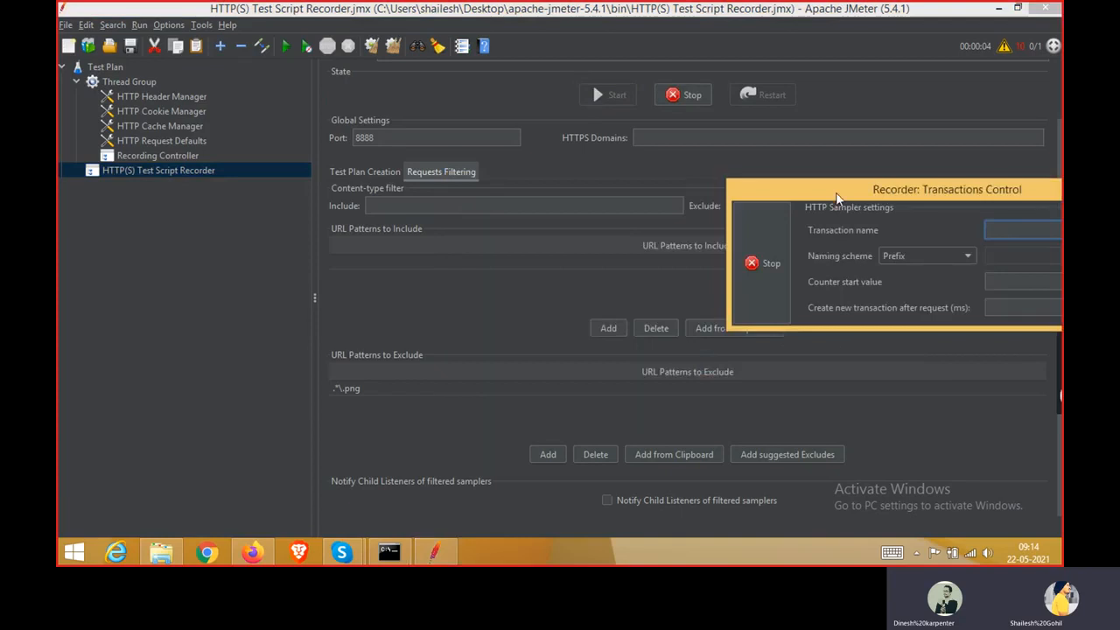
left_click_drag(837, 198, 1021, 384)
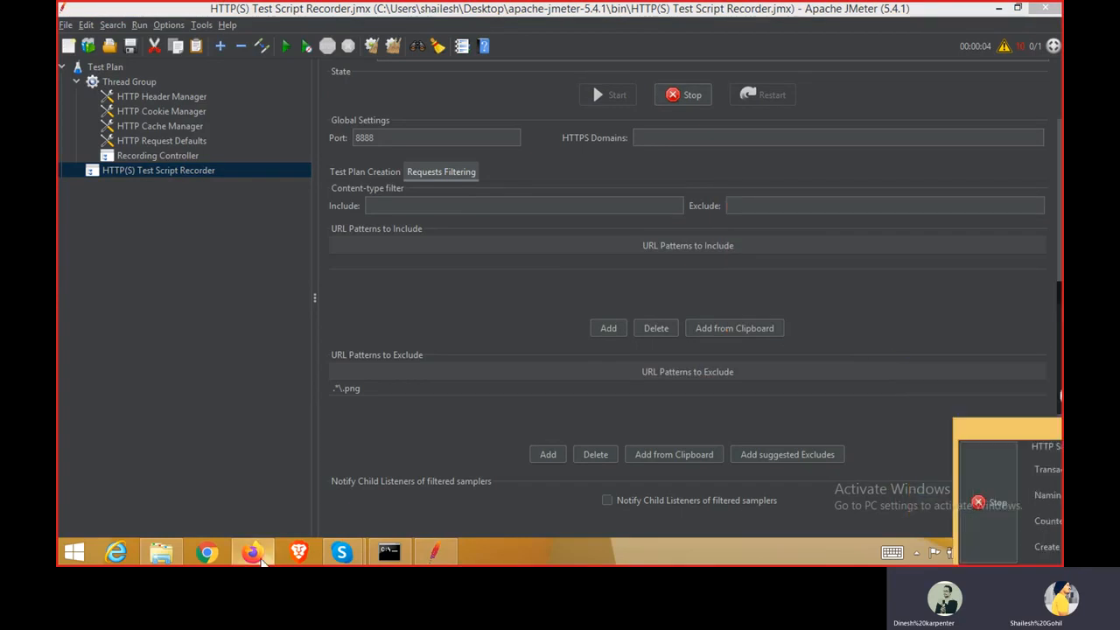
Switch to Firefox and reload the Tutorialspoint library page while the recorder is running
mouse_move(252, 551)
left_click(267, 490)
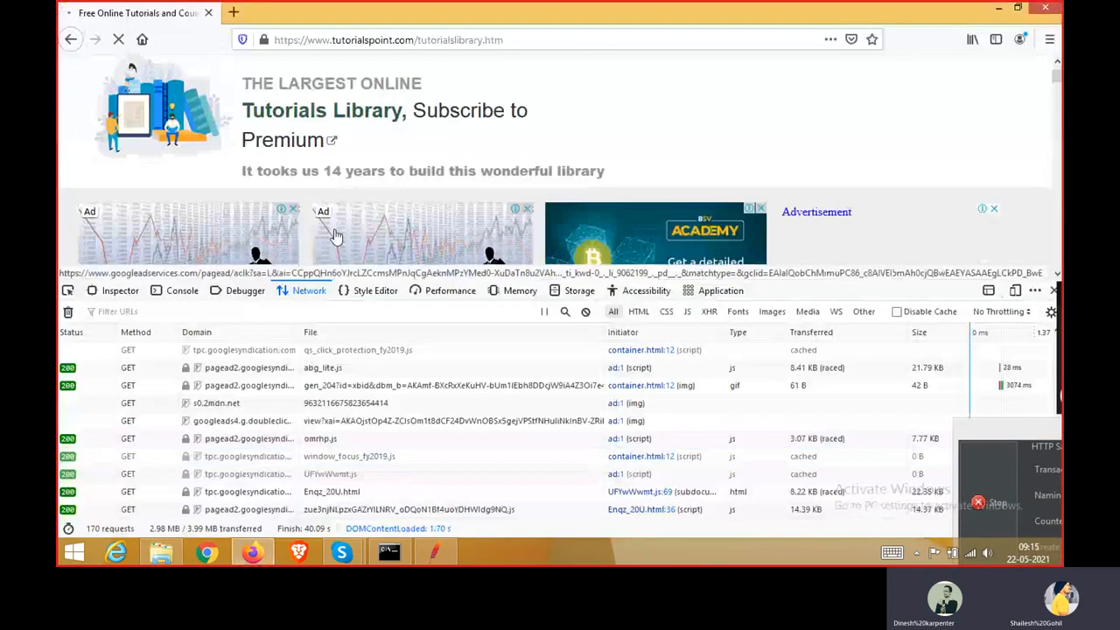
right_click(691, 137)
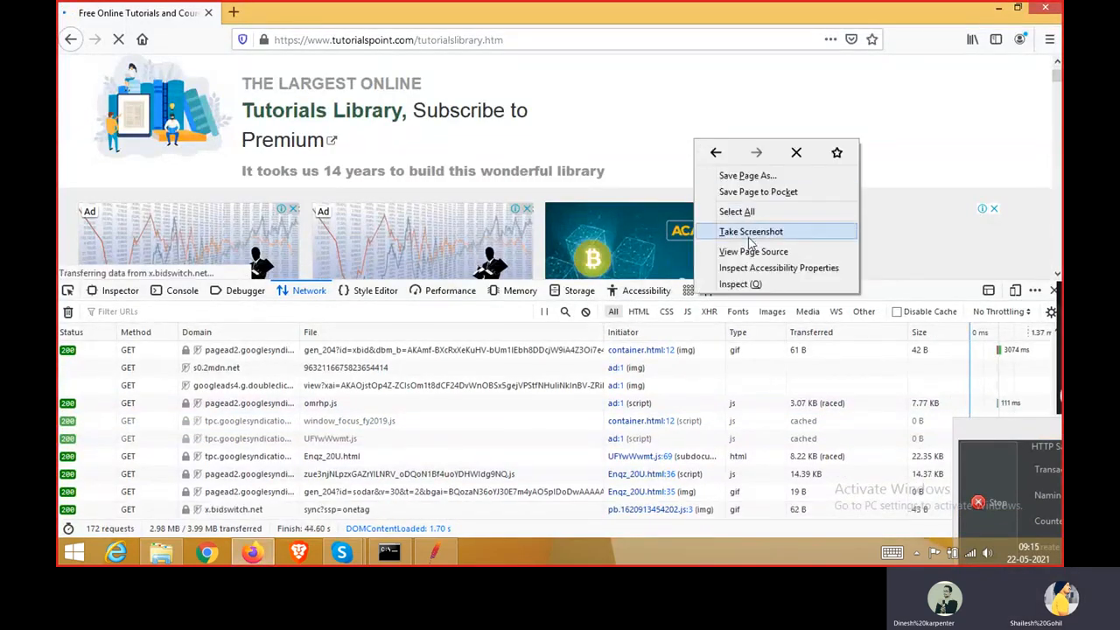
left_click(762, 117)
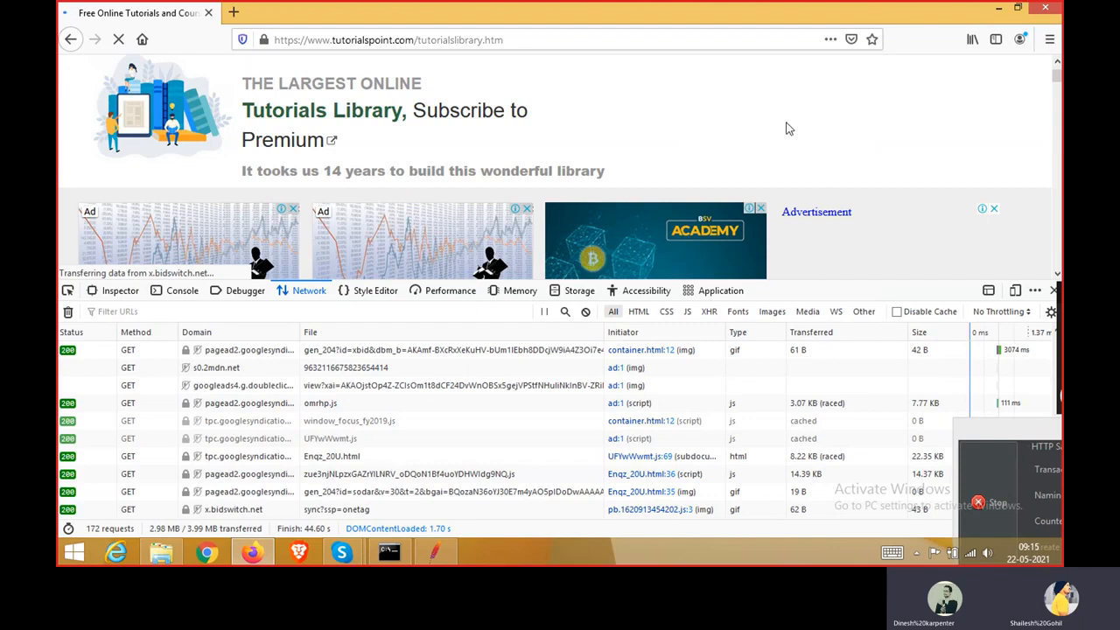
key("F5")
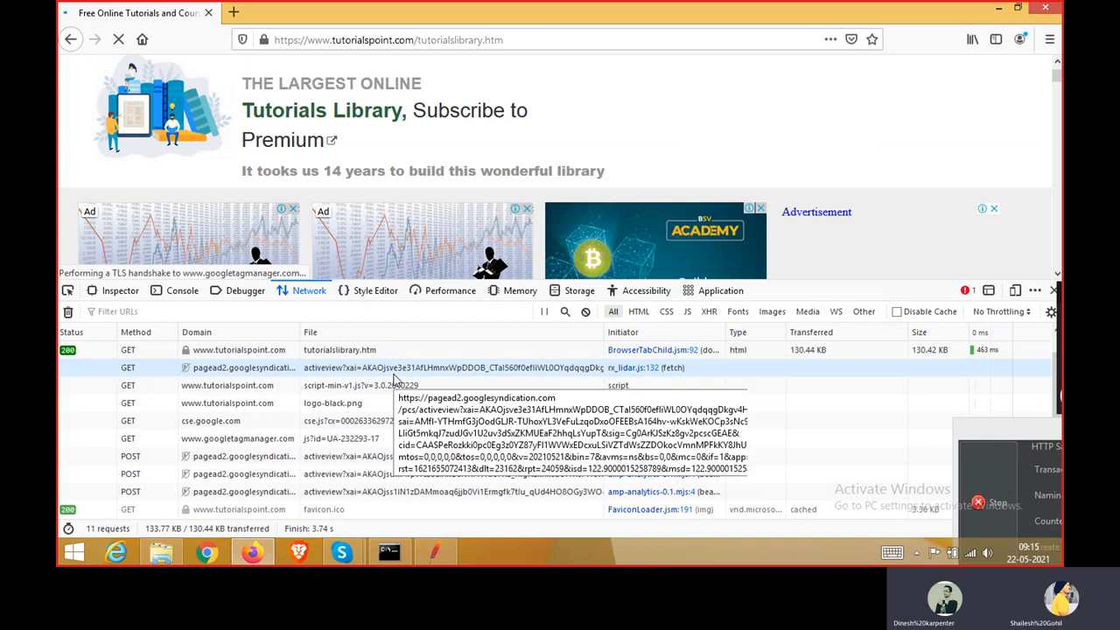
Return to JMeter and check whether the Recording Controller holds any recorded requests
left_click(433, 551)
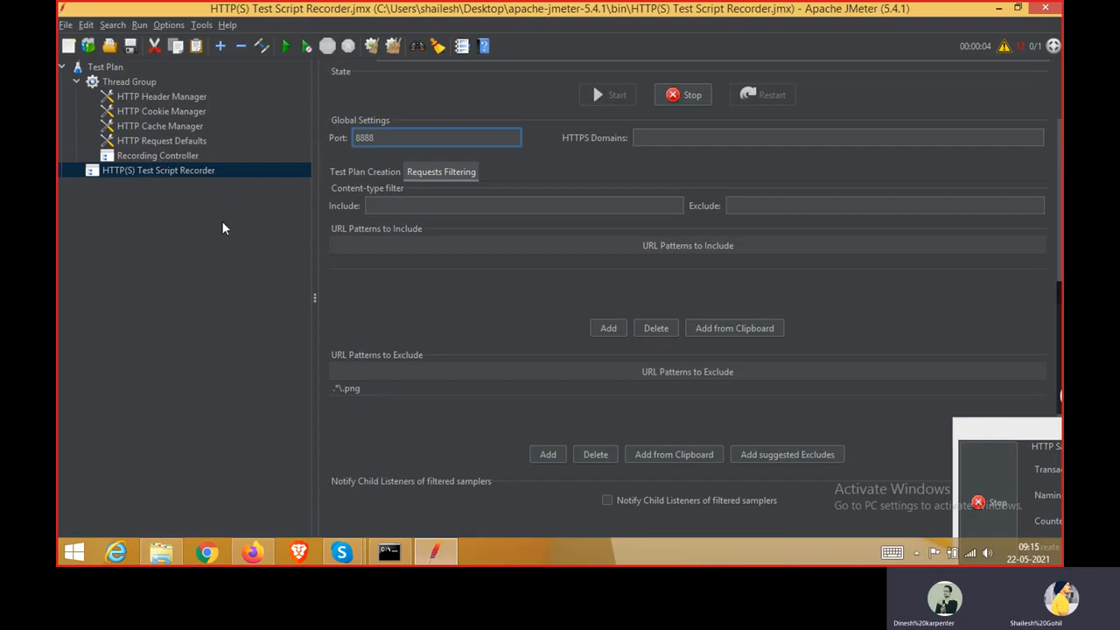
left_click(167, 158)
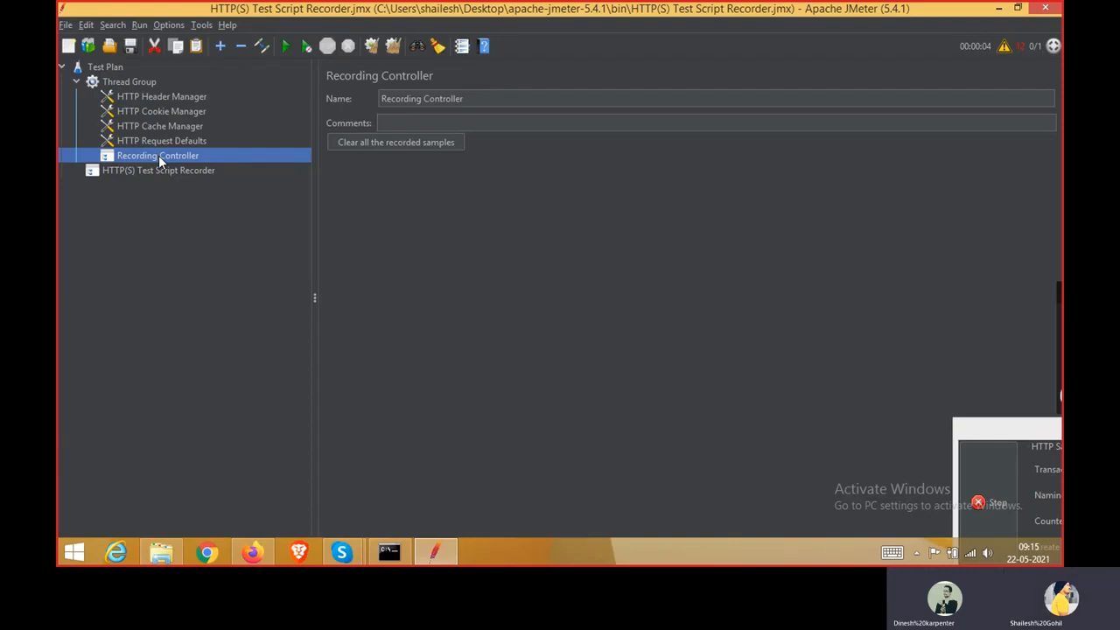
left_click(192, 170)
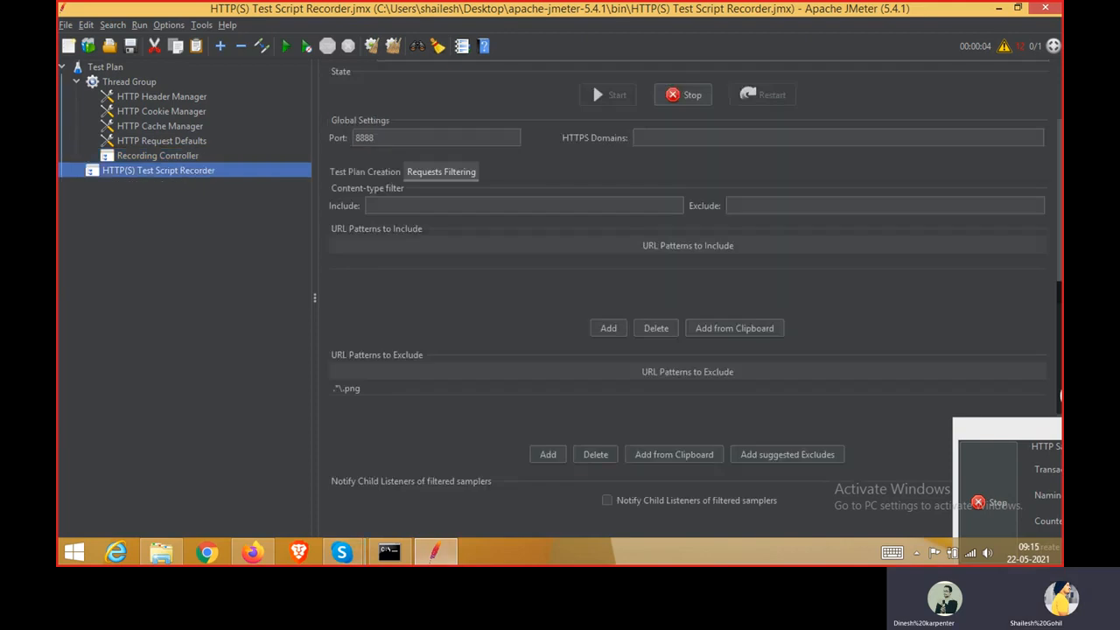
Switch to Firefox and review its proxy connection settings, keeping manual configuration with localhost and port 8888
left_click(446, 555)
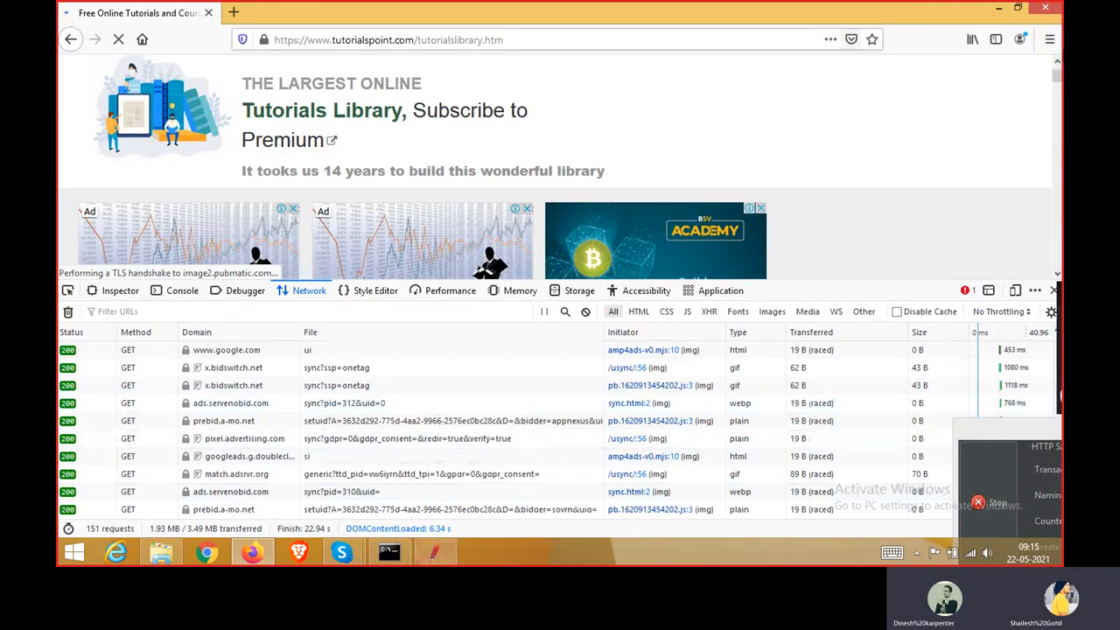
left_click(1048, 38)
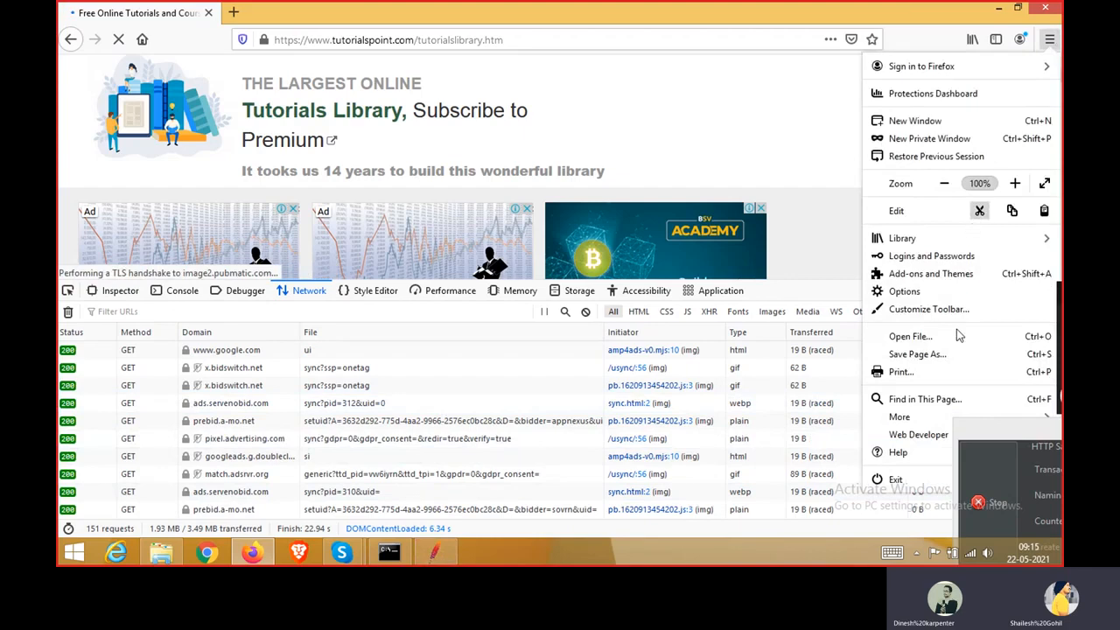
left_click(928, 292)
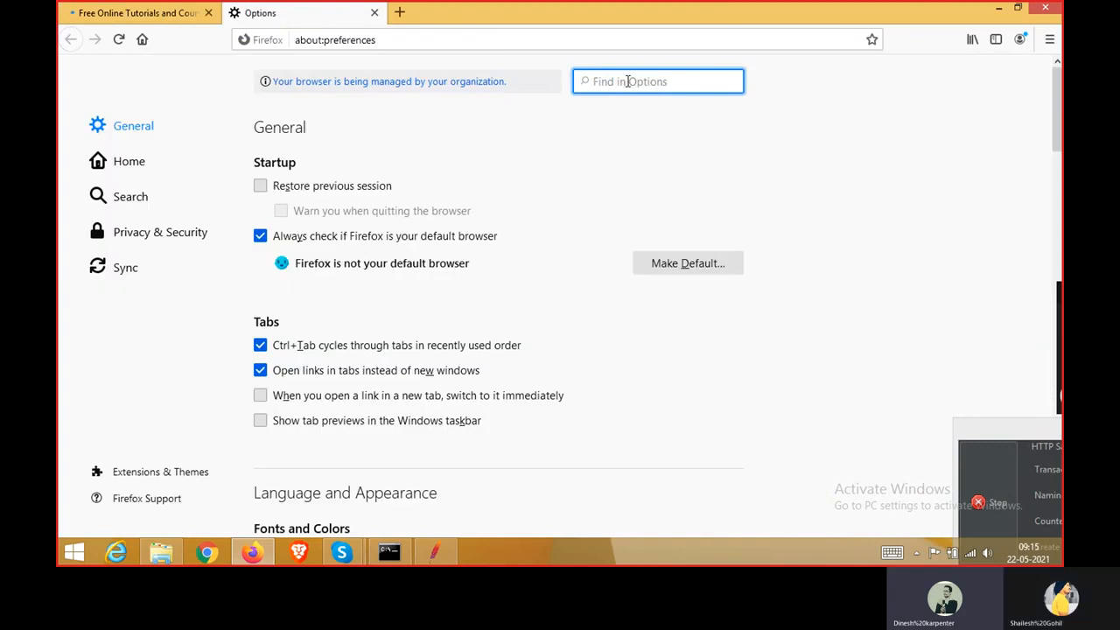
type("prox")
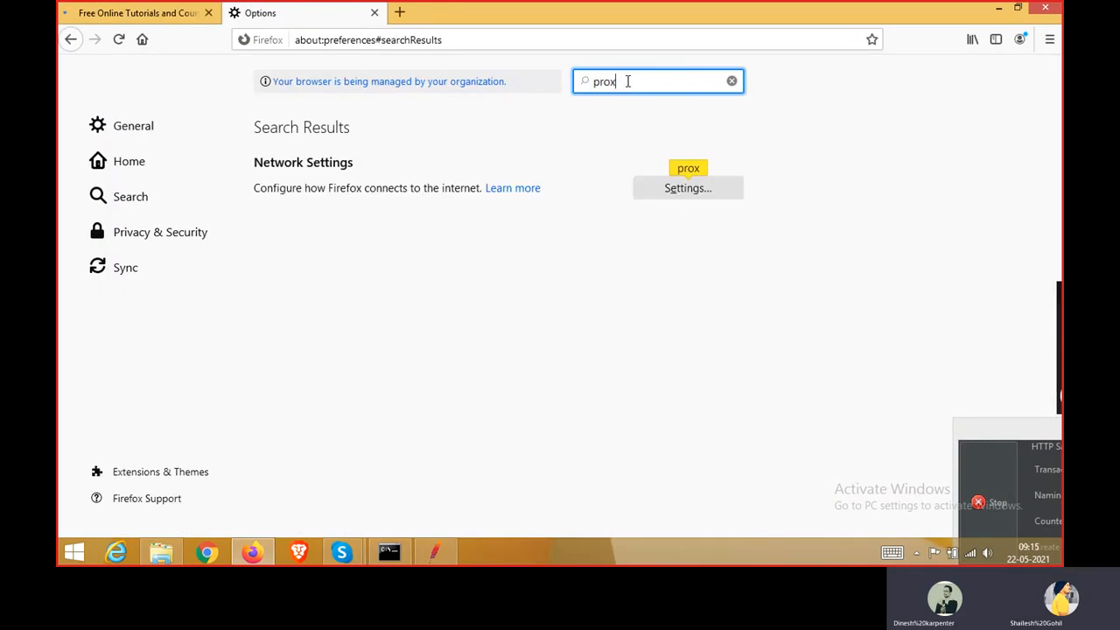
left_click(671, 195)
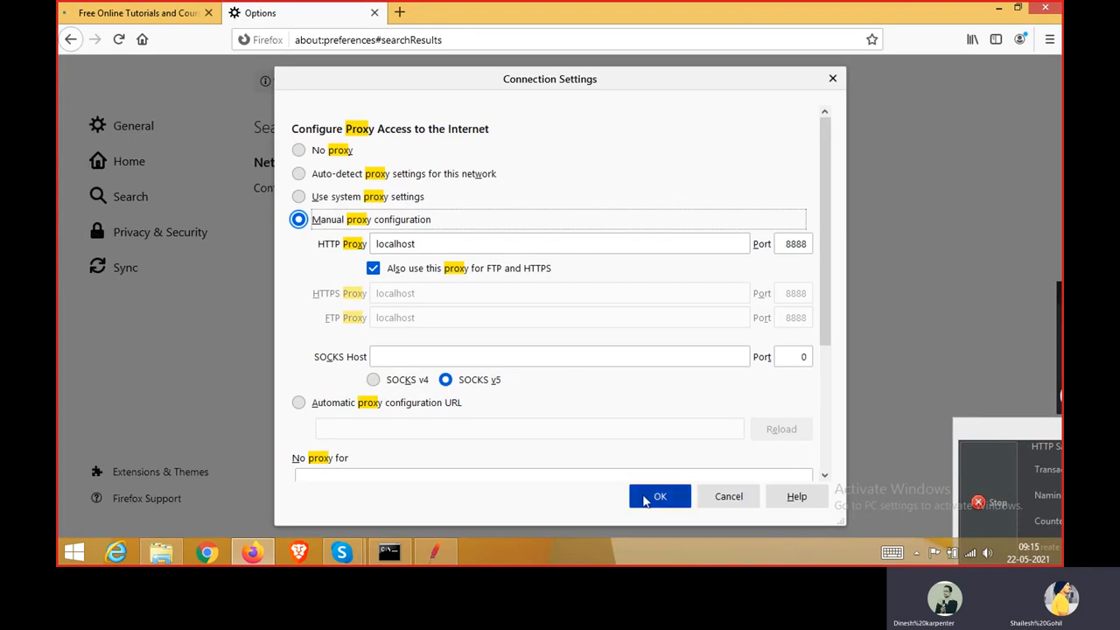
left_click(657, 496)
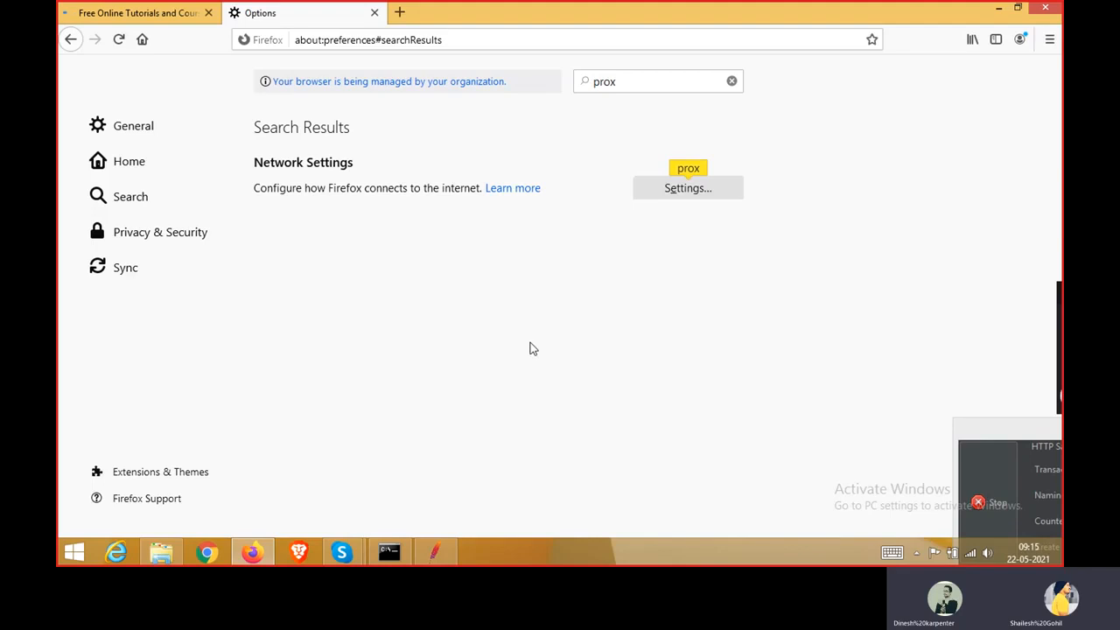
left_click(685, 197)
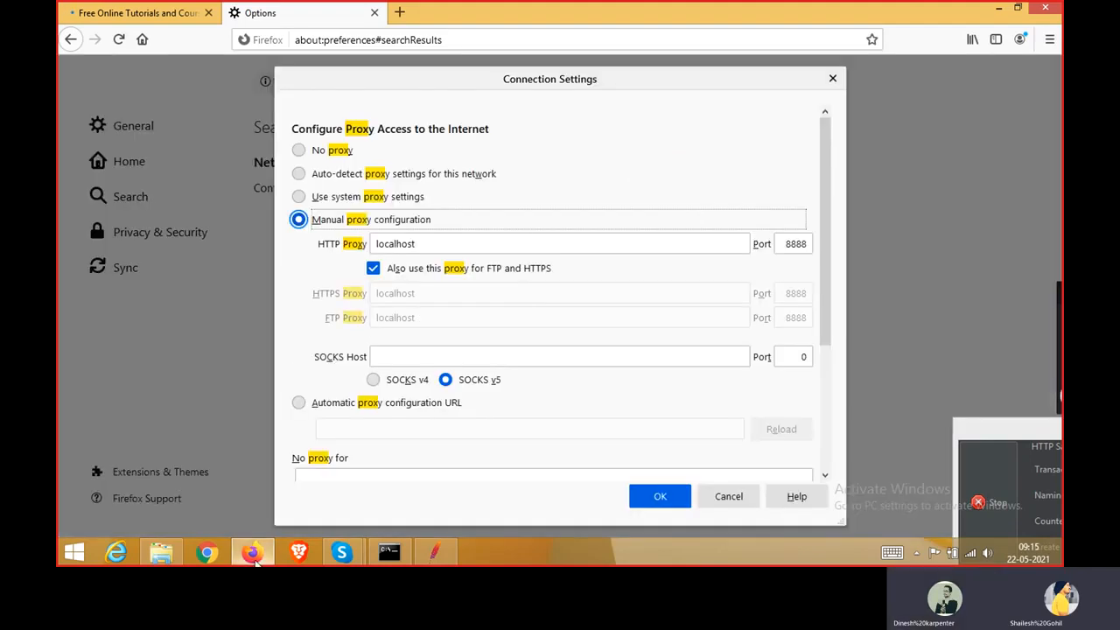
mouse_move(255, 561)
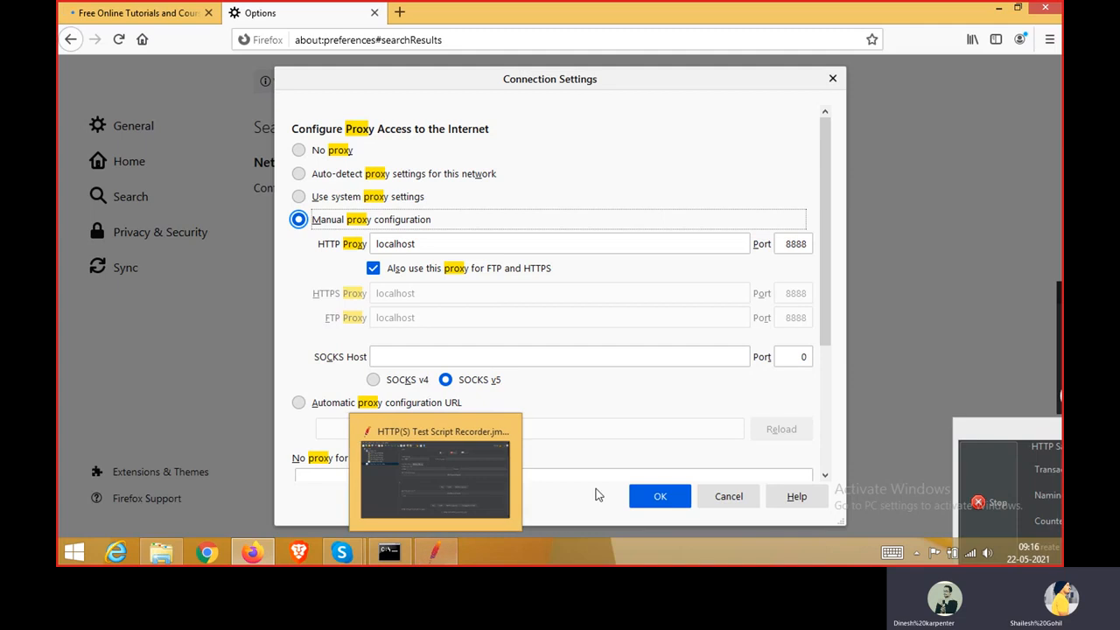
left_click(657, 496)
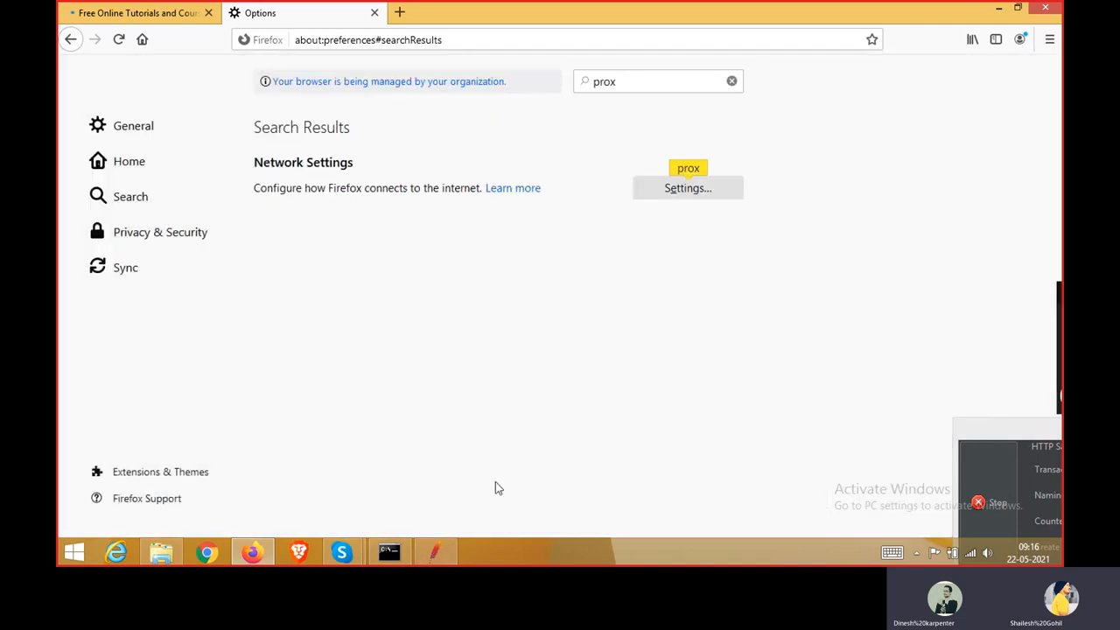
Return to JMeter, stop the recorder, and review the Test Plan and HTTP(S) Test Script Recorder elements
left_click(440, 562)
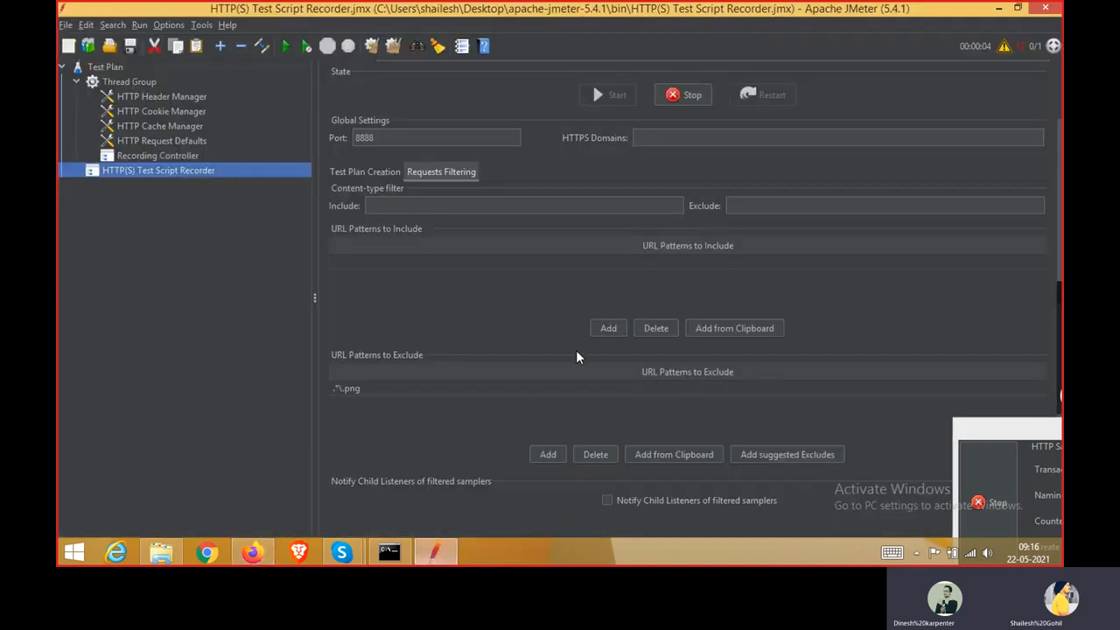
left_click(690, 97)
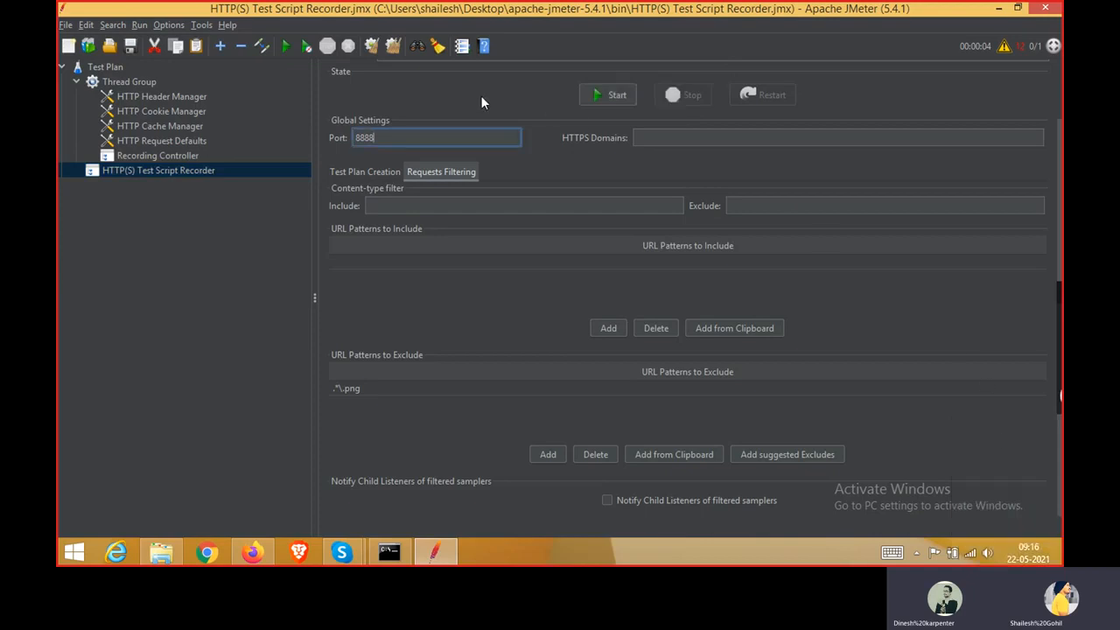
left_click(190, 170)
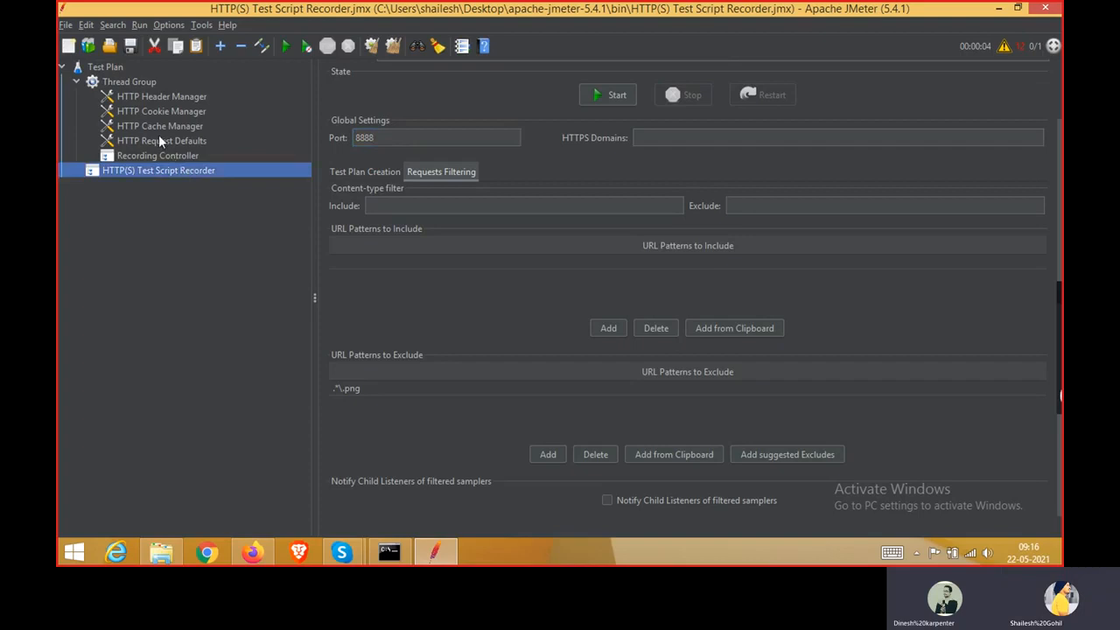
left_click(123, 67)
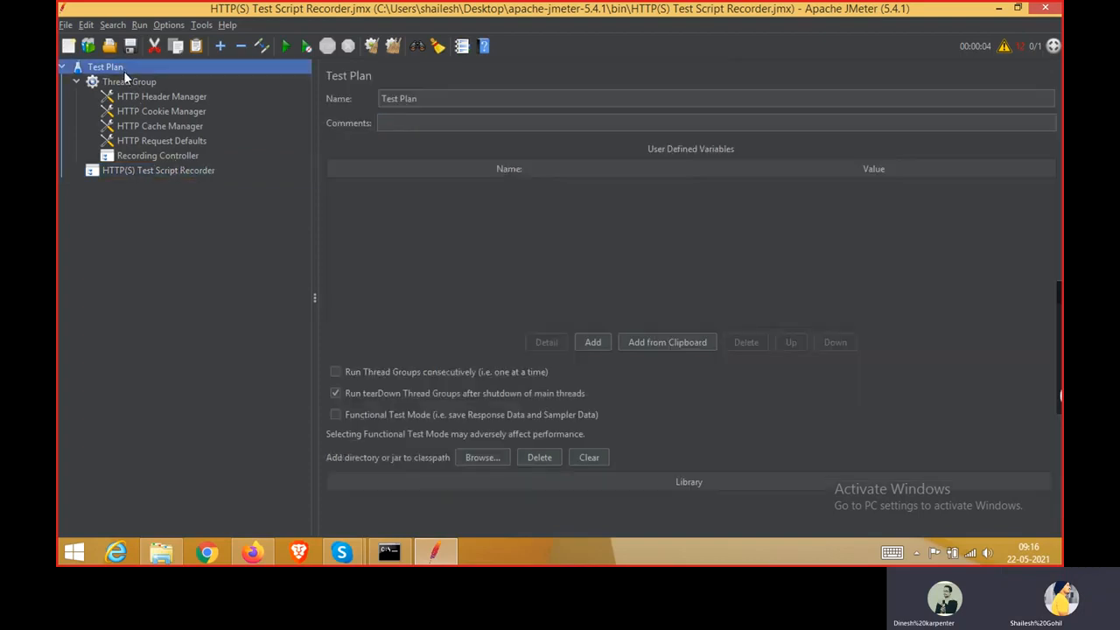
left_click(144, 171)
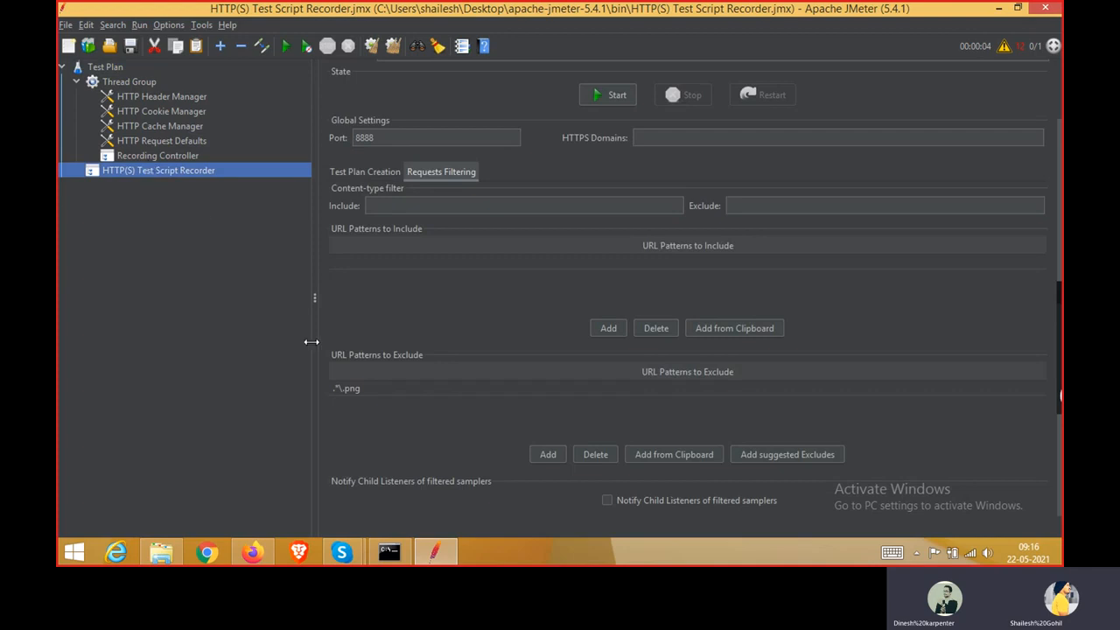
Delete the empty entry from the recorder's URL patterns to include
double_click(368, 387)
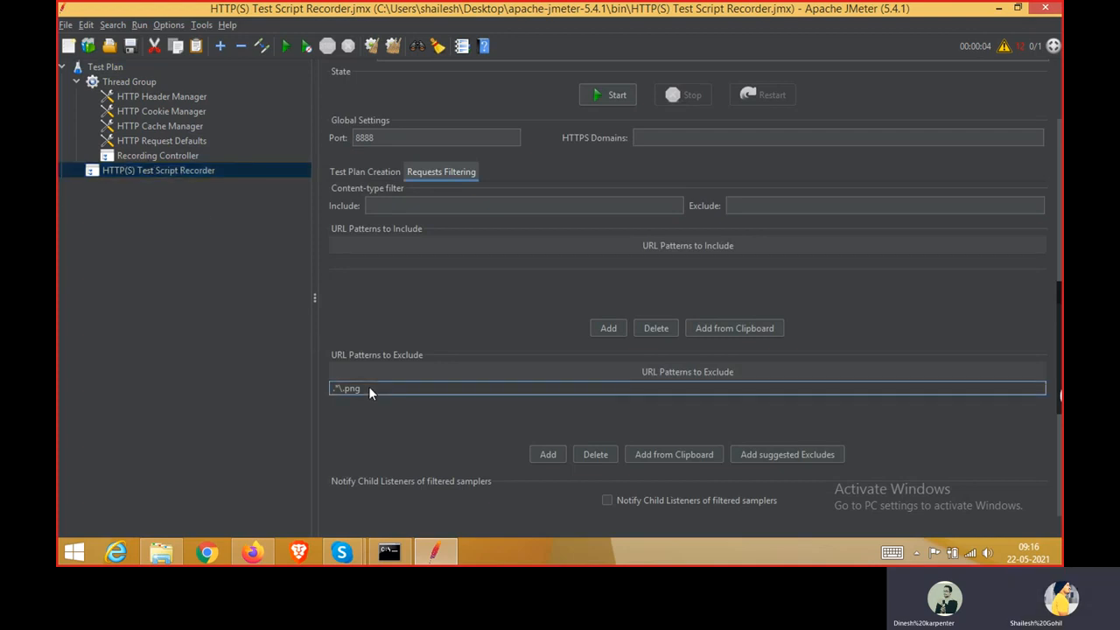
scroll(395, 350, "up", 2)
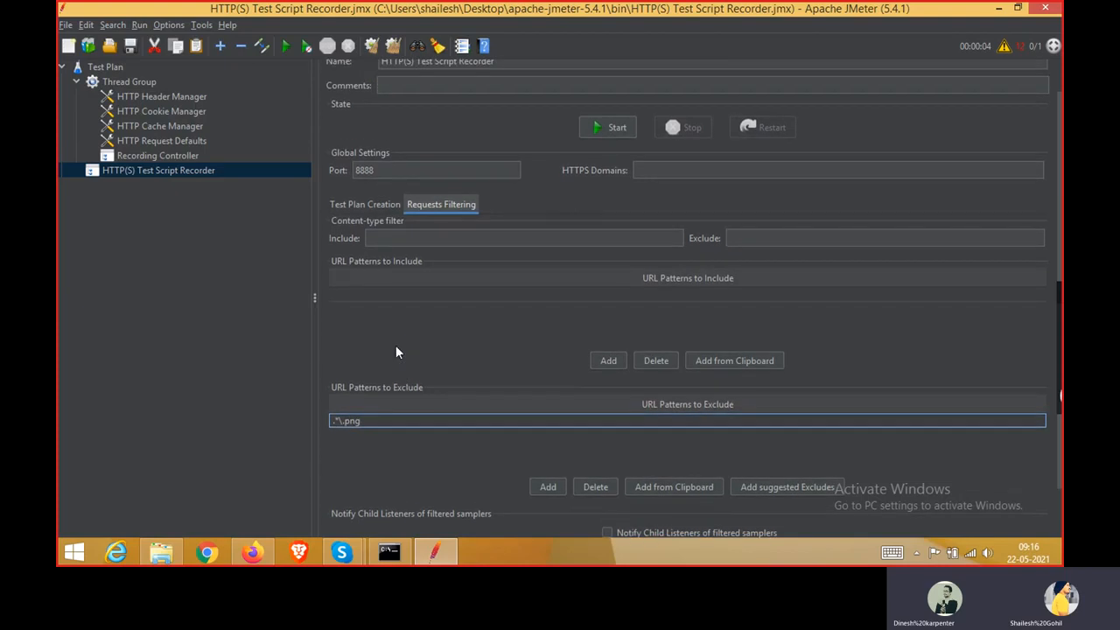
left_click(402, 295)
left_click(650, 358)
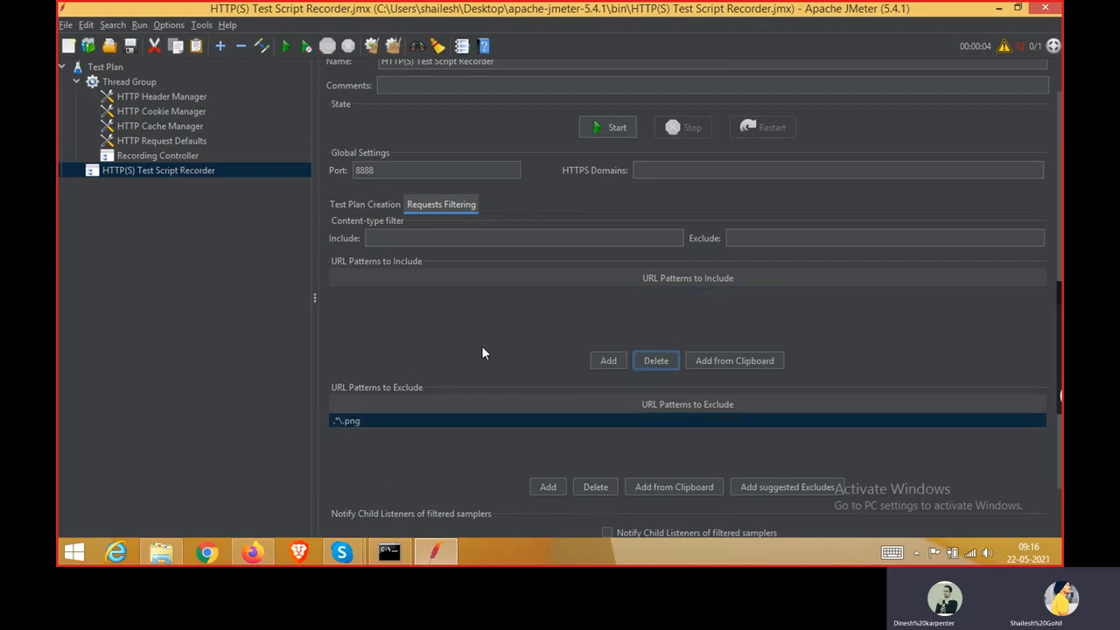
Save the test plan and start the recorder again, accepting the root CA certificate notice
left_click(130, 47)
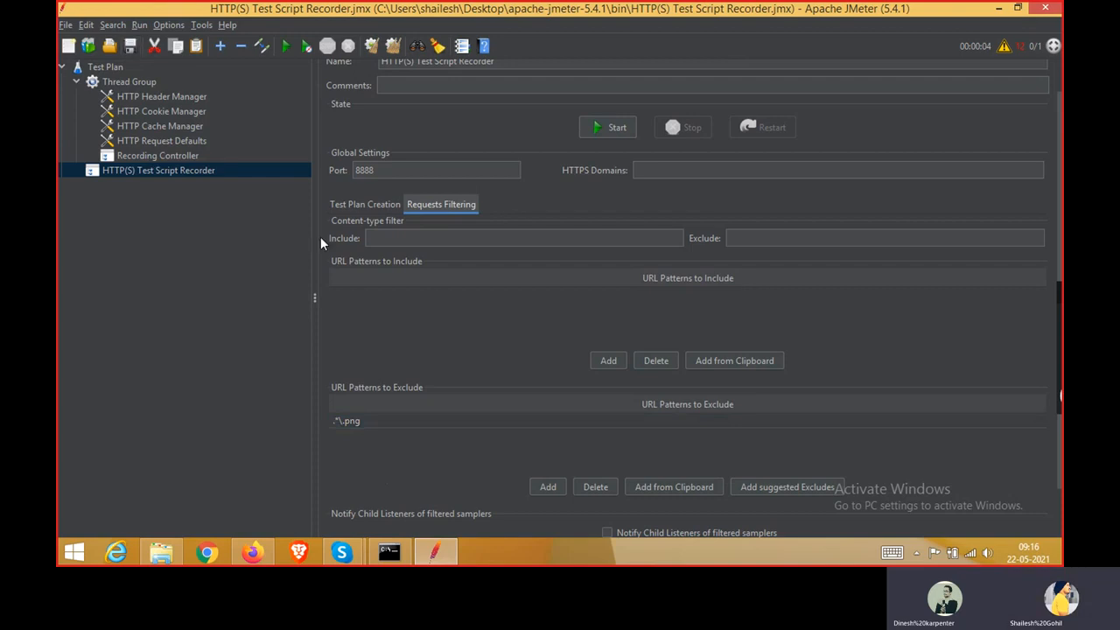
left_click(611, 128)
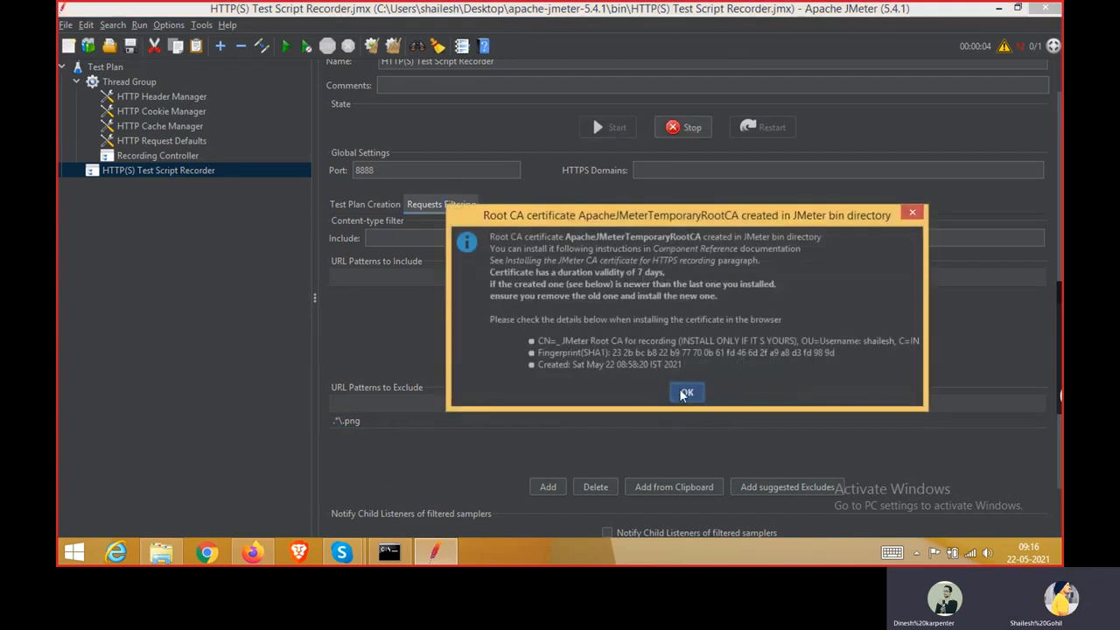
left_click(685, 394)
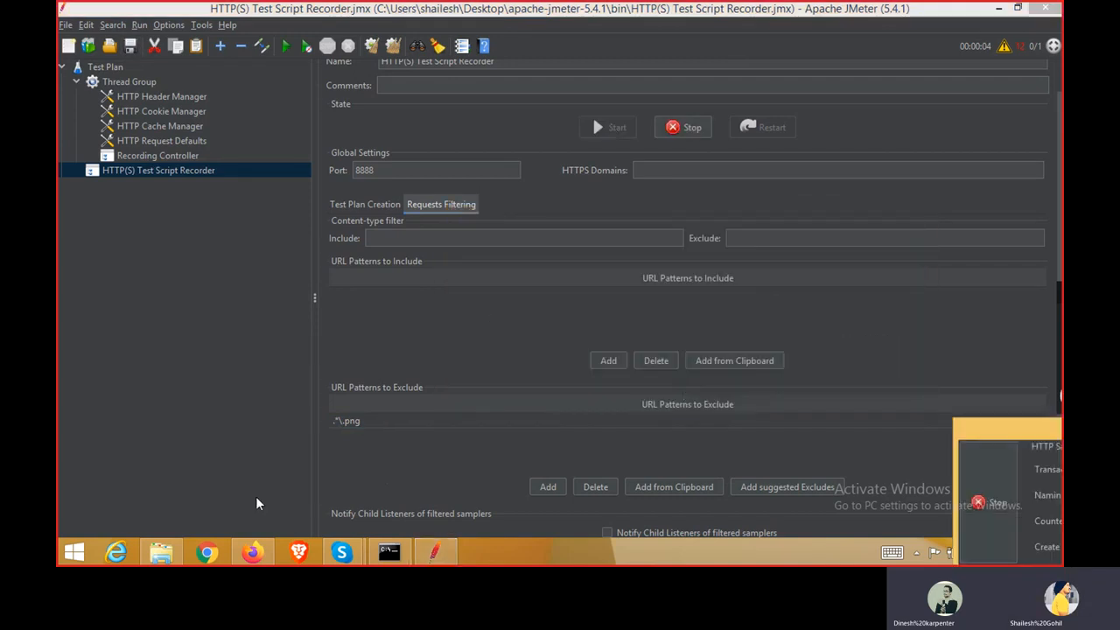
Switch to Firefox and reload the Tutorialspoint tutorials library page to generate traffic for the recorder
left_click(251, 552)
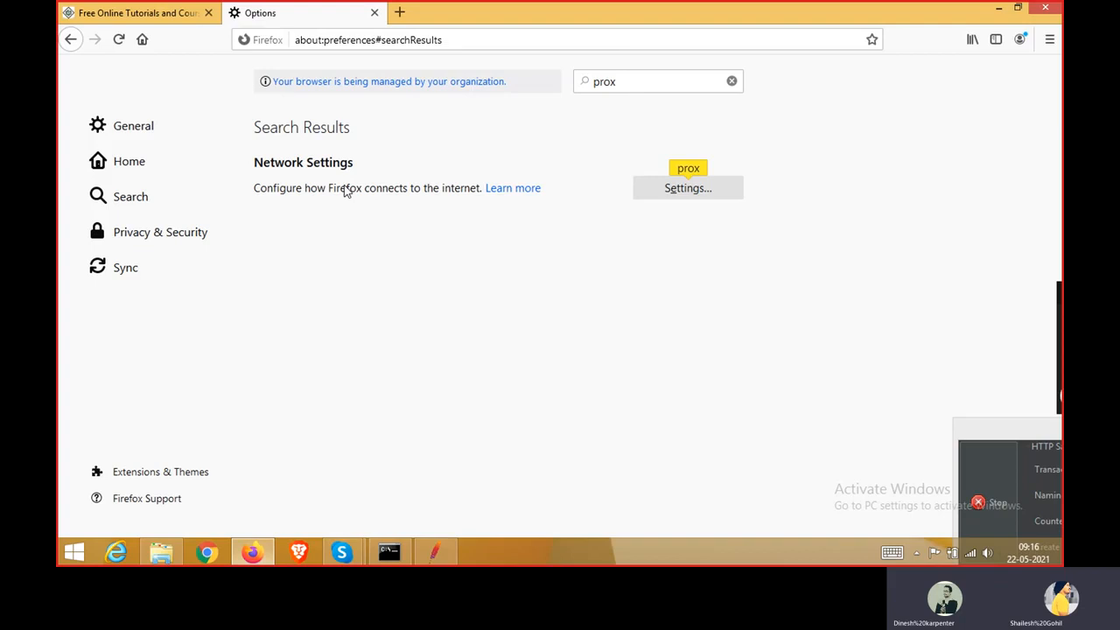
left_click(131, 9)
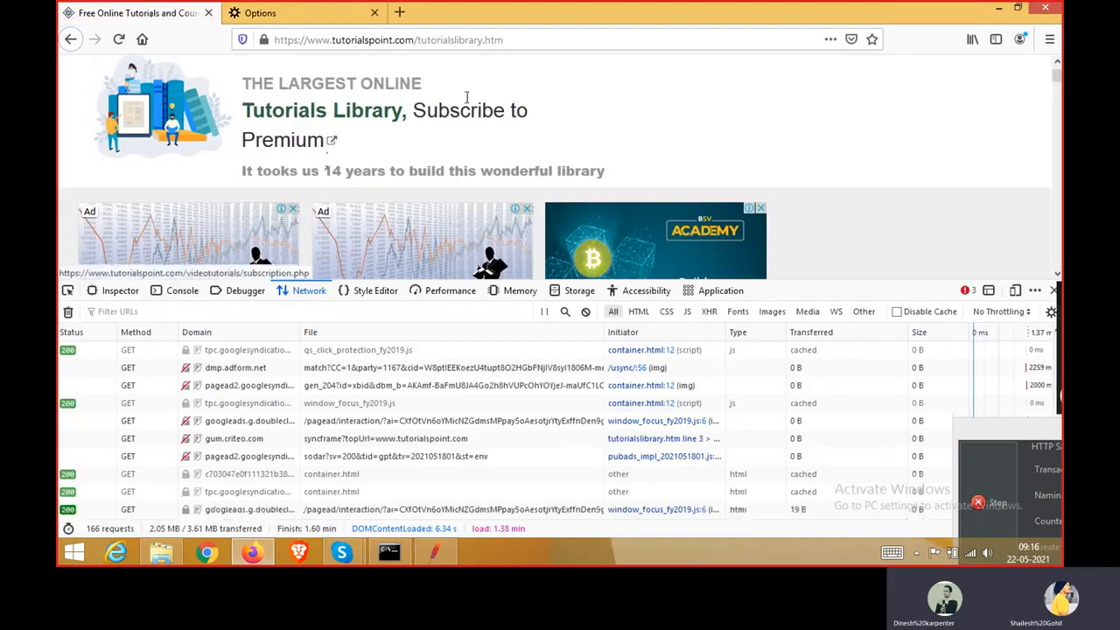
left_click(611, 38)
key("Return")
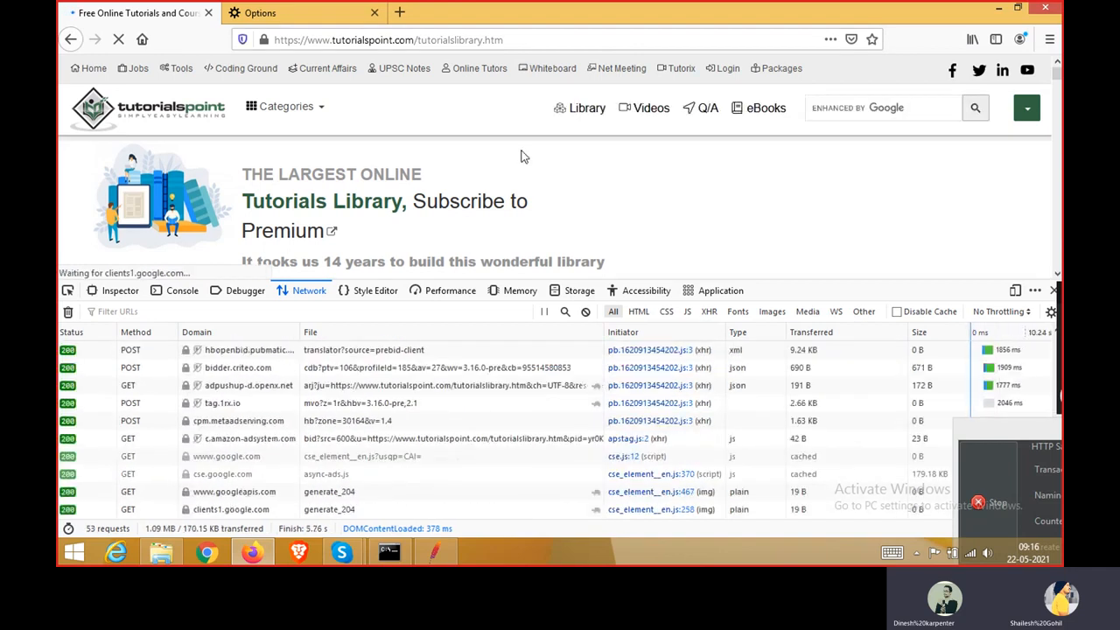
Return to JMeter, expand the Recording Controller, and examine the recorded request samples from first to last
left_click(449, 547)
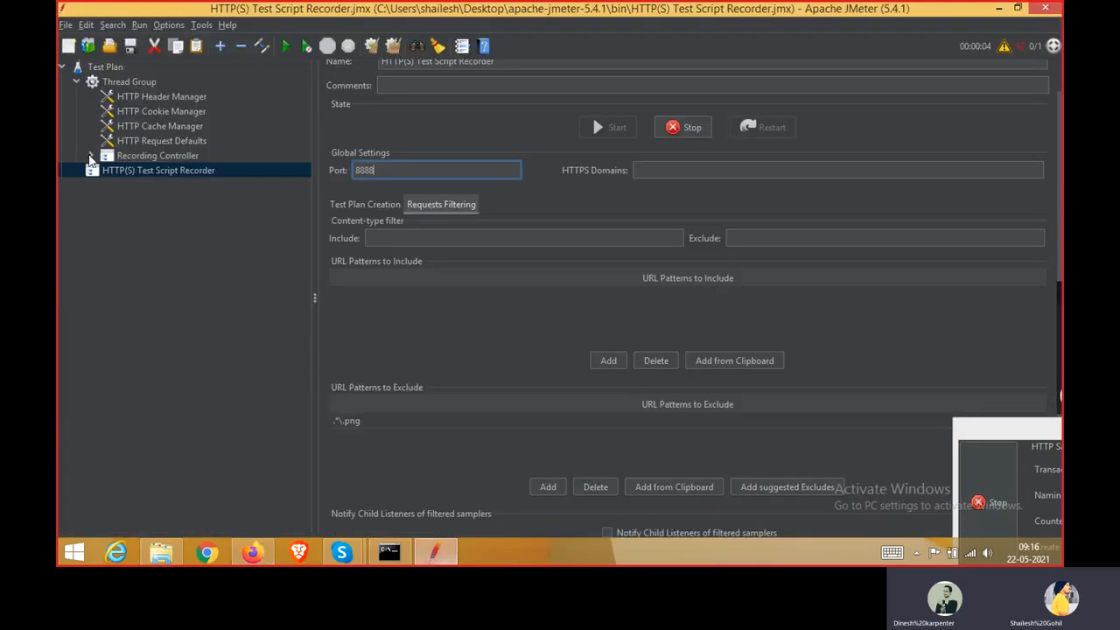
left_click(90, 155)
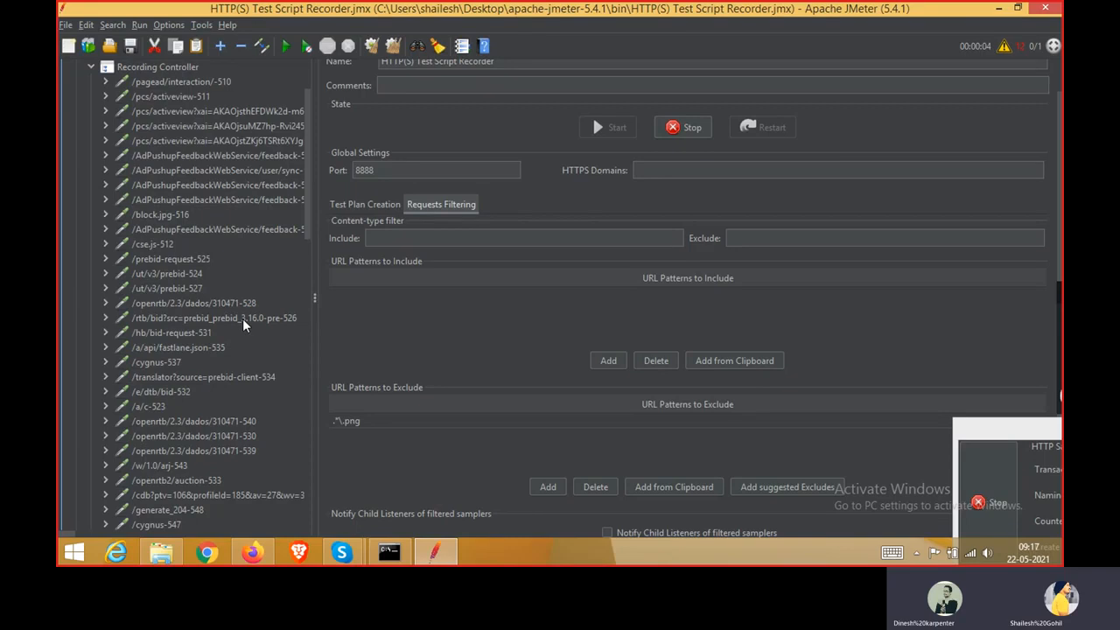
scroll(243, 318, "down", 3)
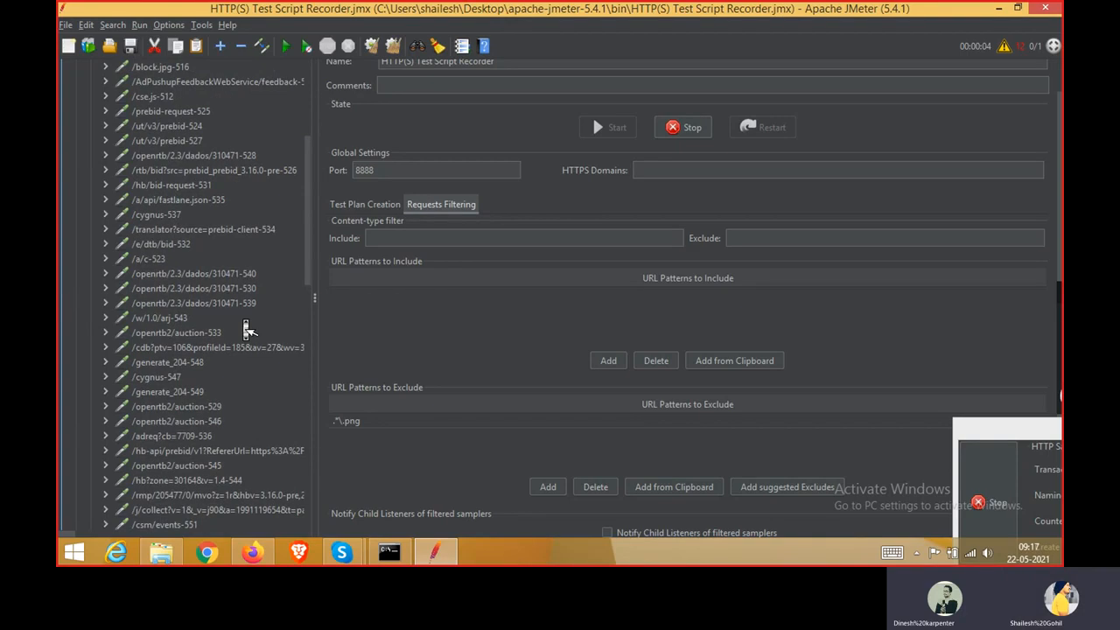
scroll(245, 327, "down", 1)
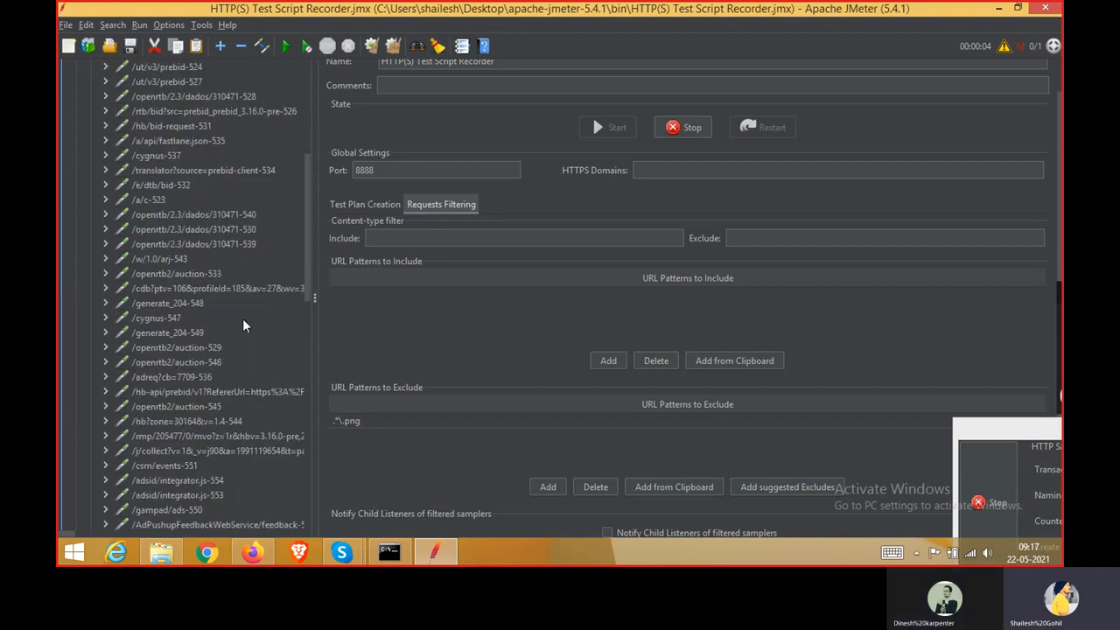
scroll(243, 322, "down", 2)
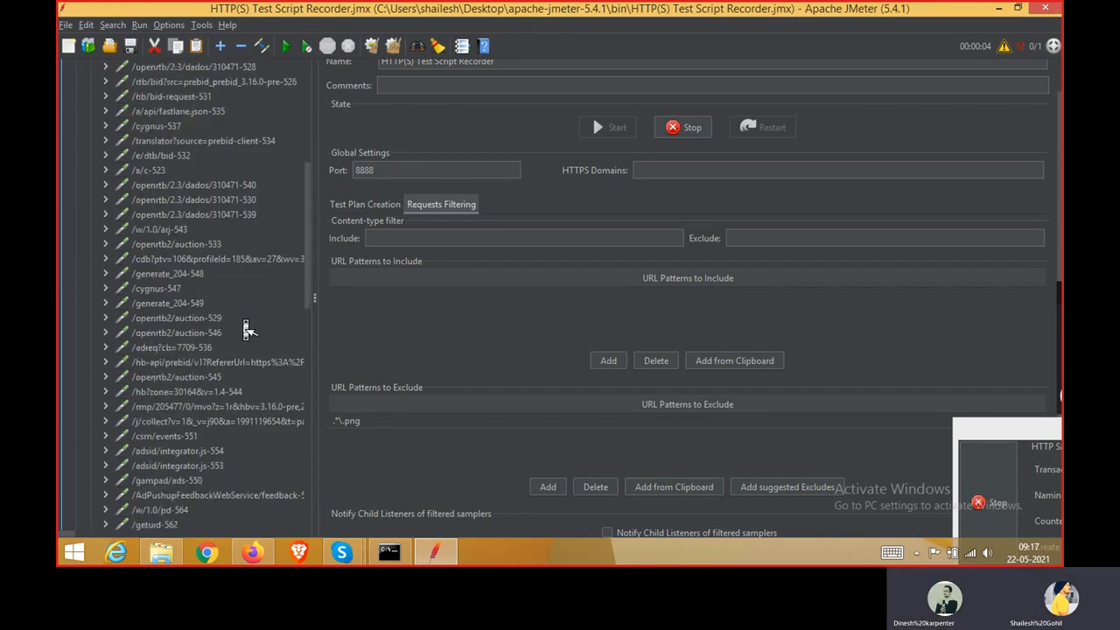
scroll(245, 327, "down", 3)
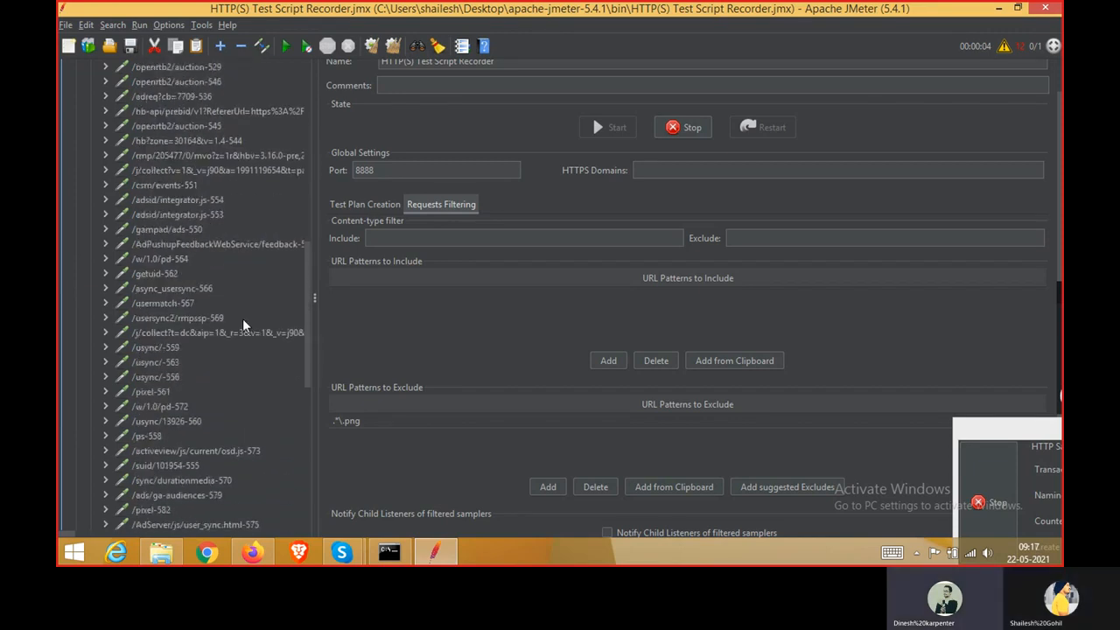
scroll(245, 323, "down", 1)
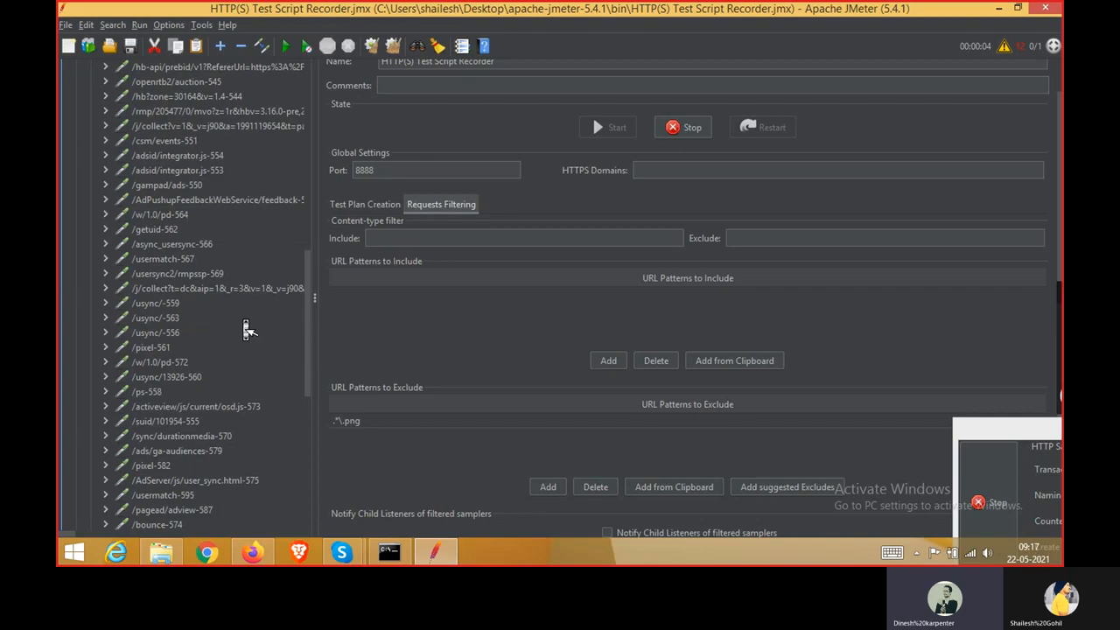
scroll(247, 329, "down", 3)
scroll(243, 318, "down", 5)
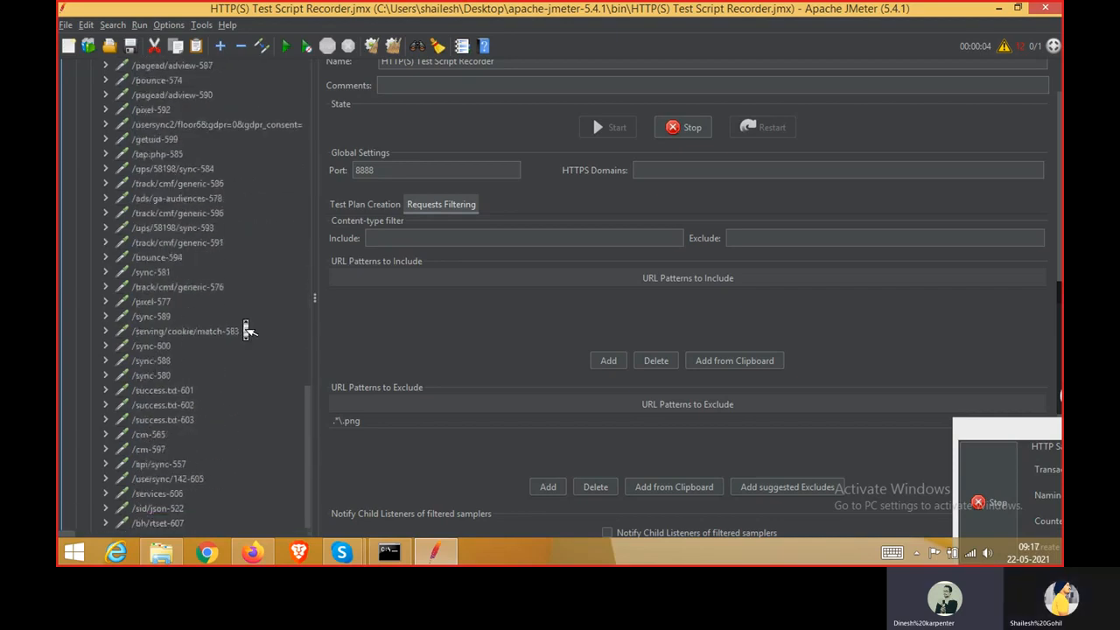
scroll(247, 329, "down", 1)
scroll(246, 329, "up", 7)
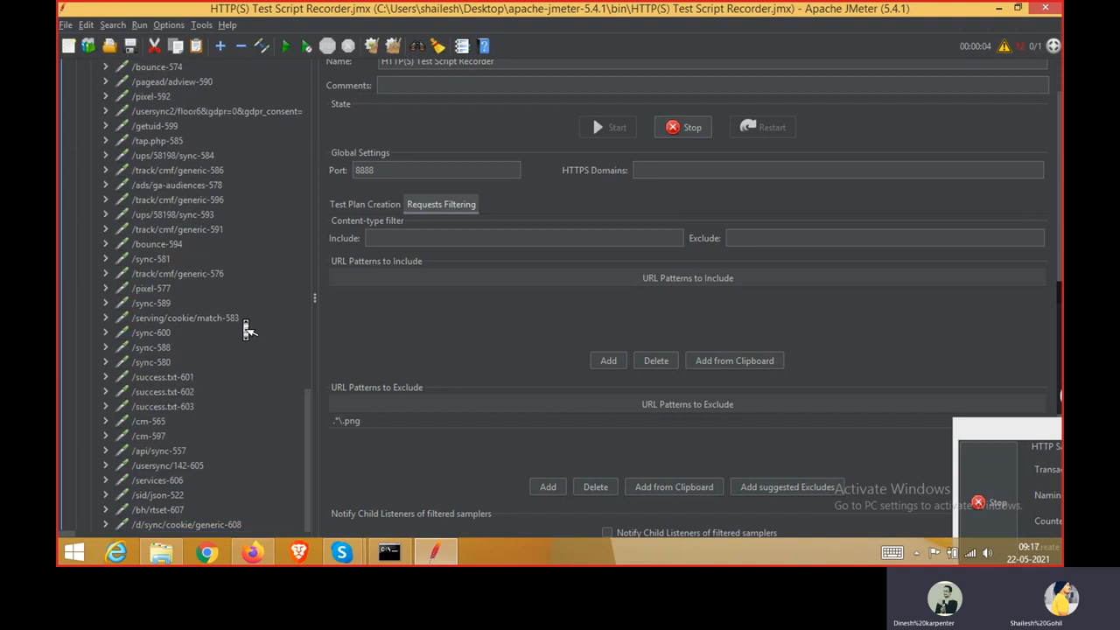
scroll(243, 319, "up", 4)
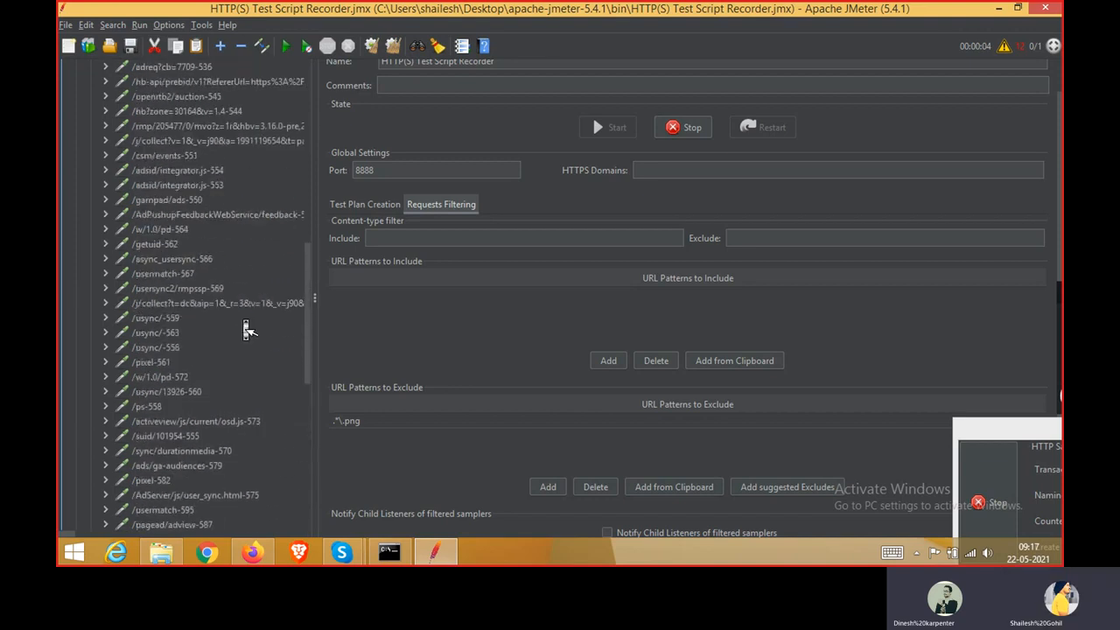
scroll(246, 328, "up", 6)
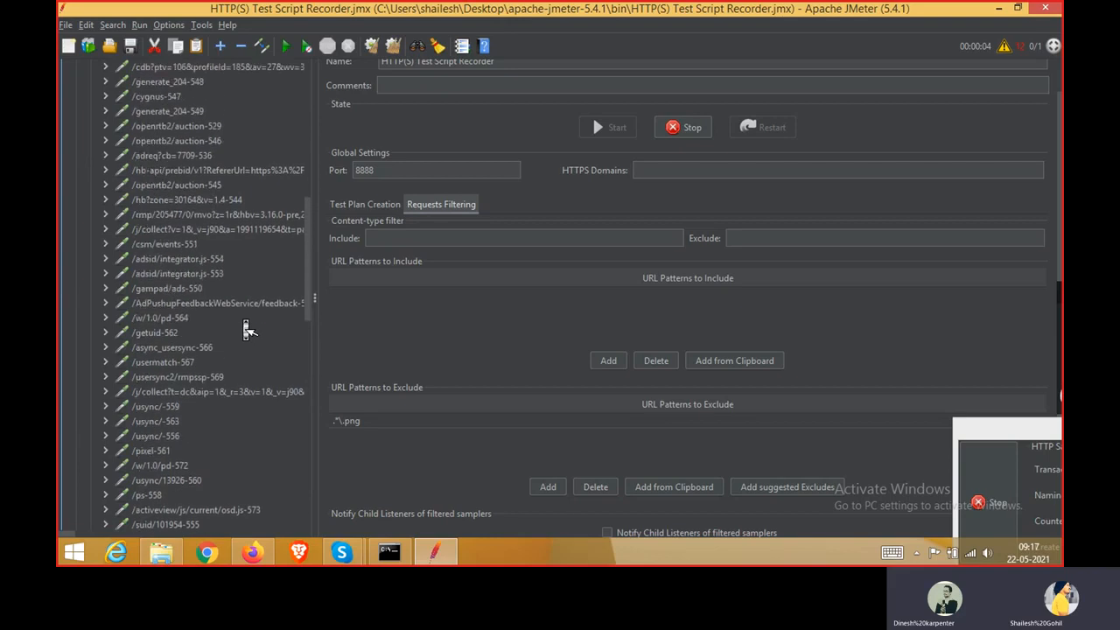
scroll(243, 318, "up", 8)
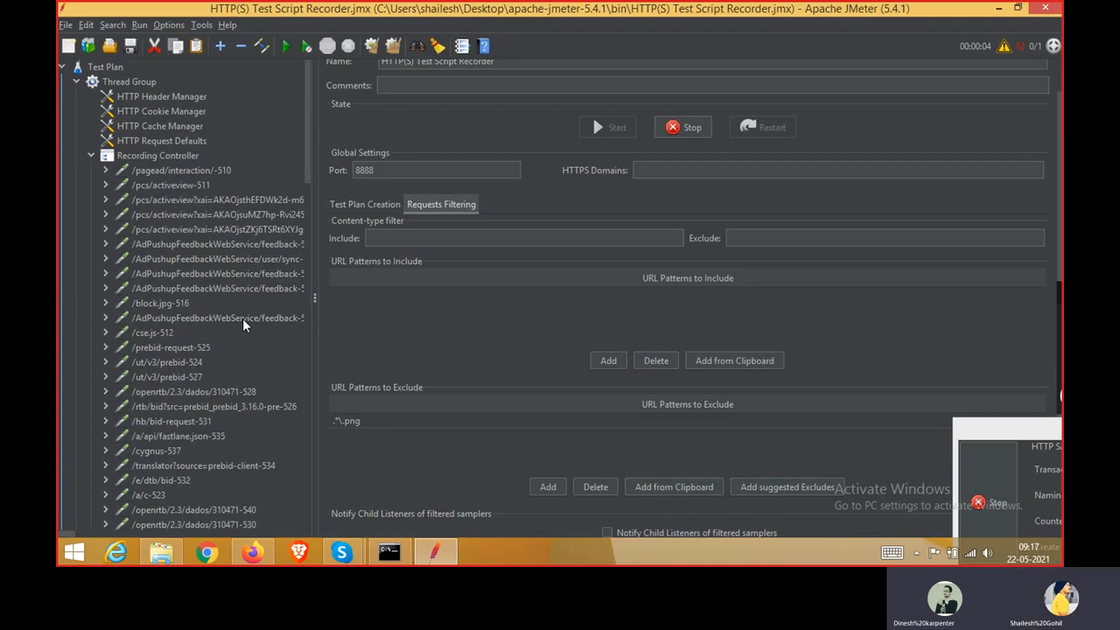
Review the Thread Group, its header, cookie, cache and request defaults elements, and the Recording Controller
left_click(117, 82)
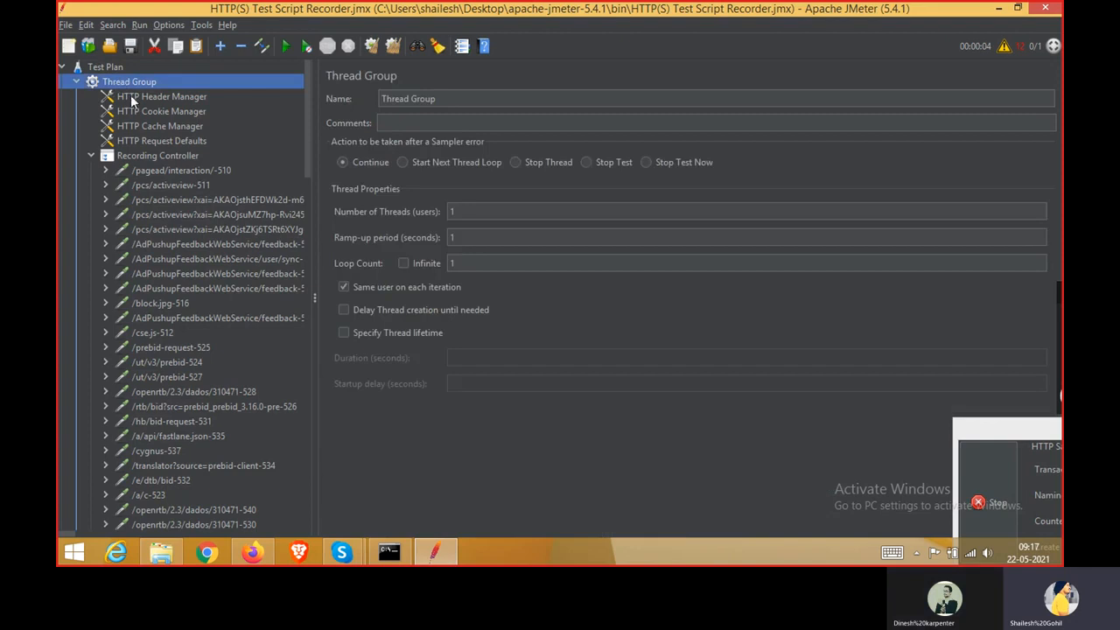
left_click(133, 97)
left_click(161, 111)
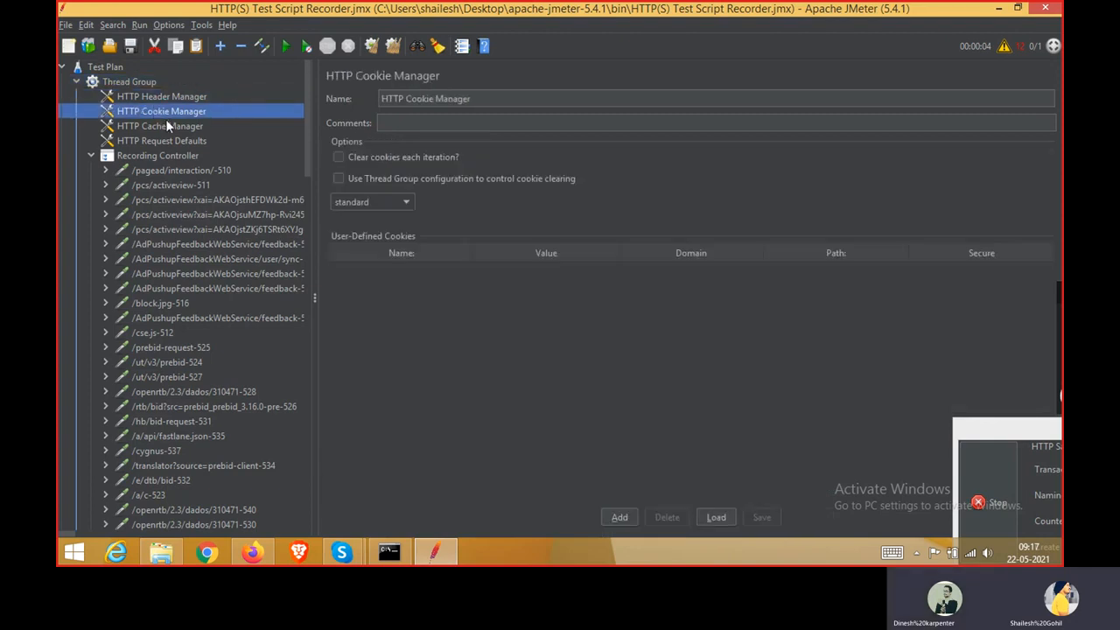
left_click(169, 125)
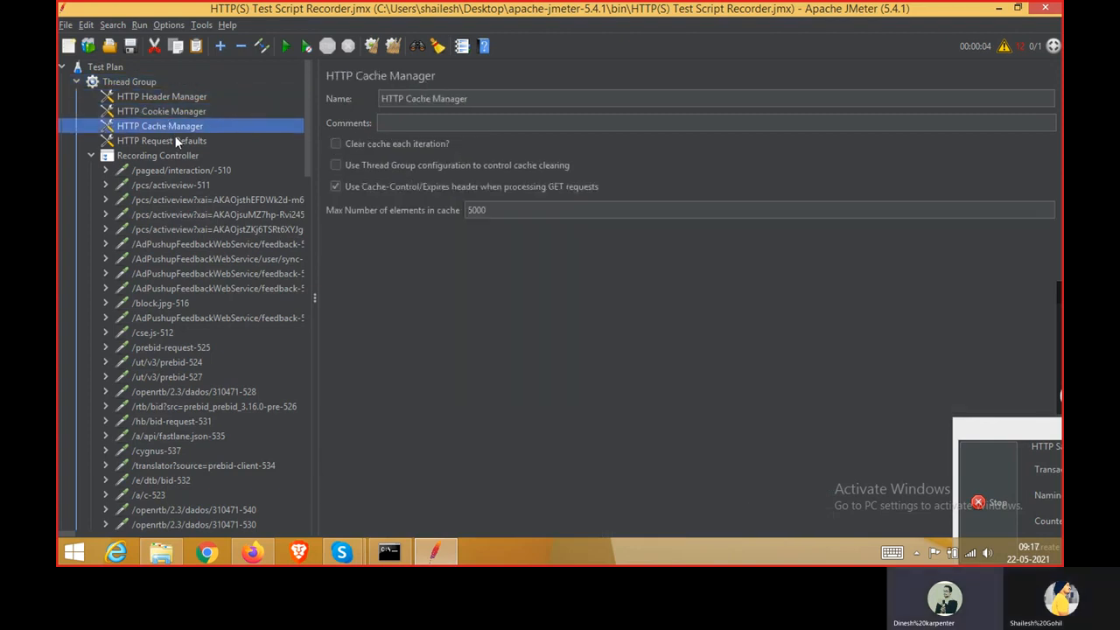
left_click(178, 141)
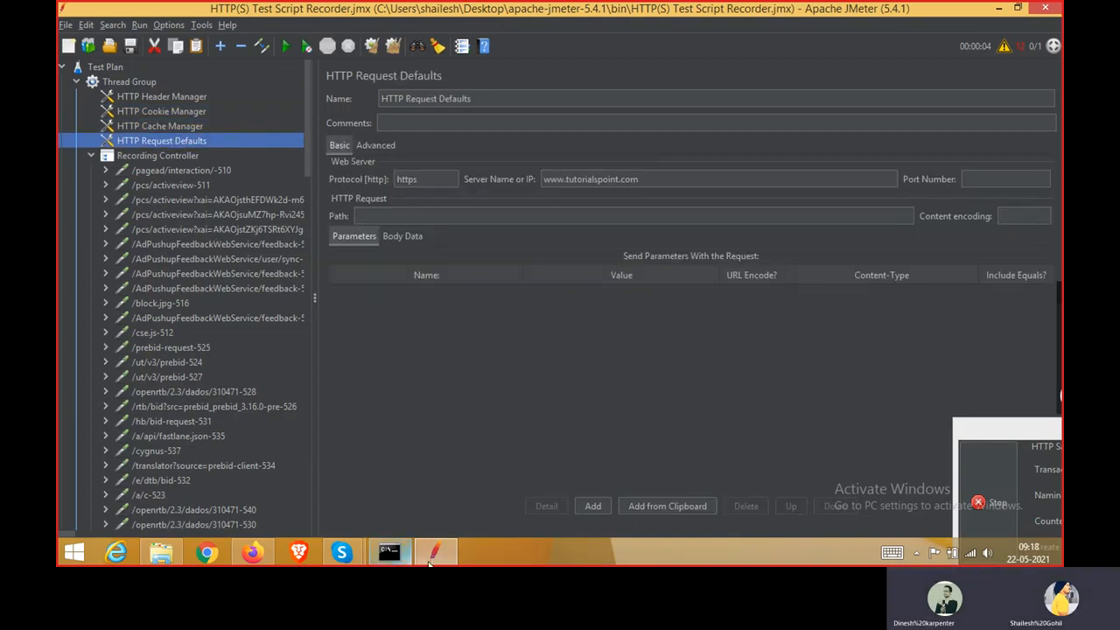
left_click_drag(991, 427, 816, 307)
left_click(145, 157)
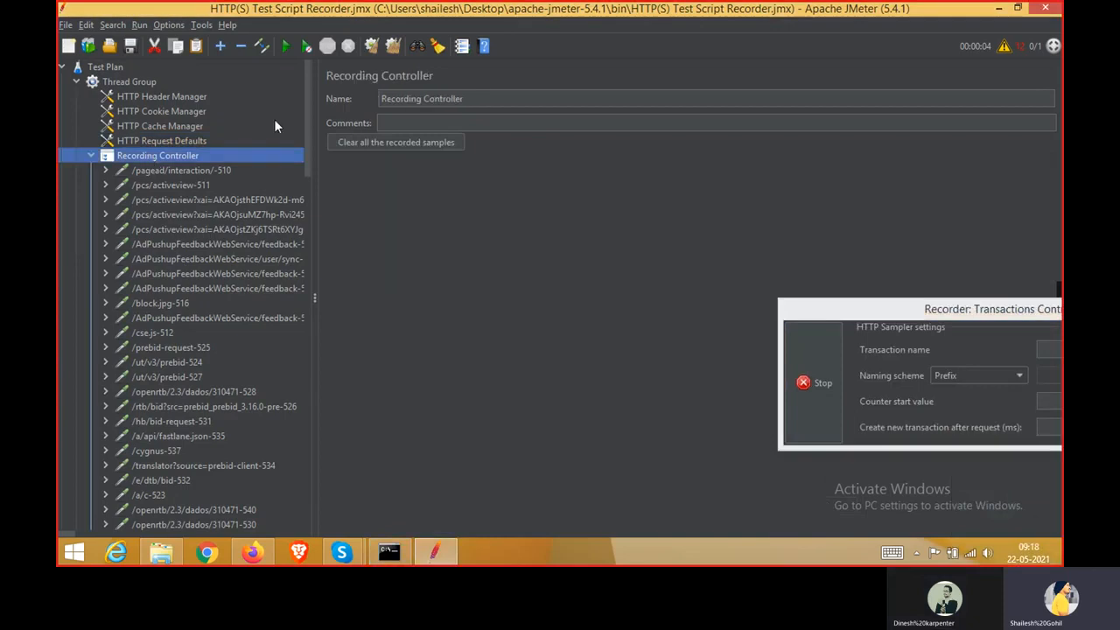
Collapse the Recording Controller, stop the HTTP(S) Test Script Recorder, and save the test plan
left_click(91, 155)
left_click(119, 170)
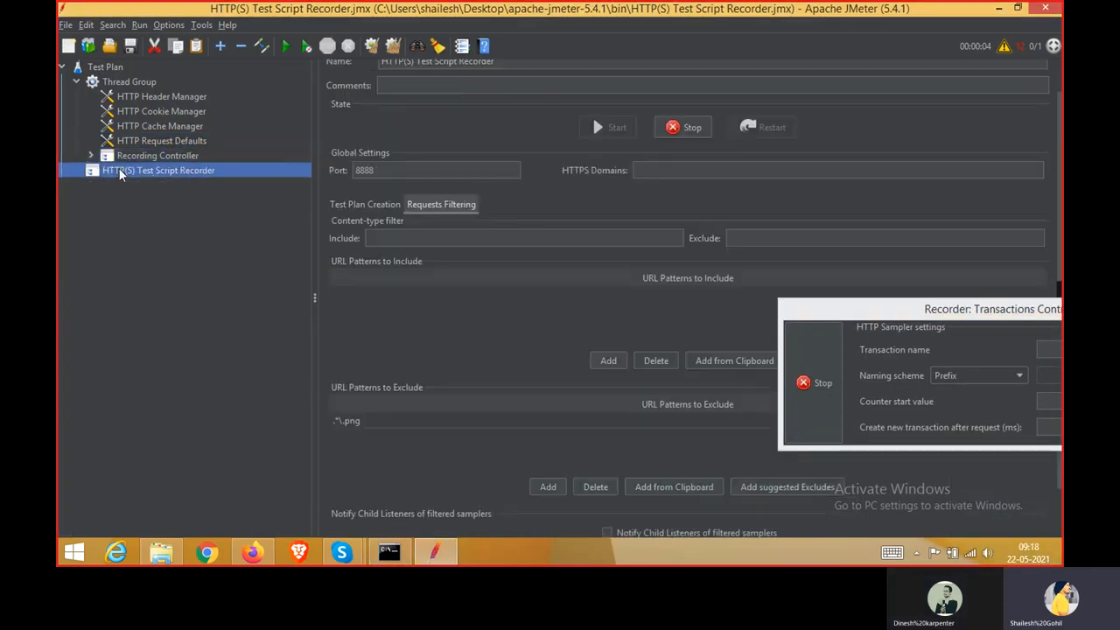
left_click(676, 128)
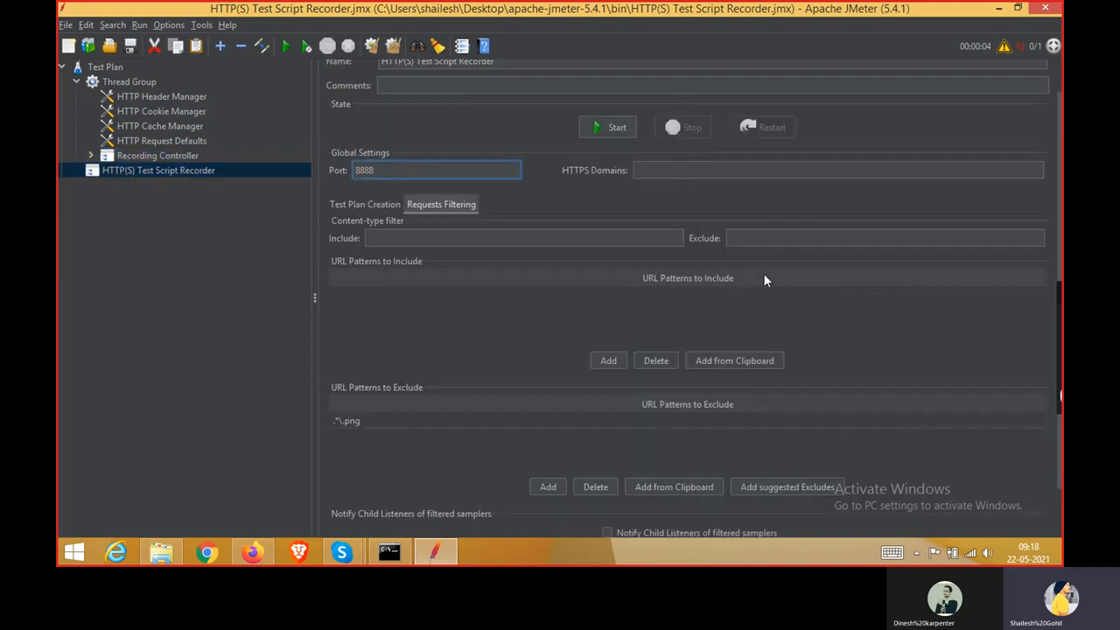
left_click(218, 267)
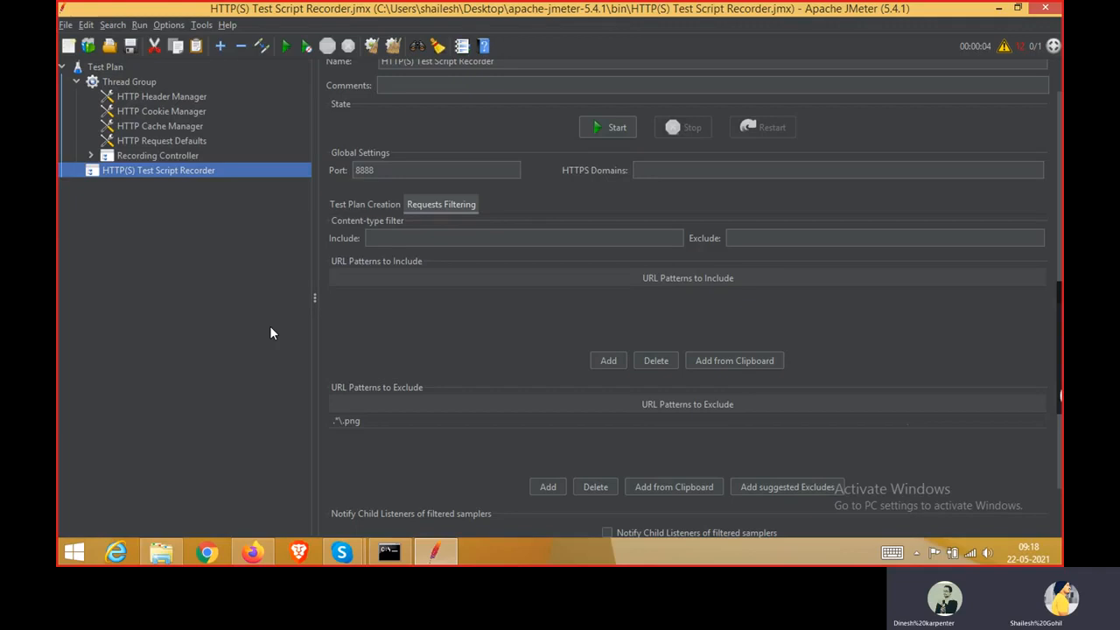
left_click(130, 46)
Add a View Results Tree listener to the Thread Group
left_click(181, 157)
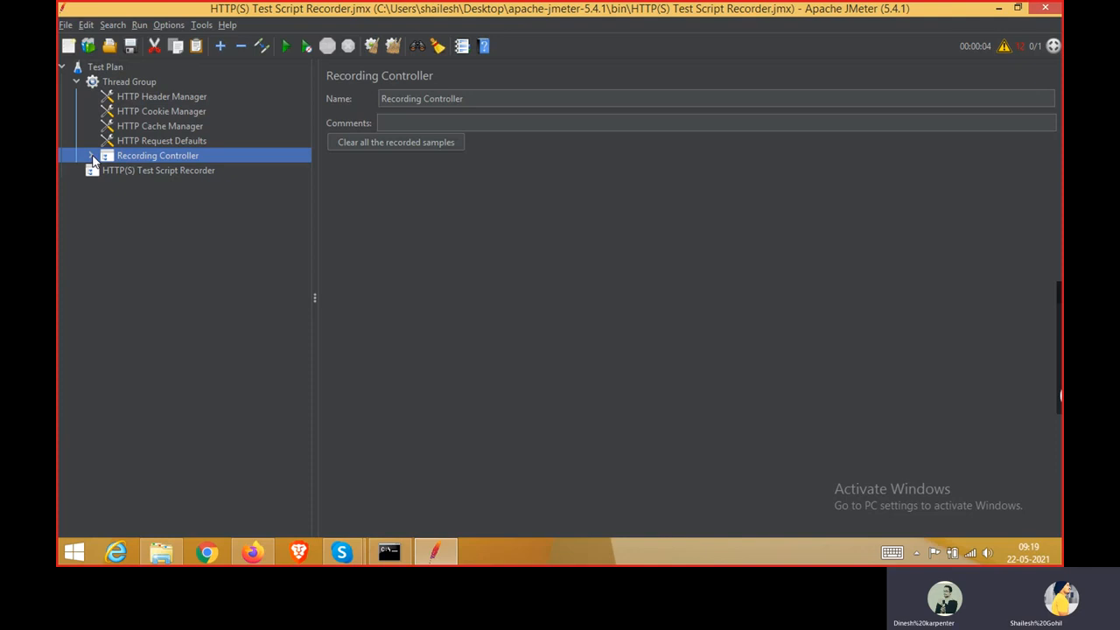
left_click(124, 79)
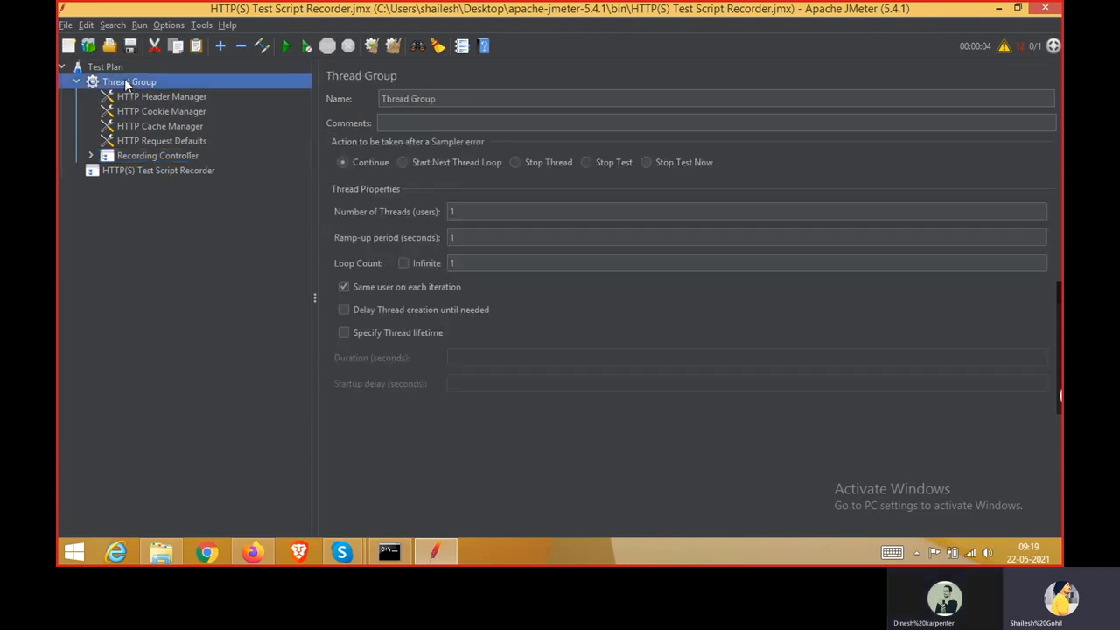
right_click(167, 78)
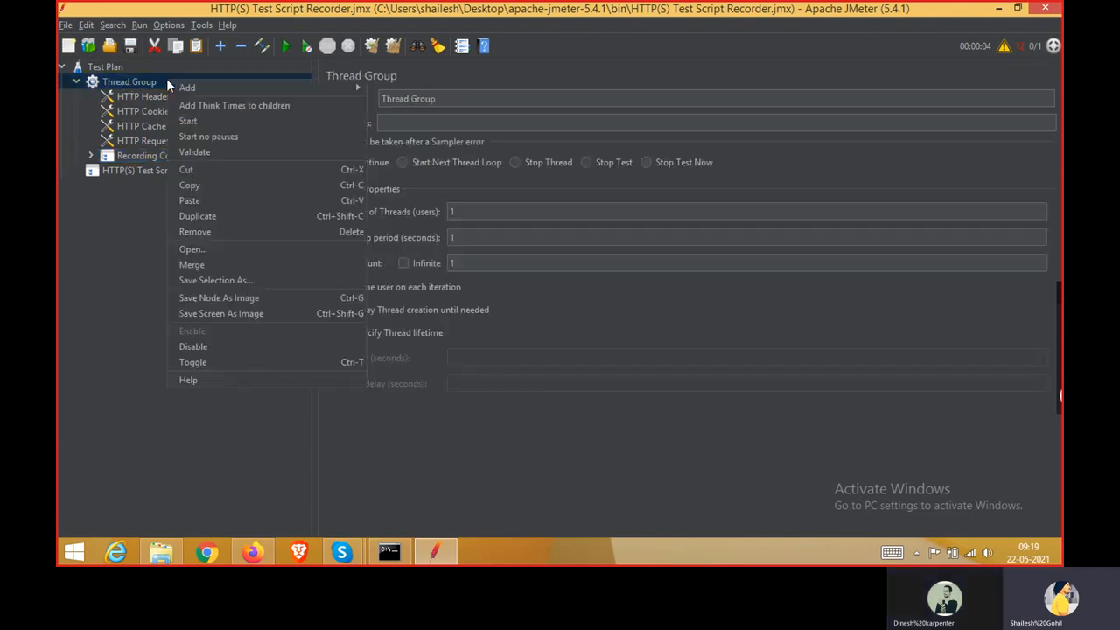
mouse_move(213, 95)
mouse_move(419, 88)
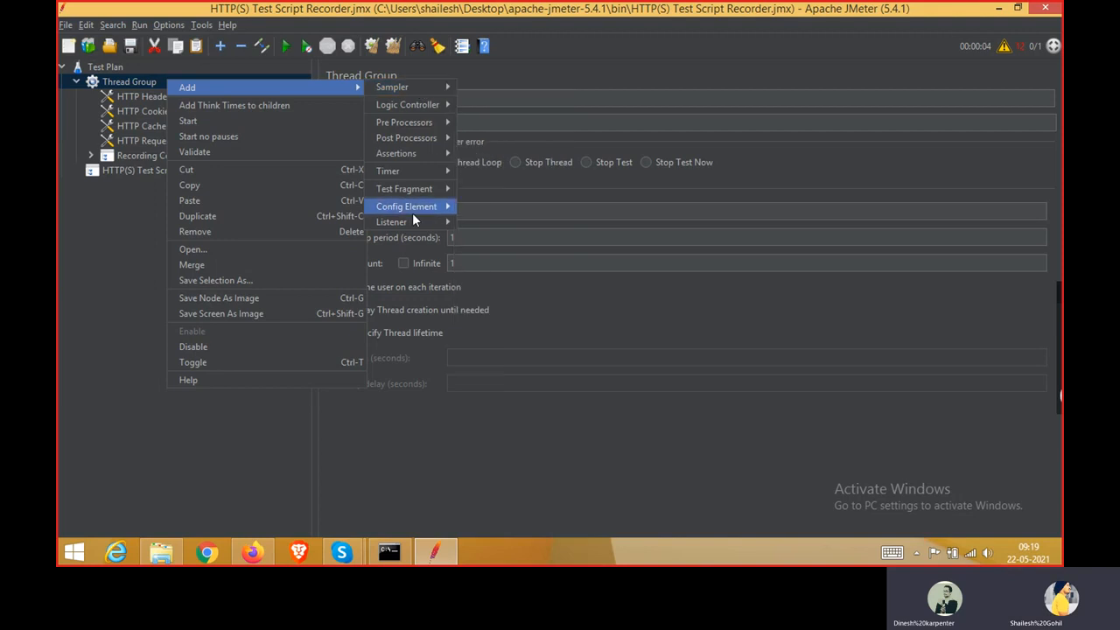
mouse_move(415, 223)
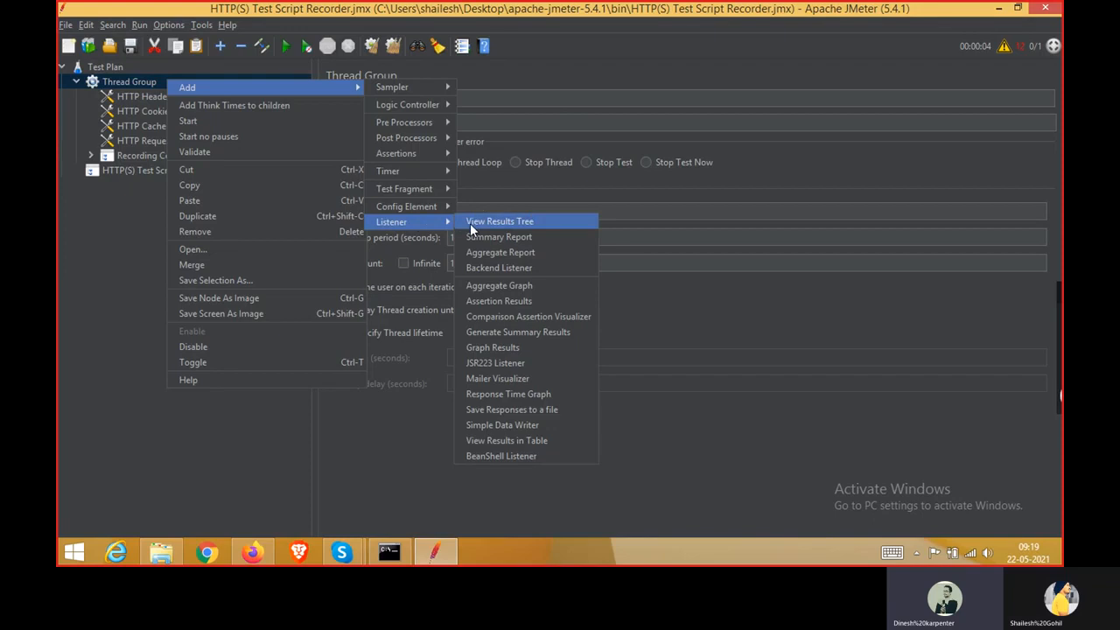
left_click(499, 221)
Add a Summary Report listener to the Thread Group
right_click(122, 84)
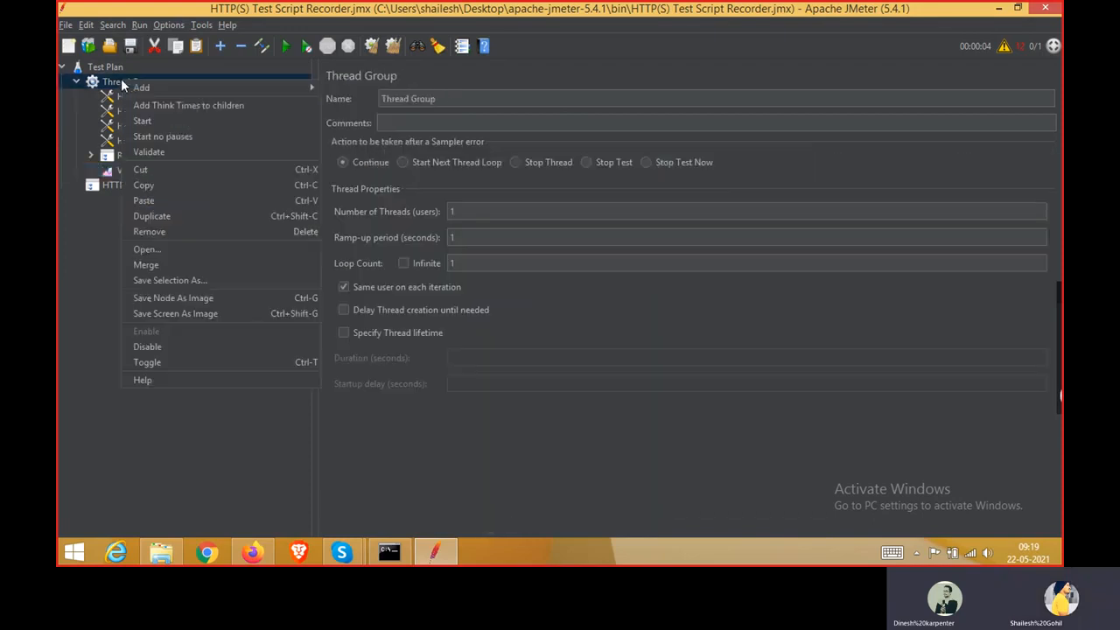
mouse_move(216, 86)
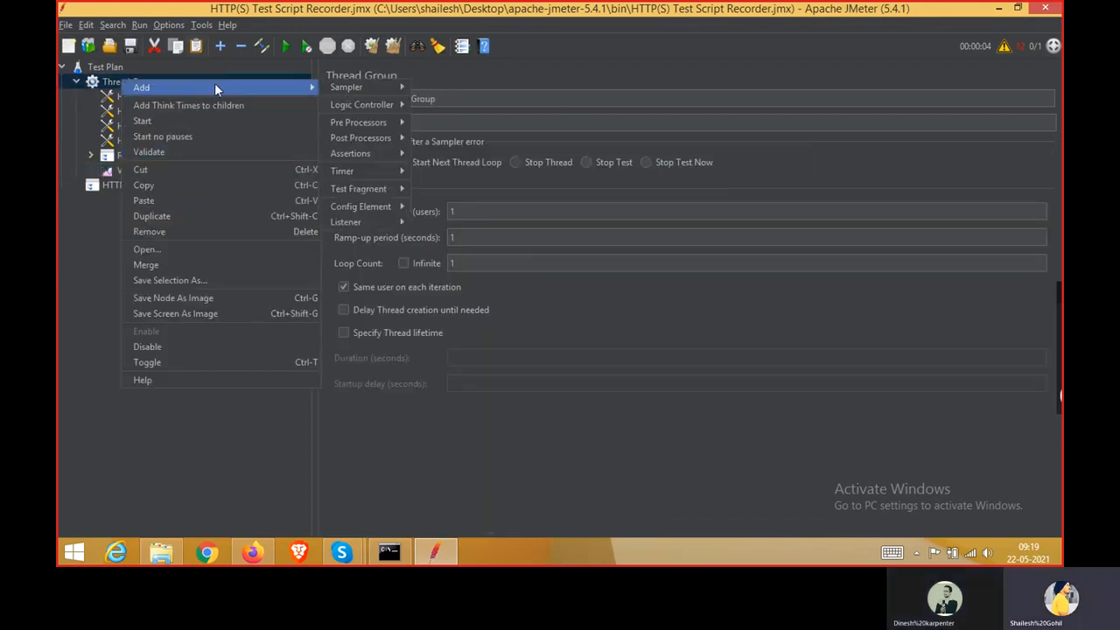
mouse_move(383, 224)
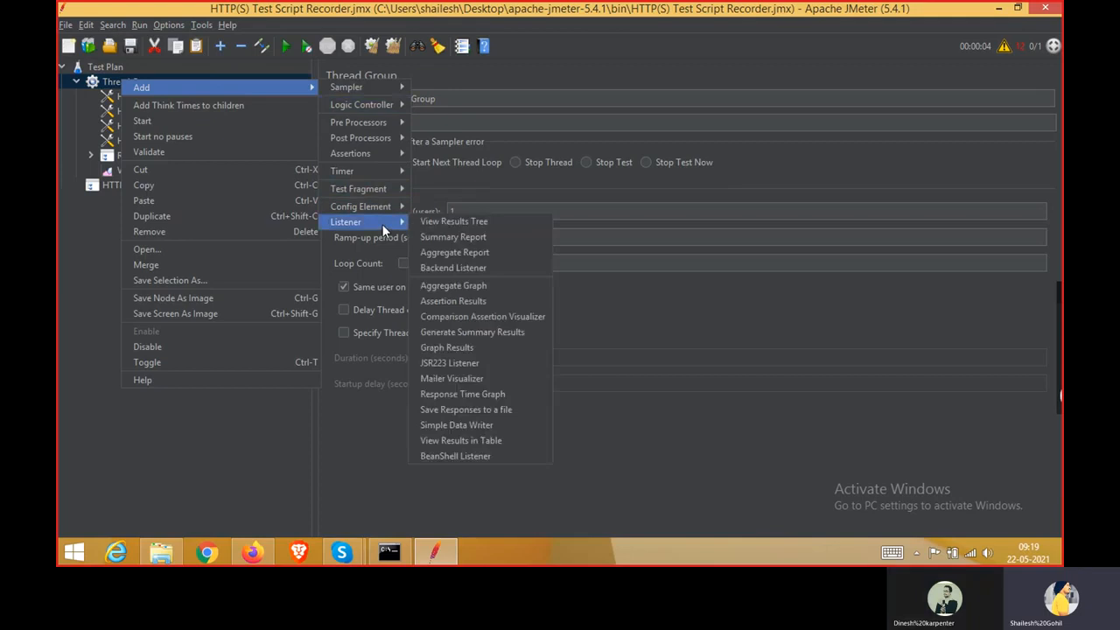
left_click(454, 237)
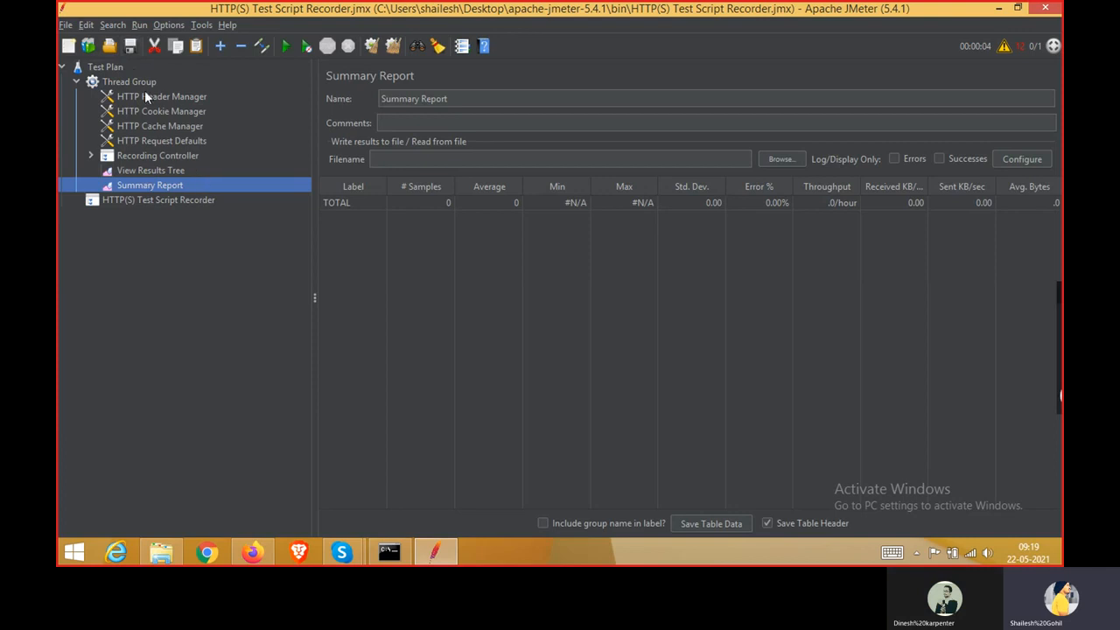
Run the recorded test plan and examine the sample results in the Summary Report and View Results Tree
left_click(288, 47)
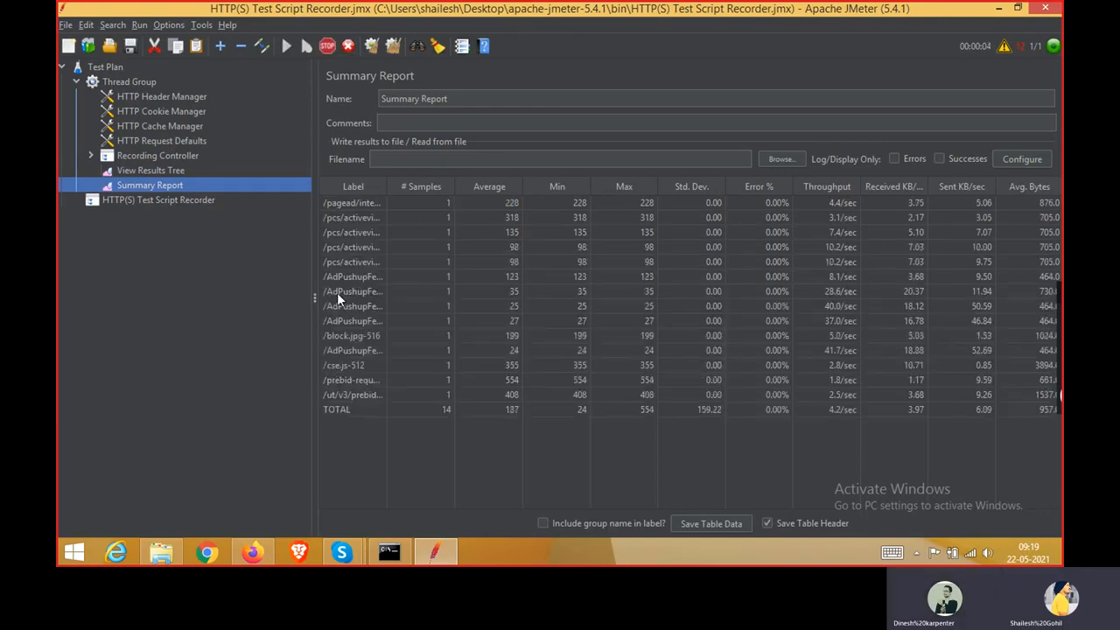
left_click(166, 170)
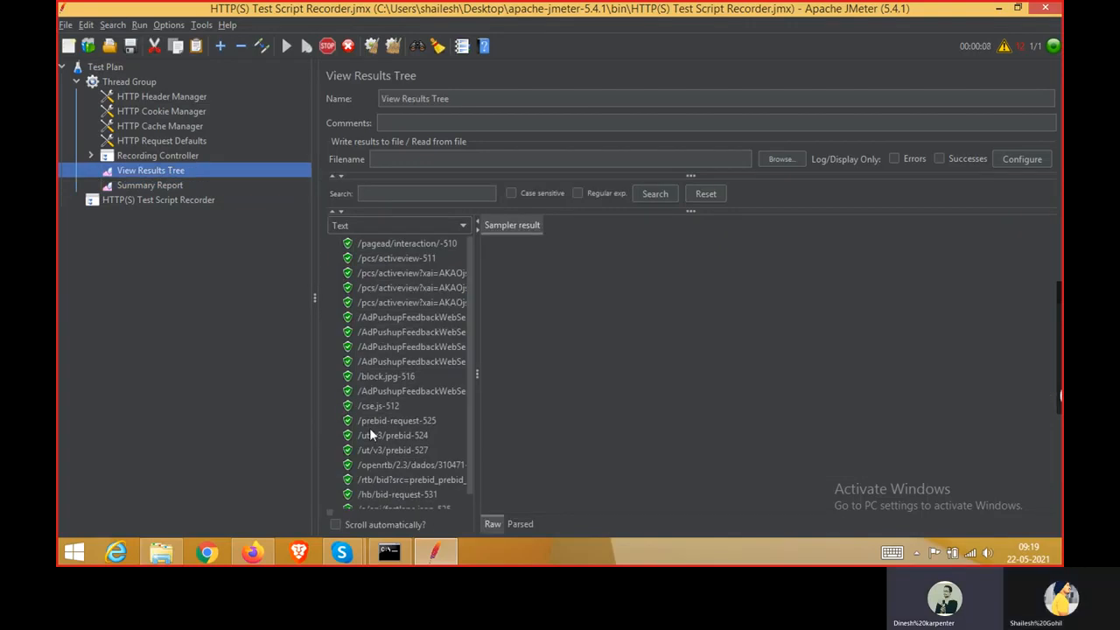
scroll(369, 427, "down", 1)
scroll(371, 439, "down", 2)
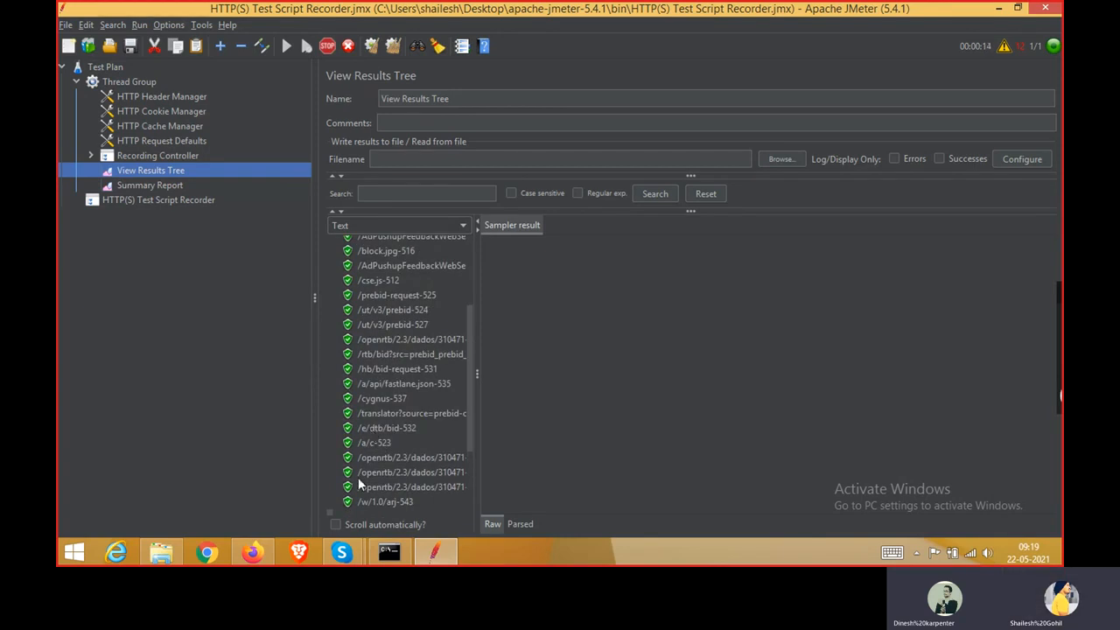
Turn on automatic scrolling for the sample list in the View Results Tree
left_click(335, 525)
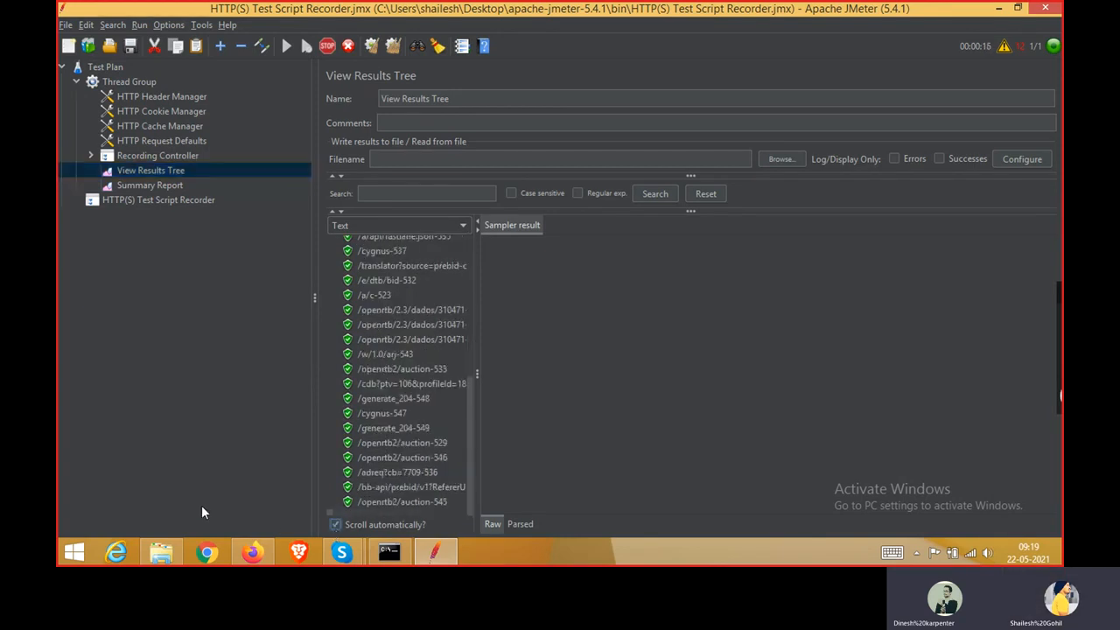
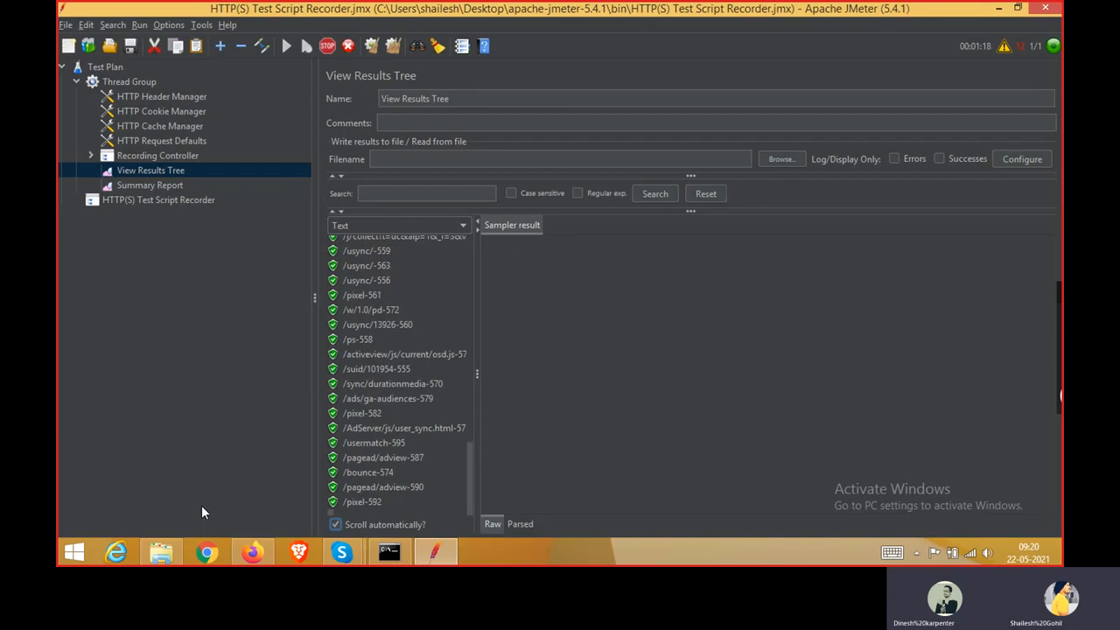
Expand the Recording Controller and inspect its /pagead/interaction/-510 request and the Thread Group's settings
left_click(144, 158)
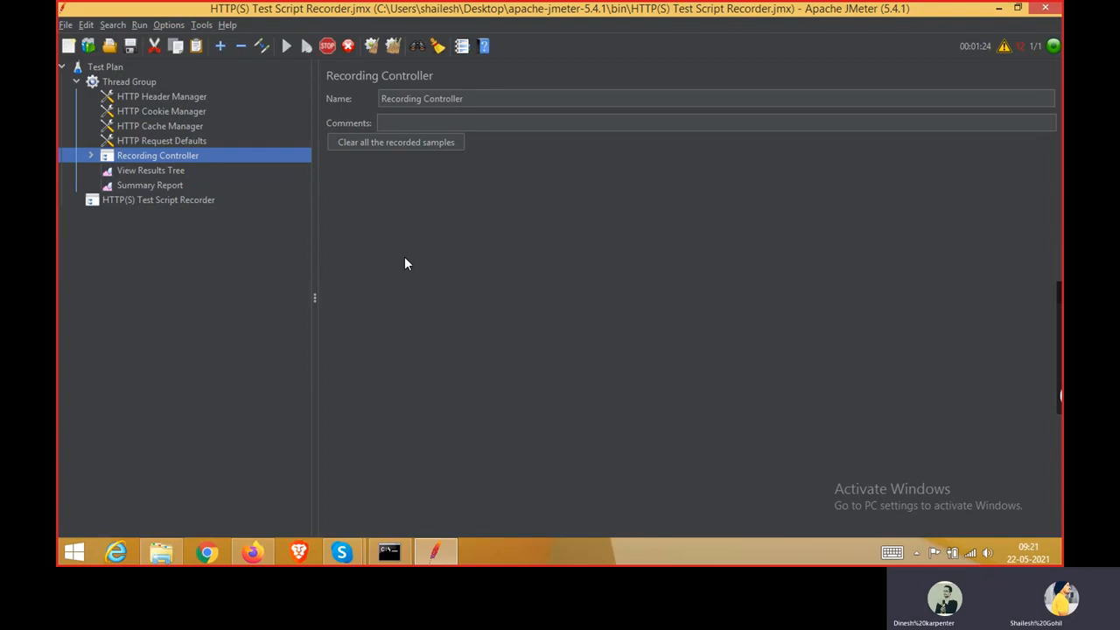
left_click(93, 152)
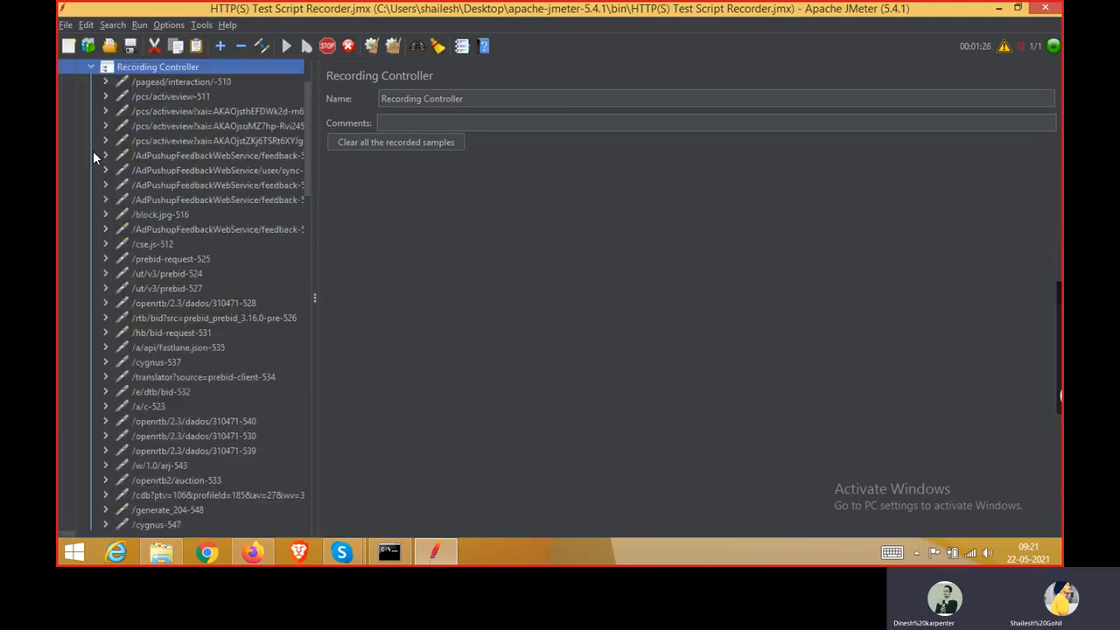
left_click(93, 150)
scroll(252, 305, "up", 2)
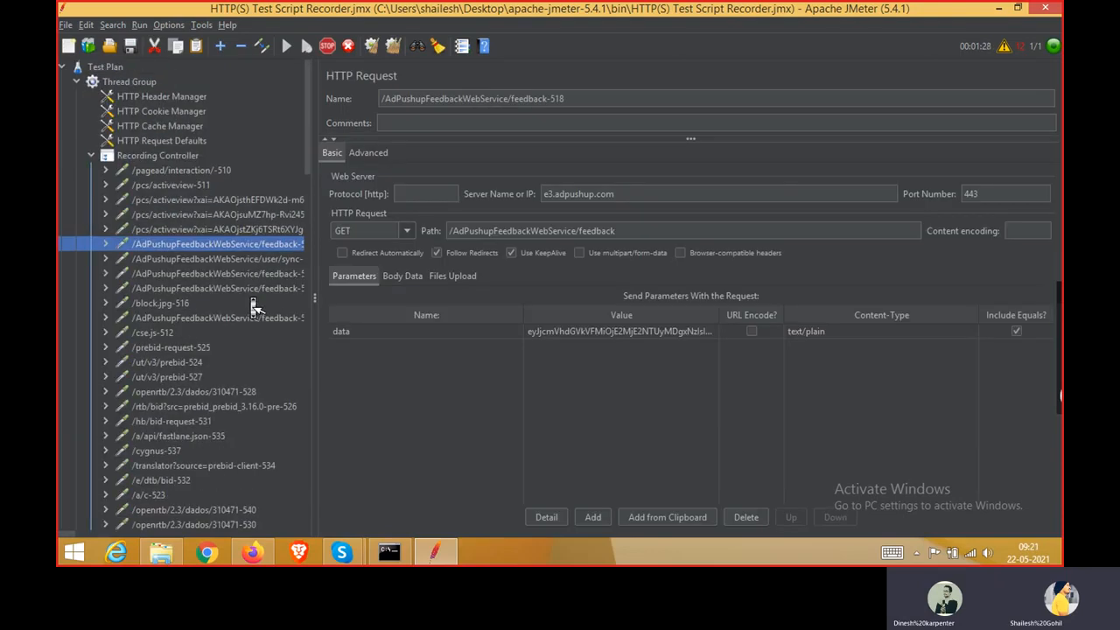
left_click(178, 173)
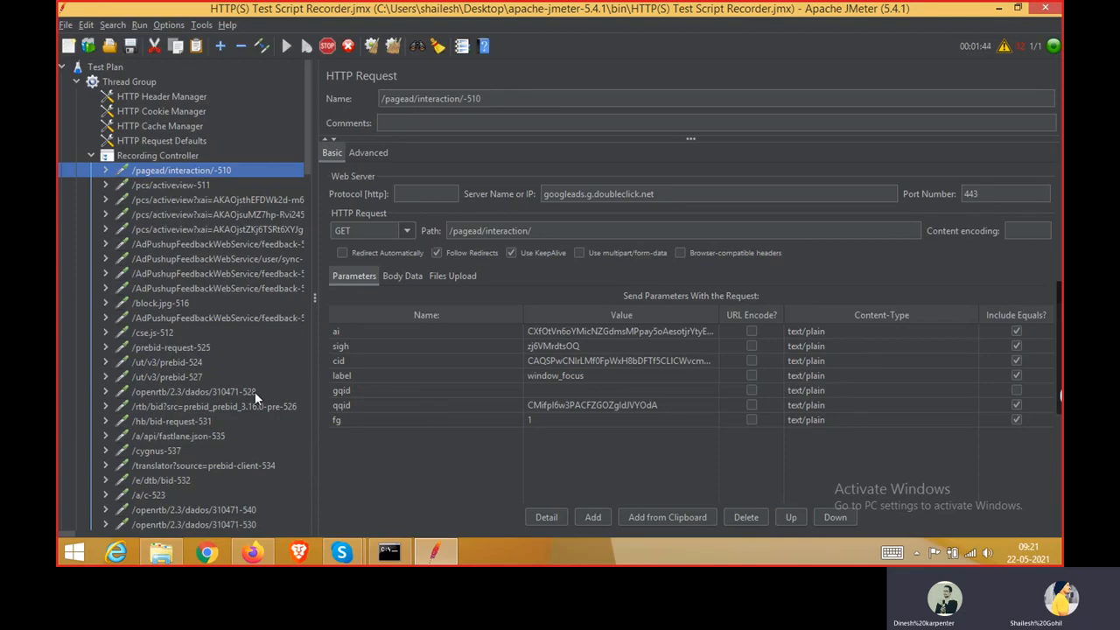
left_click(149, 82)
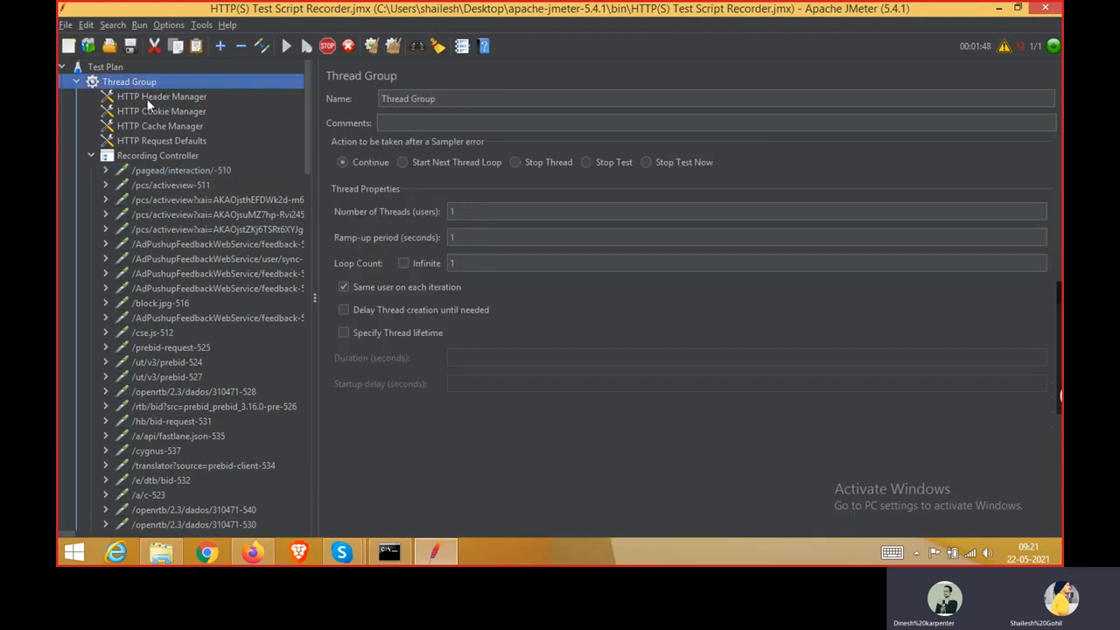
Switch to Firefox, open the Tutorialspoint home page, and look over its links and network requests
left_click(252, 552)
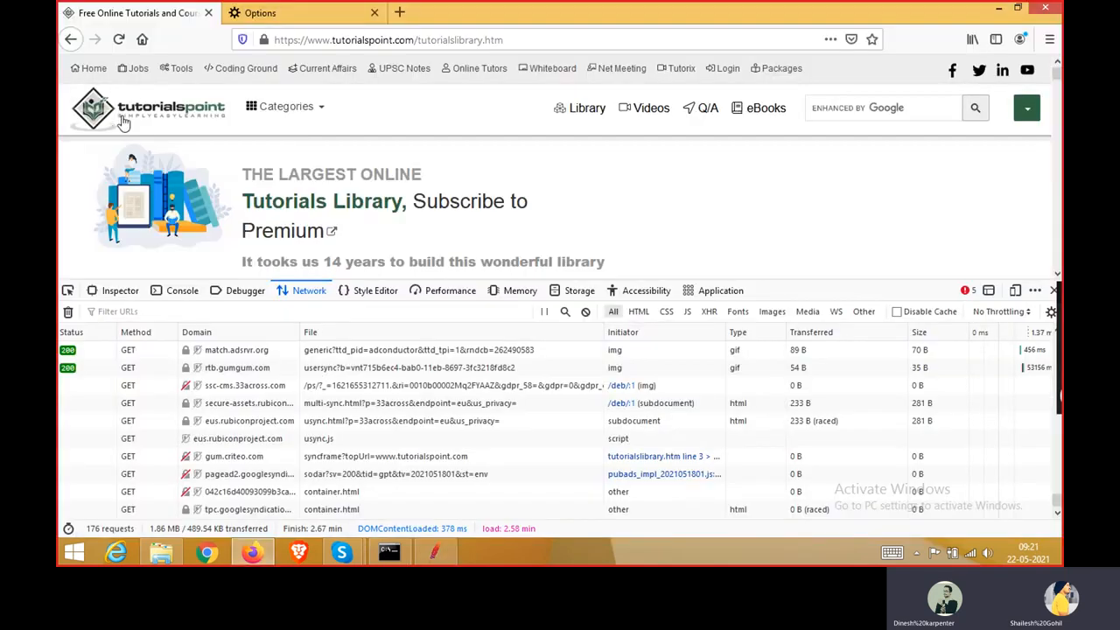
left_click(109, 117)
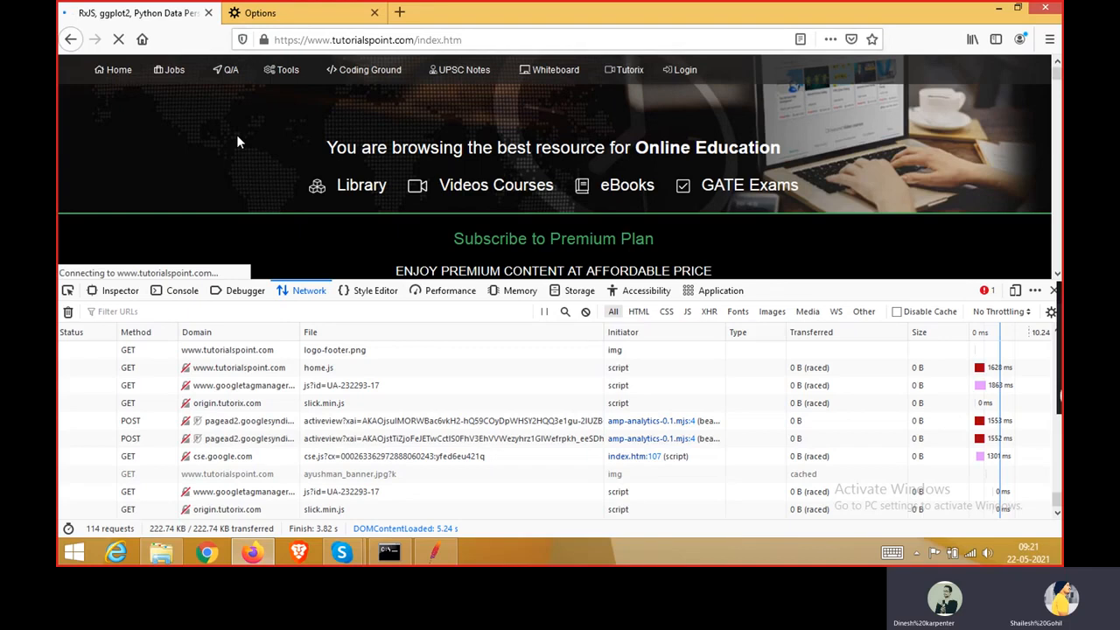
scroll(237, 134, "down", 2)
scroll(236, 140, "up", 2)
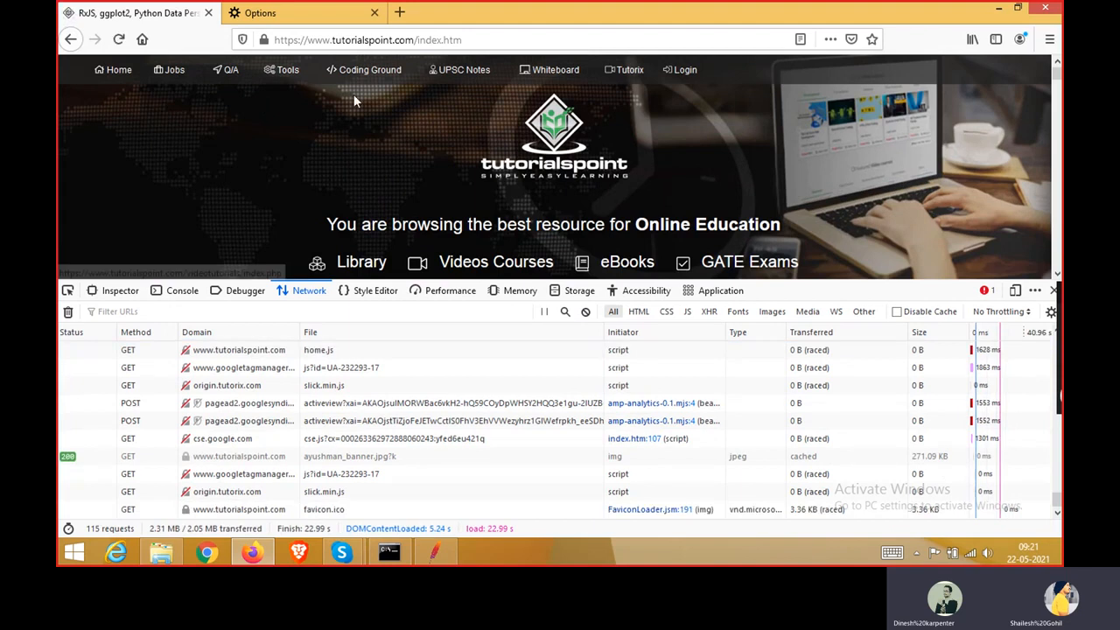
scroll(342, 204, "down", 4)
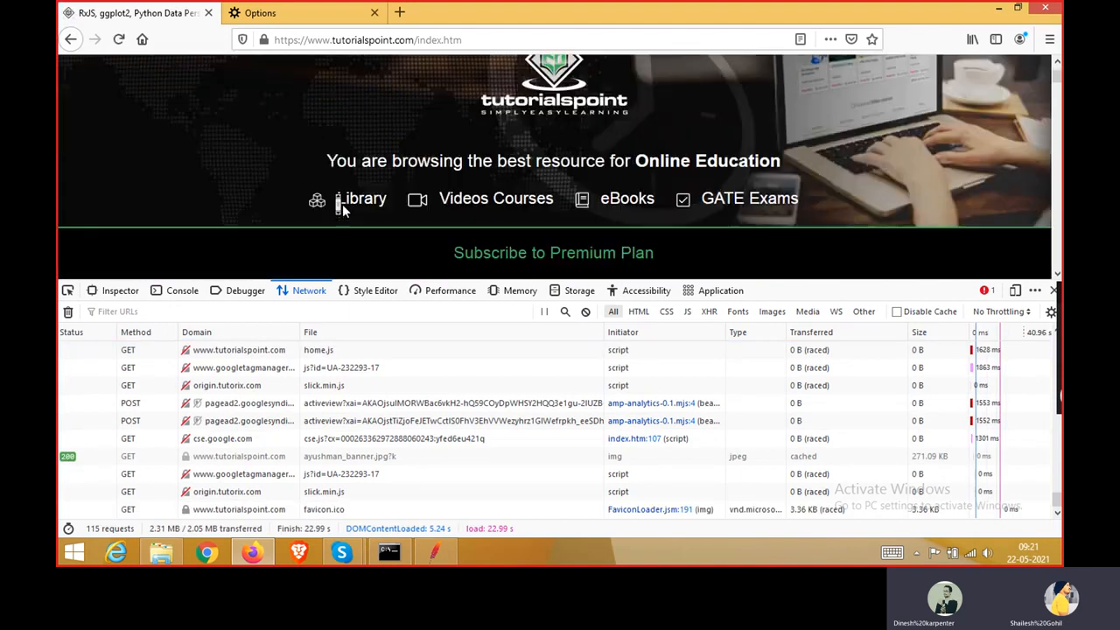
scroll(342, 203, "down", 4)
scroll(340, 205, "up", 10)
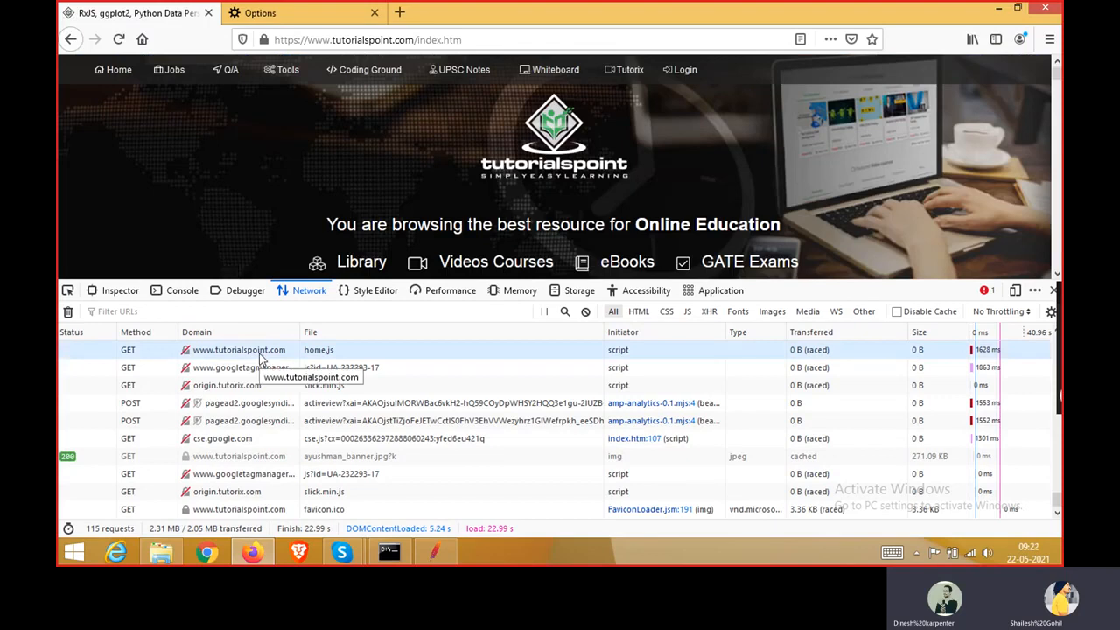
mouse_move(350, 561)
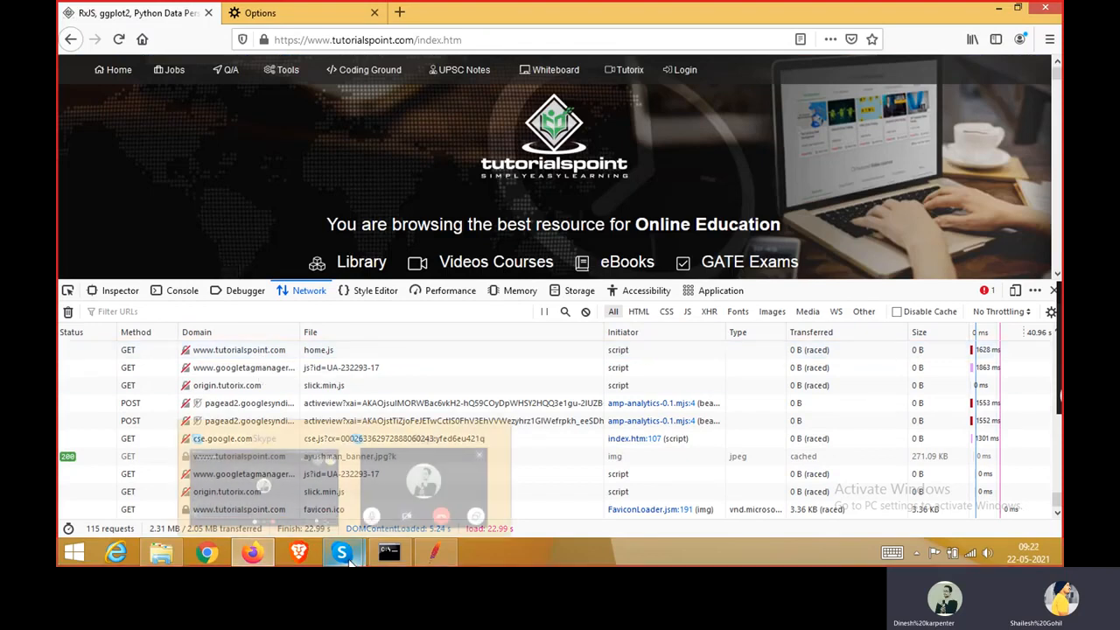
Return to JMeter, widen the test plan tree, and look through the full names of the recorded requests
left_click(435, 551)
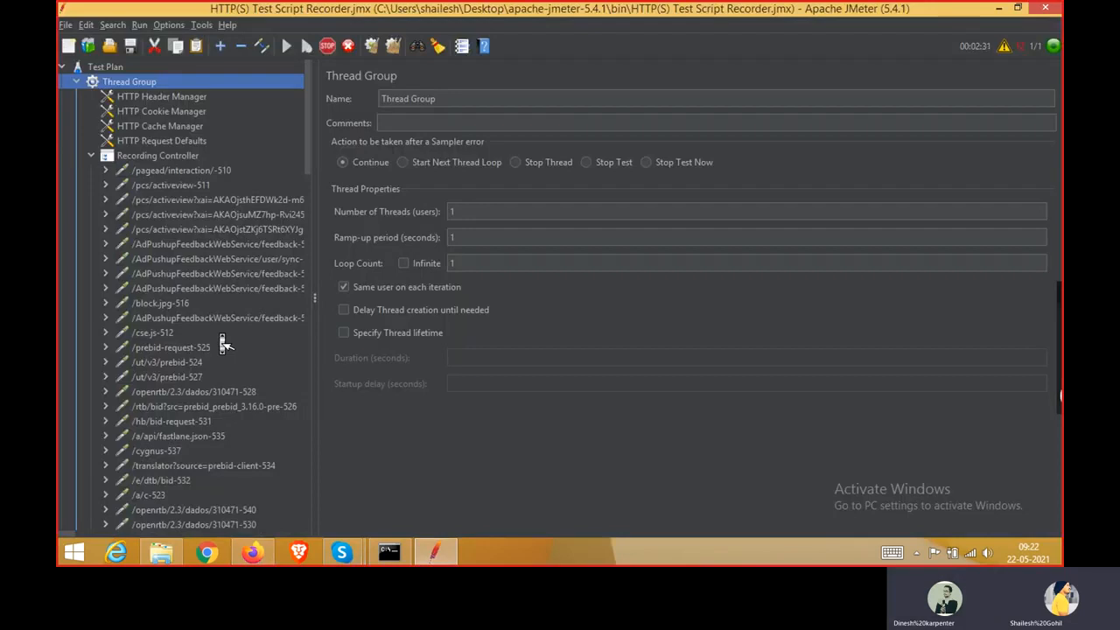
scroll(224, 345, "down", 1)
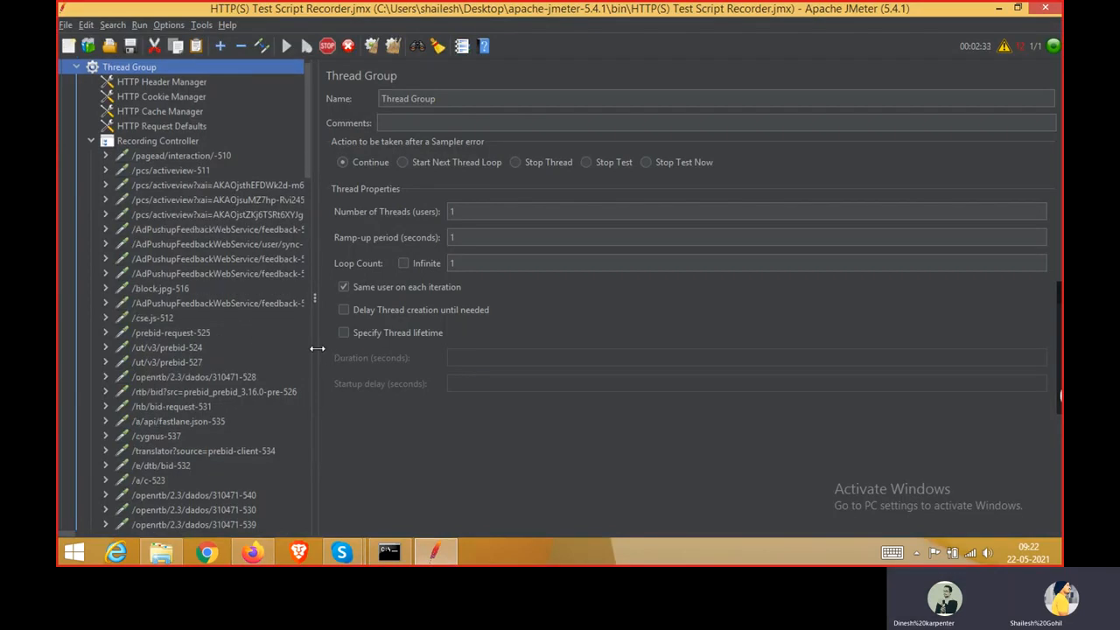
left_click_drag(317, 347, 596, 394)
scroll(487, 376, "up", 1)
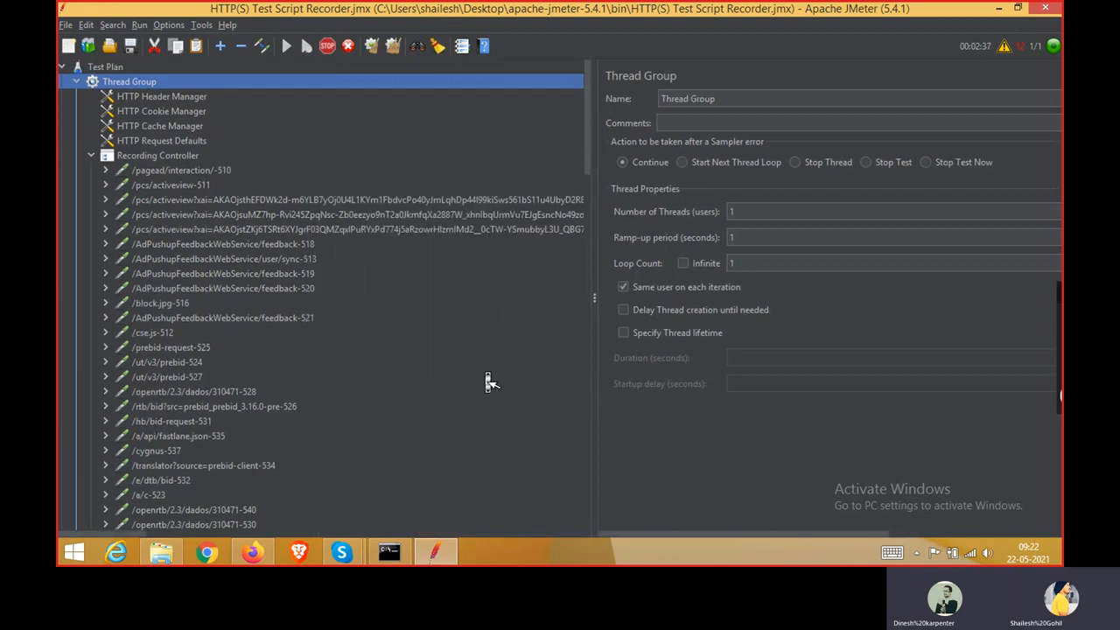
scroll(488, 380, "down", 6)
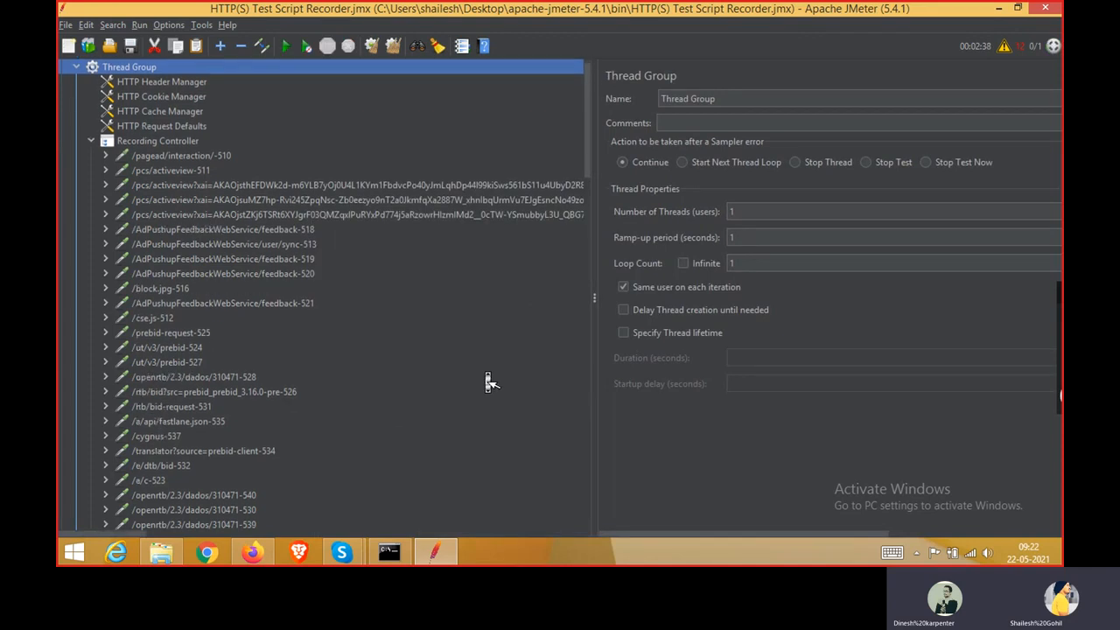
scroll(487, 377, "down", 4)
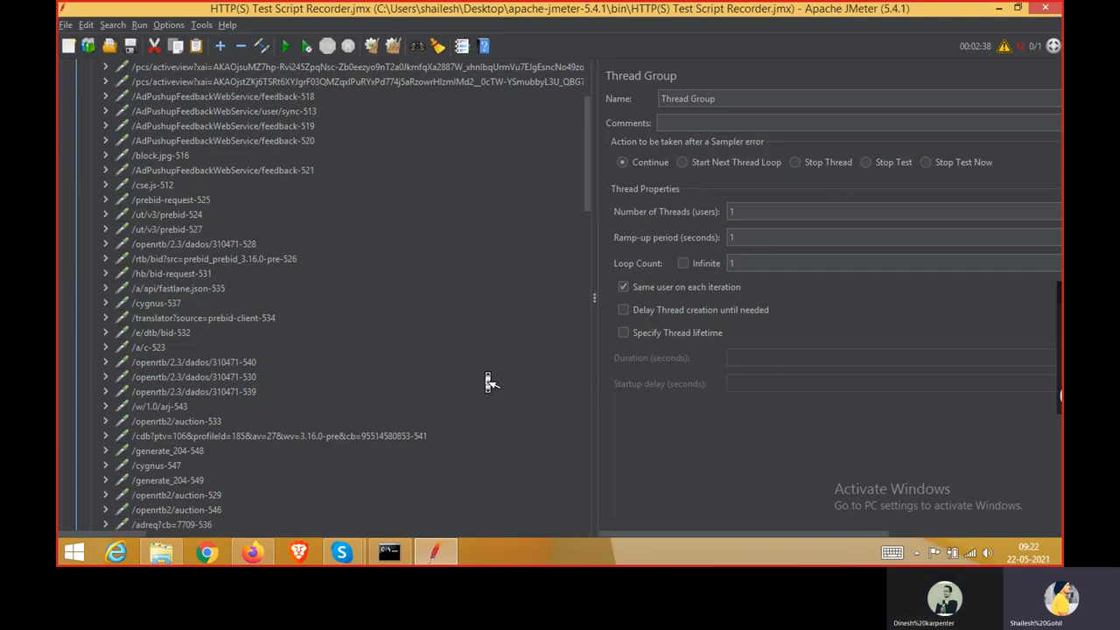
scroll(487, 380, "down", 1)
scroll(487, 380, "down", 1)
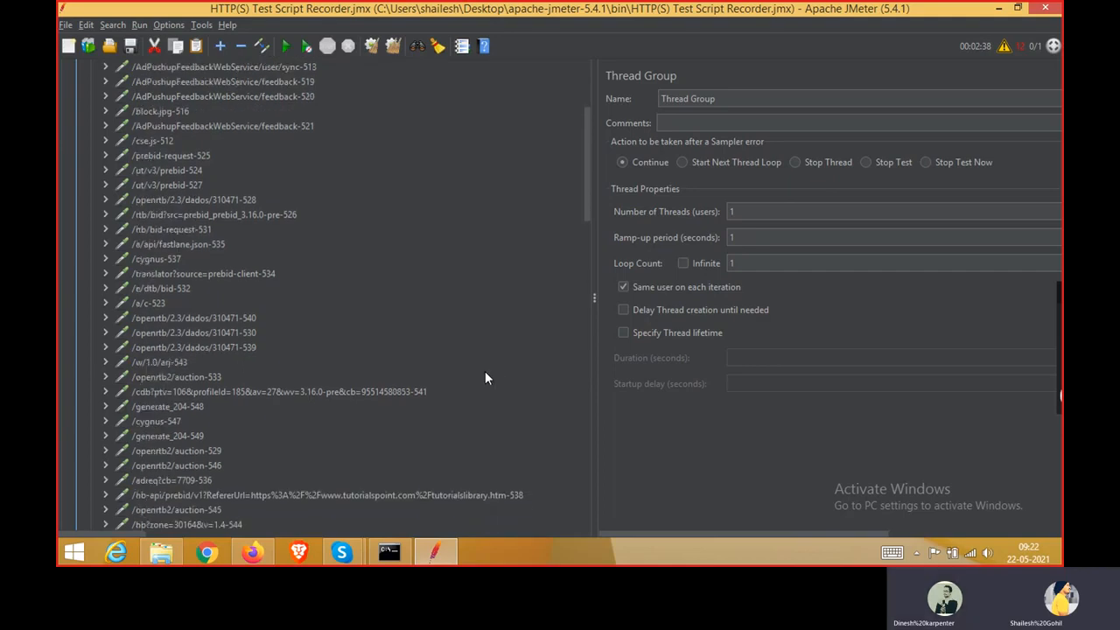
scroll(486, 403, "down", 2)
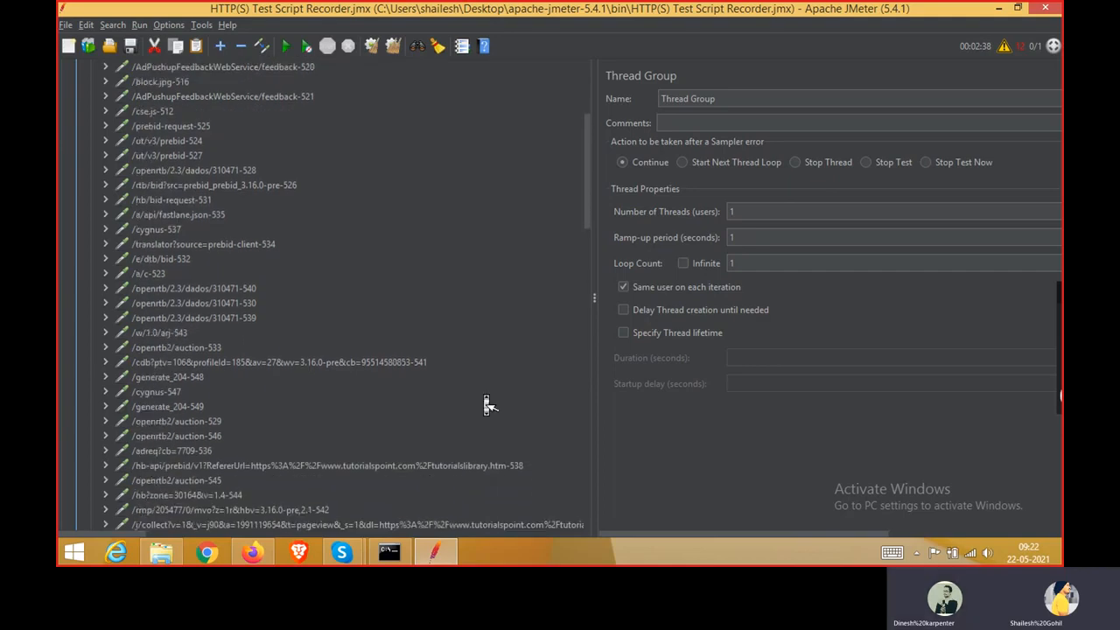
scroll(487, 404, "down", 3)
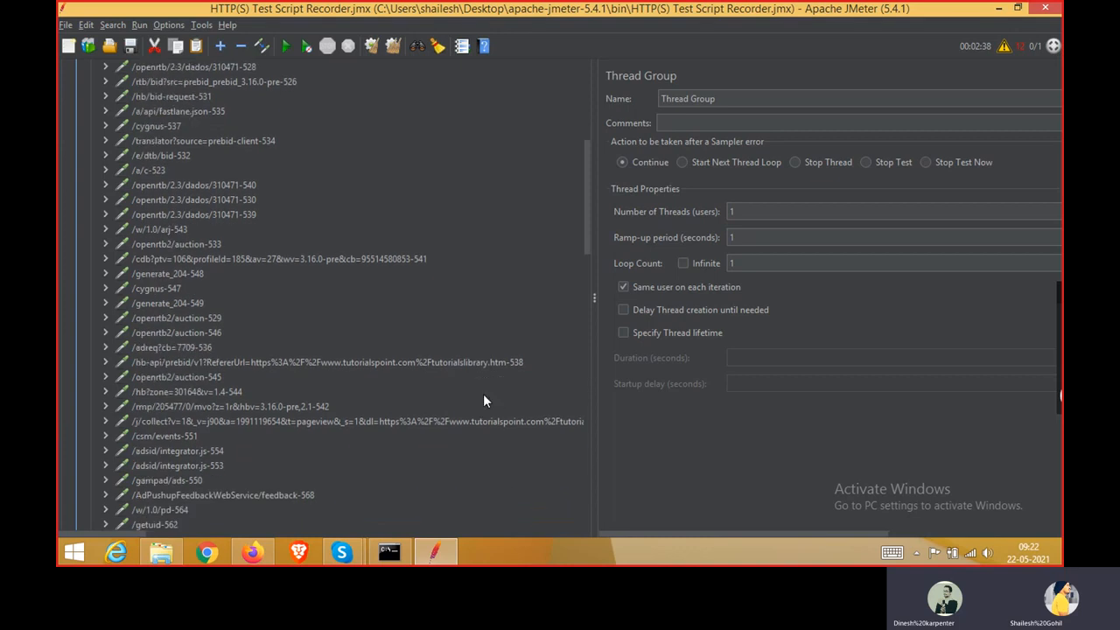
Search the test plan tree for "home" and for "index"
key("ctrl+f")
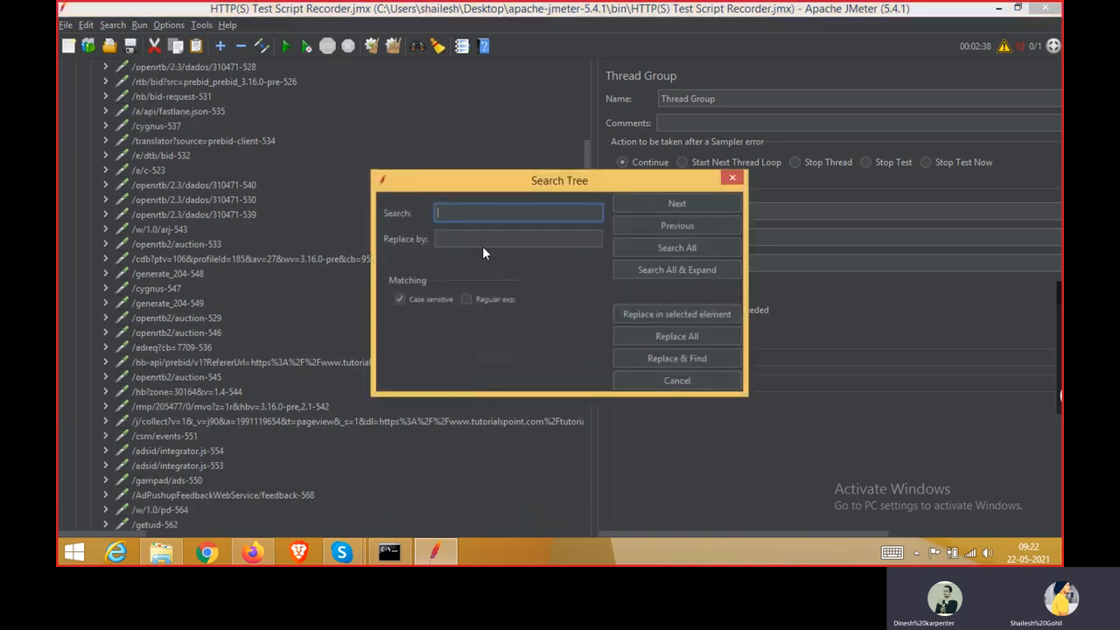
type("home")
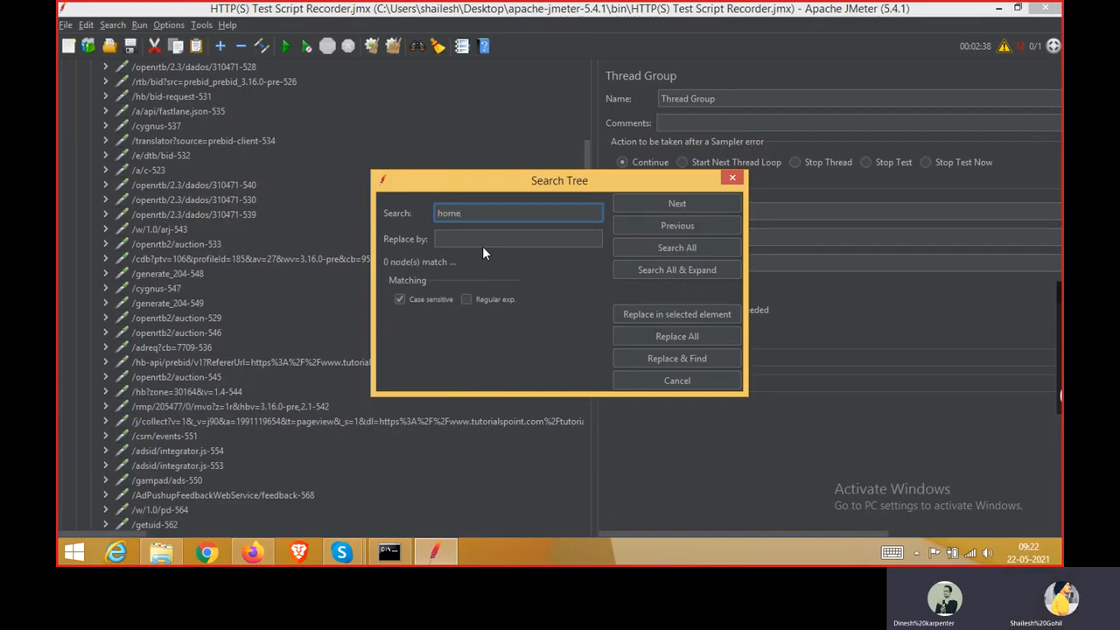
double_click(491, 213)
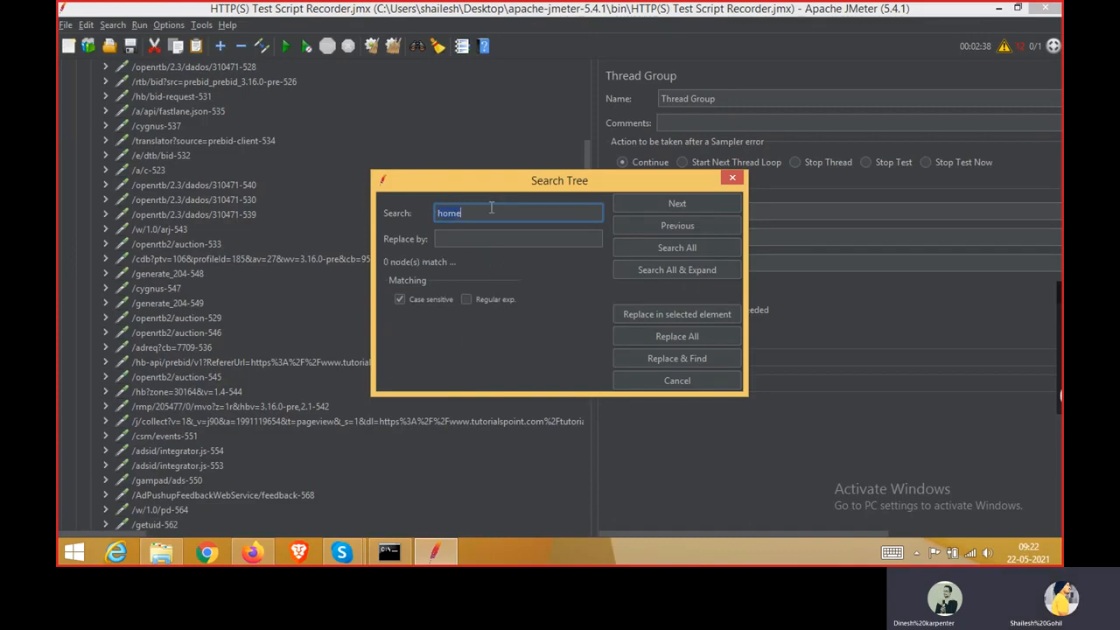
key("BackSpace")
type("indes")
key("Return")
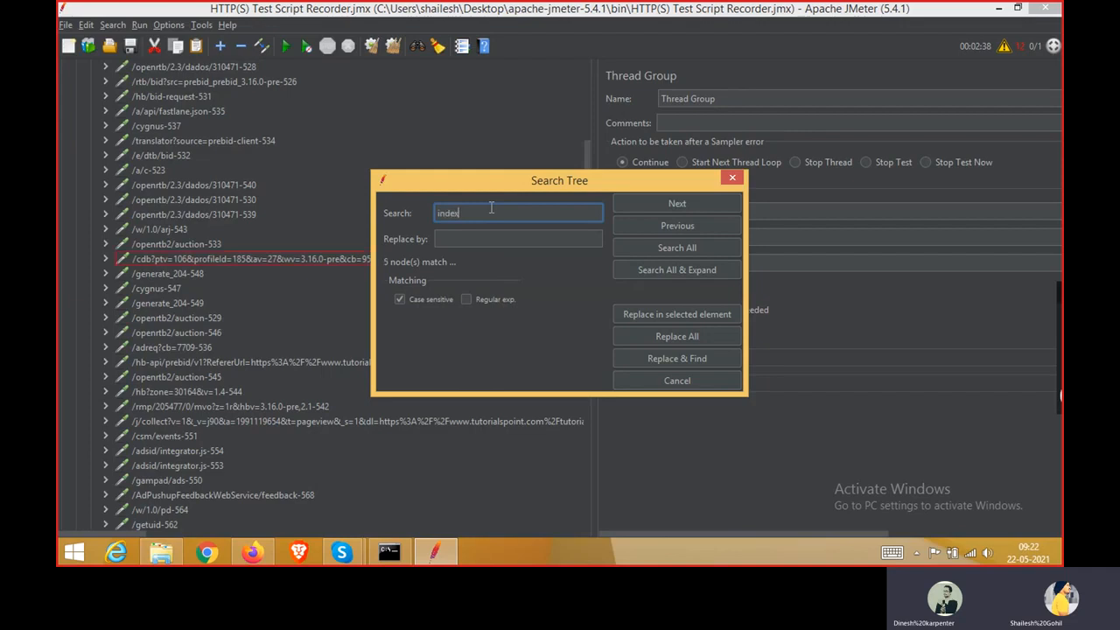
Step through the tree elements matching "index", inspect each one's details, and close the search dialog
left_click(333, 261)
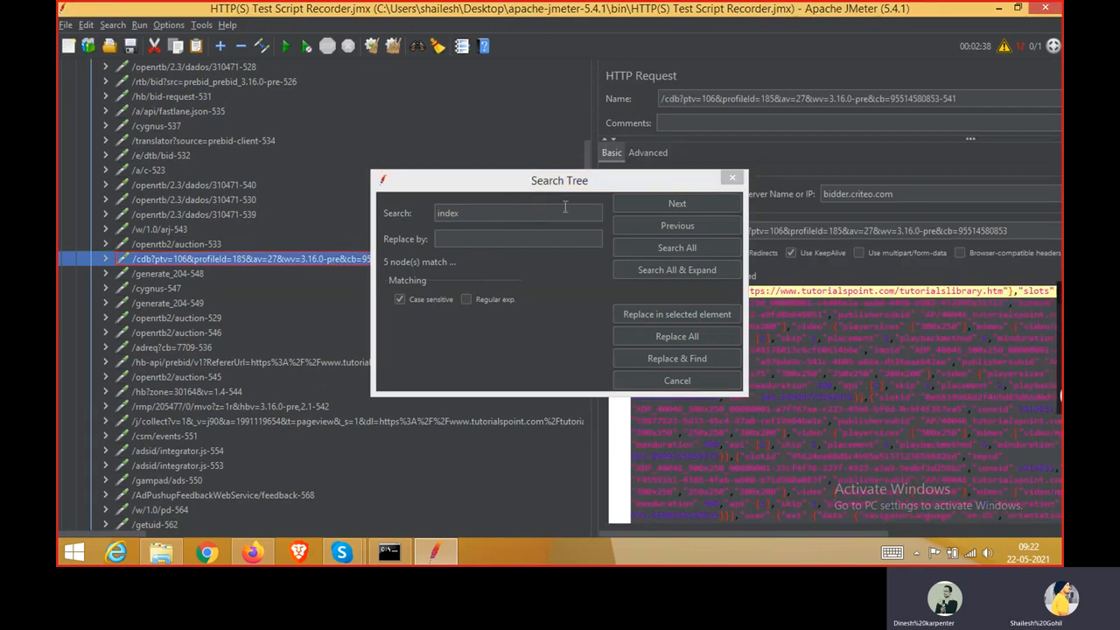
left_click(651, 205)
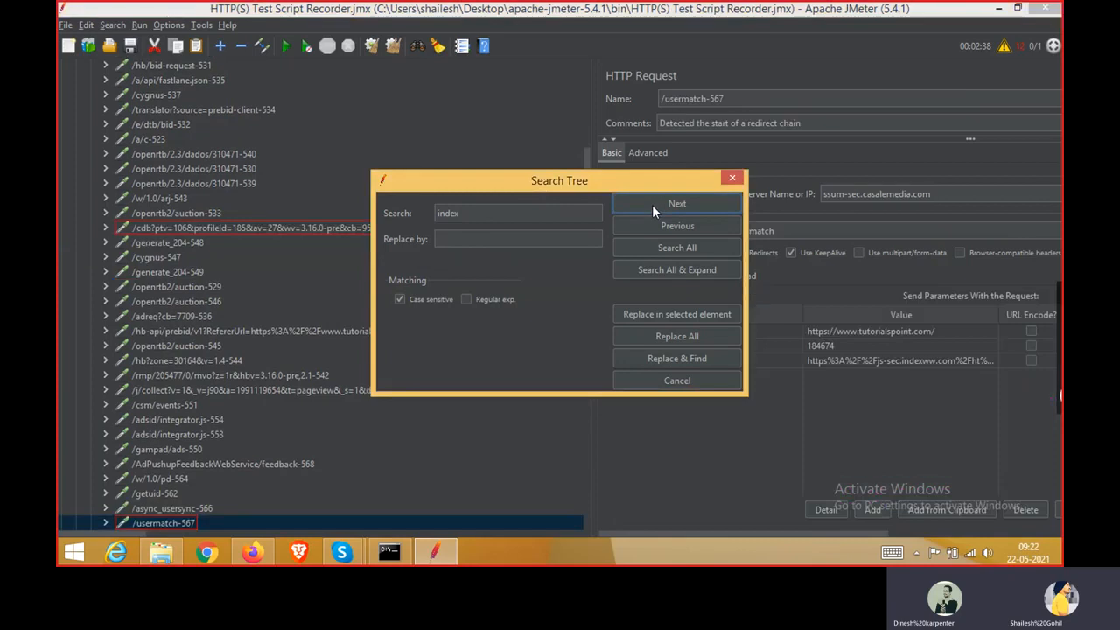
left_click(652, 205)
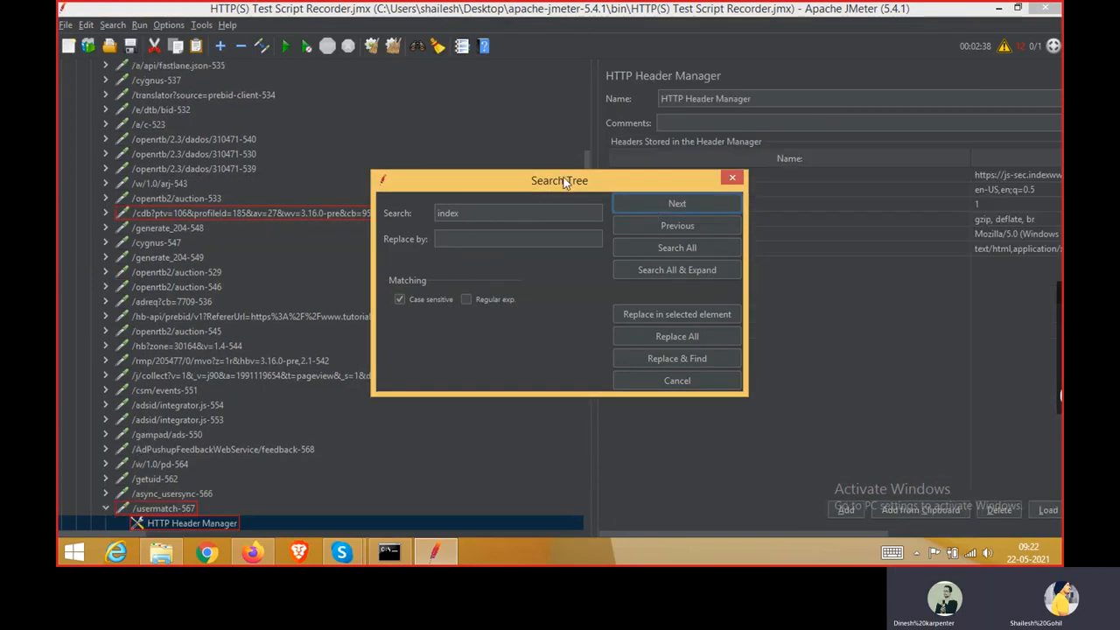
left_click_drag(562, 177, 444, 133)
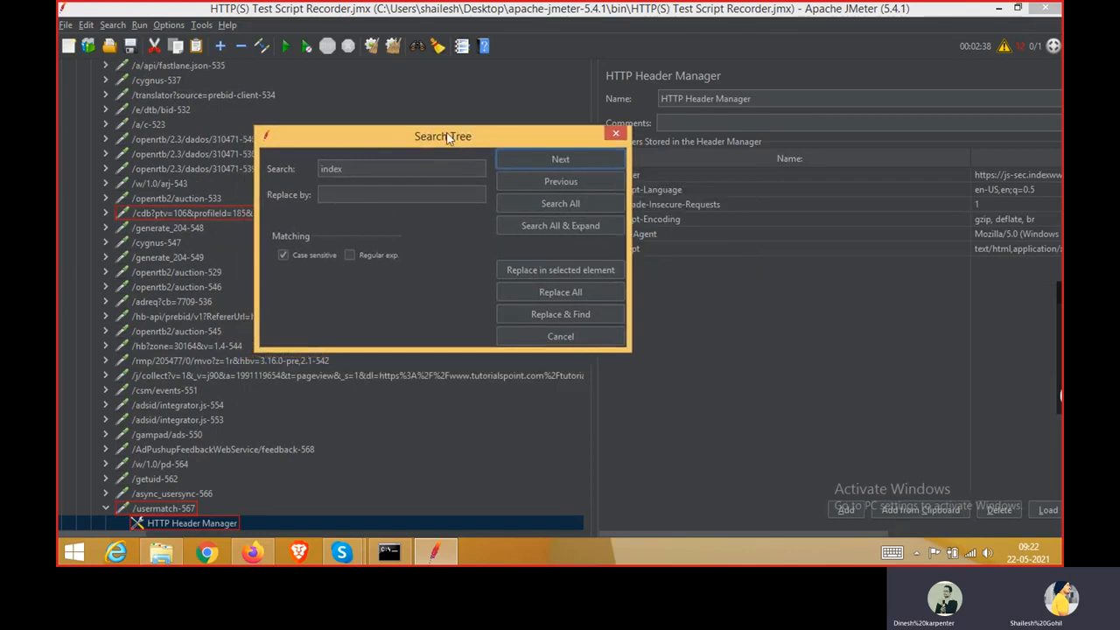
left_click(520, 159)
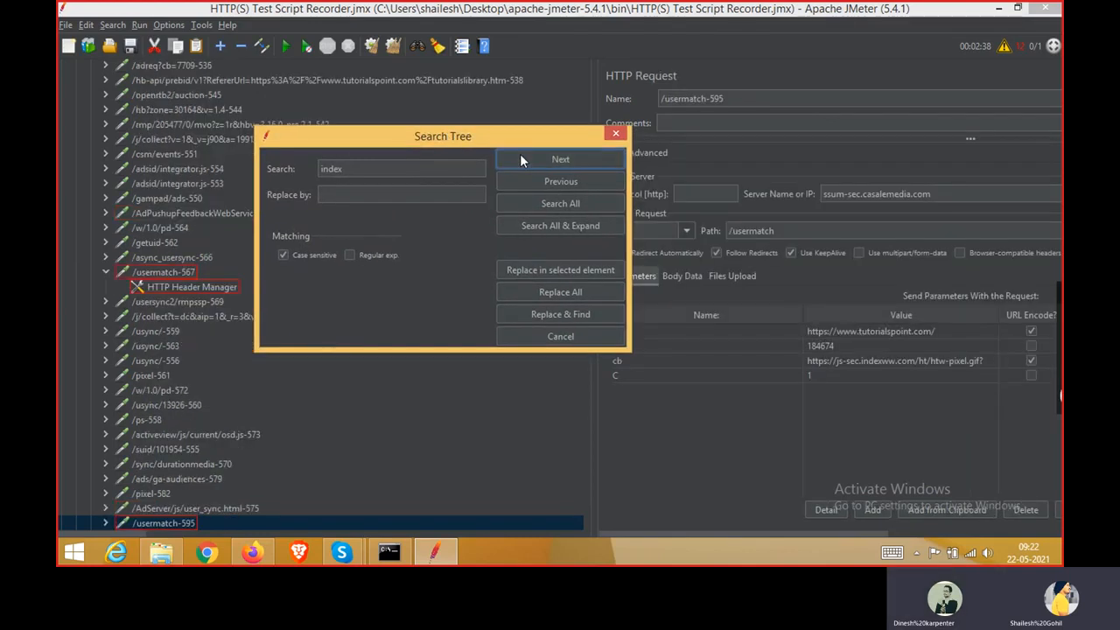
left_click(520, 159)
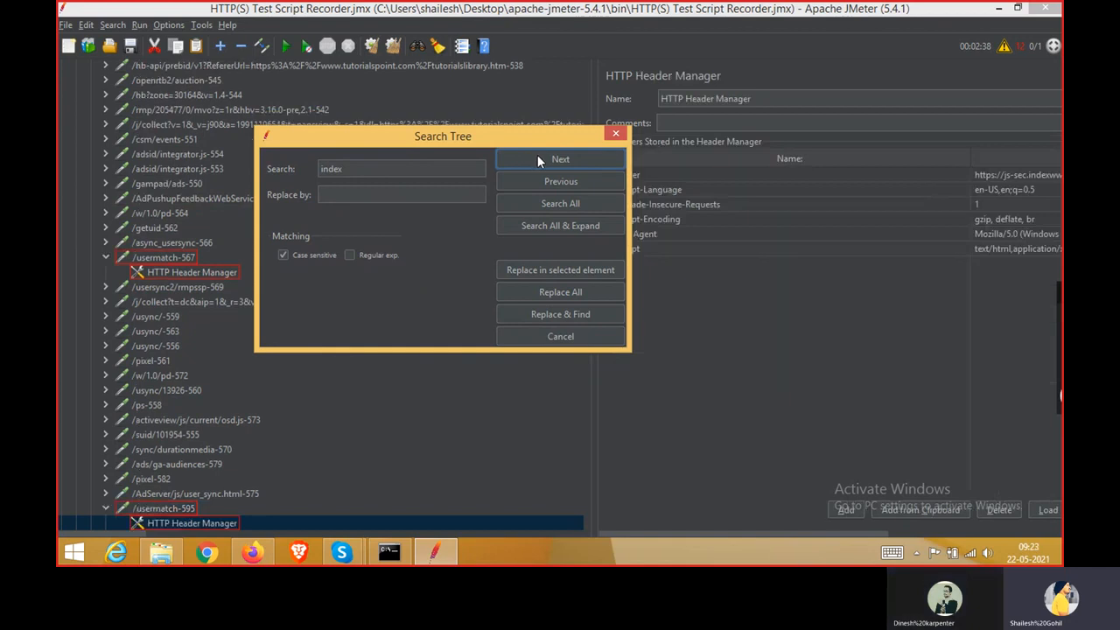
left_click(537, 157)
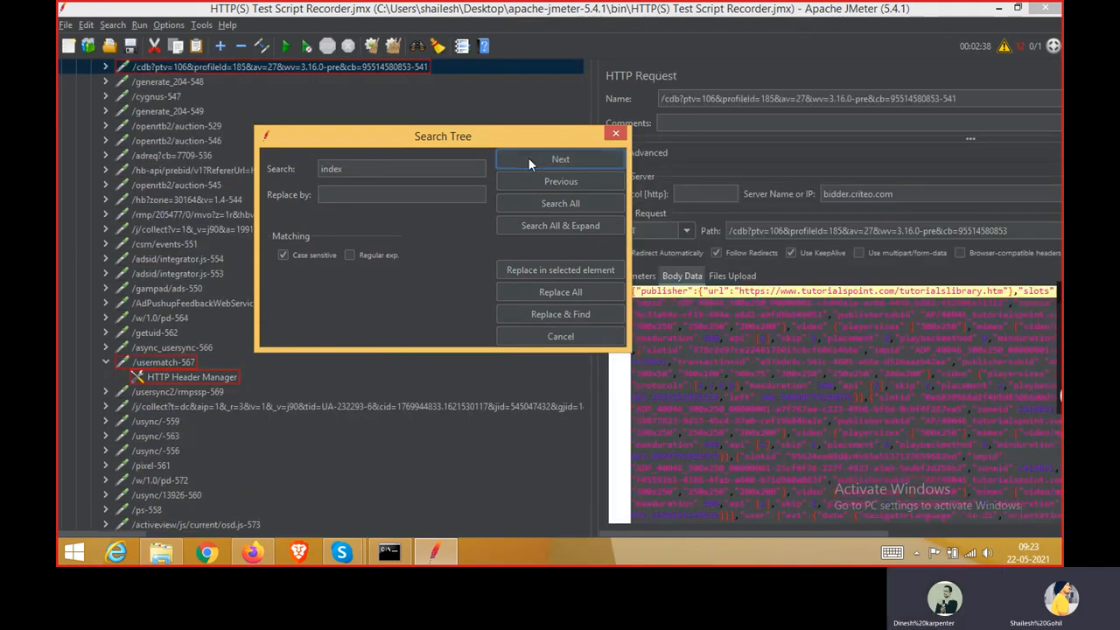
left_click(614, 135)
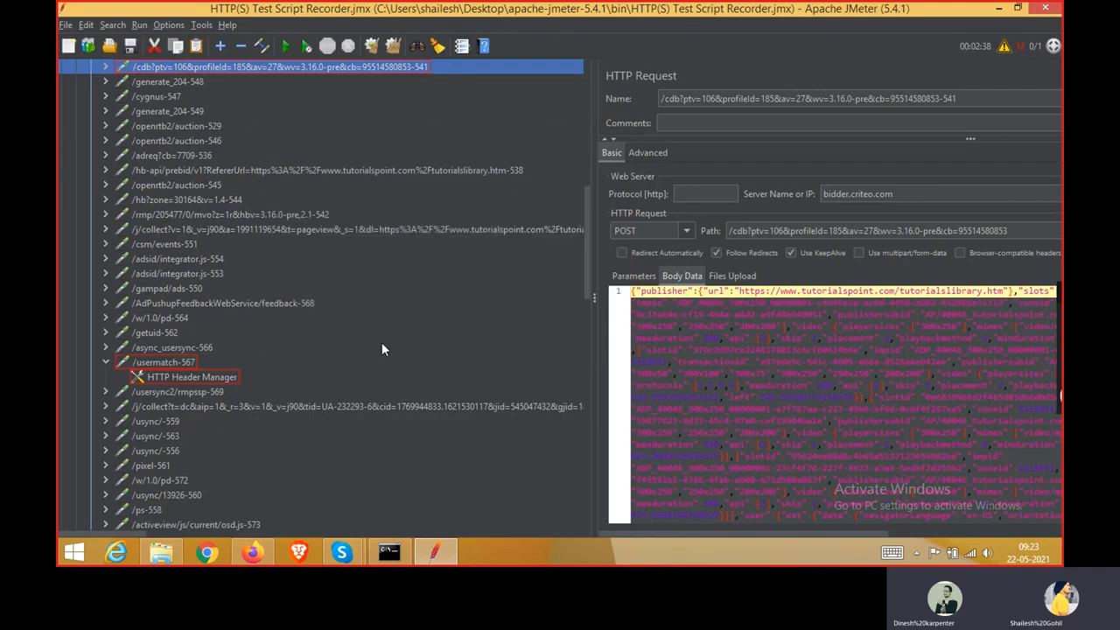
Open the first recorded request, /pagead/interaction/-510, under the Recording Controller
scroll(382, 345, "up", 10)
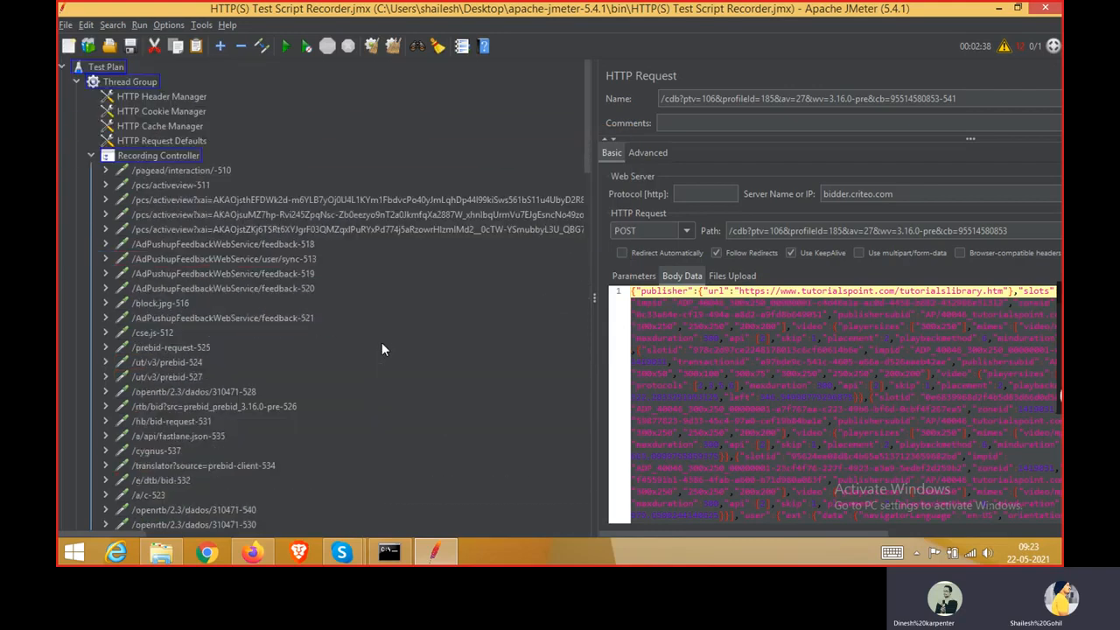
left_click(182, 169)
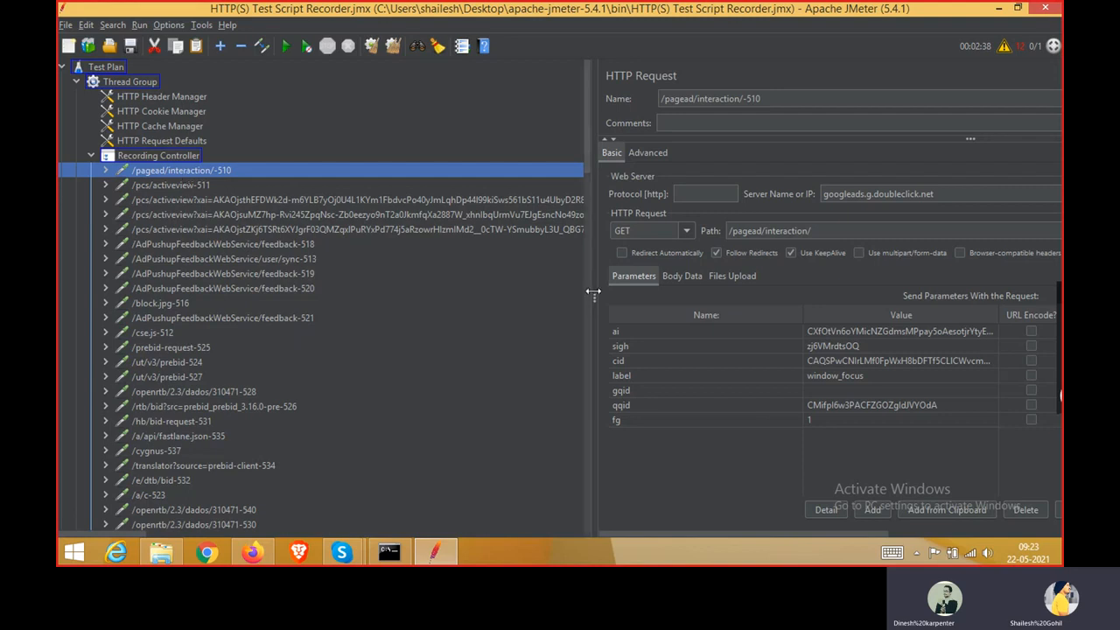
Rename the first recorded request as HOME/pagead/interaction/-510 and save the test plan
left_click_drag(593, 291, 364, 247)
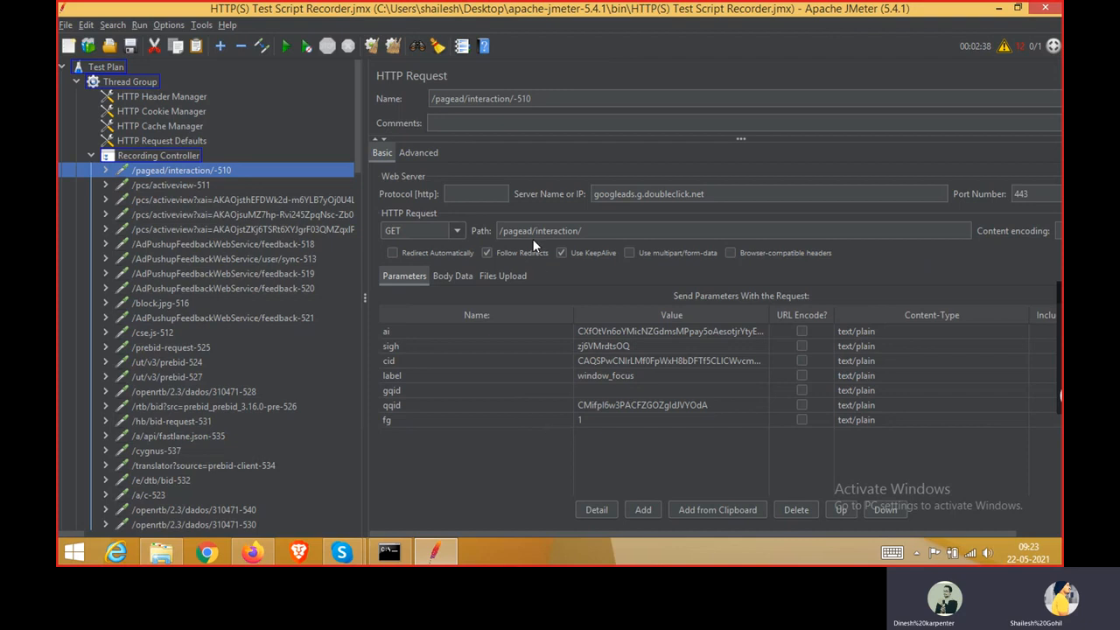
left_click(446, 98)
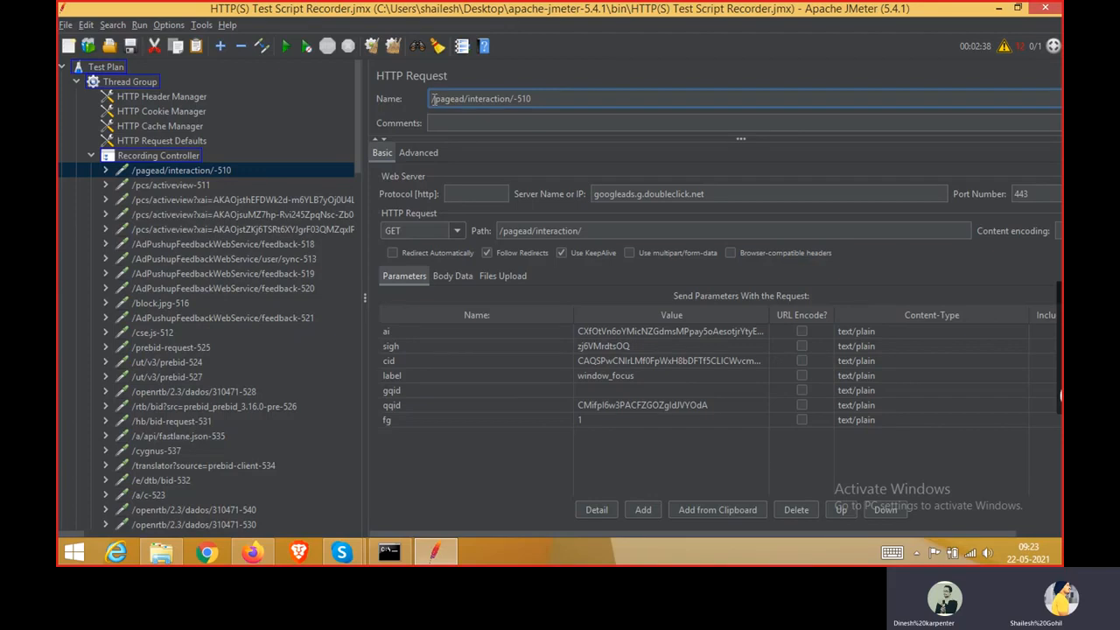
left_click(432, 98)
type("Tests")
key("BackSpace")
key("BackSpace")
key("BackSpace")
key("BackSpace")
key("BackSpace")
type("Home")
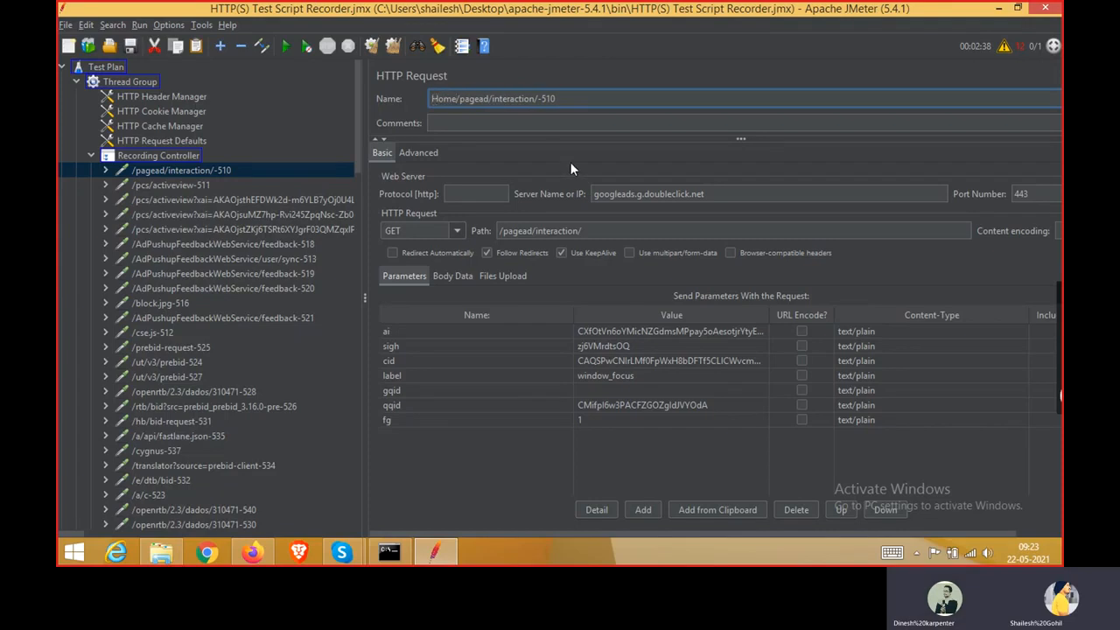
key("BackSpace")
key("BackSpace")
key("BackSpace")
type("OME")
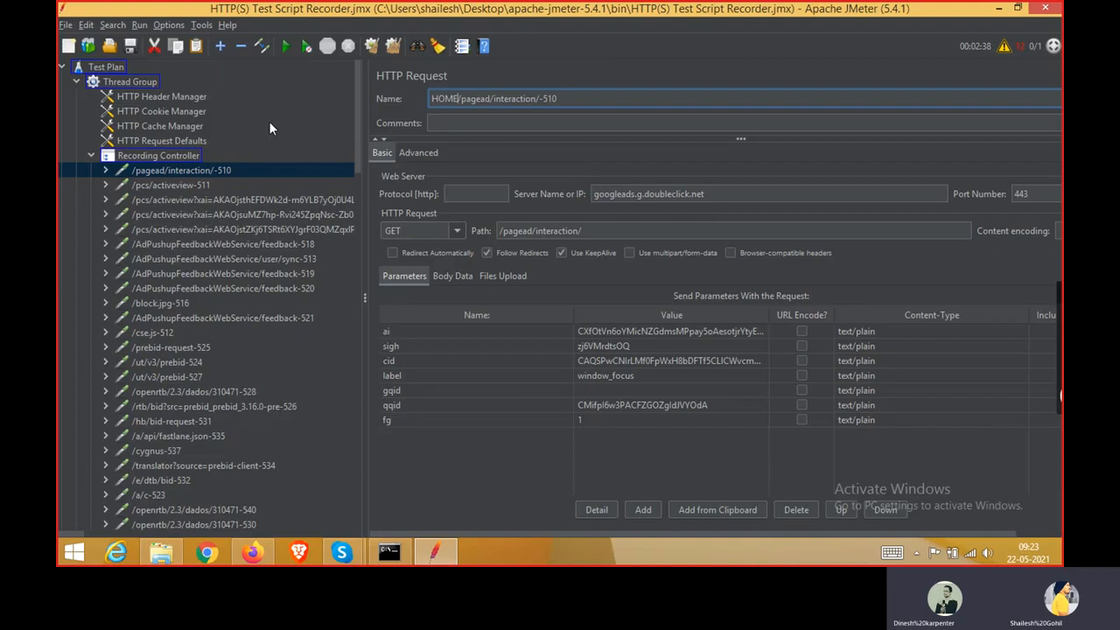
left_click(132, 50)
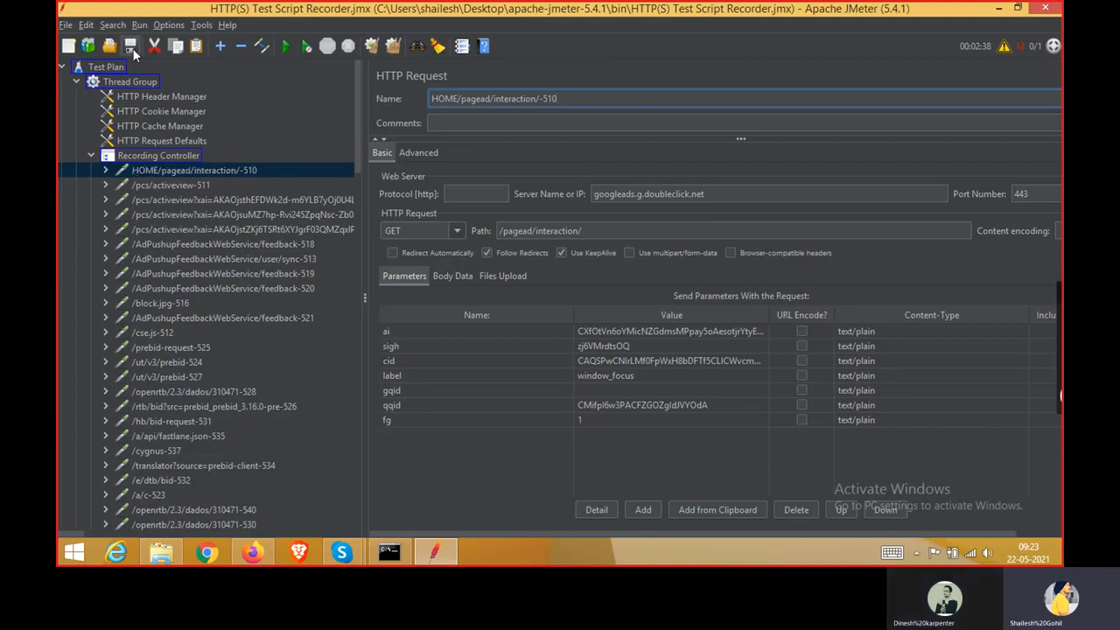
Start the test, stop and restart it, and show its samples in the View Results Tree
left_click(285, 49)
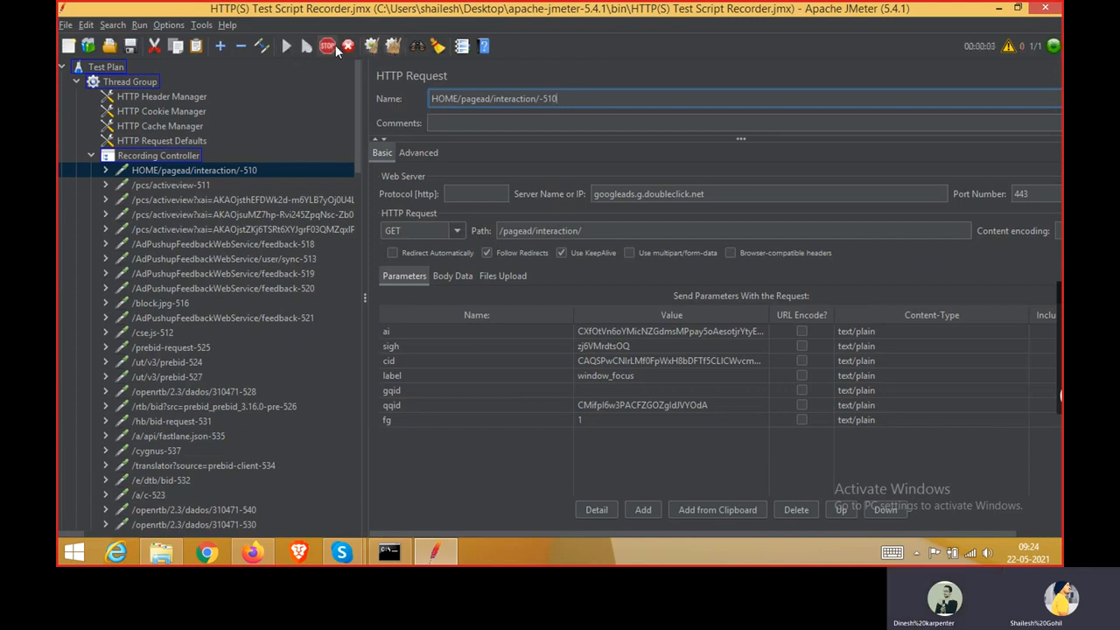
left_click(336, 49)
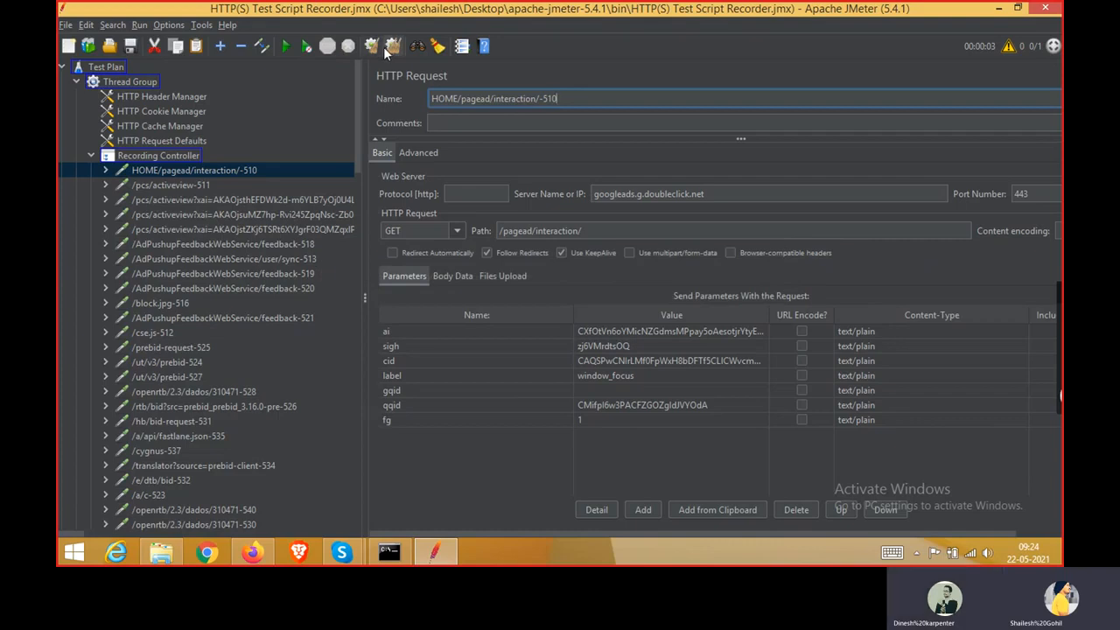
left_click(285, 47)
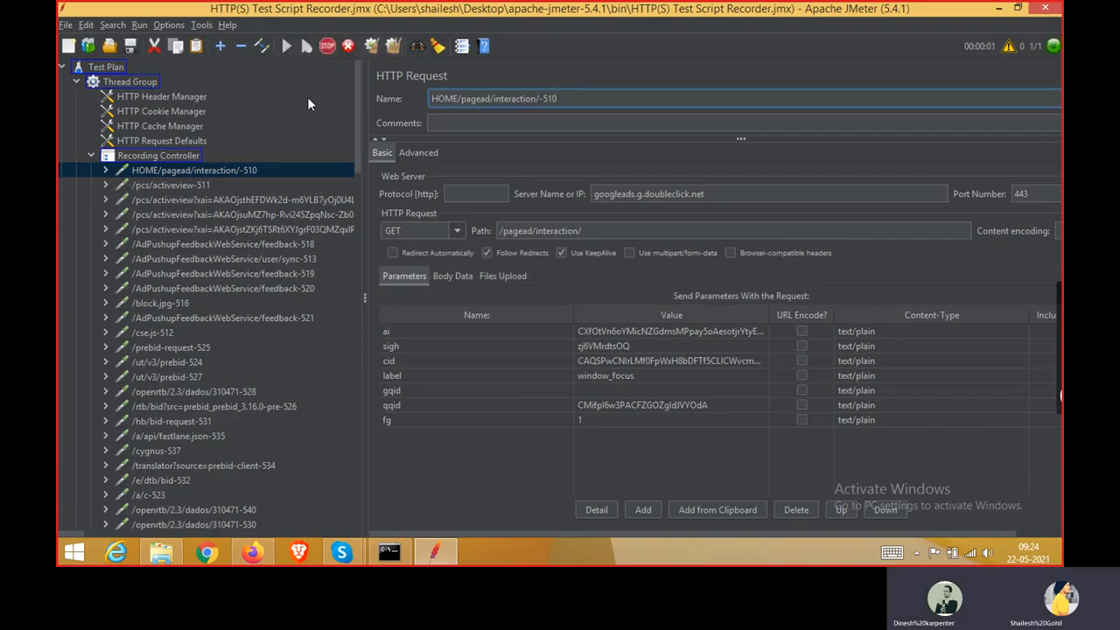
scroll(260, 248, "down", 20)
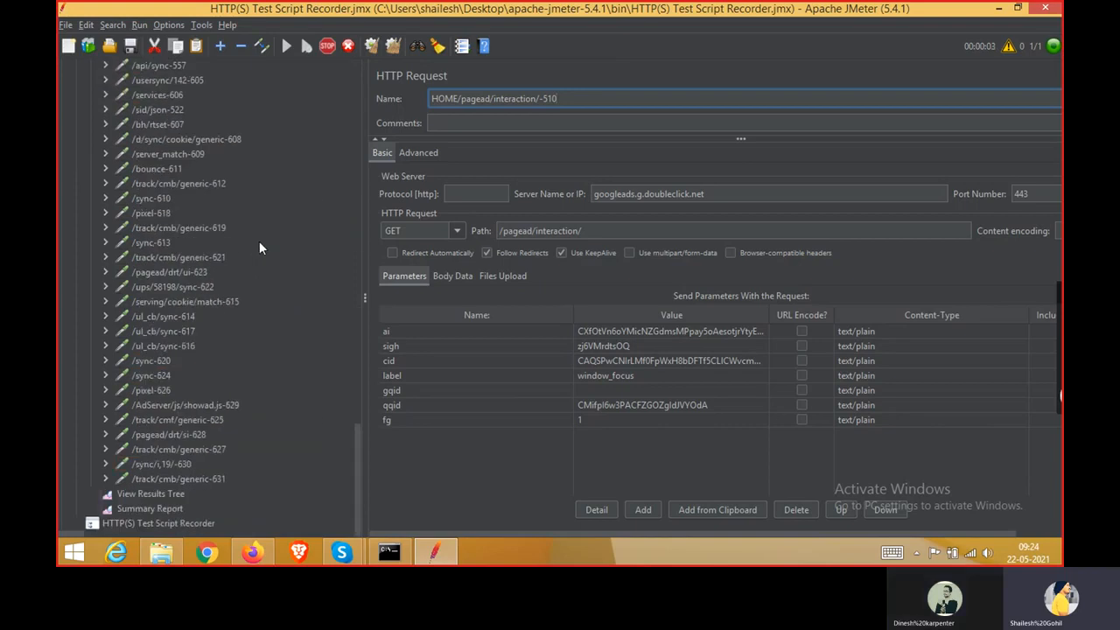
left_click(148, 494)
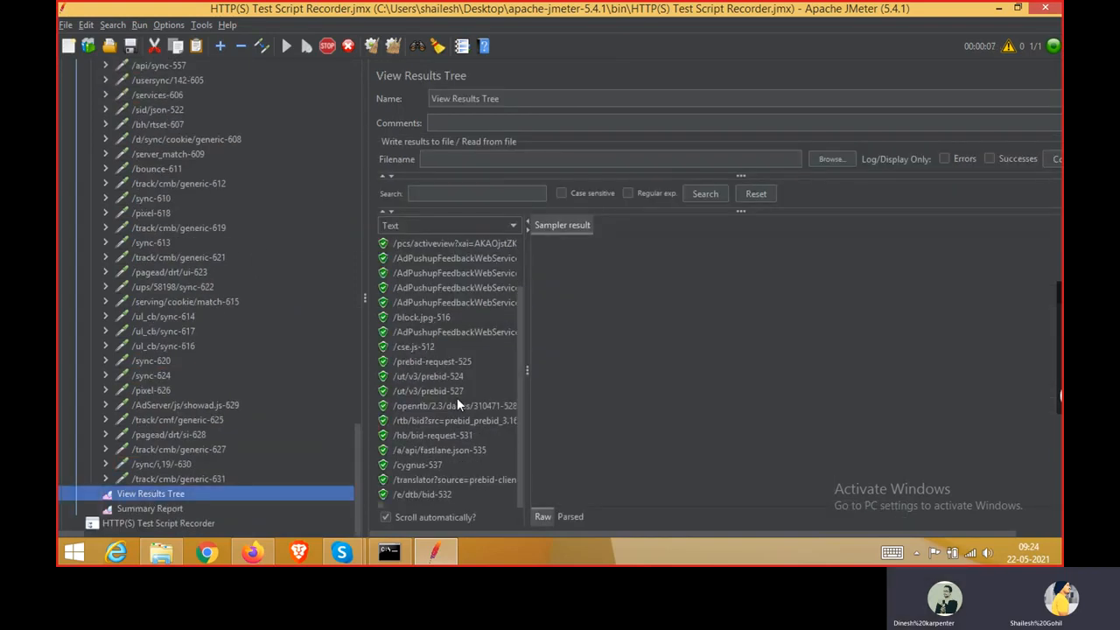
Turn off automatic scrolling of the results and inspect the sampler result and response data of HOME/pagead/interaction/-510
scroll(457, 397, "up", 3)
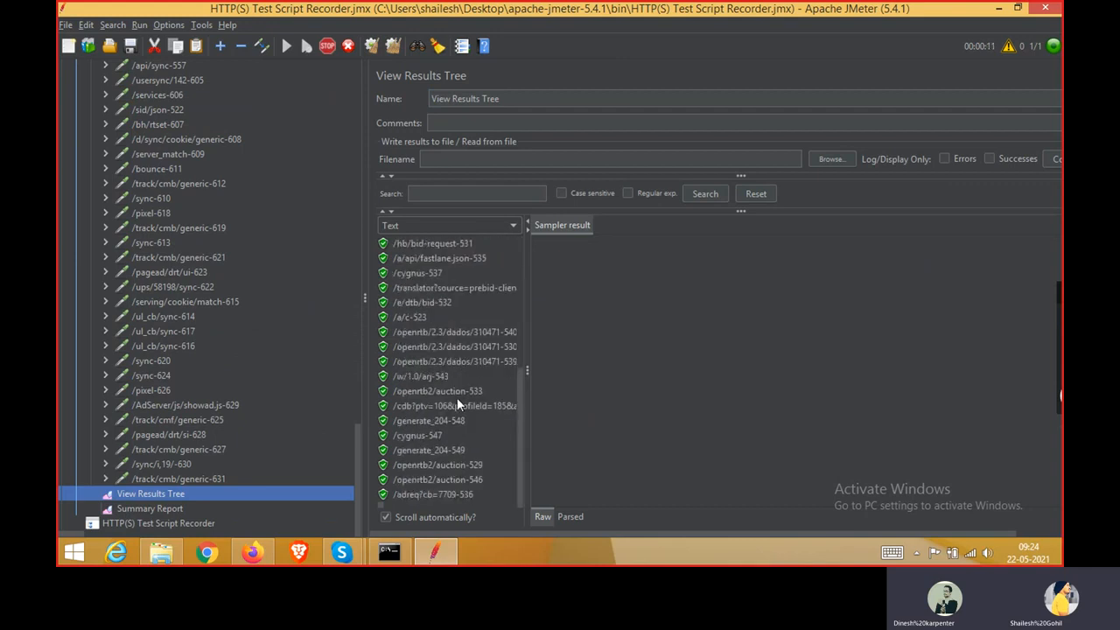
scroll(457, 397, "up", 6)
scroll(446, 260, "up", 2)
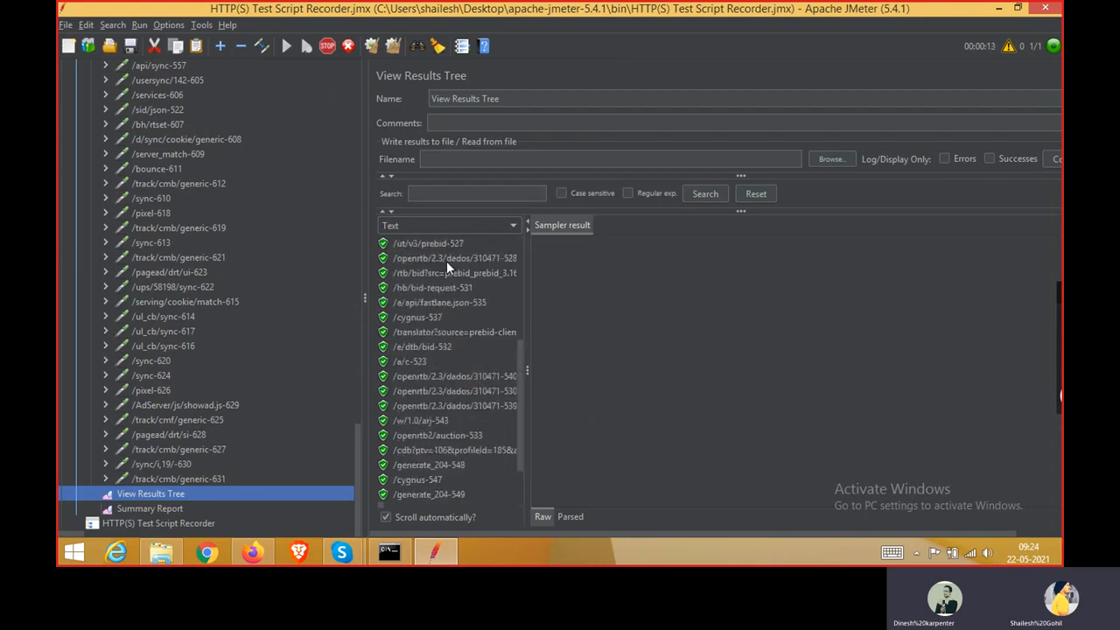
left_click(386, 517)
scroll(464, 483, "up", 3)
scroll(474, 480, "up", 2)
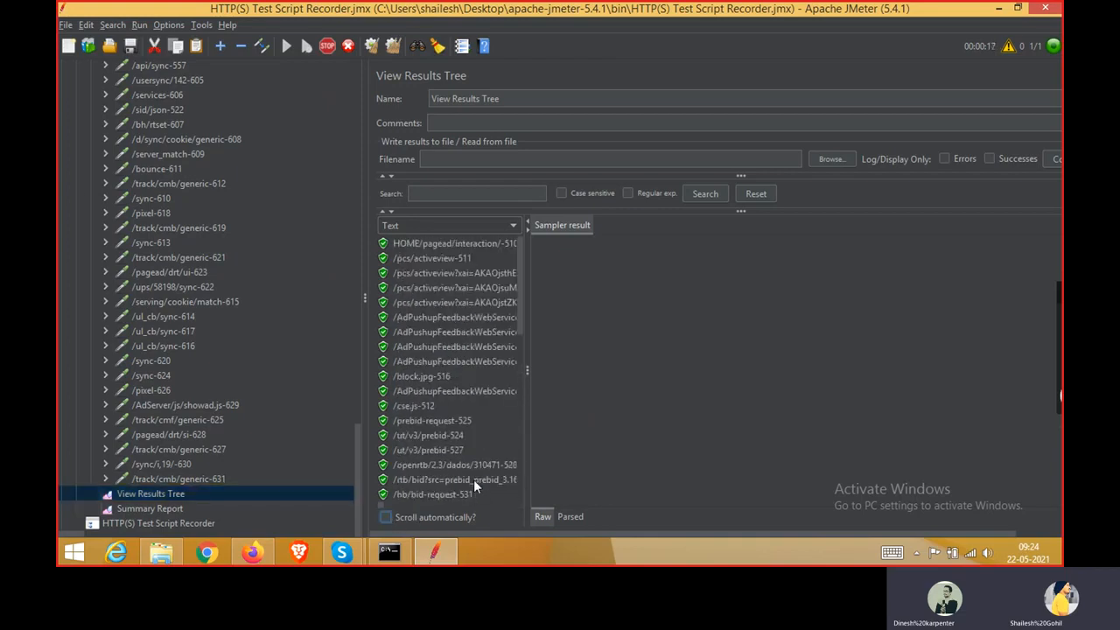
left_click(431, 244)
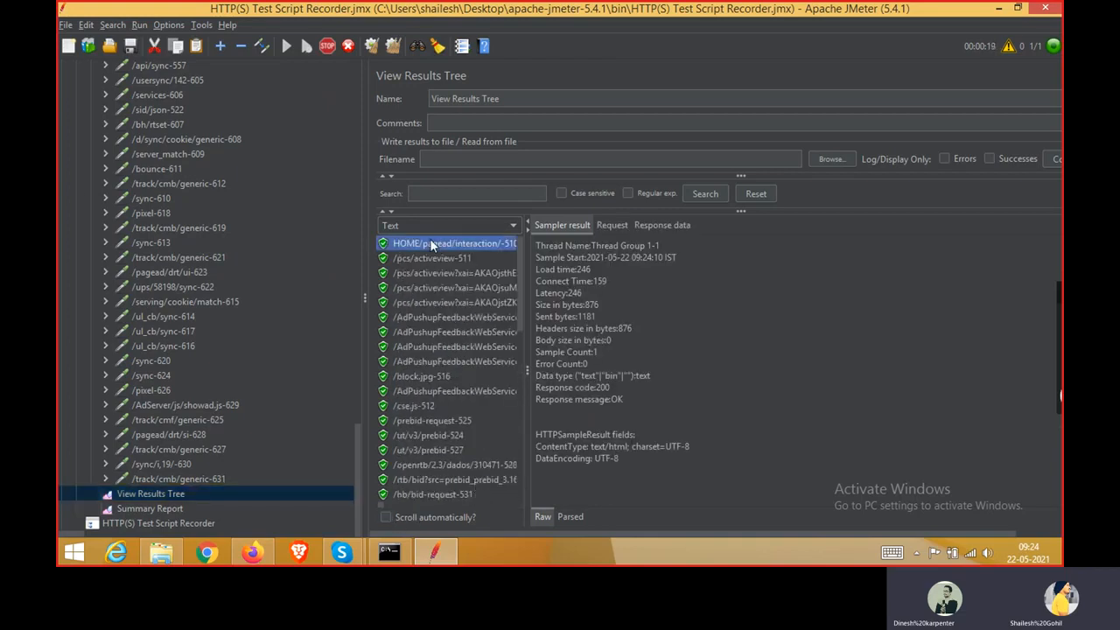
left_click(659, 225)
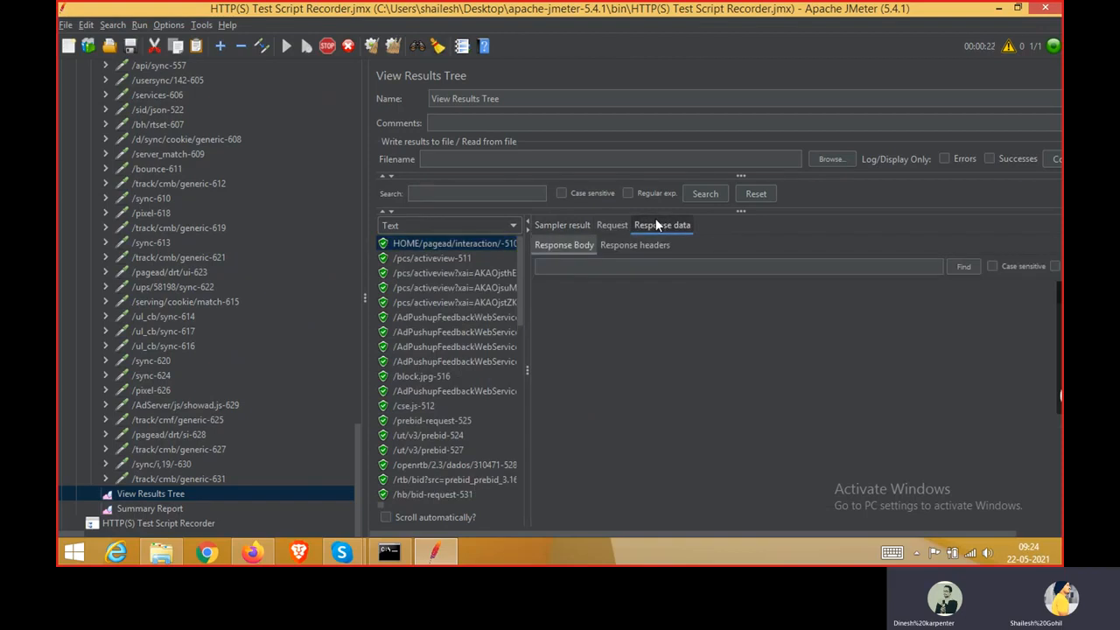
left_click(586, 229)
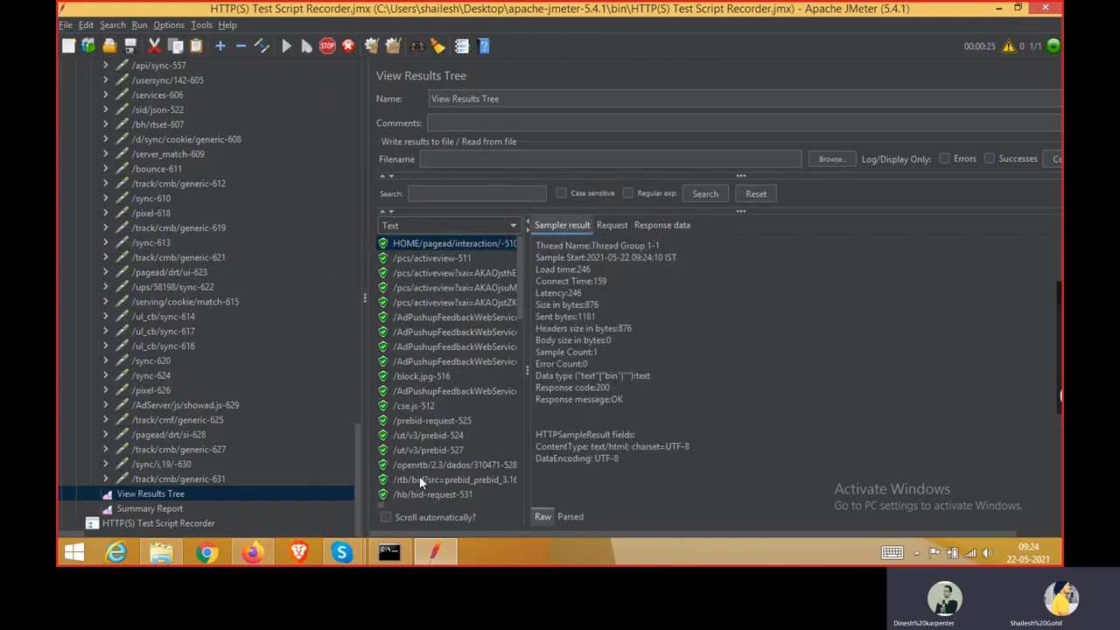
Turn automatic scrolling back on and inspect the sampler results of the failed requests /pixel-577 and /track/cmf/generic-576
left_click(385, 517)
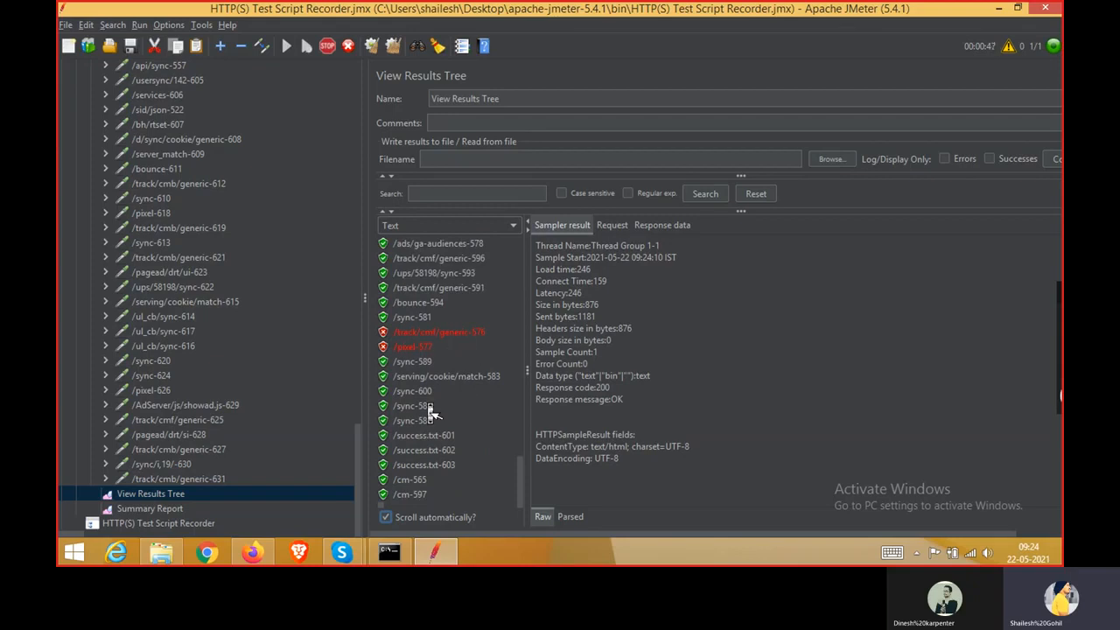
left_click(427, 333)
left_click(425, 348)
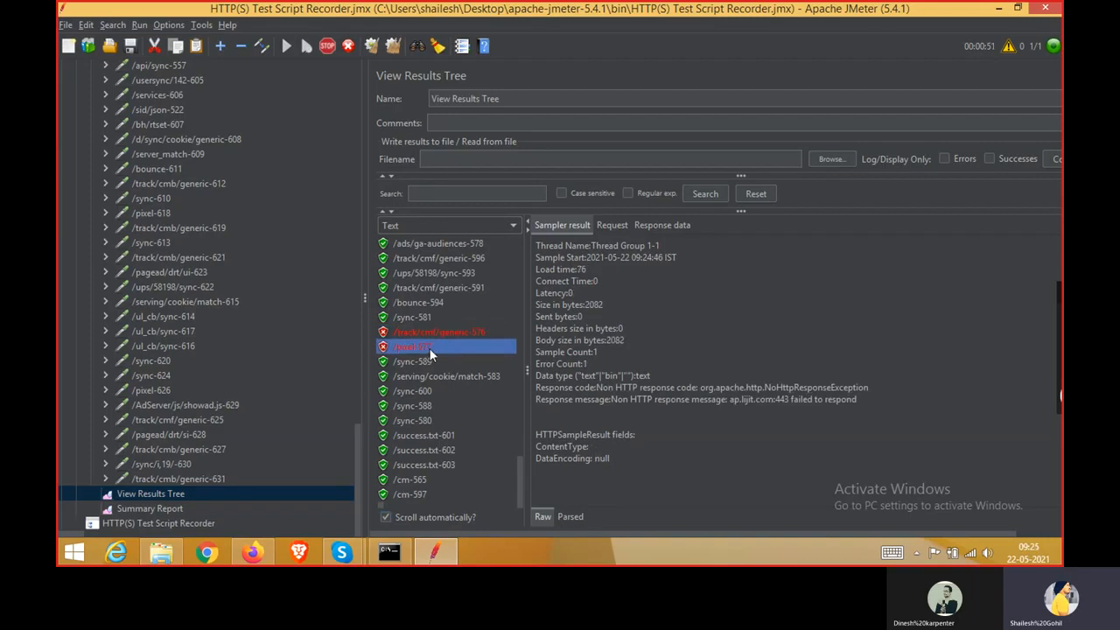
left_click(446, 334)
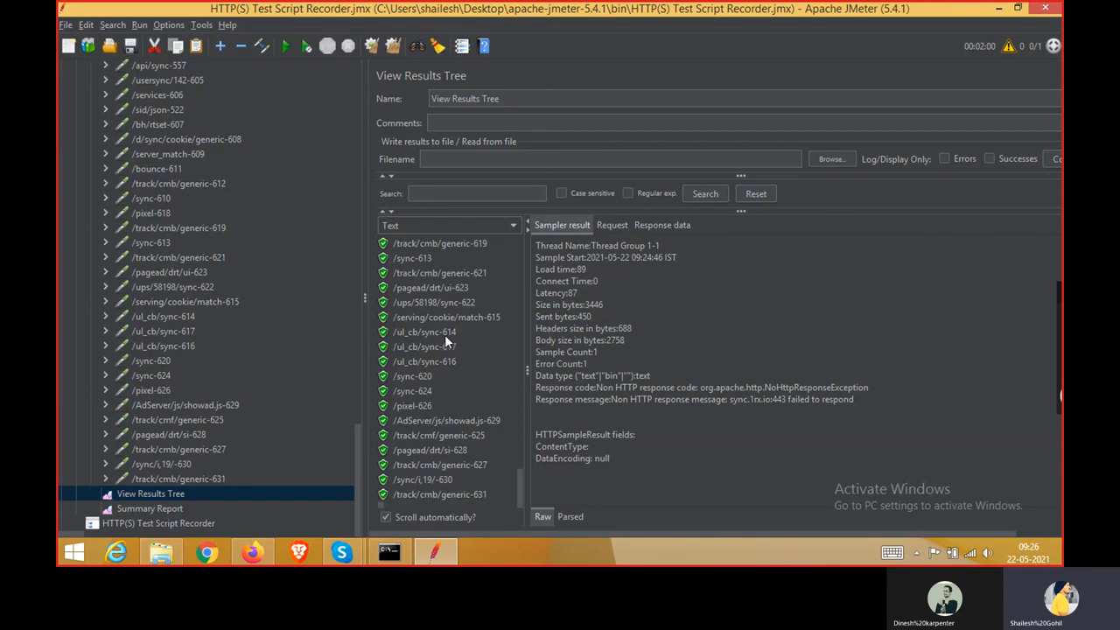
Switch to Skype and bring up the ongoing call window
mouse_move(341, 551)
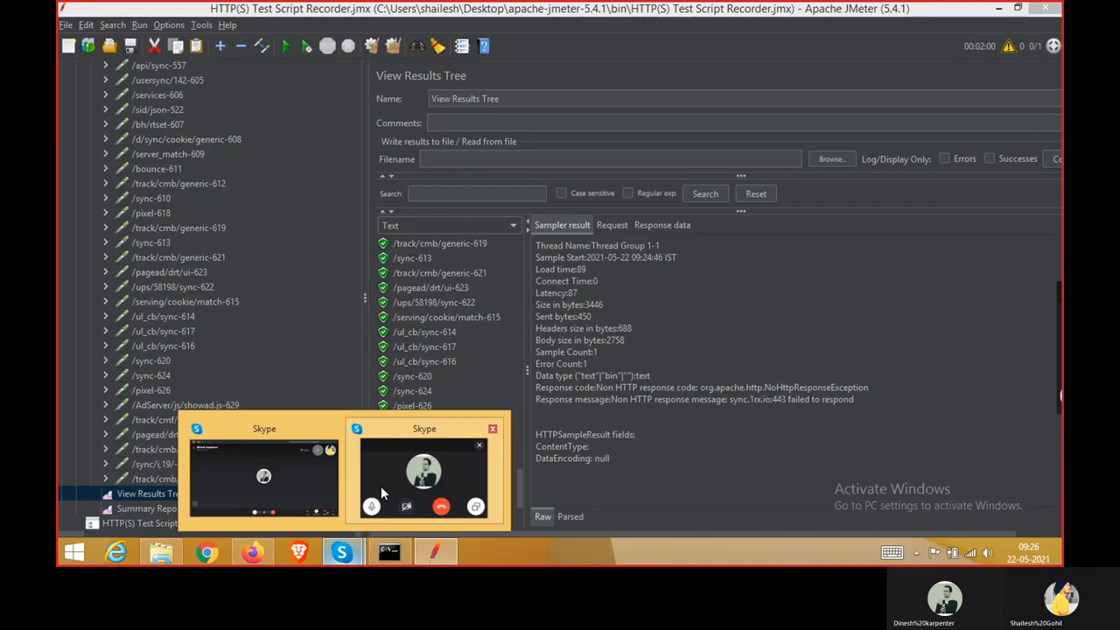
left_click(380, 487)
mouse_move(341, 551)
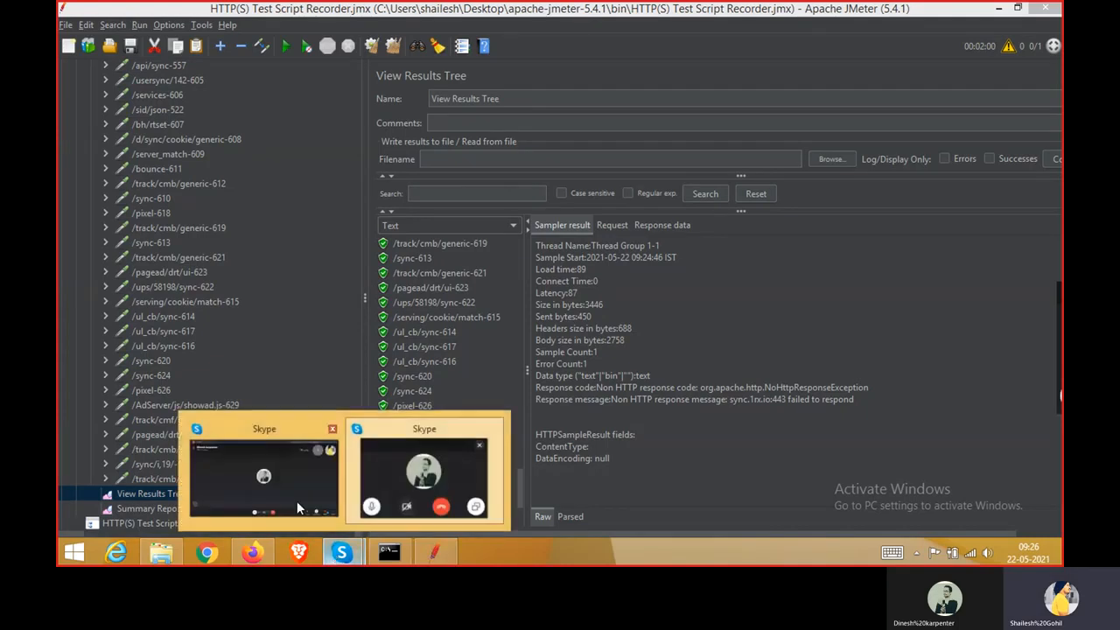
left_click(296, 501)
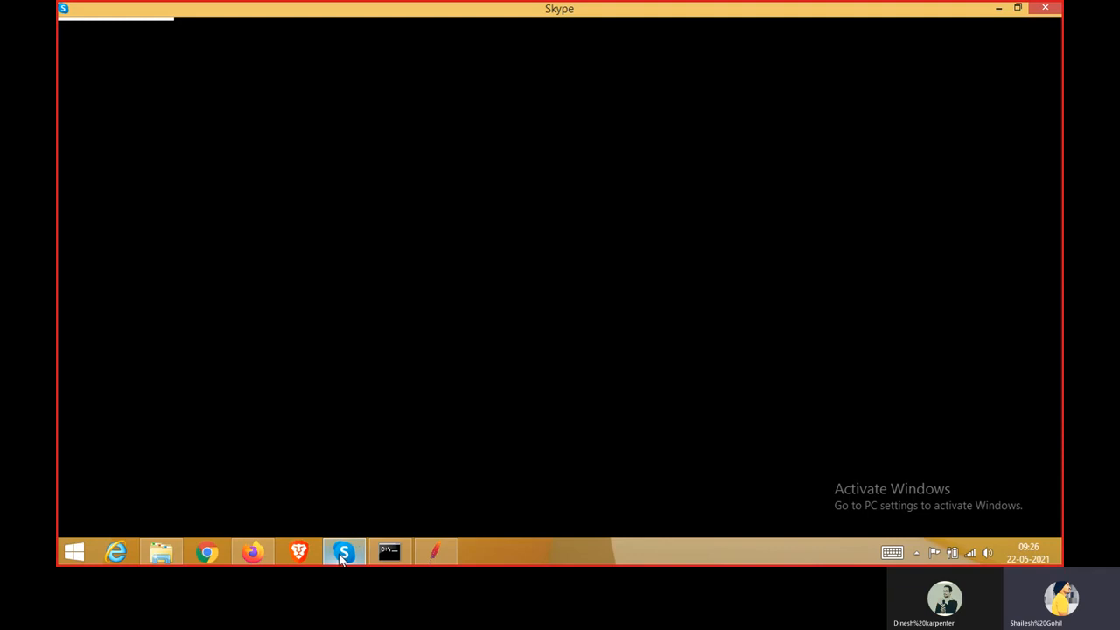
mouse_move(341, 558)
left_click(355, 487)
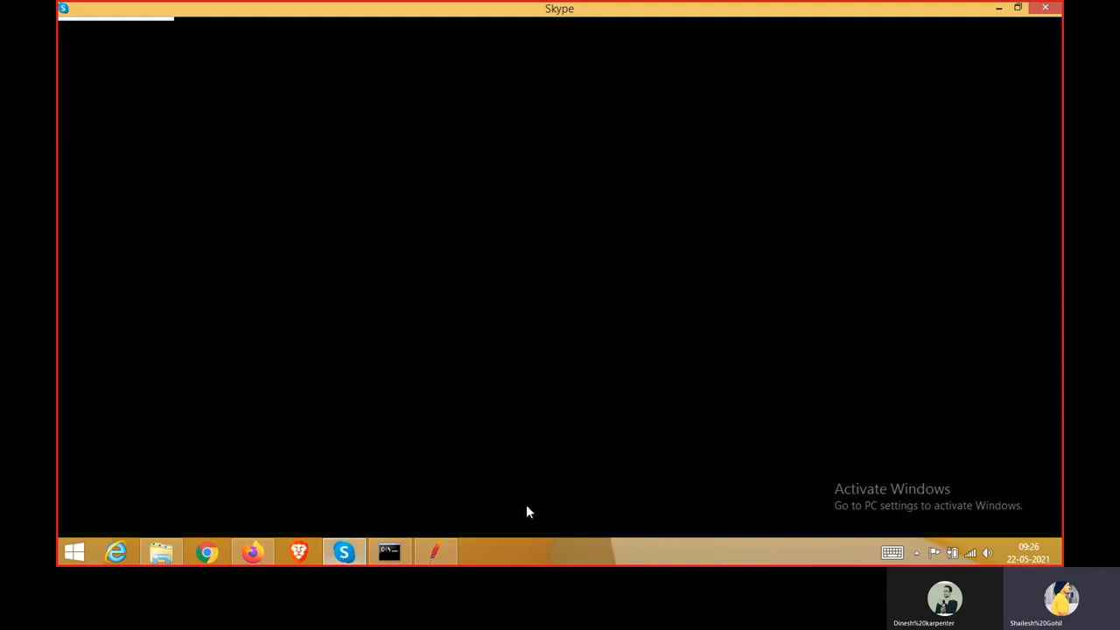
mouse_move(342, 555)
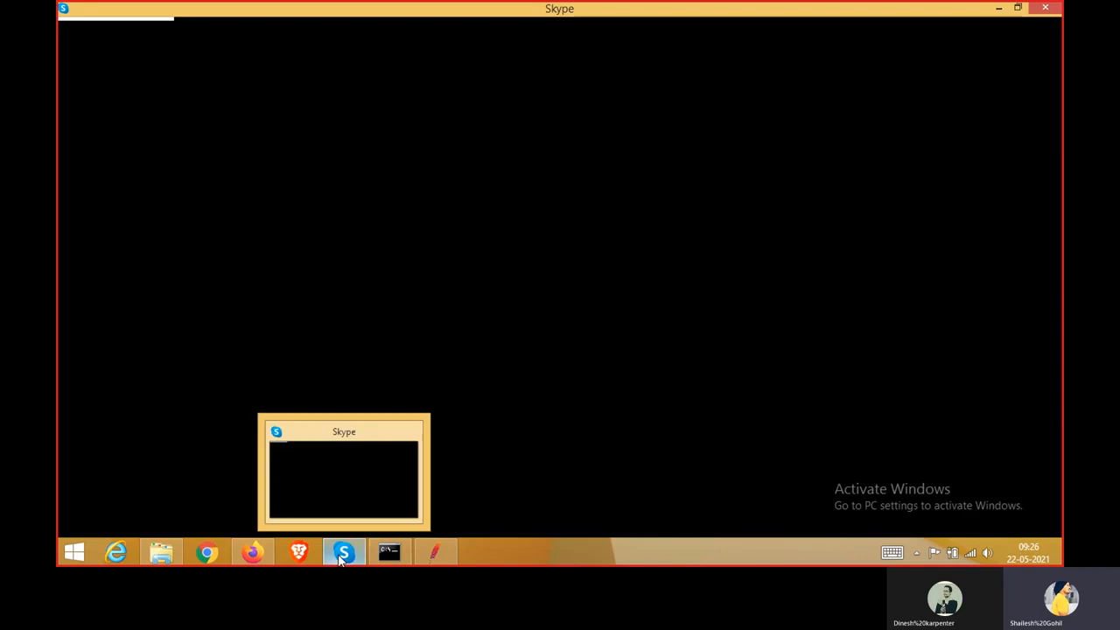
left_click(363, 464)
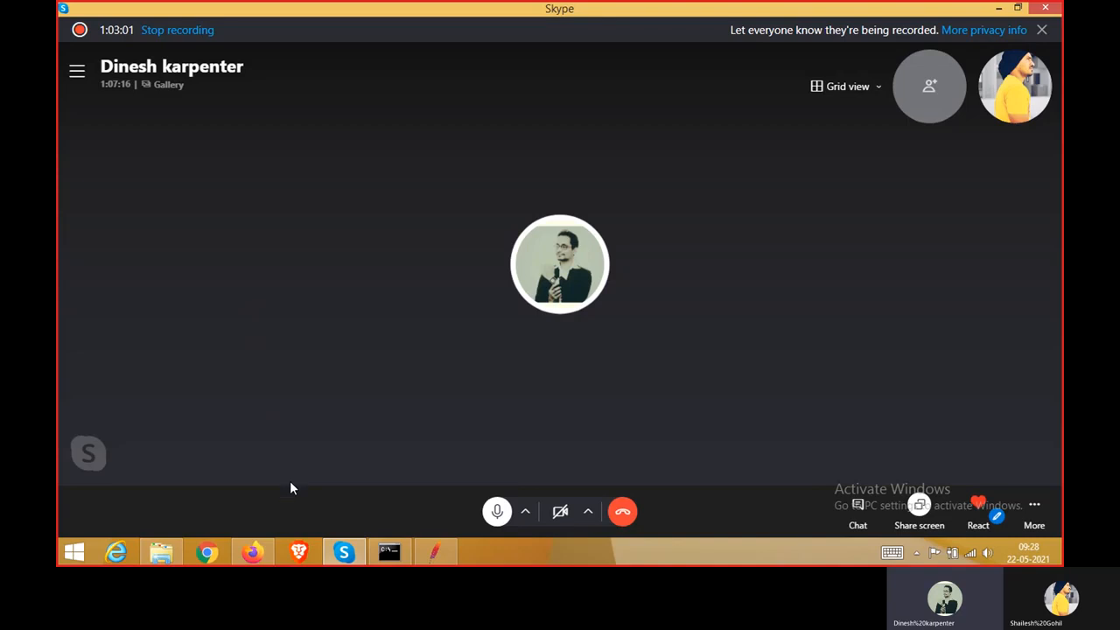
Return to JMeter and look through the passed and failed requests in the results list and the recorded requests in the tree
left_click(428, 559)
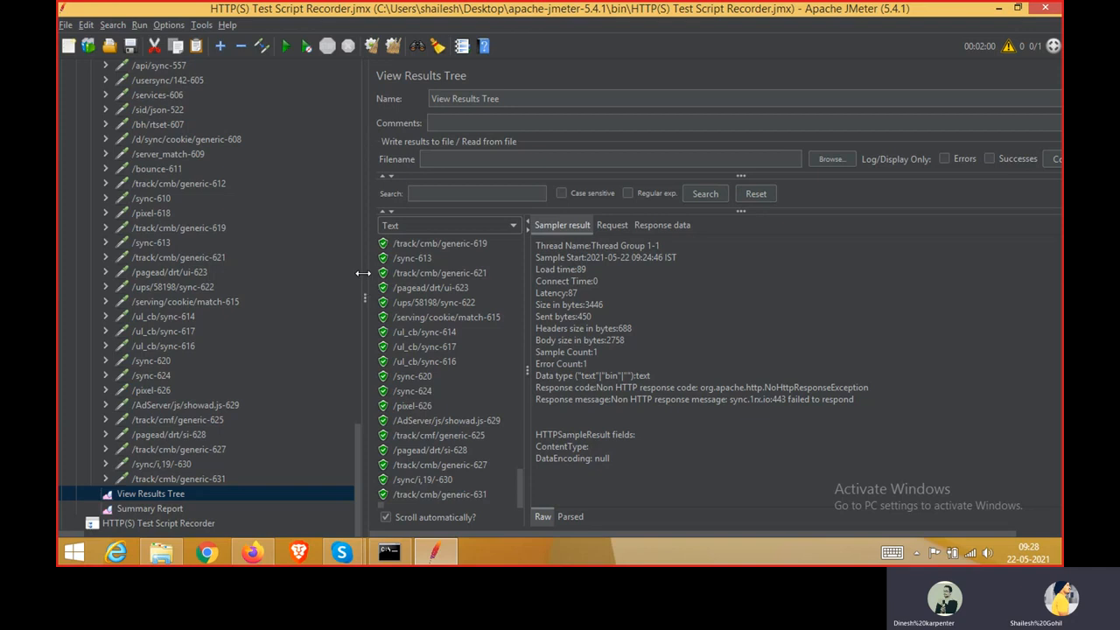
scroll(472, 398, "up", 6)
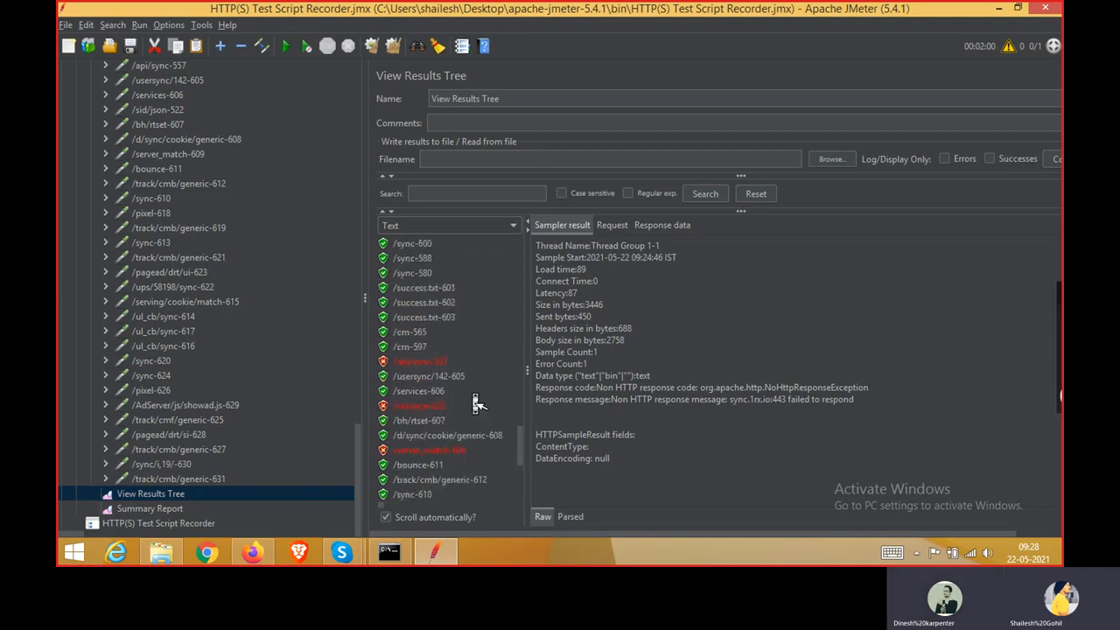
scroll(477, 403, "up", 10)
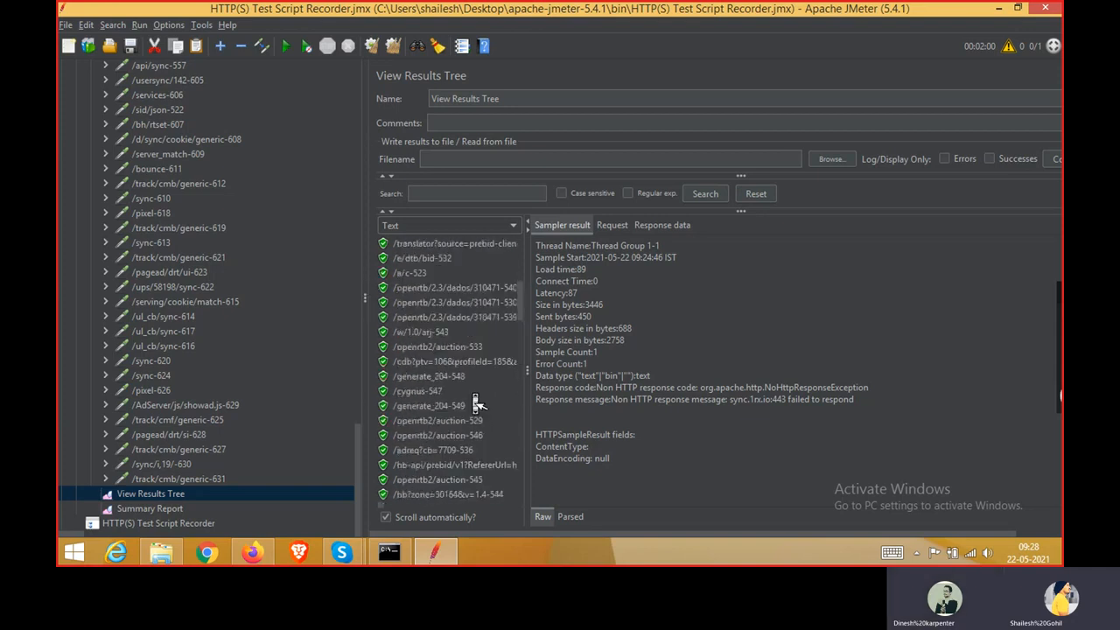
scroll(477, 402, "up", 1)
scroll(475, 399, "down", 2)
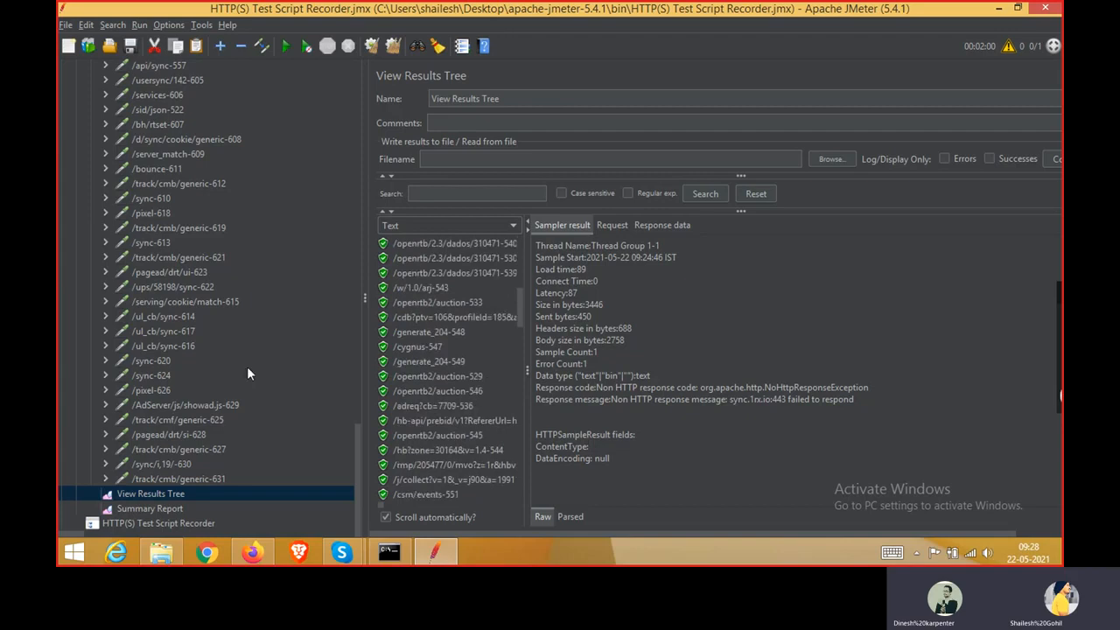
scroll(249, 378, "up", 4)
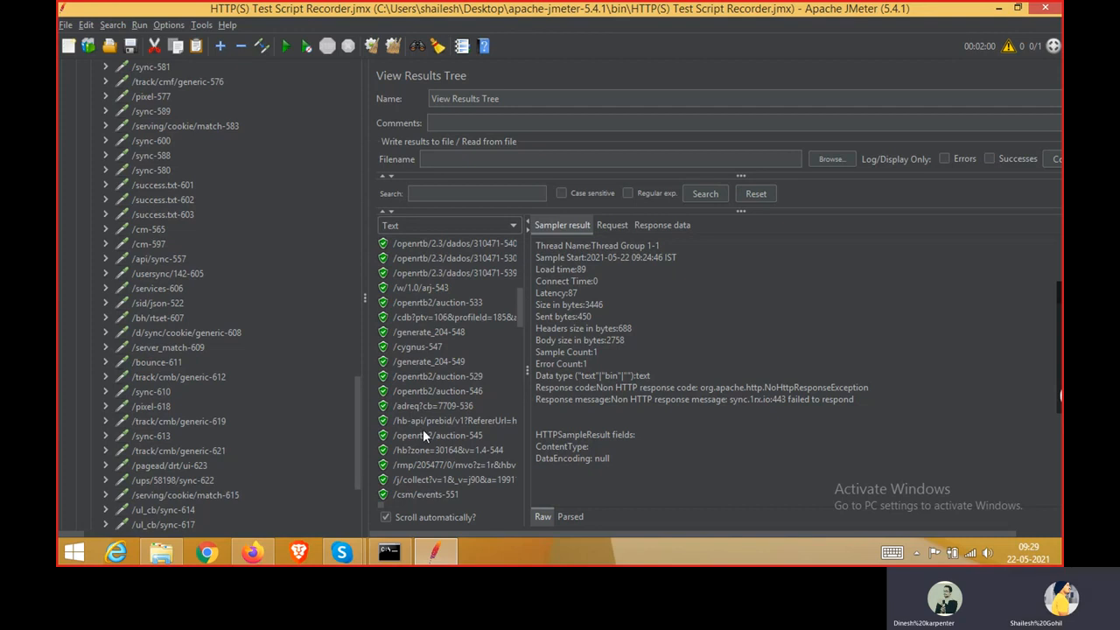
scroll(422, 434, "down", 10)
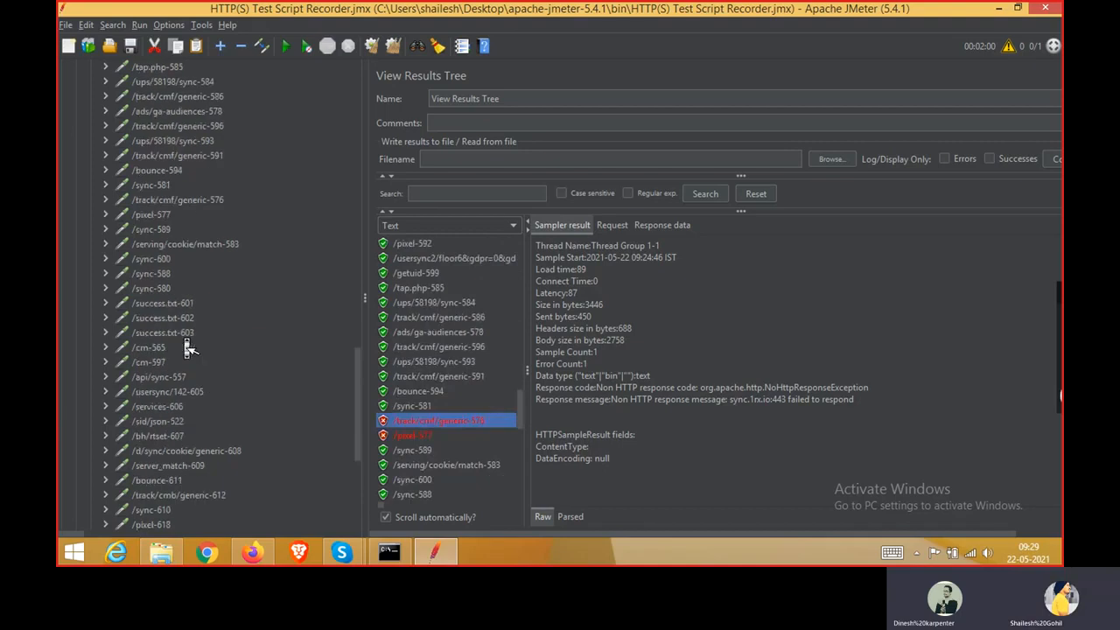
Open the Summary Report, select the HOME request's row, and look through the statistics of all the requests
scroll(185, 343, "down", 5)
left_click(131, 508)
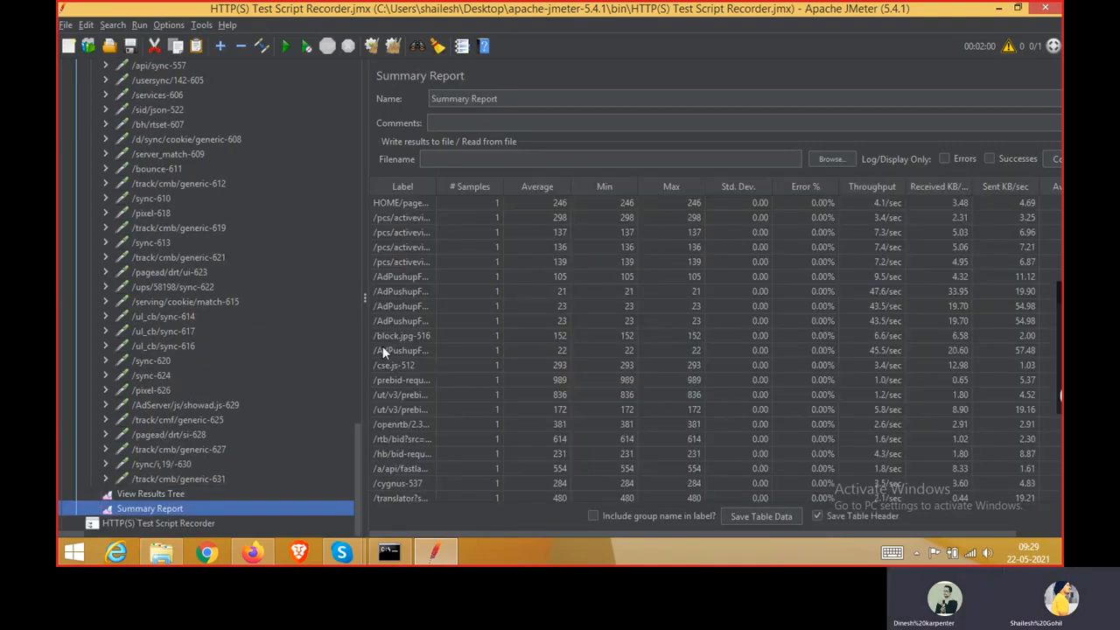
left_click(397, 207)
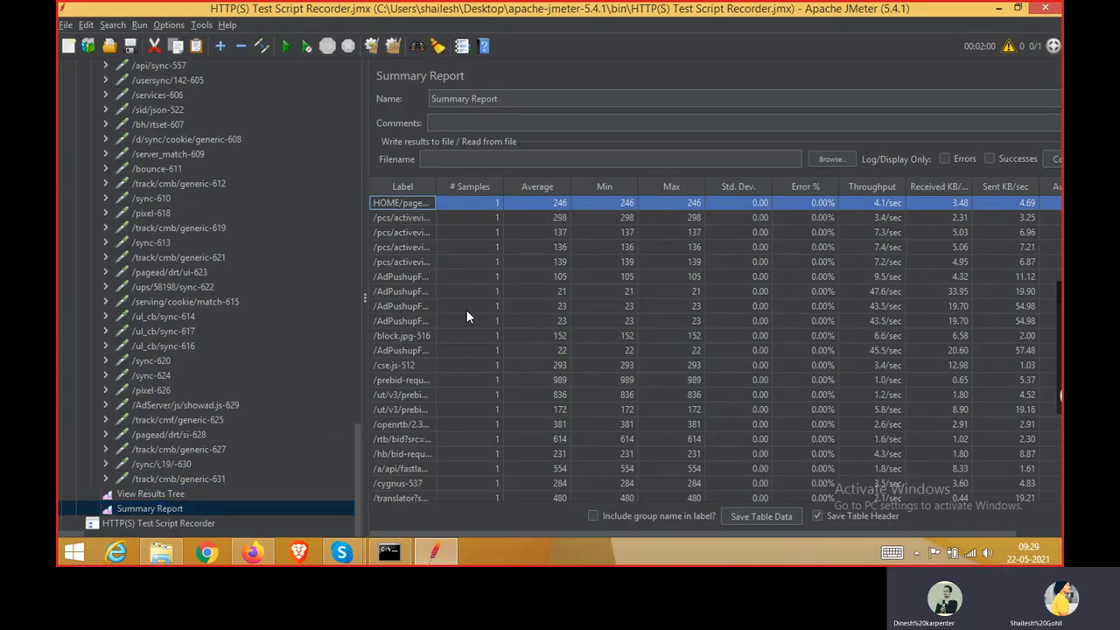
scroll(467, 310, "down", 11)
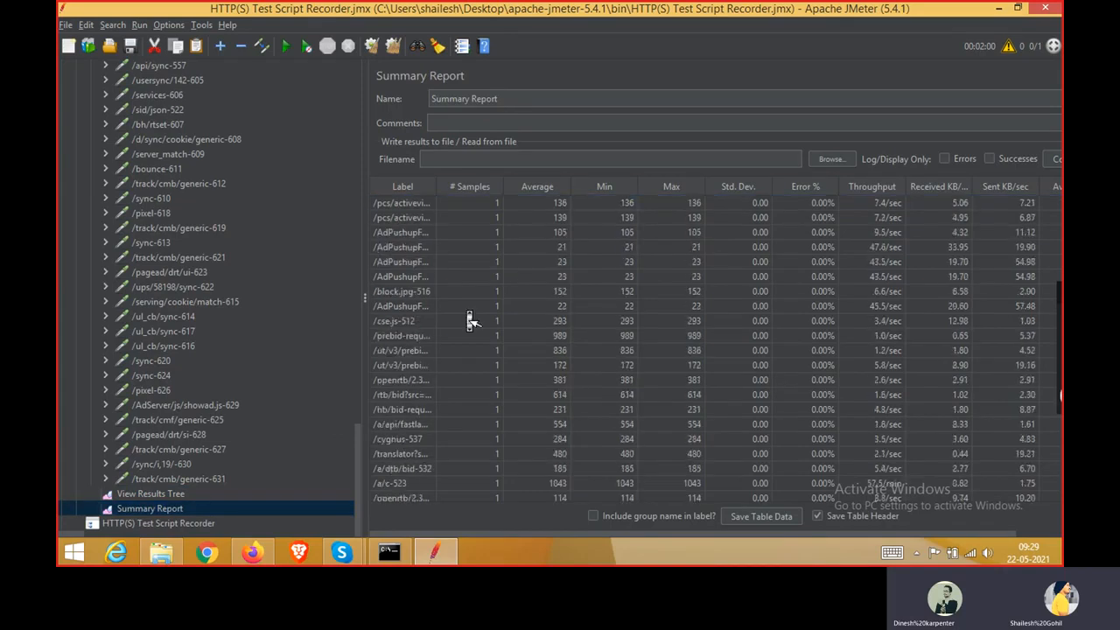
scroll(467, 309, "up", 11)
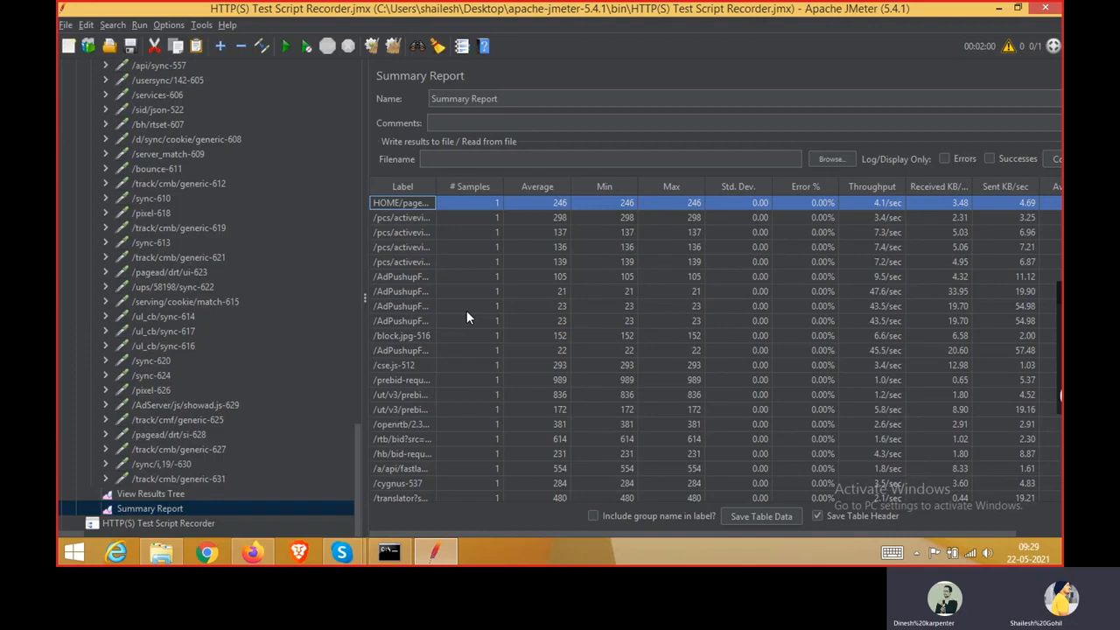
Select an /AdPushupFeedbackWebService row in the Summary Report, then return to View Results Tree and look through the failed requests
left_click(437, 312)
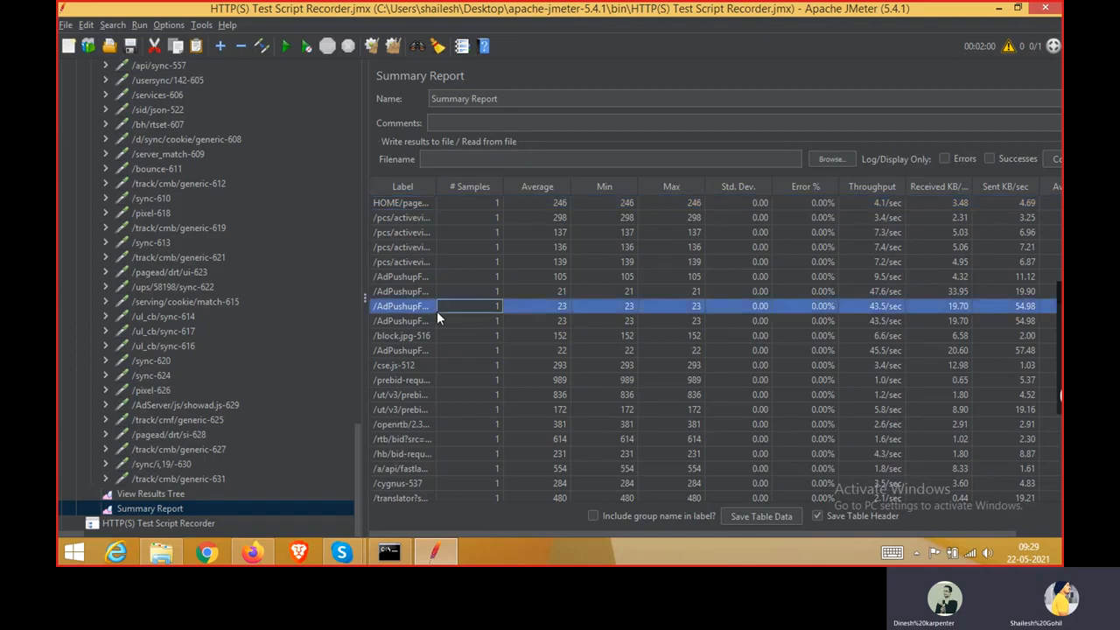
left_click(171, 495)
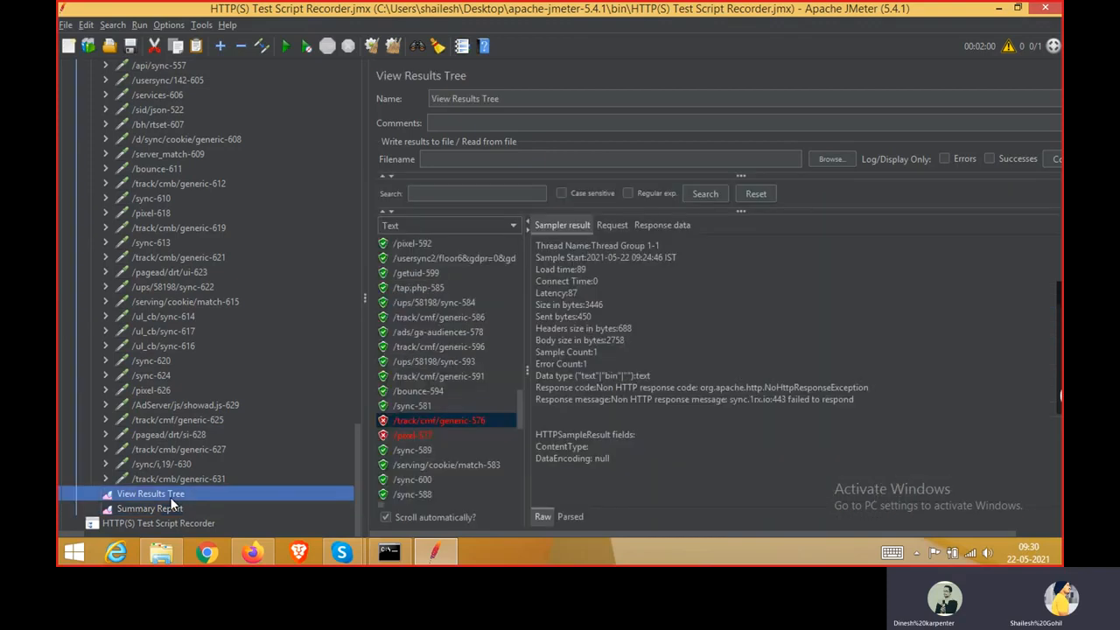
left_click(429, 435)
left_click(457, 421)
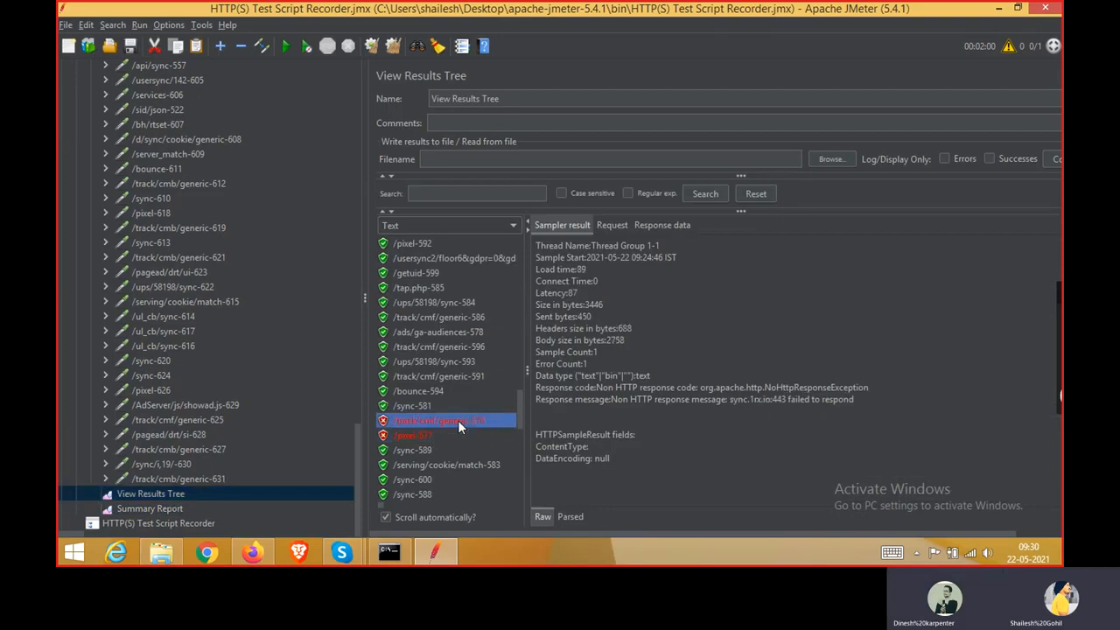
scroll(405, 350, "up", 2)
scroll(405, 350, "down", 10)
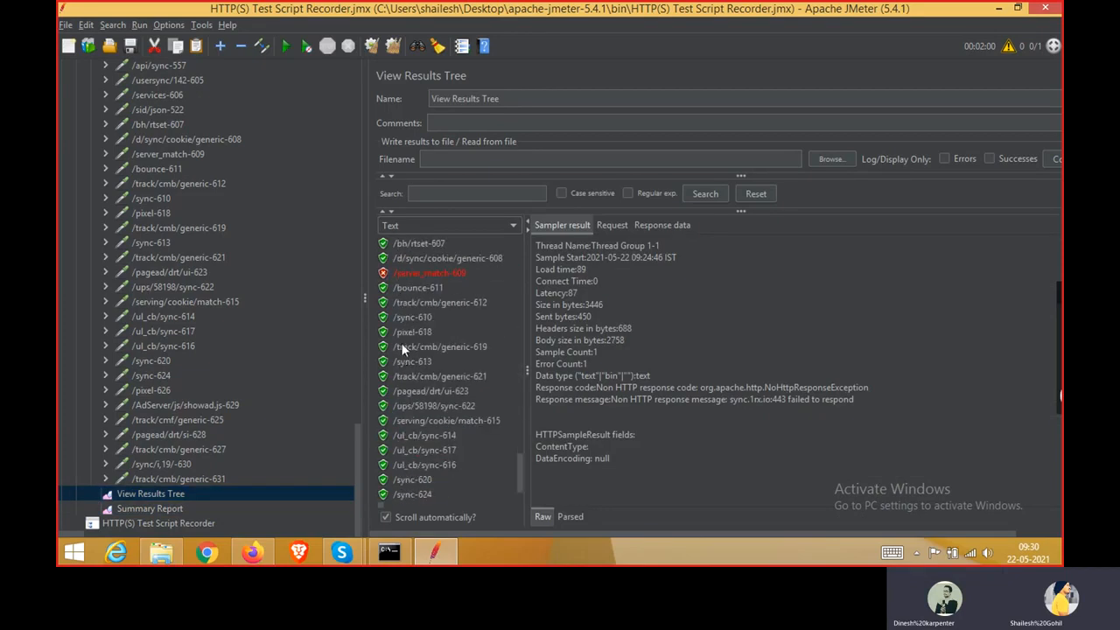
scroll(405, 350, "up", 8)
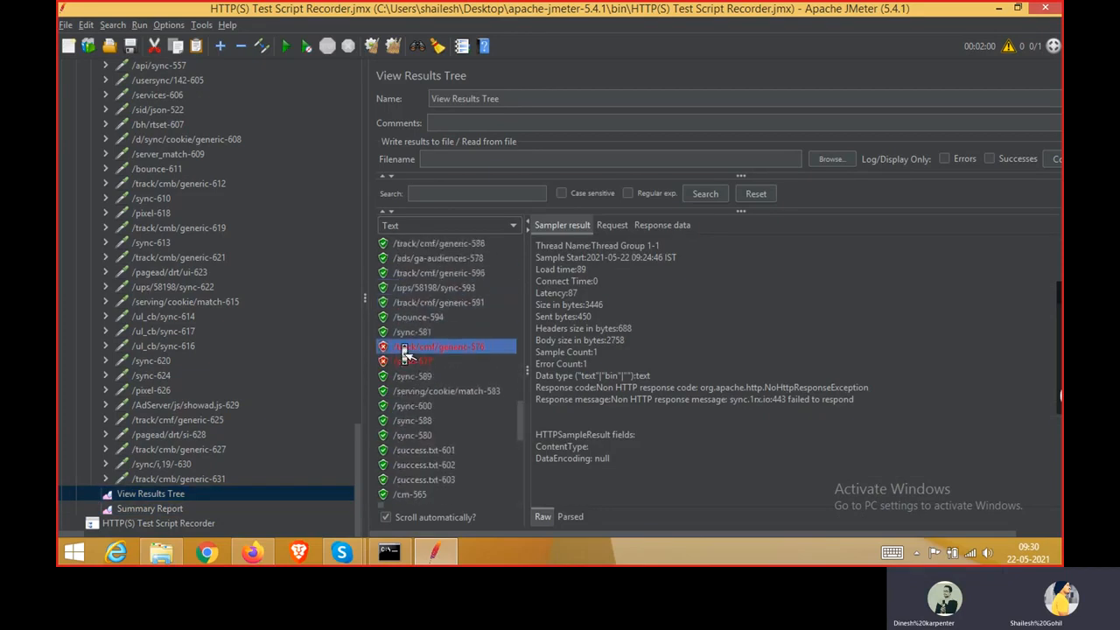
scroll(405, 349, "up", 8)
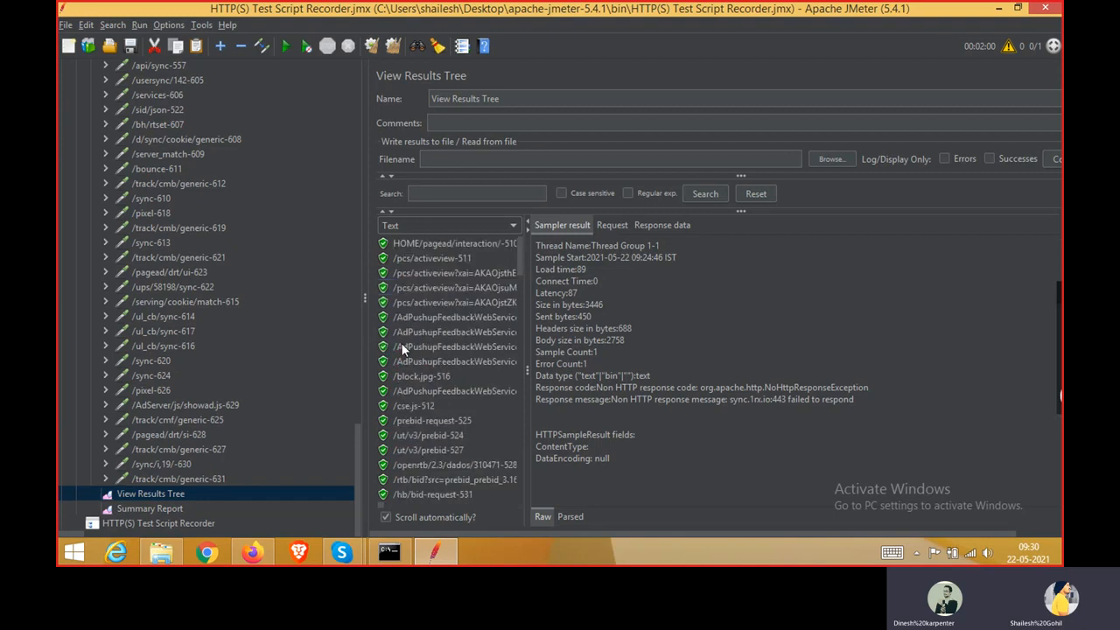
Collapse the Recording Controller in the test plan tree
scroll(243, 340, "up", 3)
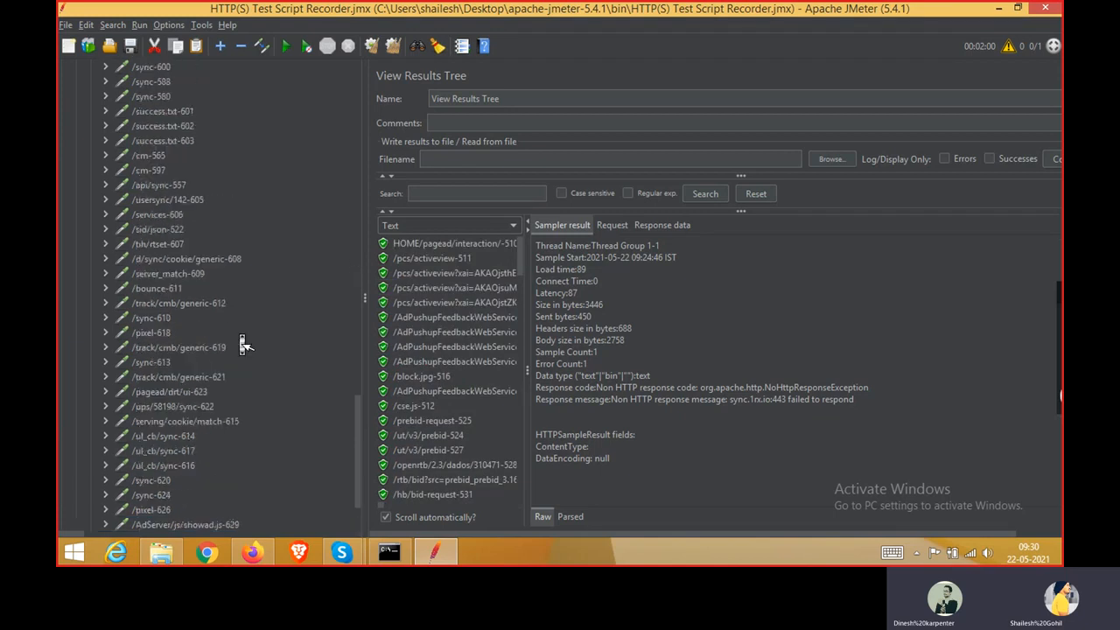
scroll(243, 345, "up", 10)
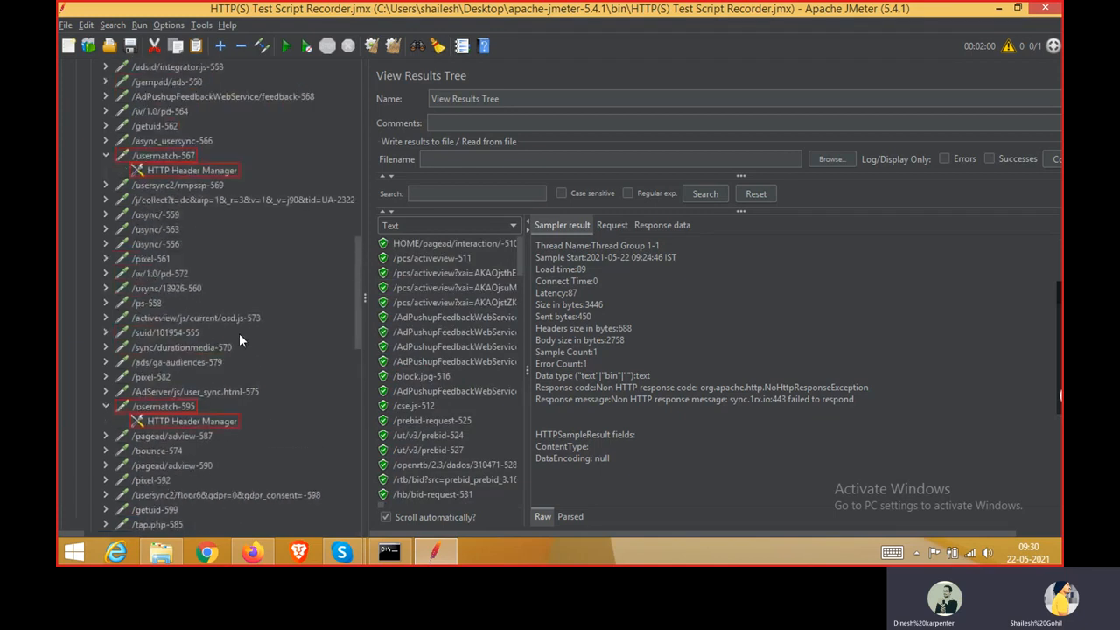
scroll(239, 333, "up", 10)
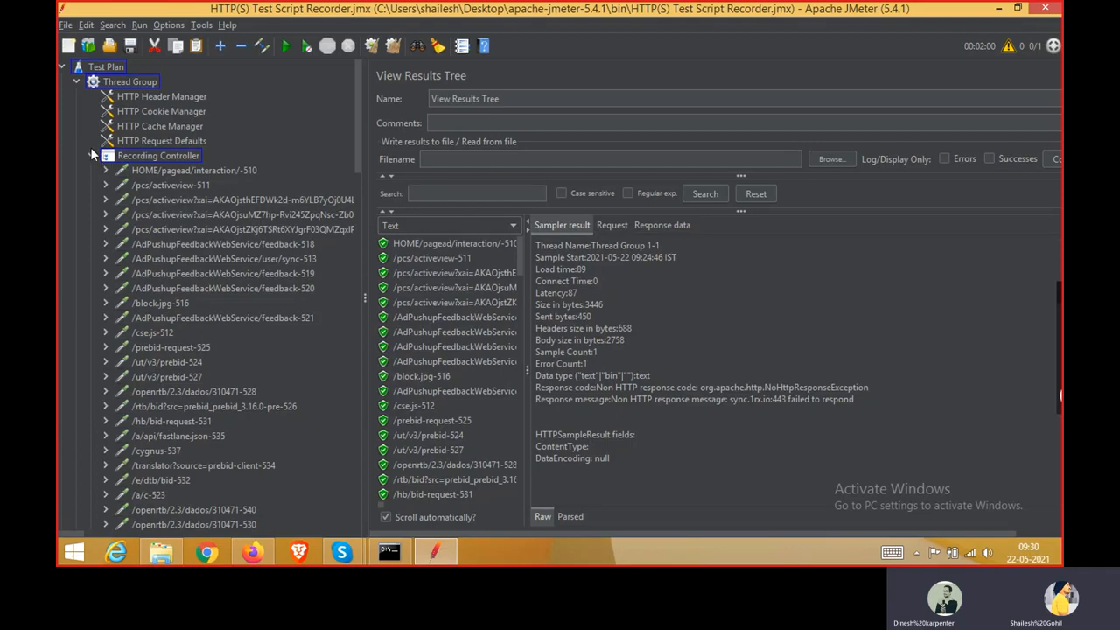
left_click(93, 155)
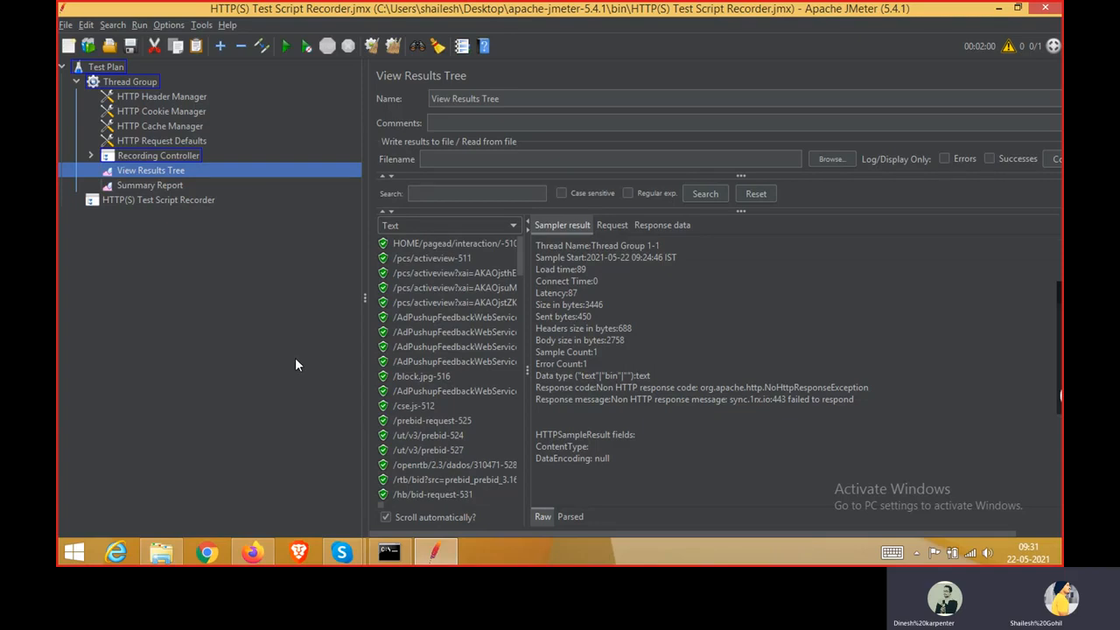
Add a Simple Controller logic controller to the Thread Group
right_click(145, 80)
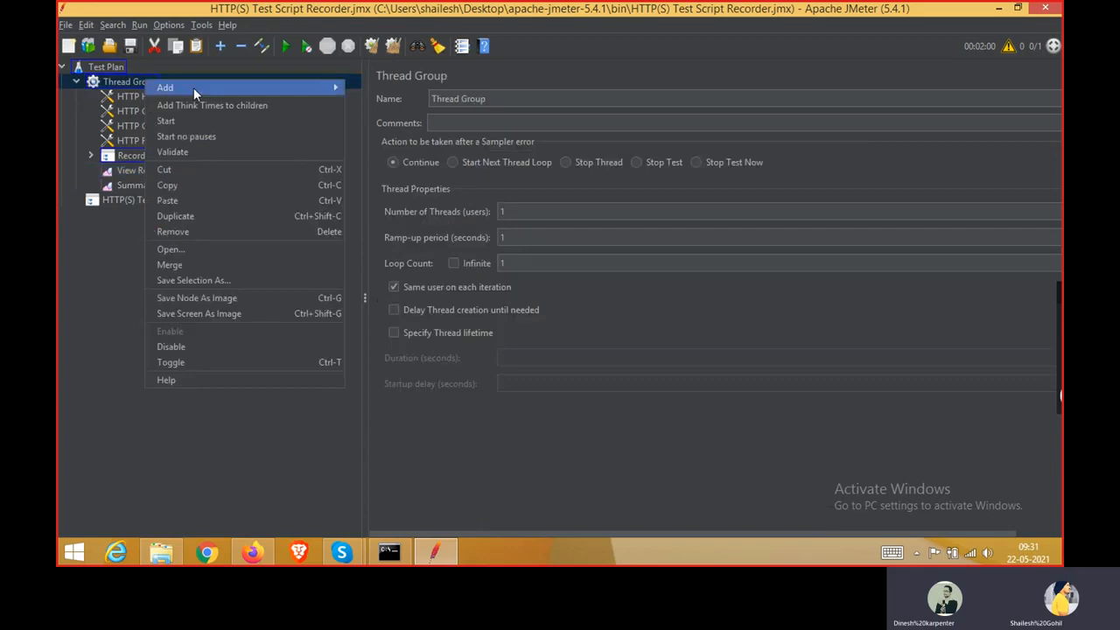
mouse_move(194, 88)
mouse_move(353, 90)
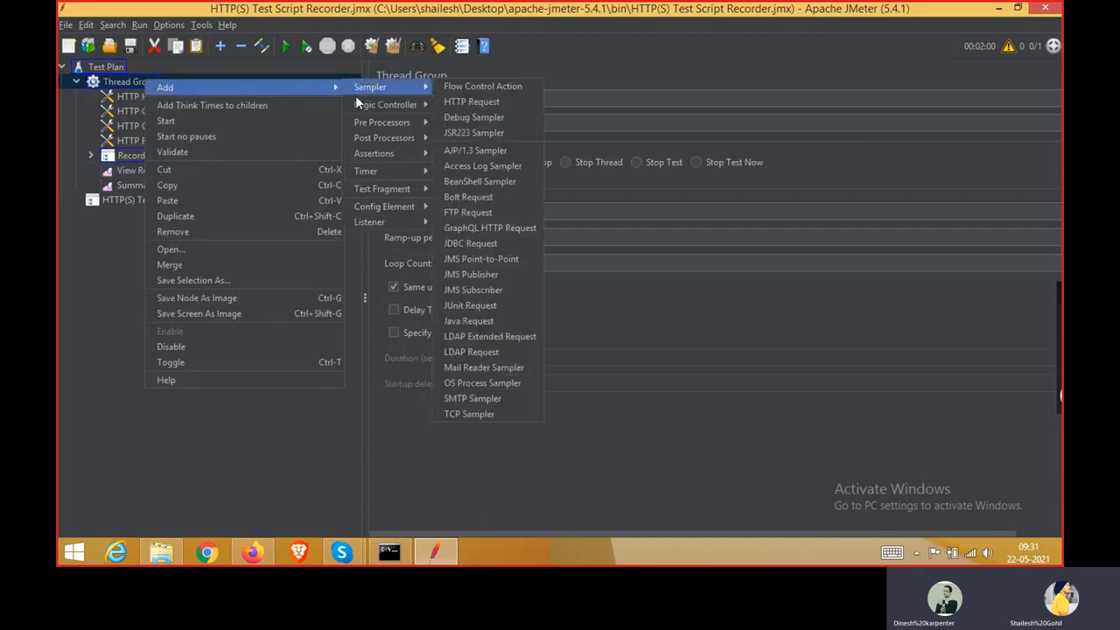
mouse_move(398, 207)
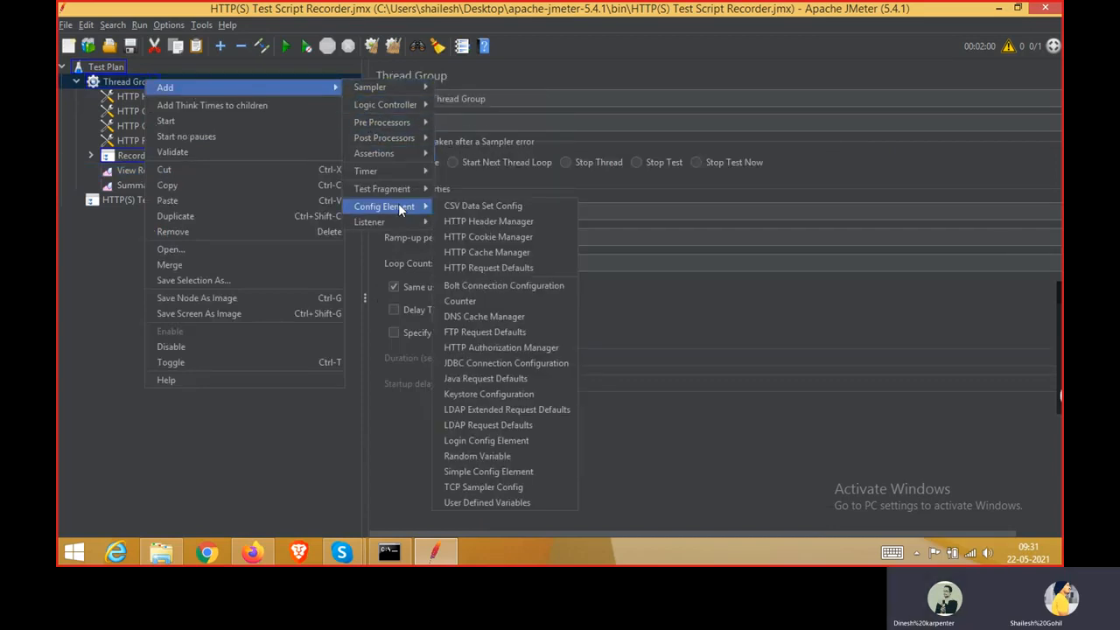
mouse_move(402, 173)
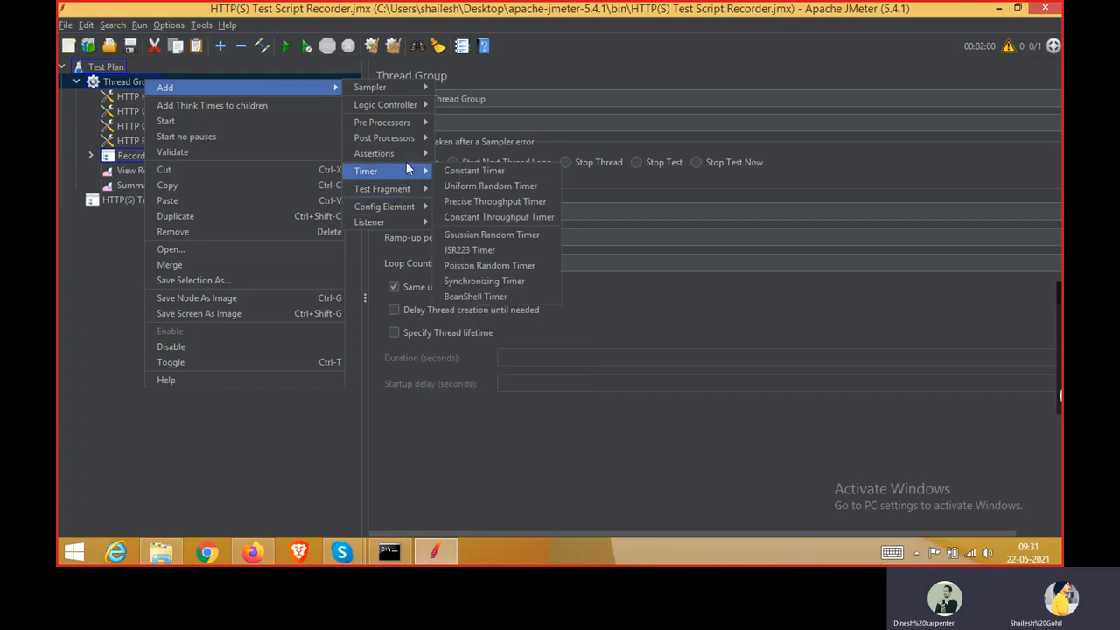
mouse_move(406, 105)
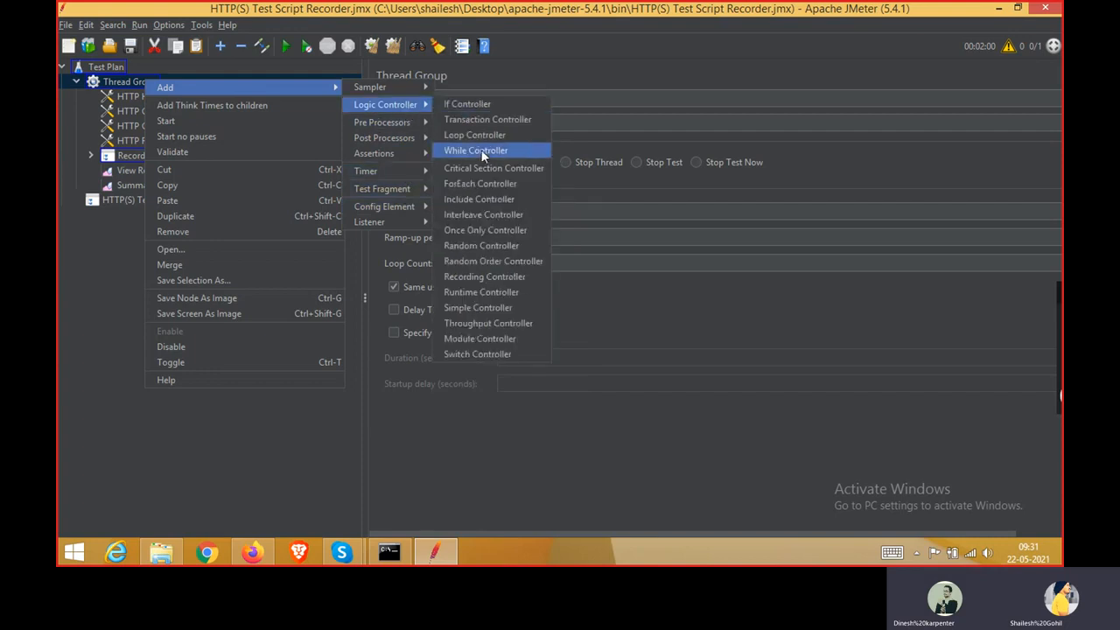
left_click(518, 310)
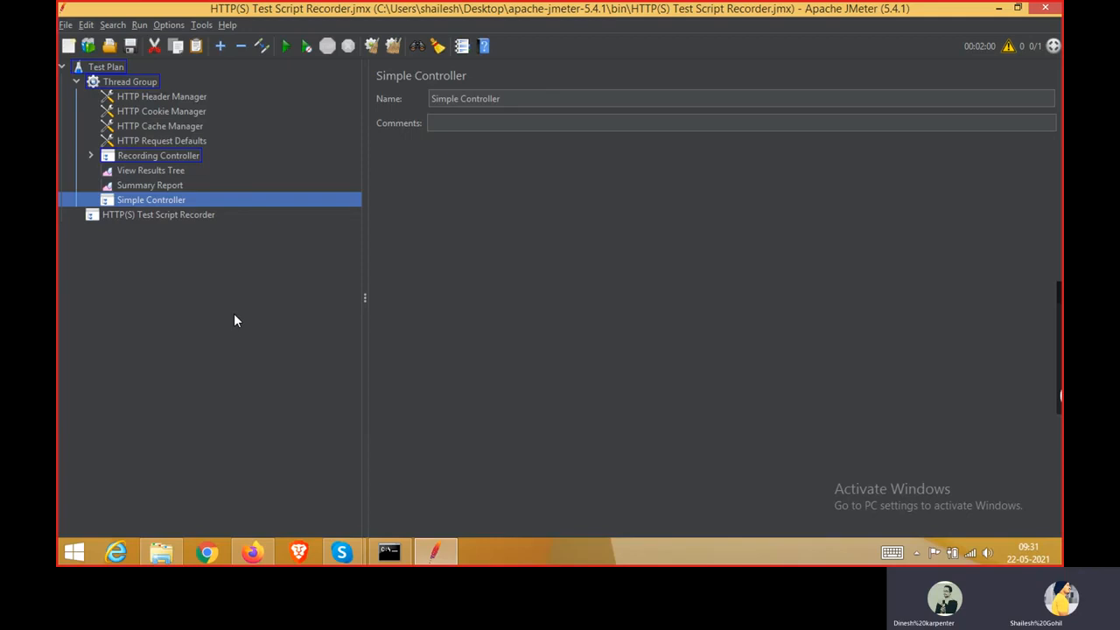
Expand the Recording Controller and display the settings of the recorded request /pcs/activeview-511
left_click(174, 155)
double_click(91, 155)
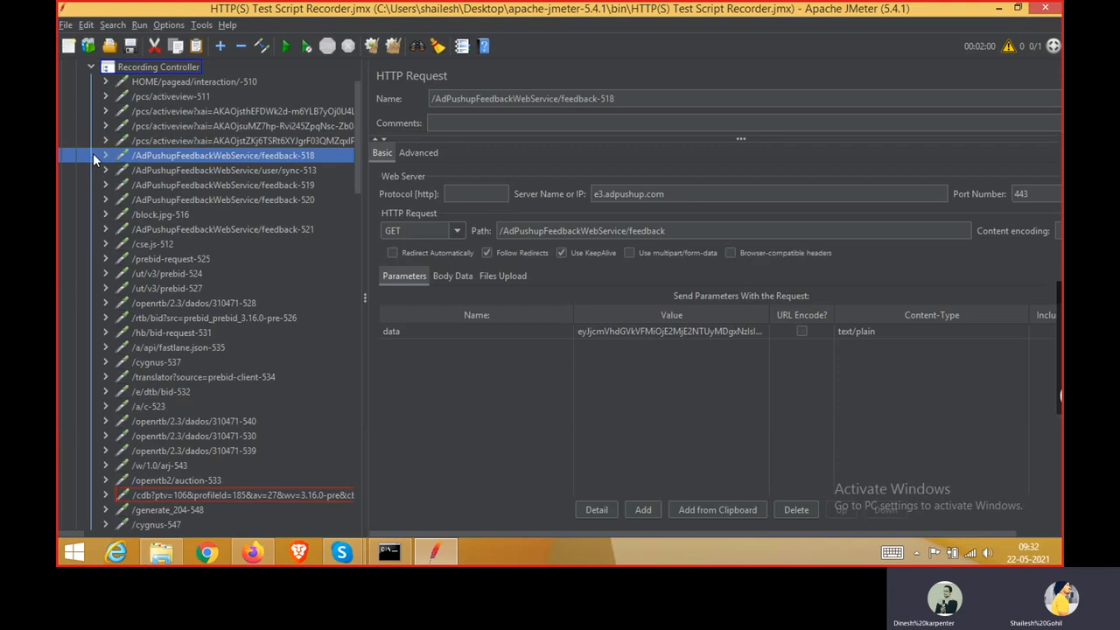
scroll(186, 216, "up", 1)
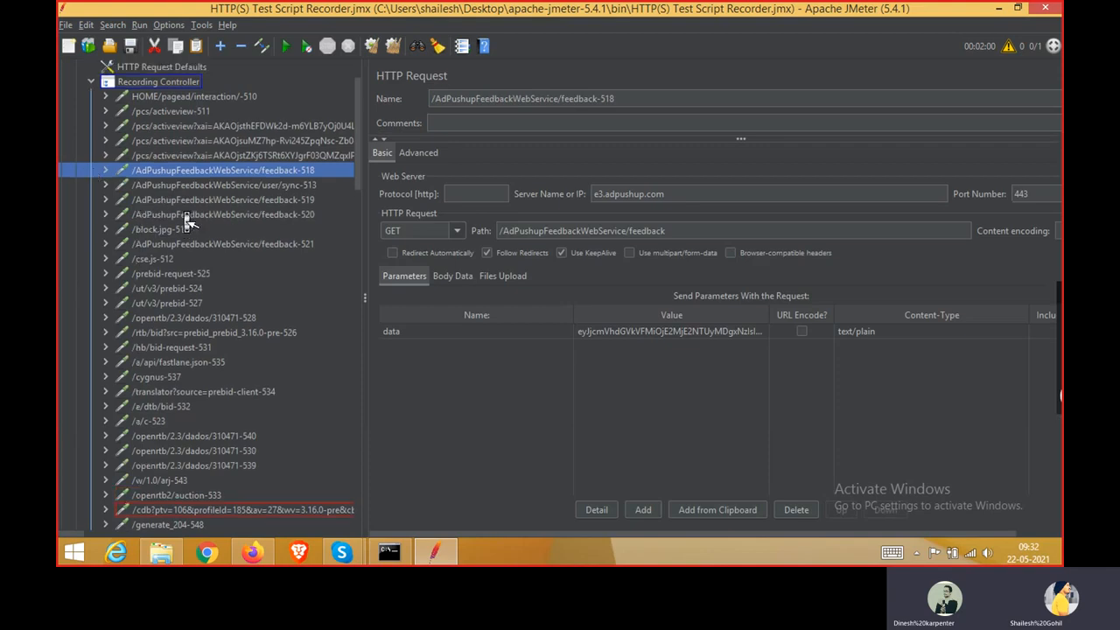
left_click(179, 113)
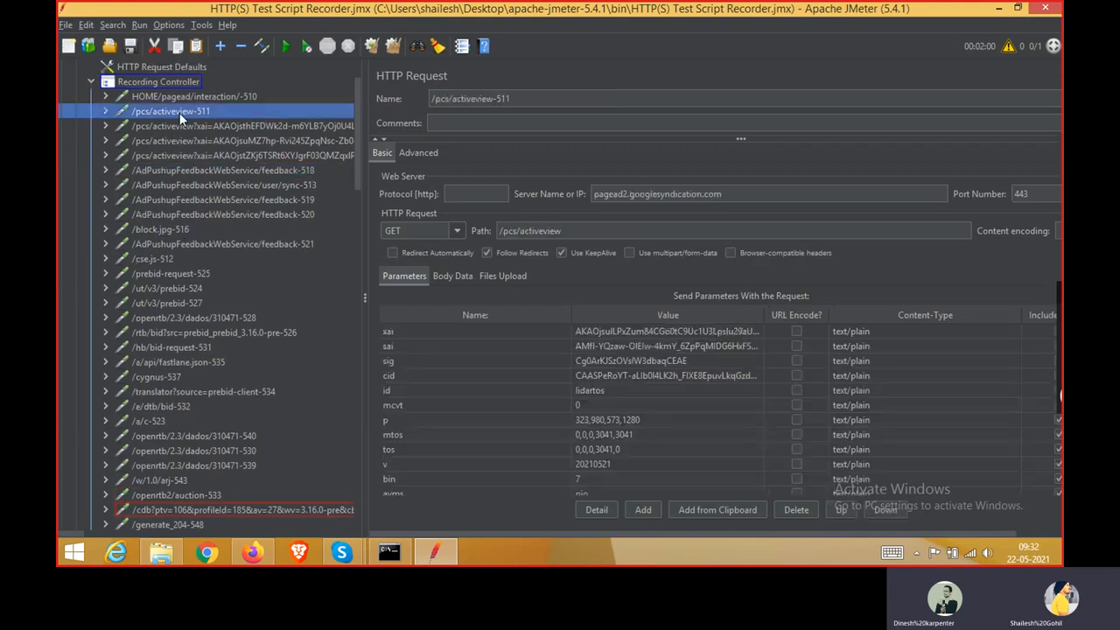
Move the five consecutive requests from the first /pcs/activeview?xai= entry through /AdPushupFeedbackWebService/user/sync-513 into the Simple Controller
left_click(188, 188)
key("shift+Up")
key("shift+Up")
key("shift+Up")
key("shift+Up")
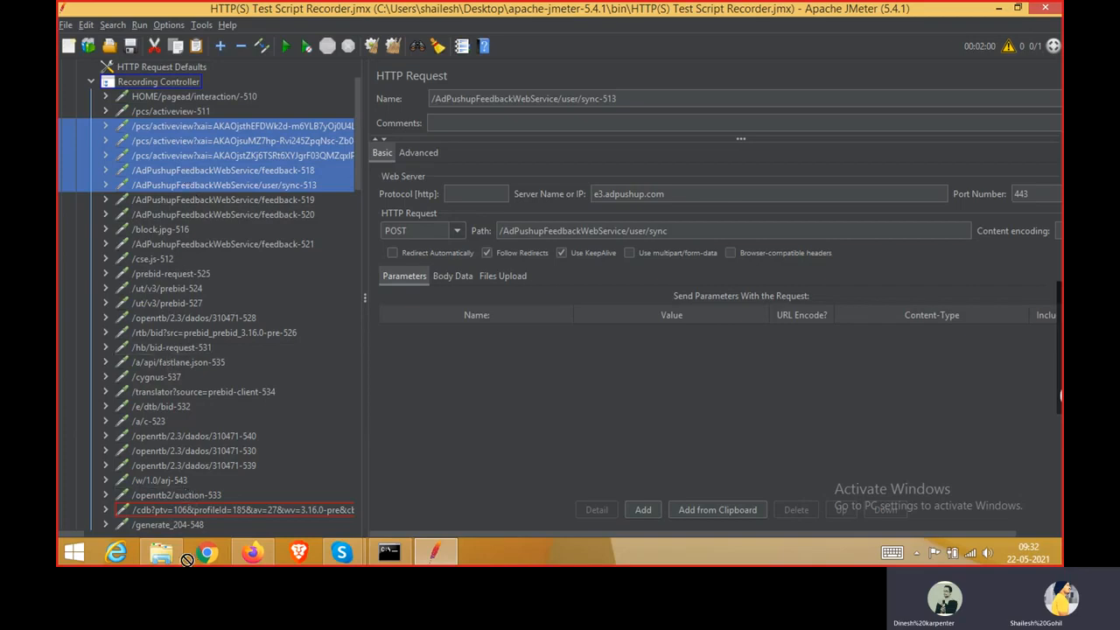
scroll(159, 525, "down", 3)
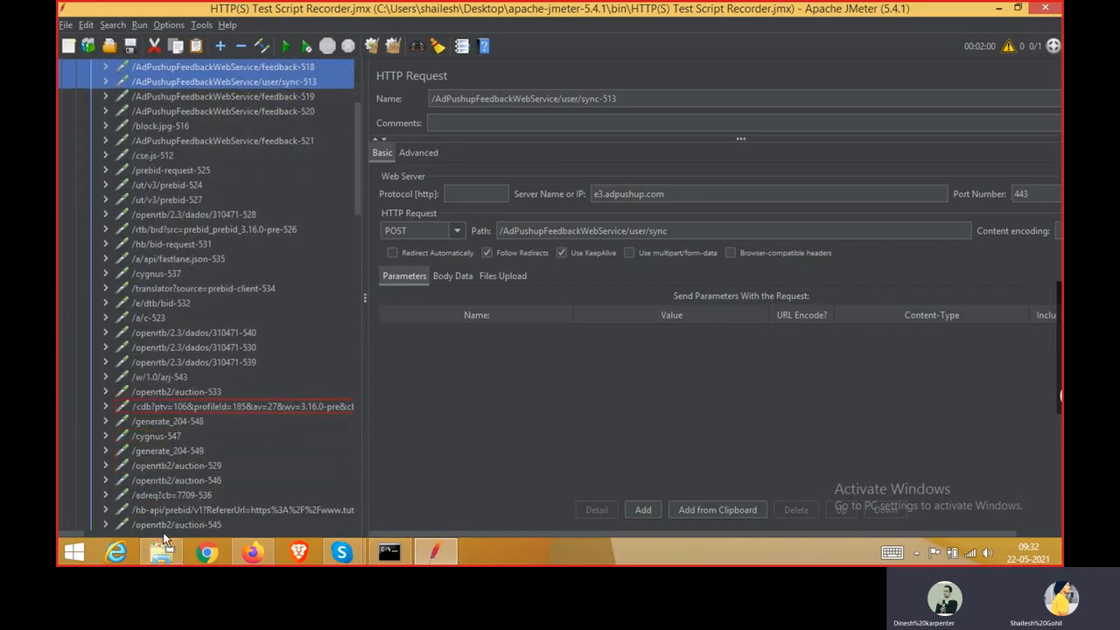
scroll(166, 525, "down", 1)
scroll(174, 498, "down", 1)
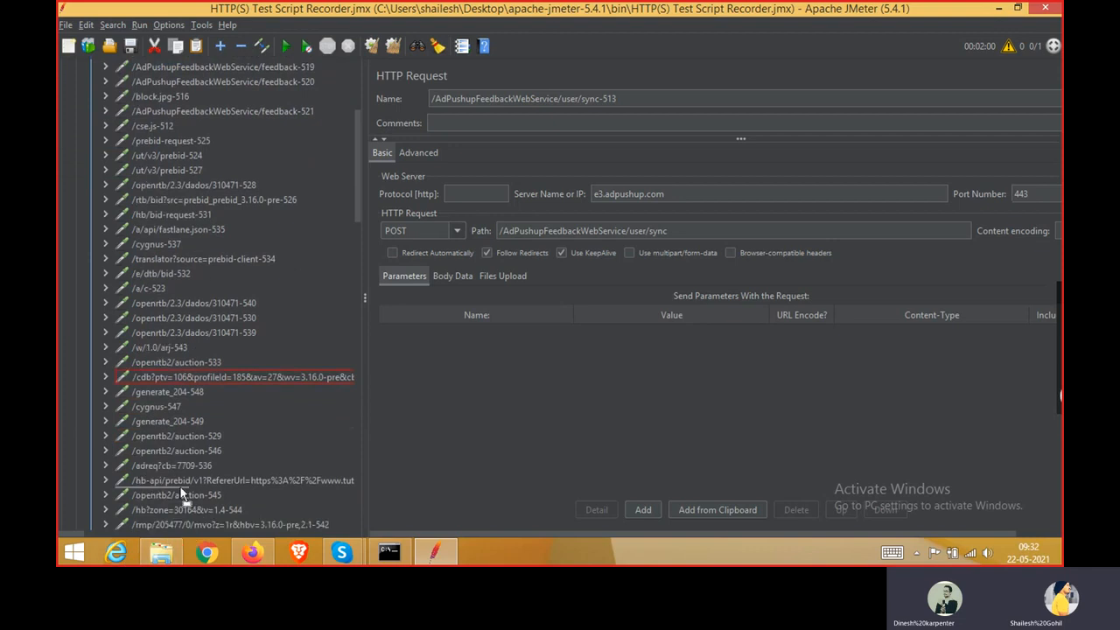
scroll(131, 525, "down", 3)
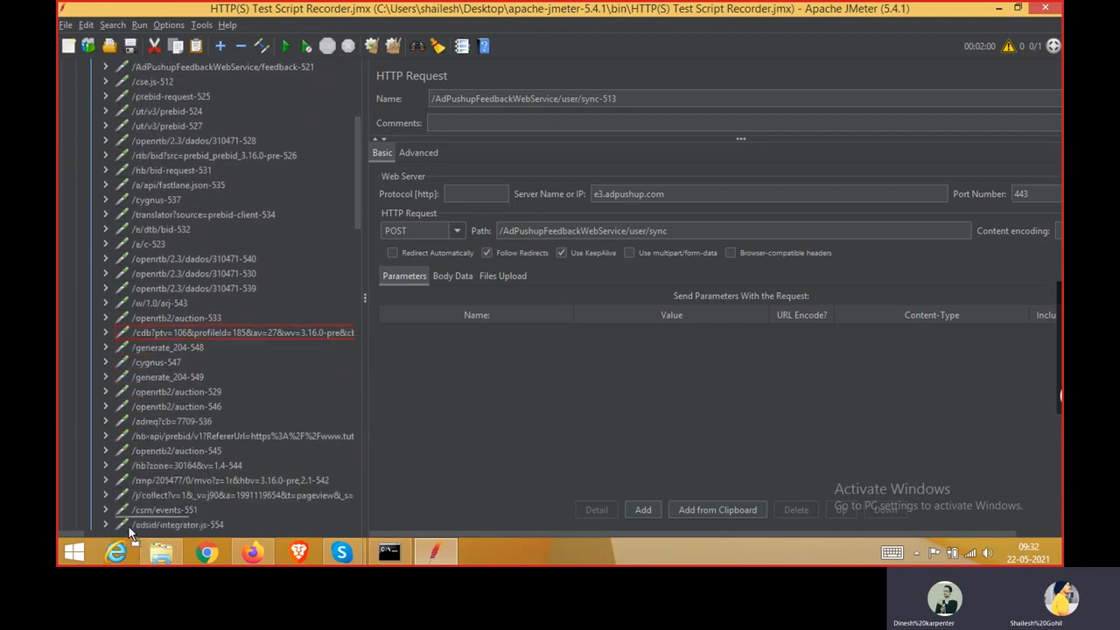
scroll(128, 526, "down", 5)
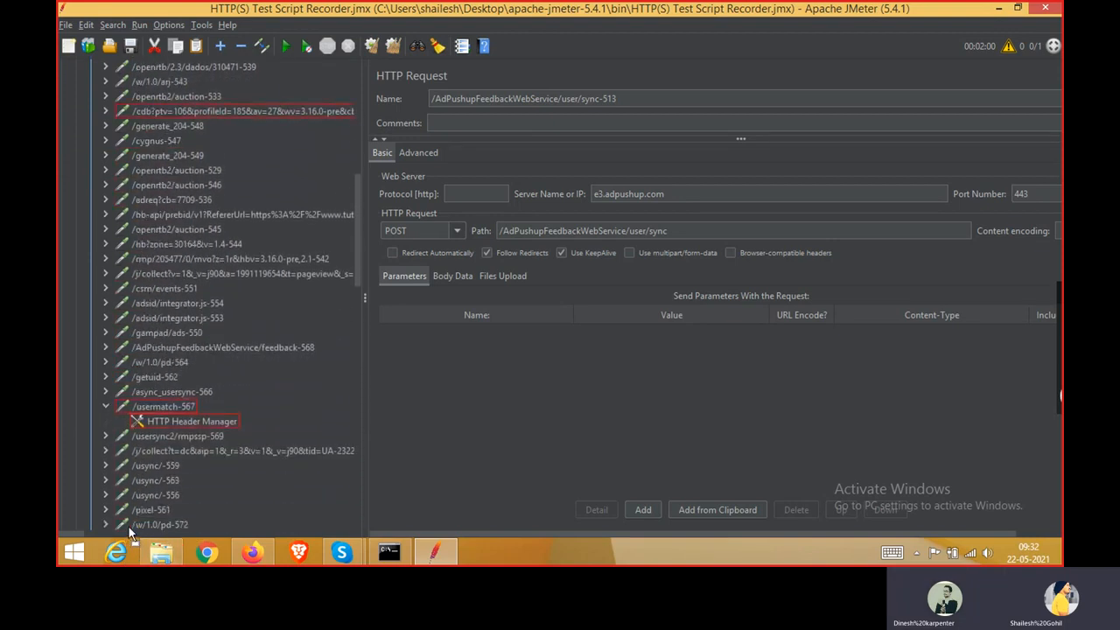
scroll(129, 527, "down", 5)
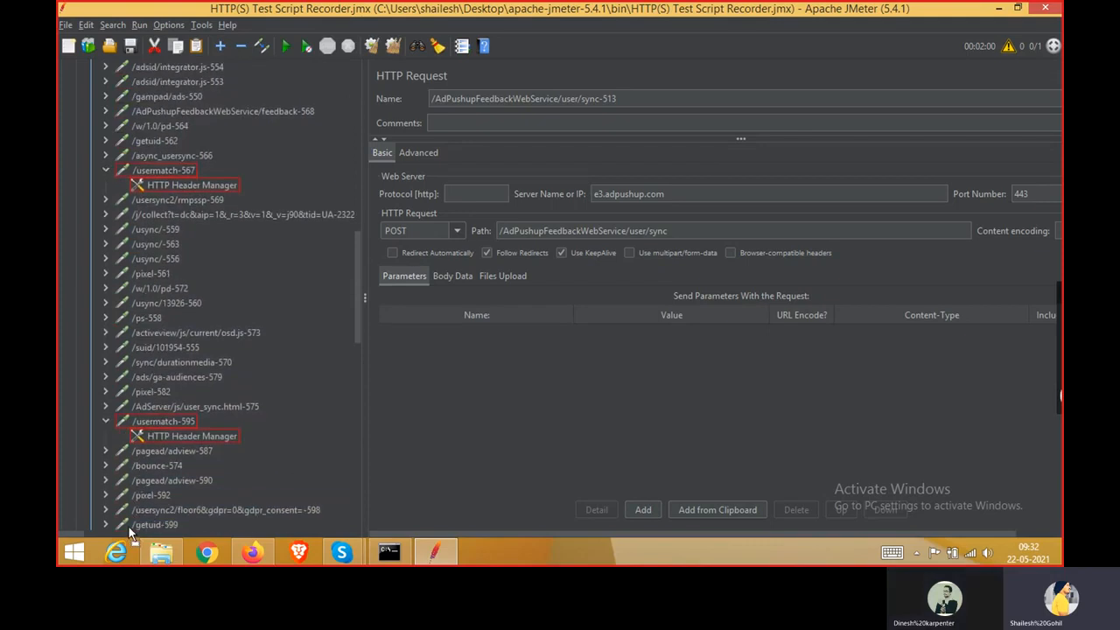
scroll(129, 526, "down", 4)
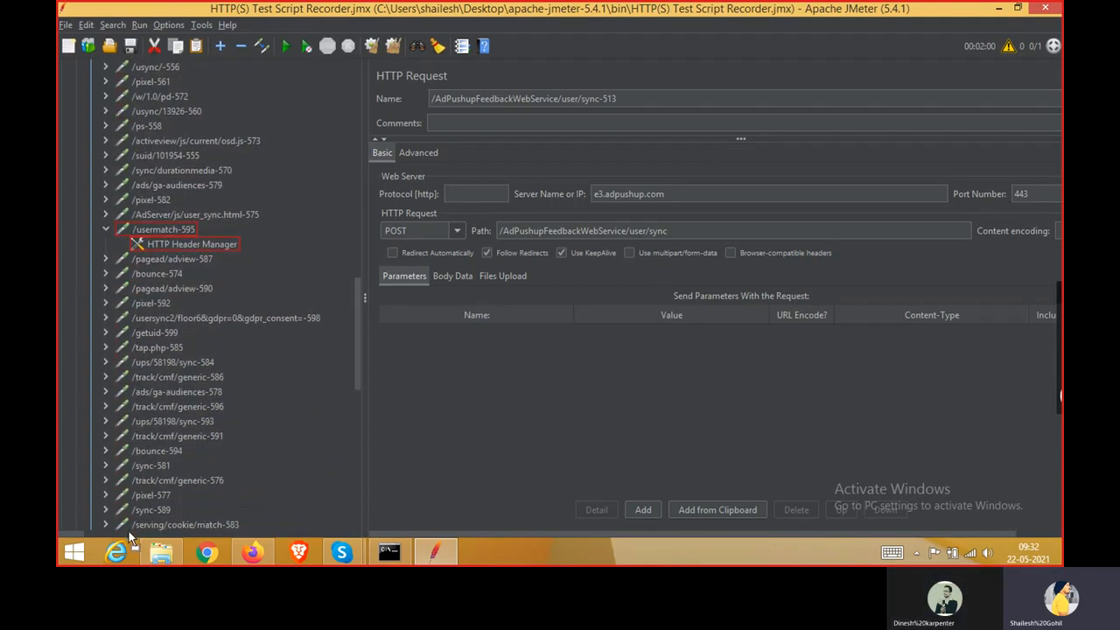
scroll(129, 529, "down", 2)
scroll(127, 525, "down", 5)
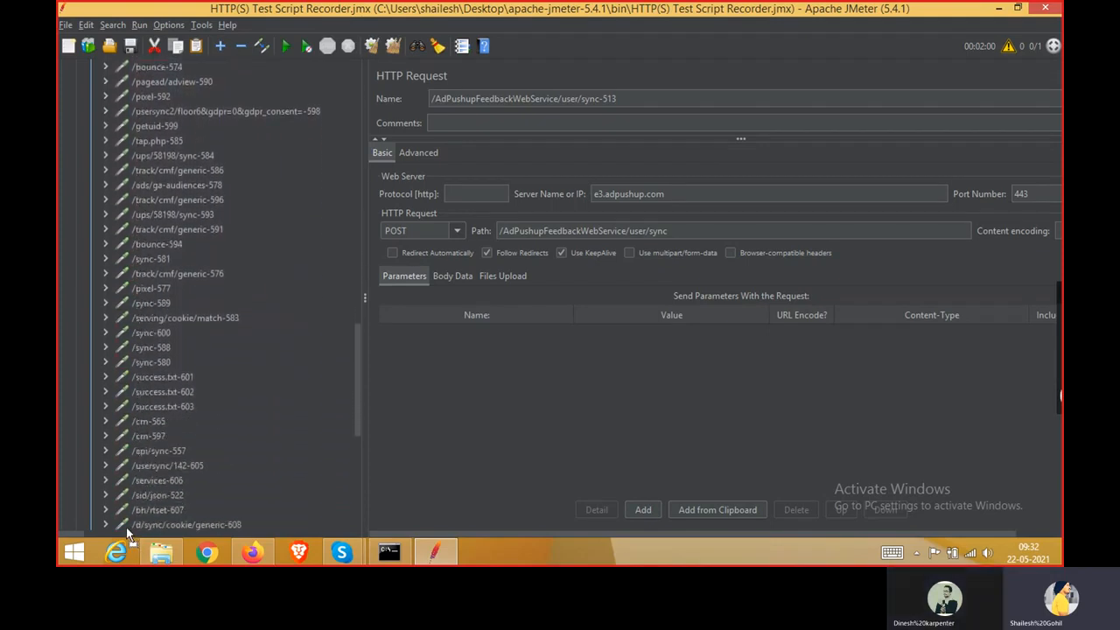
scroll(127, 529, "down", 5)
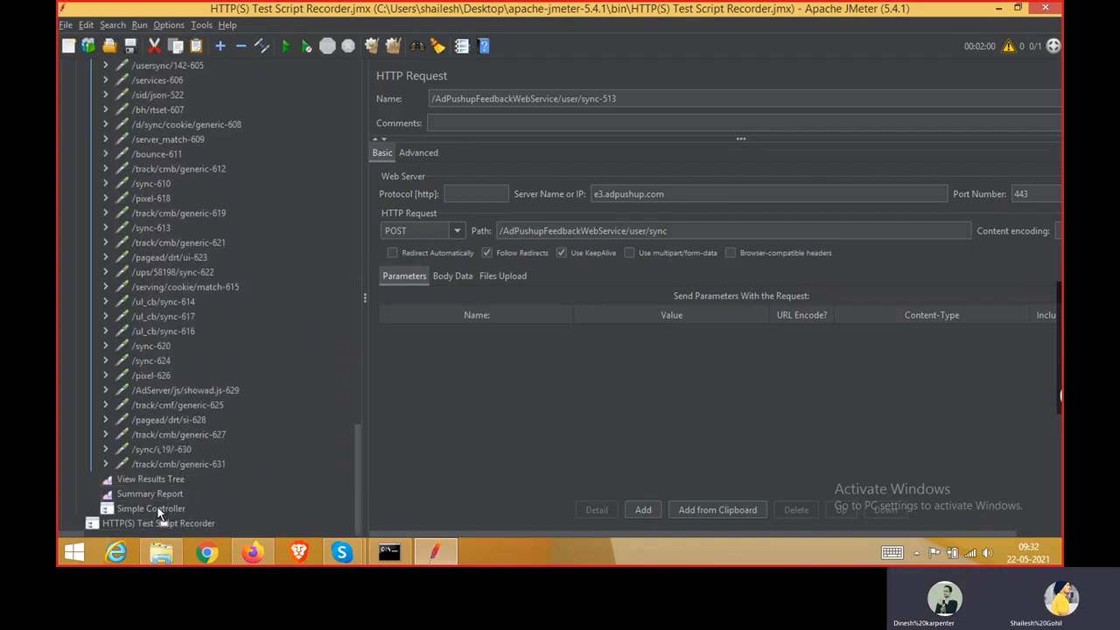
left_click_drag(159, 511, 158, 509)
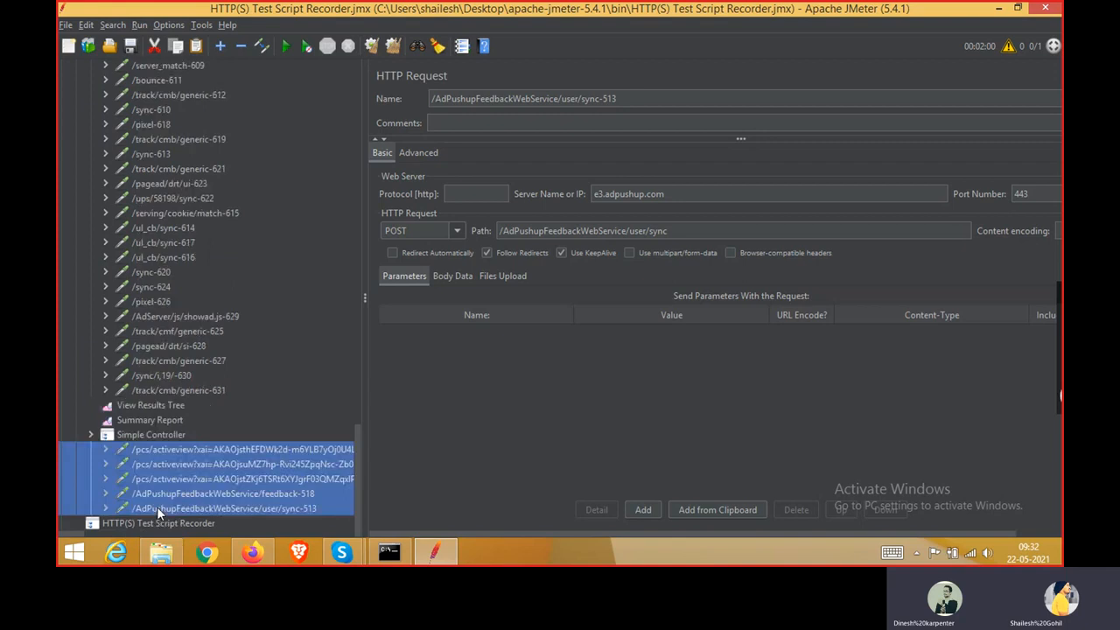
left_click(325, 484)
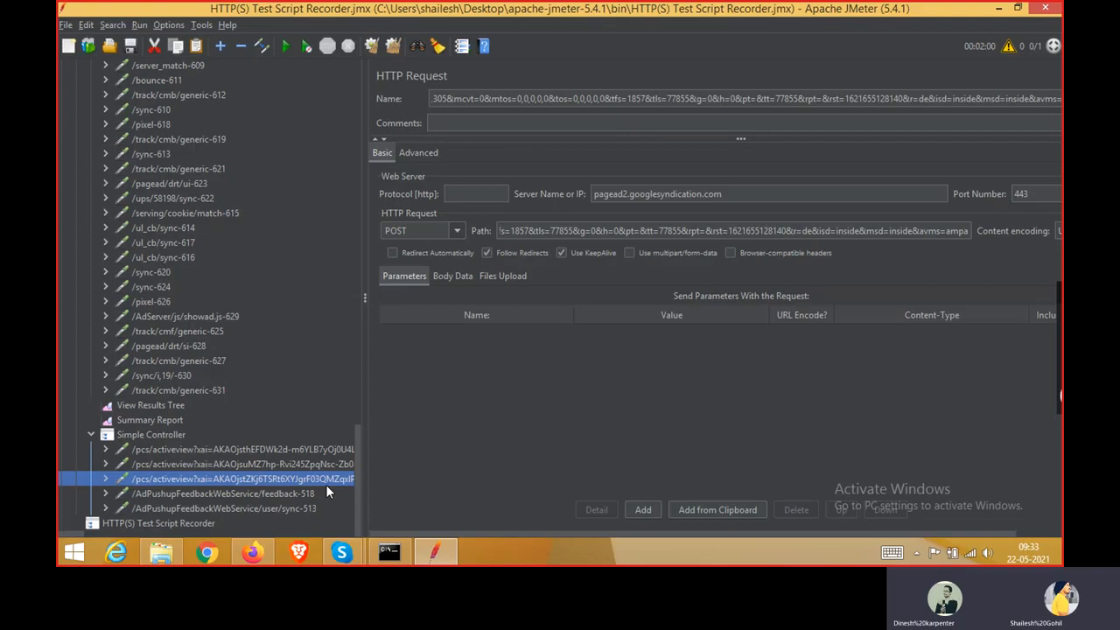
Copy the request /track/cmb/generic-631 from the Recording Controller and paste it into the Simple Controller
left_click(182, 390)
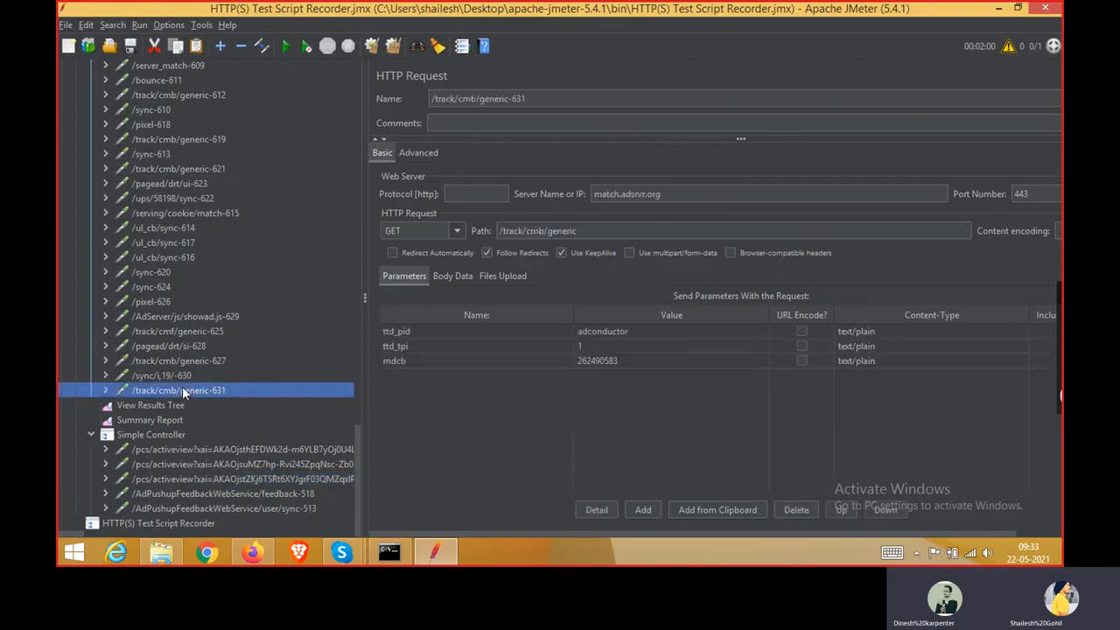
right_click(182, 390)
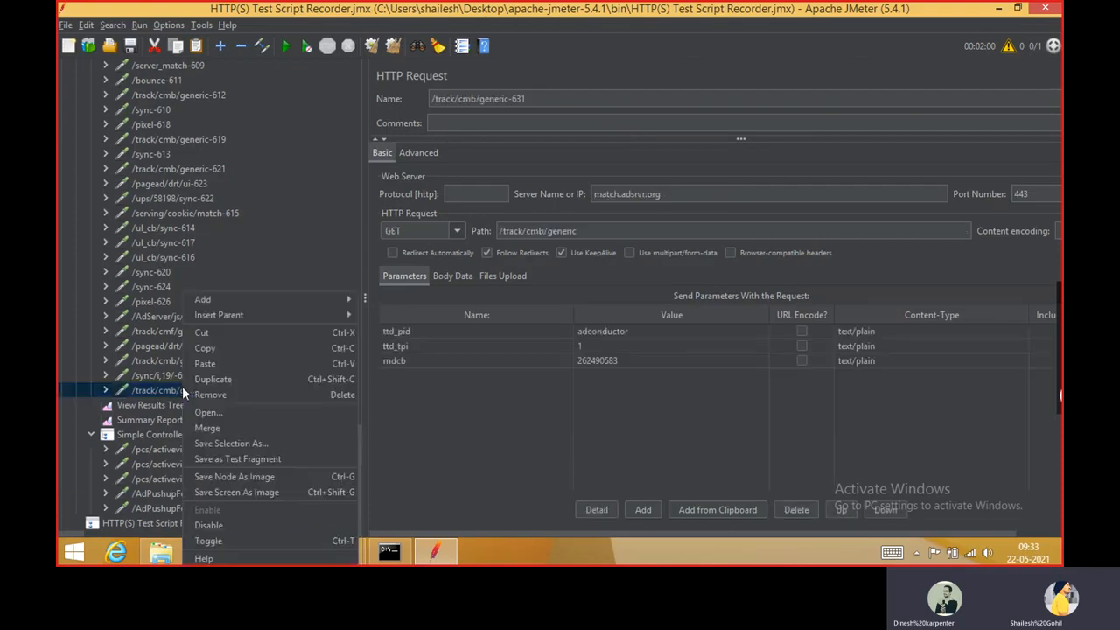
left_click(209, 349)
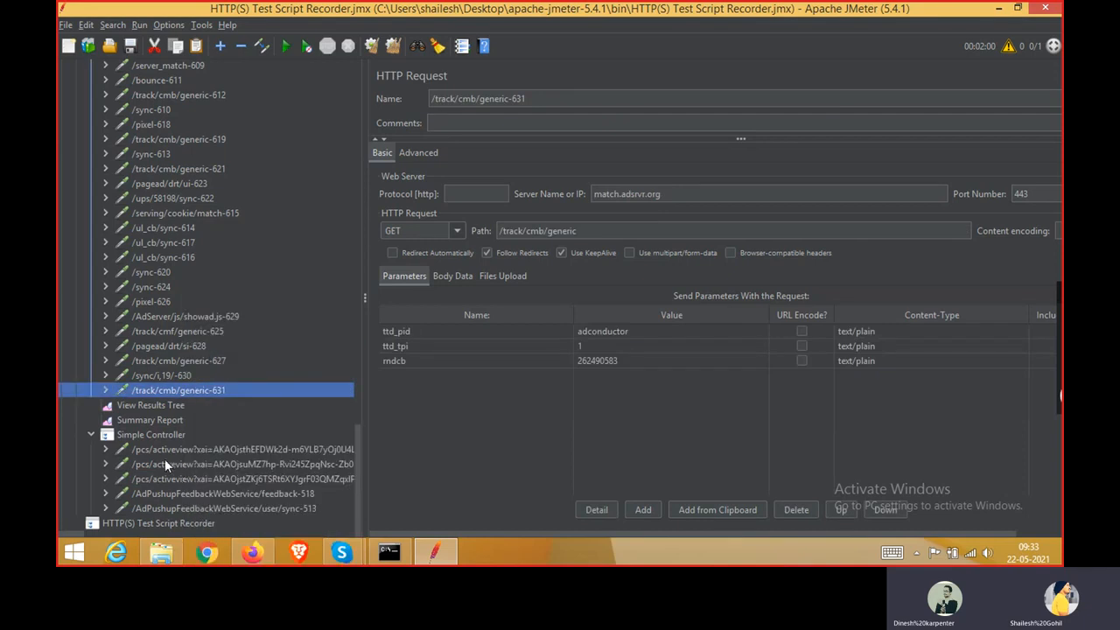
left_click(155, 436)
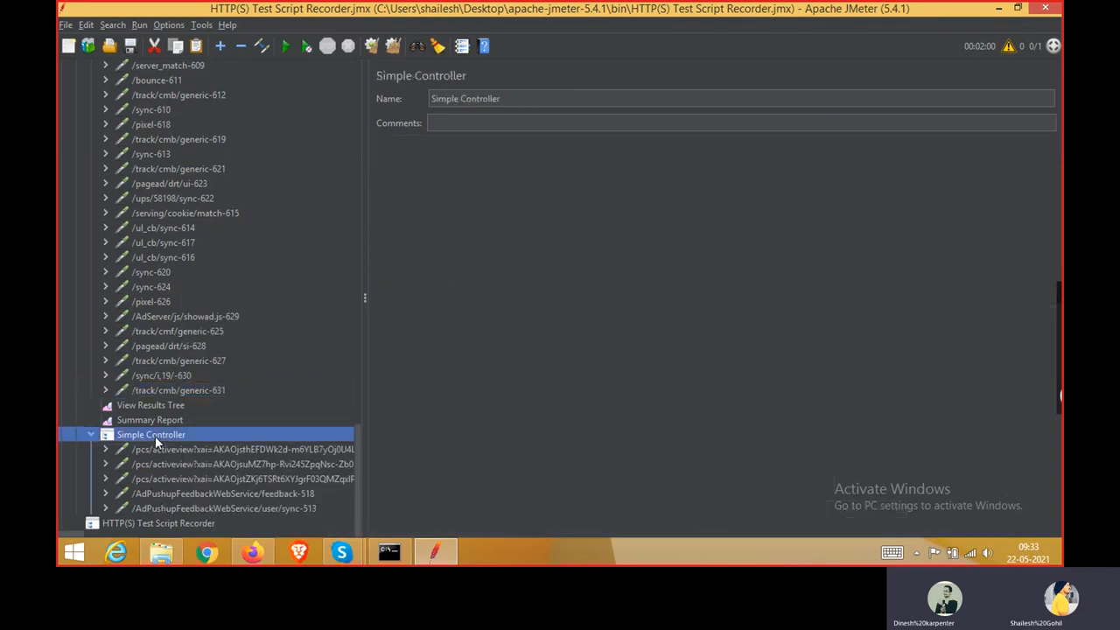
key("ctrl+v")
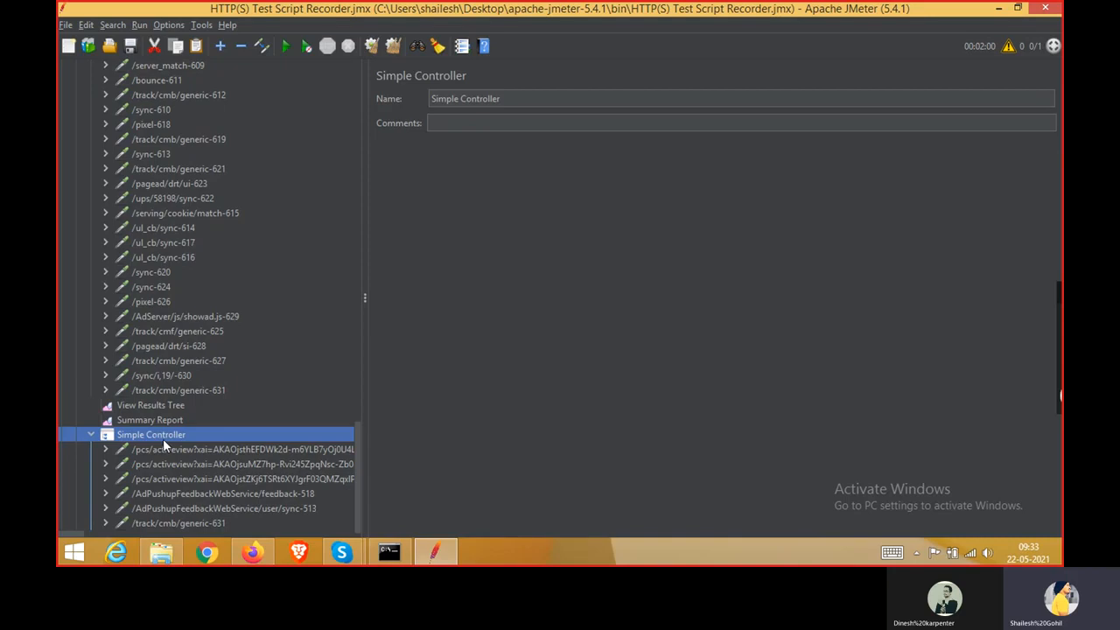
scroll(195, 527, "down", 1)
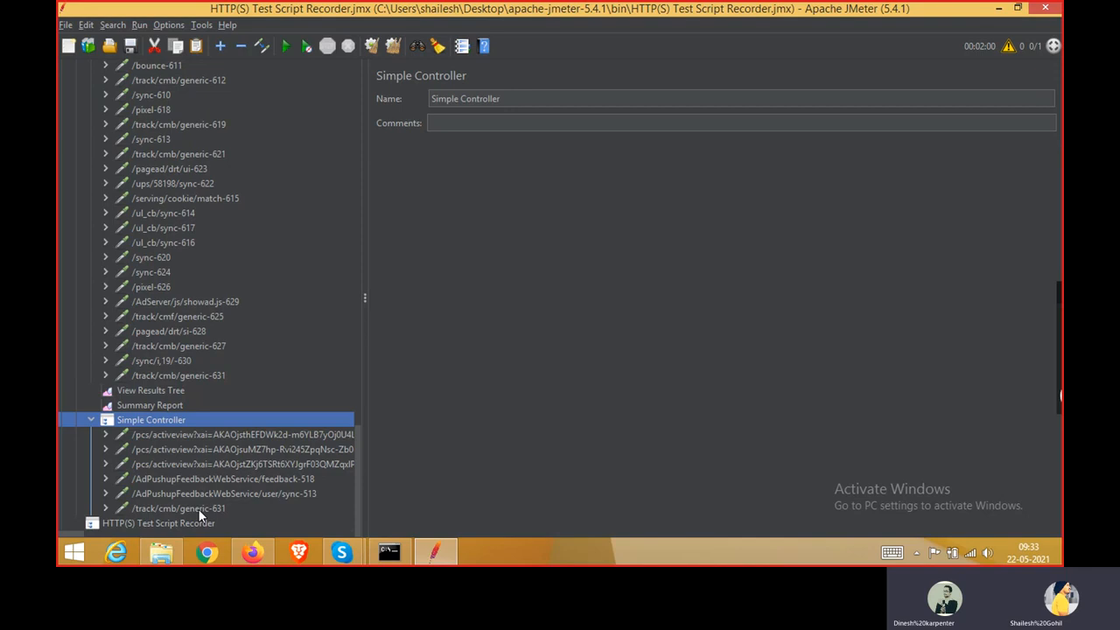
right_click(259, 425)
left_click(179, 447)
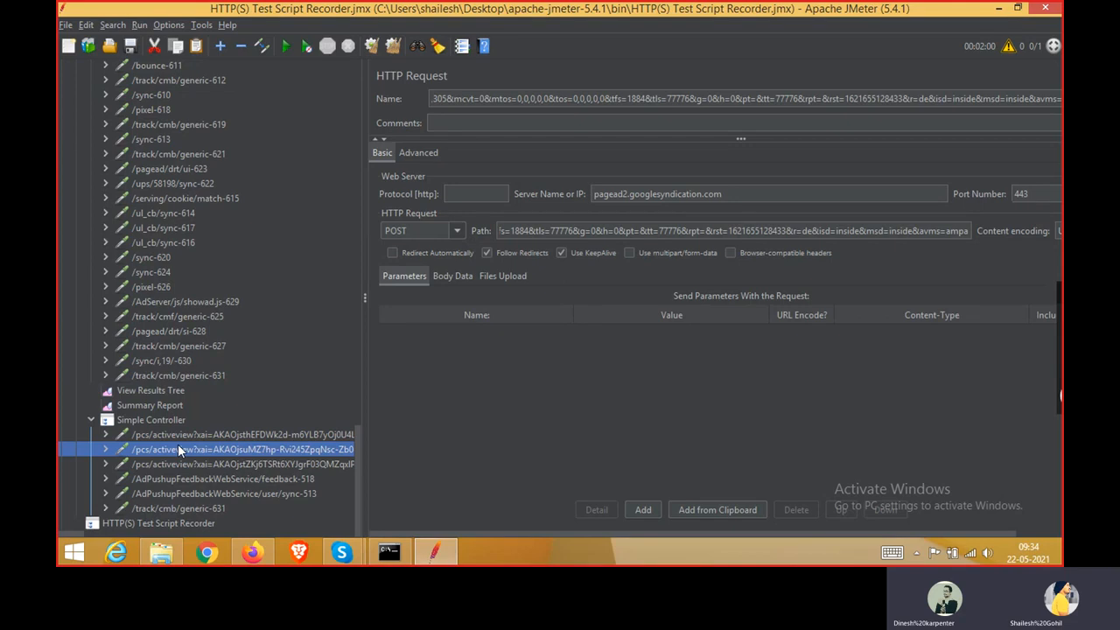
left_click(170, 420)
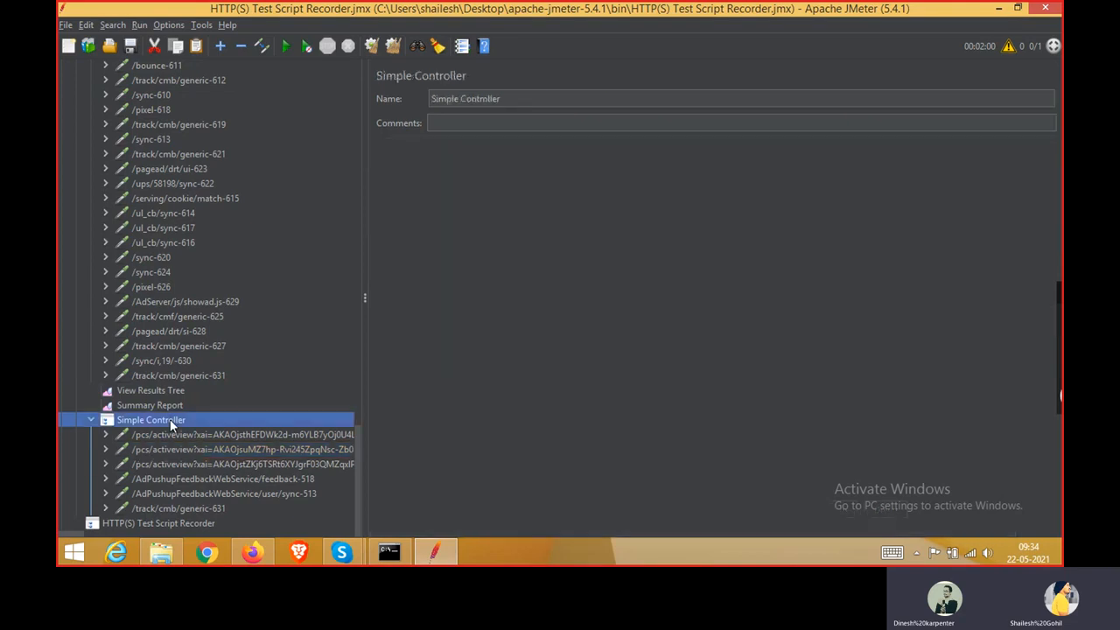
right_click(170, 419)
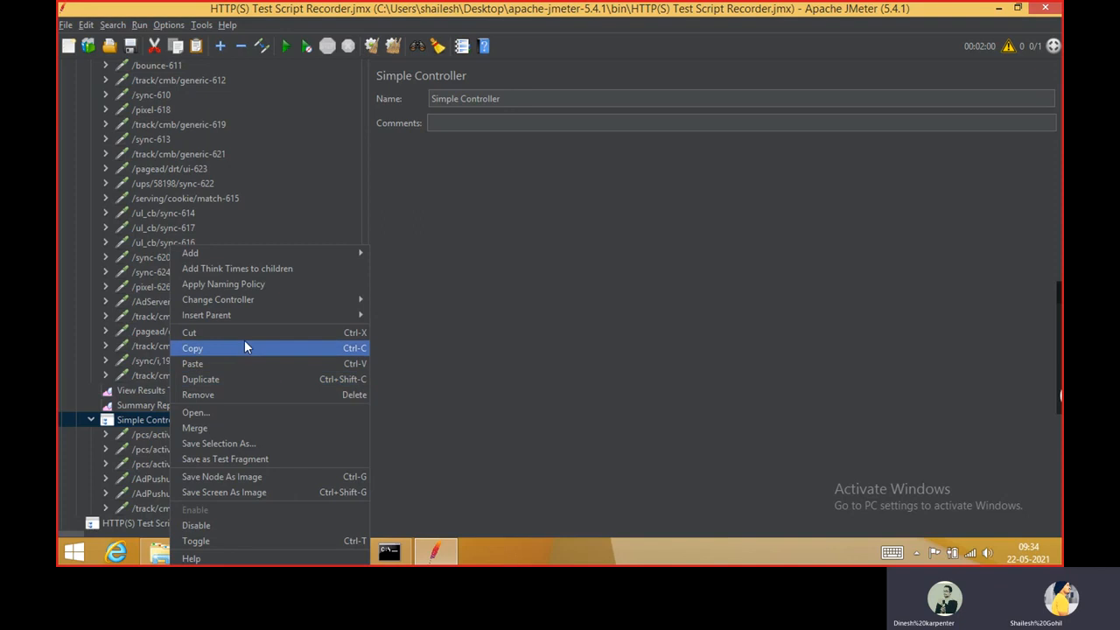
left_click(136, 429)
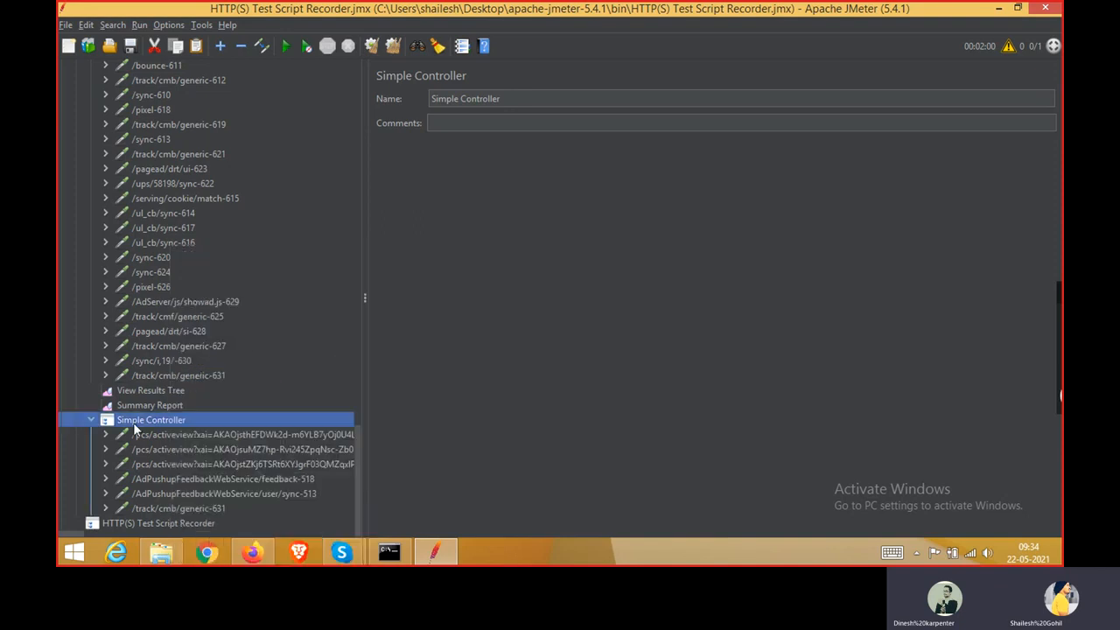
Collapse the Simple Controller and rename it Test_Simple Controller
double_click(142, 423)
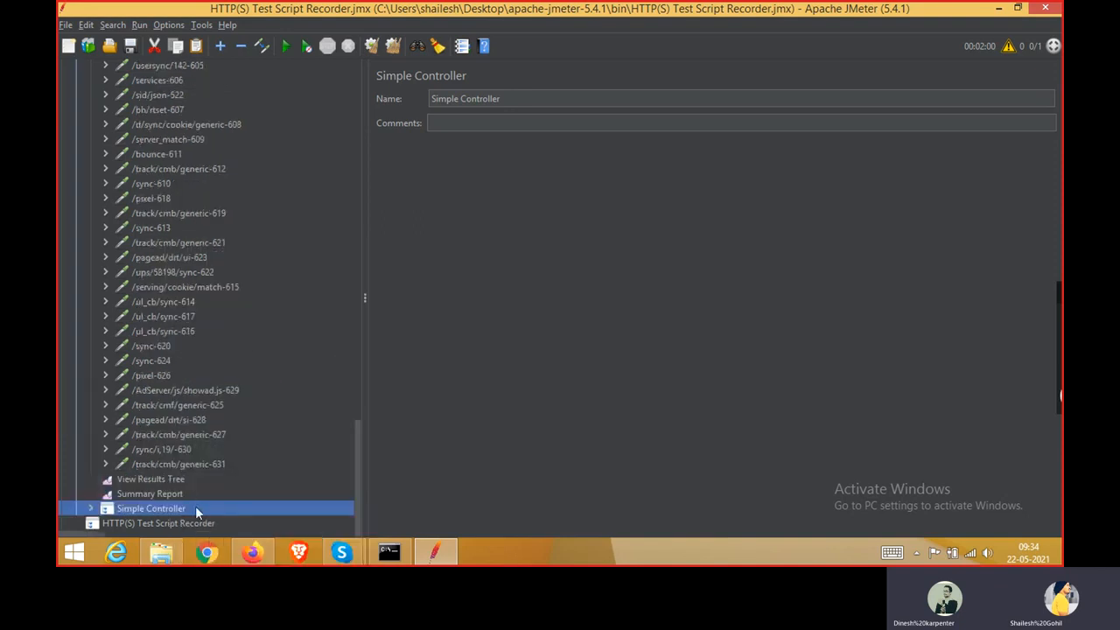
left_click(510, 100)
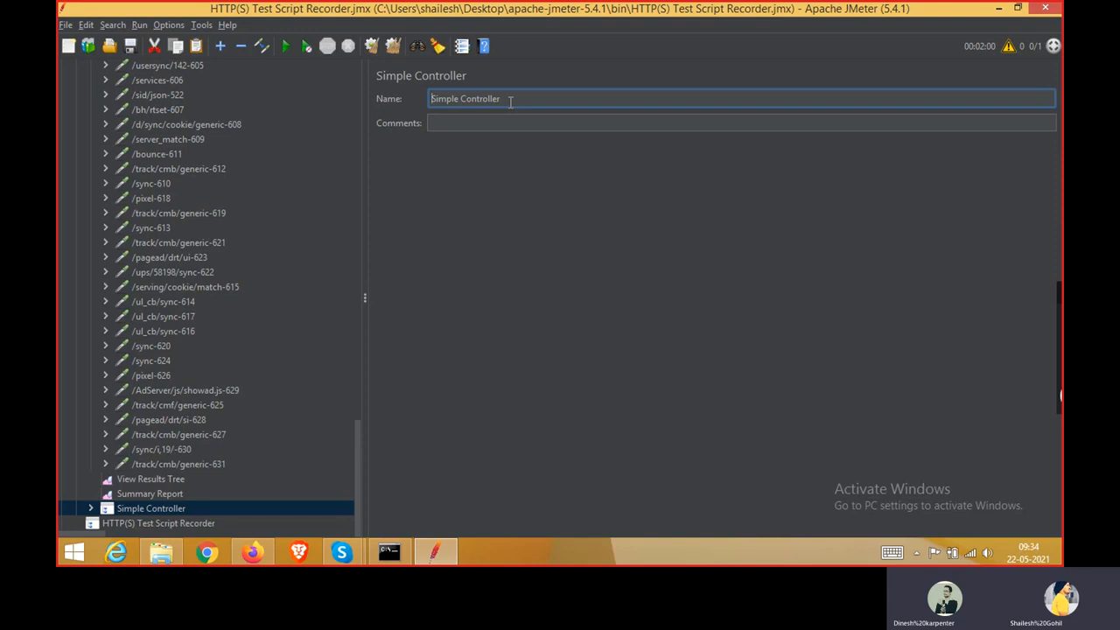
type("Test_")
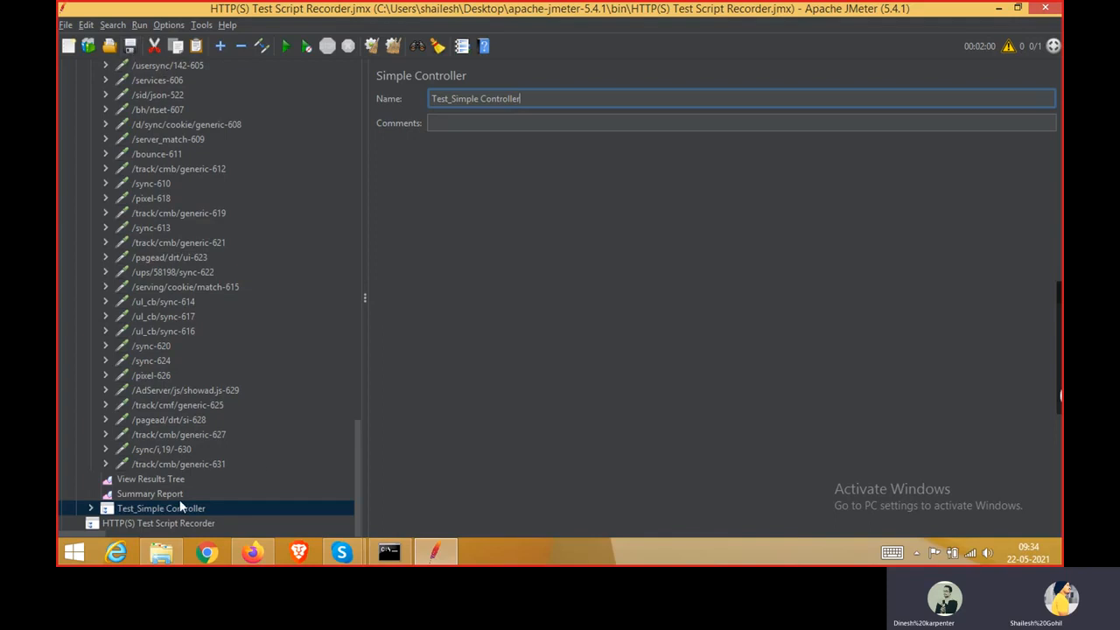
Expand the Test_Simple Controller to review the requests grouped inside it
double_click(95, 508)
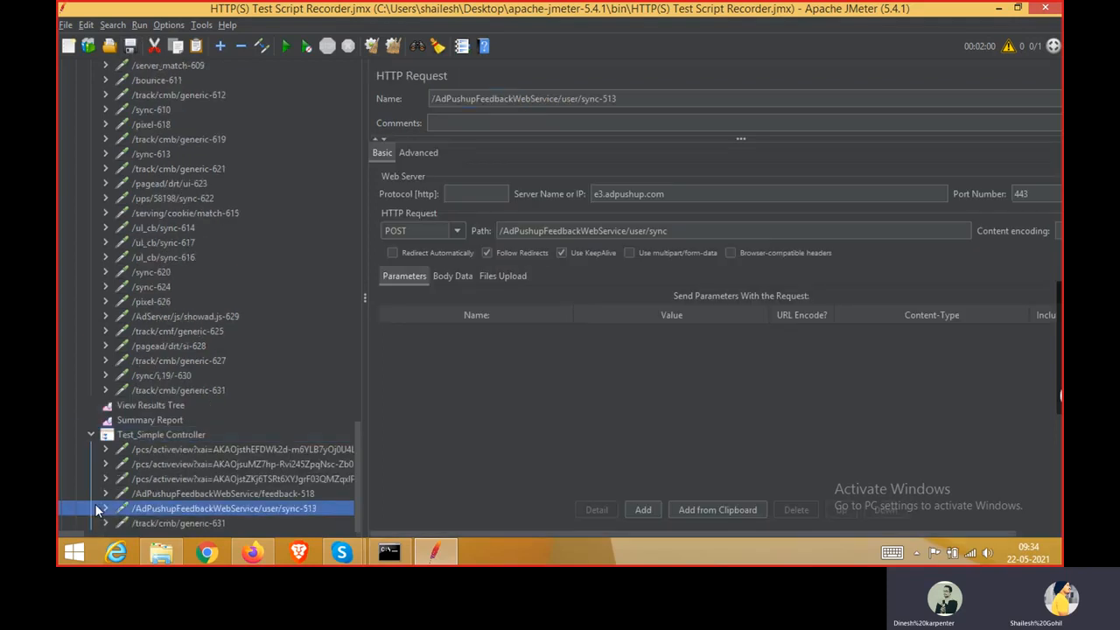
double_click(93, 435)
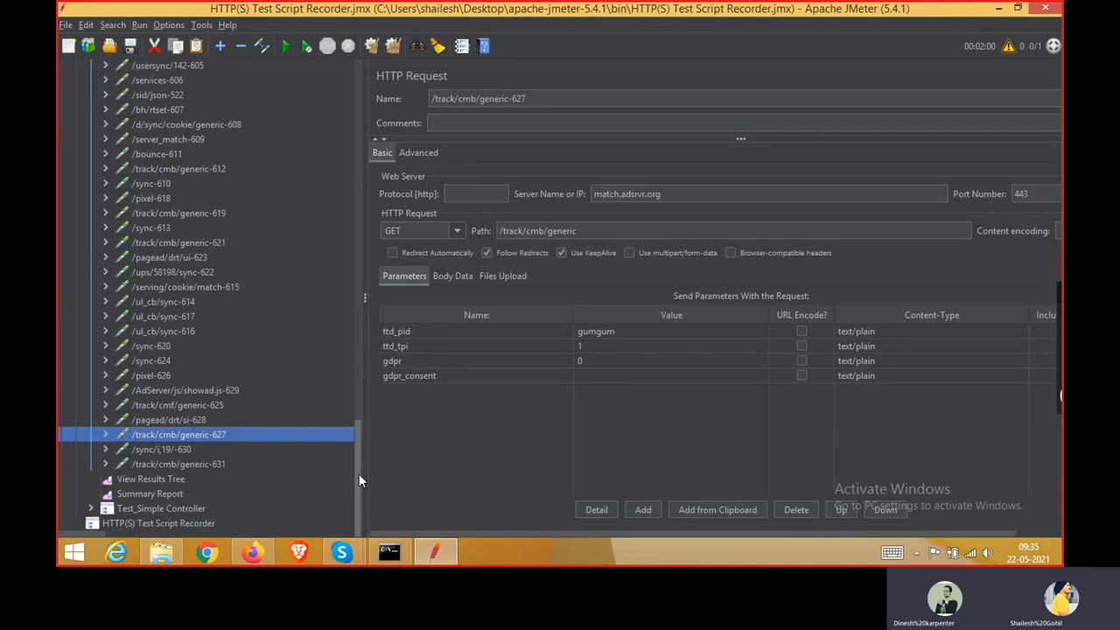
left_click(176, 509)
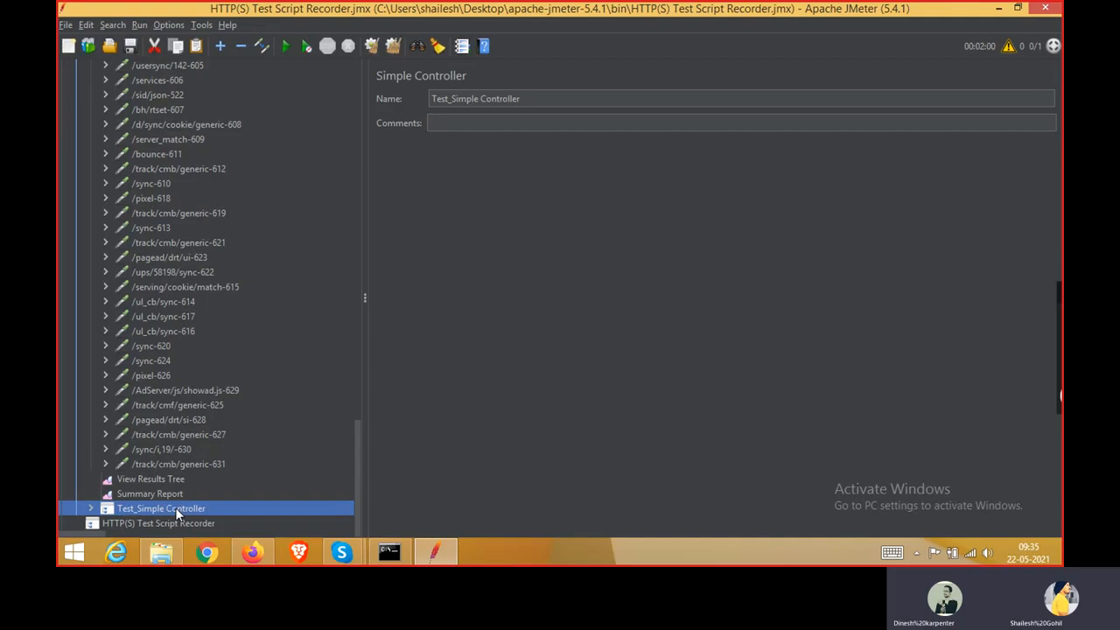
left_click(91, 508)
left_click(92, 509)
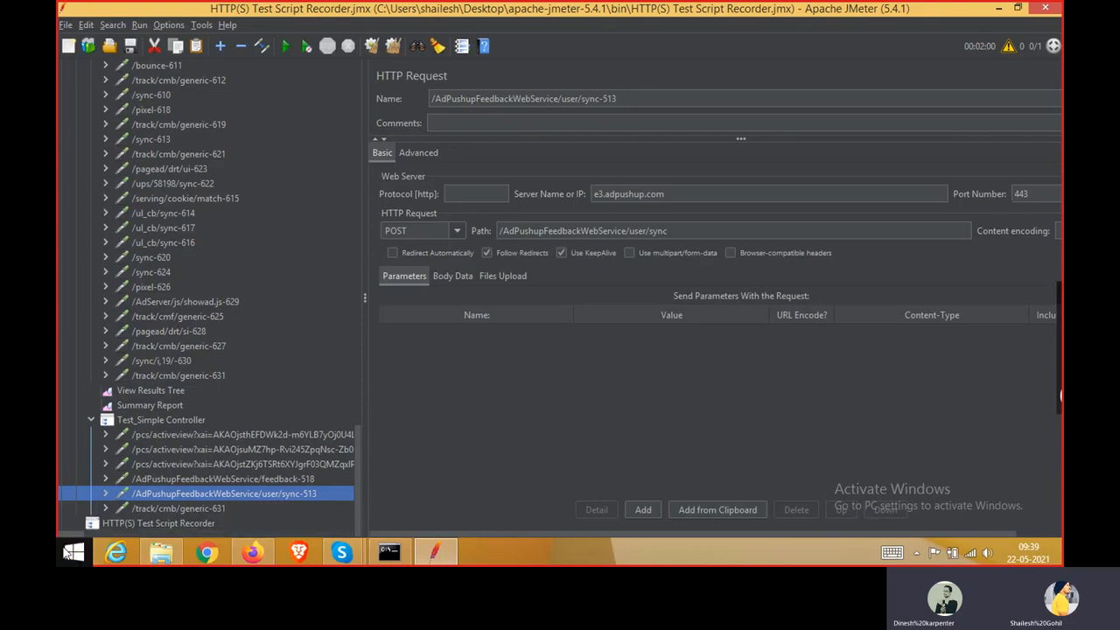
Collapse the Recording Controller and the Test_Simple Controller, and display the HTTP(S) Test Script Recorder settings
scroll(356, 390, "up", 20)
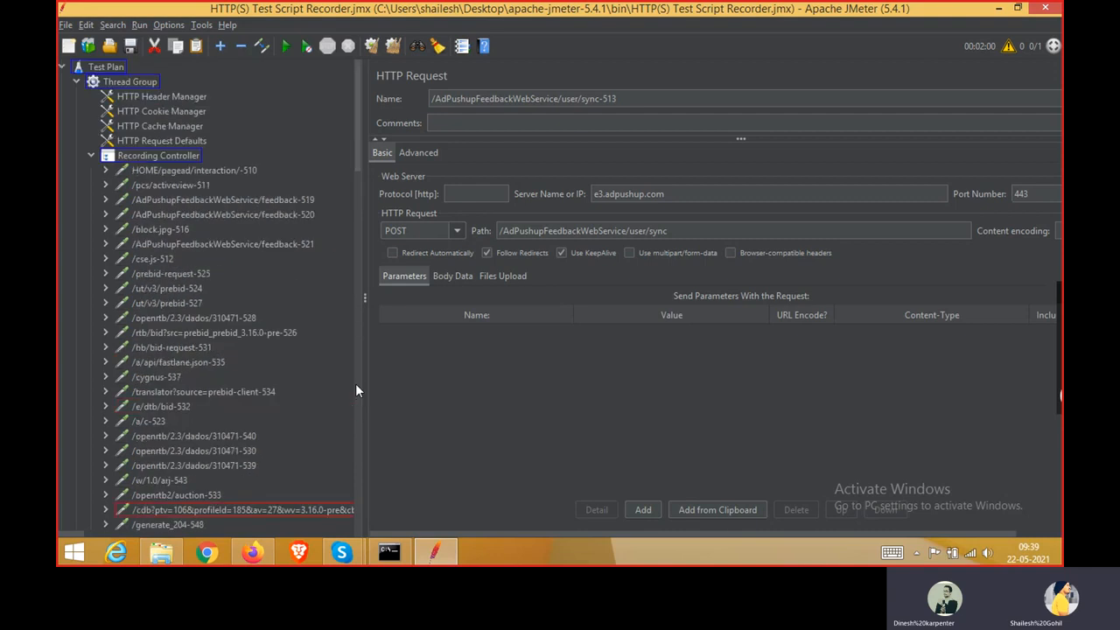
left_click(91, 155)
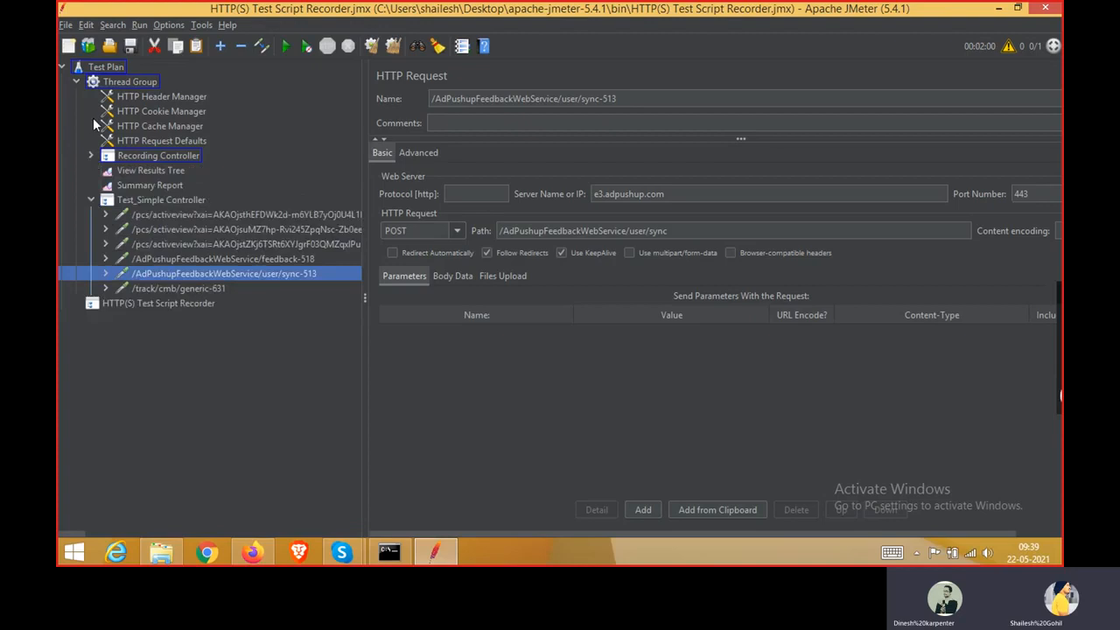
left_click(91, 201)
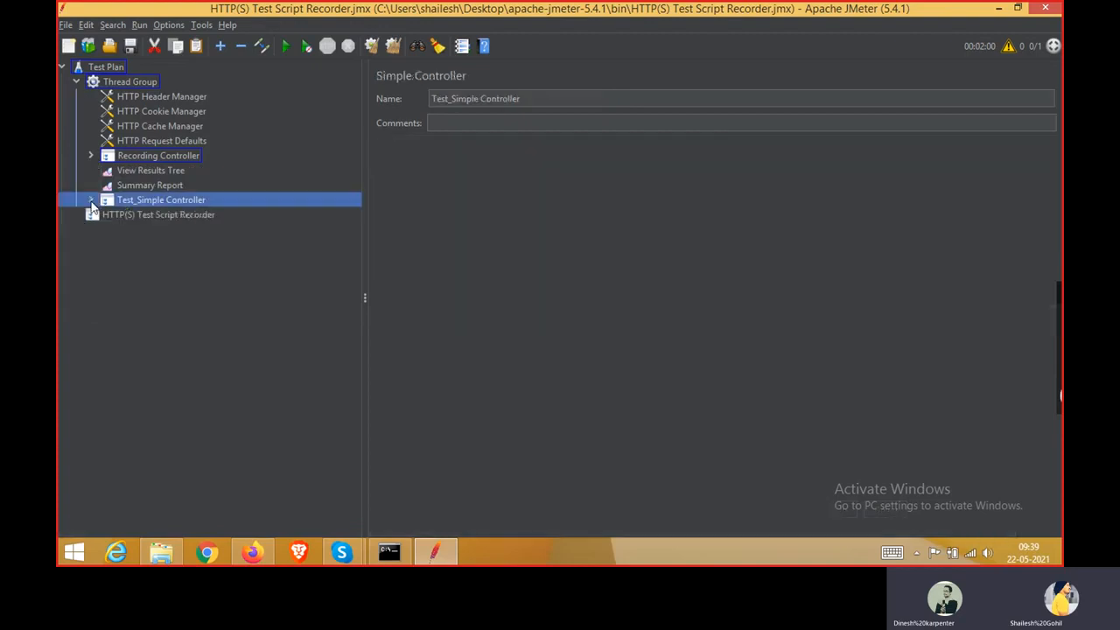
left_click(137, 219)
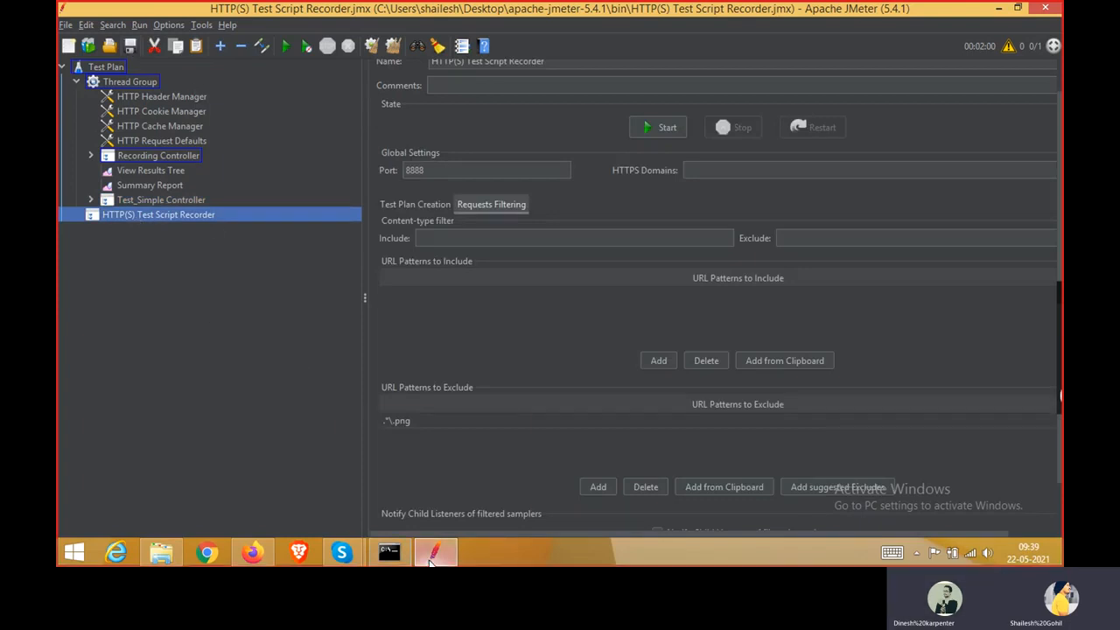
Switch to the main Skype call window
mouse_move(388, 556)
mouse_move(341, 551)
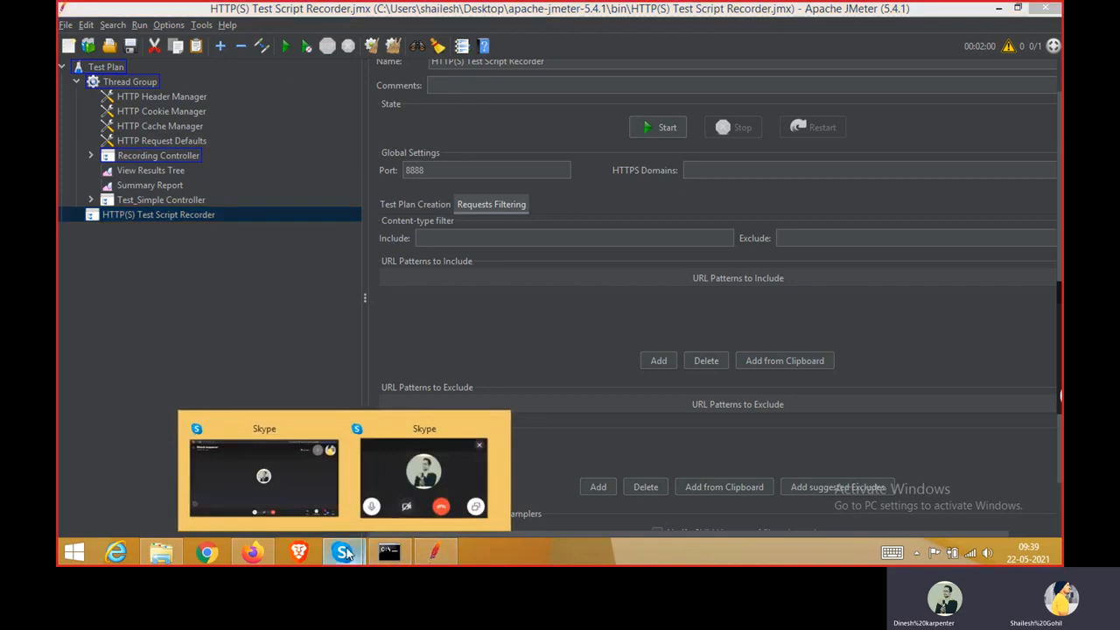
mouse_move(391, 480)
left_click(297, 477)
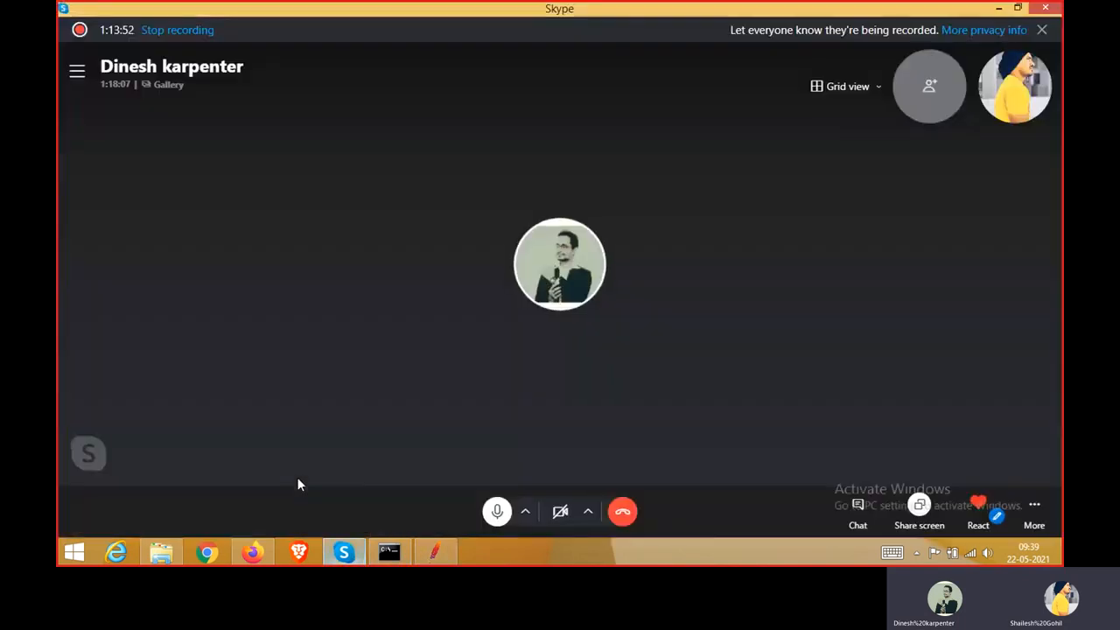